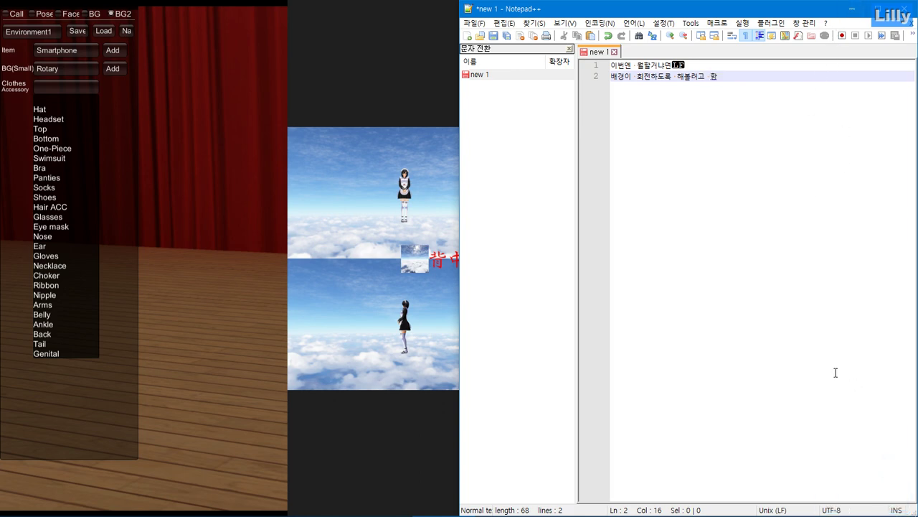
Close the sample image and move the Notepad++ window down so the 7251-sky005 folder window is uncovered above it
{"action": "key", "text": "XF86Back"}
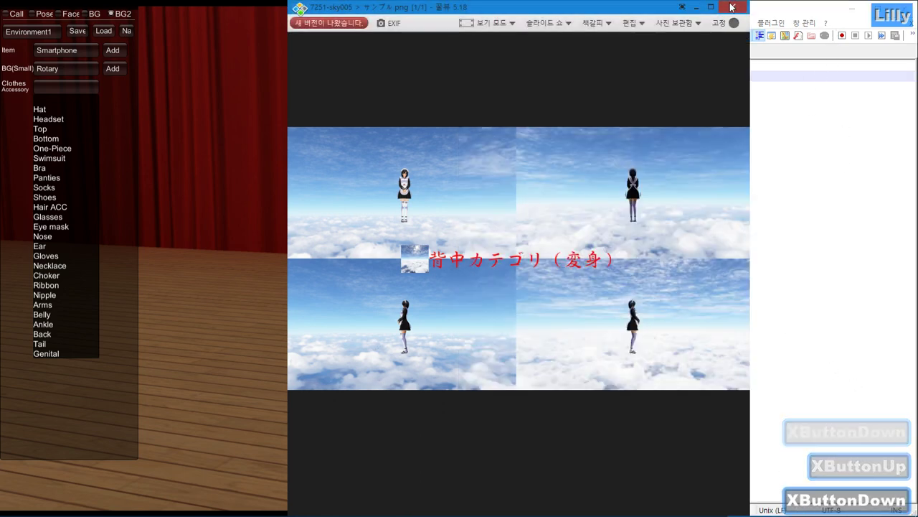
{"action": "key", "text": "XF86Back"}
{"action": "left_click_drag", "start_coordinate": [834, 5], "coordinate": [834, 225]}
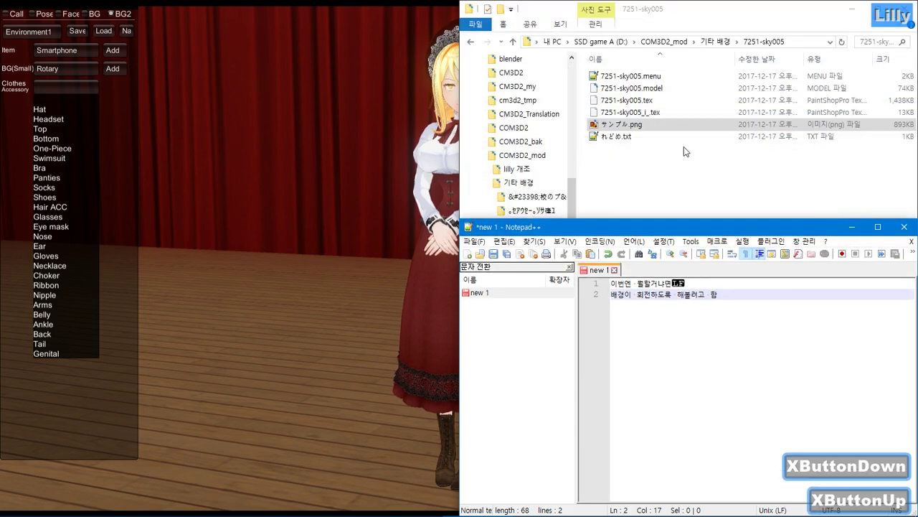
Add a third line to the notes beginning with "일단 미리 anm"
{"action": "key", "text": "Return"}
{"action": "type", "text": "일단 ㅁ"}
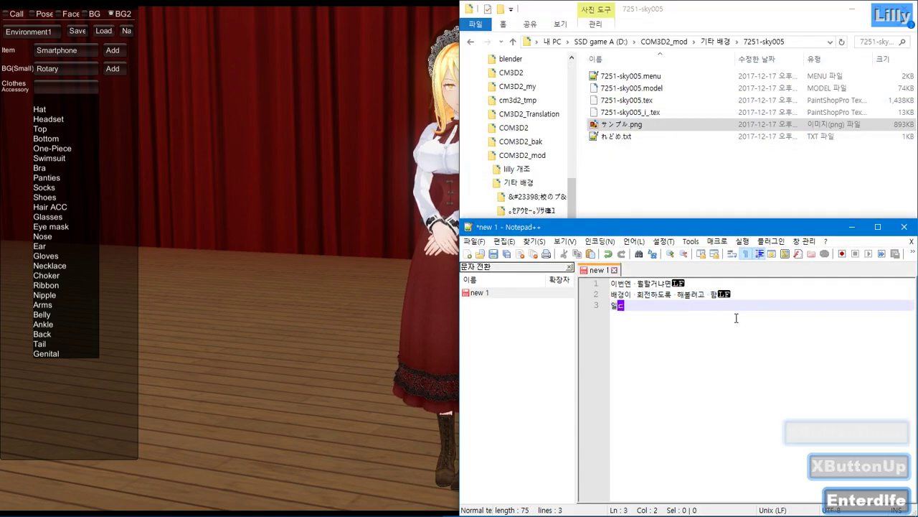
{"action": "type", "text": "미리"}
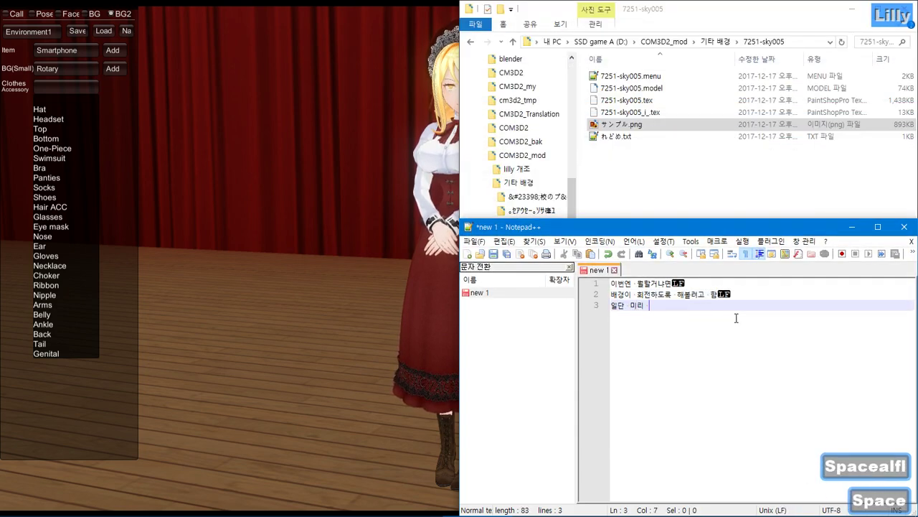
{"action": "key", "text": "Hangul"}
{"action": "type", "text": "anm vkdlf"}
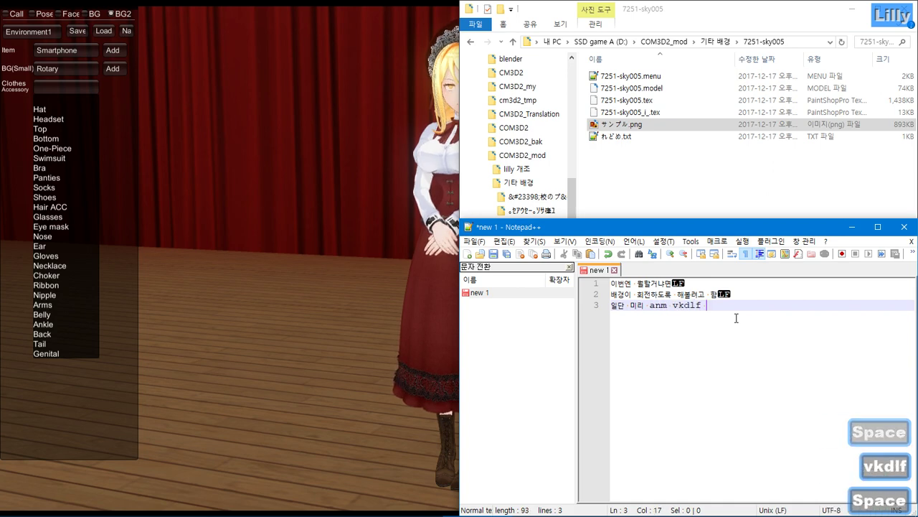
{"action": "type", "text": " aksemffh rpdla"}
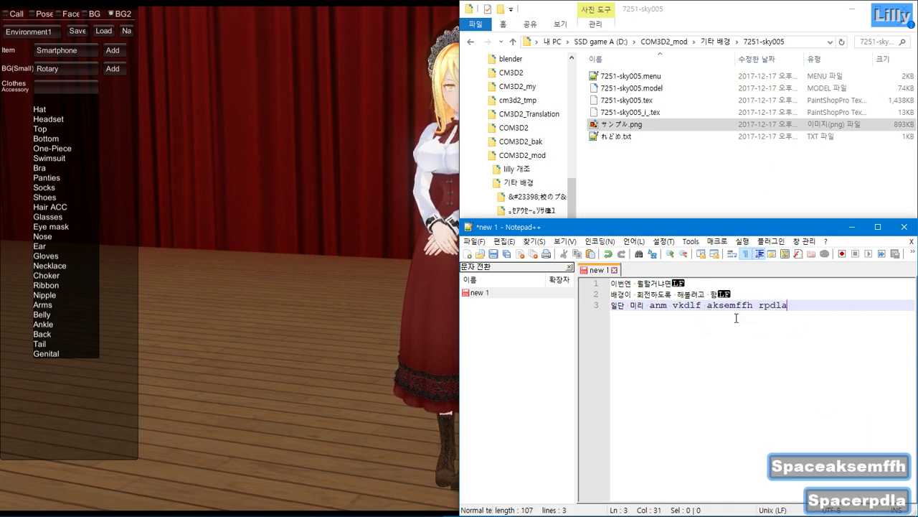
{"action": "type", "text": "dptj alfl "}
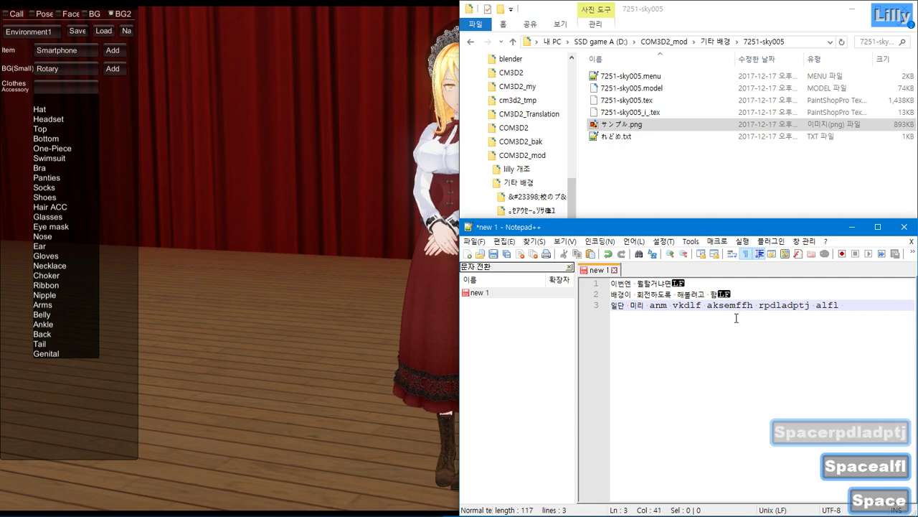
{"action": "type", "text": "vkdlfauddms"}
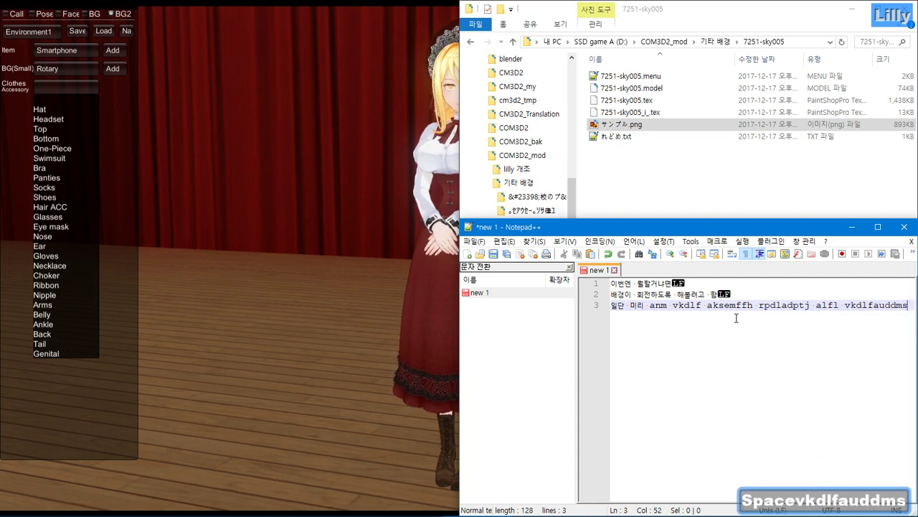
Replace the mistyped Latin letters after "anm" on the third line with "파일 만들고"
{"action": "key", "text": "shift+Left"}
{"action": "key", "text": "shift+Left"}
{"action": "key", "text": "shift+Left"}
{"action": "key", "text": "shift+Left"}
{"action": "key", "text": "shift+Left"}
{"action": "key", "text": "shift+Left"}
{"action": "key", "text": "shift+Left"}
{"action": "key", "text": "shift+Left"}
{"action": "key", "text": "shift+Left"}
{"action": "key", "text": "shift+Left"}
{"action": "key", "text": "shift+Left"}
{"action": "key", "text": "shift+Left"}
{"action": "key", "text": "shift+Left"}
{"action": "key", "text": "shift+Left"}
{"action": "key", "text": "shift+Left"}
{"action": "key", "text": "shift+Left"}
{"action": "key", "text": "shift+Left"}
{"action": "key", "text": "shift+Left"}
{"action": "key", "text": "shift+Left"}
{"action": "key", "text": "shift+Left"}
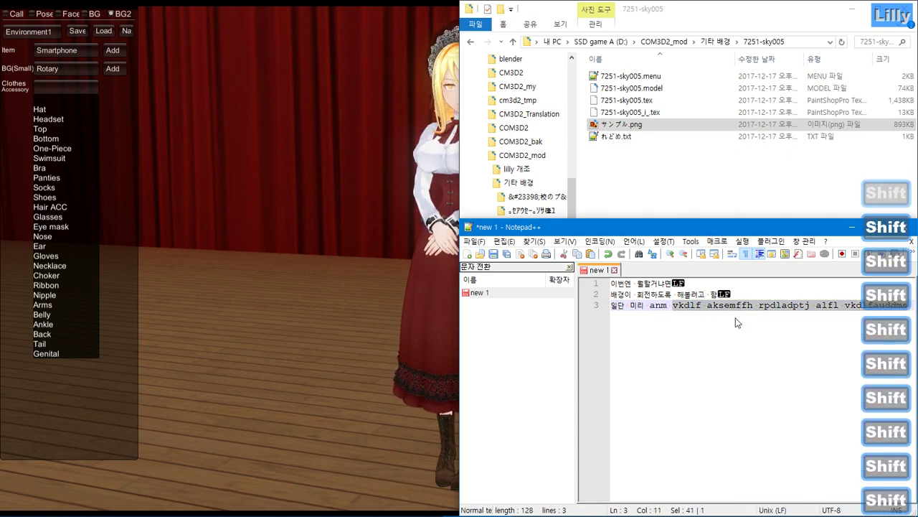
{"action": "key", "text": "Hangul"}
{"action": "type", "text": "파일 "}
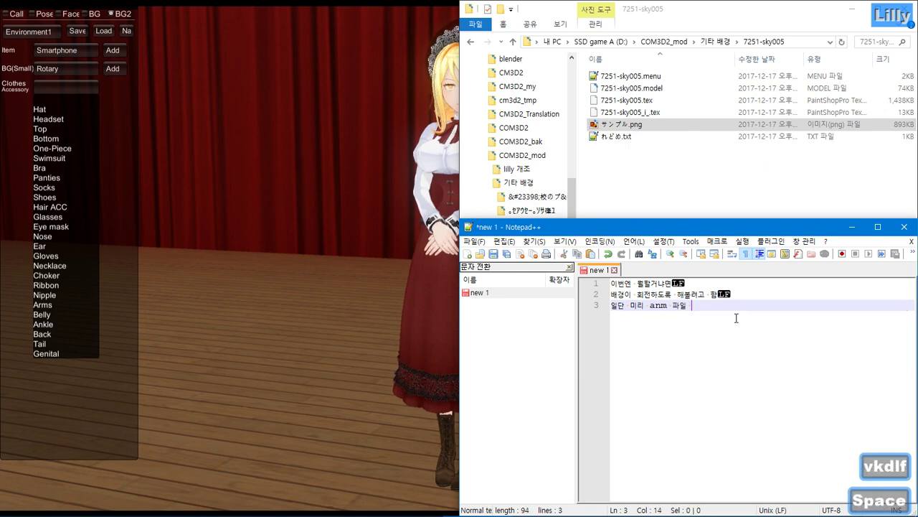
{"action": "type", "text": "만들고"}
Add a fourth line to the notes reading "게임에서 미리 파일명 로딩 시킬려고 함"
{"action": "key", "text": "Return"}
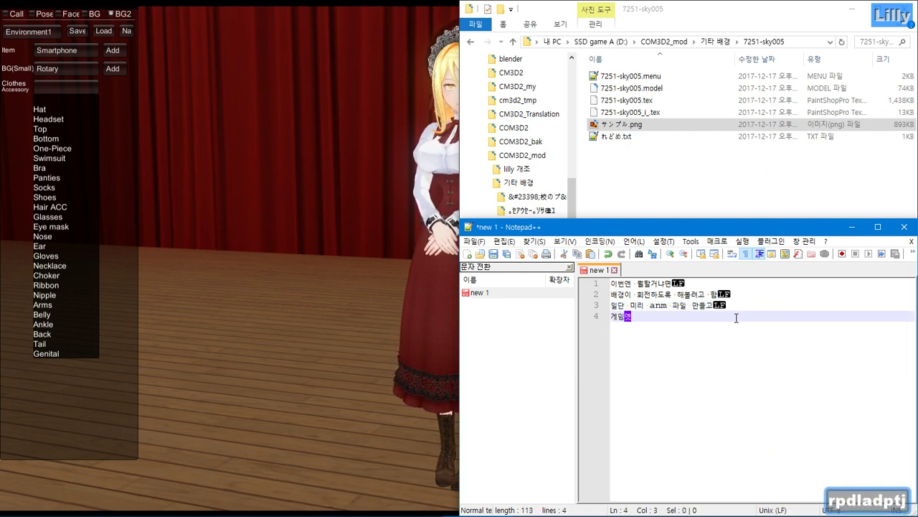
{"action": "type", "text": "게임에서 미리 로딩"}
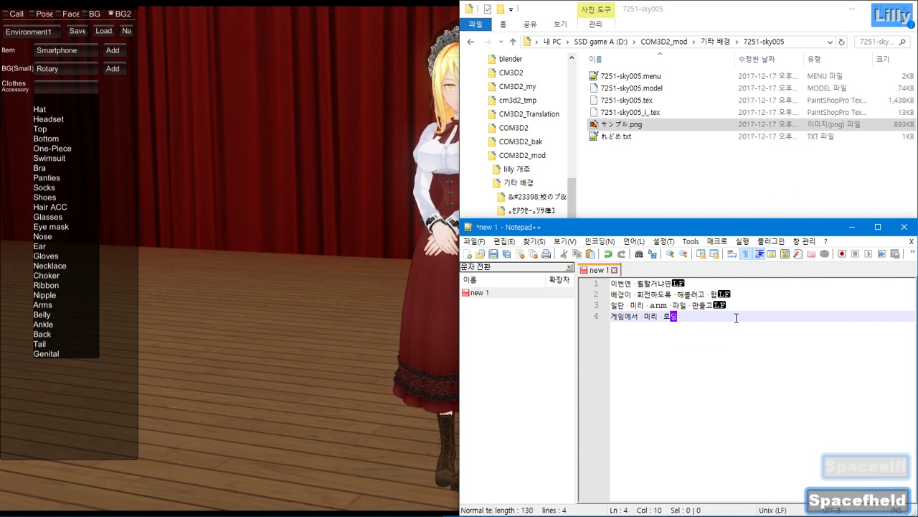
{"action": "key", "text": "Down"}
{"action": "key", "text": "Down"}
{"action": "key", "text": "Down"}
{"action": "key", "text": "Down"}
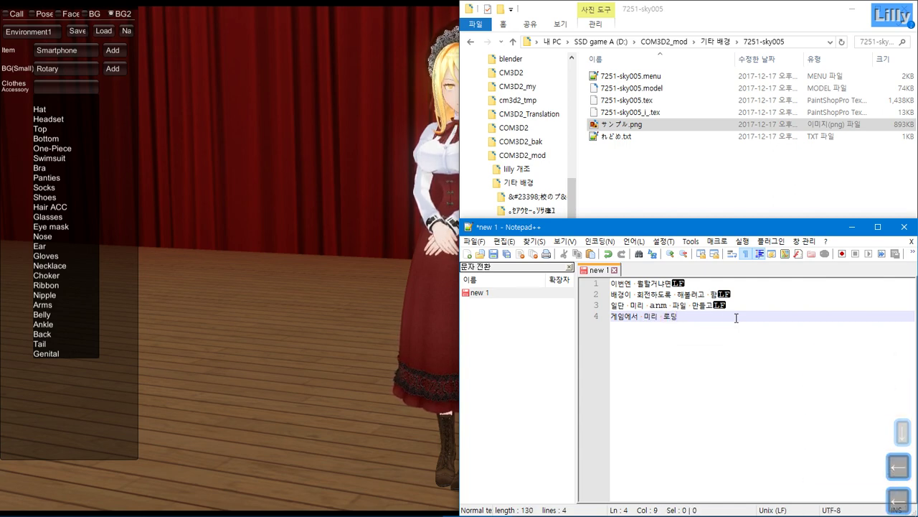
{"action": "type", "text": "파일명"}
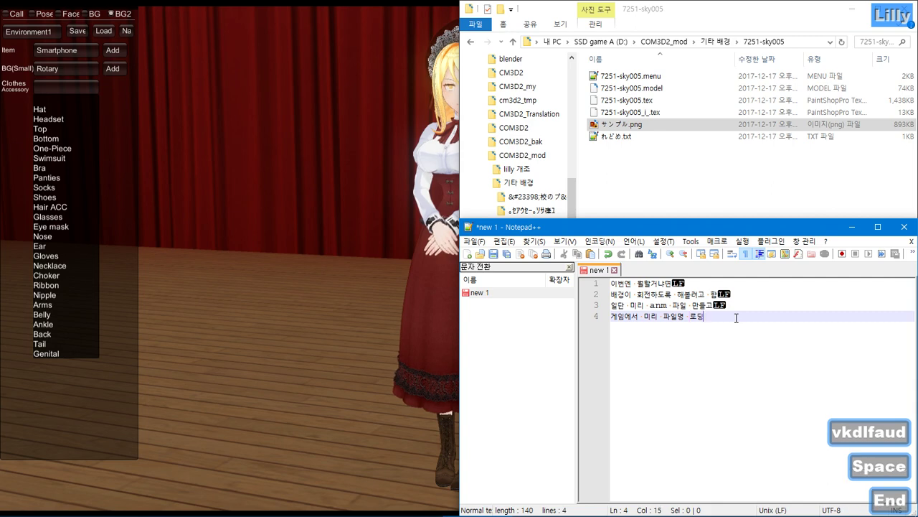
{"action": "key", "text": "End"}
{"action": "type", "text": "시키ㄹ려고 하"}
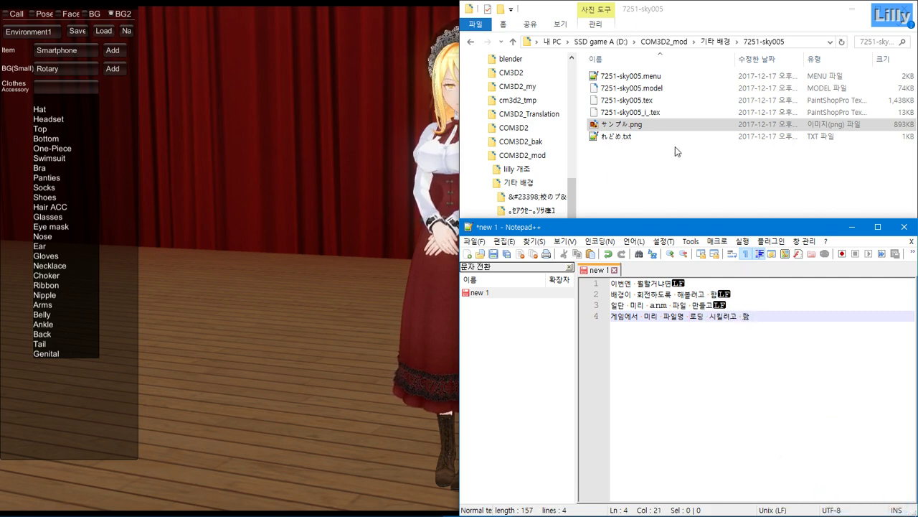
Create a new text document in the 7251-sky005 folder and name it 7251-sky005.anm, reusing the menu file's copied base name
{"action": "left_click", "coordinate": [624, 76]}
{"action": "key", "text": "F2"}
{"action": "key", "text": "ctrl+c"}
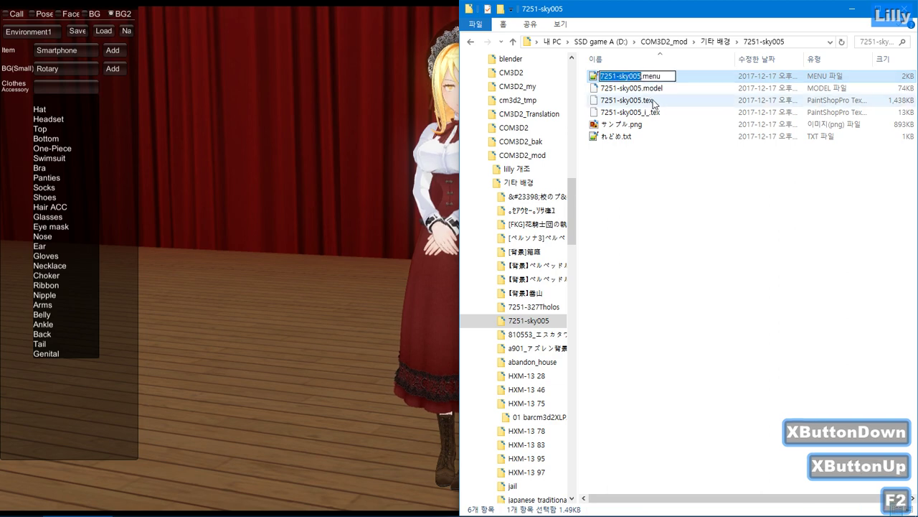
{"action": "right_click", "coordinate": [655, 181]}
{"action": "left_click", "coordinate": [749, 352]}
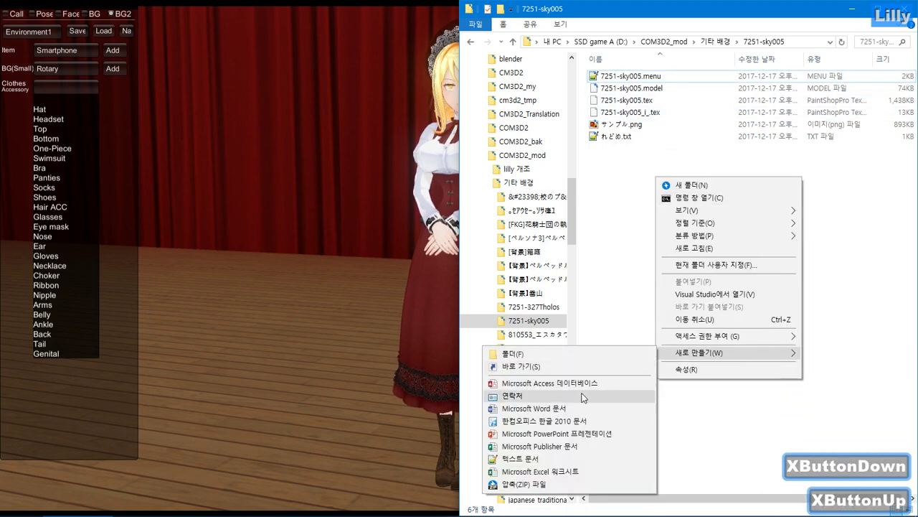
{"action": "left_click", "coordinate": [531, 458]}
{"action": "key", "text": "ctrl+v"}
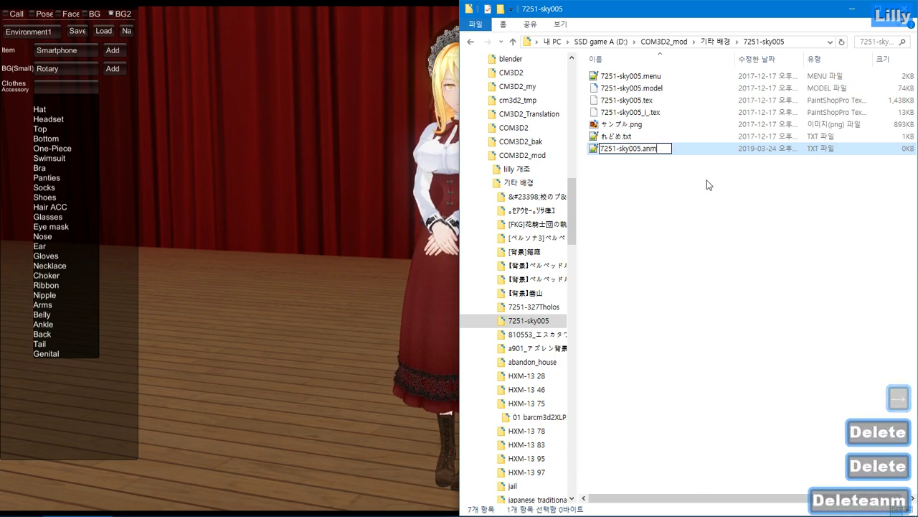
{"action": "type", "text": "anm"}
{"action": "key", "text": "Return"}
{"action": "key", "text": "Return"}
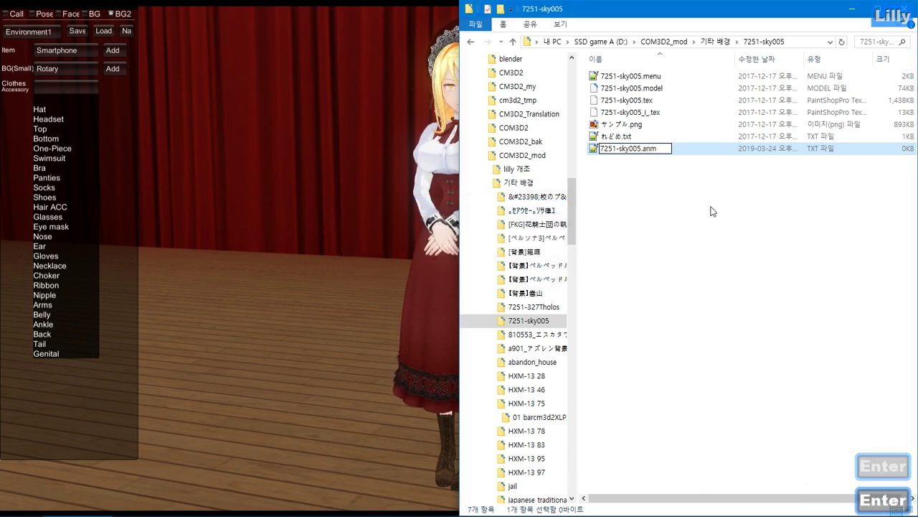
Switch to the game window and quit the game
{"action": "left_click", "coordinate": [506, 156]}
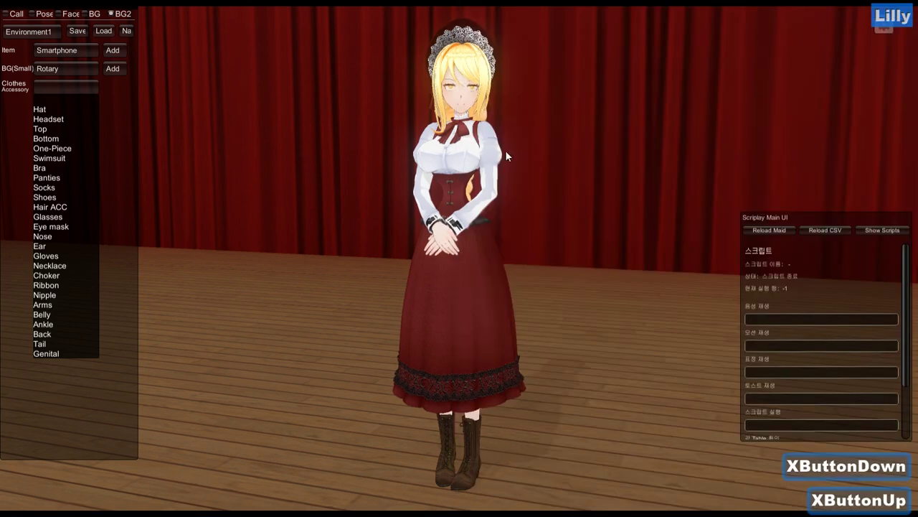
{"action": "left_click", "coordinate": [888, 32]}
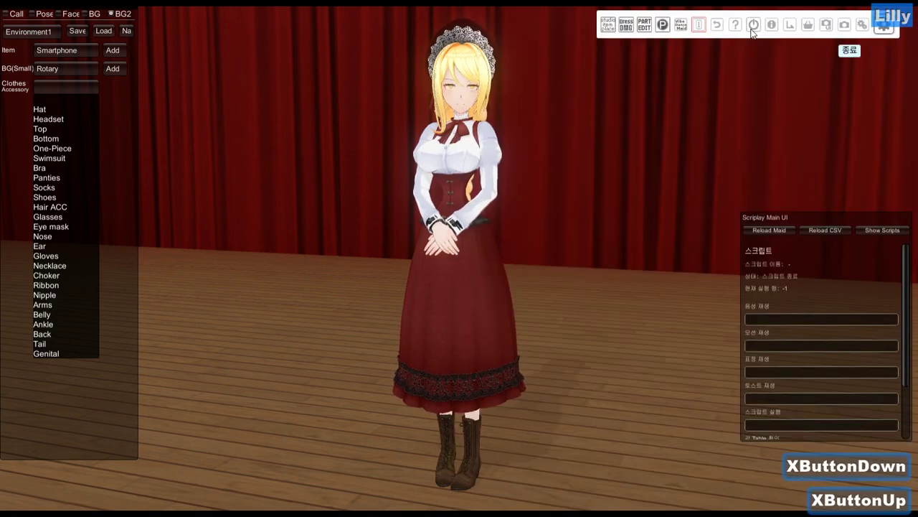
{"action": "left_click", "coordinate": [753, 28]}
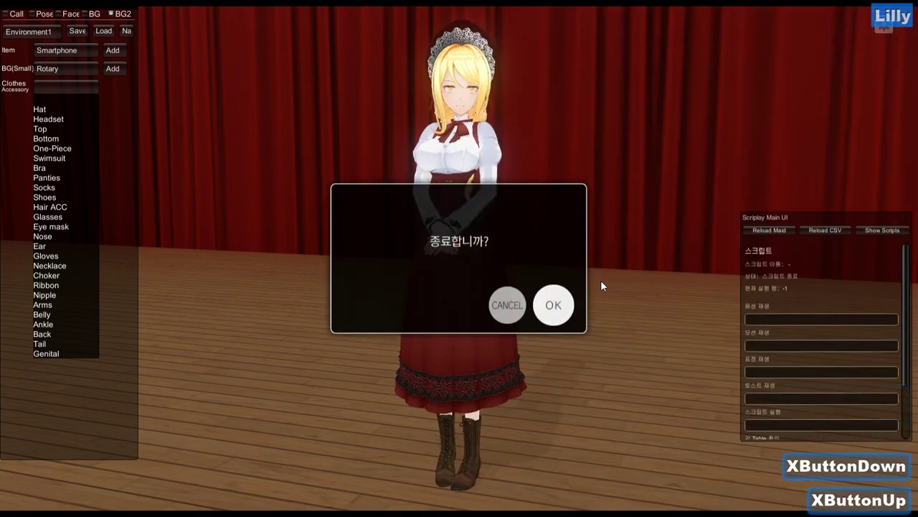
Bring the Blender window forward and launch the CM3D2x64 game shortcut
{"action": "key", "text": "super"}
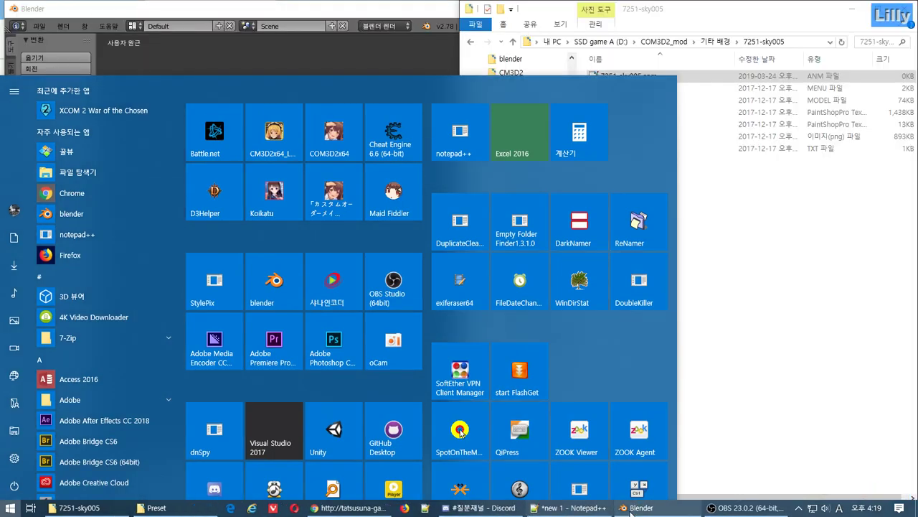
{"action": "key", "text": "super"}
{"action": "key", "text": "super"}
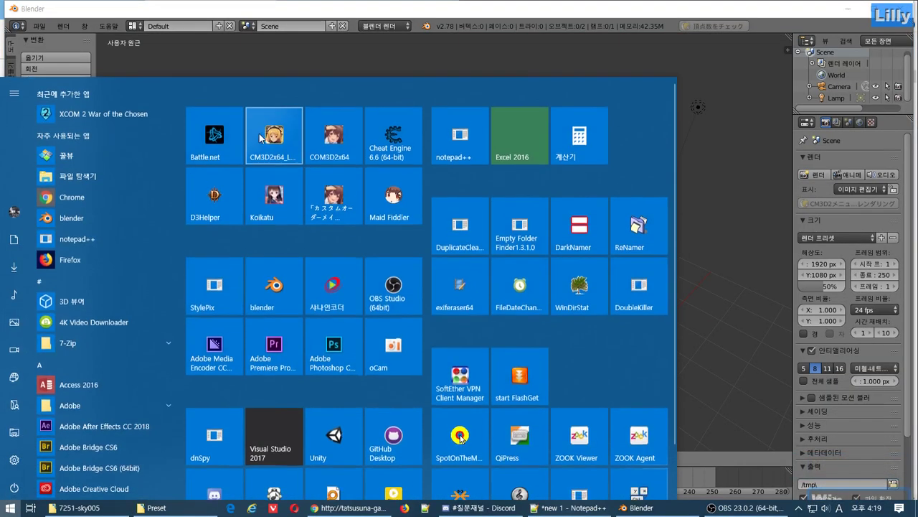
{"action": "left_click", "coordinate": [260, 138]}
Start a CM3D2 model import in Blender and point it to D:\COM3D2_mod\기타 배경\7251-sky005, copying the path from the folder window
{"action": "left_click", "coordinate": [38, 26]}
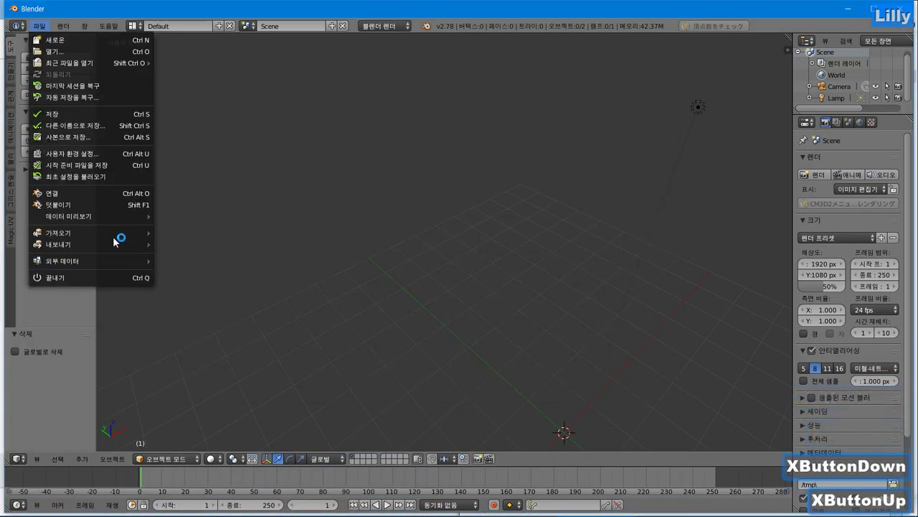
{"action": "mouse_move", "coordinate": [113, 233]}
{"action": "left_click", "coordinate": [231, 351]}
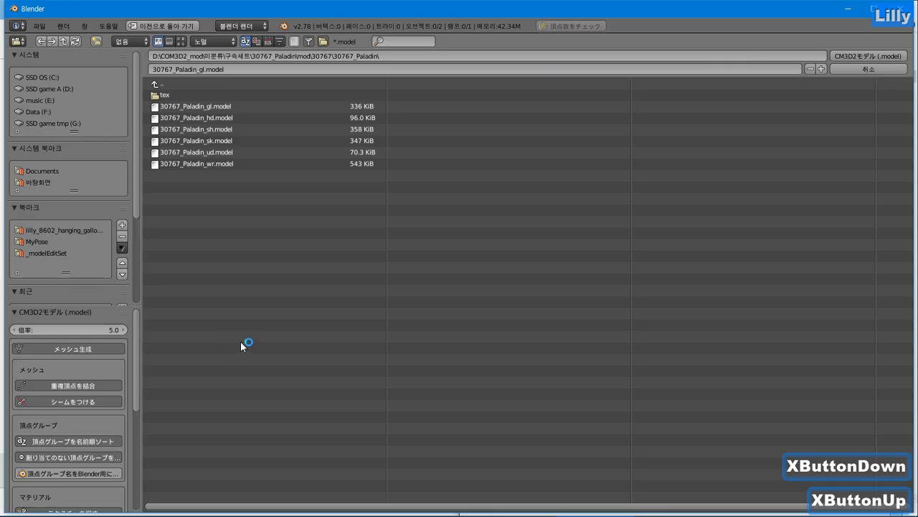
{"action": "left_click", "coordinate": [75, 508]}
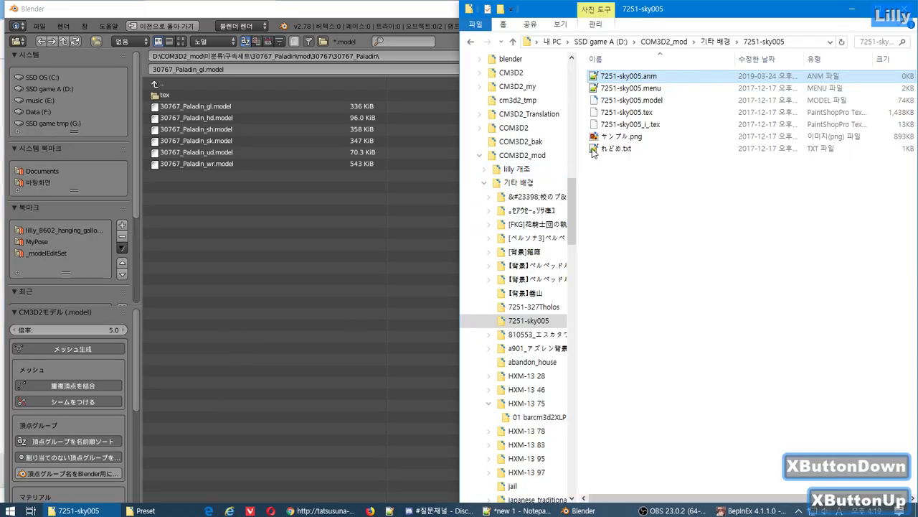
{"action": "left_click", "coordinate": [803, 42]}
{"action": "key", "text": "ctrl+c"}
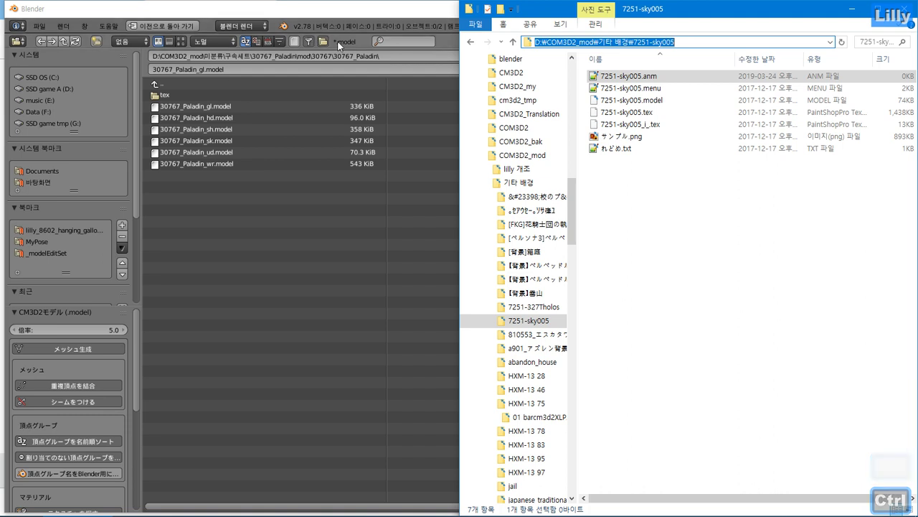
{"action": "left_click", "coordinate": [394, 57]}
{"action": "key", "text": "ctrl+v"}
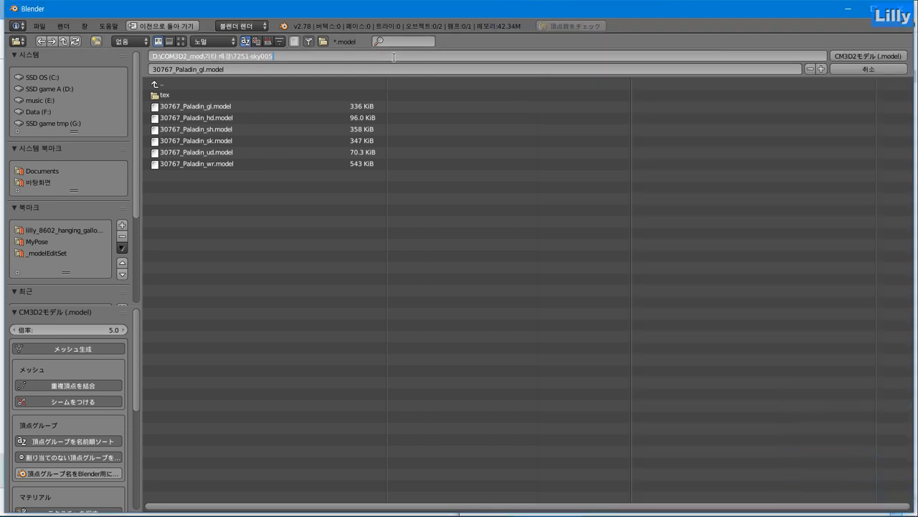
{"action": "key", "text": "Return"}
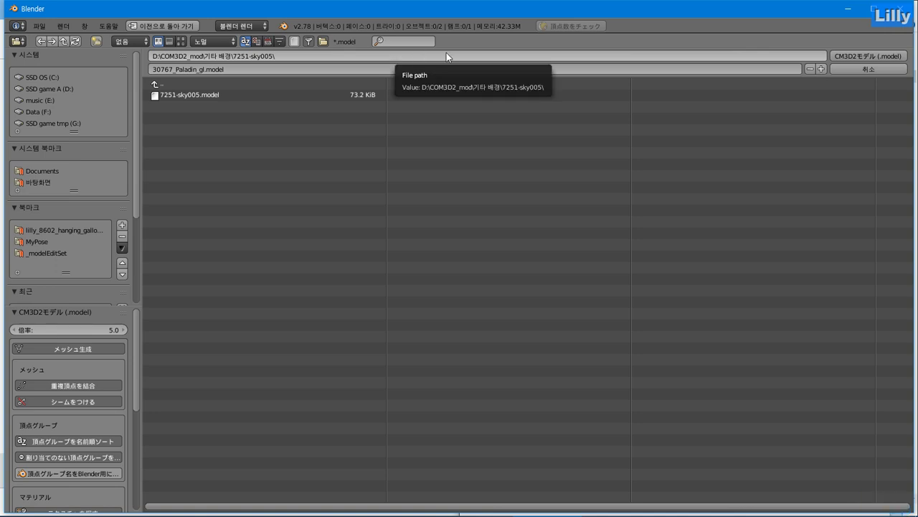
Import the 7251-sky005.model file into the scene
{"action": "left_click", "coordinate": [180, 93]}
{"action": "left_click", "coordinate": [180, 94]}
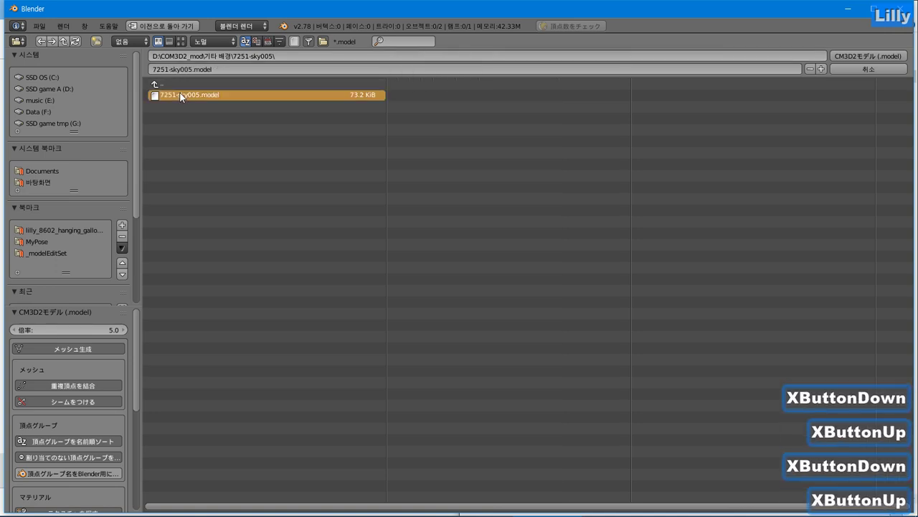
{"action": "double_click", "coordinate": [211, 94]}
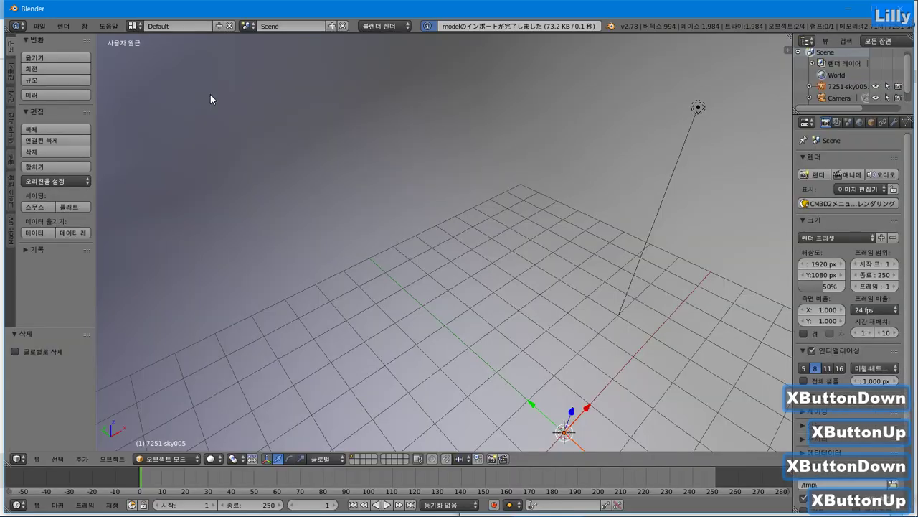
Examine the imported sky model from outside and from close up
{"action": "scroll", "coordinate": [367, 300], "scroll_direction": "down", "scroll_amount": 4}
{"action": "middle_click_drag", "start_coordinate": [369, 299], "coordinate": [631, 255]}
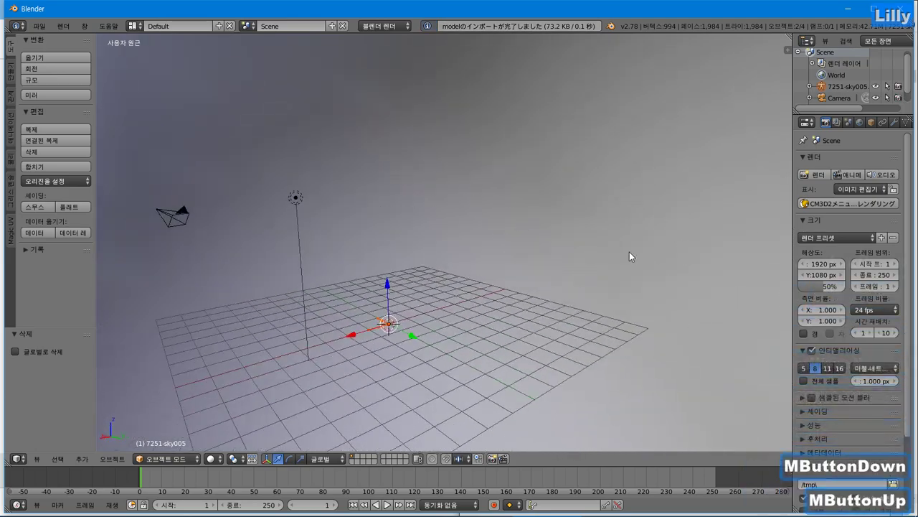
{"action": "scroll", "coordinate": [624, 256], "scroll_direction": "down", "scroll_amount": 5}
{"action": "scroll", "coordinate": [617, 249], "scroll_direction": "down", "scroll_amount": 6}
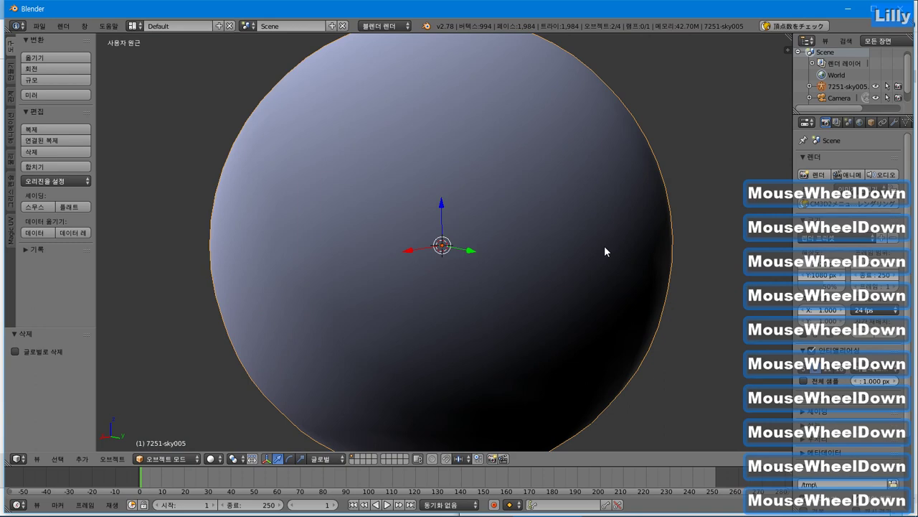
{"action": "scroll", "coordinate": [604, 245], "scroll_direction": "down", "scroll_amount": 2}
{"action": "scroll", "coordinate": [604, 251], "scroll_direction": "up", "scroll_amount": 6}
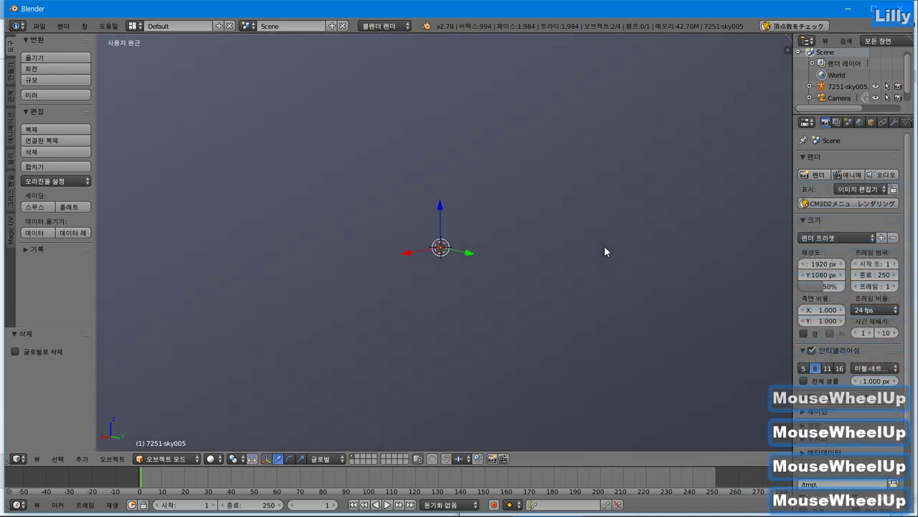
Examine the armature at the scene's centre from inside the sky model
{"action": "scroll", "coordinate": [606, 251], "scroll_direction": "up", "scroll_amount": 8}
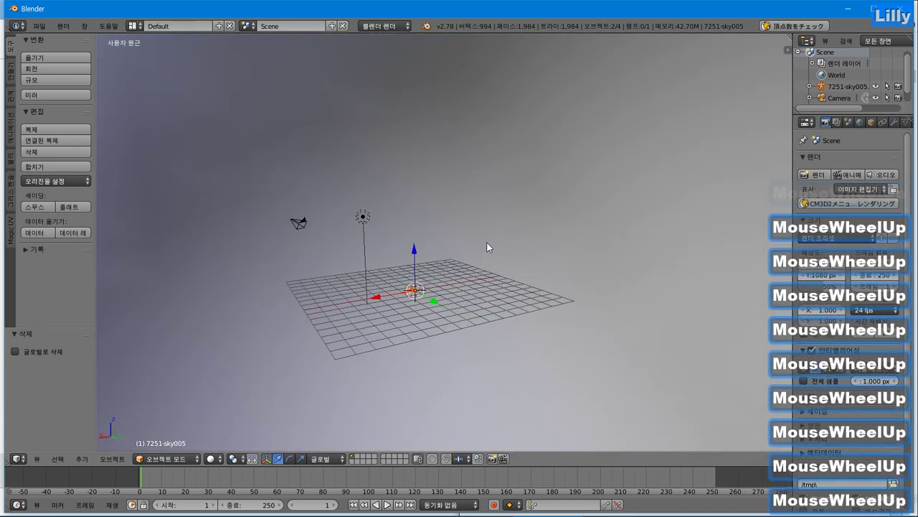
{"action": "middle_click_drag", "start_coordinate": [488, 244], "coordinate": [381, 274]}
{"action": "scroll", "coordinate": [380, 274], "scroll_direction": "up", "scroll_amount": 8}
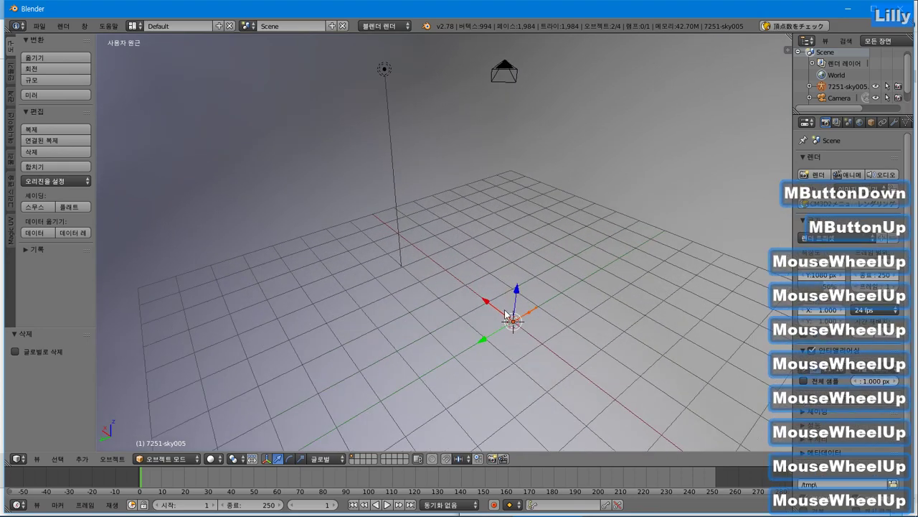
{"action": "middle_click_drag", "start_coordinate": [505, 310], "coordinate": [561, 300]}
{"action": "scroll", "coordinate": [562, 298], "scroll_direction": "up", "scroll_amount": 3}
{"action": "scroll", "coordinate": [525, 324], "scroll_direction": "down", "scroll_amount": 1}
{"action": "middle_click", "coordinate": [525, 323]}
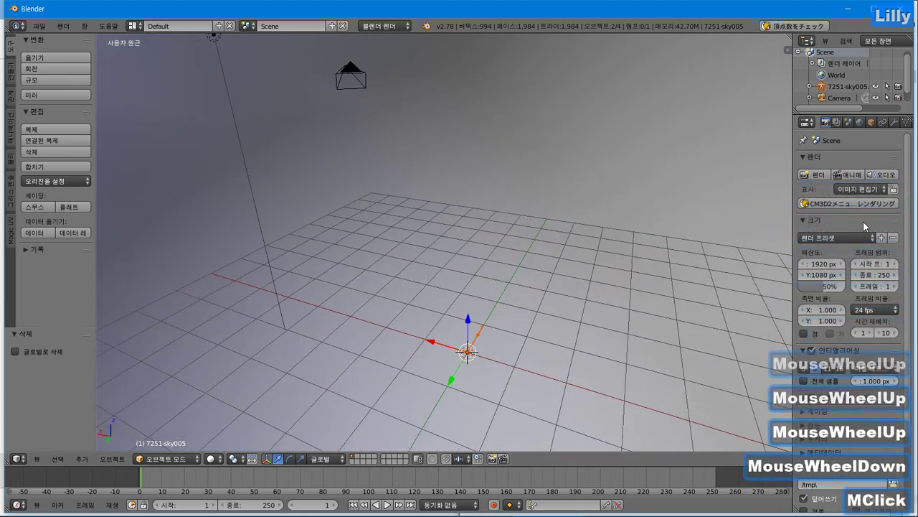
Widen the scene outliner, expand the 7251-sky005 armature hierarchy and select its hata bone
{"action": "left_click_drag", "start_coordinate": [795, 208], "coordinate": [718, 209]}
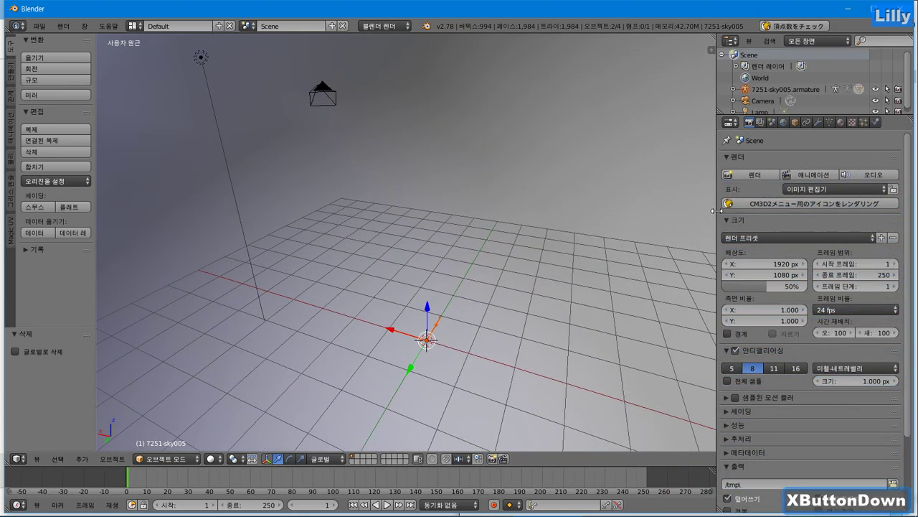
{"action": "left_click", "coordinate": [734, 89]}
{"action": "scroll", "coordinate": [736, 92], "scroll_direction": "down", "scroll_amount": 2}
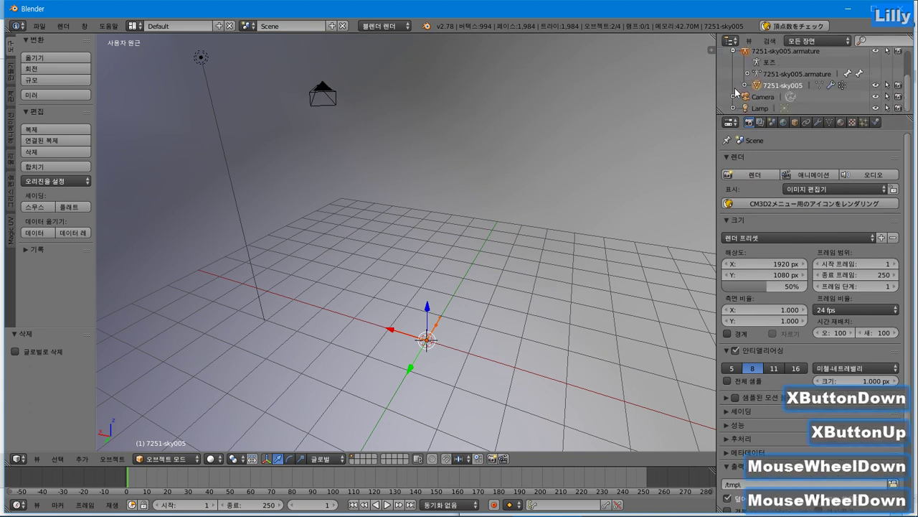
{"action": "left_click", "coordinate": [747, 75]}
{"action": "scroll", "coordinate": [750, 80], "scroll_direction": "down", "scroll_amount": 1}
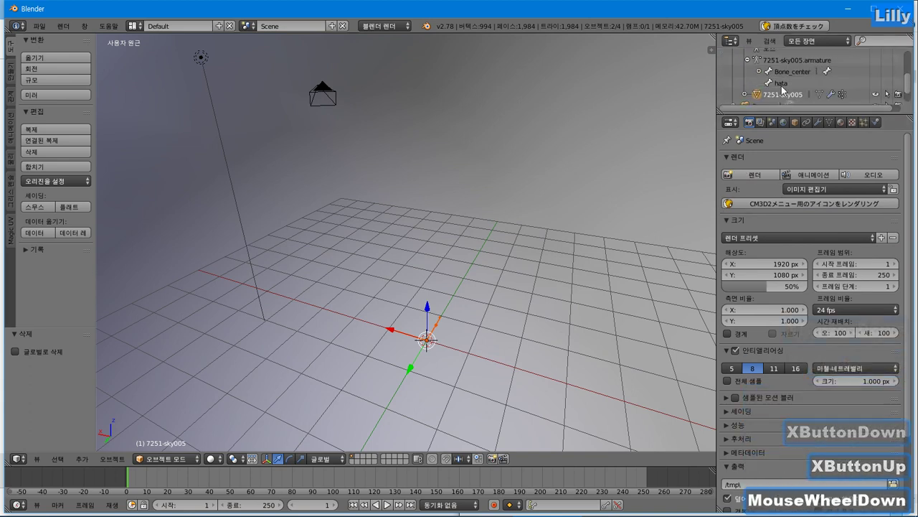
{"action": "scroll", "coordinate": [782, 86], "scroll_direction": "down", "scroll_amount": 1}
{"action": "left_click", "coordinate": [781, 84]}
Review the armature's settings and the properties of the hata bone
{"action": "scroll", "coordinate": [466, 317], "scroll_direction": "up", "scroll_amount": 6}
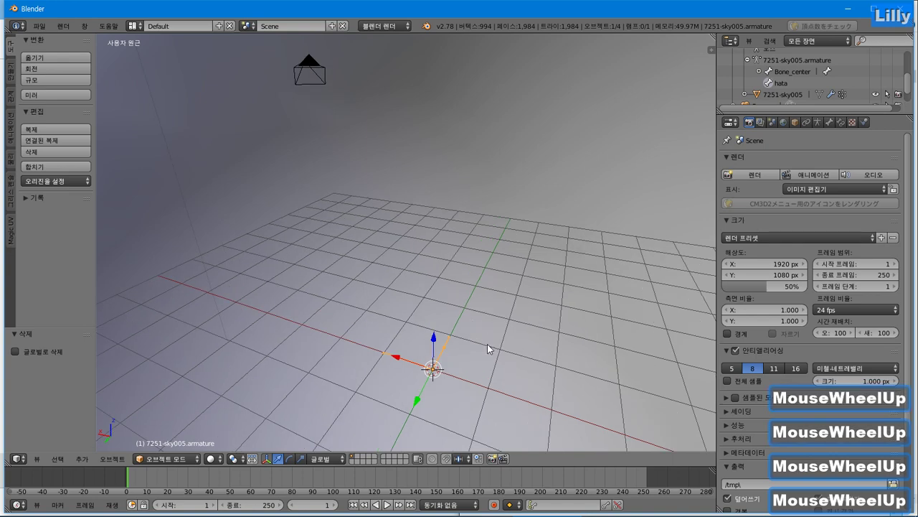
{"action": "scroll", "coordinate": [462, 357], "scroll_direction": "up", "scroll_amount": 10, "text": "shift"}
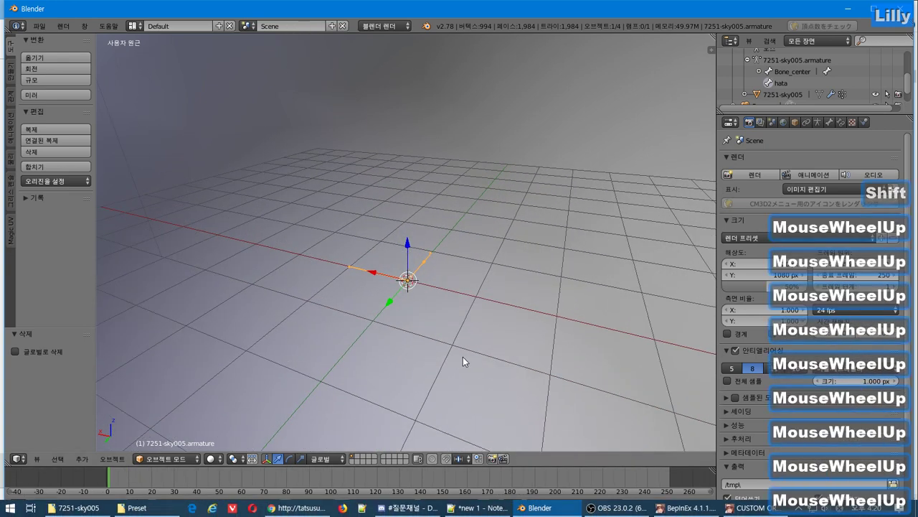
{"action": "left_click", "coordinate": [818, 122]}
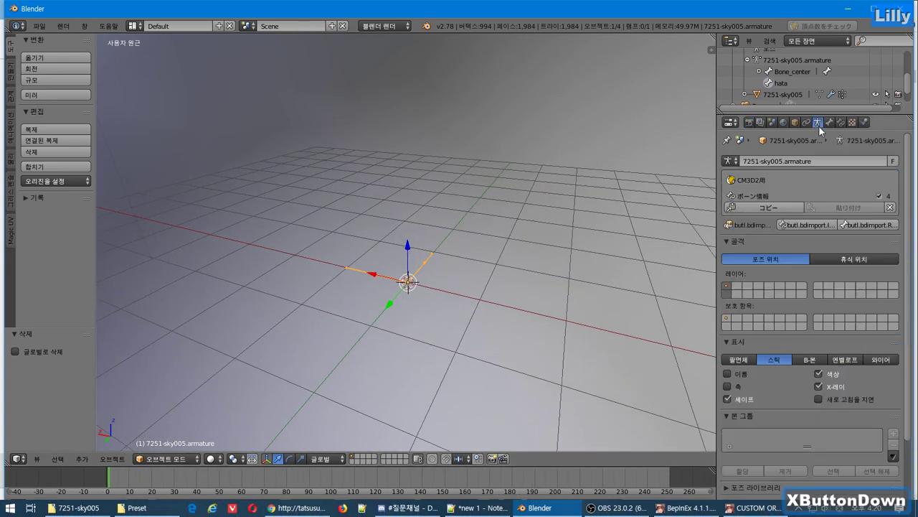
{"action": "left_click", "coordinate": [829, 123]}
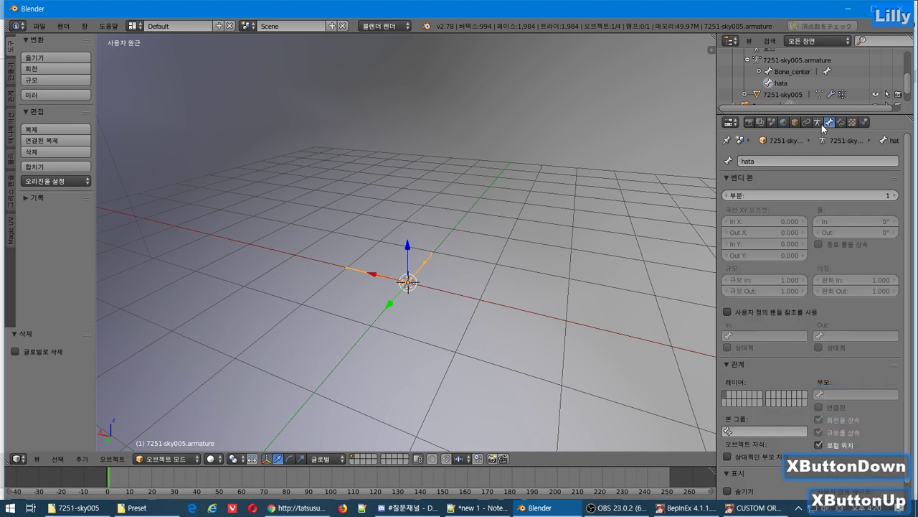
Select the 7251-sky005 mesh, show its vertex groups and make the scene outliner taller
{"action": "right_click", "coordinate": [549, 110]}
{"action": "left_click", "coordinate": [830, 122]}
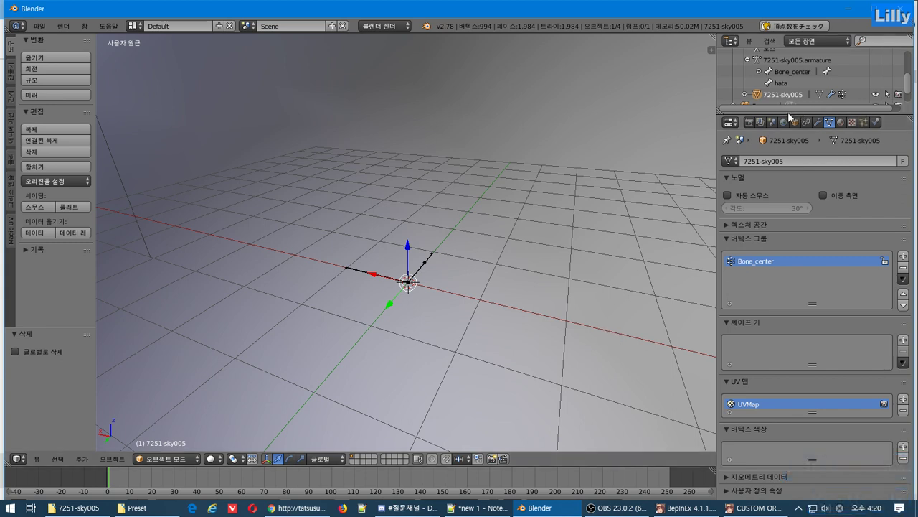
{"action": "left_click_drag", "start_coordinate": [787, 115], "coordinate": [784, 180]}
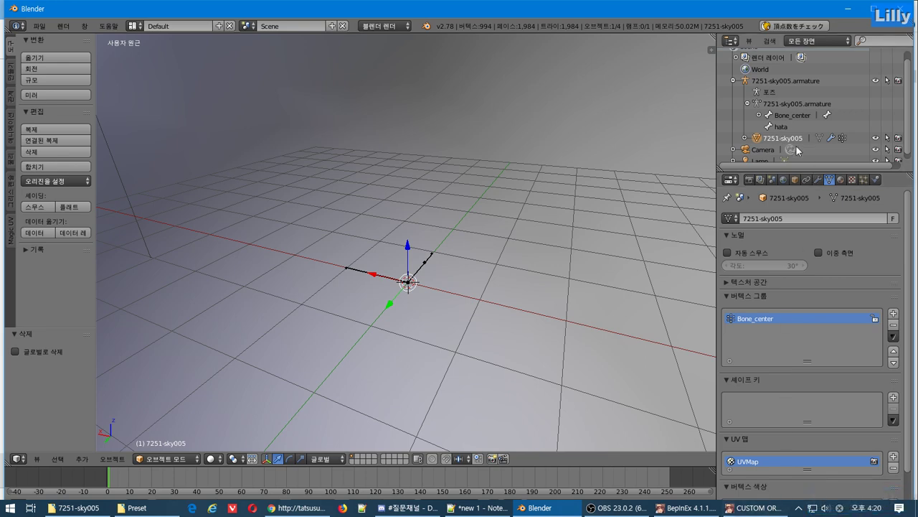
Switch to Notepad++ and add the line "본은 따로 추가 시킬필요까진 없어보임" at the end of the notes
{"action": "key", "text": "alt+Tab"}
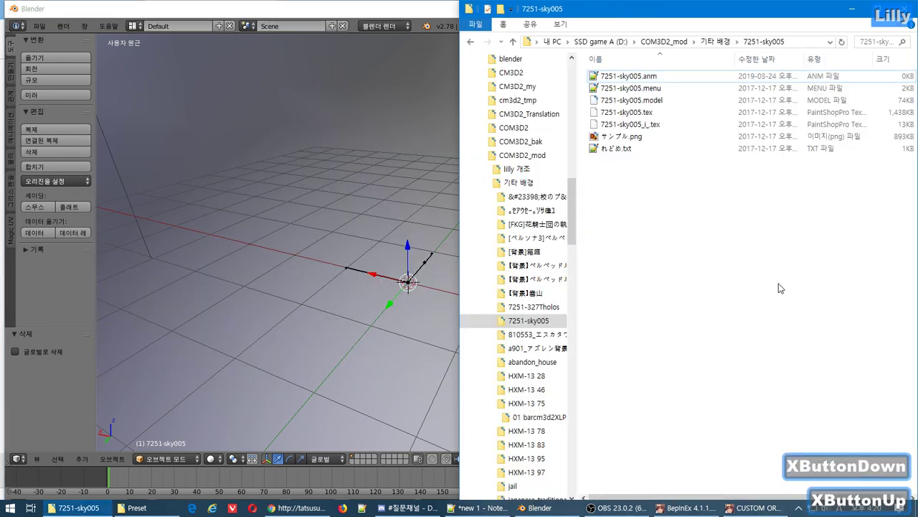
{"action": "key", "text": "alt+Tab"}
{"action": "key", "text": "alt+Tab"}
{"action": "key", "text": "Tab"}
{"action": "key", "text": "alt+Tab"}
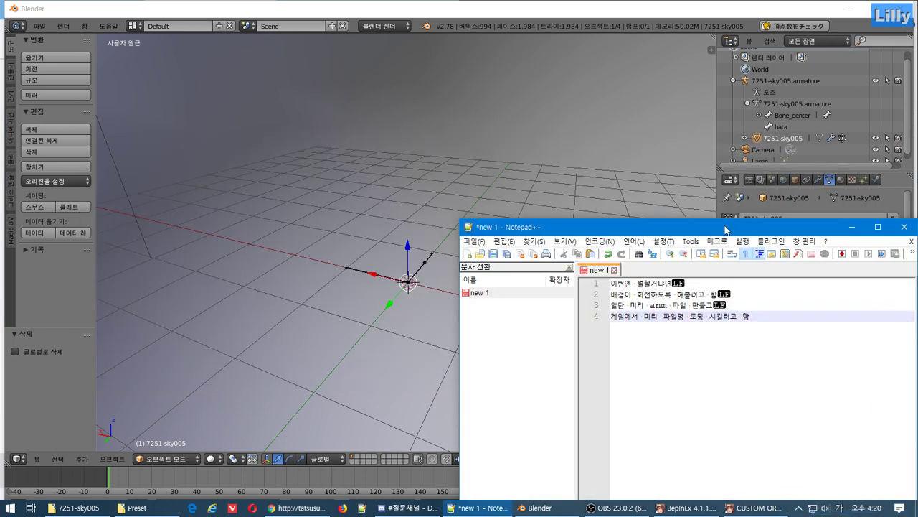
{"action": "key", "text": "Return"}
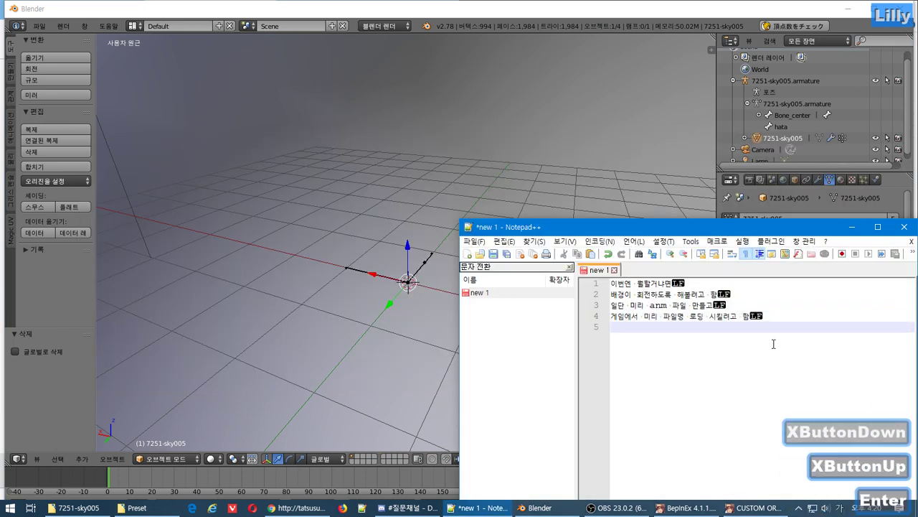
{"action": "type", "text": "본은 "}
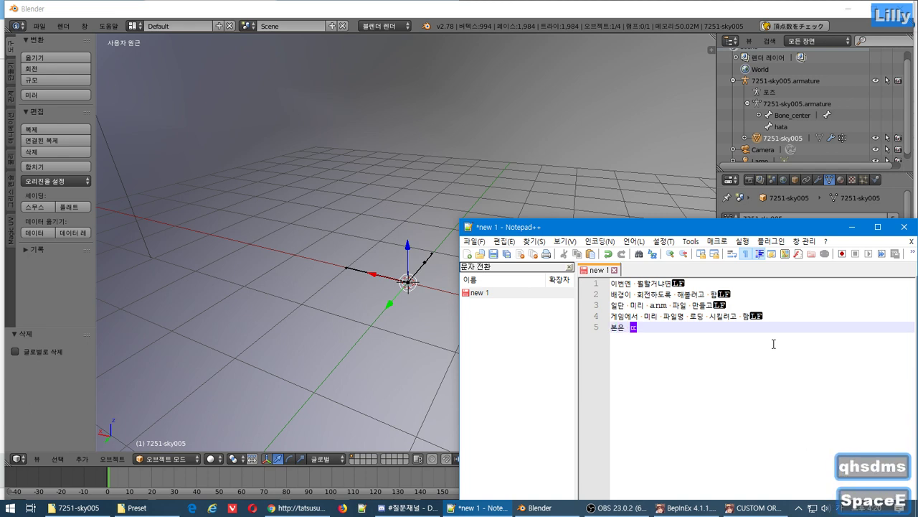
{"action": "type", "text": "따로 추가 시킬"}
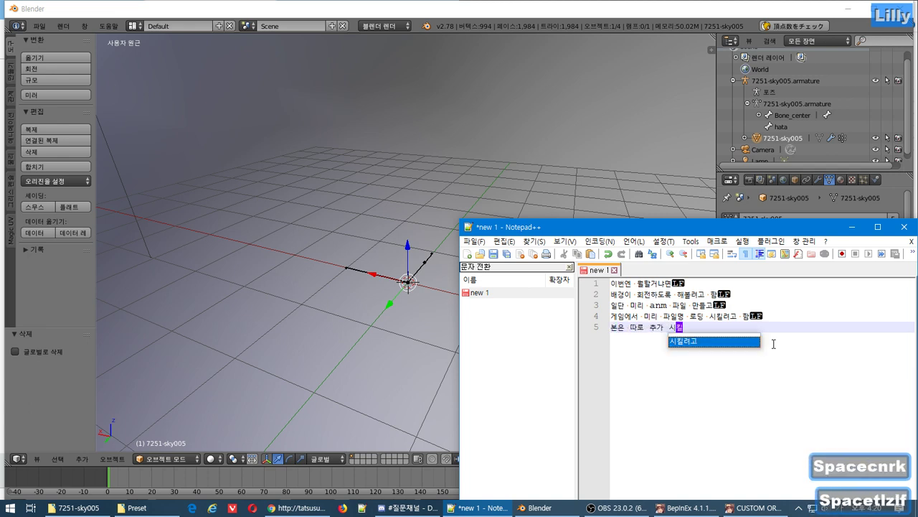
{"action": "type", "text": "려"}
{"action": "type", "text": "요까진 ㅇ"}
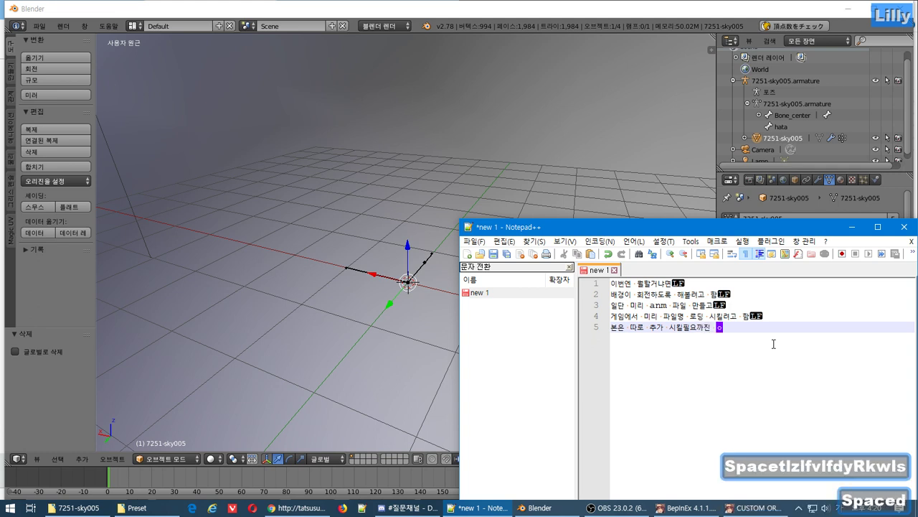
{"action": "key", "text": "BackSpace"}
{"action": "key", "text": "BackSpace"}
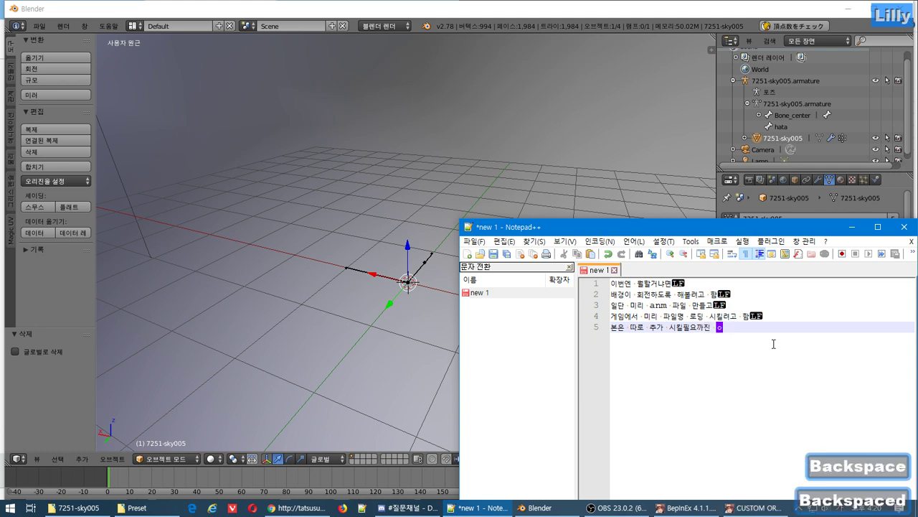
{"action": "type", "text": "없어보인"}
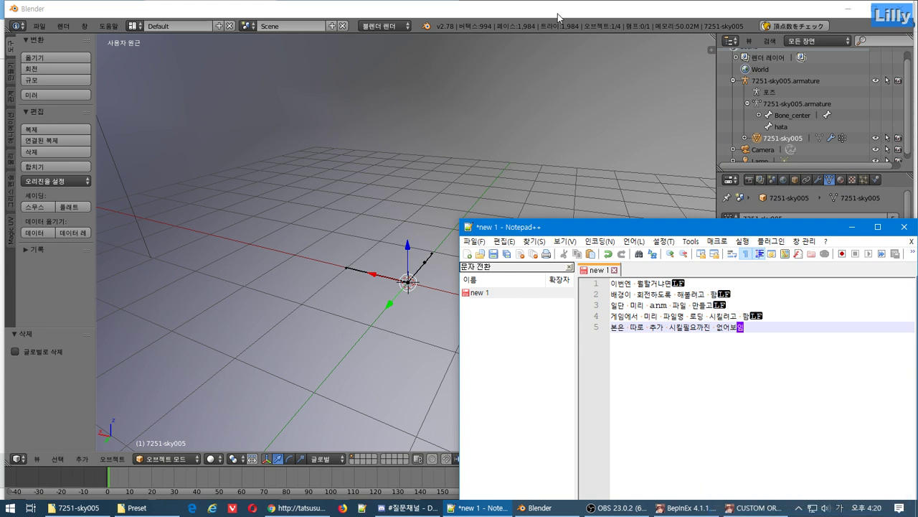
Switch back to Blender and put the 7251-sky005 mesh into Weight Paint mode
{"action": "key", "text": "alt+Tab"}
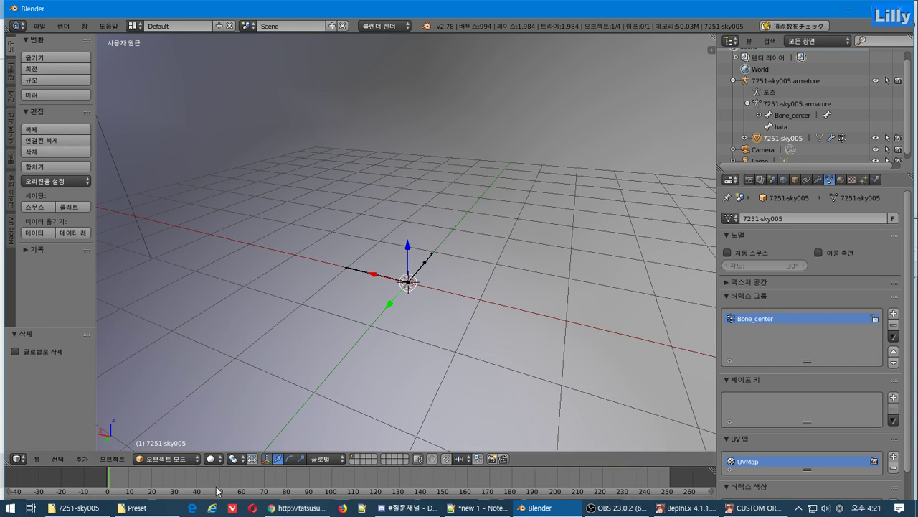
{"action": "left_click", "coordinate": [164, 459]}
{"action": "left_click", "coordinate": [179, 393]}
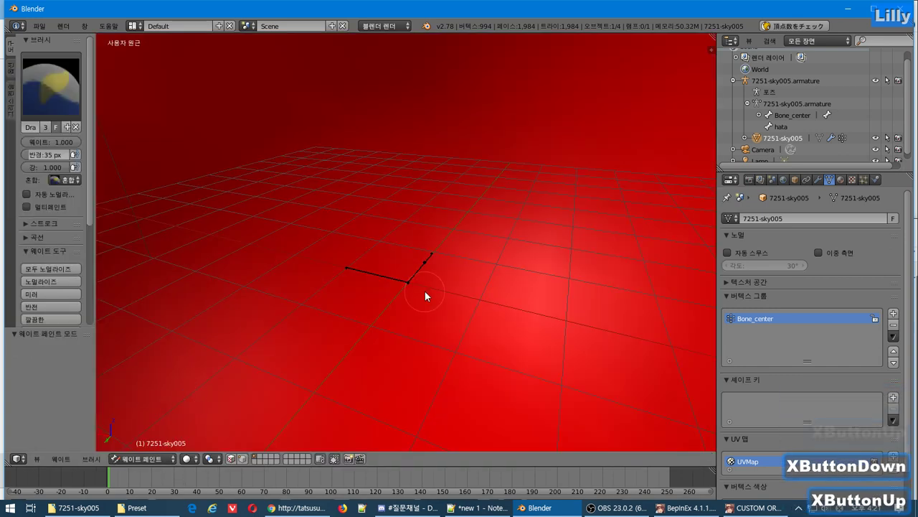
Copy the name of the hata bone from the armature hierarchy
{"action": "left_click", "coordinate": [785, 127]}
{"action": "double_click", "coordinate": [783, 127]}
{"action": "key", "text": "ctrl+c"}
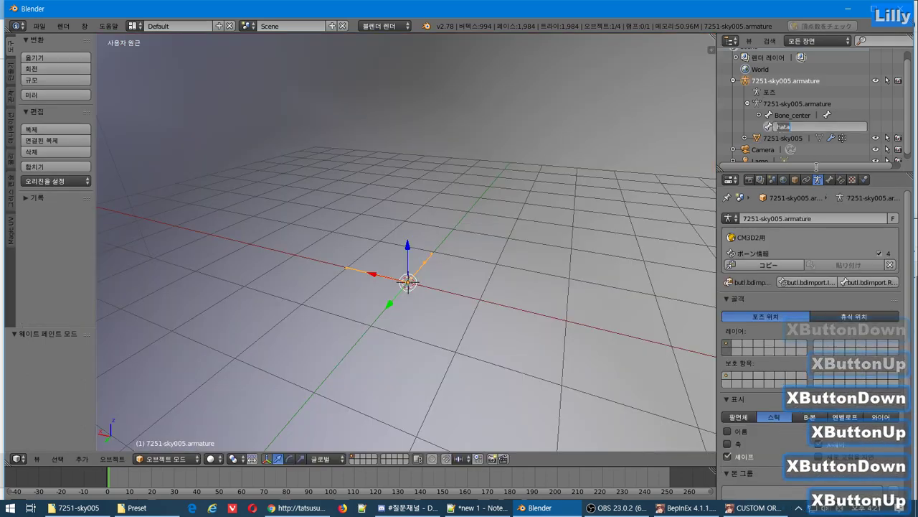
{"action": "left_click", "coordinate": [535, 294]}
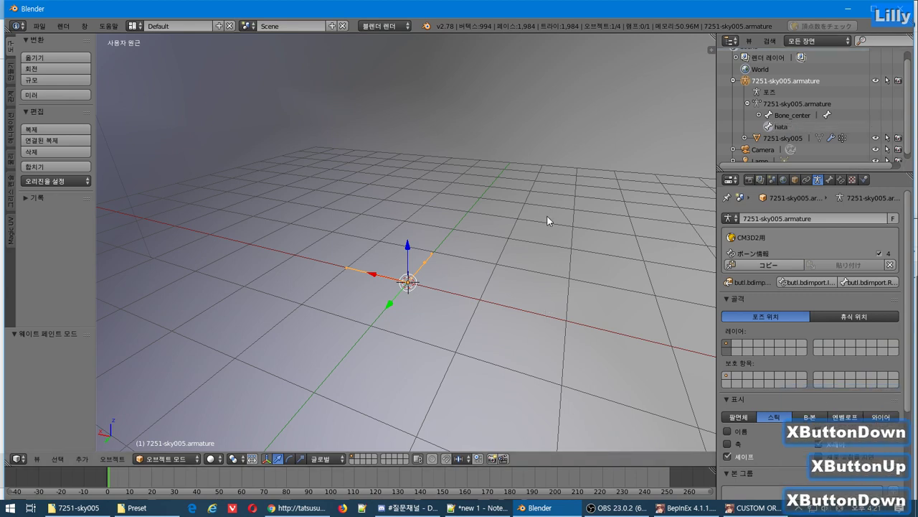
Return to weight painting the 7251-sky005 mesh and add a vertex group named hata
{"action": "key", "text": "ctrl+Tab"}
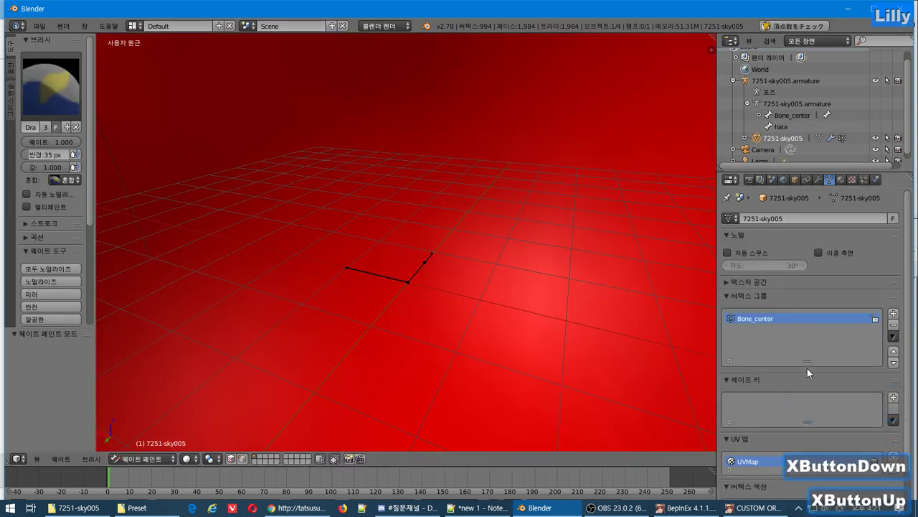
{"action": "left_click", "coordinate": [893, 315]}
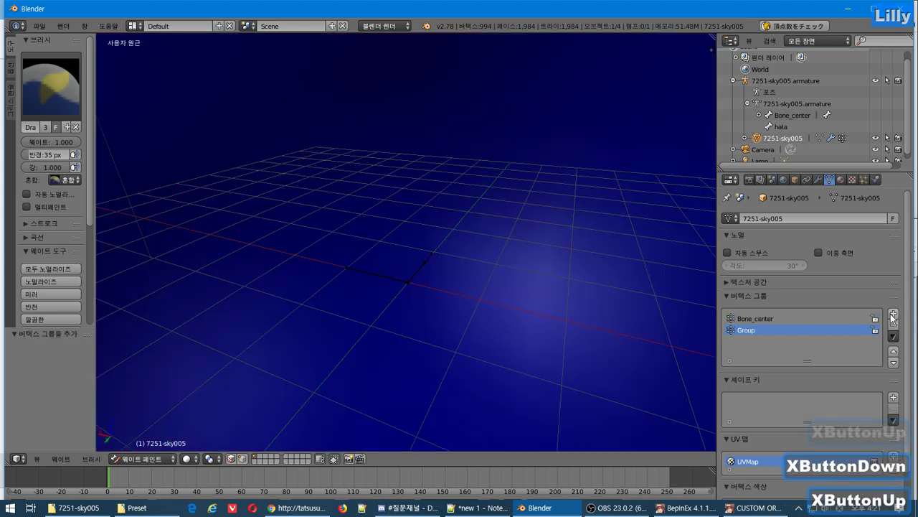
{"action": "double_click", "coordinate": [746, 330]}
{"action": "key", "text": "ctrl+v"}
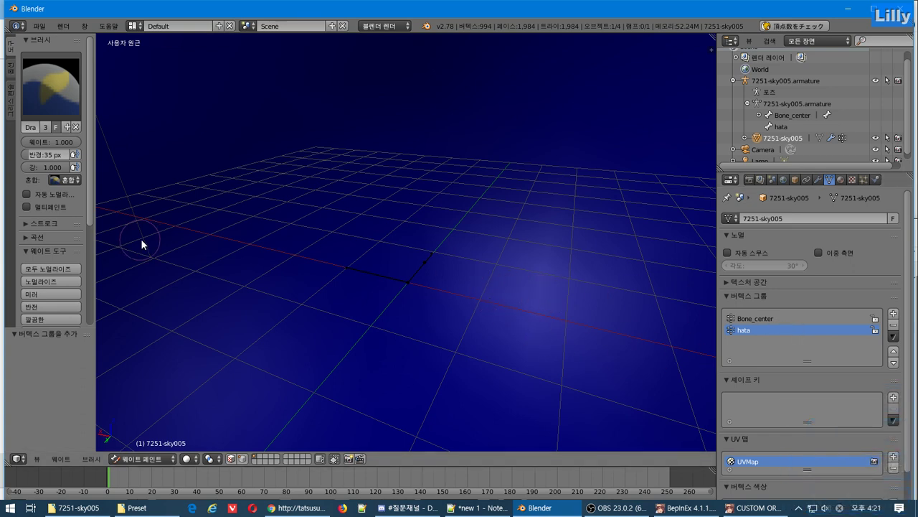
Enable vertex selection for weight painting, select all vertices and remove them from the Bone_center vertex group
{"action": "left_click_drag", "start_coordinate": [89, 201], "coordinate": [119, 313]}
{"action": "left_click", "coordinate": [63, 277]}
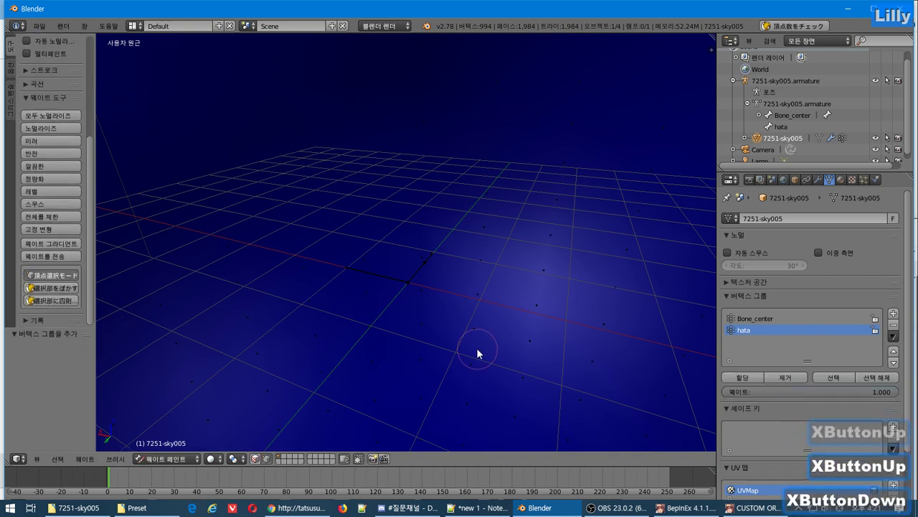
{"action": "key", "text": "a"}
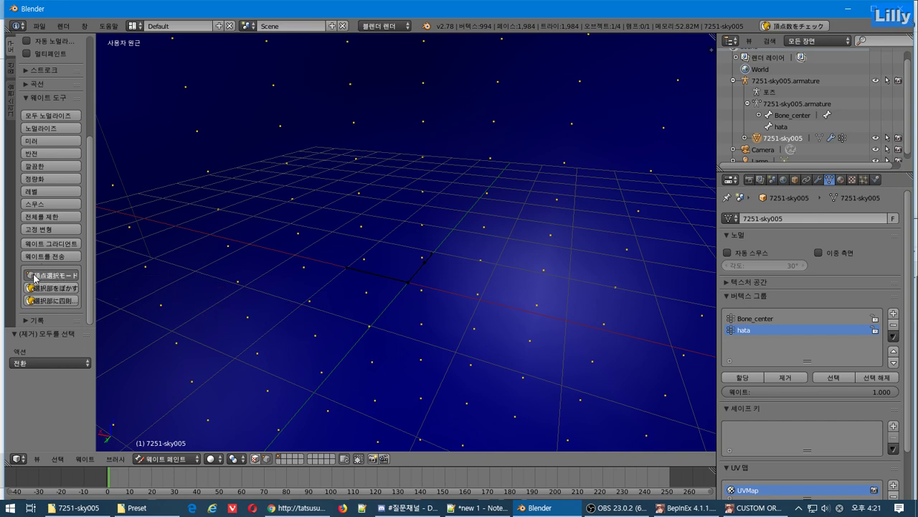
{"action": "left_click", "coordinate": [767, 319]}
{"action": "left_click", "coordinate": [786, 379]}
{"action": "left_click", "coordinate": [786, 380]}
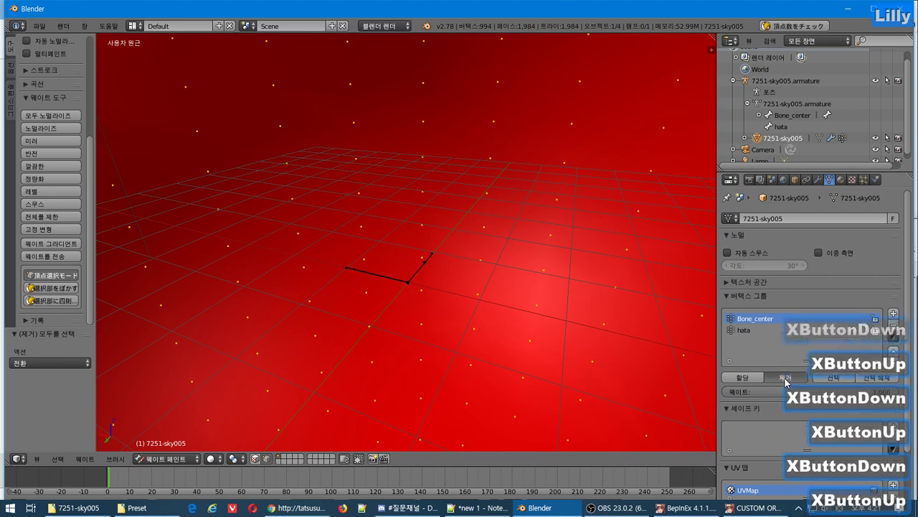
Assign all selected vertices to the hata vertex group with a weight of 1.000
{"action": "left_click", "coordinate": [775, 330]}
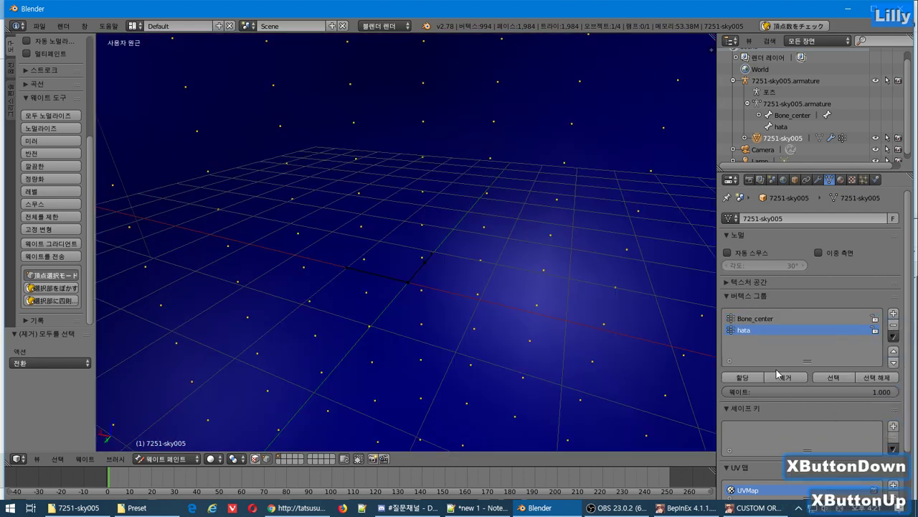
{"action": "left_click", "coordinate": [755, 380]}
{"action": "scroll", "coordinate": [322, 311], "scroll_direction": "down", "scroll_amount": 8}
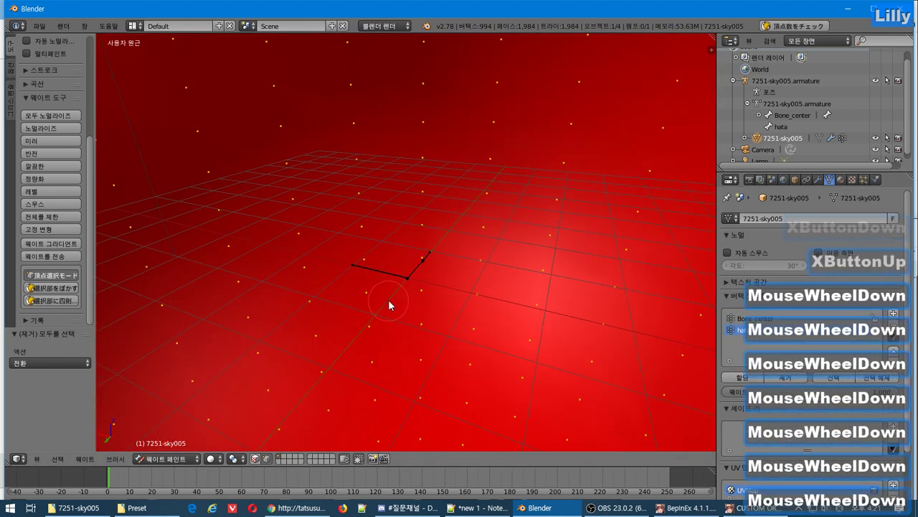
{"action": "middle_click_drag", "start_coordinate": [364, 316], "coordinate": [393, 301]}
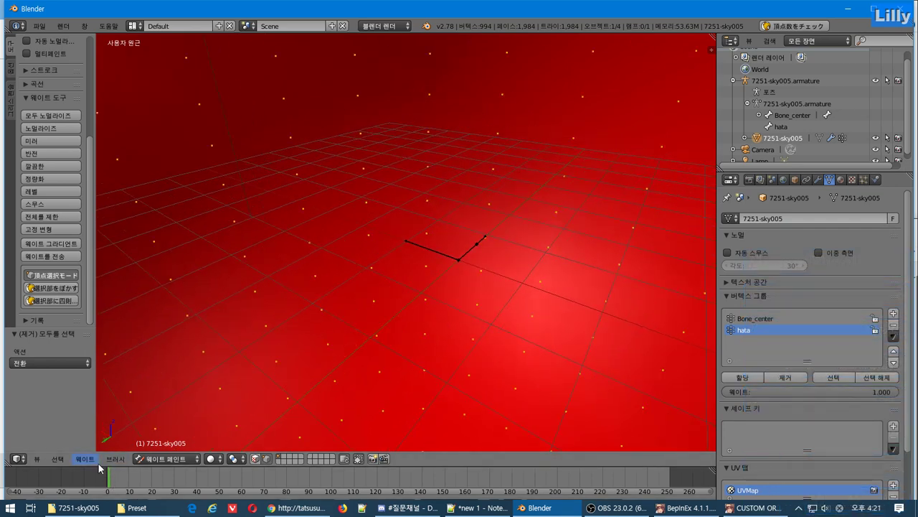
Enlarge the timeline area and switch the 7251-sky005 mesh from weight painting to Texture Paint mode
{"action": "left_click_drag", "start_coordinate": [97, 467], "coordinate": [131, 410]}
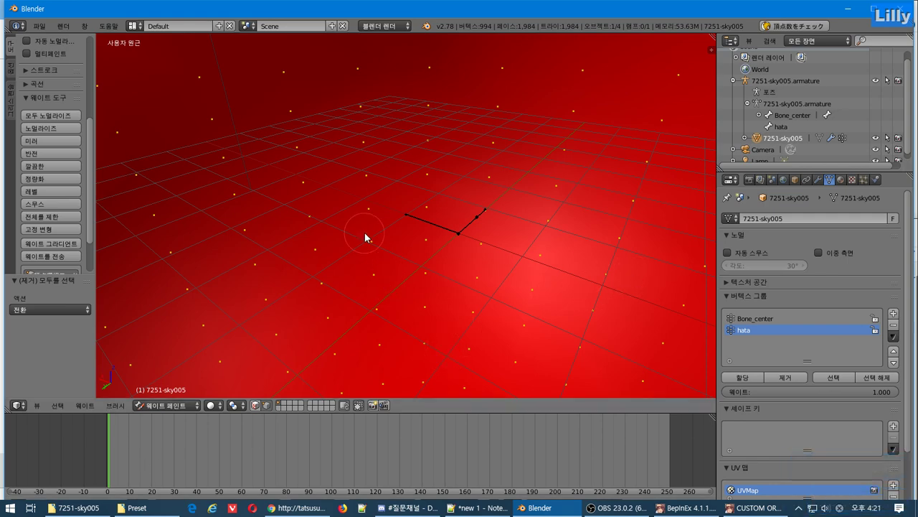
{"action": "left_click", "coordinate": [159, 405]}
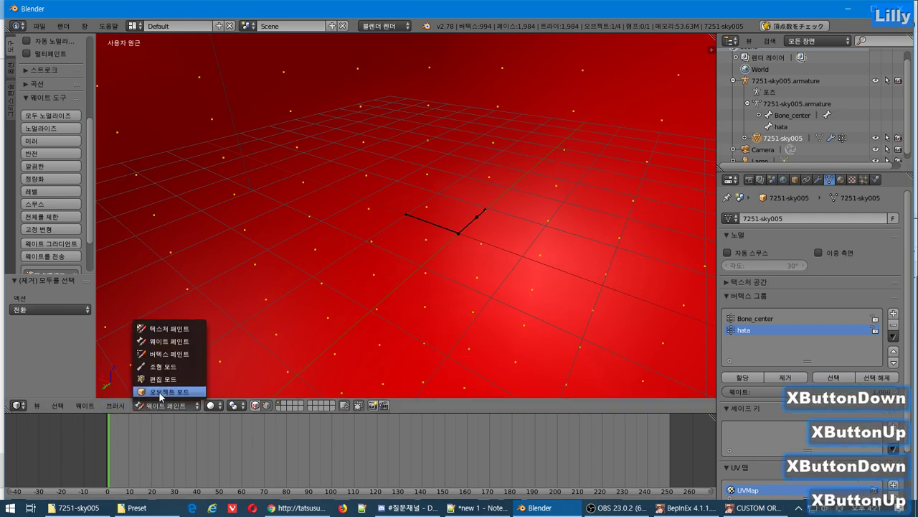
{"action": "left_click", "coordinate": [171, 329]}
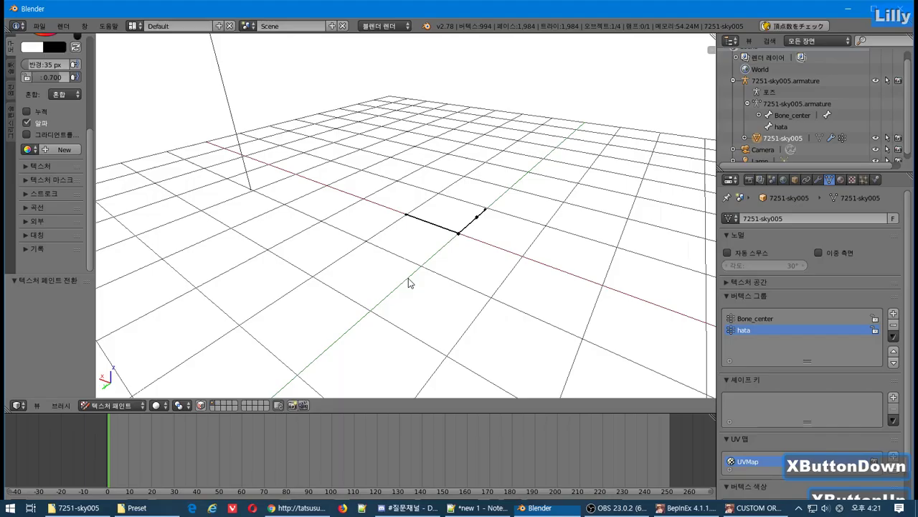
{"action": "left_click", "coordinate": [680, 509]}
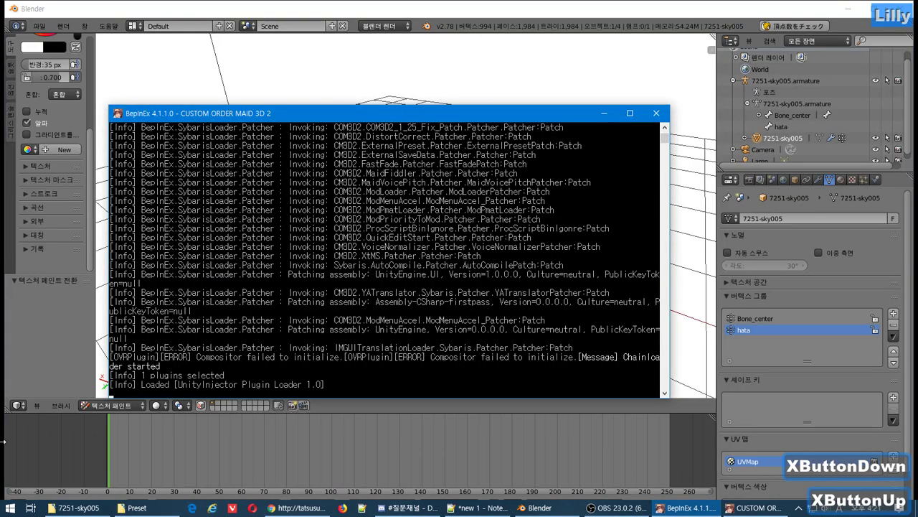
{"action": "left_click", "coordinate": [44, 450]}
{"action": "left_click", "coordinate": [619, 508]}
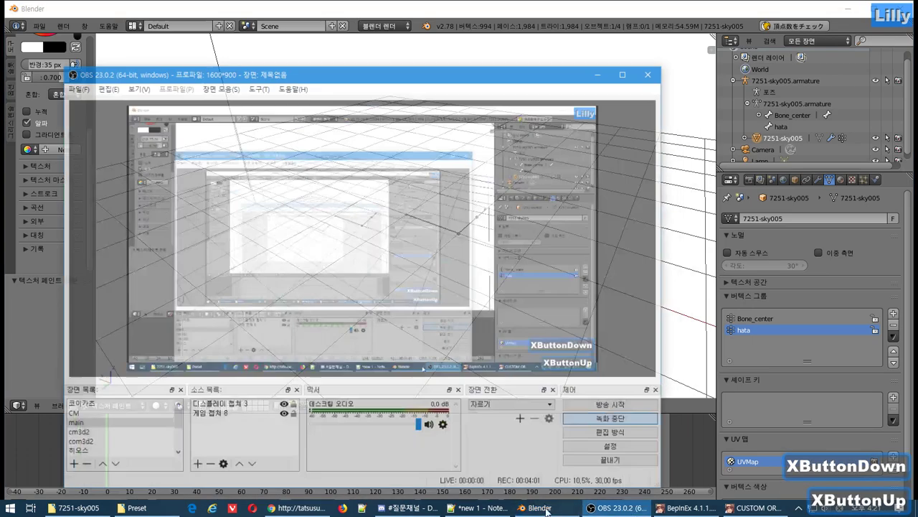
{"action": "left_click", "coordinate": [619, 508]}
{"action": "left_click", "coordinate": [304, 512]}
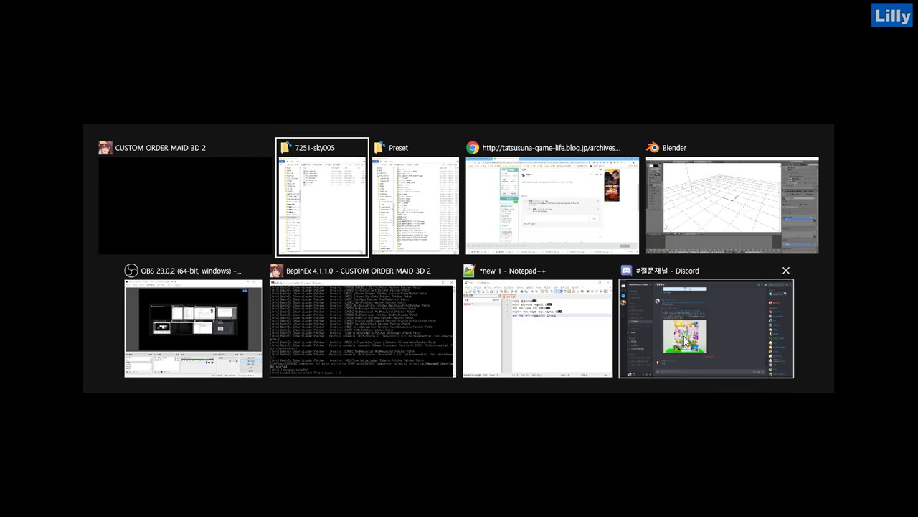
{"action": "left_click", "coordinate": [692, 227]}
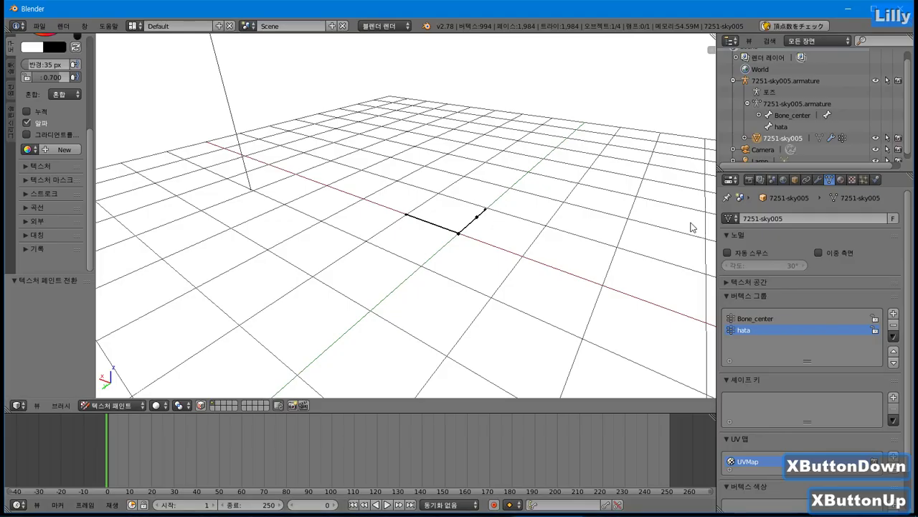
Change the timeline area into a UV/Image Editor and make it taller
{"action": "left_click", "coordinate": [16, 505]}
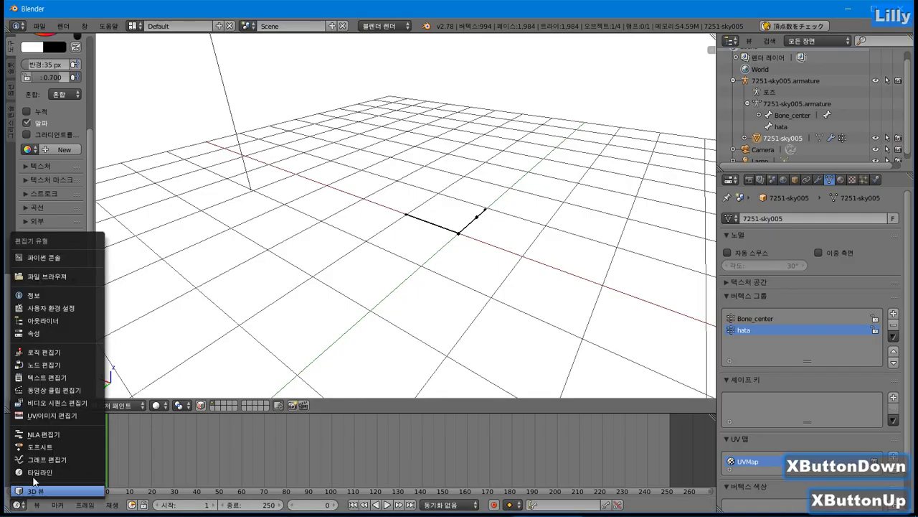
{"action": "left_click", "coordinate": [41, 416]}
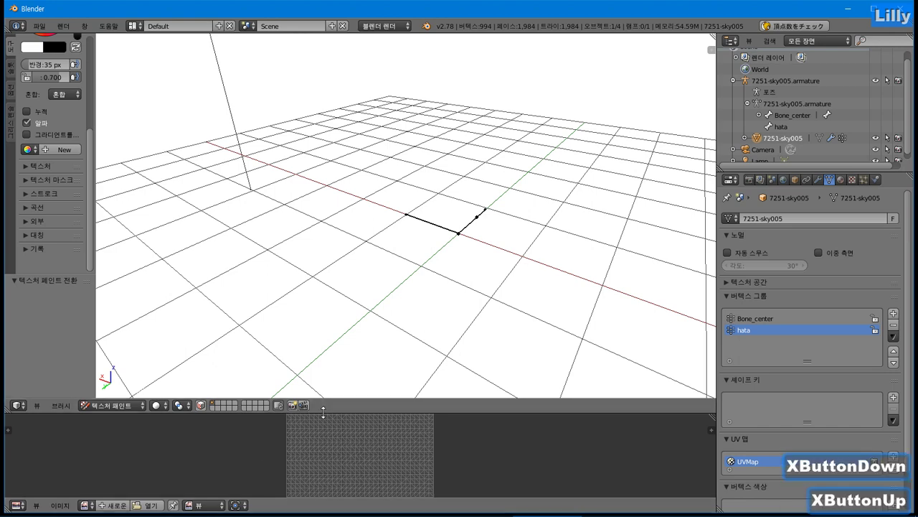
{"action": "left_click_drag", "start_coordinate": [323, 411], "coordinate": [328, 343]}
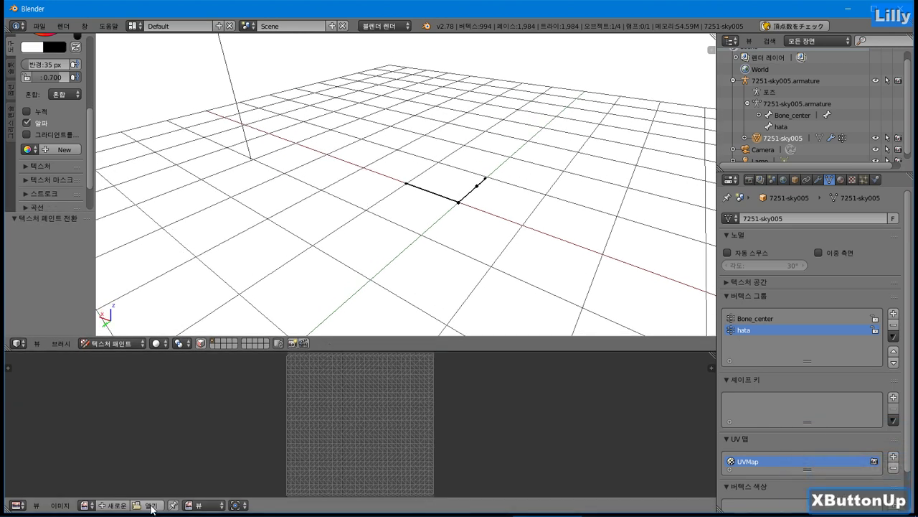
Start opening a tex file in the image editor and copy the 7251-sky005 folder path from File Explorer
{"action": "left_click", "coordinate": [61, 505]}
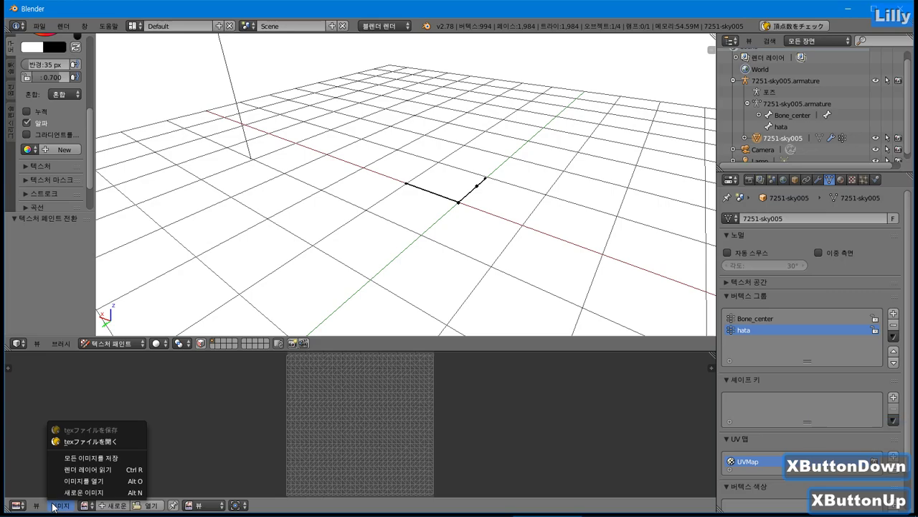
{"action": "left_click", "coordinate": [106, 440]}
{"action": "key", "text": "alt"}
{"action": "key", "text": "alt+Tab"}
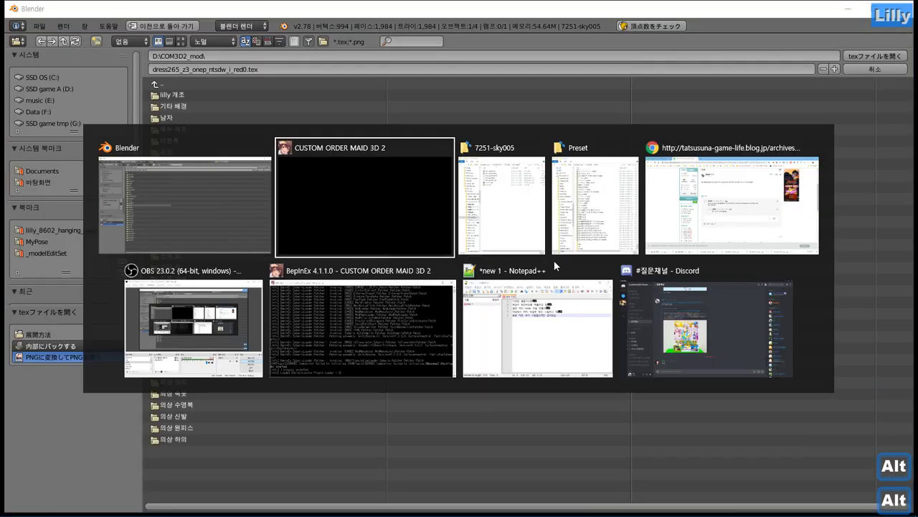
{"action": "left_click", "coordinate": [536, 213]}
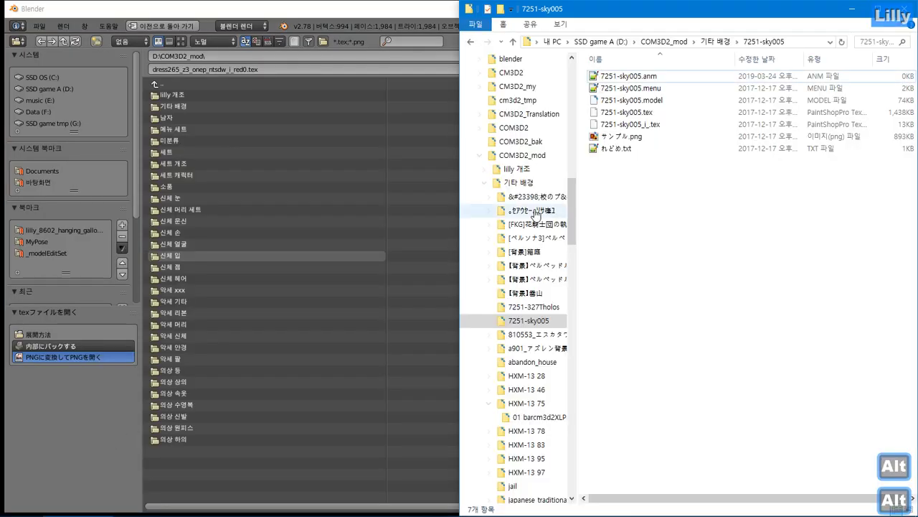
{"action": "left_click", "coordinate": [792, 43]}
{"action": "key", "text": "ctrl+c"}
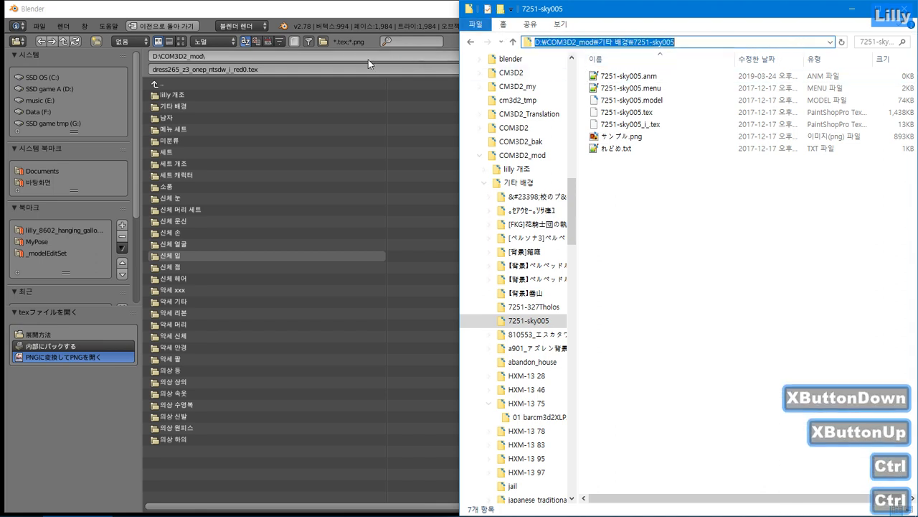
Return to Blender, go to the copied folder path in the file browser and open 7251-sky005.tex
{"action": "left_click", "coordinate": [244, 57]}
{"action": "key", "text": "ctrl+v"}
{"action": "key", "text": "Return"}
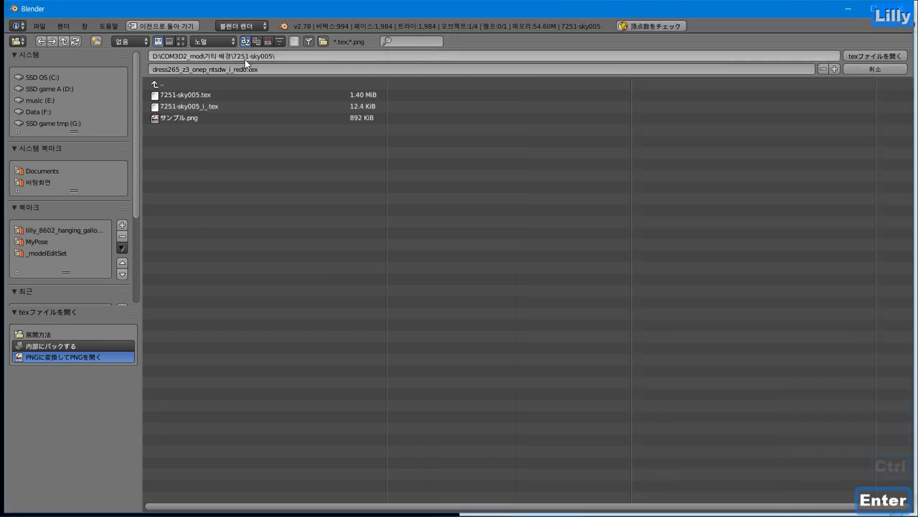
{"action": "left_click", "coordinate": [216, 96]}
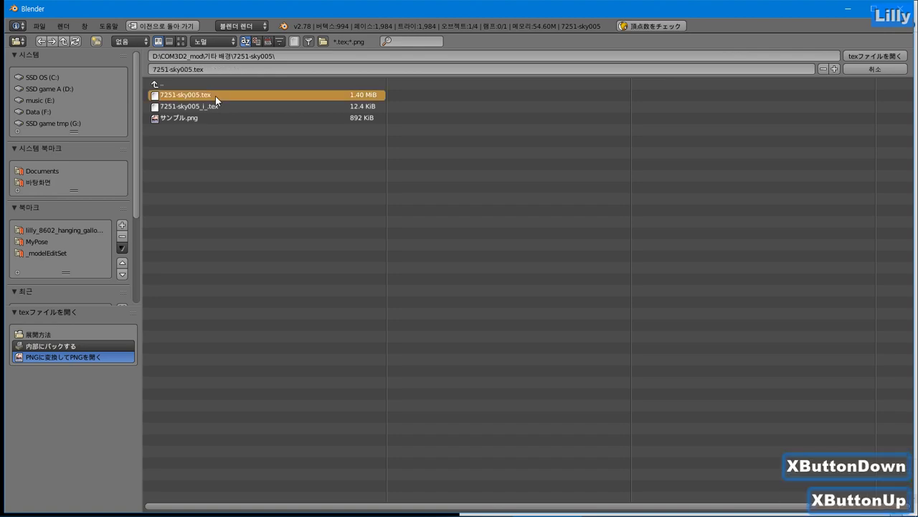
{"action": "left_click", "coordinate": [215, 96]}
{"action": "left_click", "coordinate": [878, 56]}
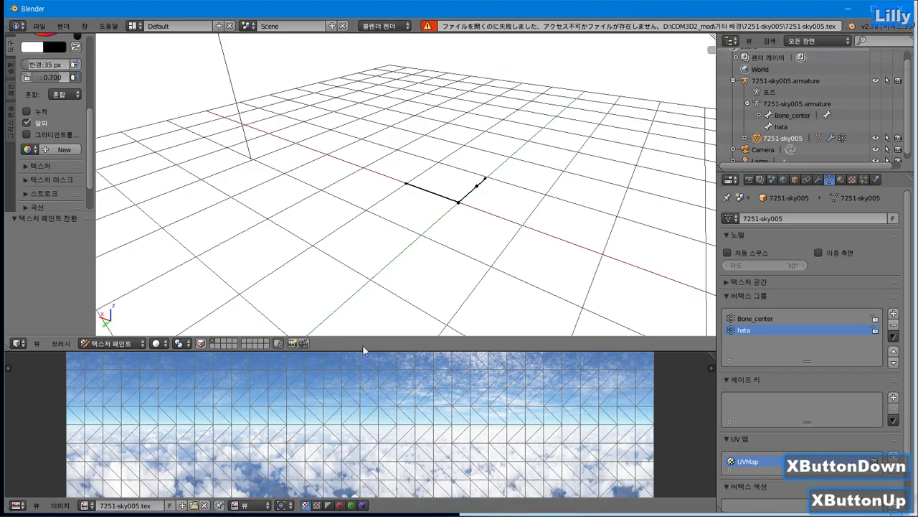
Display the 7251-sky005 image and replace its file with 7251-sky005.png from the recent 7251-sky005 folder
{"action": "scroll", "coordinate": [344, 395], "scroll_direction": "down", "scroll_amount": 3}
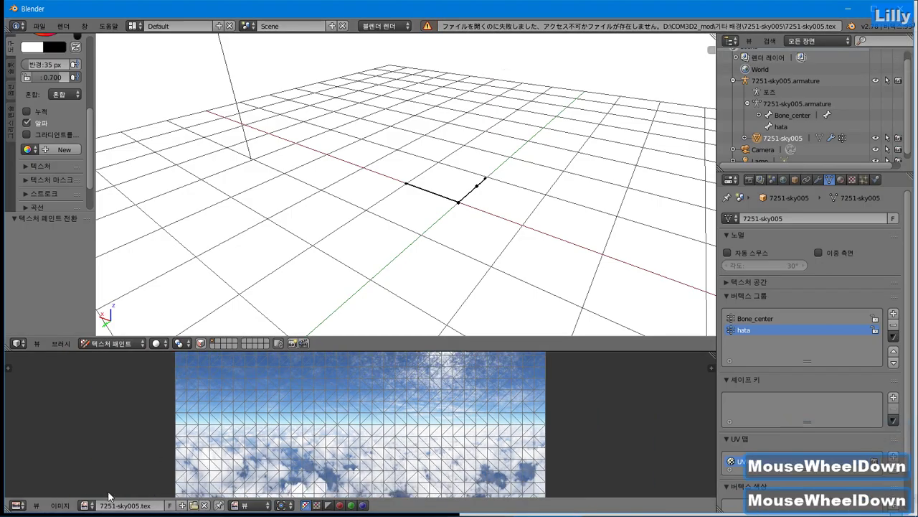
{"action": "left_click", "coordinate": [86, 505]}
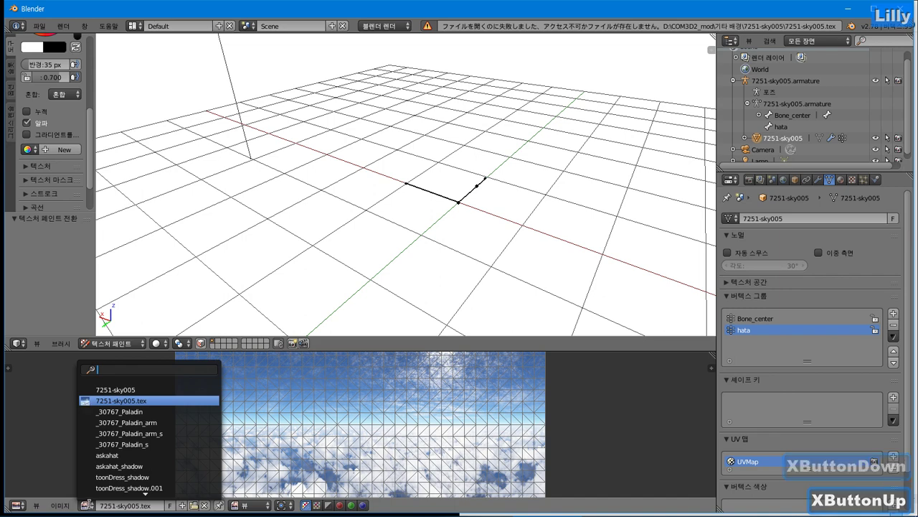
{"action": "left_click", "coordinate": [166, 389]}
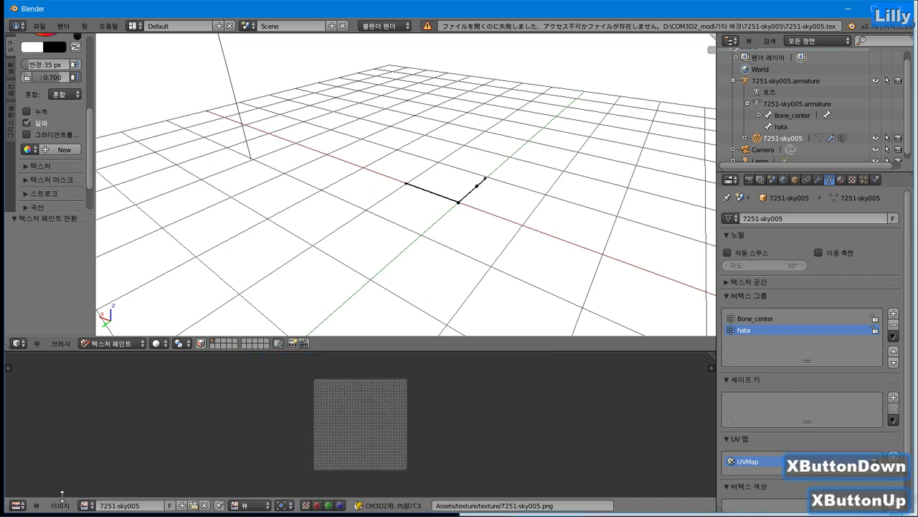
{"action": "left_click", "coordinate": [59, 505]}
{"action": "left_click", "coordinate": [98, 446]}
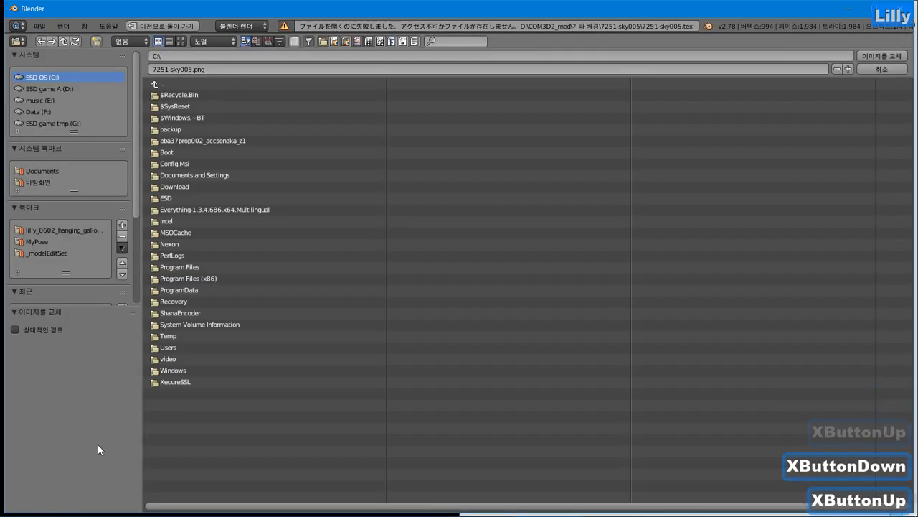
{"action": "scroll", "coordinate": [118, 201], "scroll_direction": "down", "scroll_amount": 3}
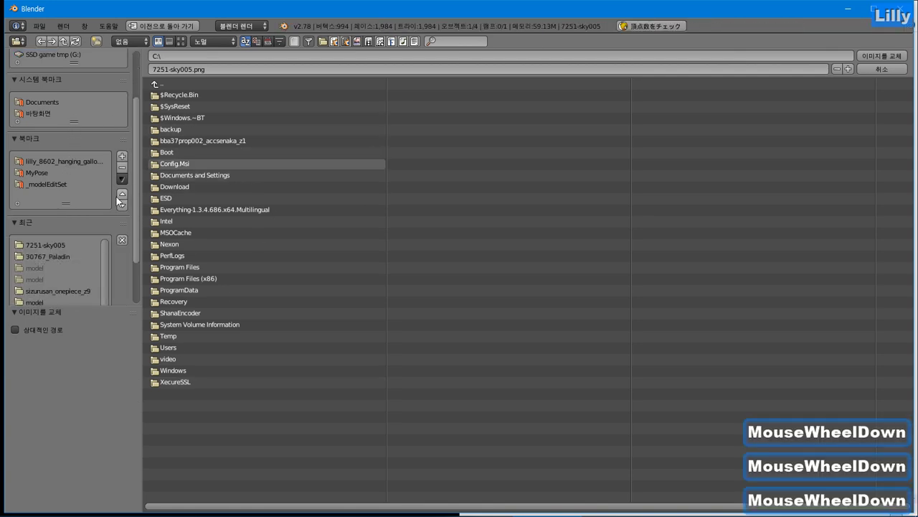
{"action": "left_click", "coordinate": [38, 246]}
{"action": "left_click", "coordinate": [210, 95]}
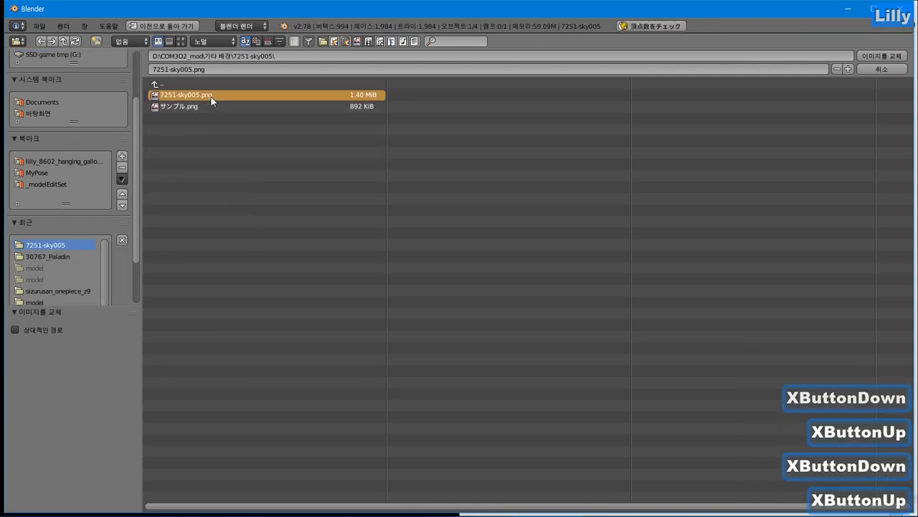
{"action": "double_click", "coordinate": [210, 95]}
Examine the sky texture on the 7251-sky005 mesh around the bones in the 3D view
{"action": "scroll", "coordinate": [327, 208], "scroll_direction": "down", "scroll_amount": 4}
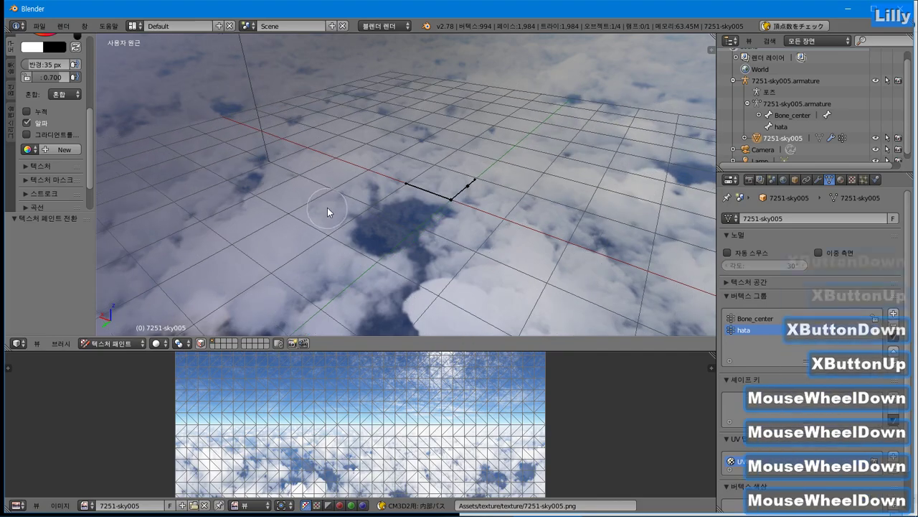
{"action": "scroll", "coordinate": [460, 155], "scroll_direction": "up", "scroll_amount": 2}
{"action": "middle_click_drag", "start_coordinate": [461, 155], "coordinate": [480, 150]}
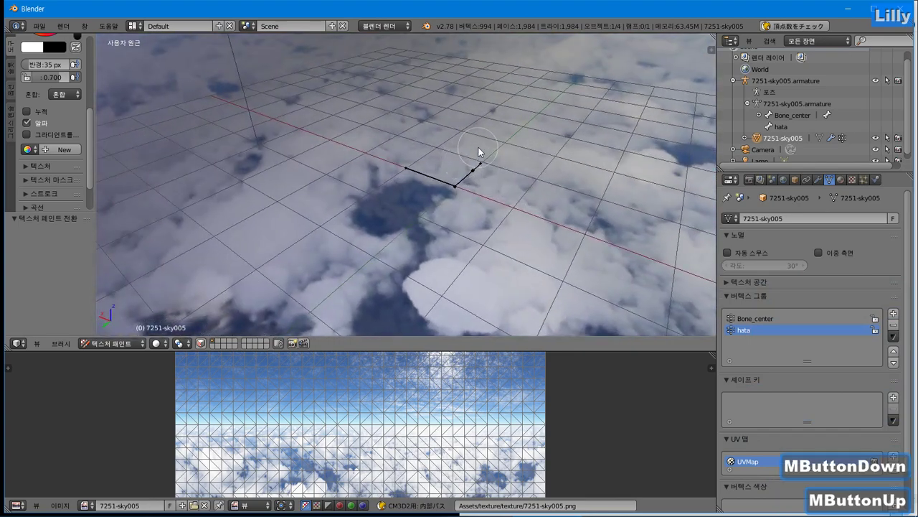
{"action": "scroll", "coordinate": [479, 153], "scroll_direction": "up", "scroll_amount": 2}
{"action": "scroll", "coordinate": [478, 152], "scroll_direction": "down", "scroll_amount": 1}
{"action": "scroll", "coordinate": [479, 149], "scroll_direction": "up", "scroll_amount": 1}
{"action": "key", "text": "shift+f"}
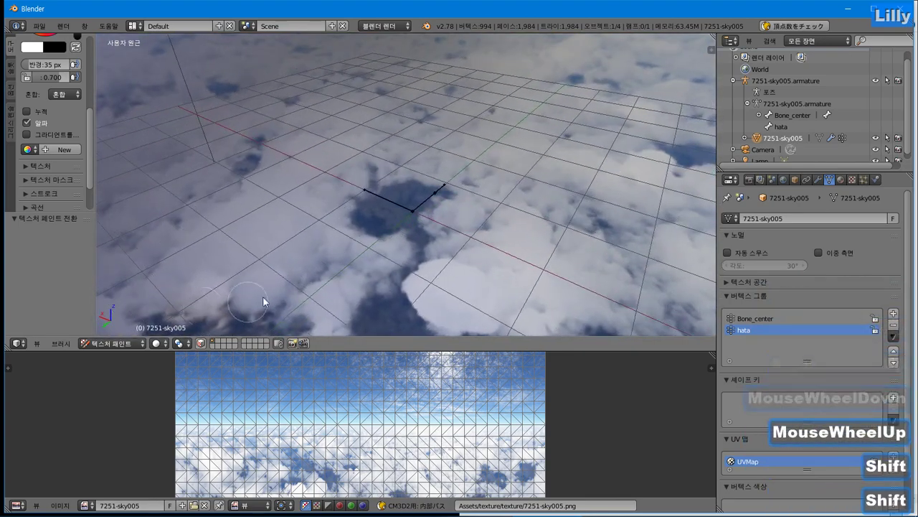
Switch to Notepad++ and begin a new line at the end of the notes with "일단"
{"action": "key", "text": "alt+Tab"}
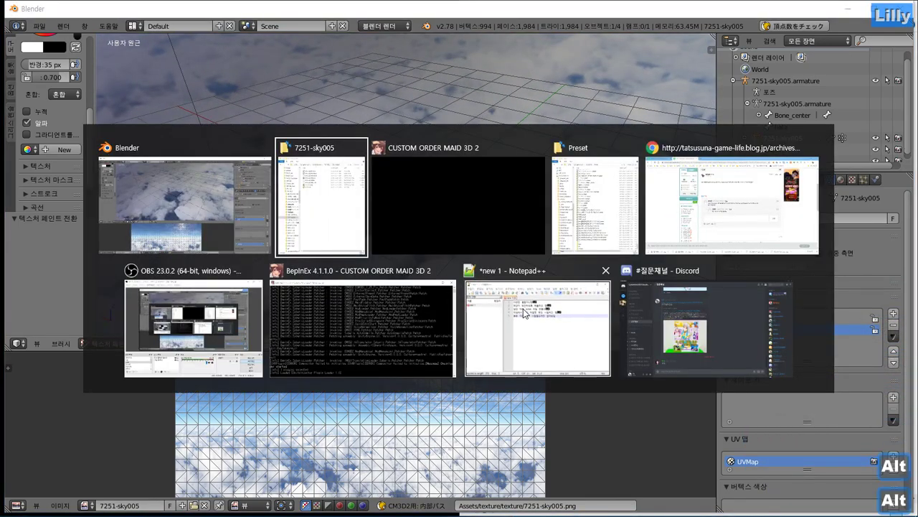
{"action": "left_click", "coordinate": [549, 362]}
{"action": "key", "text": "Return"}
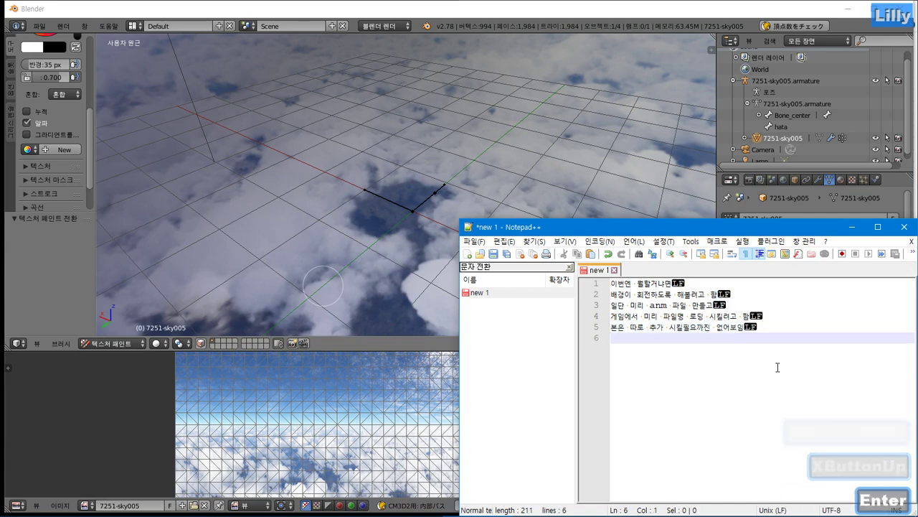
{"action": "type", "text": "일"}
{"action": "key", "text": "BackSpace"}
{"action": "type", "text": "단 "}
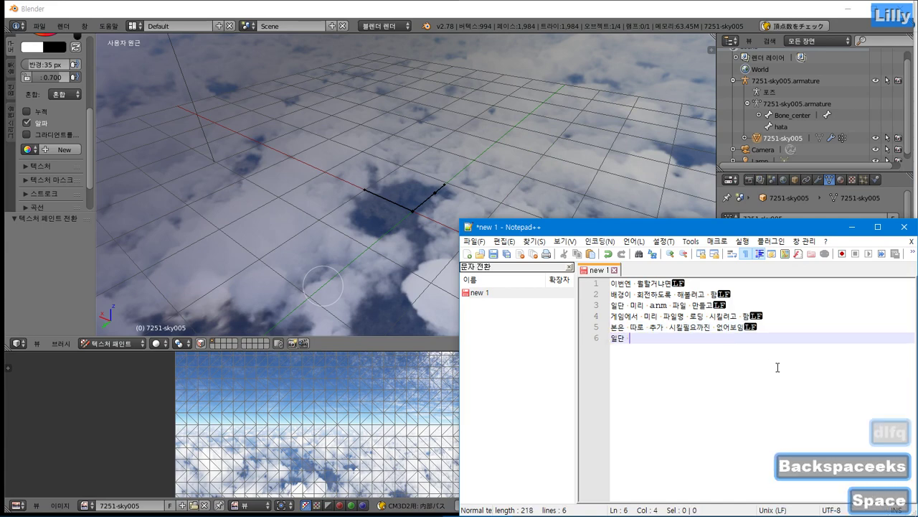
{"action": "type", "text": "보이는거 "}
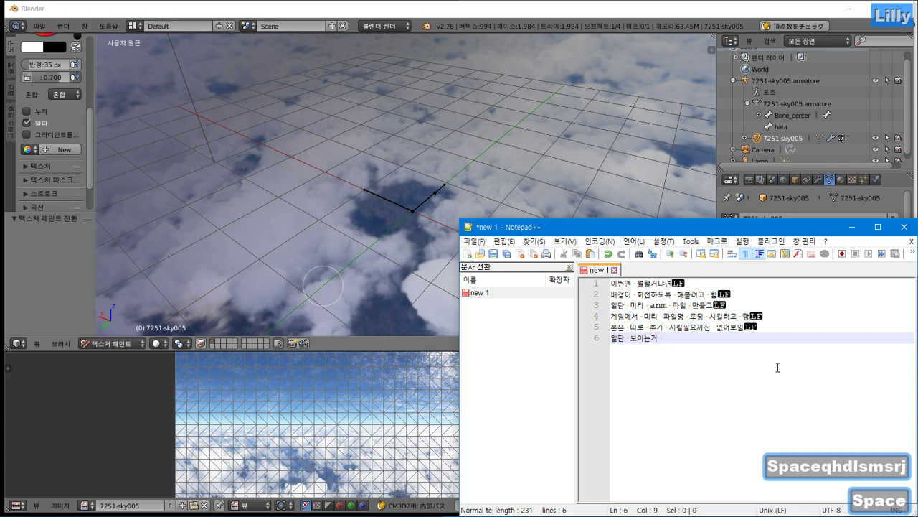
{"action": "type", "text": "다 로딩"}
{"action": "key", "text": "BackSpace"}
{"action": "key", "text": "BackSpace"}
{"action": "key", "text": "BackSpace"}
{"action": "key", "text": "BackSpace"}
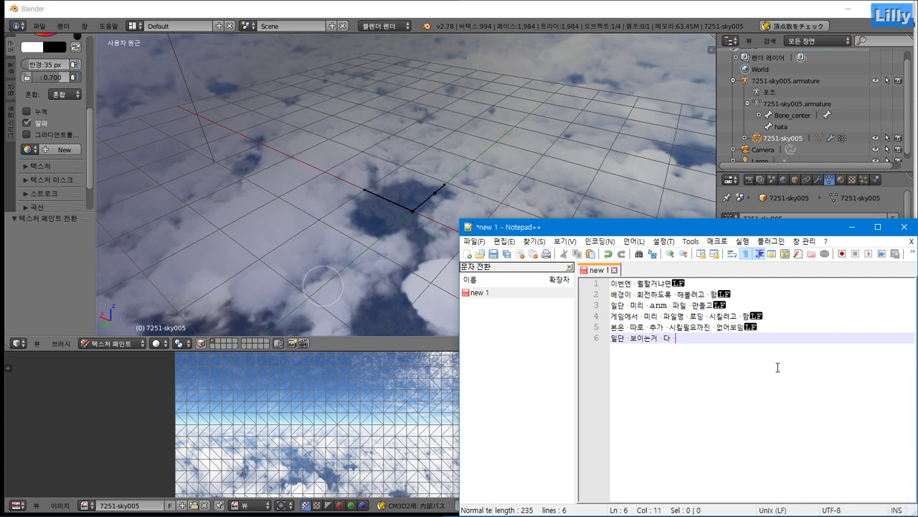
{"action": "key", "text": "BackSpace"}
{"action": "key", "text": "BackSpace"}
{"action": "key", "text": "BackSpace"}
{"action": "key", "text": "BackSpace"}
{"action": "key", "text": "BackSpace"}
{"action": "key", "text": "BackSpace"}
{"action": "key", "text": "BackSpace"}
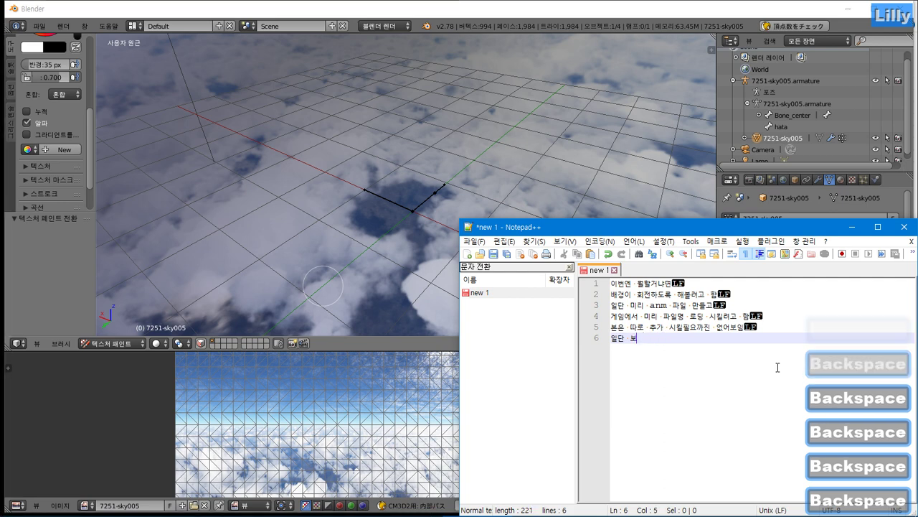
Complete the last note line with "이렇게 다 볼수 잇음" and return to Blender
{"action": "type", "text": "이렇게 다 "}
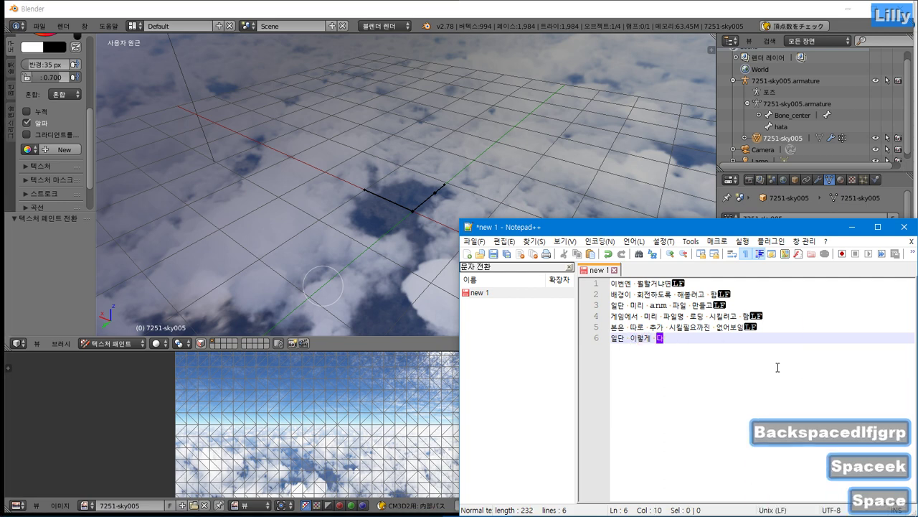
{"action": "type", "text": "볼수 있음"}
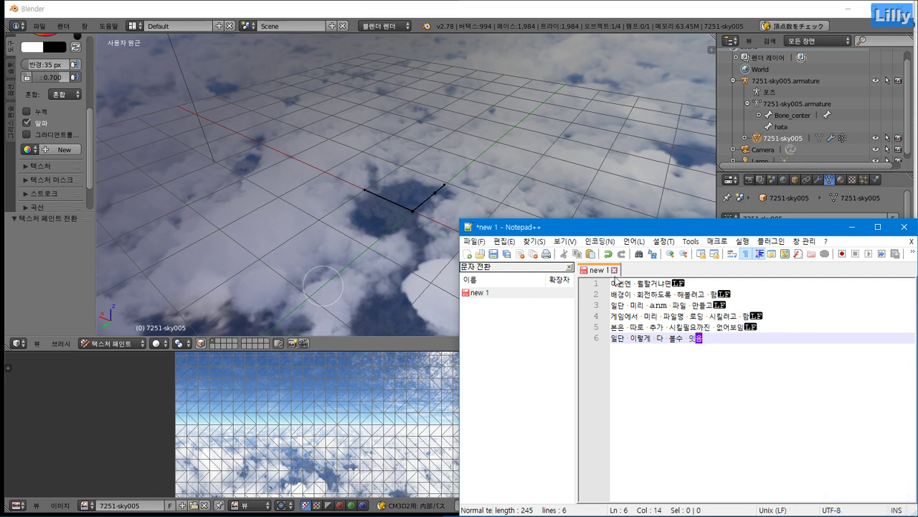
{"action": "key", "text": "alt+Tab"}
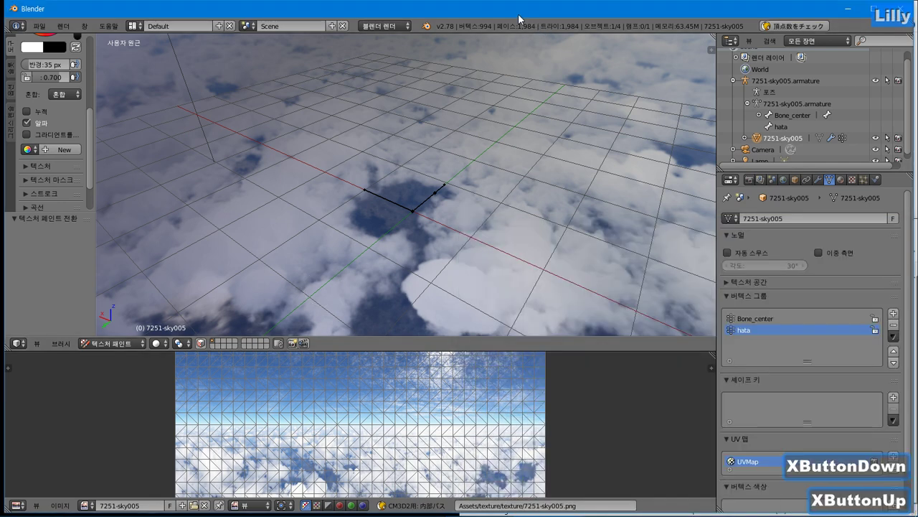
Select the 7251-sky005 armature and switch it from Object Mode to Pose Mode
{"action": "right_click", "coordinate": [424, 205]}
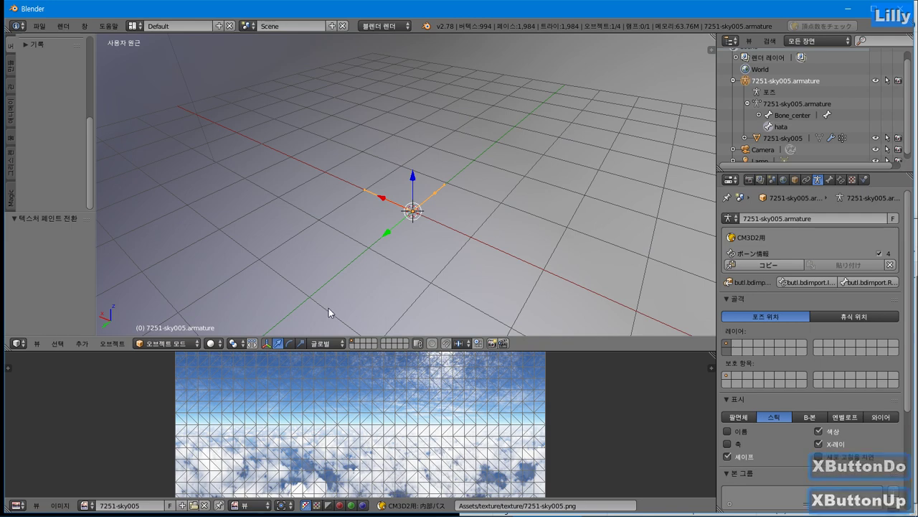
{"action": "left_click", "coordinate": [180, 344]}
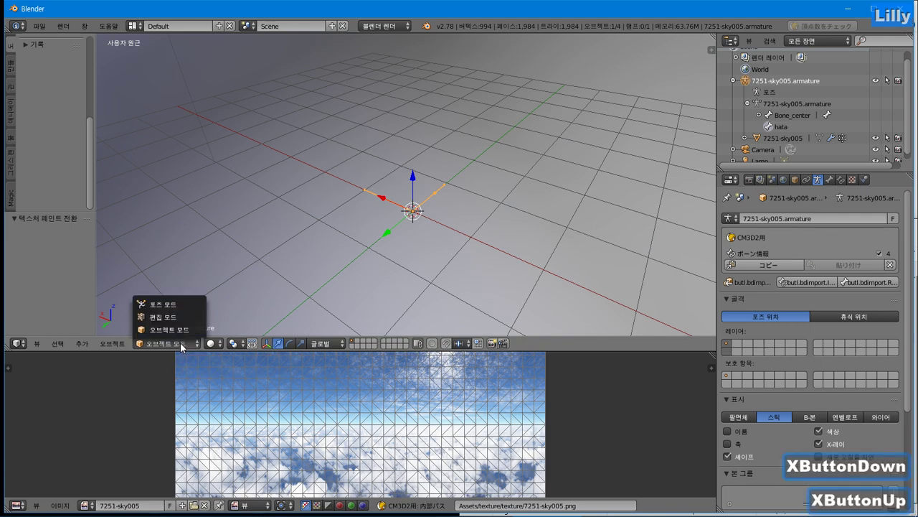
{"action": "left_click", "coordinate": [181, 304]}
Switch to Notepad++ and add a new last line reading "조금전에 웨이트 1 줘서"
{"action": "key", "text": "alt+Tab"}
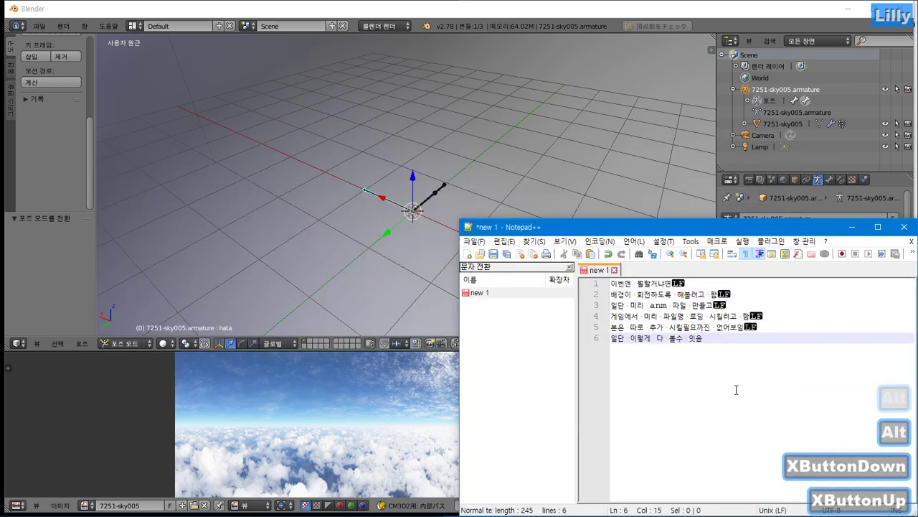
{"action": "key", "text": "Return"}
{"action": "type", "text": "조금전에 "}
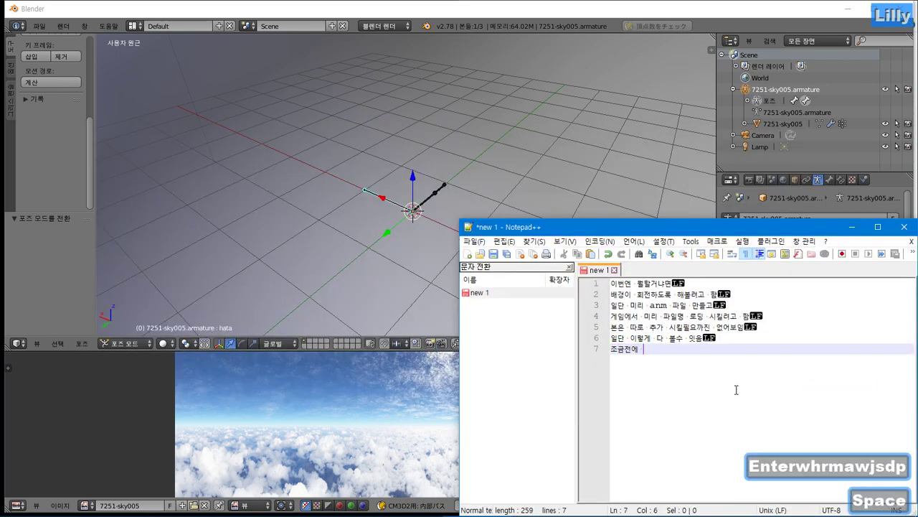
{"action": "type", "text": "웨이트 1"}
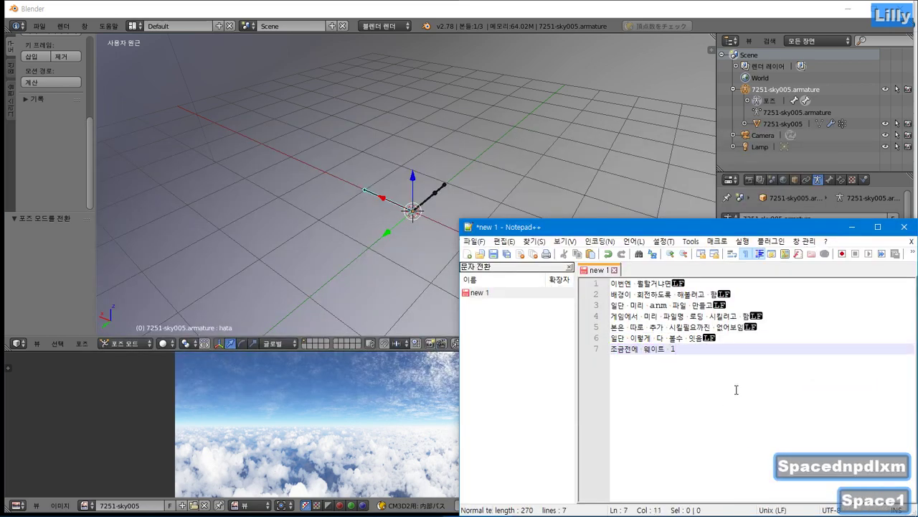
{"action": "type", "text": " 줘서"}
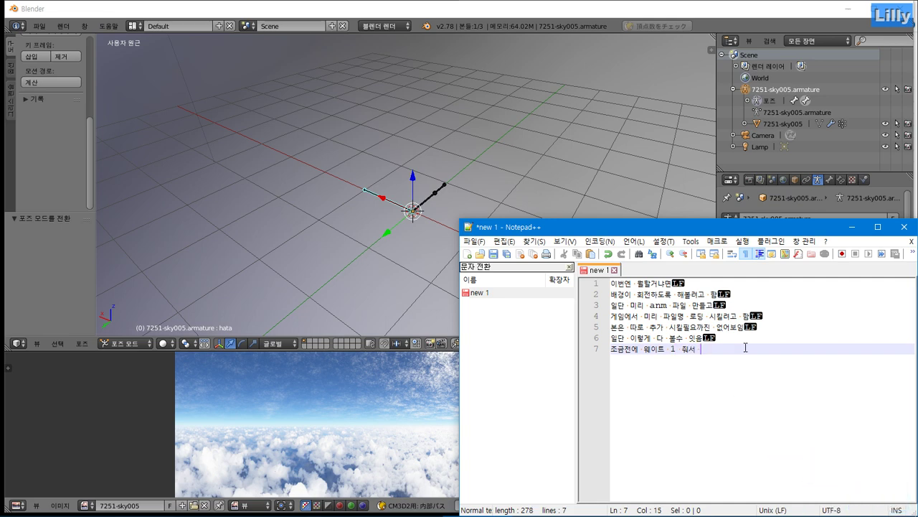
Copy the hata bone's name from Blender and paste it before "웨이트" in the last note line
{"action": "left_click", "coordinate": [747, 101]}
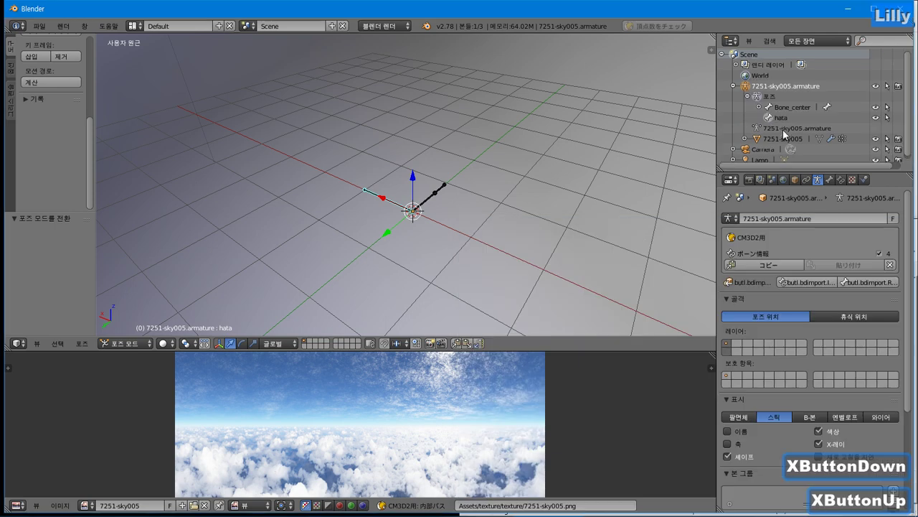
{"action": "double_click", "coordinate": [783, 124]}
{"action": "key", "text": "ctrl+c"}
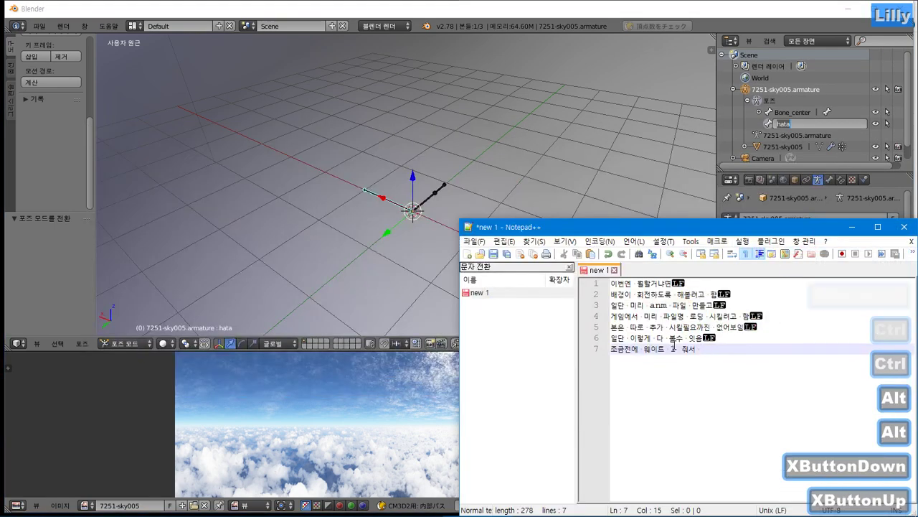
{"action": "left_click", "coordinate": [650, 350]}
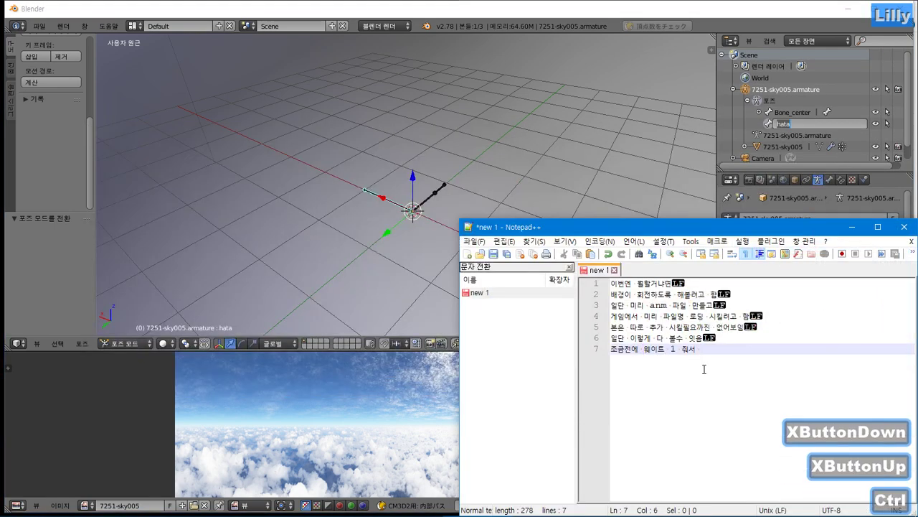
{"action": "key", "text": "ctrl+v"}
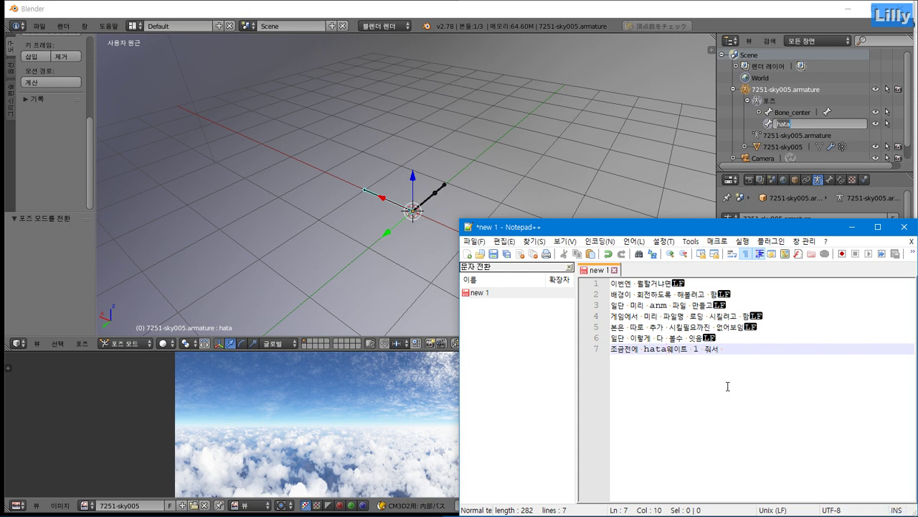
Extend the last note line to read "조금전에 hata본에만 영향 받도록 hata에만 웨이트 1(빨간색)" before "줘서"
{"action": "type", "text": "본에만 어"}
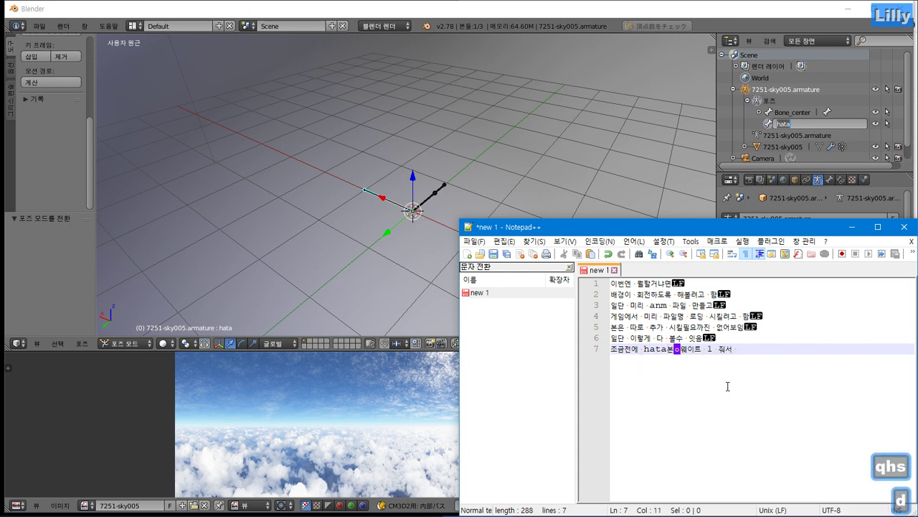
{"action": "type", "text": "영향 받도록"}
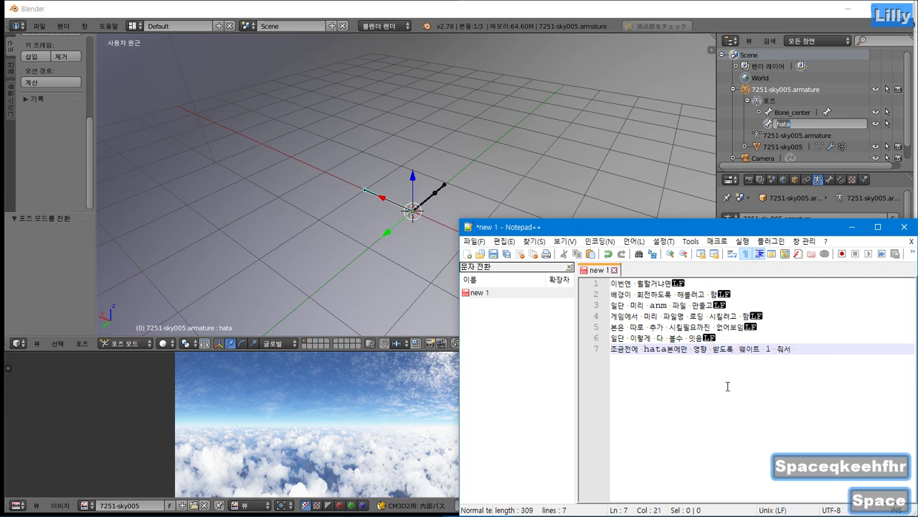
{"action": "key", "text": "ctrl+v"}
{"action": "type", "text": "에만 웨이트 1"}
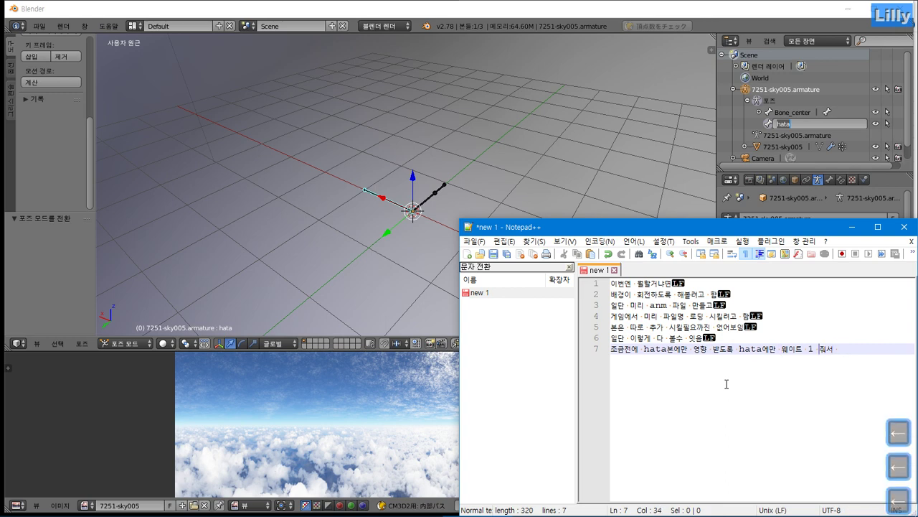
{"action": "type", "text": "("}
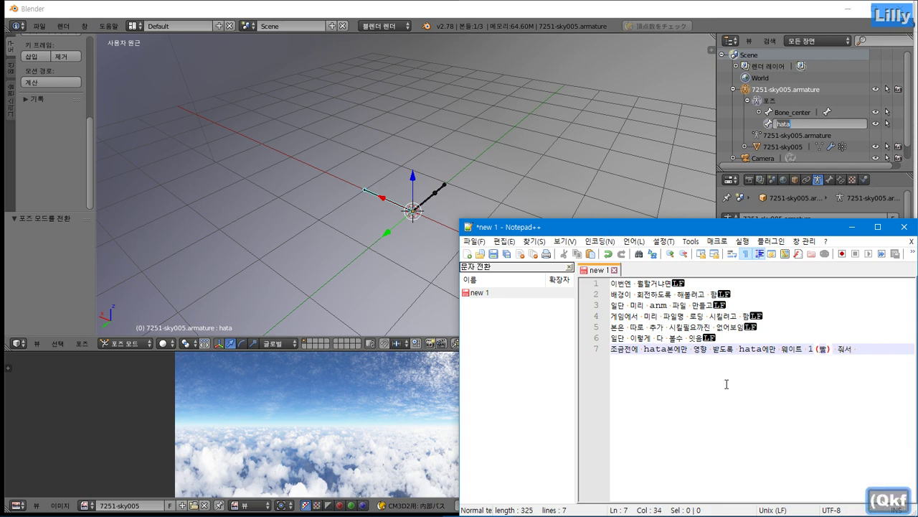
{"action": "type", "text": "빨간색)"}
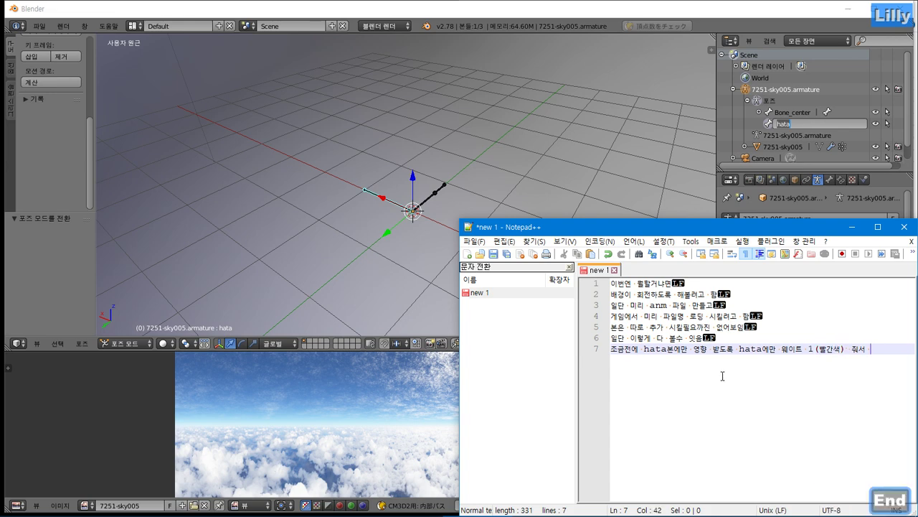
Replace the ending "줘서" with "을 줌" and break the note line before "hata에만"
{"action": "key", "text": "BackSpace"}
{"action": "key", "text": "BackSpace"}
{"action": "key", "text": "BackSpace"}
{"action": "type", "text": "을 줌"}
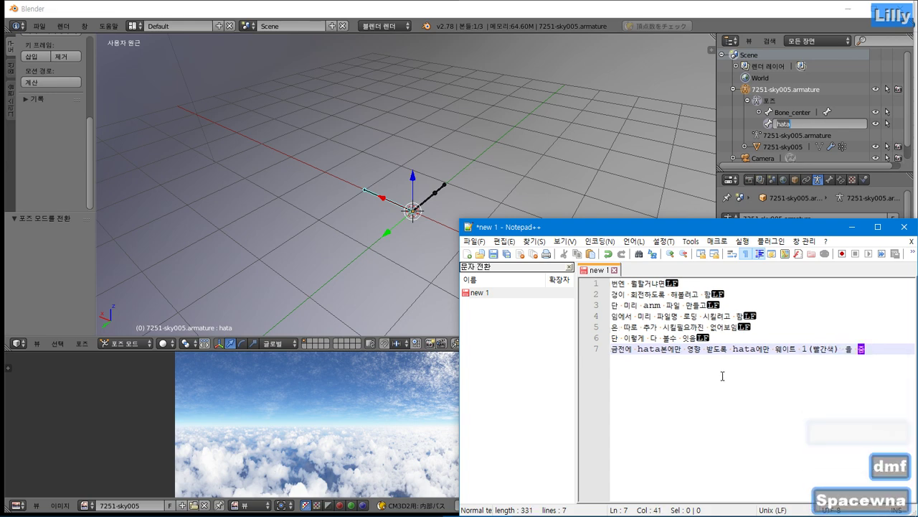
{"action": "left_click", "coordinate": [732, 349]}
{"action": "key", "text": "Return"}
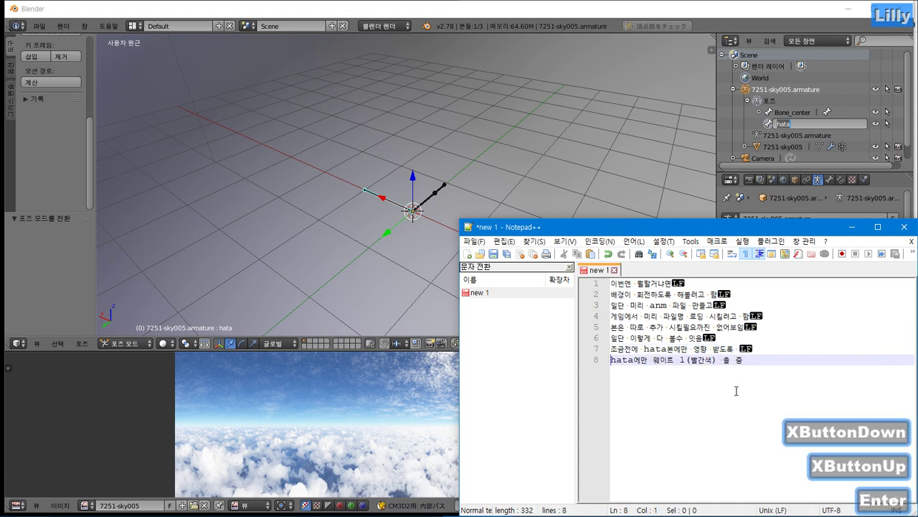
Return to Blender and inspect the Bone_center bone, the hata bone and the 7251-sky005 mesh, ending on the hata bone
{"action": "left_click", "coordinate": [435, 13]}
{"action": "right_click", "coordinate": [439, 192]}
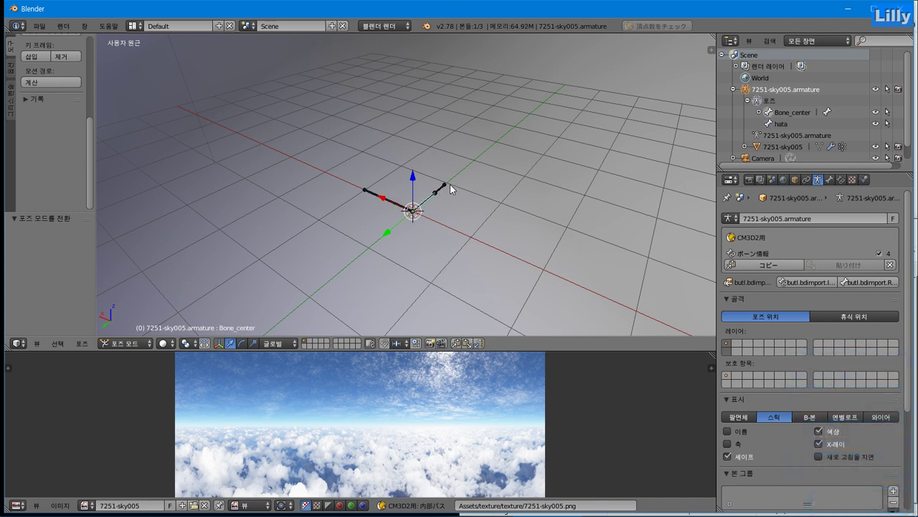
{"action": "right_click", "coordinate": [439, 192]}
{"action": "right_click", "coordinate": [384, 203]}
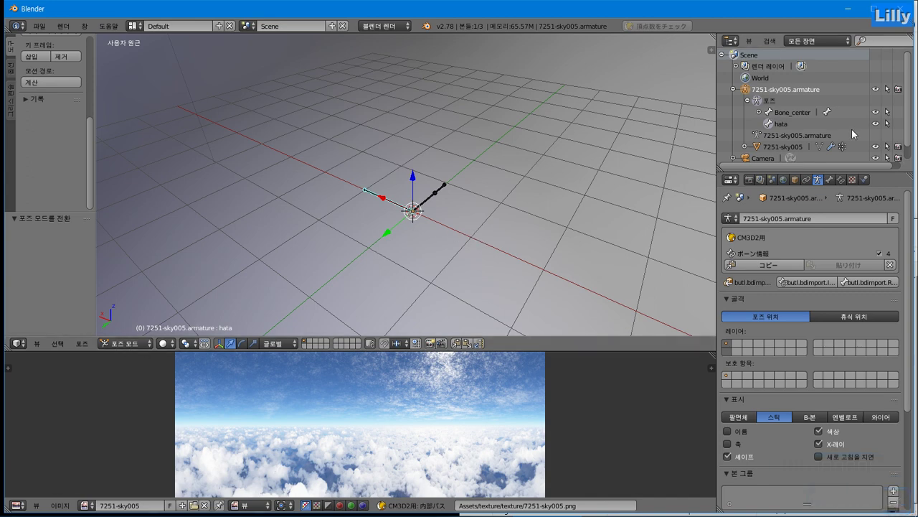
{"action": "left_click", "coordinate": [761, 147]}
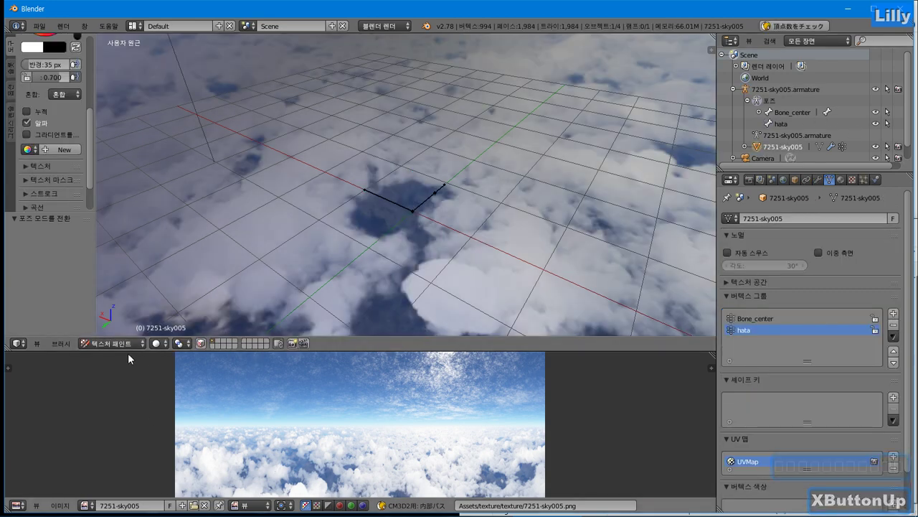
{"action": "left_click", "coordinate": [767, 125]}
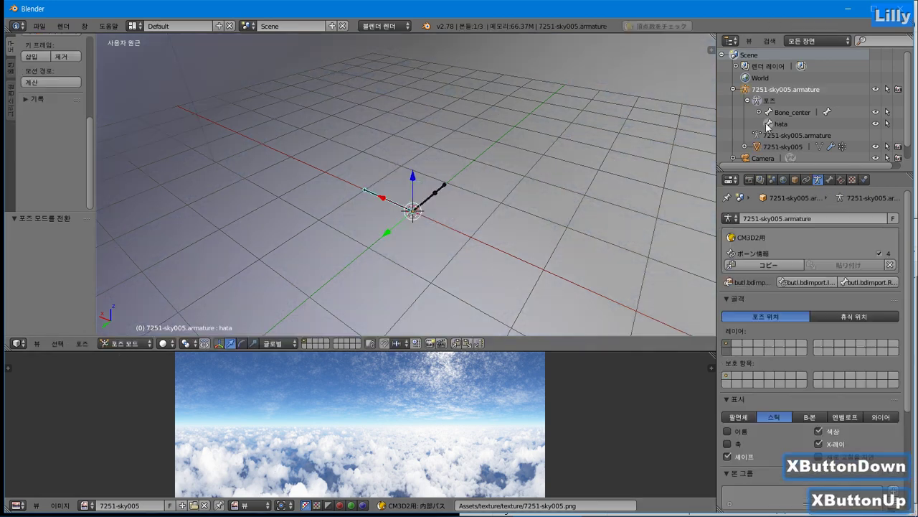
Examine the render settings and output file formats, and the scene, world, object and constraint properties
{"action": "left_click", "coordinate": [749, 180]}
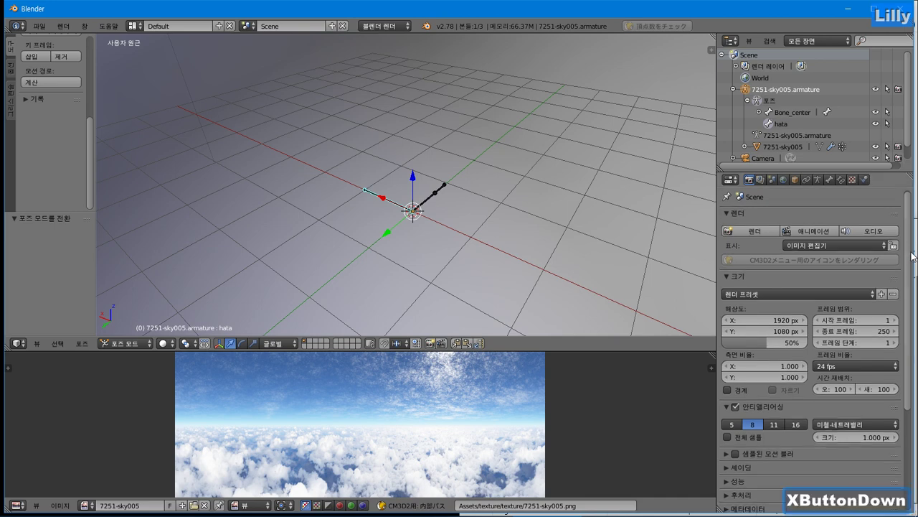
{"action": "scroll", "coordinate": [889, 301], "scroll_direction": "down", "scroll_amount": 5}
{"action": "scroll", "coordinate": [915, 340], "scroll_direction": "down", "scroll_amount": 3}
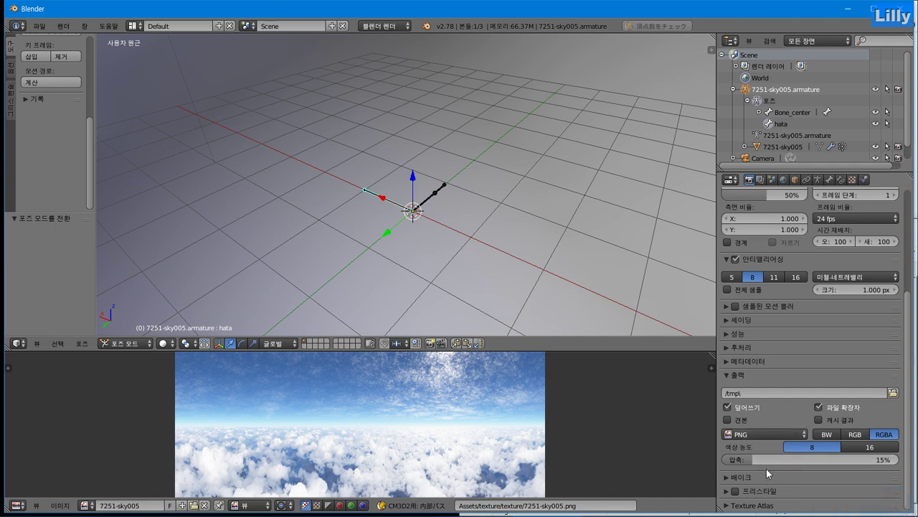
{"action": "left_click", "coordinate": [781, 435]}
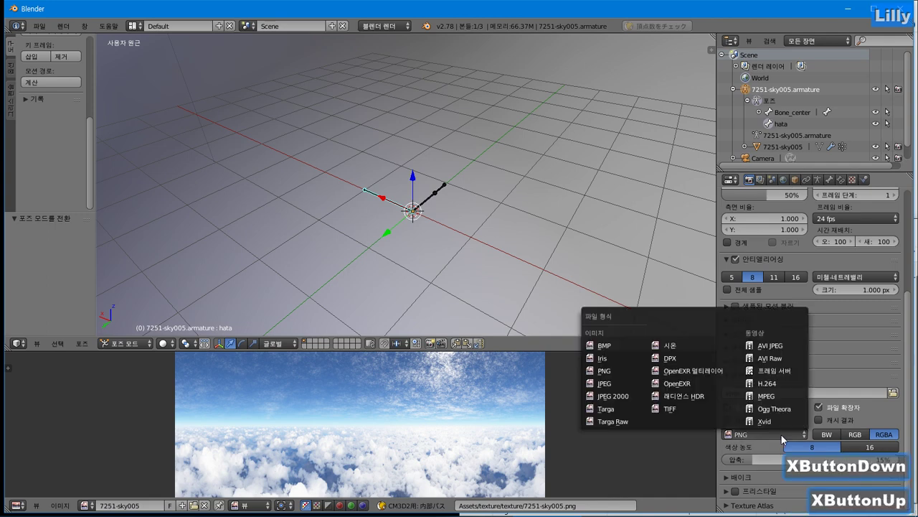
{"action": "left_click", "coordinate": [781, 434]}
{"action": "scroll", "coordinate": [784, 391], "scroll_direction": "up", "scroll_amount": 3}
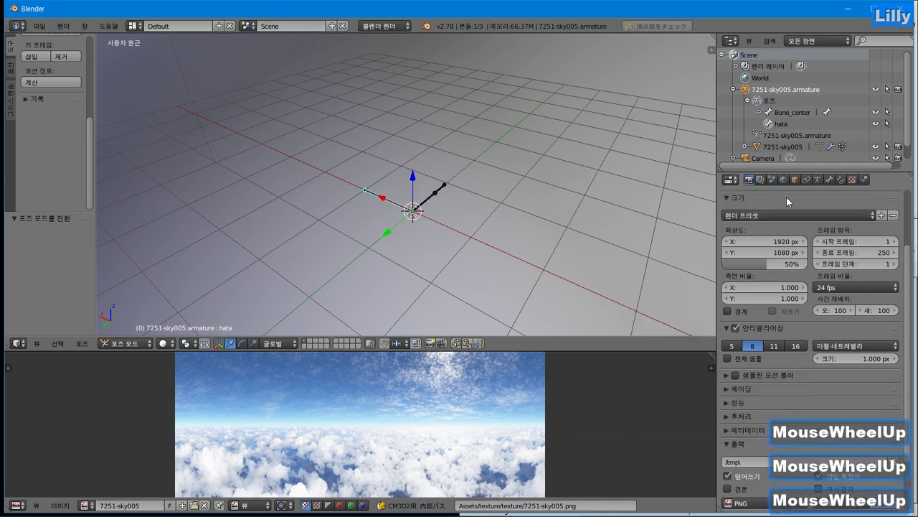
{"action": "left_click", "coordinate": [760, 180]}
{"action": "left_click", "coordinate": [772, 180]}
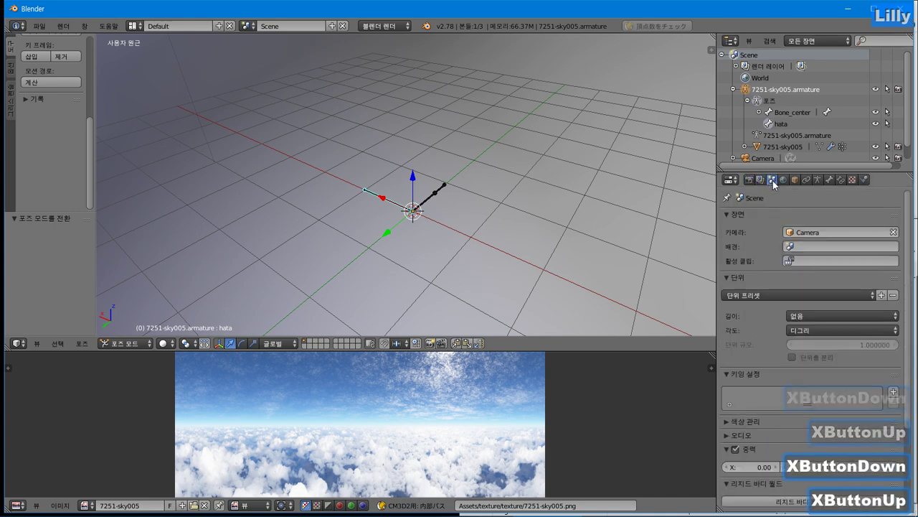
{"action": "left_click", "coordinate": [786, 179]}
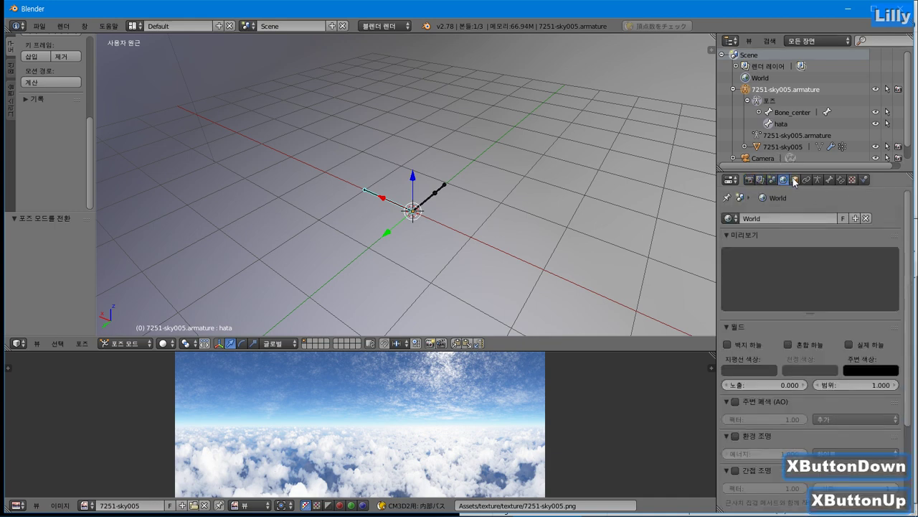
{"action": "left_click_drag", "start_coordinate": [914, 300], "coordinate": [911, 251]}
{"action": "left_click", "coordinate": [796, 179]}
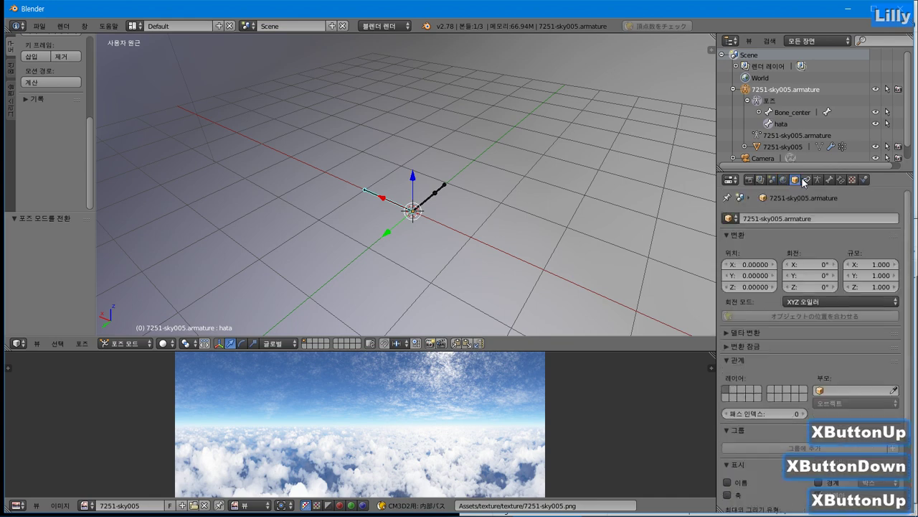
{"action": "left_click", "coordinate": [806, 180]}
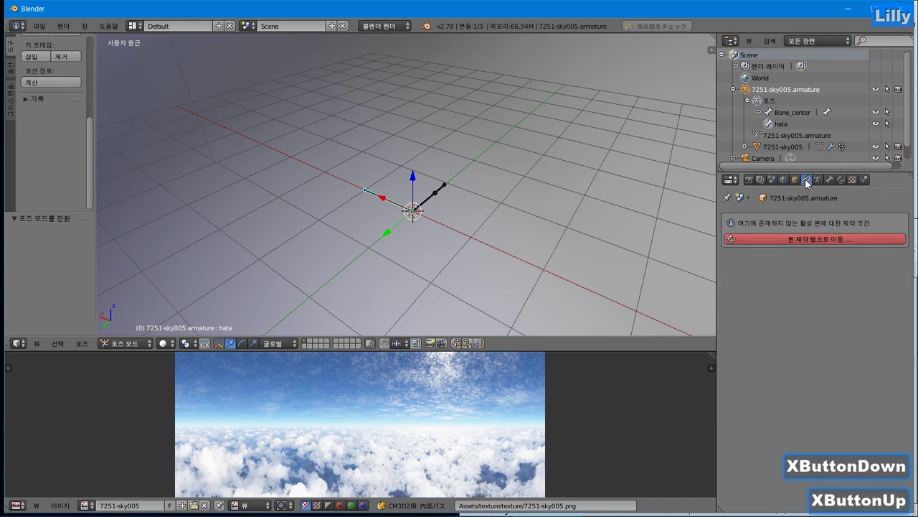
Show bone names and axes on the 7251-sky005 armature and display its bones as octahedral
{"action": "left_click", "coordinate": [817, 180]}
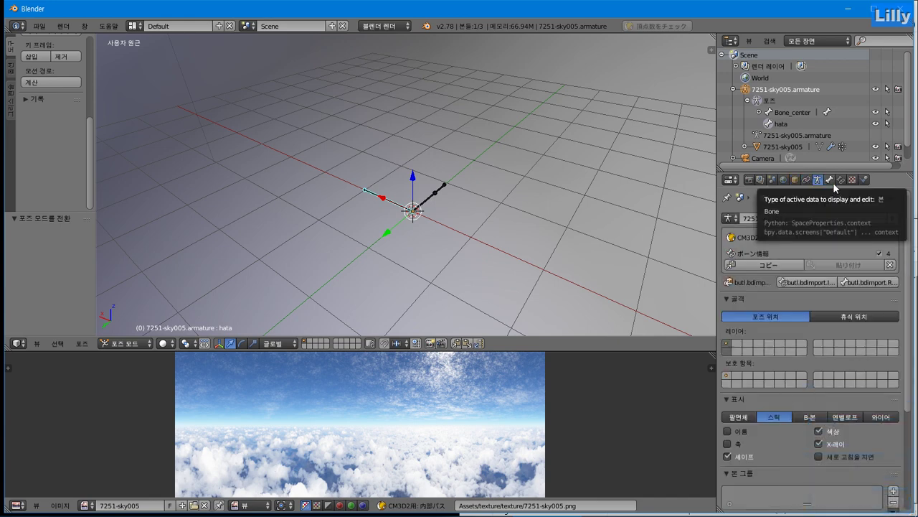
{"action": "left_click", "coordinate": [741, 433]}
{"action": "left_click", "coordinate": [736, 444]}
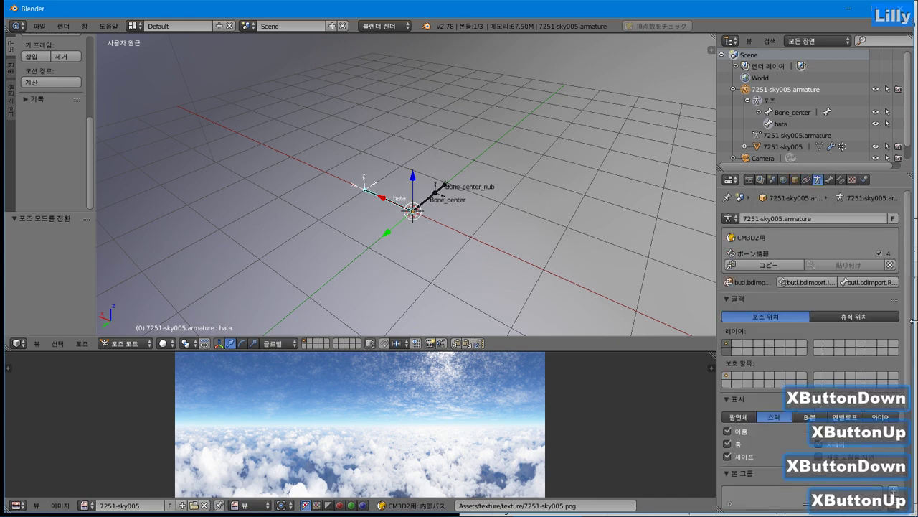
{"action": "left_click", "coordinate": [738, 417]}
Examine the armature, bone constraint and texture properties, and the render layer and render output settings with the 7251-sky005 mesh selected
{"action": "scroll", "coordinate": [908, 289], "scroll_direction": "down", "scroll_amount": 5}
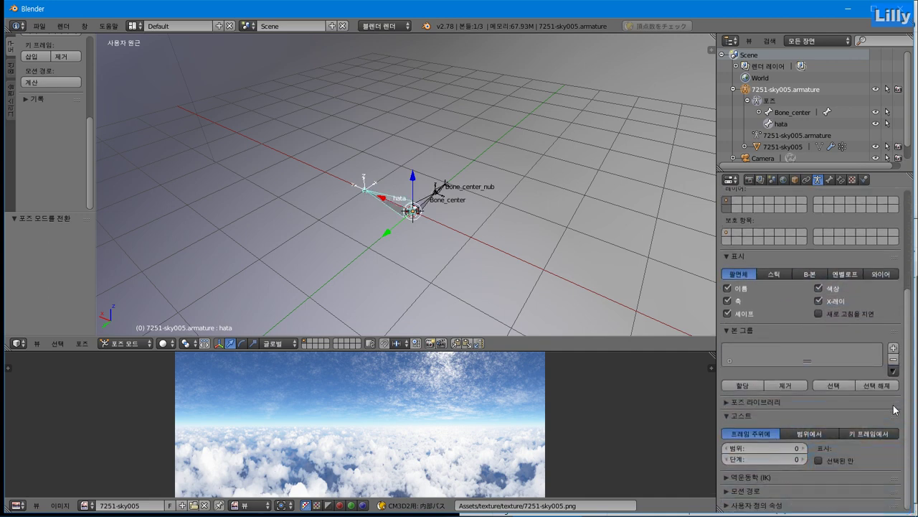
{"action": "scroll", "coordinate": [858, 199], "scroll_direction": "up", "scroll_amount": 2}
{"action": "scroll", "coordinate": [836, 184], "scroll_direction": "down", "scroll_amount": 4, "text": "ctrl"}
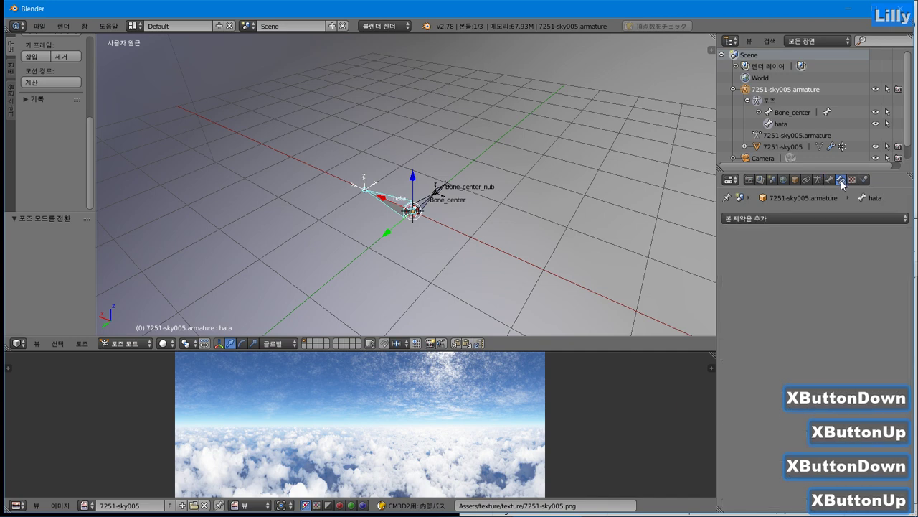
{"action": "scroll", "coordinate": [852, 182], "scroll_direction": "up", "scroll_amount": 1, "text": "ctrl"}
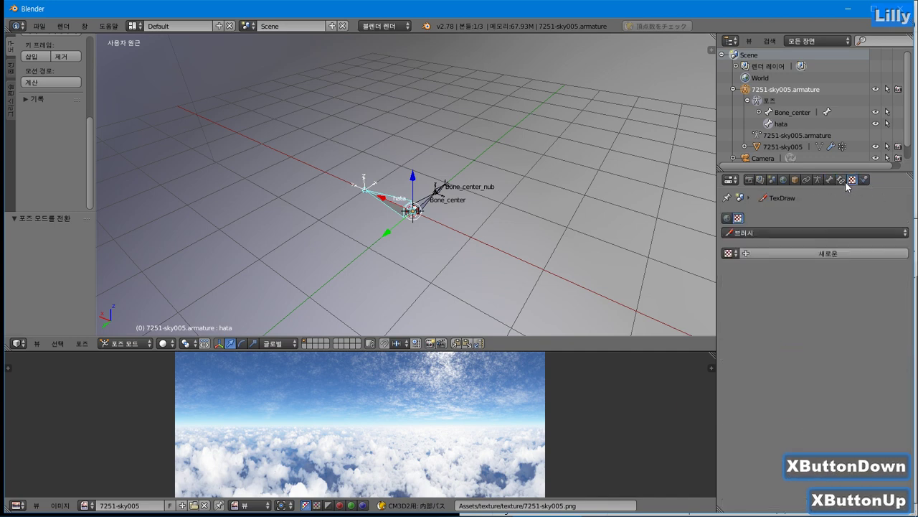
{"action": "right_click", "coordinate": [760, 147]}
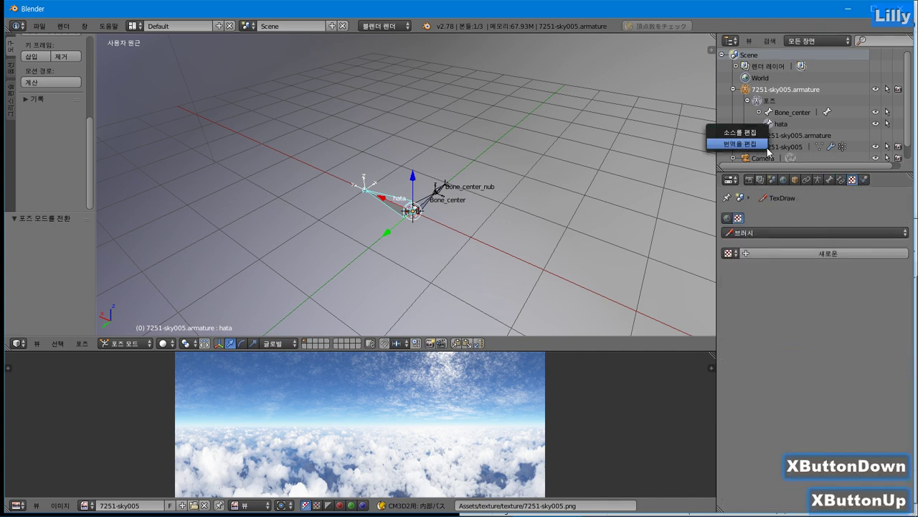
{"action": "left_click", "coordinate": [761, 149]}
{"action": "left_click", "coordinate": [762, 148]}
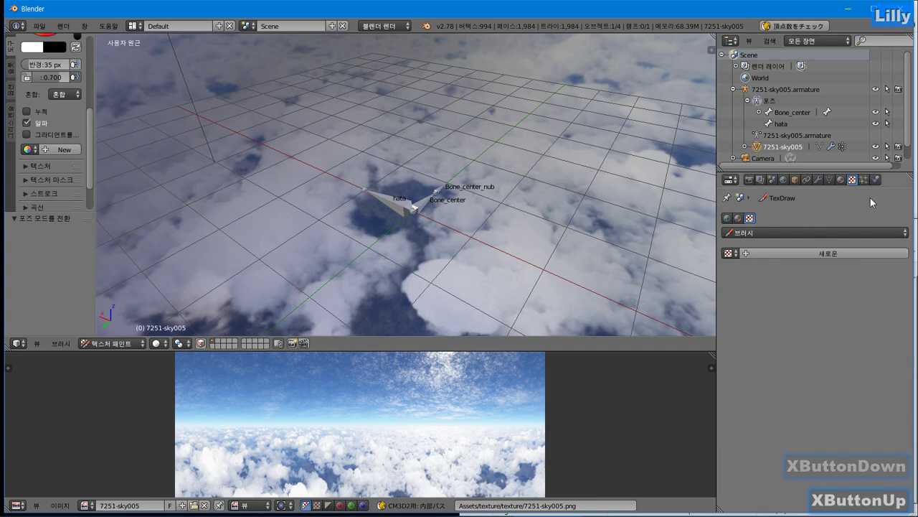
{"action": "left_click", "coordinate": [761, 180]}
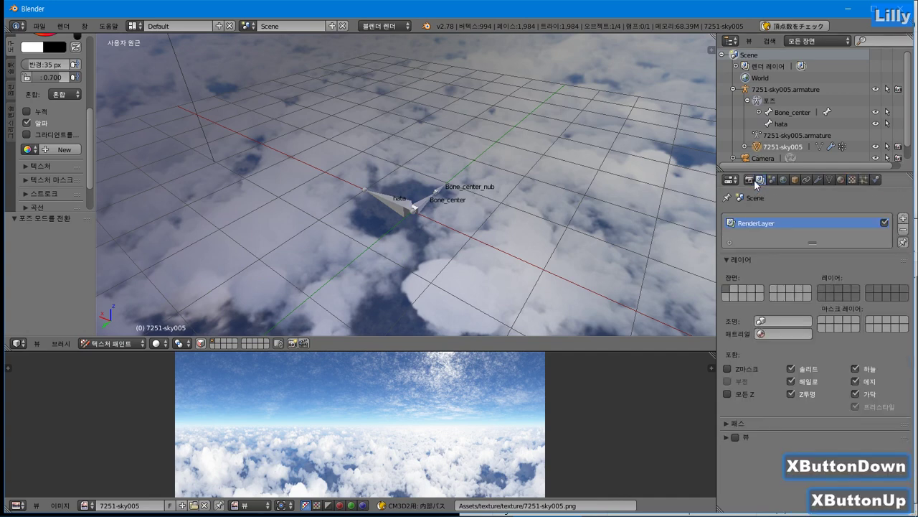
{"action": "left_click", "coordinate": [751, 180]}
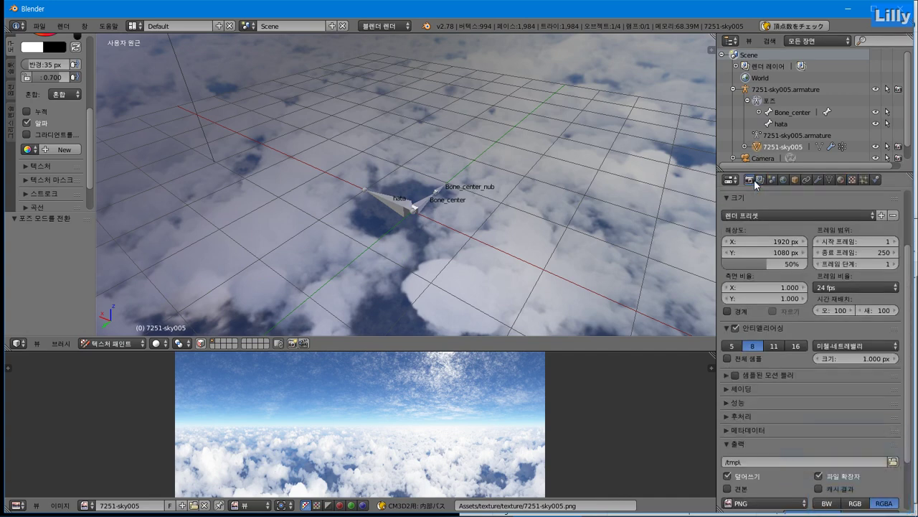
{"action": "scroll", "coordinate": [832, 412], "scroll_direction": "down", "scroll_amount": 2}
{"action": "scroll", "coordinate": [833, 412], "scroll_direction": "down", "scroll_amount": 2}
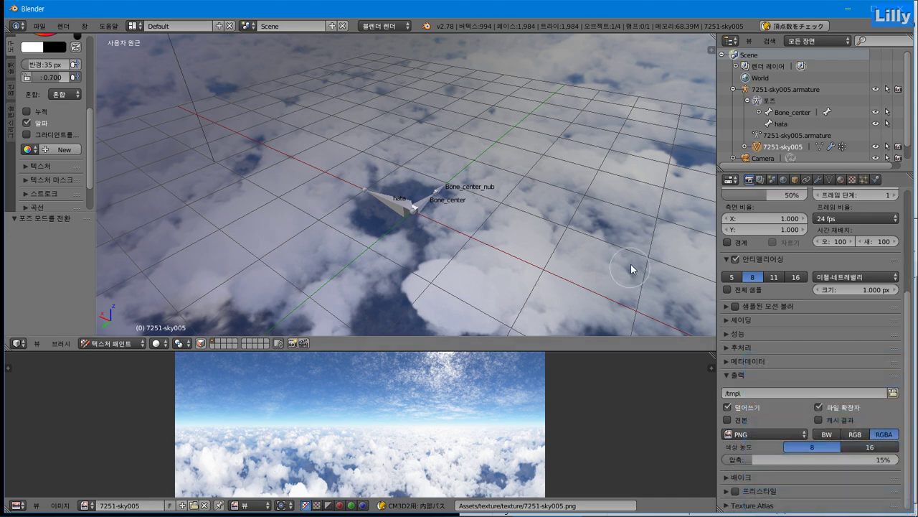
Switch to Notepad++ and add the note line "아 잠시 텍스쳐 항상 보이기 같은거 찾아보던주잉였.." at the end
{"action": "key", "text": "alt+Tab"}
{"action": "key", "text": "End"}
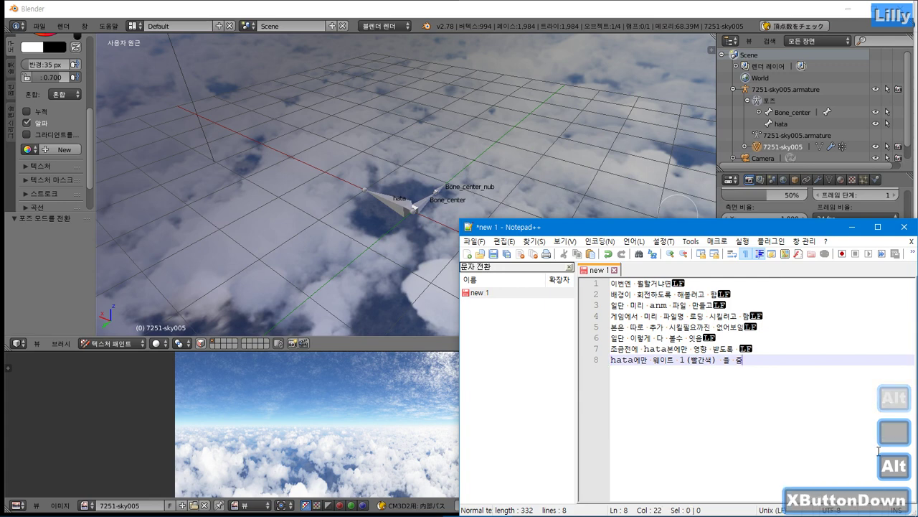
{"action": "key", "text": "Return"}
{"action": "type", "text": "아 잠"}
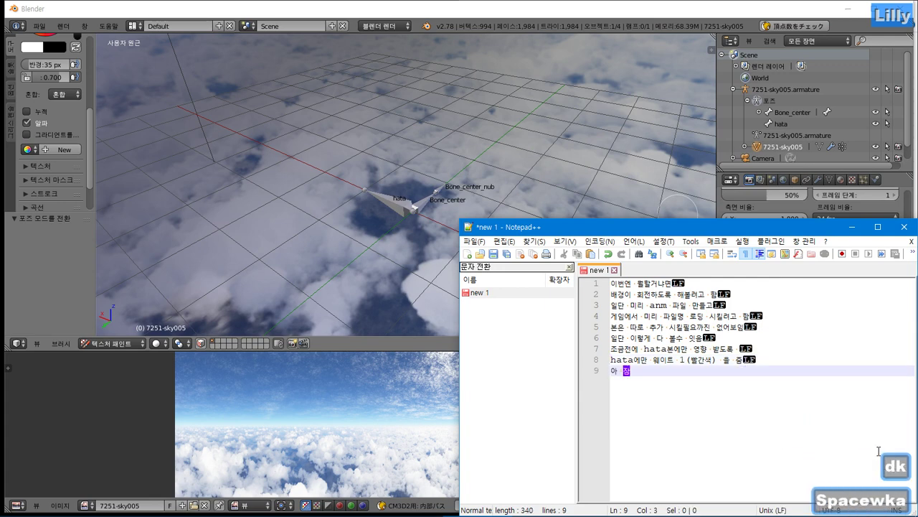
{"action": "type", "text": "시 텍스쳐 "}
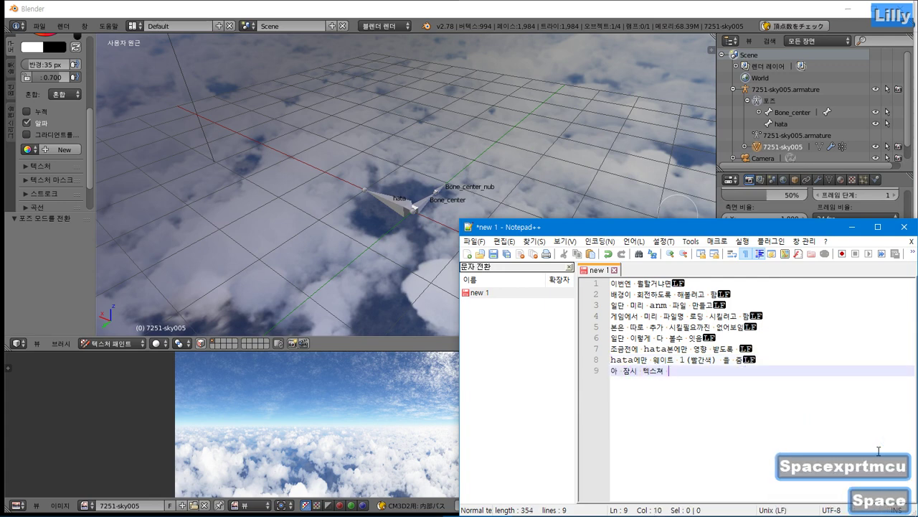
{"action": "type", "text": "항상 보이"}
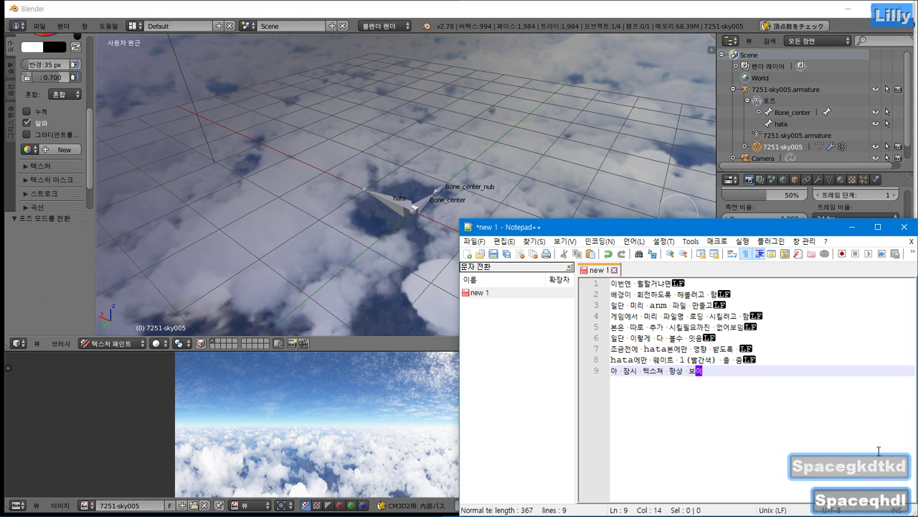
{"action": "type", "text": "기 같은거"}
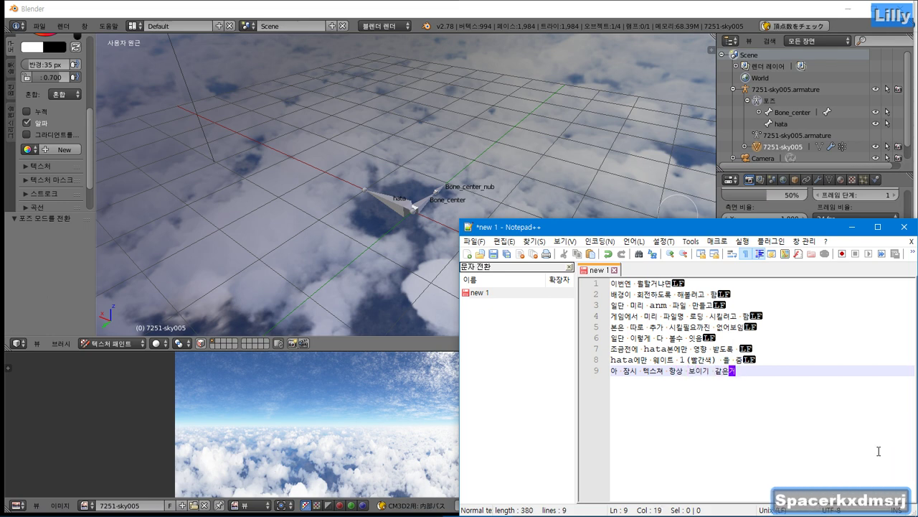
{"action": "type", "text": " 찾아보면"}
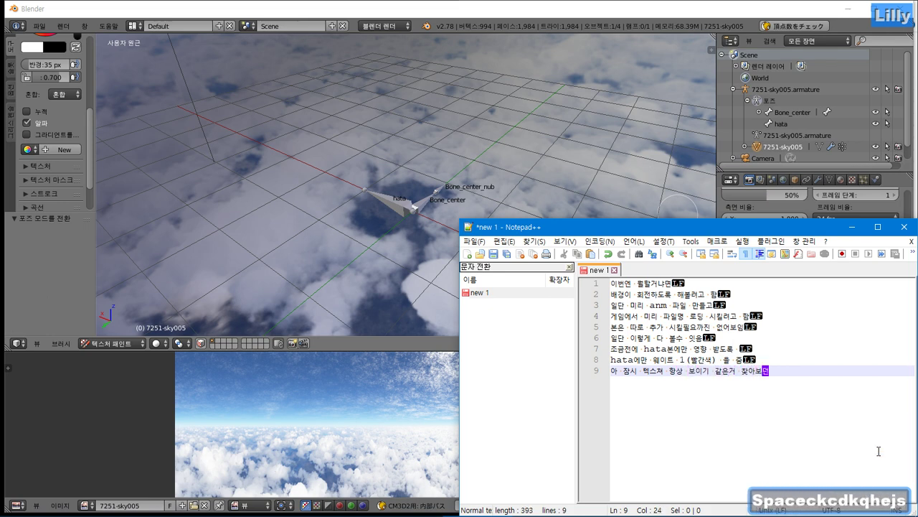
{"action": "type", "text": "던주잉였.."}
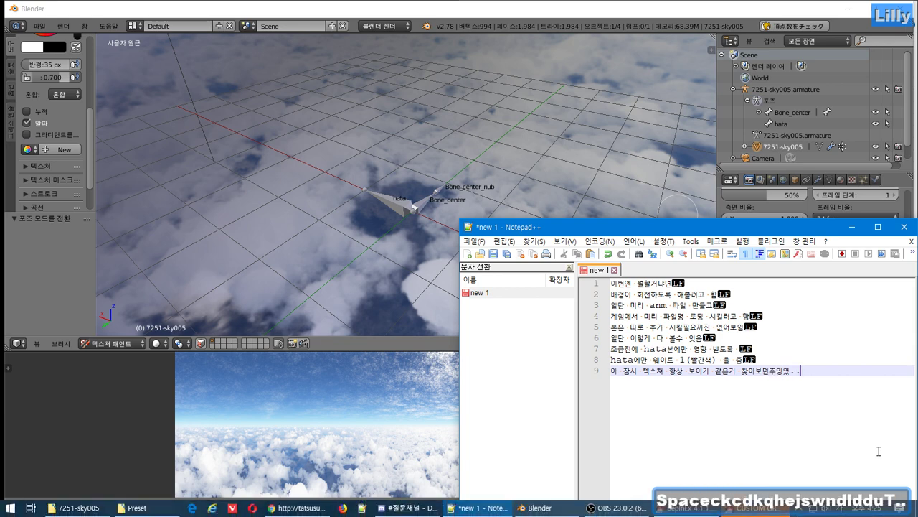
Add another note line reading "아무튼 anm 만들 차례"
{"action": "key", "text": "Return"}
{"action": "type", "text": "아무튼"}
{"action": "key", "text": "Hangul"}
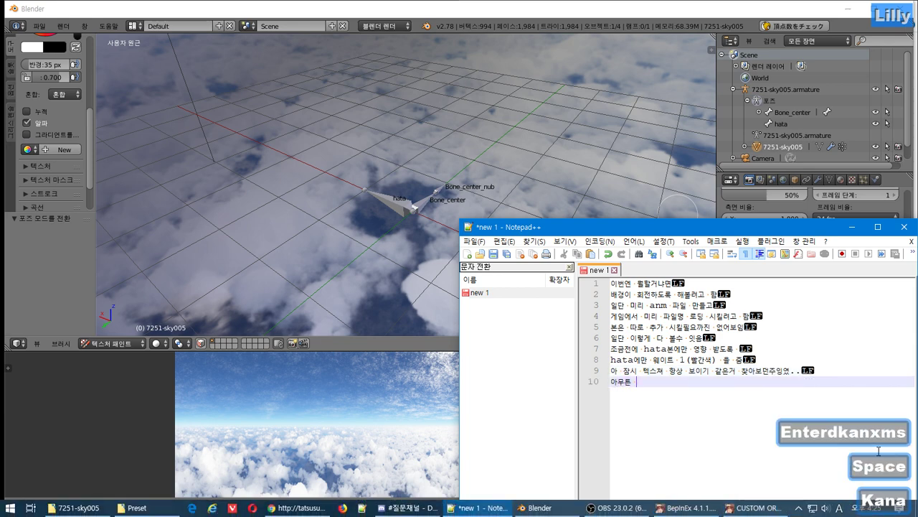
{"action": "type", "text": "튼 anm"}
{"action": "key", "text": "Hangul"}
{"action": "type", "text": "들 차례"}
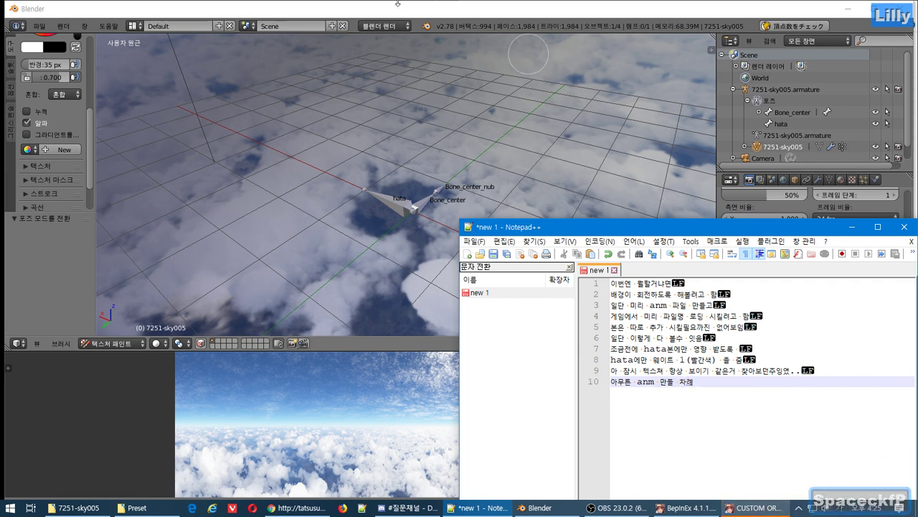
Return to Blender and make the 7251-sky005 armature active in pose mode with its hata bone selected
{"action": "left_click", "coordinate": [401, 216]}
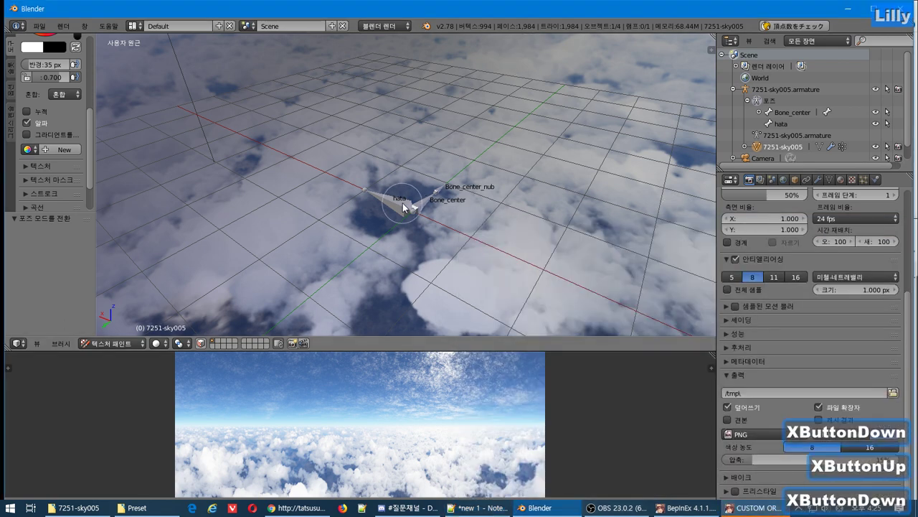
{"action": "key", "text": "ctrl+Tab"}
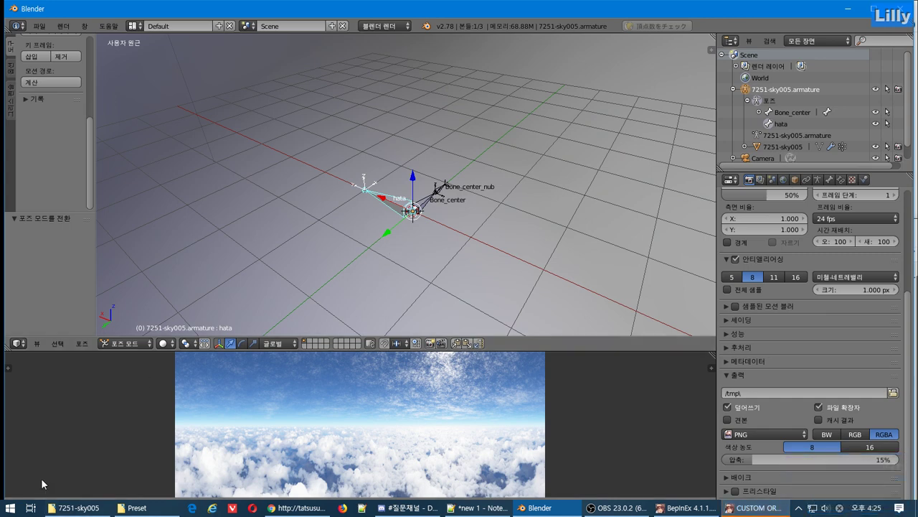
Try to bring up the CUSTOM ORDER MAID 3D 2 window, and return to Blender
{"action": "left_click", "coordinate": [754, 510]}
{"action": "left_click", "coordinate": [753, 509]}
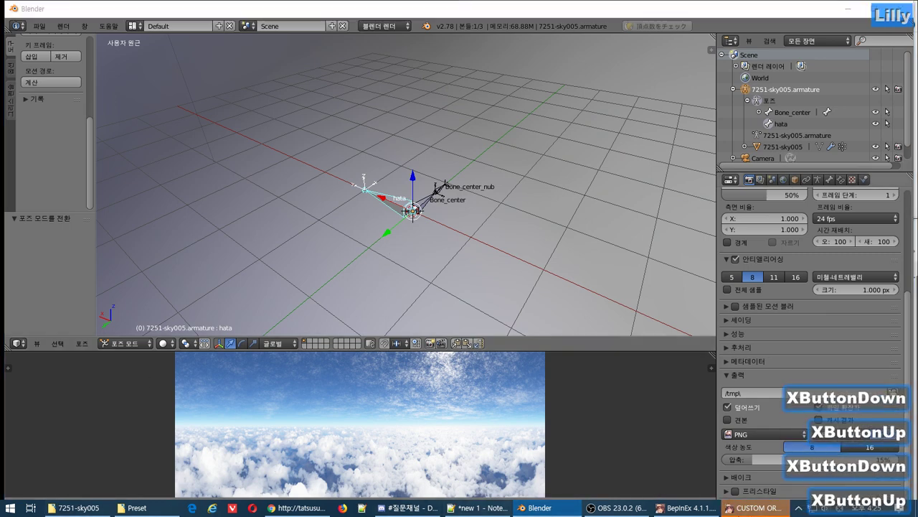
{"action": "key", "text": "alt+Tab"}
{"action": "key", "text": "alt+Tab"}
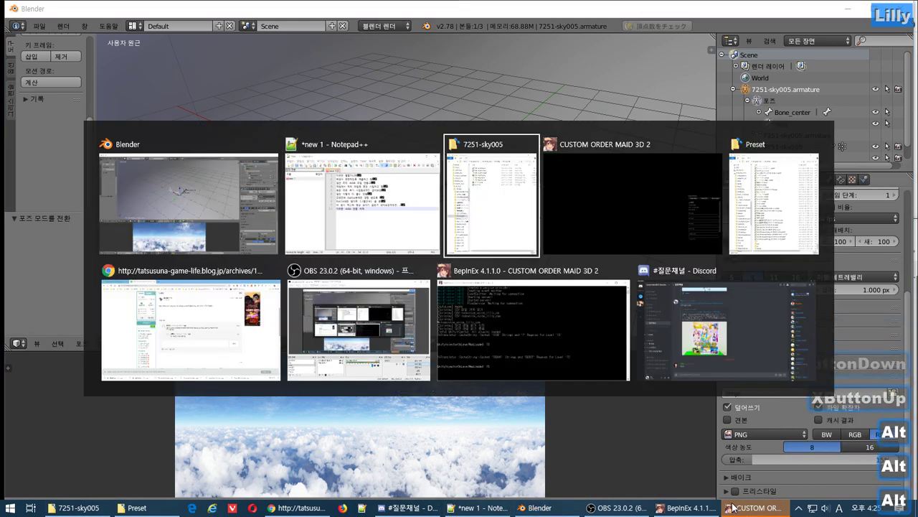
{"action": "left_click", "coordinate": [757, 509]}
{"action": "left_click", "coordinate": [759, 511]}
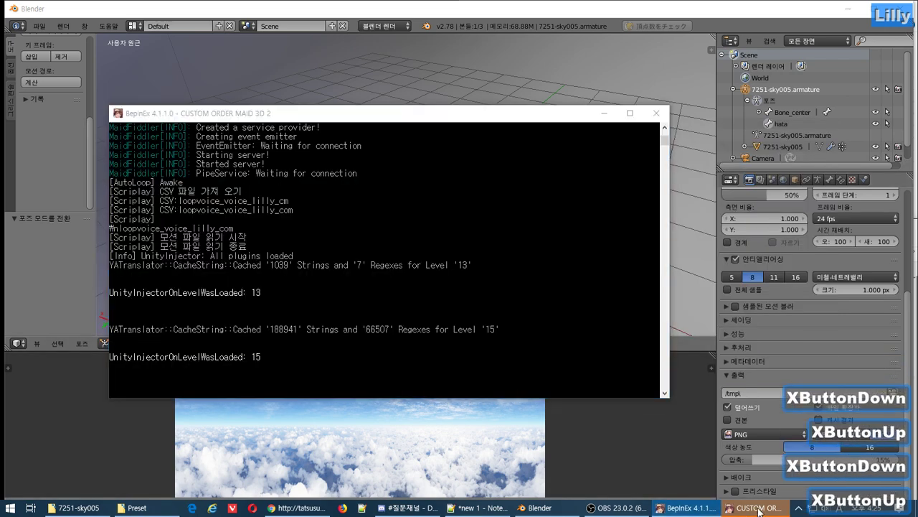
{"action": "key", "text": "alt+Tab"}
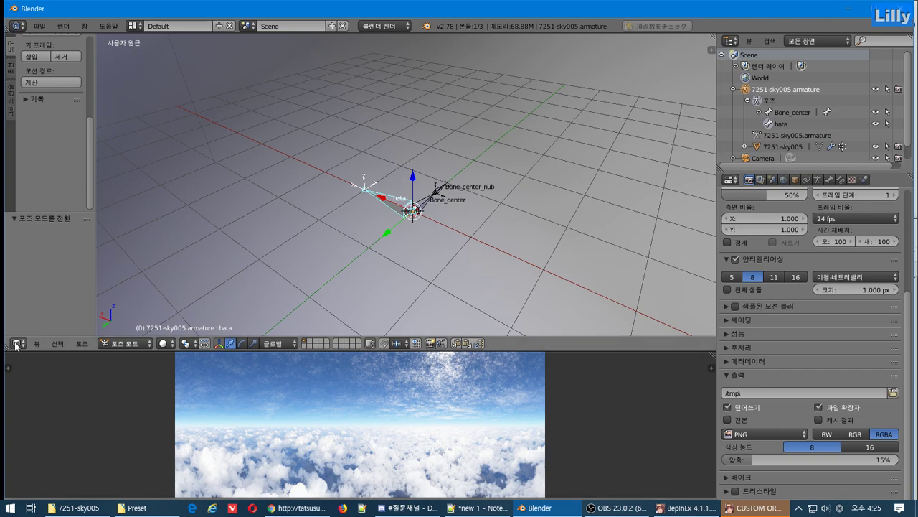
Turn off automatic taskbar hiding in desktop mode in the Windows settings, and fit the Blender window above the taskbar
{"action": "right_click", "coordinate": [860, 511]}
{"action": "left_click", "coordinate": [825, 490]}
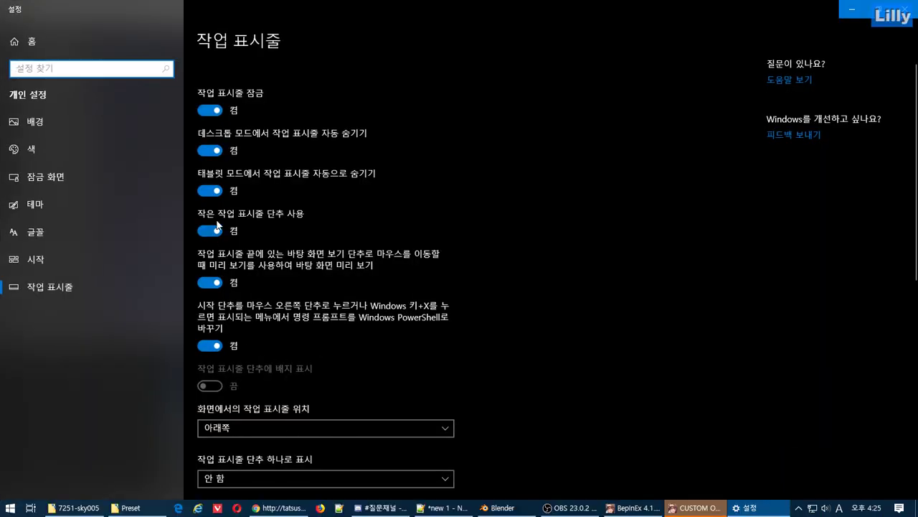
{"action": "left_click", "coordinate": [210, 150]}
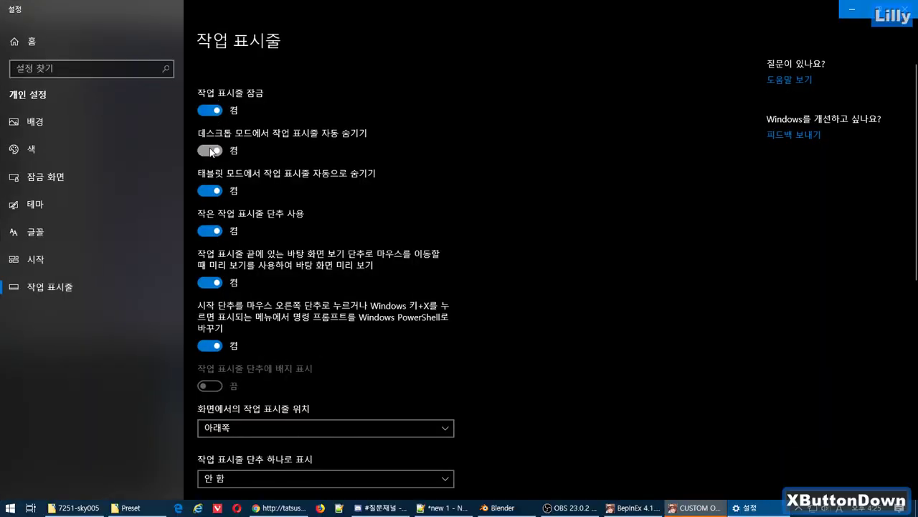
{"action": "left_click", "coordinate": [915, 10]}
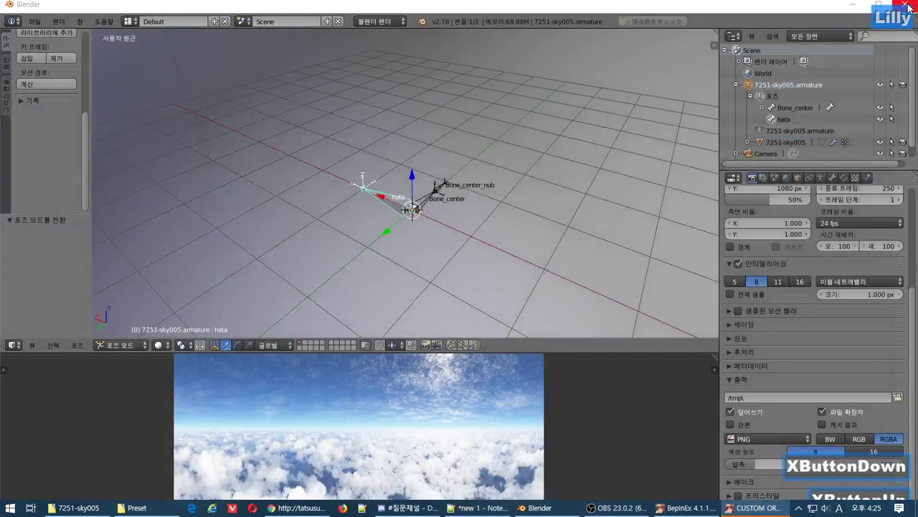
{"action": "left_click", "coordinate": [885, 5]}
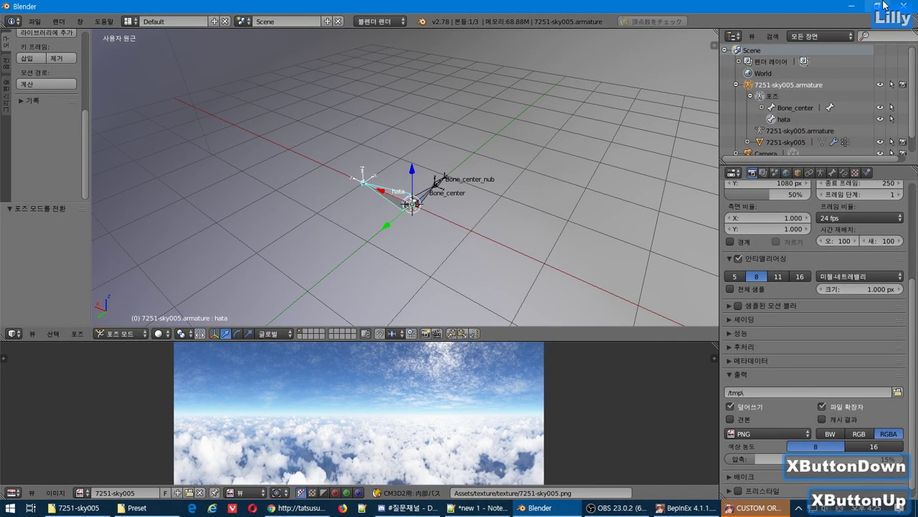
Change the image editor area to a Timeline and set the animation's end frame to 60 and start frame to 0
{"action": "left_click", "coordinate": [14, 493]}
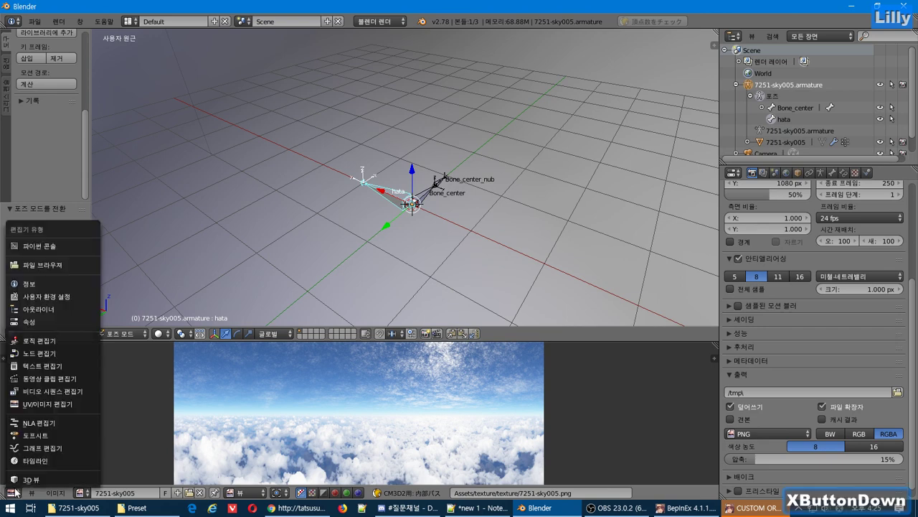
{"action": "left_click", "coordinate": [45, 458]}
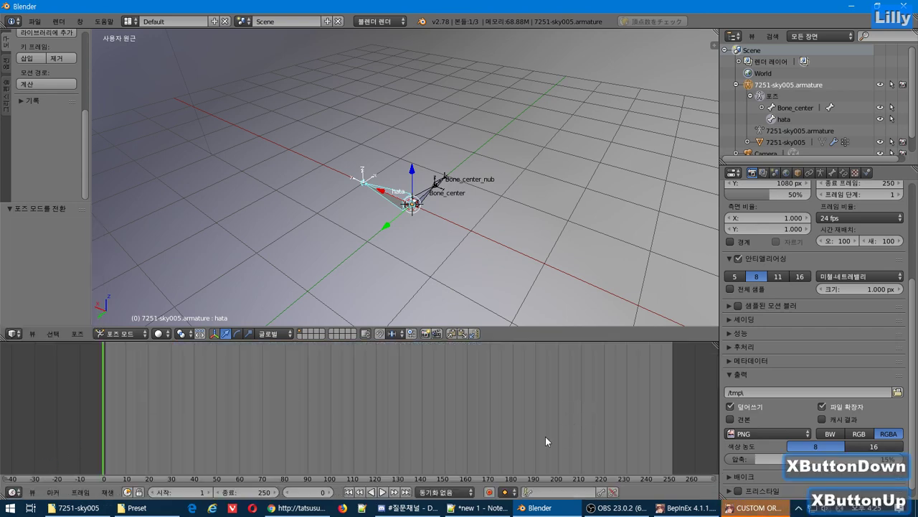
{"action": "left_click", "coordinate": [256, 492]}
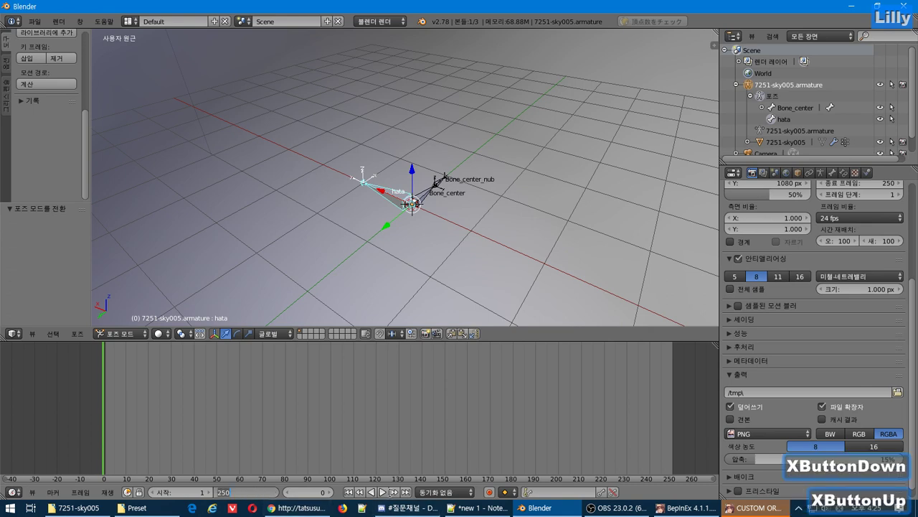
{"action": "type", "text": "60"}
{"action": "key", "text": "Return"}
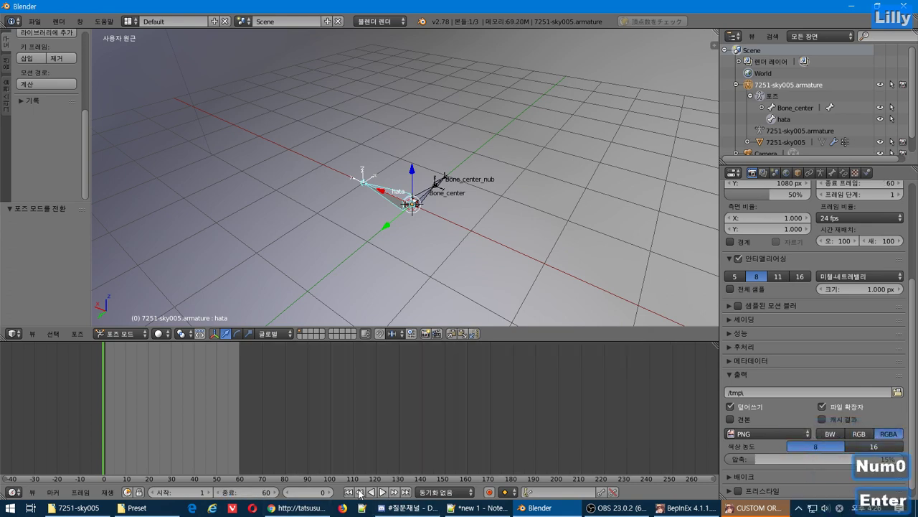
{"action": "left_click", "coordinate": [191, 493]}
{"action": "type", "text": "0"}
{"action": "key", "text": "Return"}
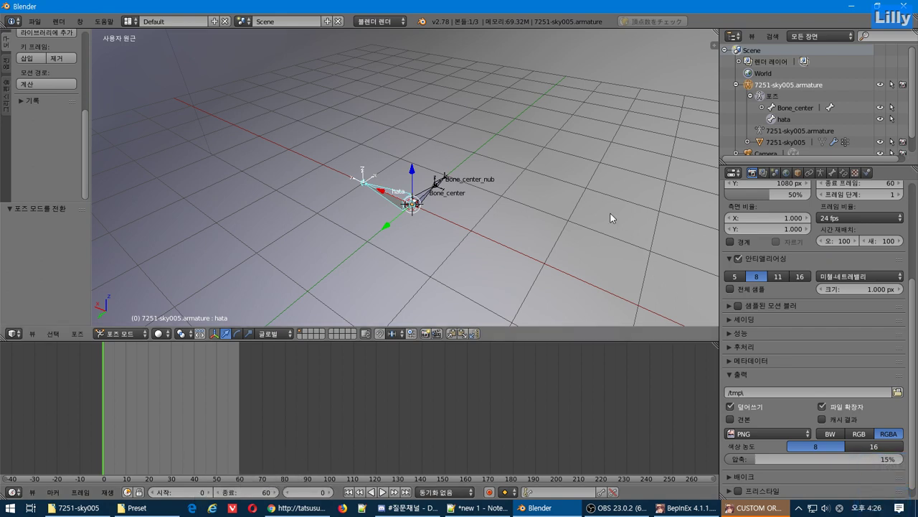
Show the hata bone's transform values, insert a rotation keyframe at frame 0 and move the current frame to 13
{"action": "key", "text": "n"}
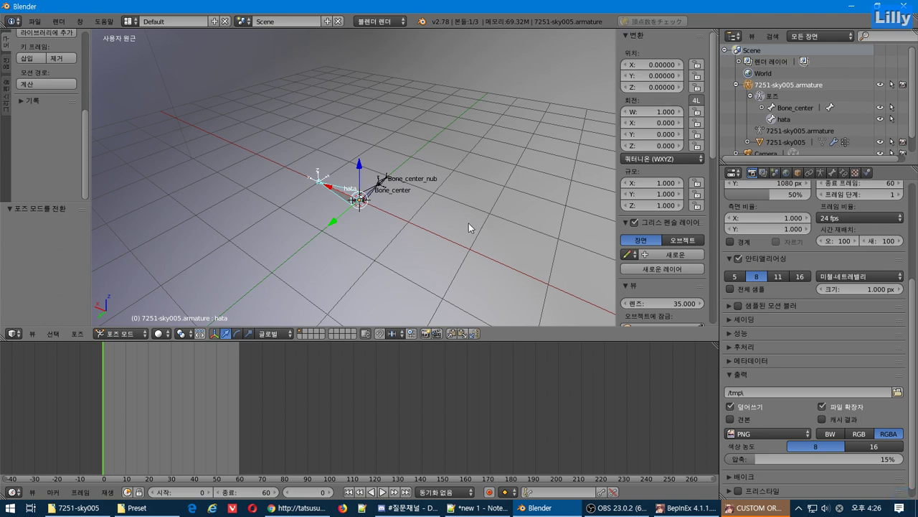
{"action": "right_click", "coordinate": [657, 126]}
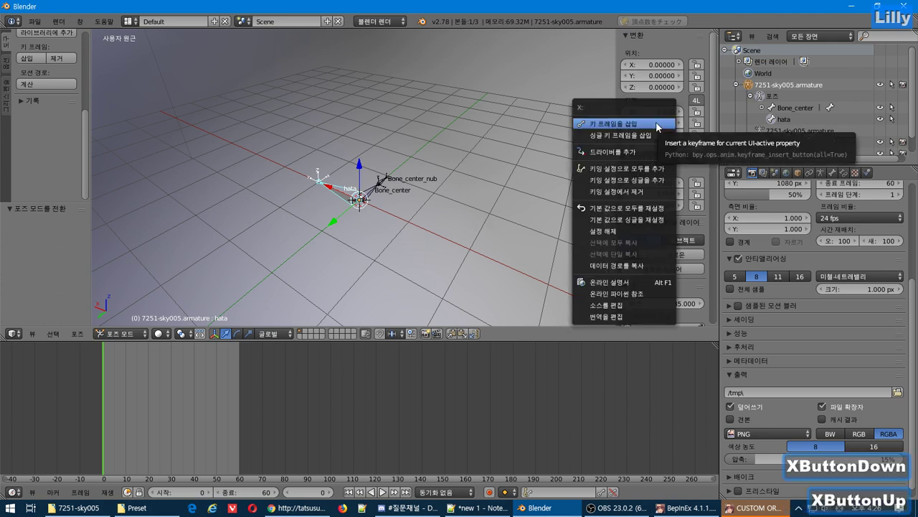
{"action": "left_click", "coordinate": [653, 124]}
{"action": "left_click_drag", "start_coordinate": [117, 414], "coordinate": [133, 416]}
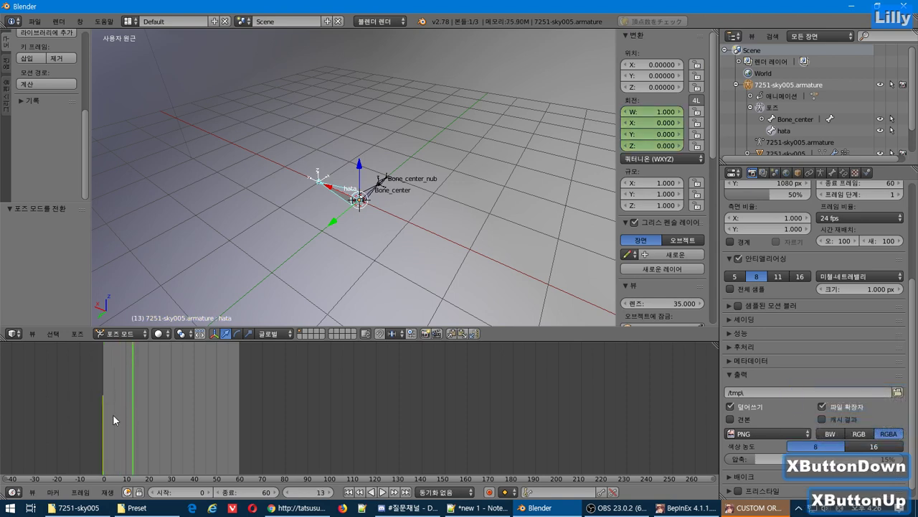
Go to frame 60 and try rotating the hata bone about -361.5° around the global Z axis
{"action": "left_click", "coordinate": [81, 403]}
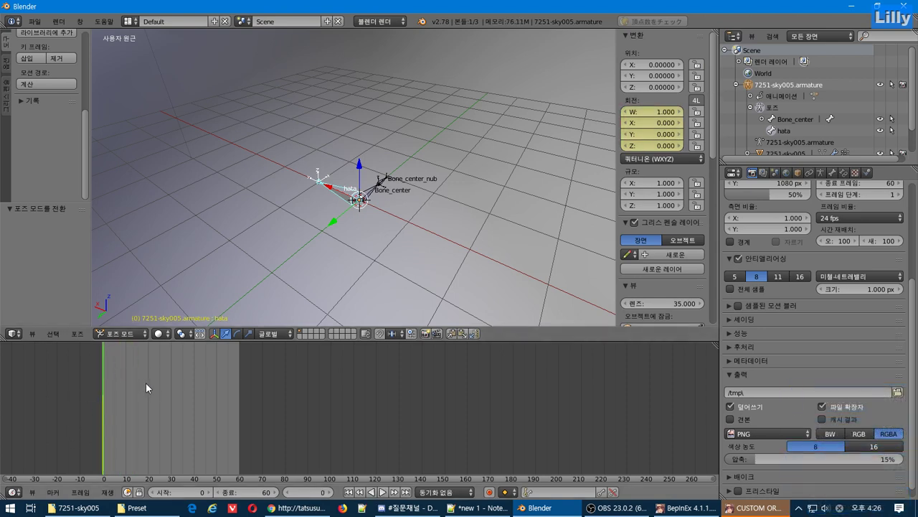
{"action": "left_click_drag", "start_coordinate": [146, 383], "coordinate": [214, 374]}
{"action": "left_click", "coordinate": [394, 492]}
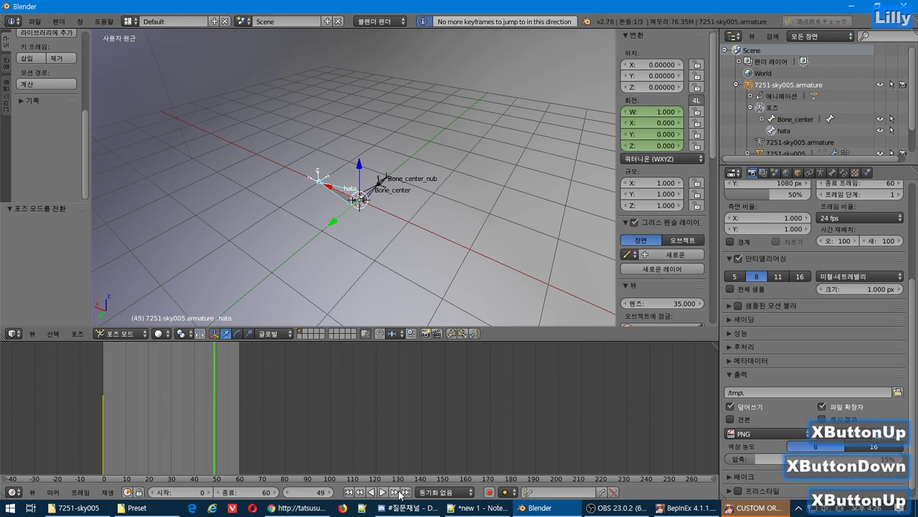
{"action": "left_click", "coordinate": [406, 492]}
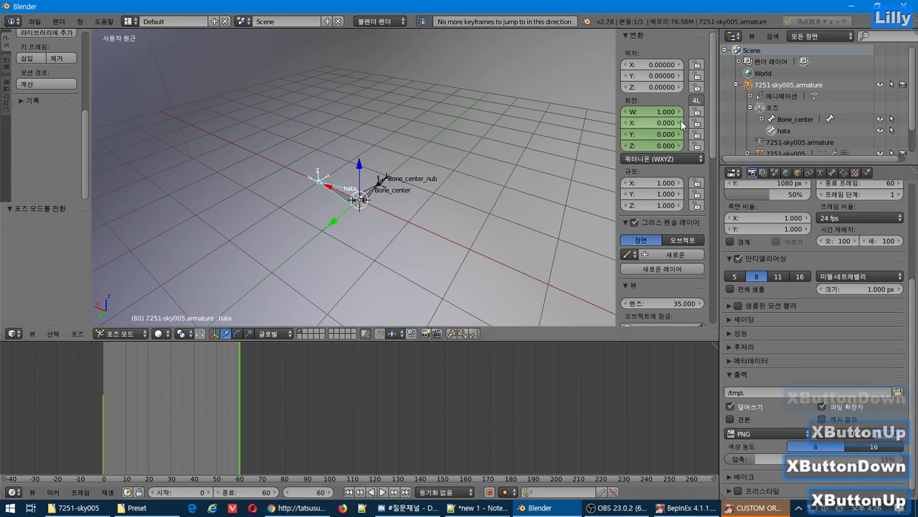
{"action": "right_click", "coordinate": [649, 125]}
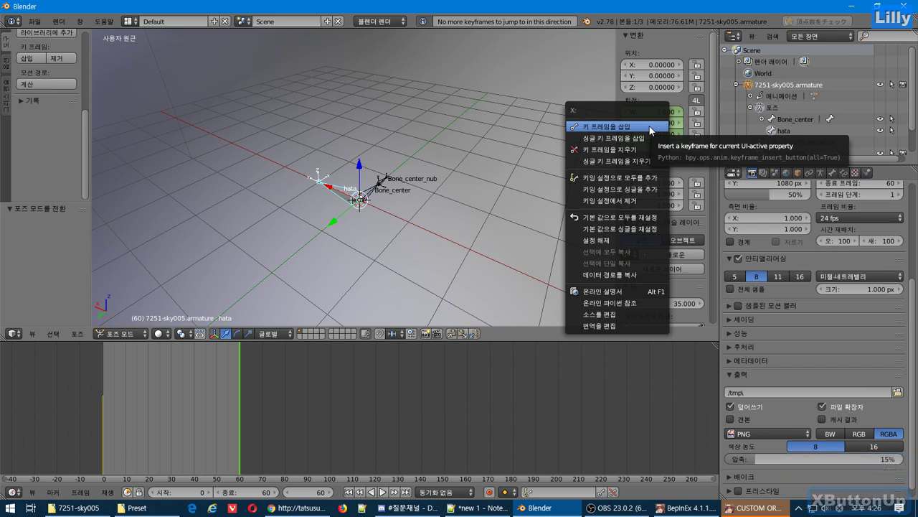
{"action": "key", "text": "r"}
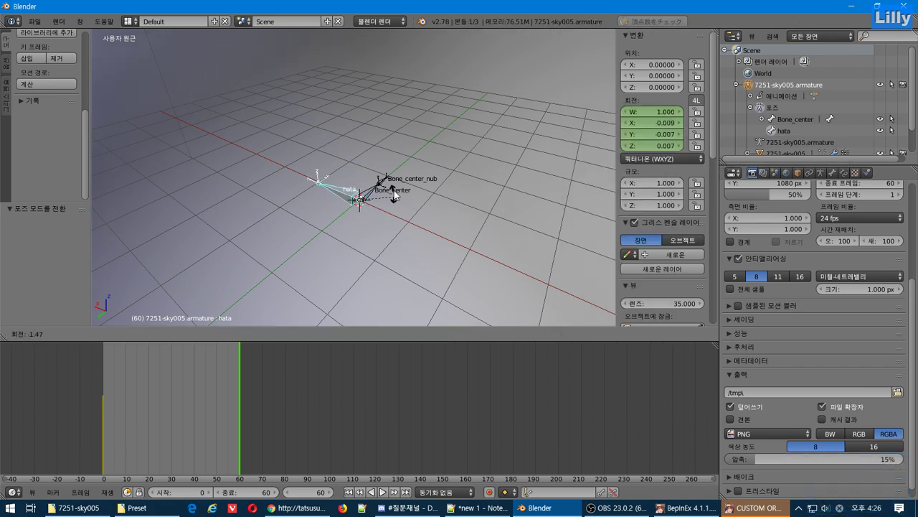
{"action": "key", "text": "Escape"}
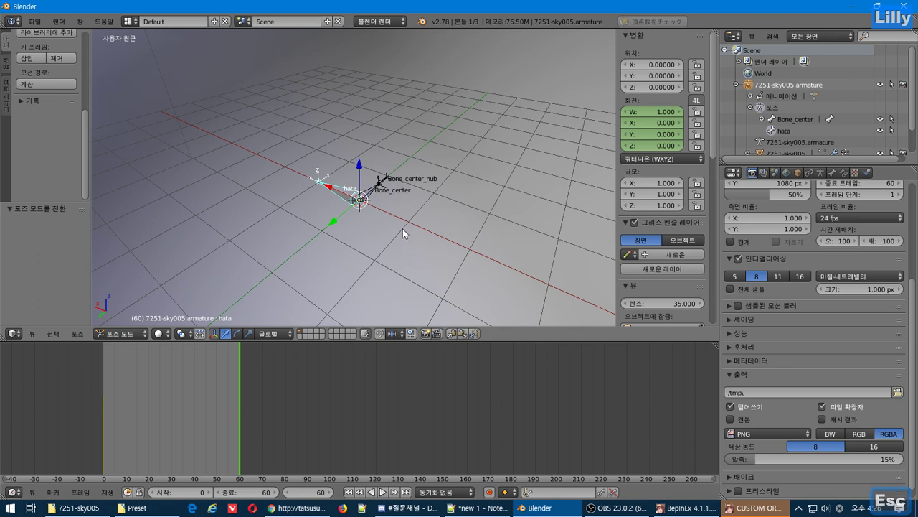
{"action": "key", "text": "r"}
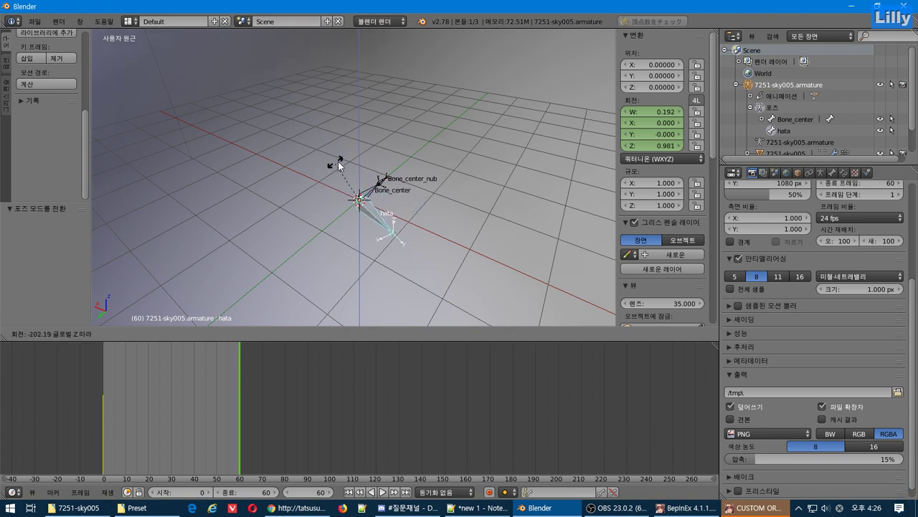
{"action": "left_click", "coordinate": [383, 219]}
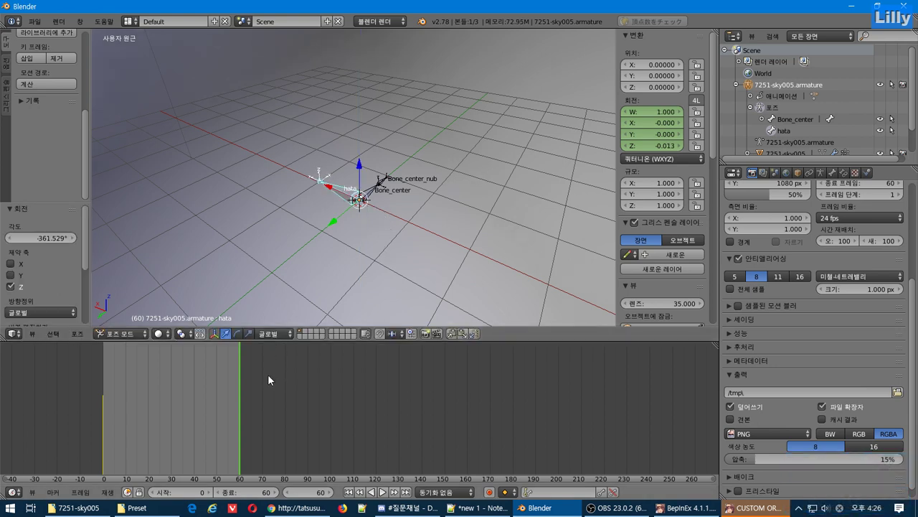
{"action": "key", "text": "alt+a"}
{"action": "key", "text": "Escape"}
Switch the hata bone's rotation mode to axis angle with axis Y 0 and Z 1, and test a rotation around global Z
{"action": "right_click", "coordinate": [643, 135]}
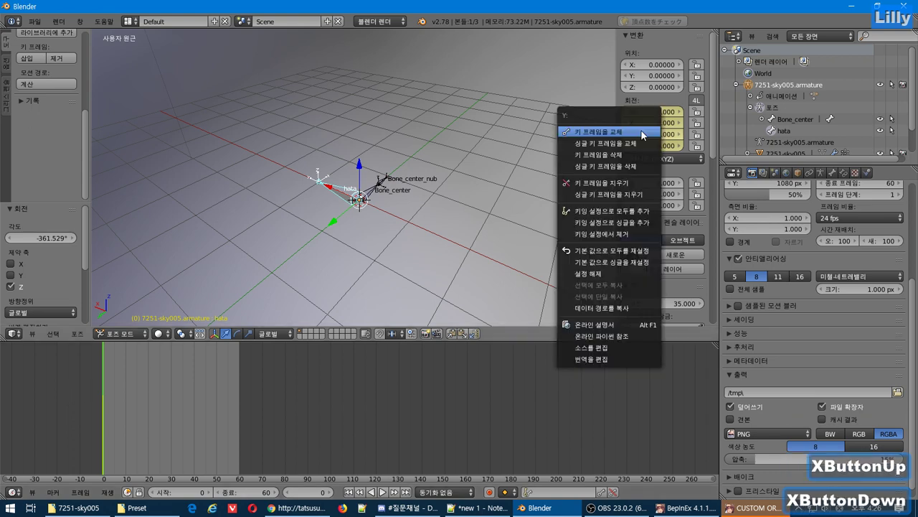
{"action": "left_click", "coordinate": [678, 157]}
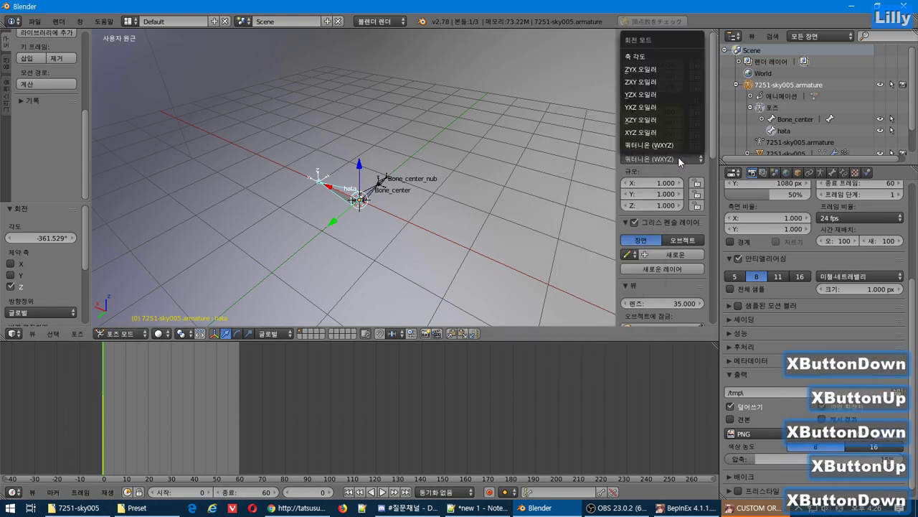
{"action": "left_click", "coordinate": [672, 62]}
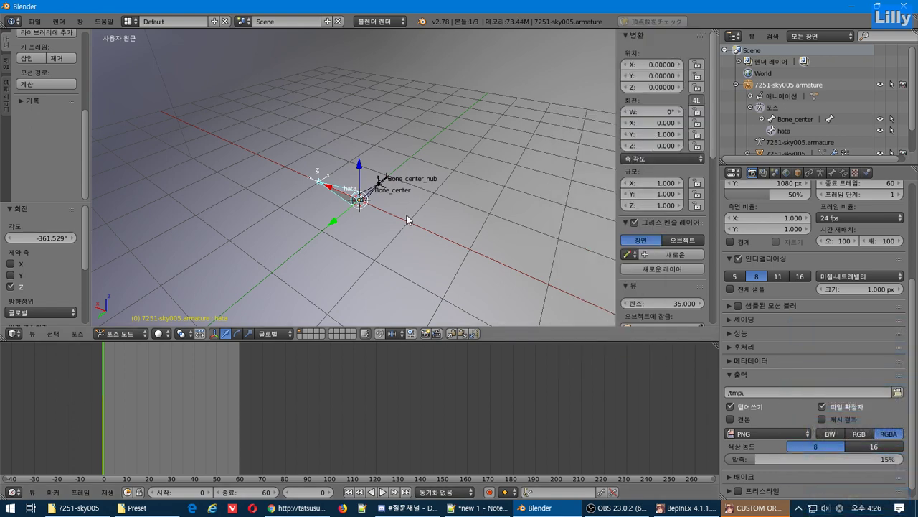
{"action": "left_click", "coordinate": [654, 145]}
{"action": "key", "text": "Return"}
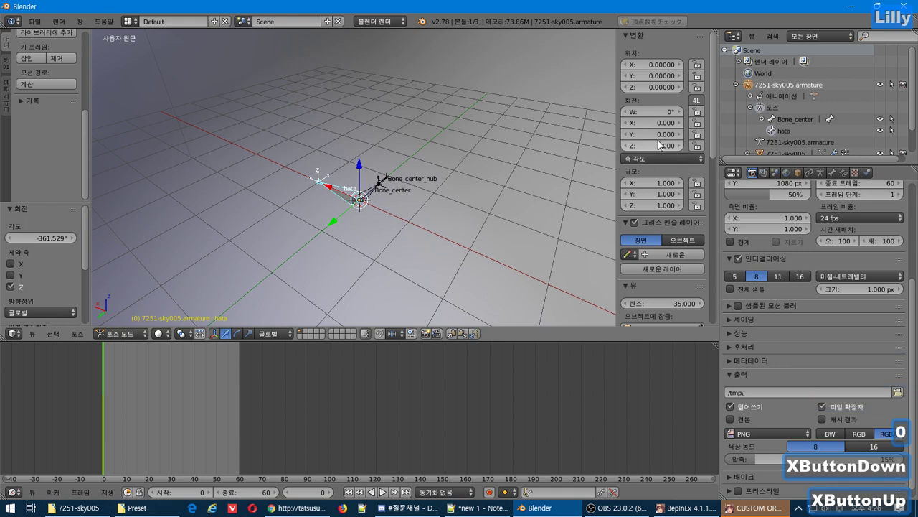
{"action": "key", "text": "r"}
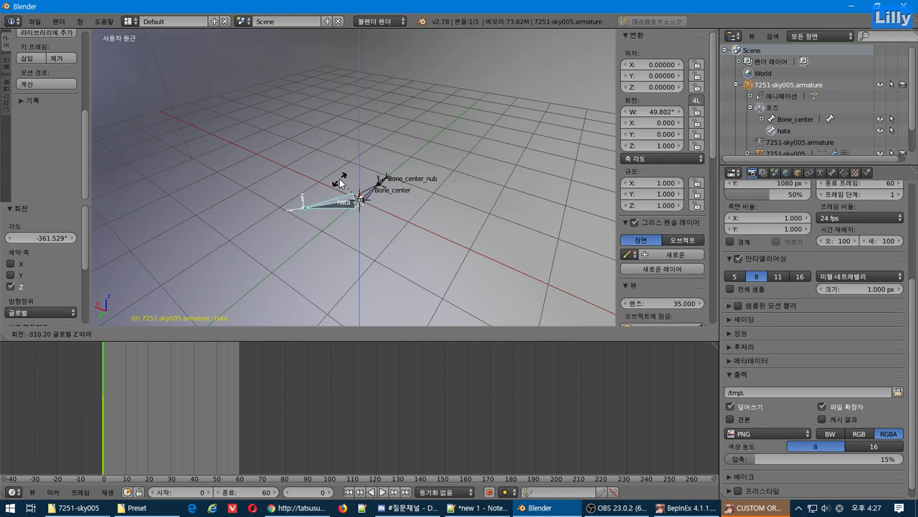
{"action": "key", "text": "Escape"}
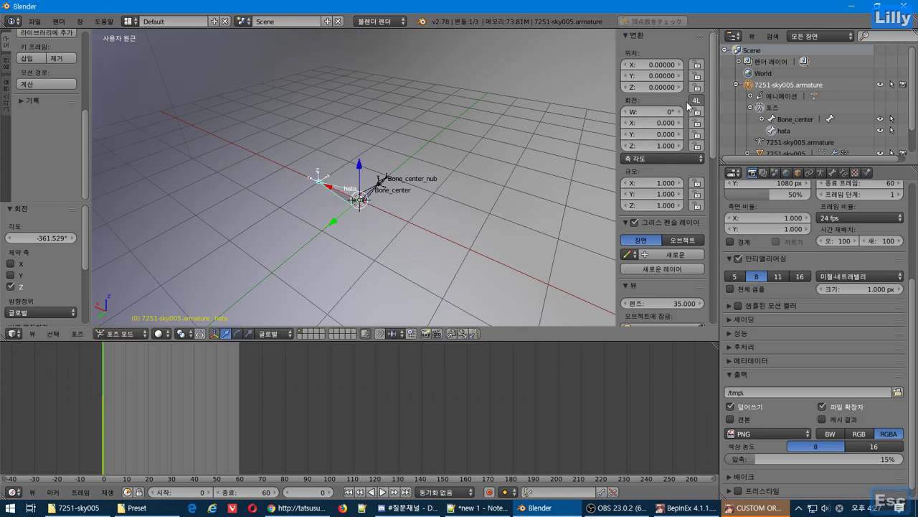
Insert an axis-angle rotation keyframe for the hata bone at frame 0 and briefly play the animation
{"action": "right_click", "coordinate": [656, 134]}
{"action": "left_click", "coordinate": [655, 119]}
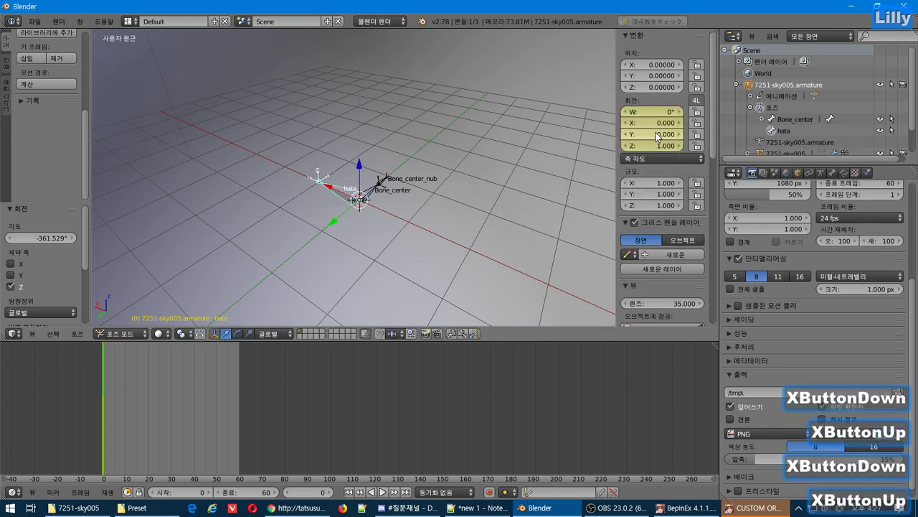
{"action": "key", "text": "alt+a"}
{"action": "key", "text": "Escape"}
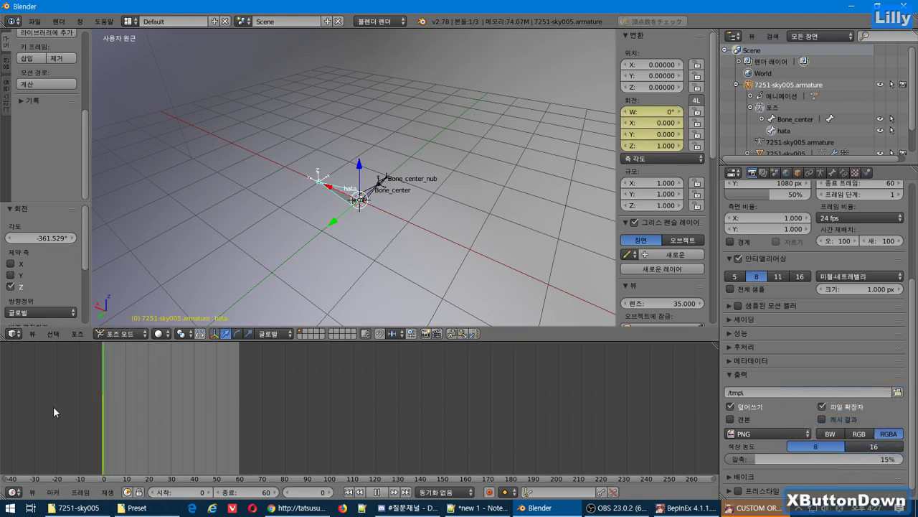
{"action": "key", "text": "alt+a"}
{"action": "key", "text": "alt+a"}
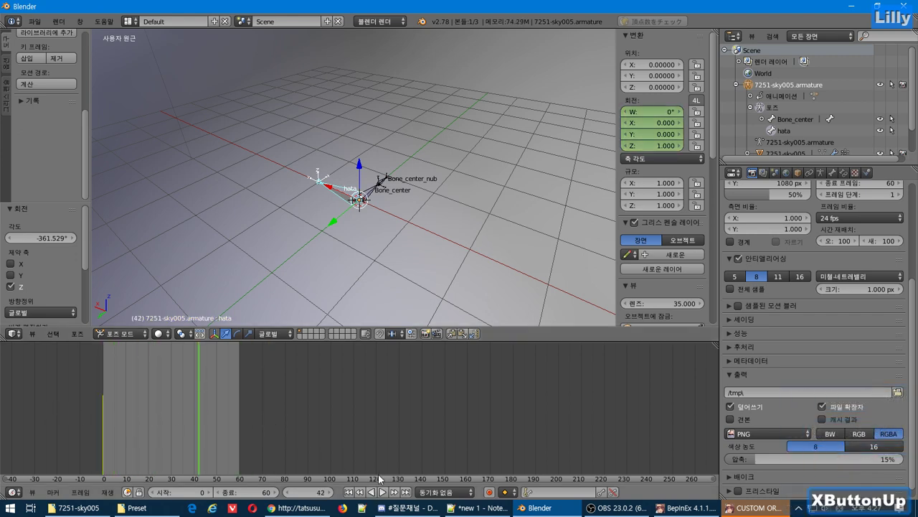
At frame 60, set the hata bone's rotation W to 360° and insert a rotation keyframe
{"action": "left_click", "coordinate": [407, 493]}
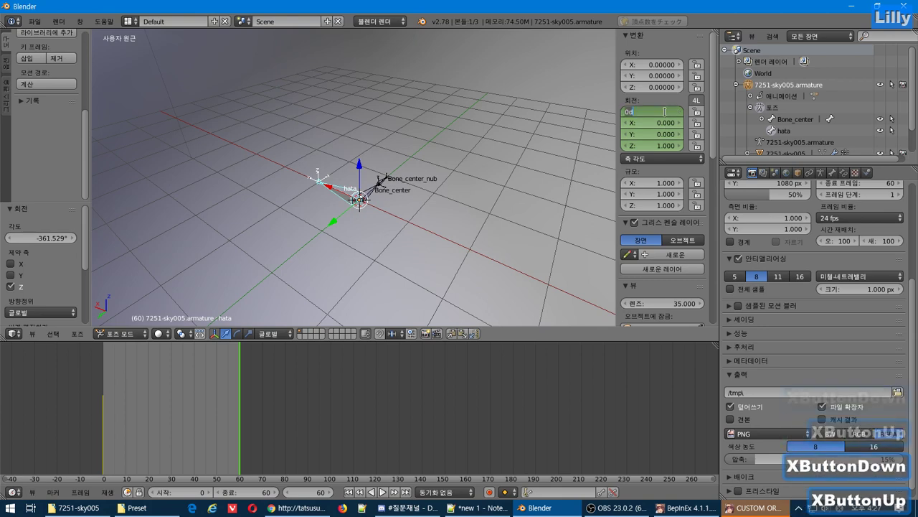
{"action": "type", "text": "360"}
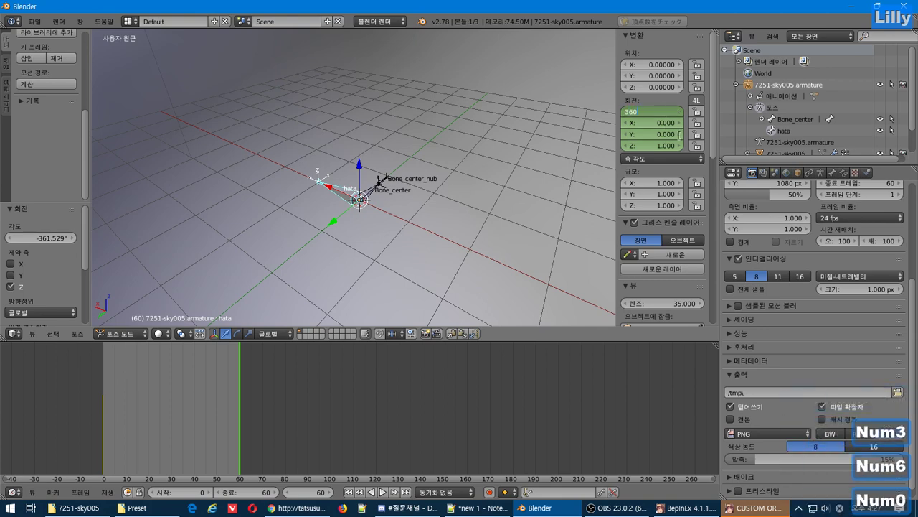
{"action": "right_click", "coordinate": [682, 138]}
{"action": "left_click", "coordinate": [680, 134]}
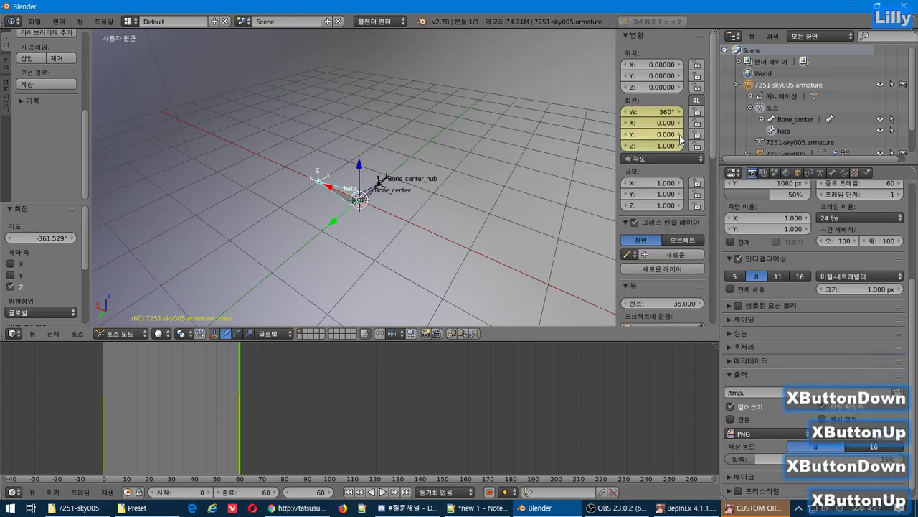
Play the animation, check the rotation on the 7251-sky005 mesh, and return to the armature
{"action": "left_click", "coordinate": [382, 492]}
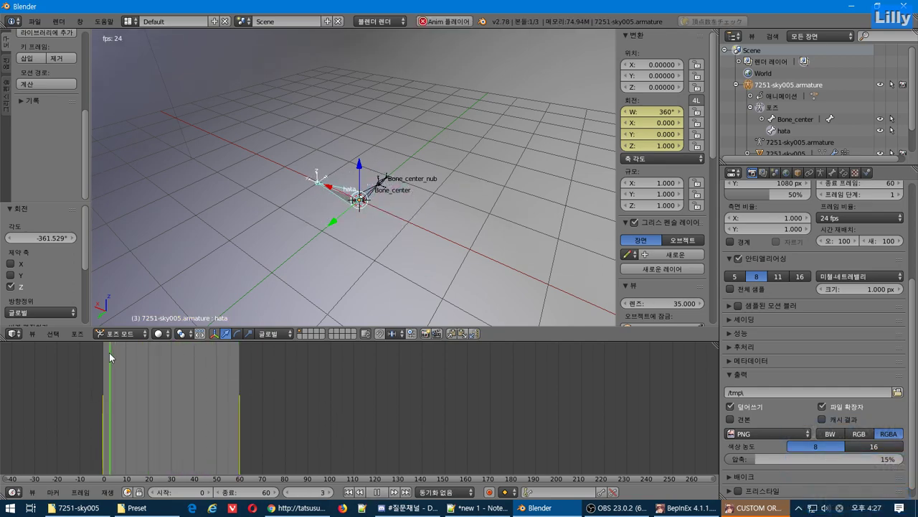
{"action": "left_click", "coordinate": [244, 259]}
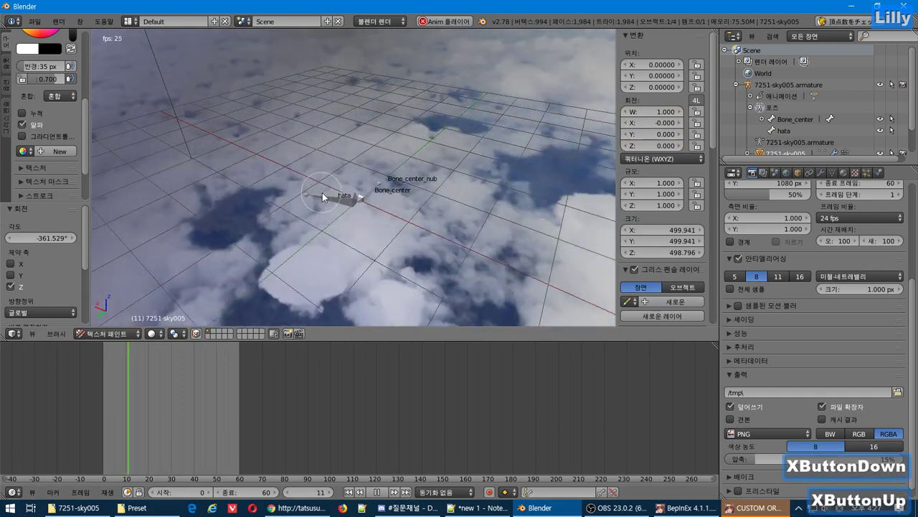
{"action": "key", "text": "ctrl+z"}
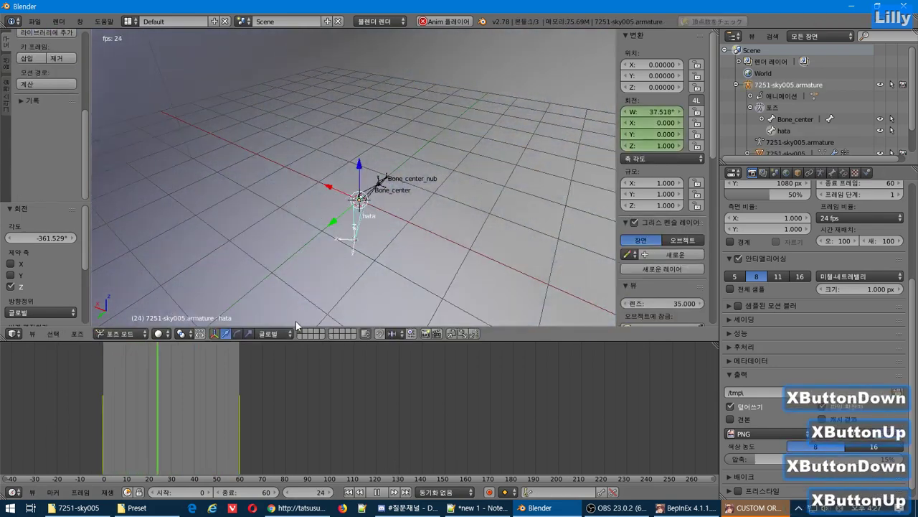
Set the hata rotation keyframes to linear interpolation in the Graph Editor, and check the playback on the sky mesh
{"action": "left_click", "coordinate": [13, 491]}
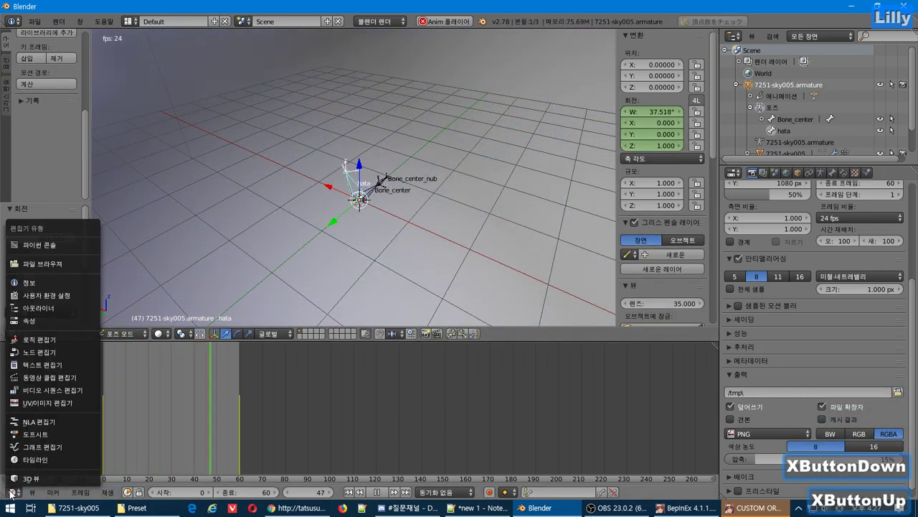
{"action": "left_click", "coordinate": [49, 447]}
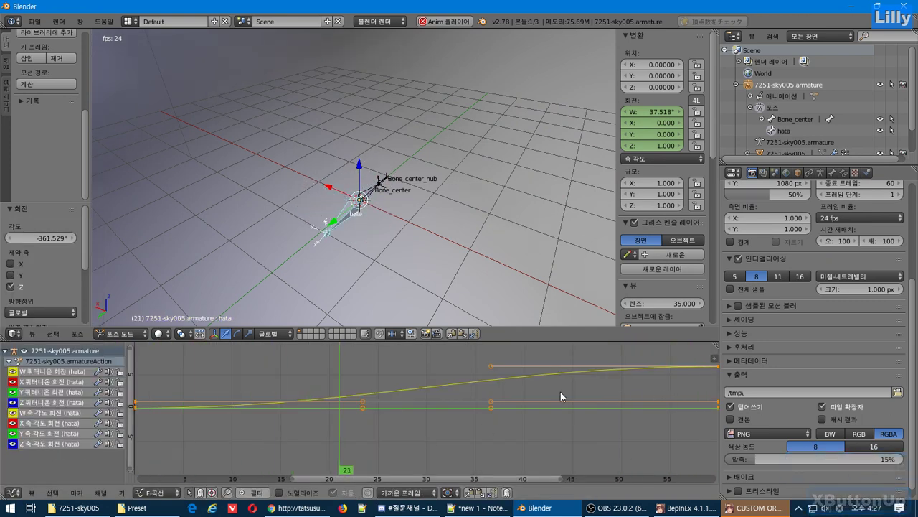
{"action": "scroll", "coordinate": [469, 400], "scroll_direction": "down", "scroll_amount": 3}
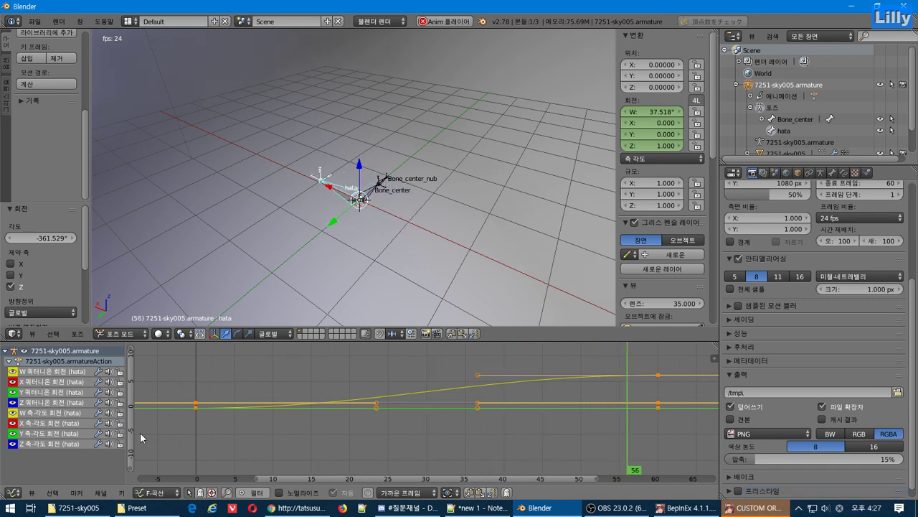
{"action": "left_click", "coordinate": [122, 493]}
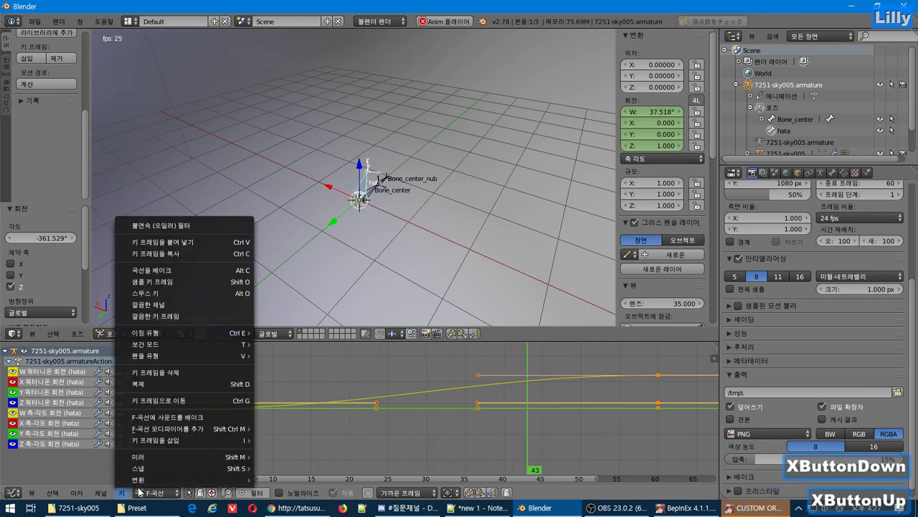
{"action": "mouse_move", "coordinate": [229, 343]}
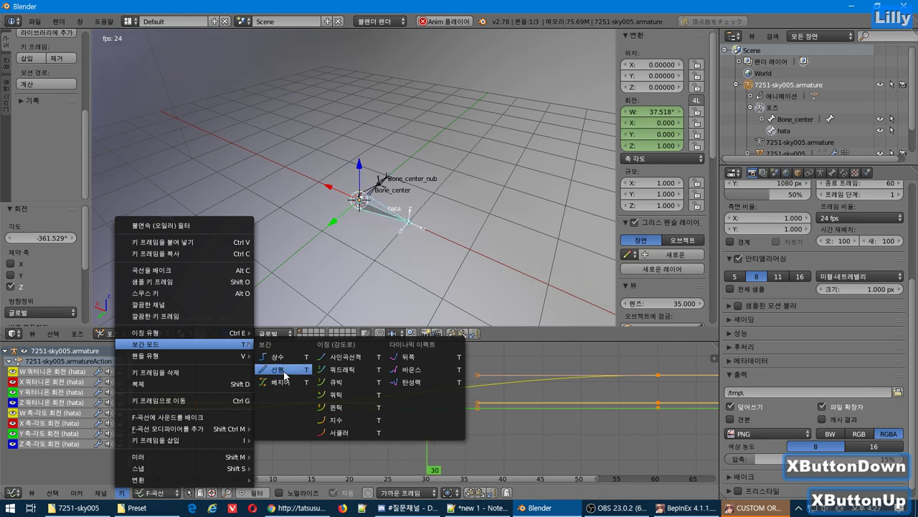
{"action": "left_click", "coordinate": [285, 370]}
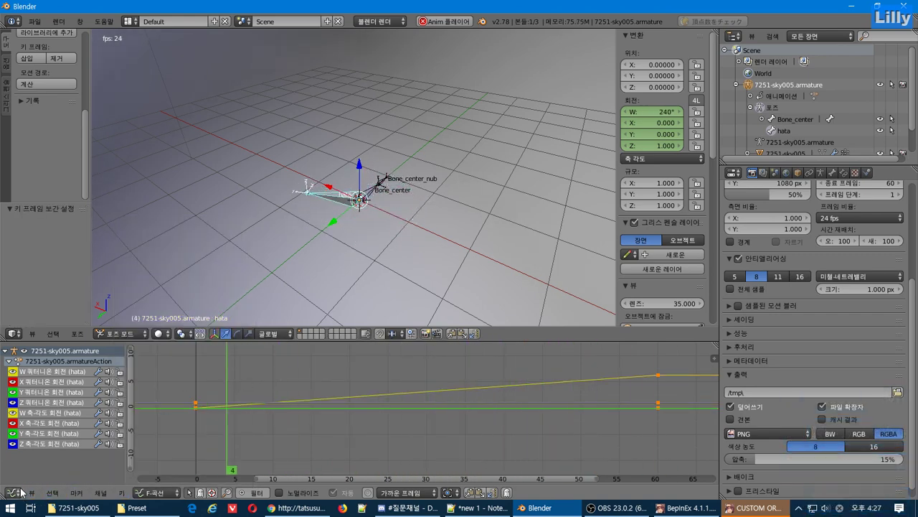
{"action": "left_click", "coordinate": [220, 260]}
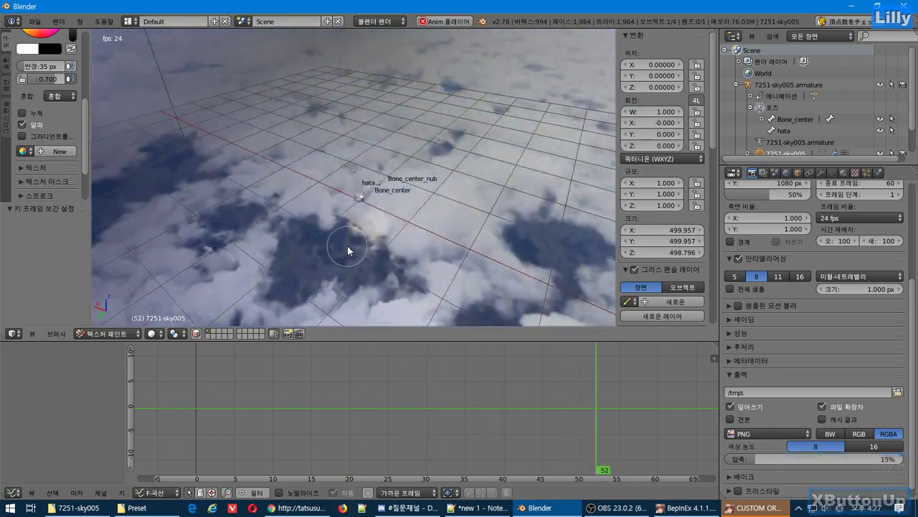
Switch to Notepad++ and add the line "좀 빠르다;;" at the end of the notes
{"action": "key", "text": "alt+Tab"}
{"action": "key", "text": "alt+Tab"}
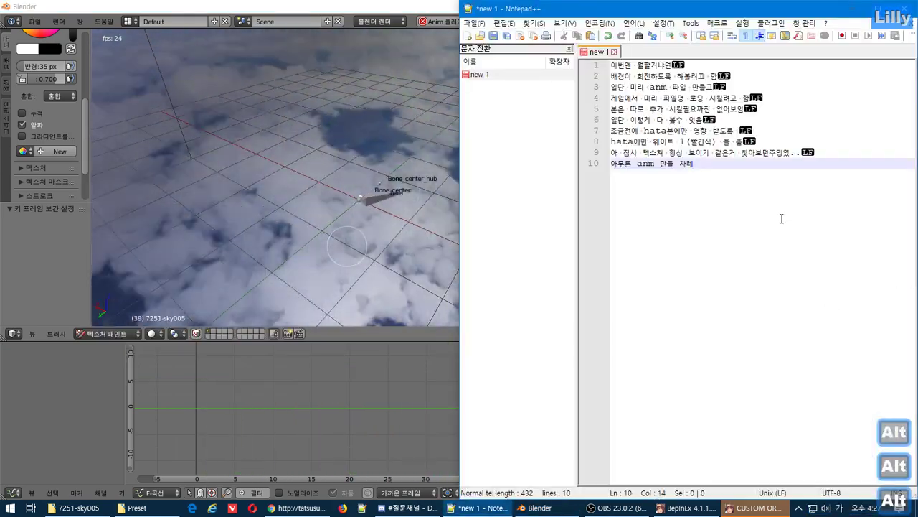
{"action": "key", "text": "Return"}
{"action": "type", "text": "좀 ㅂ"}
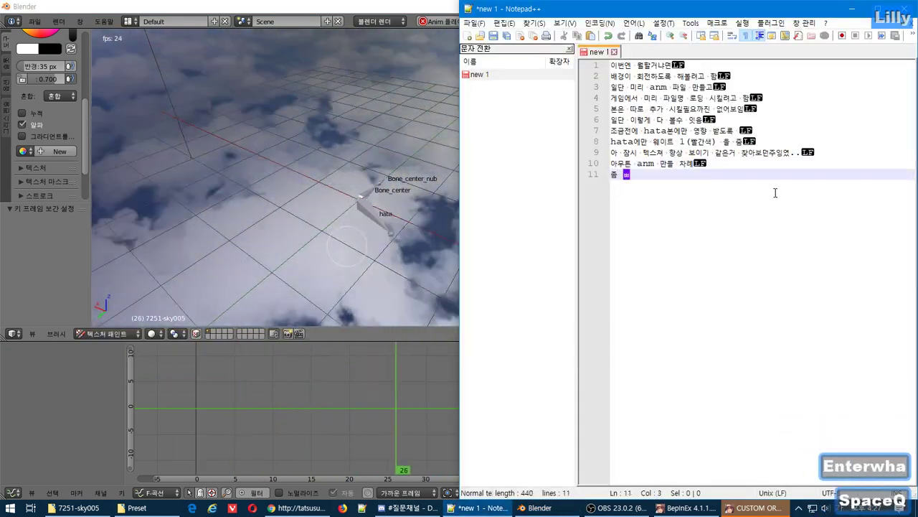
{"action": "type", "text": "ㅏ르다;;"}
{"action": "key", "text": "Return"}
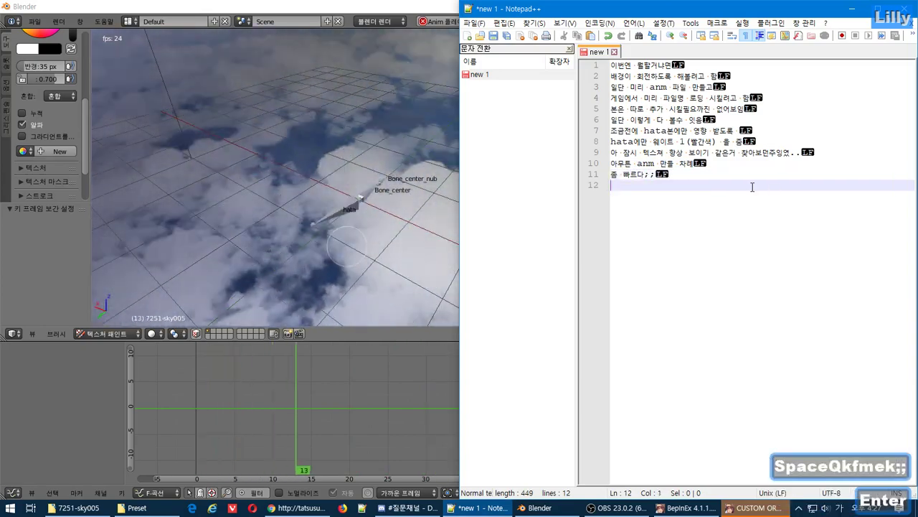
Switch to Blender, replace the Graph Editor with the Timeline, and set the animation's end frame to 300
{"action": "key", "text": "alt+Tab"}
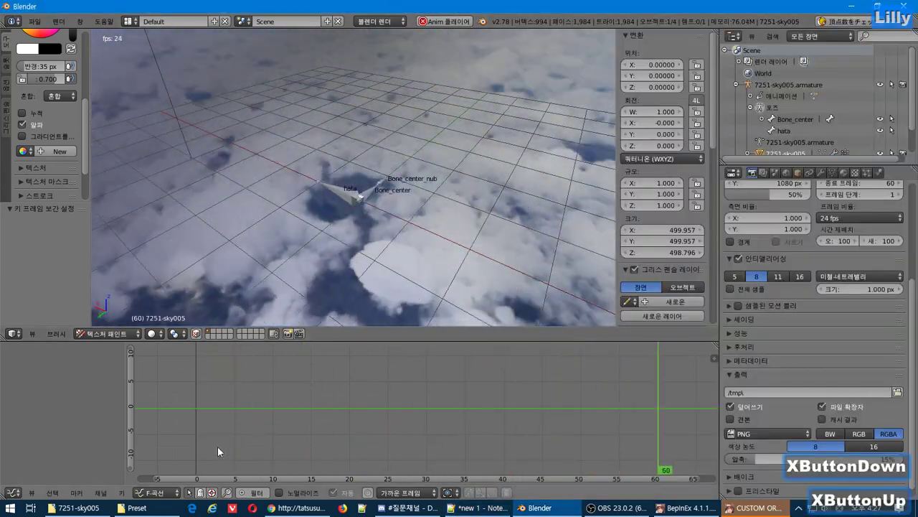
{"action": "left_click", "coordinate": [13, 492]}
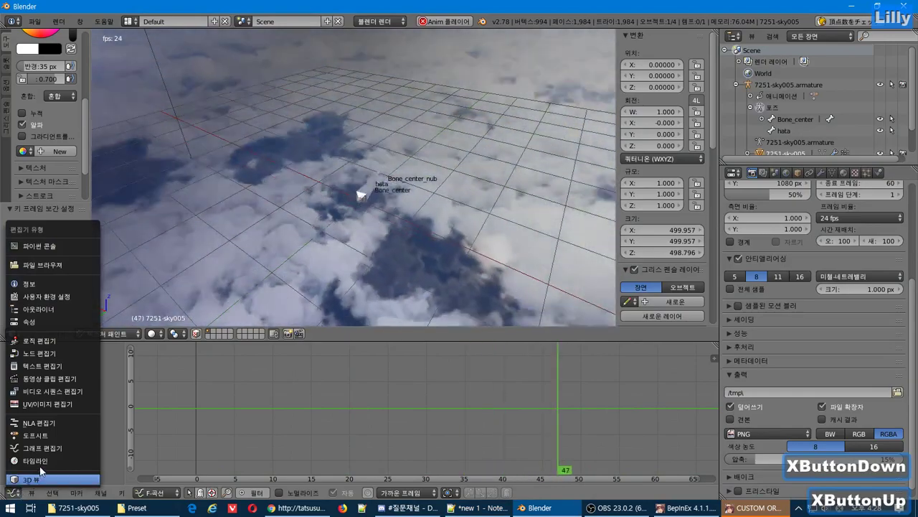
{"action": "left_click", "coordinate": [36, 461]}
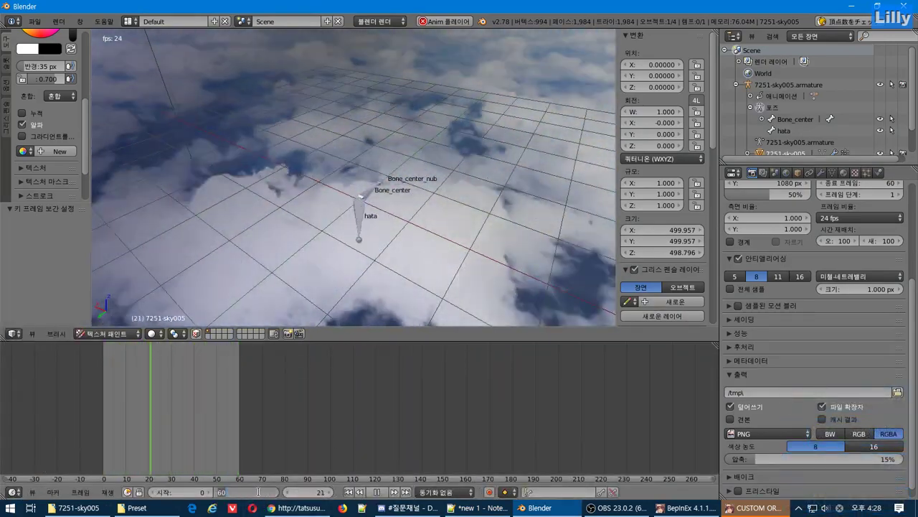
{"action": "type", "text": "300"}
{"action": "key", "text": "Return"}
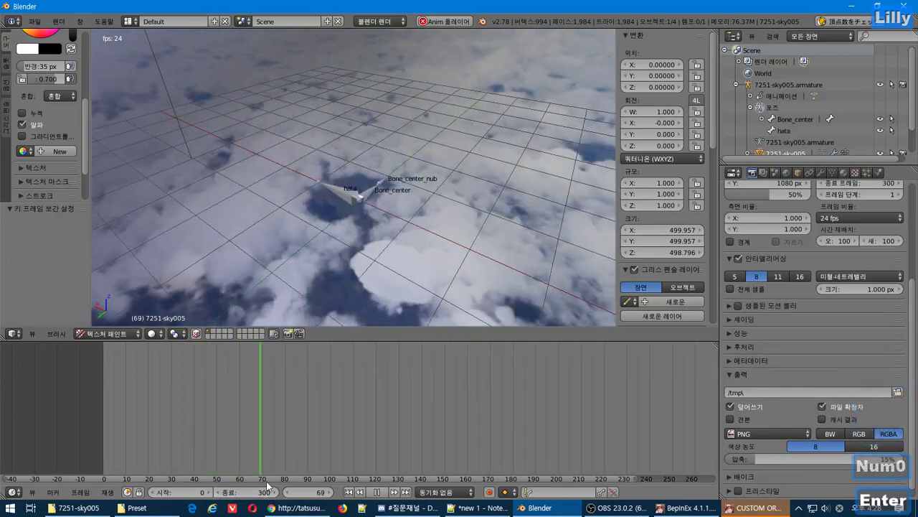
{"action": "scroll", "coordinate": [323, 453], "scroll_direction": "down", "scroll_amount": 6}
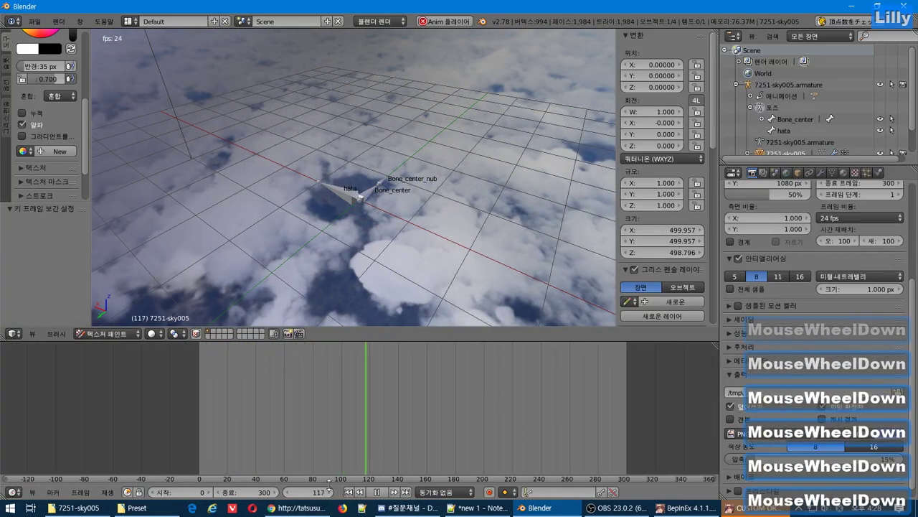
Stop the playback and insert a rotation keyframe for the armature's hata bone at frame 300
{"action": "left_click", "coordinate": [378, 492]}
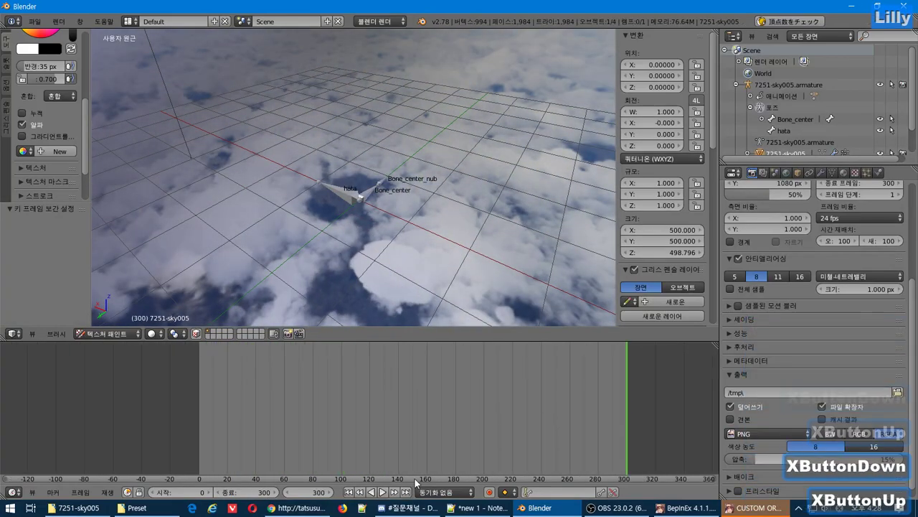
{"action": "left_click", "coordinate": [406, 492]}
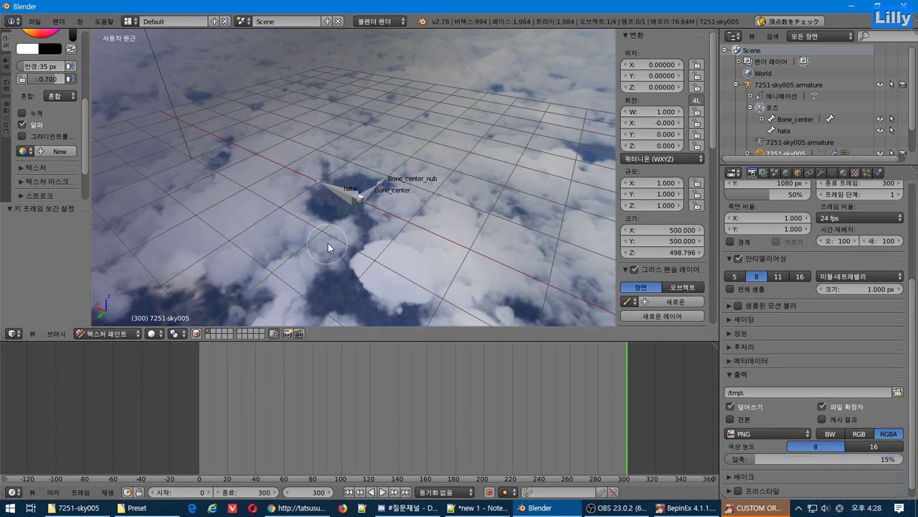
{"action": "key", "text": "ctrl+z"}
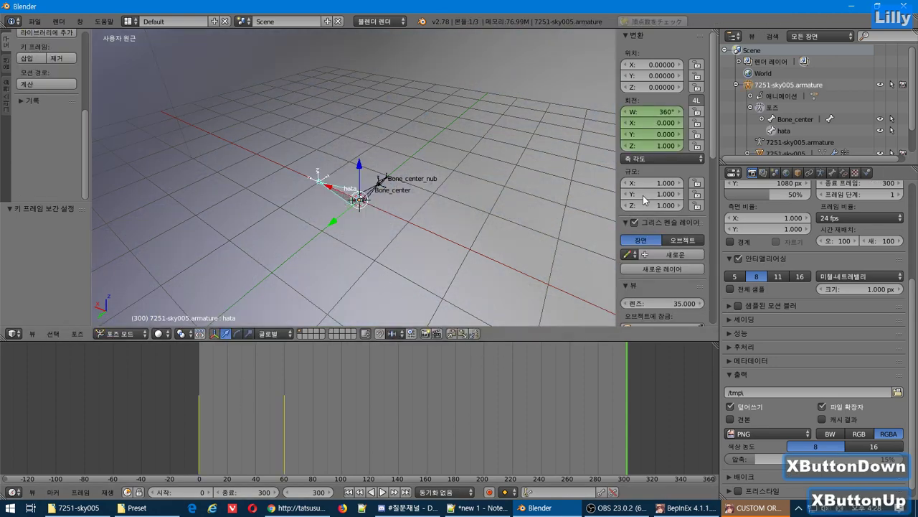
{"action": "right_click", "coordinate": [654, 125]}
{"action": "left_click", "coordinate": [653, 126]}
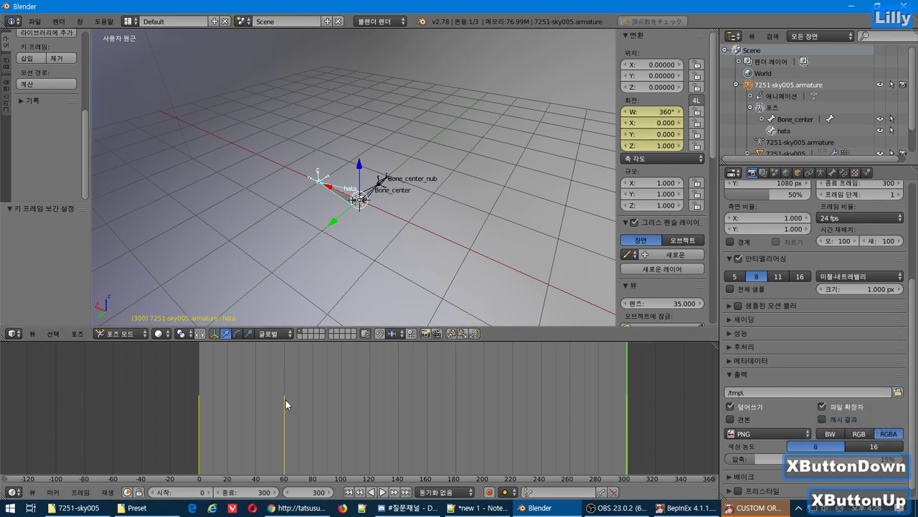
Delete the hata bone's rotation keyframe at frame 60
{"action": "left_click", "coordinate": [359, 492]}
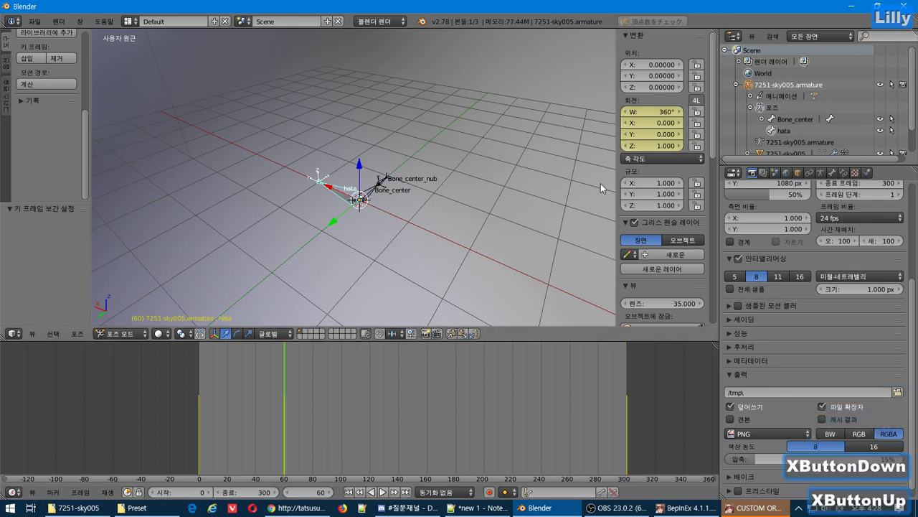
{"action": "right_click", "coordinate": [643, 136]}
{"action": "left_click", "coordinate": [648, 150]}
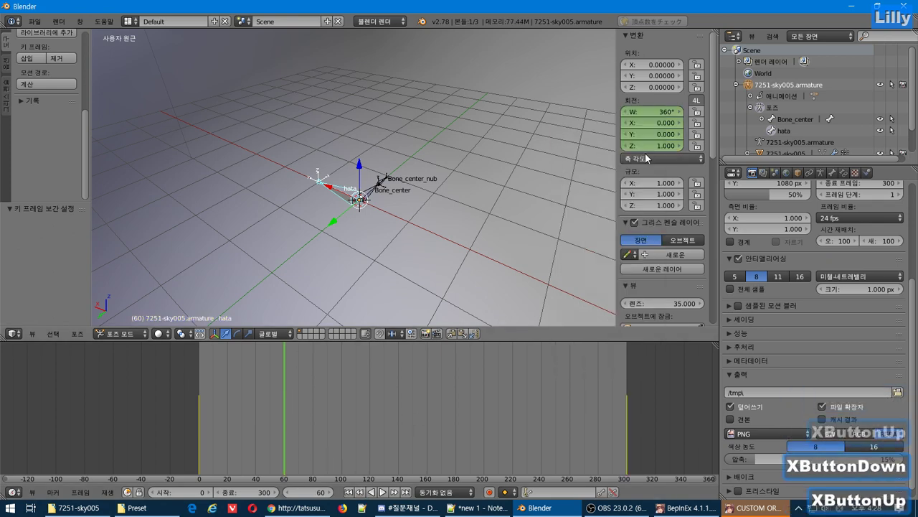
Play the animation from frame 0, check the rotation speed on the 7251-sky005 mesh, and stop the playback
{"action": "left_click", "coordinate": [350, 492]}
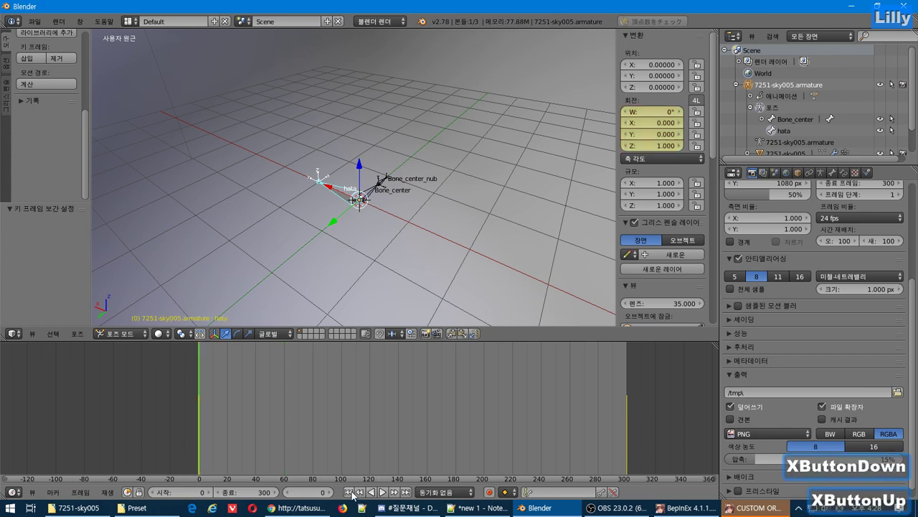
{"action": "left_click", "coordinate": [381, 492]}
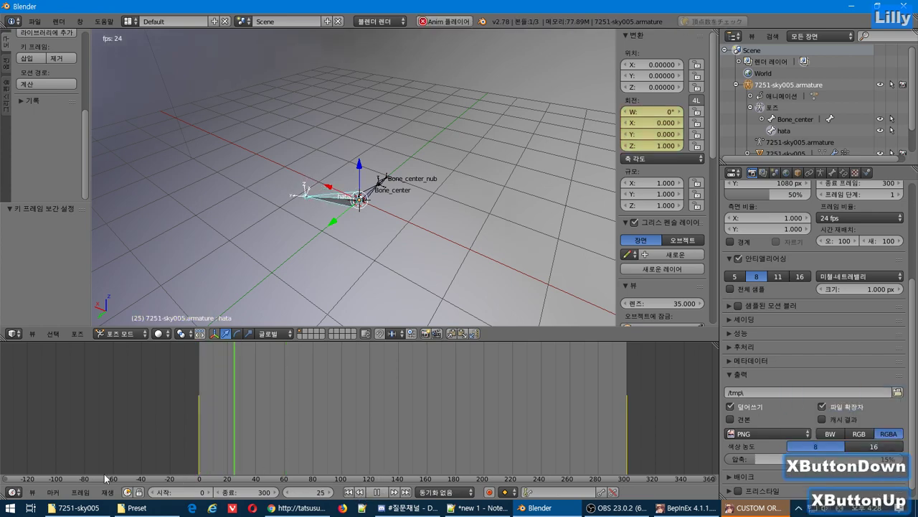
{"action": "left_click", "coordinate": [206, 220]}
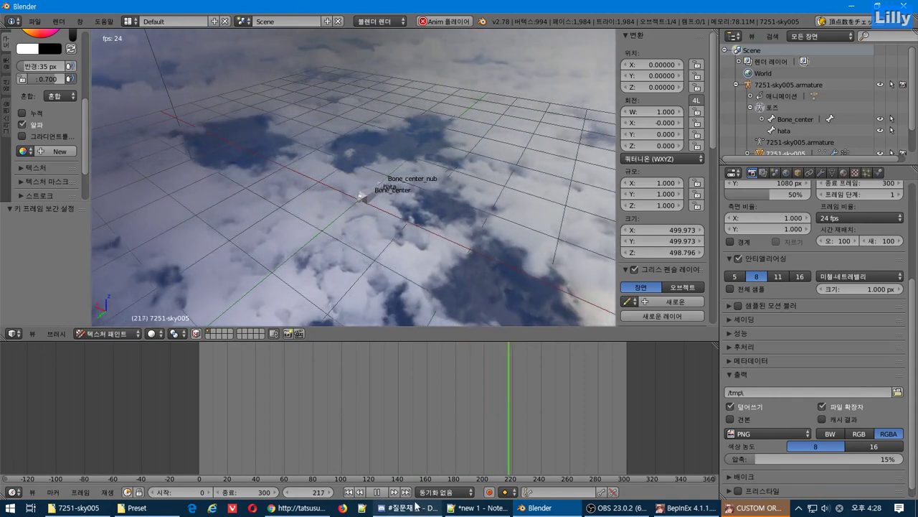
{"action": "left_click", "coordinate": [375, 492]}
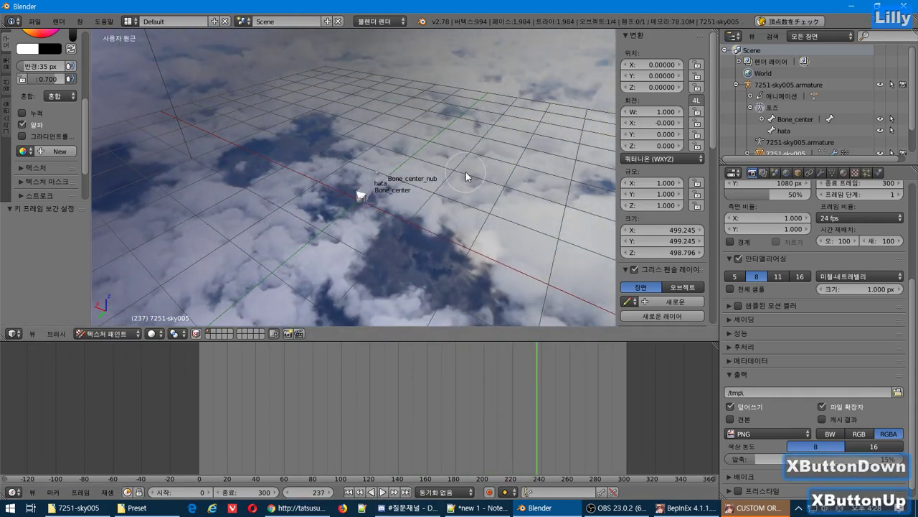
Set the animation's end frame to 600 and insert a rotation keyframe for the hata bone at frame 600
{"action": "left_click", "coordinate": [269, 493]}
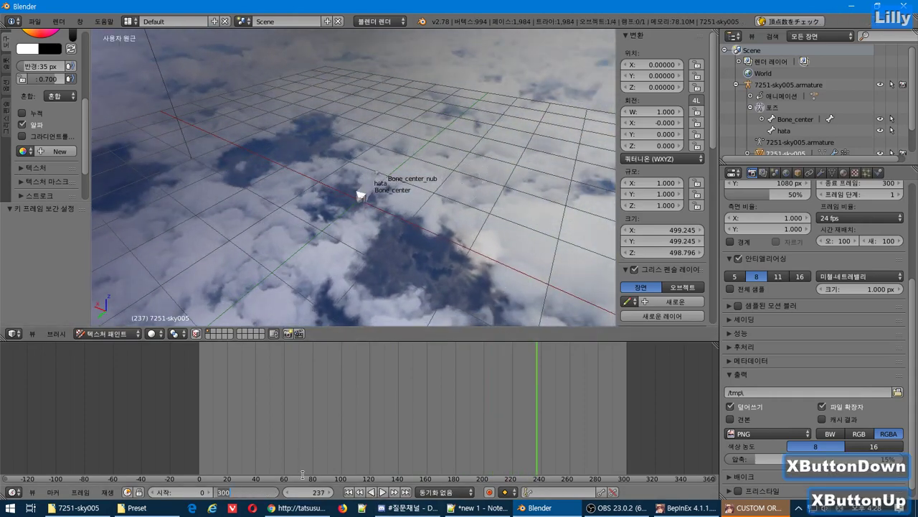
{"action": "type", "text": "600"}
{"action": "key", "text": "Return"}
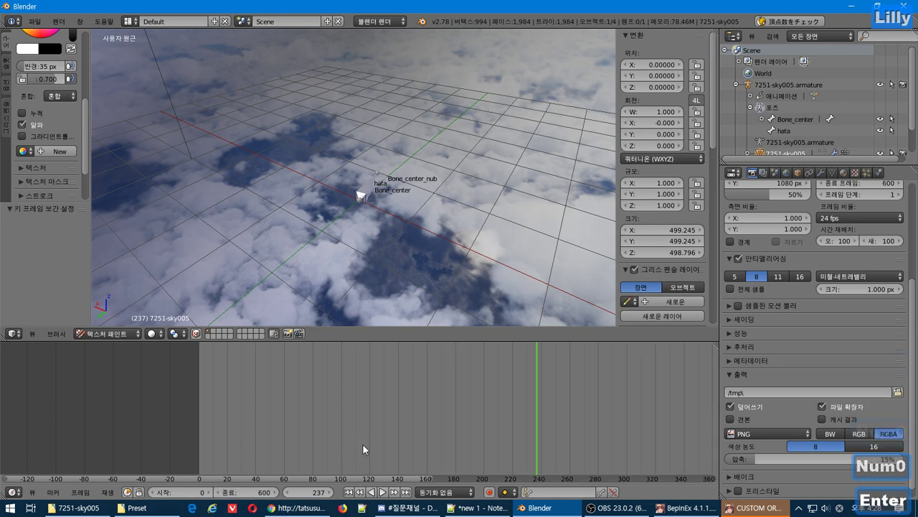
{"action": "left_click", "coordinate": [406, 492]}
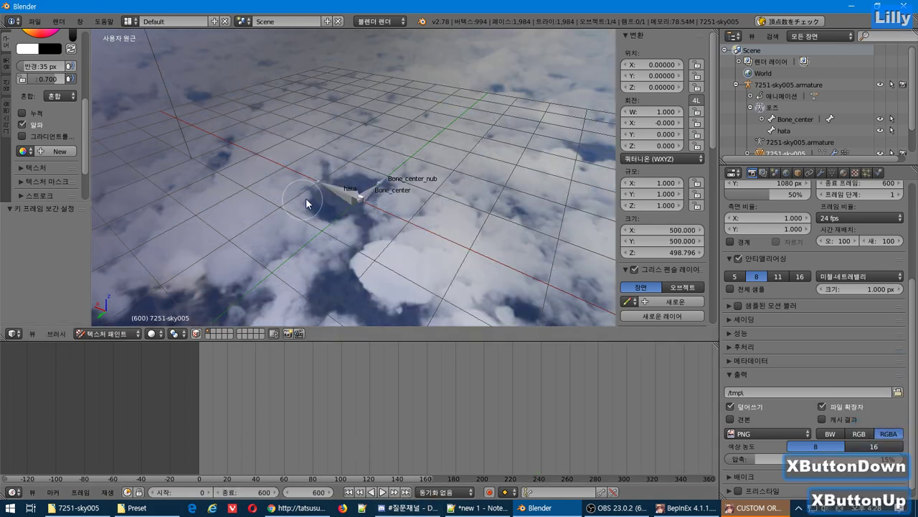
{"action": "right_click", "coordinate": [328, 195]}
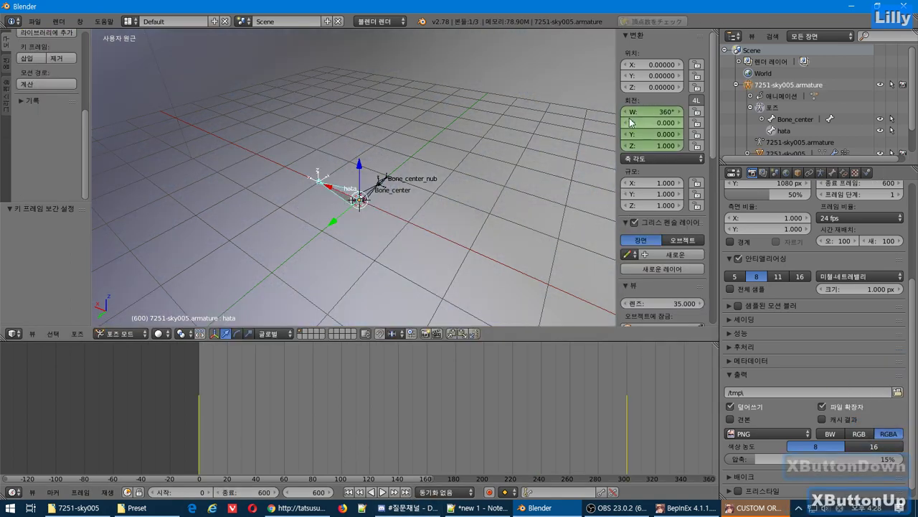
{"action": "right_click", "coordinate": [645, 121]}
{"action": "left_click", "coordinate": [643, 120]}
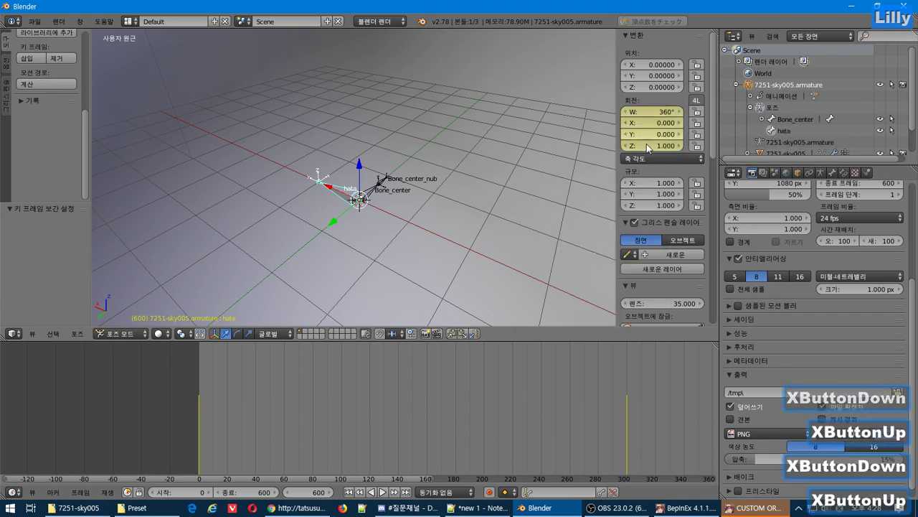
Delete the hata bone's rotation keyframe at frame 300
{"action": "left_click", "coordinate": [360, 492]}
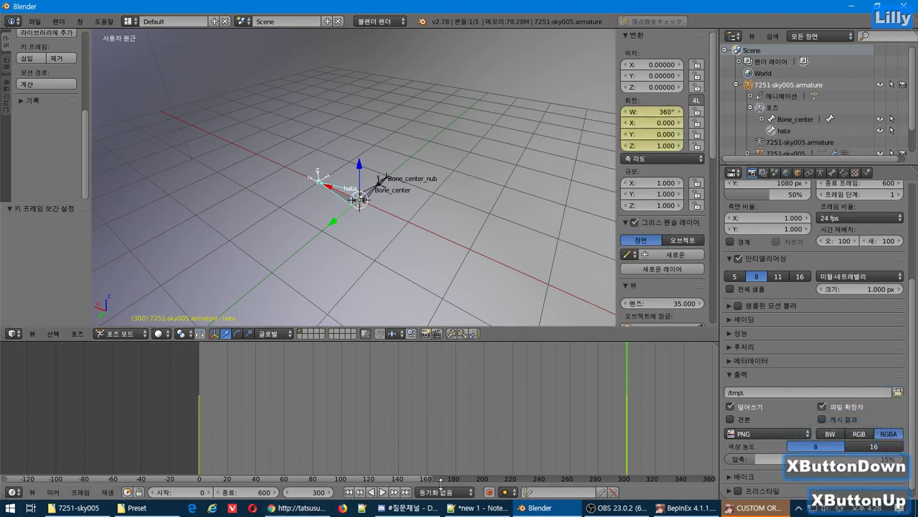
{"action": "key", "text": "Home"}
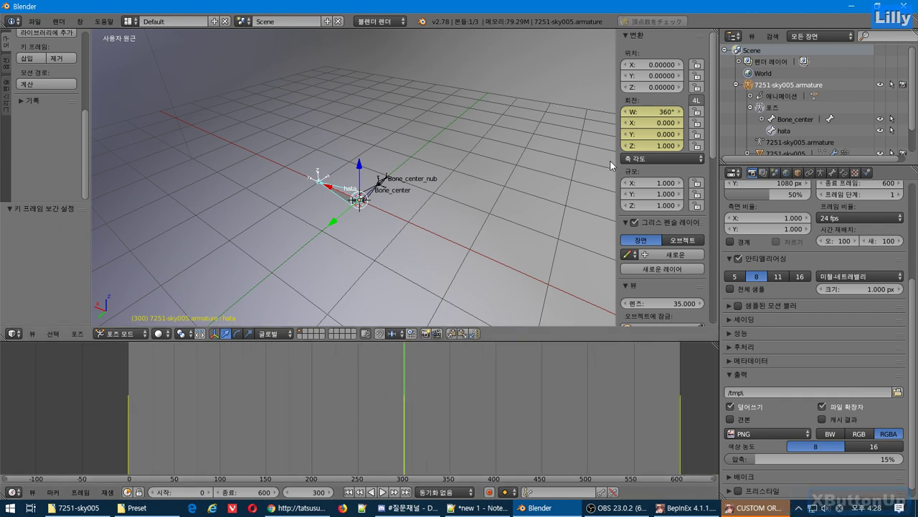
{"action": "right_click", "coordinate": [635, 134]}
{"action": "left_click", "coordinate": [618, 132]}
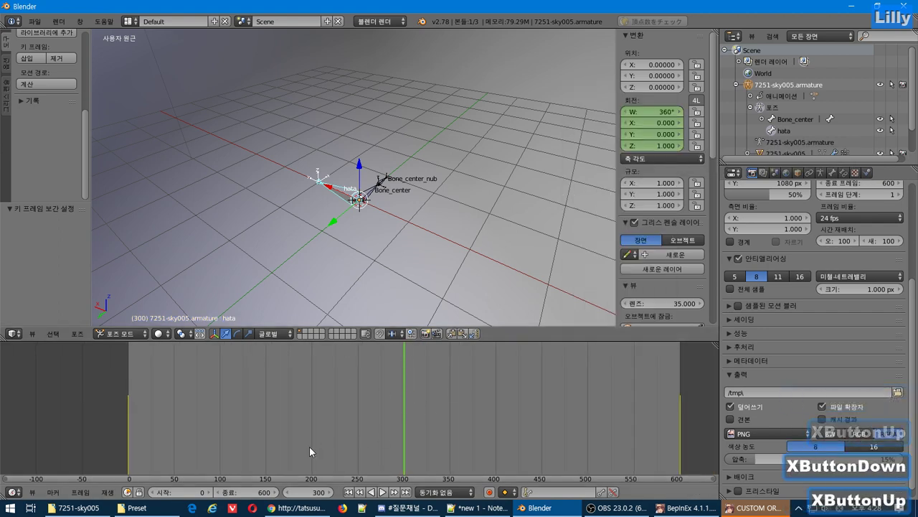
Play the animation from frame 0 and examine the 7251-sky005 mesh's rotation, both close up and as a whole sphere from outside
{"action": "left_click", "coordinate": [351, 492]}
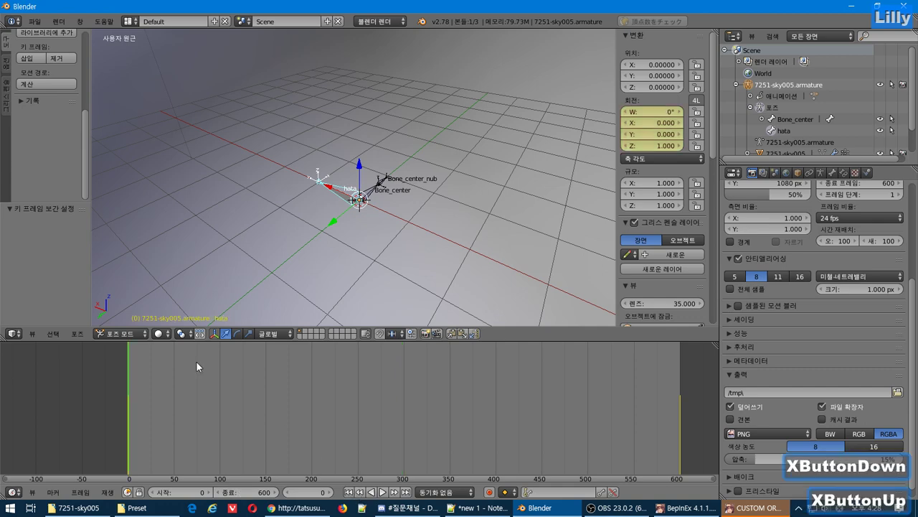
{"action": "left_click", "coordinate": [120, 333]}
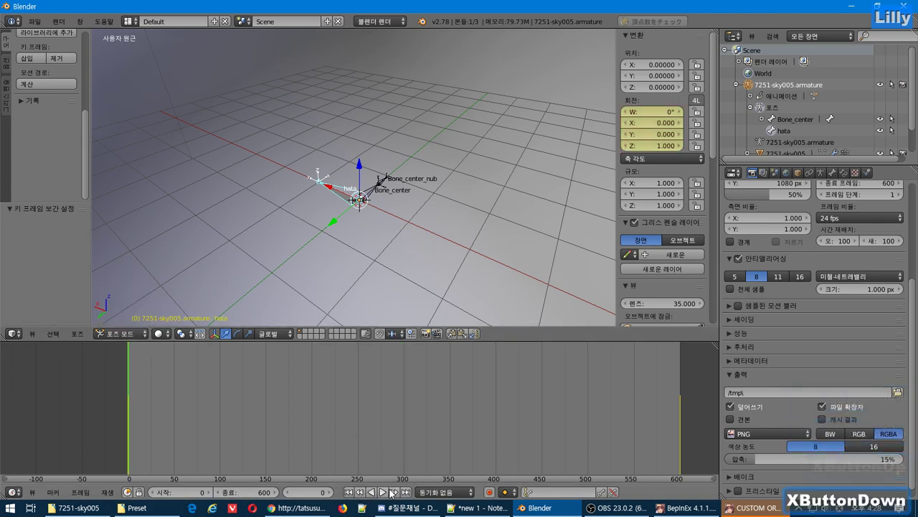
{"action": "left_click", "coordinate": [388, 491]}
{"action": "key", "text": "ctrl+z"}
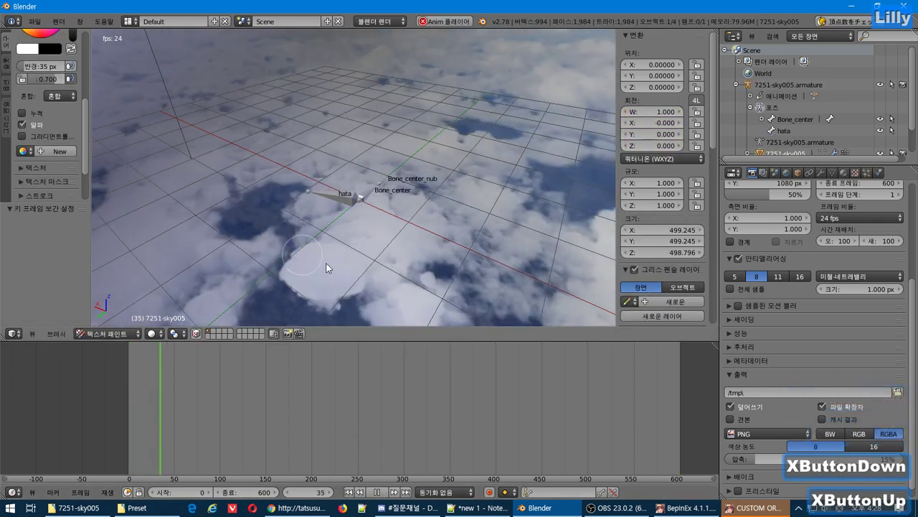
{"action": "middle_click_drag", "start_coordinate": [412, 279], "coordinate": [450, 205]}
{"action": "scroll", "coordinate": [451, 206], "scroll_direction": "down", "scroll_amount": 1}
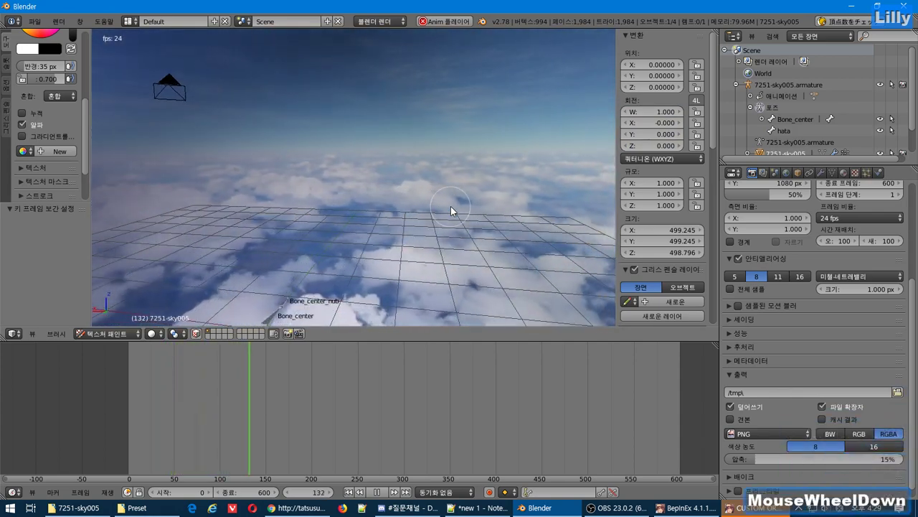
{"action": "scroll", "coordinate": [450, 207], "scroll_direction": "down", "scroll_amount": 6}
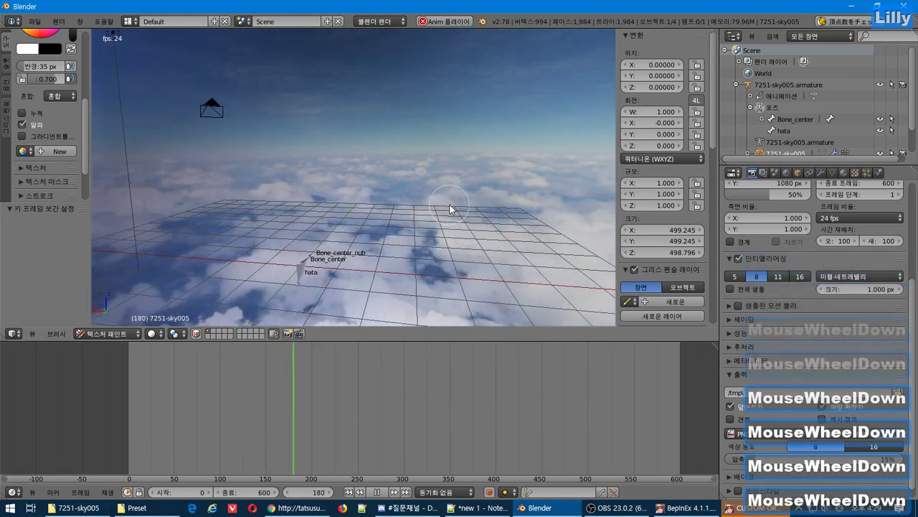
{"action": "scroll", "coordinate": [451, 208], "scroll_direction": "up", "scroll_amount": 2}
{"action": "scroll", "coordinate": [450, 208], "scroll_direction": "down", "scroll_amount": 9}
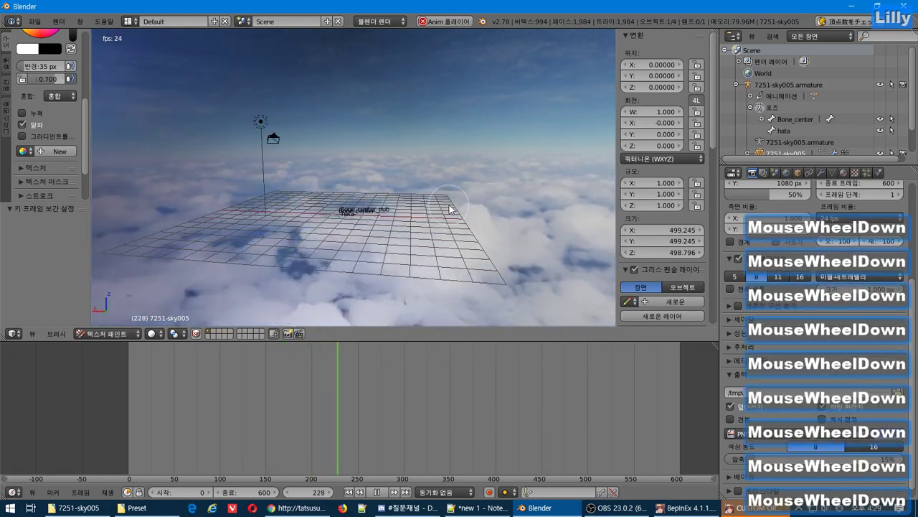
{"action": "scroll", "coordinate": [450, 204], "scroll_direction": "down", "scroll_amount": 8}
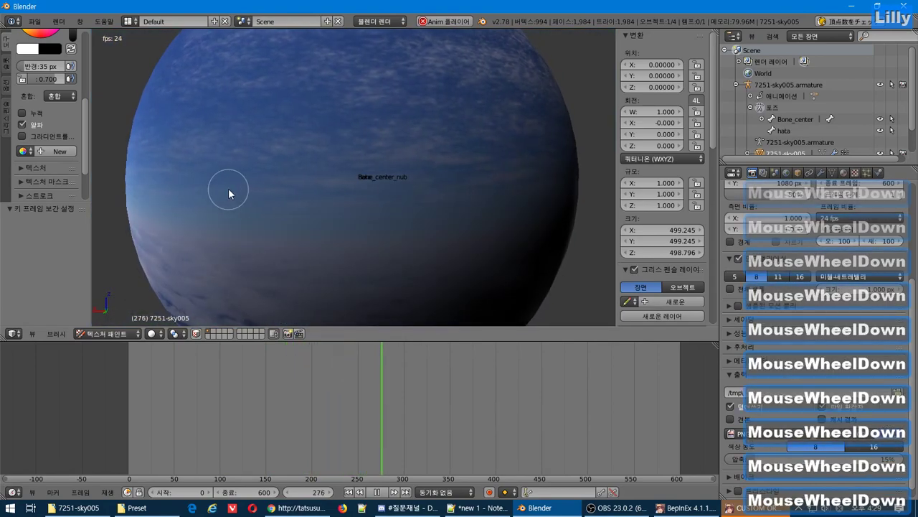
{"action": "scroll", "coordinate": [229, 188], "scroll_direction": "down", "scroll_amount": 4}
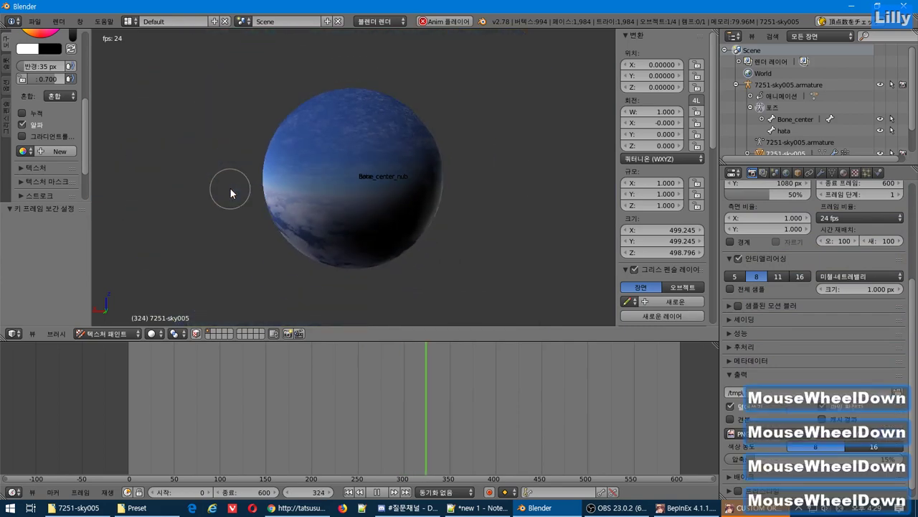
{"action": "scroll", "coordinate": [229, 188], "scroll_direction": "up", "scroll_amount": 3}
Switch to Notepad++ and add the line "뭔 지구가 회전하는줄.." at the end of the notes
{"action": "key", "text": "alt+Tab"}
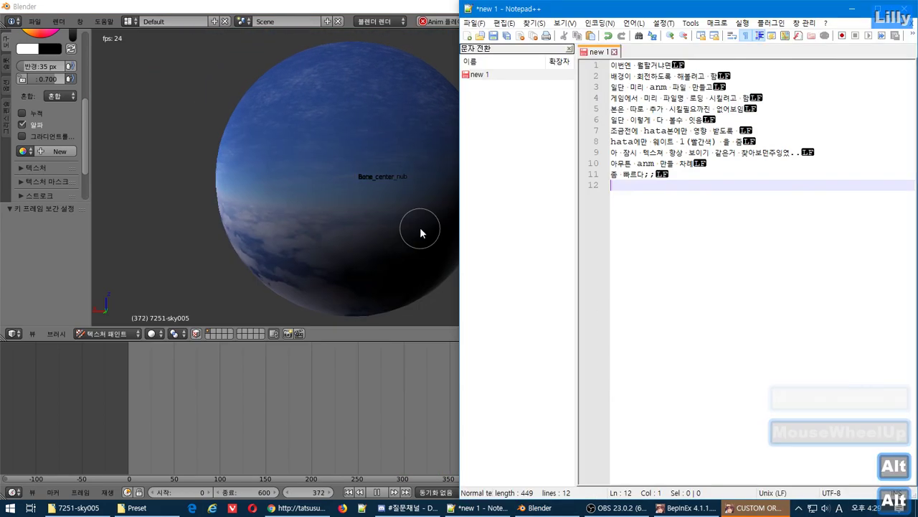
{"action": "type", "text": "뭔 "}
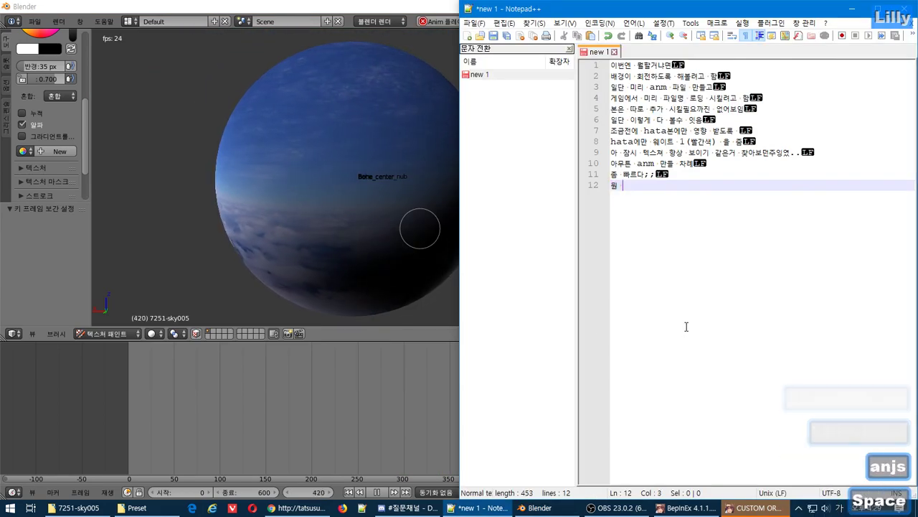
{"action": "type", "text": "지구가 회전"}
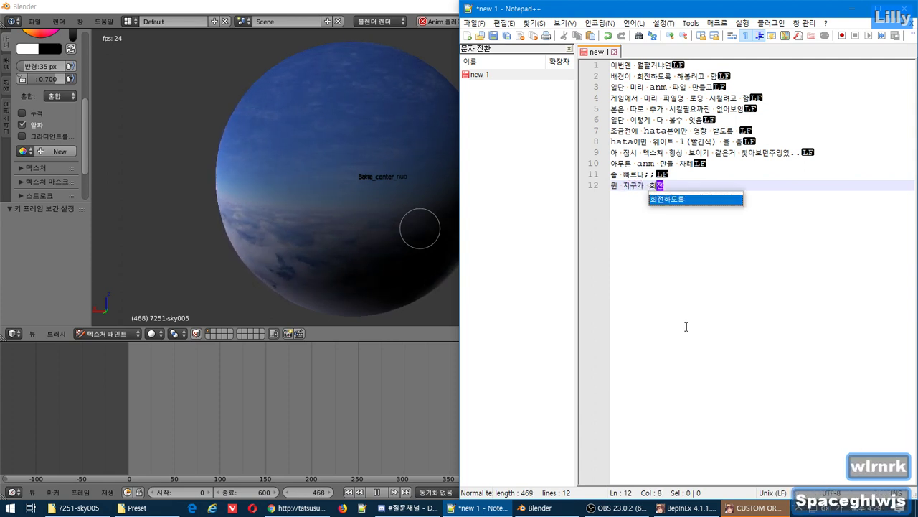
{"action": "type", "text": "한는줄.."}
{"action": "key", "text": "Return"}
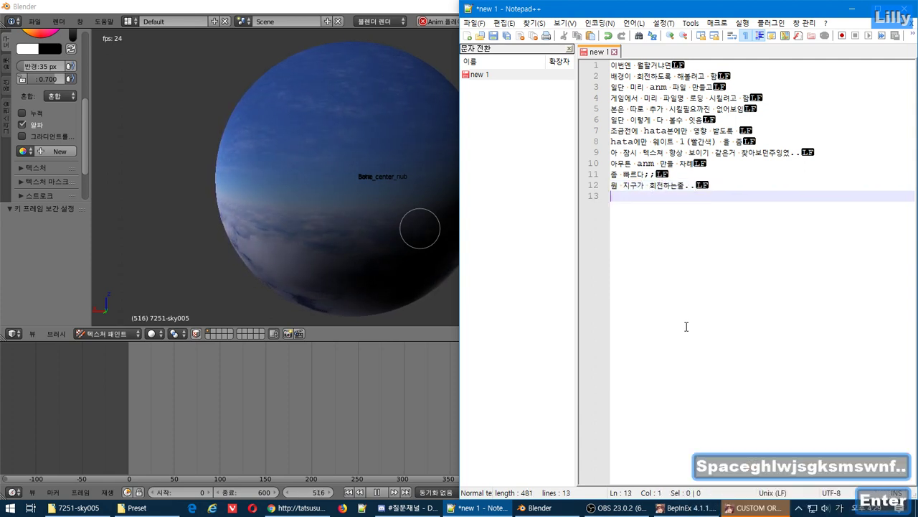
Switch to Blender and examine the playing sky rotation from inside the 7251-sky005 sphere
{"action": "left_click", "coordinate": [224, 8]}
{"action": "scroll", "coordinate": [308, 195], "scroll_direction": "up", "scroll_amount": 8}
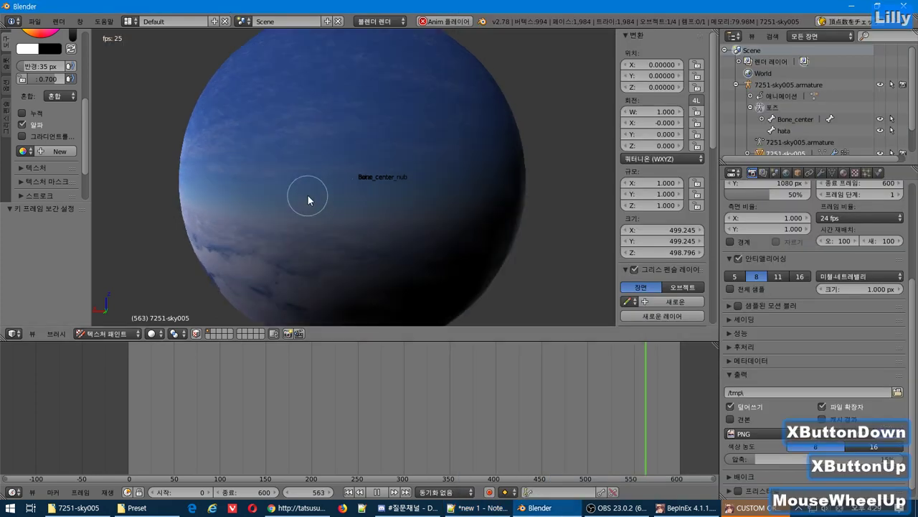
{"action": "scroll", "coordinate": [288, 188], "scroll_direction": "up", "scroll_amount": 10}
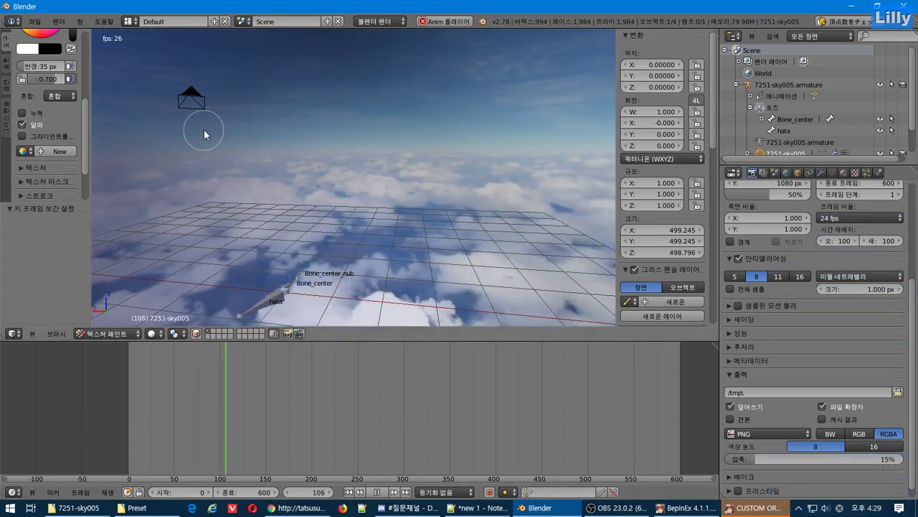
Make the 7251-sky005 armature the active object and switch it from Pose Mode to Object Mode
{"action": "key", "text": "ctrl+z"}
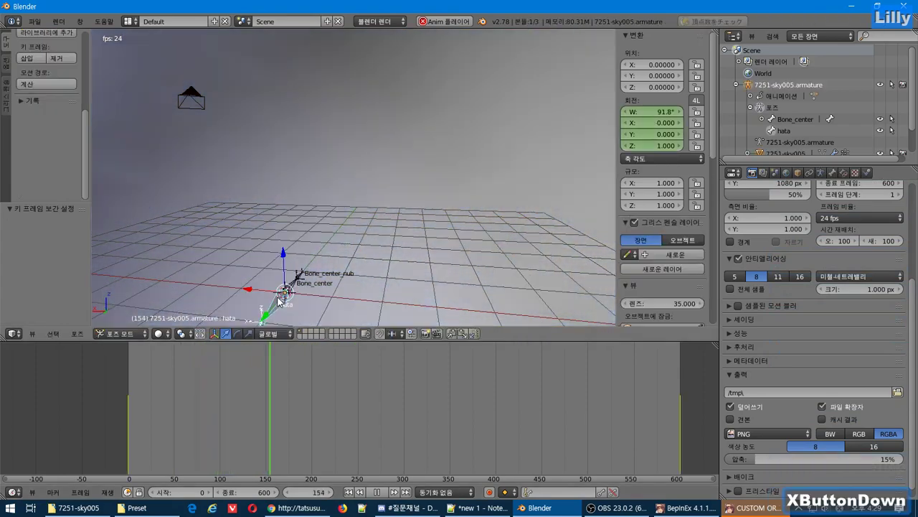
{"action": "scroll", "coordinate": [380, 295], "scroll_direction": "down", "scroll_amount": 3}
{"action": "middle_click_drag", "start_coordinate": [368, 312], "coordinate": [315, 304]}
{"action": "scroll", "coordinate": [352, 247], "scroll_direction": "up", "scroll_amount": 1}
{"action": "left_click", "coordinate": [122, 334]}
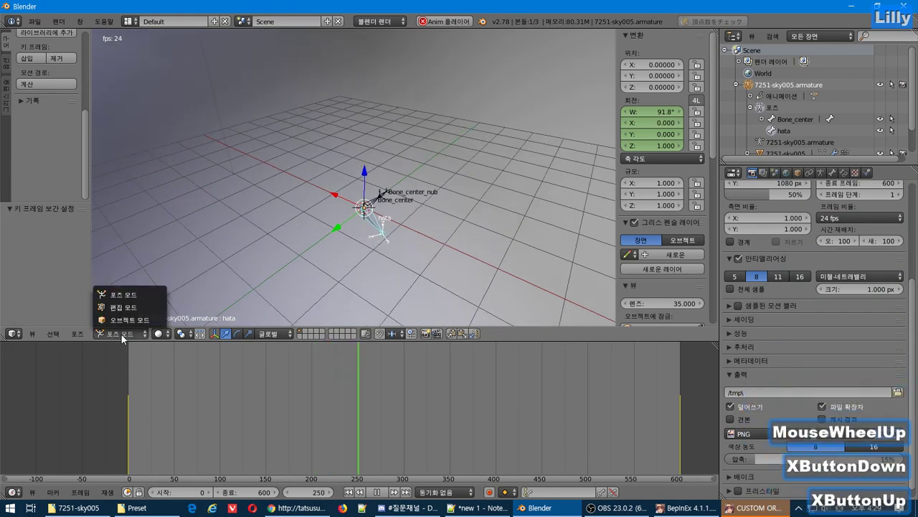
{"action": "left_click", "coordinate": [122, 319]}
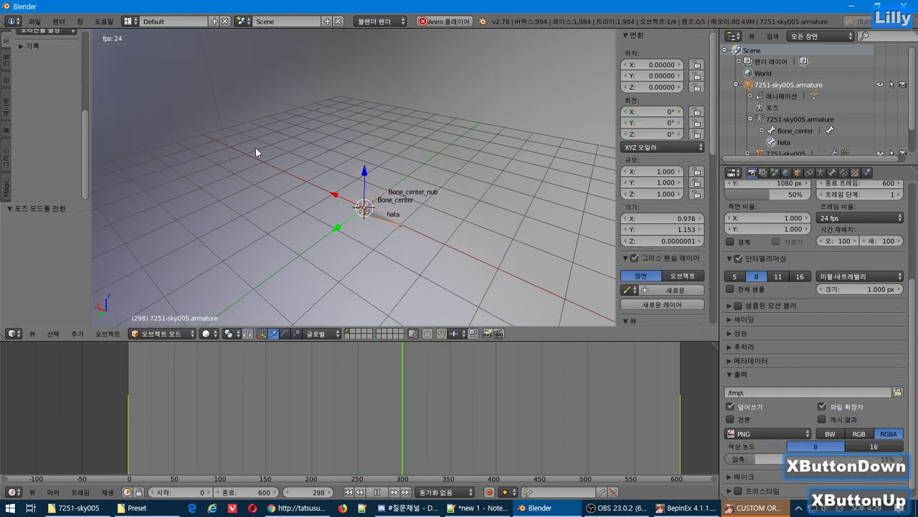
Export the armature's animation as CM3D2 motion 7251-sky005.anm, overwriting the file in the 7251-sky005 folder, with all four bone-exclusion options disabled
{"action": "left_click", "coordinate": [34, 21]}
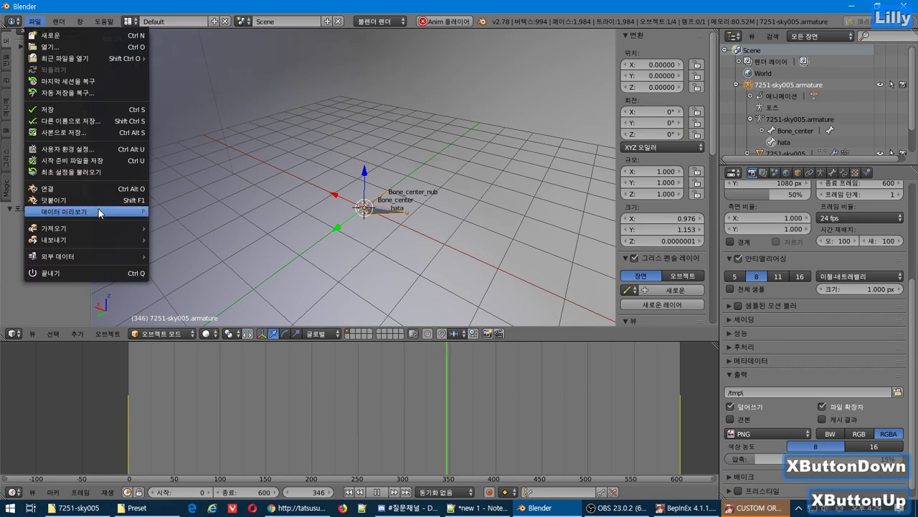
{"action": "mouse_move", "coordinate": [101, 241]}
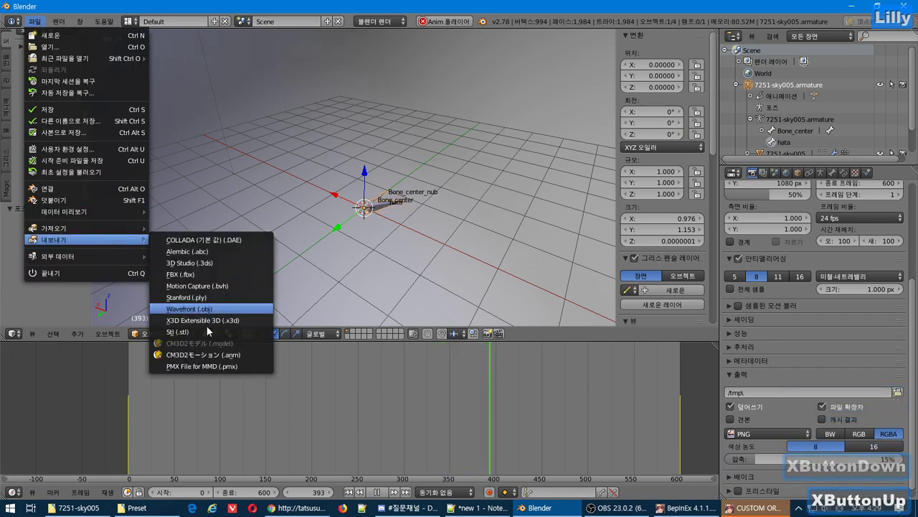
{"action": "left_click", "coordinate": [215, 354]}
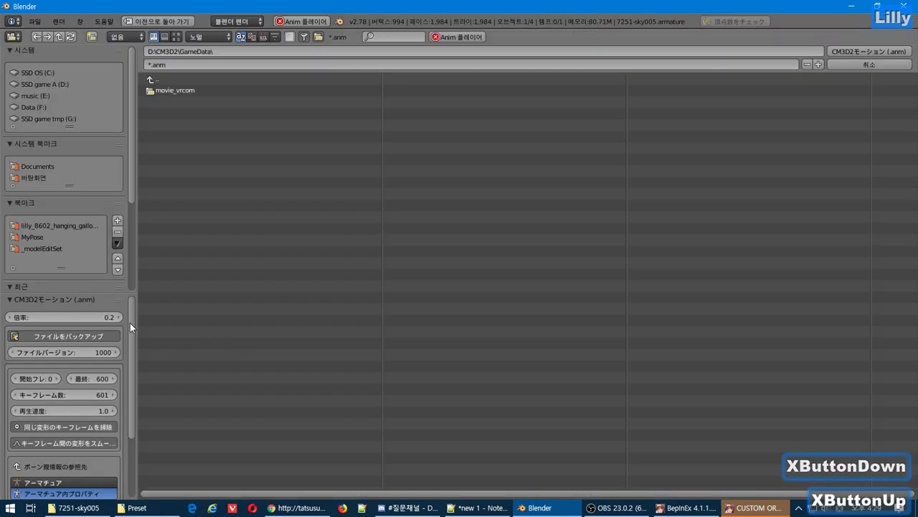
{"action": "scroll", "coordinate": [66, 193], "scroll_direction": "down", "scroll_amount": 3}
{"action": "left_click", "coordinate": [44, 240]}
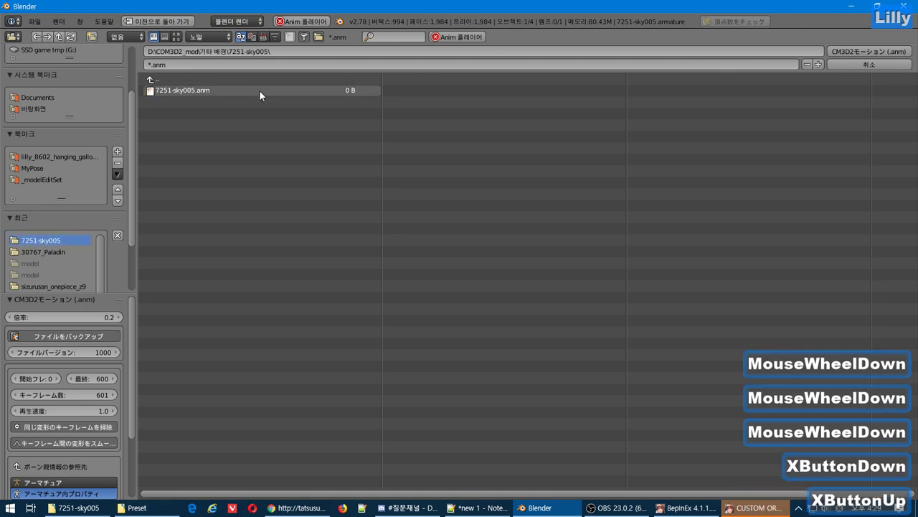
{"action": "left_click", "coordinate": [220, 91]}
{"action": "scroll", "coordinate": [132, 378], "scroll_direction": "down", "scroll_amount": 2}
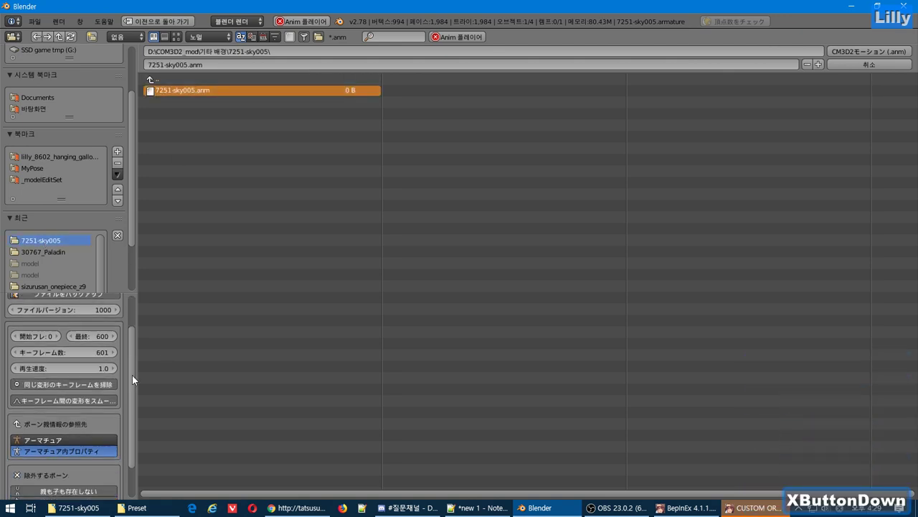
{"action": "scroll", "coordinate": [132, 374], "scroll_direction": "down", "scroll_amount": 2}
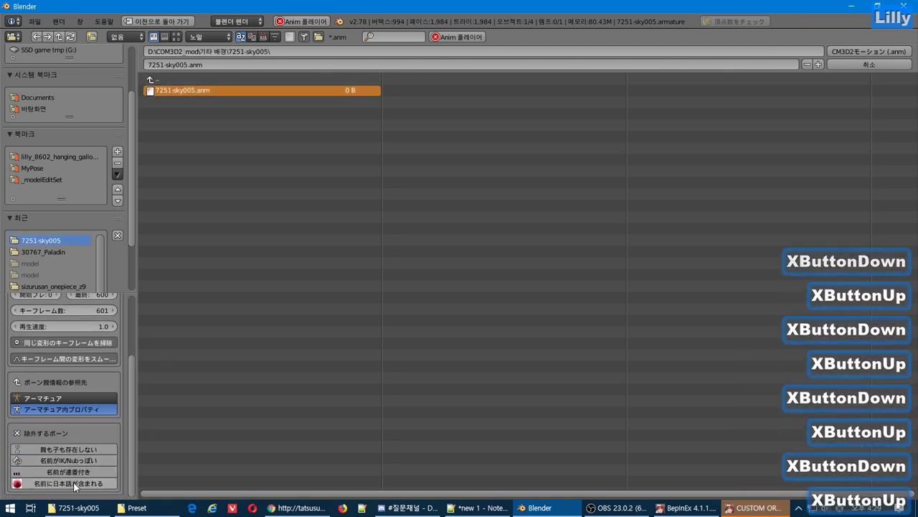
{"action": "left_click", "coordinate": [838, 53]}
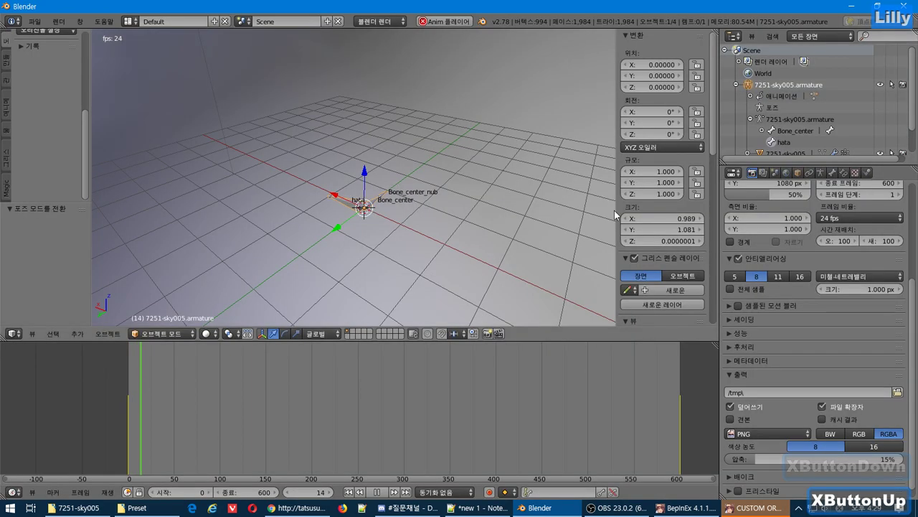
Switch to Notepad++ and add the line "저옵셔들 정체는 뭔지 모르겟으나 저거 체크 되있으면 제대로 저장 안되던;;" at the end of the notes
{"action": "key", "text": "alt+Tab"}
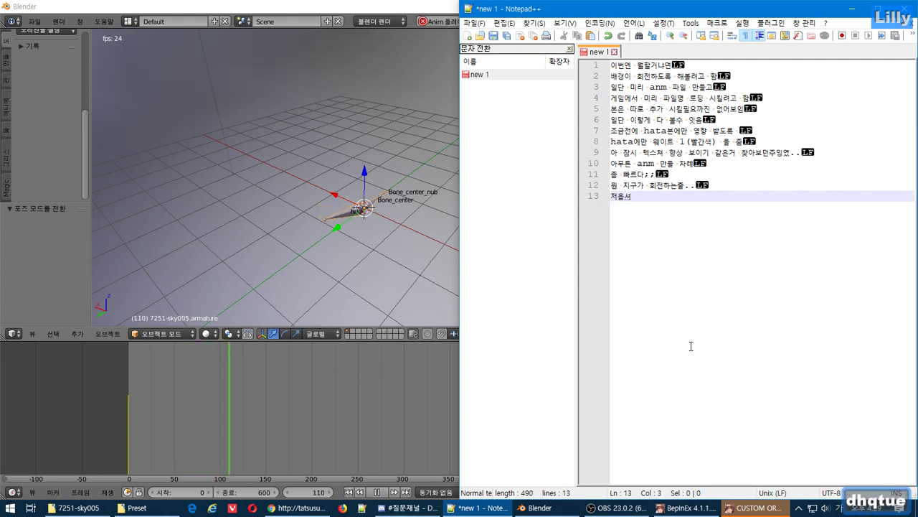
{"action": "type", "text": "는 뭔지 모르"}
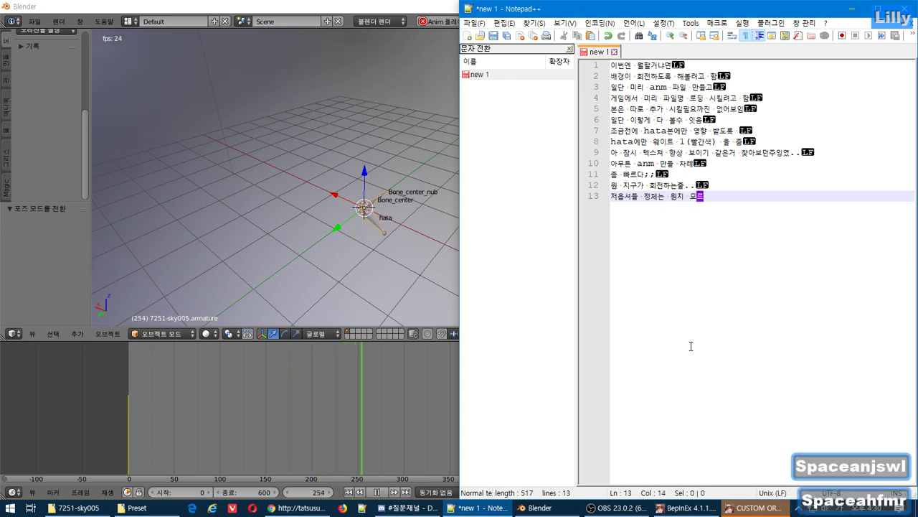
{"action": "type", "text": "것으나 저"}
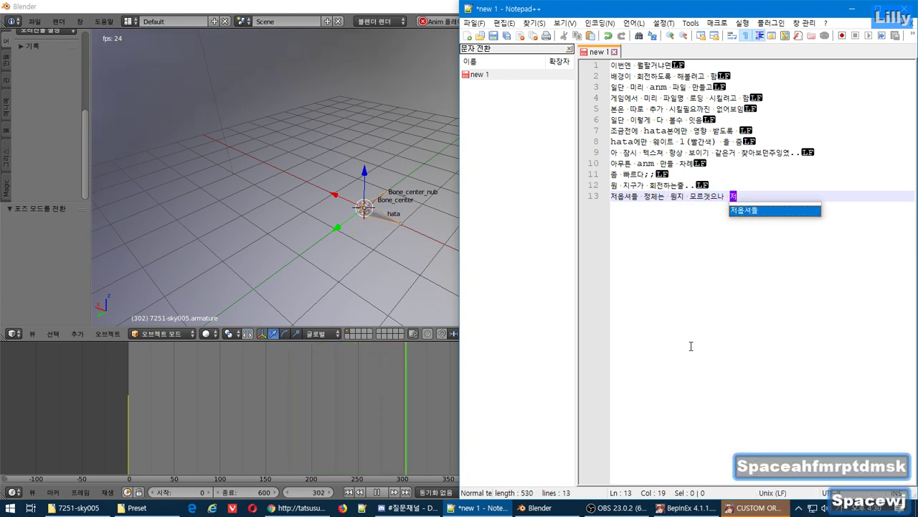
{"action": "type", "text": "거 체크 되있"}
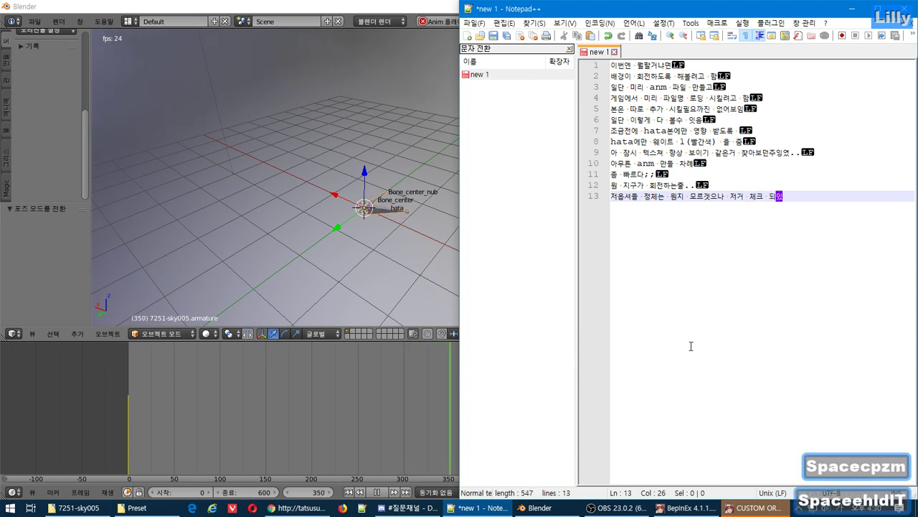
{"action": "type", "text": "으면 제대로"}
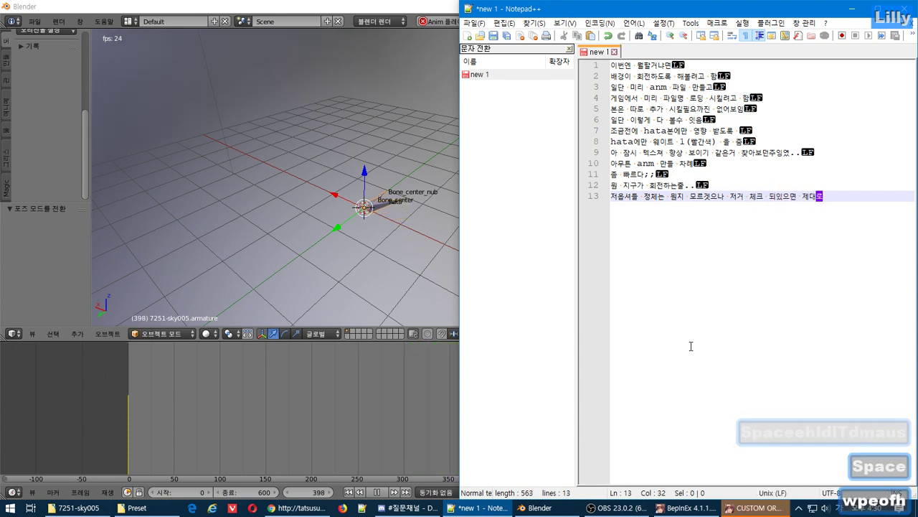
{"action": "type", "text": " 저장 아"}
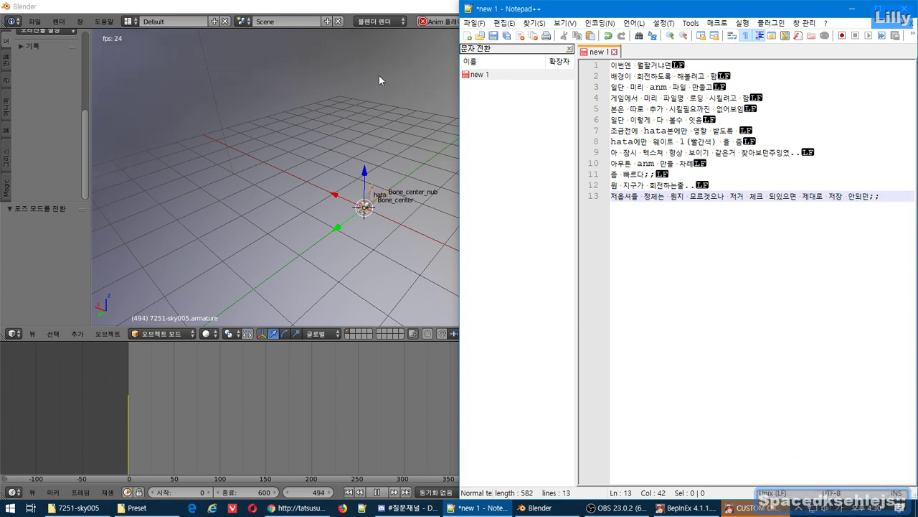
Switch to Custom Order Maid 3D 2 and load the 2019.03.24 08:13 save from page 10
{"action": "key", "text": "alt+Tab"}
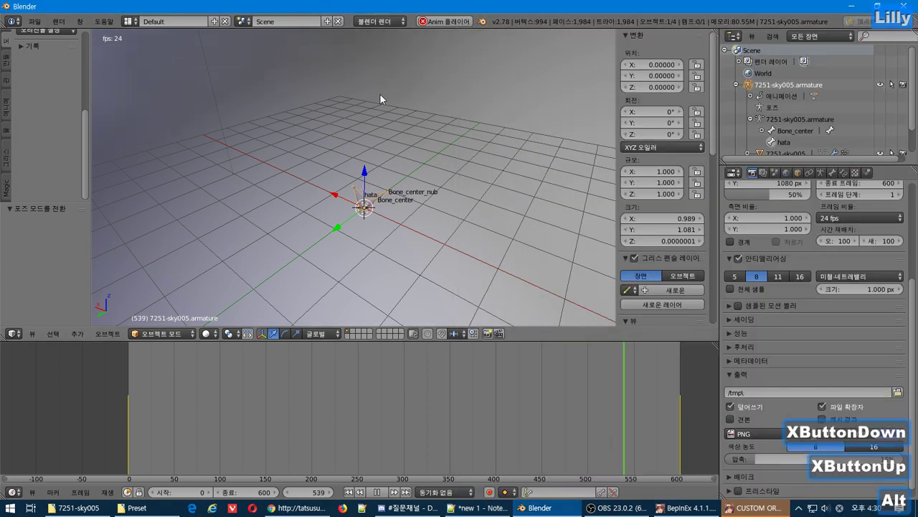
{"action": "left_click", "coordinate": [754, 507]}
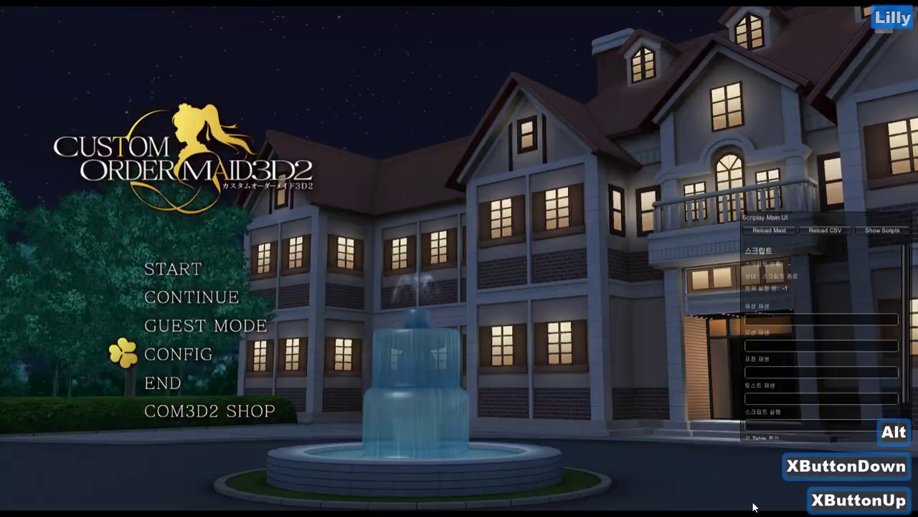
{"action": "left_click", "coordinate": [201, 302]}
{"action": "left_click", "coordinate": [330, 284]}
{"action": "key", "text": "alt"}
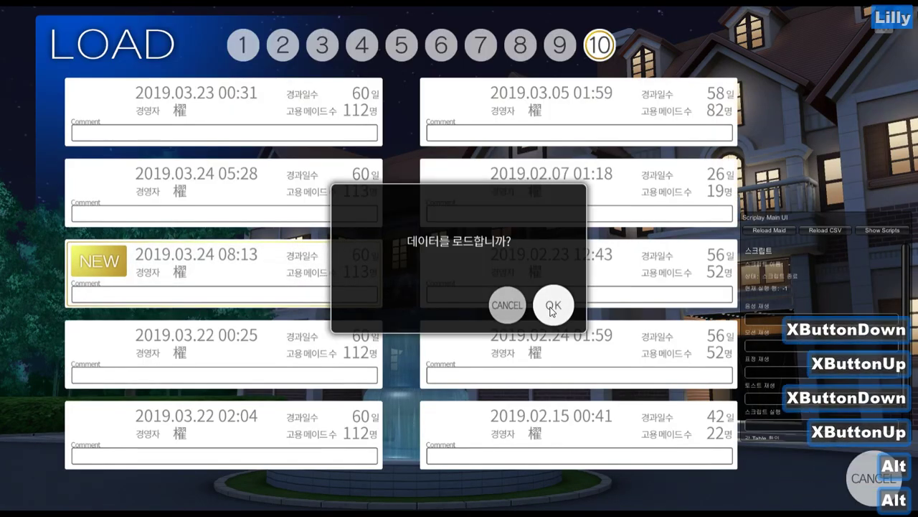
Make the sky mesh active in Blender, then switch to File Explorer and check the exported anm file in the 7251-sky005 folder
{"action": "key", "text": "alt+Tab"}
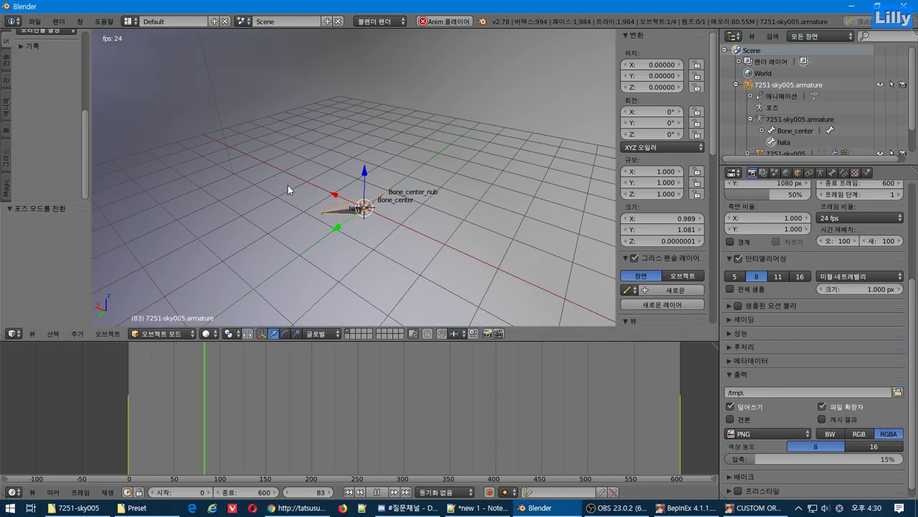
{"action": "middle_click", "coordinate": [230, 284]}
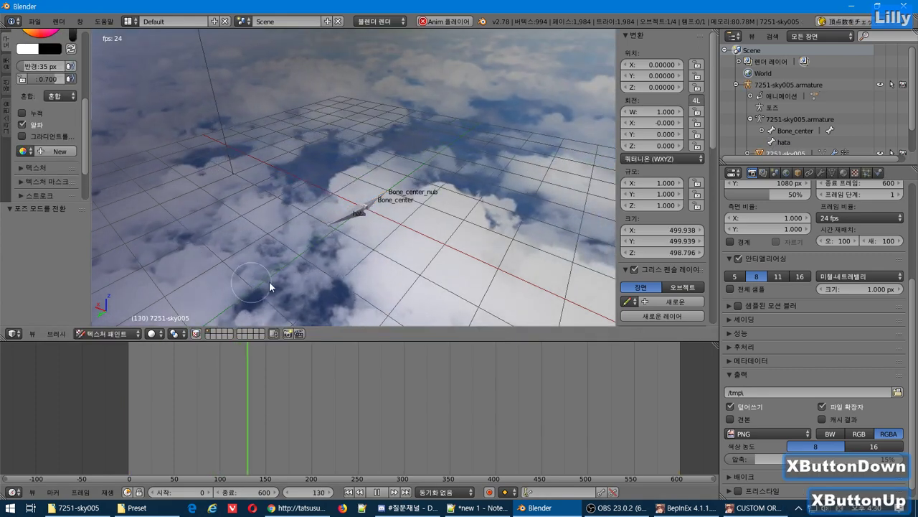
{"action": "left_click", "coordinate": [730, 508]}
{"action": "key", "text": "alt+Tab"}
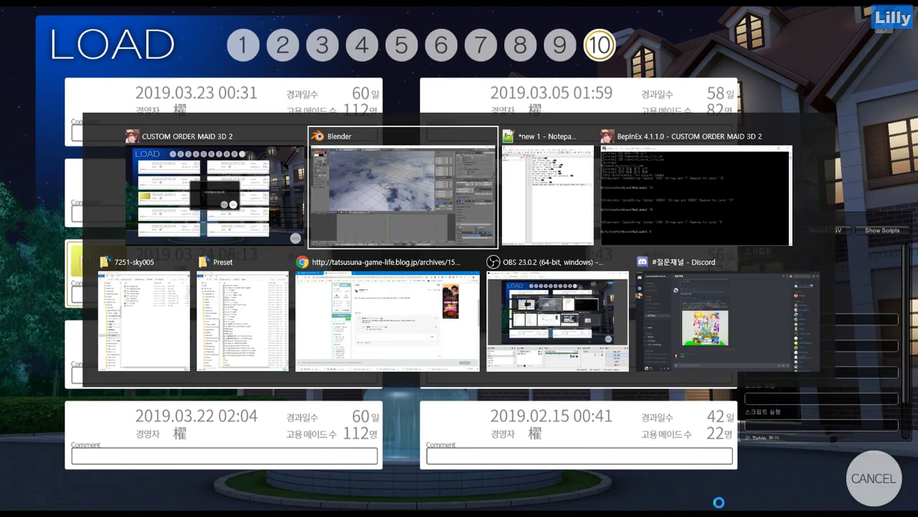
{"action": "left_click", "coordinate": [161, 313]}
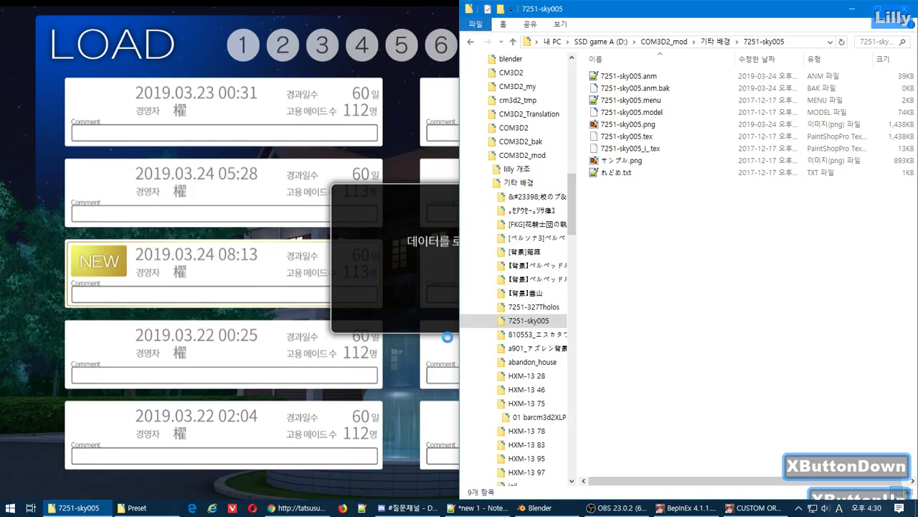
Launch Visual Studio 2017 and open the recent keycastow.sln solution from the KeyCastOW-master repository folder
{"action": "key", "text": "super"}
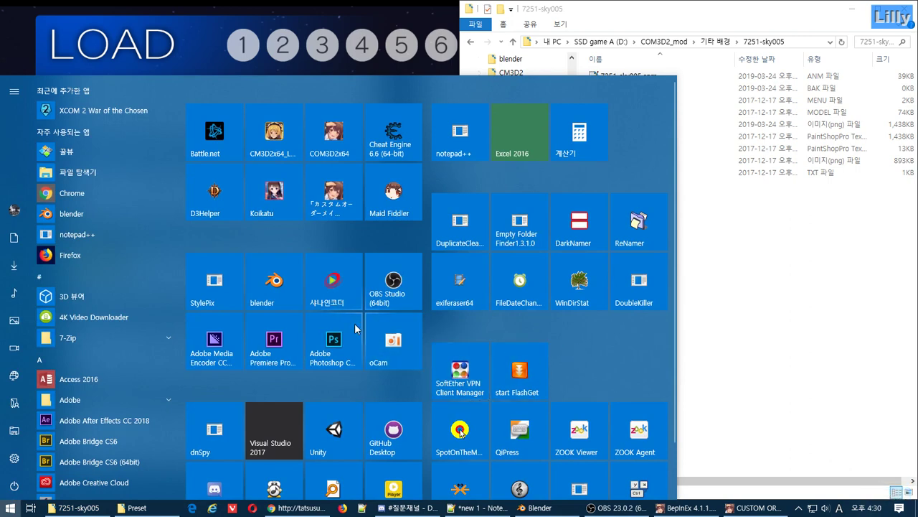
{"action": "scroll", "coordinate": [333, 374], "scroll_direction": "down", "scroll_amount": 3}
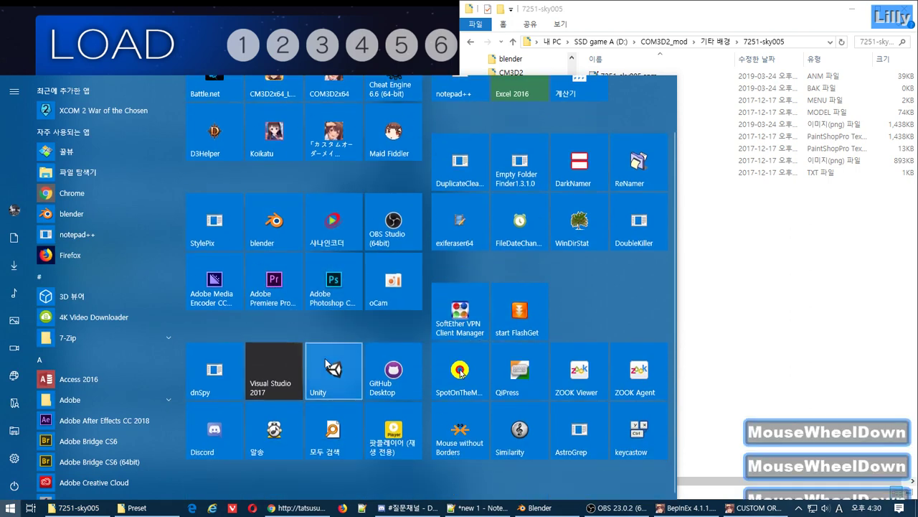
{"action": "left_click", "coordinate": [275, 369]}
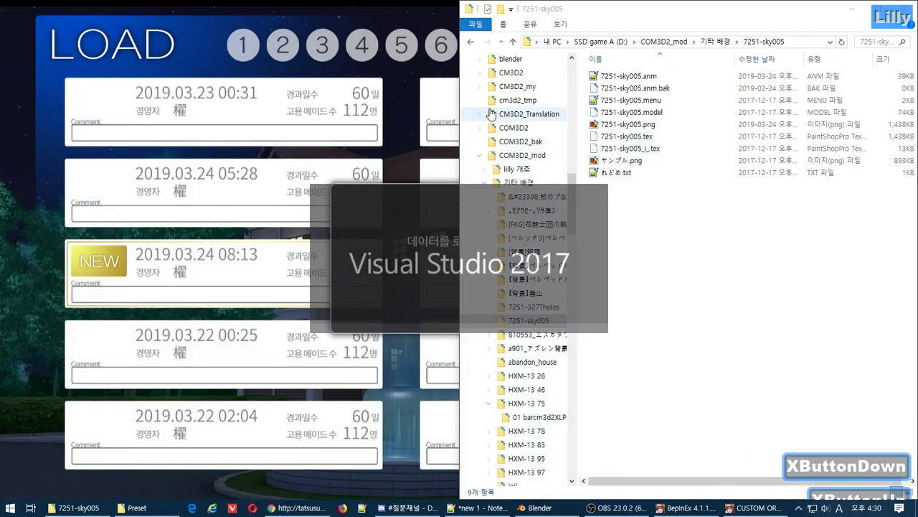
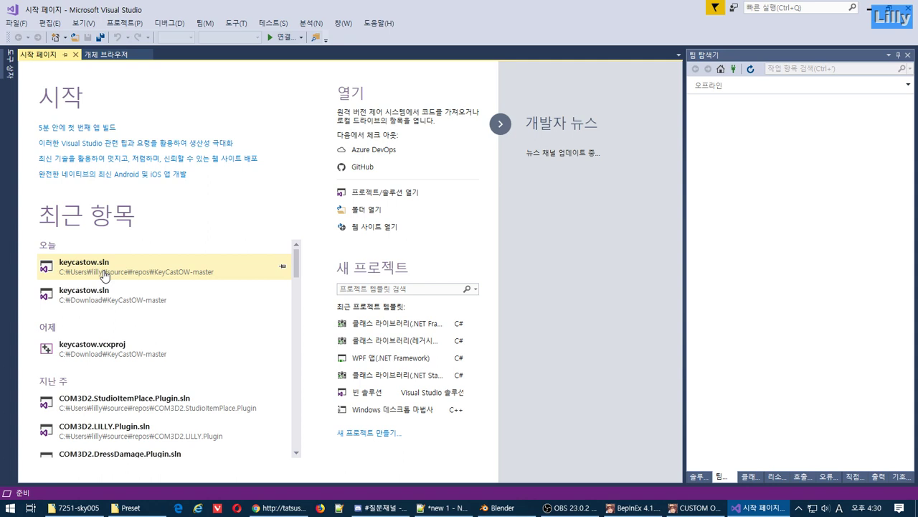
{"action": "left_click", "coordinate": [243, 267]}
{"action": "middle_click", "coordinate": [154, 269]}
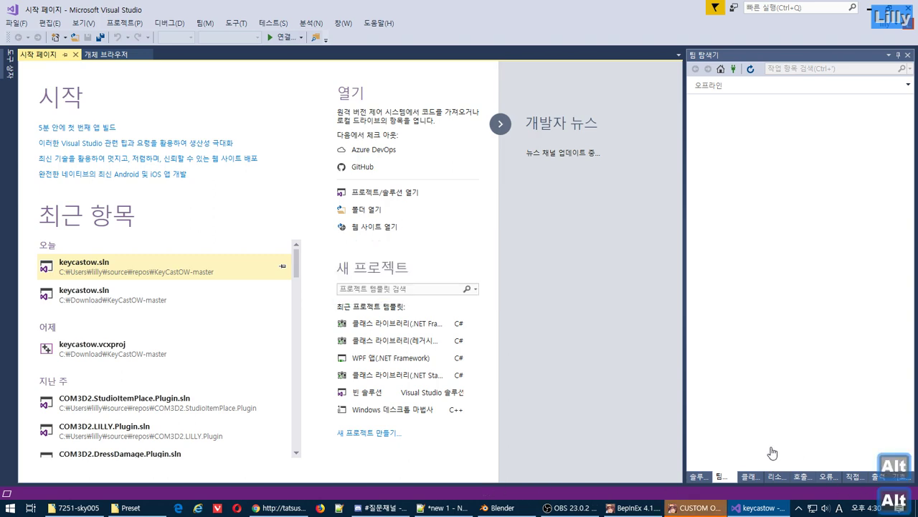
Switch back to Custom Order Maid 3D 2 and look around the office in the loaded save
{"action": "key", "text": "alt+Tab"}
{"action": "key", "text": "alt+Tab"}
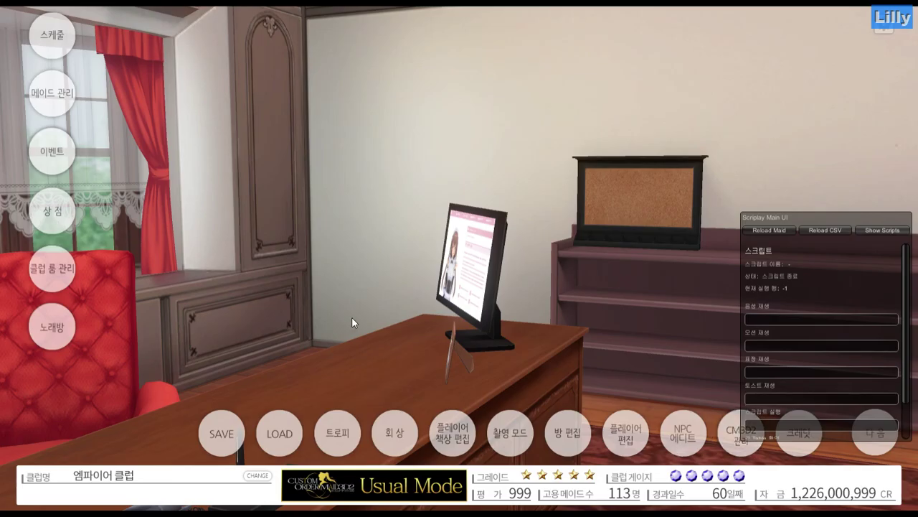
{"action": "right_click_drag", "start_coordinate": [355, 317], "coordinate": [400, 334]}
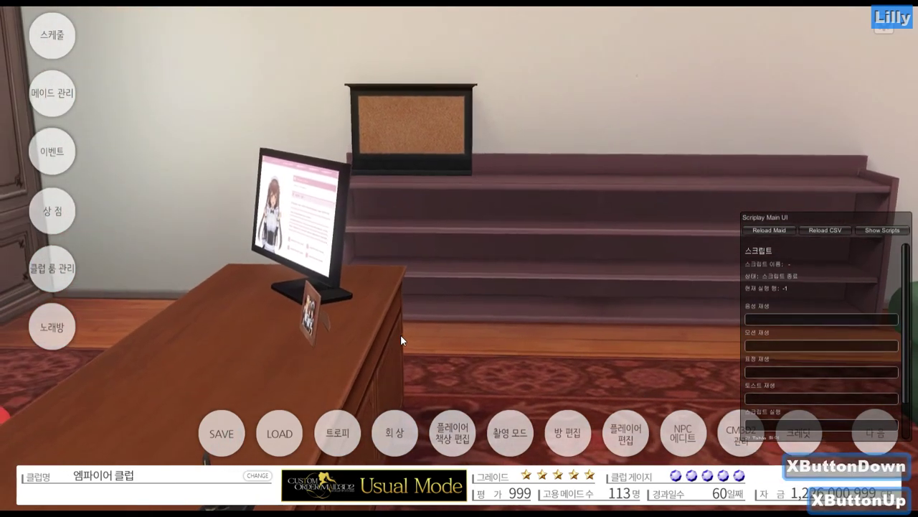
Start a new empty line at the end of the Notepad++ notes and return to Custom Order Maid 3D 2
{"action": "key", "text": "alt+Tab"}
{"action": "left_click", "coordinate": [786, 200]}
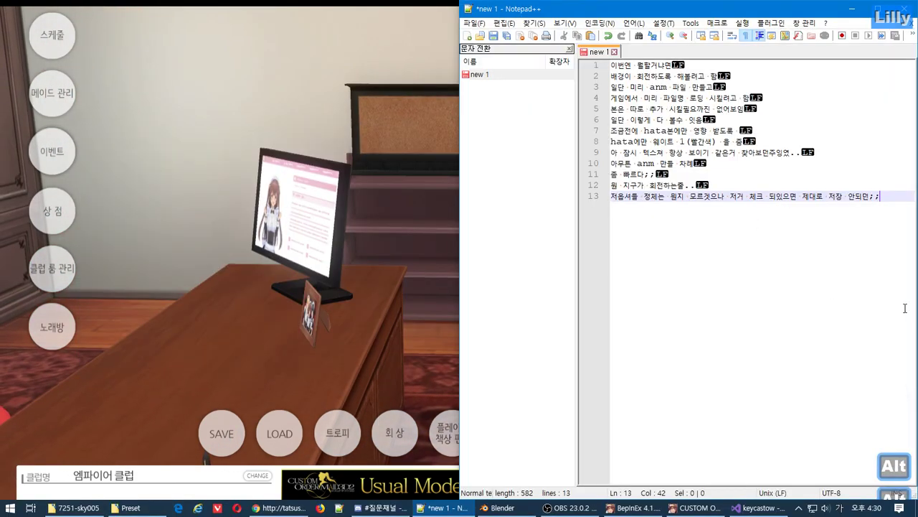
{"action": "key", "text": "Return"}
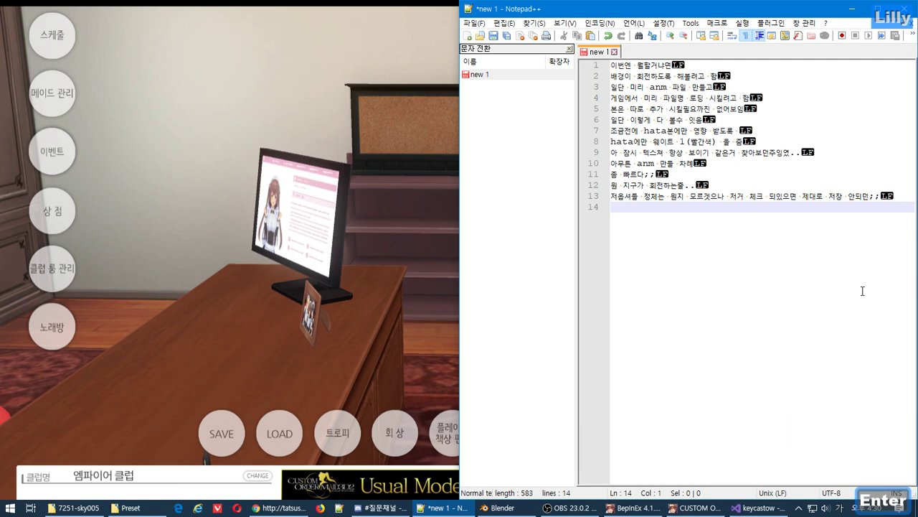
{"action": "left_click", "coordinate": [333, 355]}
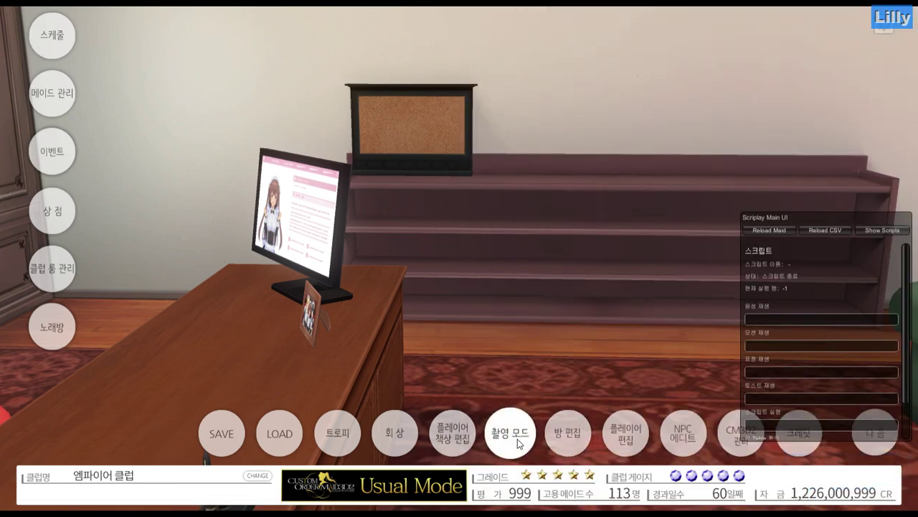
Launch the maid scene mode in the game, then note "아 menu 추가 해줘야함" on a line in Notepad++ and start a new line
{"action": "key", "text": "F7"}
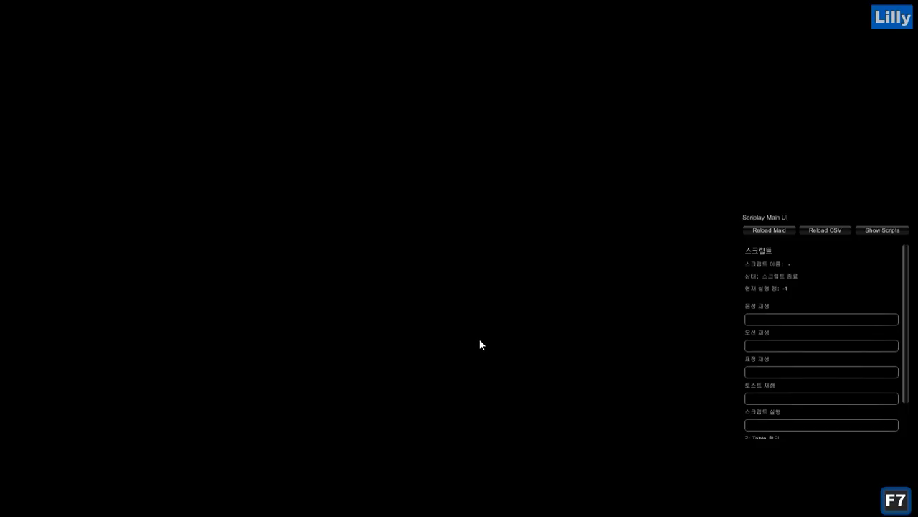
{"action": "key", "text": "alt+Tab"}
{"action": "type", "text": "아 "}
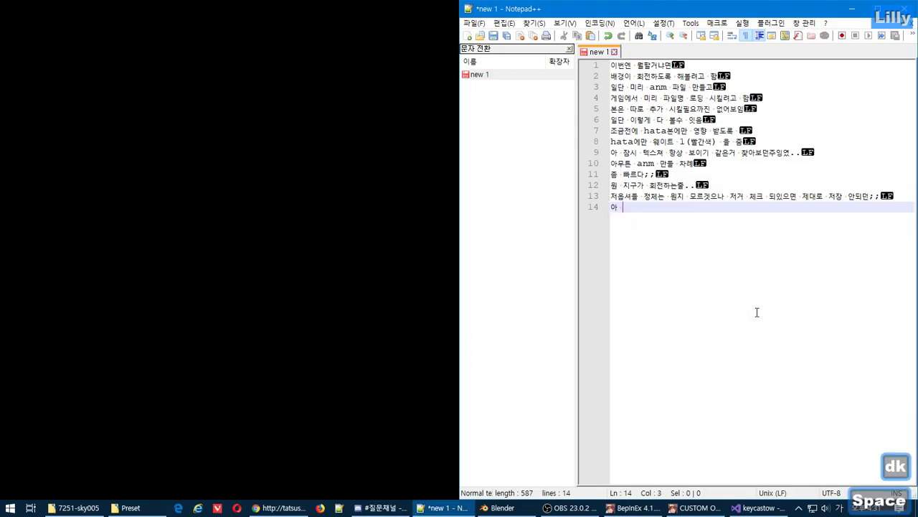
{"action": "type", "text": "menu"}
{"action": "key", "text": "Hangul"}
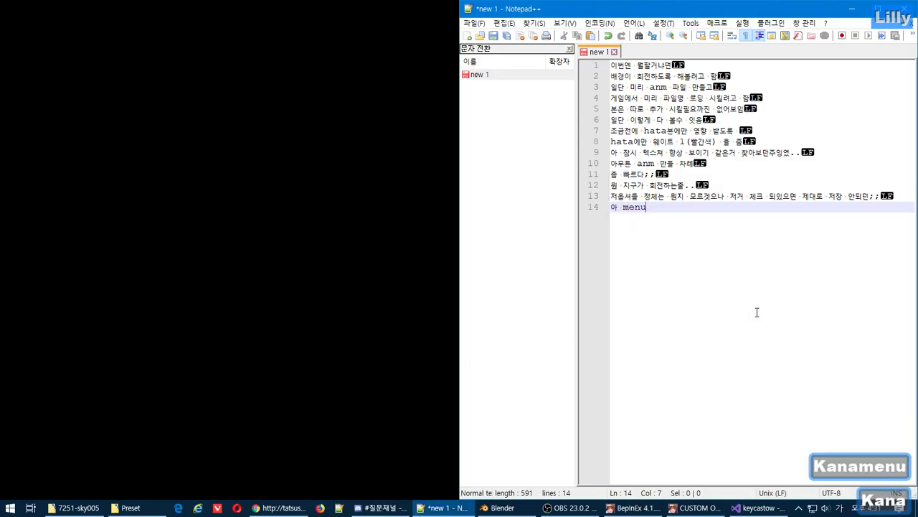
{"action": "type", "text": "추가 해줘야함"}
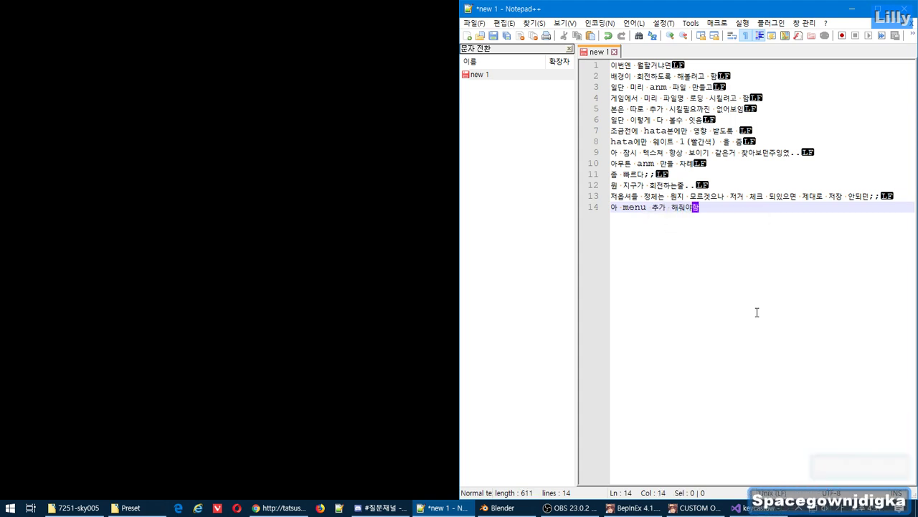
{"action": "key", "text": "Return"}
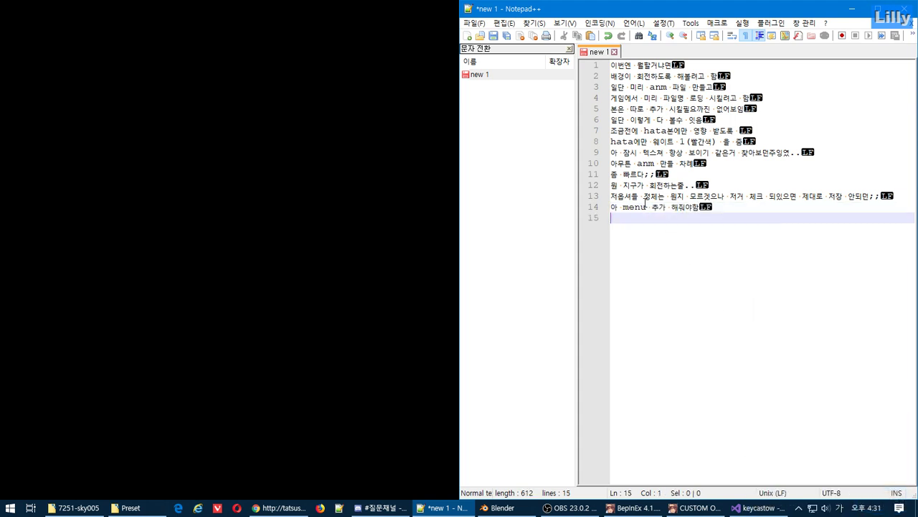
Insert "에 anm" after "menu" in the last note so it reads "아 menu에 anm 추가 해줘야함"
{"action": "left_click", "coordinate": [645, 204]}
{"action": "type", "text": "에"}
{"action": "key", "text": "Hangul"}
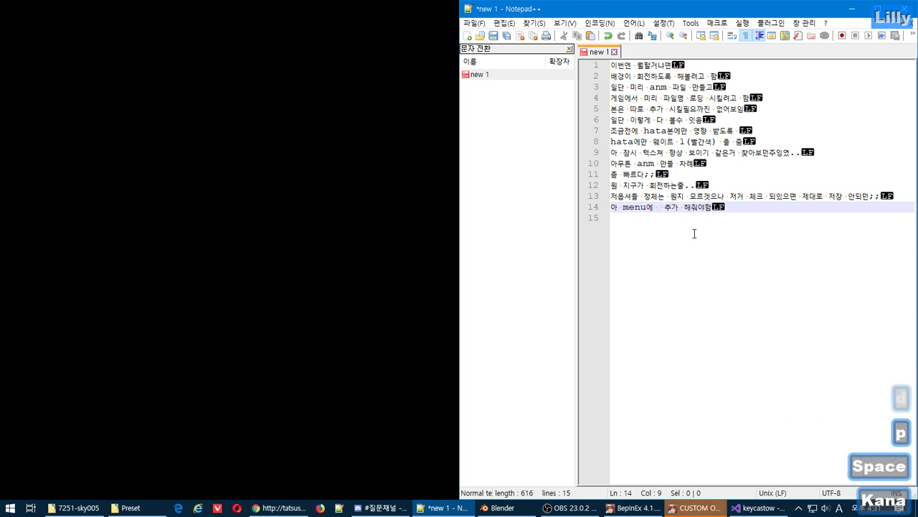
{"action": "type", "text": "anm"}
{"action": "left_click", "coordinate": [716, 281]}
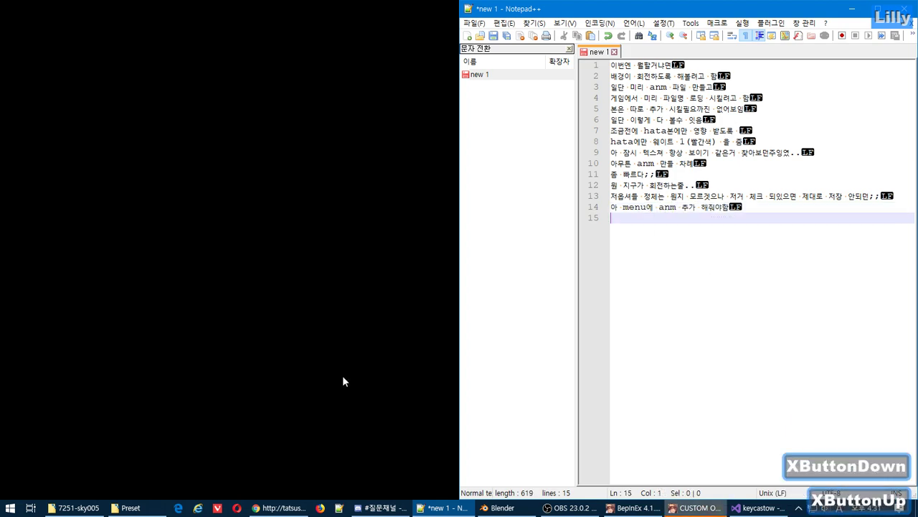
In File Explorer, convert 7251-sky005.menu to text with the [CM3D2]menu←→txt変換.exe converter from the _CM3D2_Toolkit_PR2 folder
{"action": "left_click", "coordinate": [72, 507]}
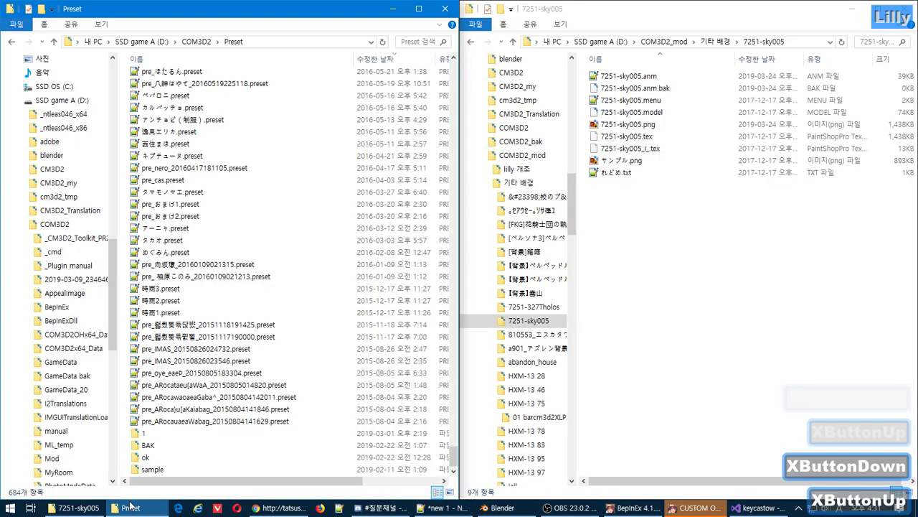
{"action": "left_click", "coordinate": [125, 507]}
{"action": "left_click", "coordinate": [75, 237]}
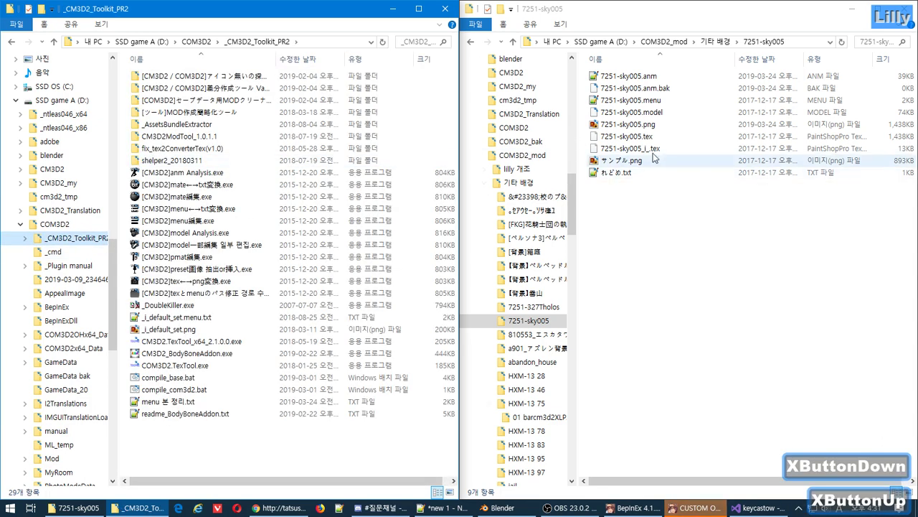
{"action": "left_click_drag", "start_coordinate": [622, 101], "coordinate": [338, 208]}
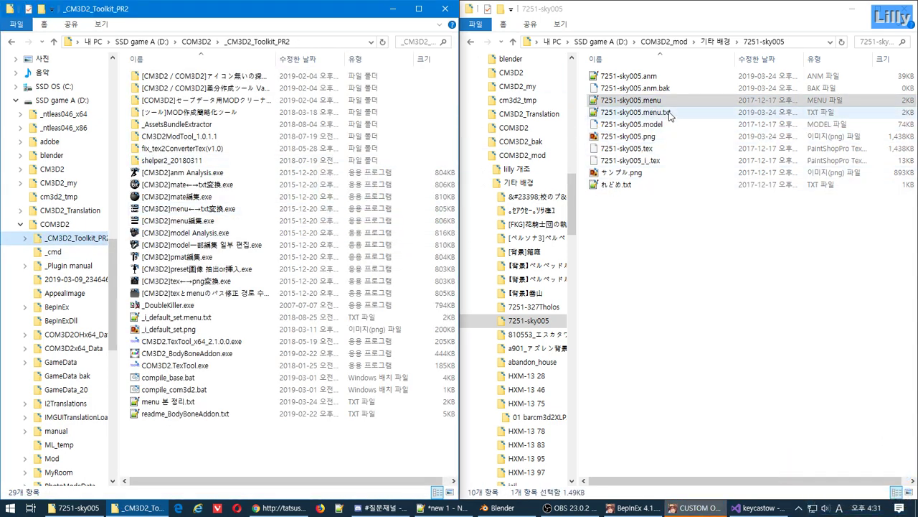
Open the converted 7251-sky005.menu.txt in a smaller Notepad++ window and go to the end of the file
{"action": "double_click", "coordinate": [670, 114]}
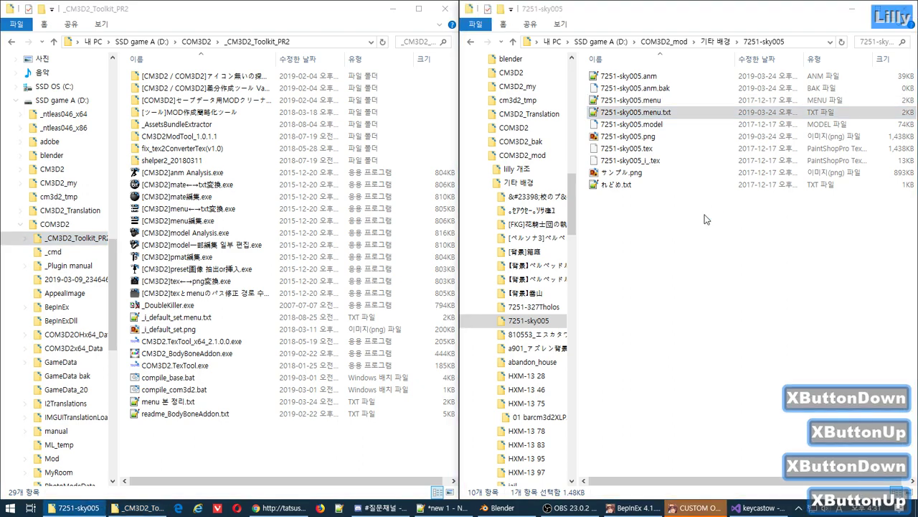
{"action": "key", "text": "super+Down"}
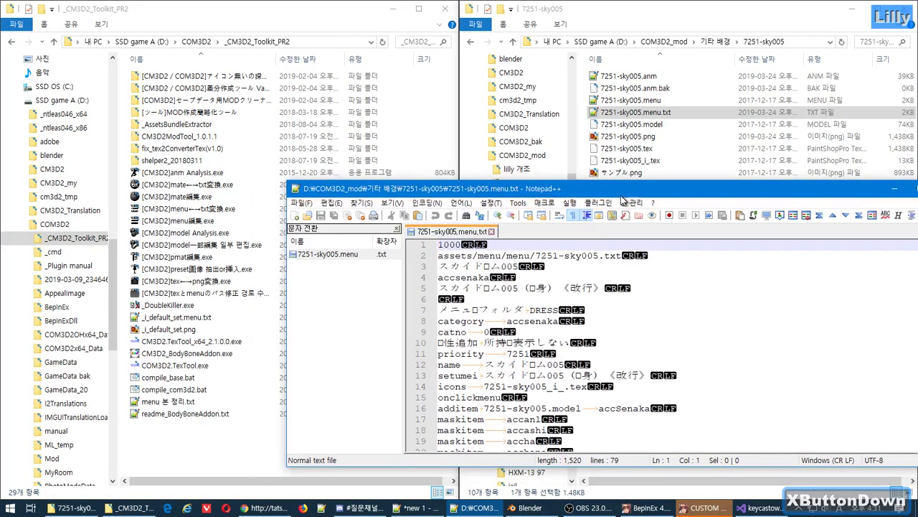
{"action": "left_click", "coordinate": [565, 383]}
{"action": "scroll", "coordinate": [567, 387], "scroll_direction": "down", "scroll_amount": 4}
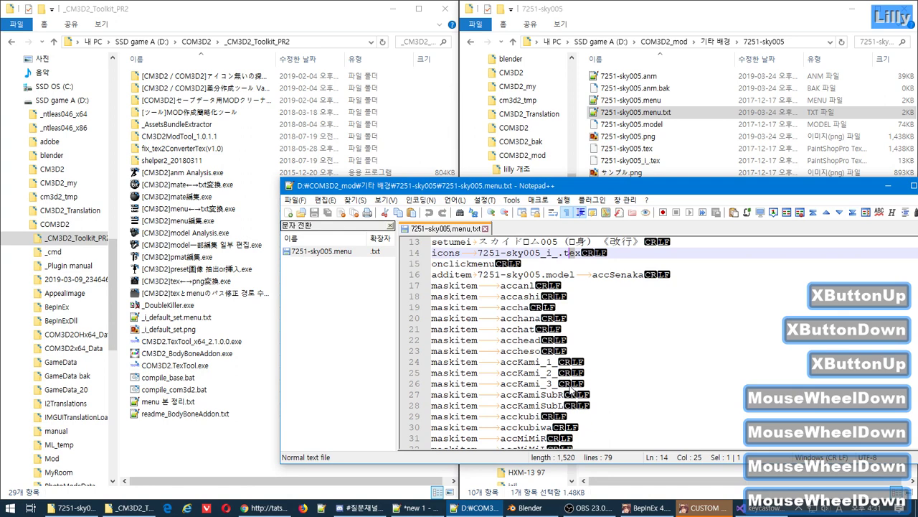
{"action": "scroll", "coordinate": [567, 395], "scroll_direction": "down", "scroll_amount": 16}
{"action": "key", "text": "ctrl+End"}
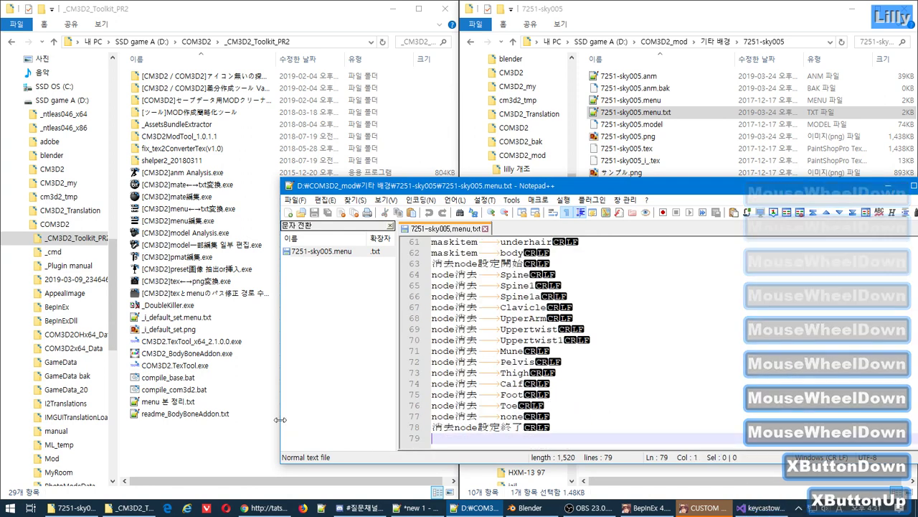
Copy the "anime accSenaka bba37prop002_z1 loop" line from menu 본 정리.txt to the empty last line of 7251-sky005.menu.txt
{"action": "double_click", "coordinate": [173, 406]}
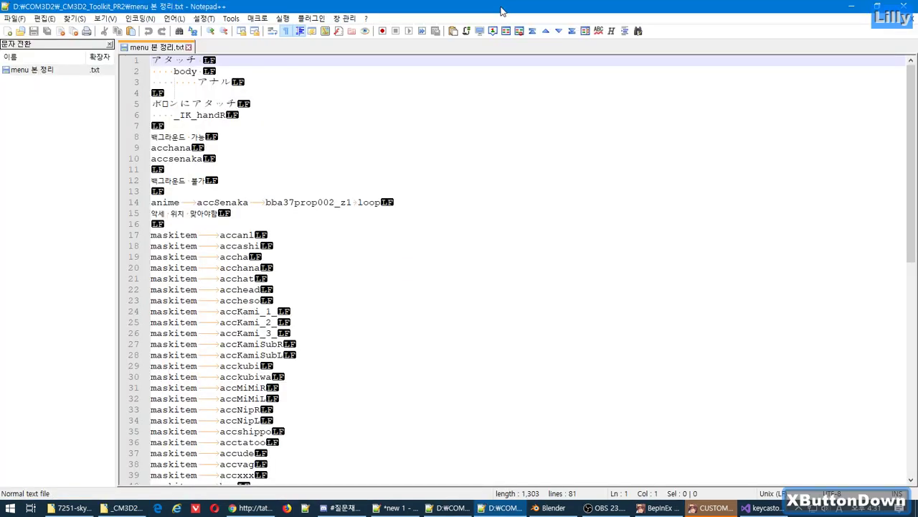
{"action": "key", "text": "super+Left"}
{"action": "left_click", "coordinate": [435, 272]}
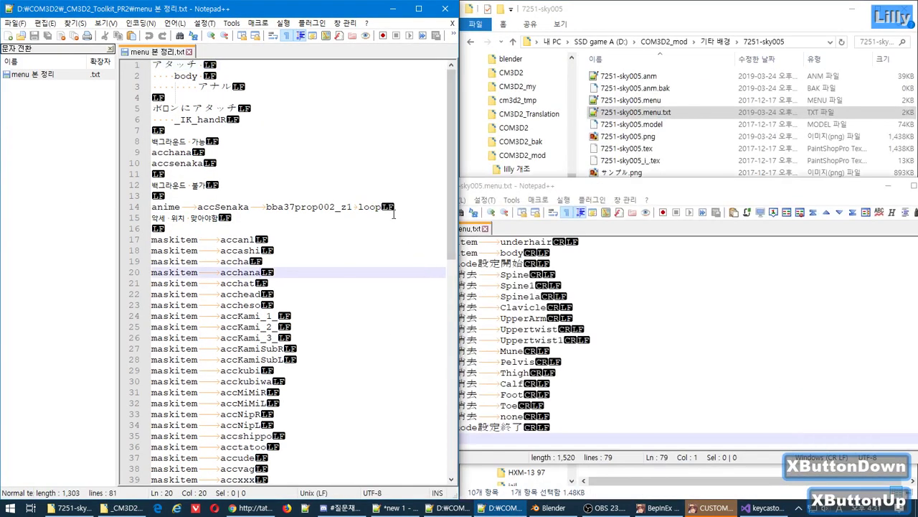
{"action": "left_click_drag", "start_coordinate": [396, 208], "coordinate": [177, 216]}
{"action": "key", "text": "ctrl+c"}
{"action": "left_click", "coordinate": [552, 434]}
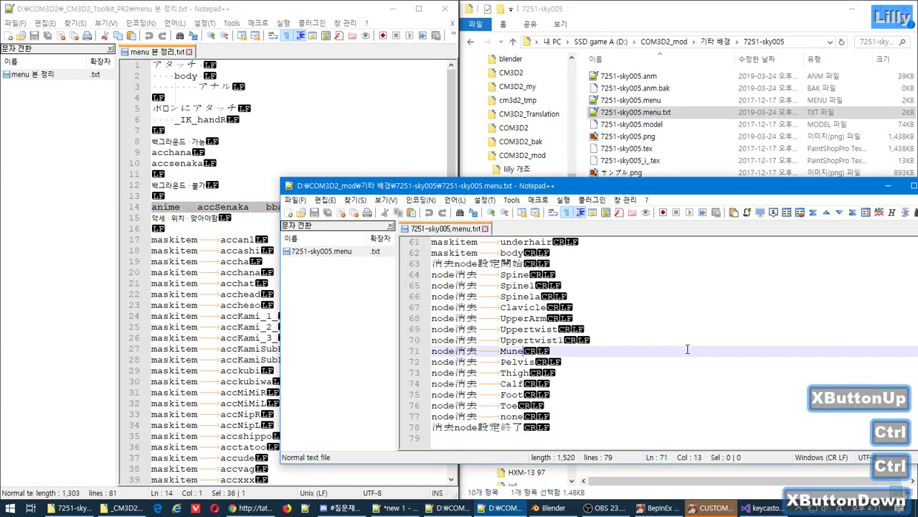
{"action": "scroll", "coordinate": [552, 434], "scroll_direction": "down", "scroll_amount": 2}
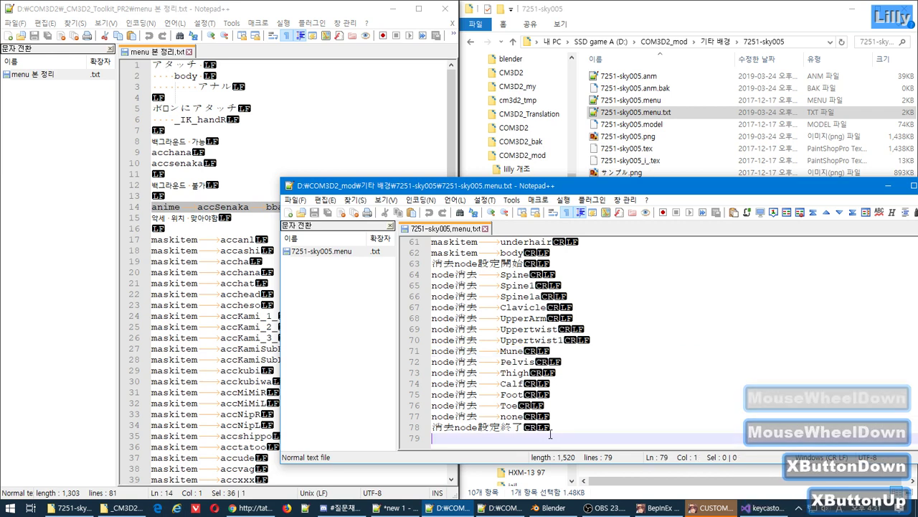
{"action": "key", "text": "ctrl+v"}
Compare the anime line's accSenaka slot with the additem line, then replace its animation name bba37prop002_z1 with 7251-sky005
{"action": "key", "text": "super+shift+Up"}
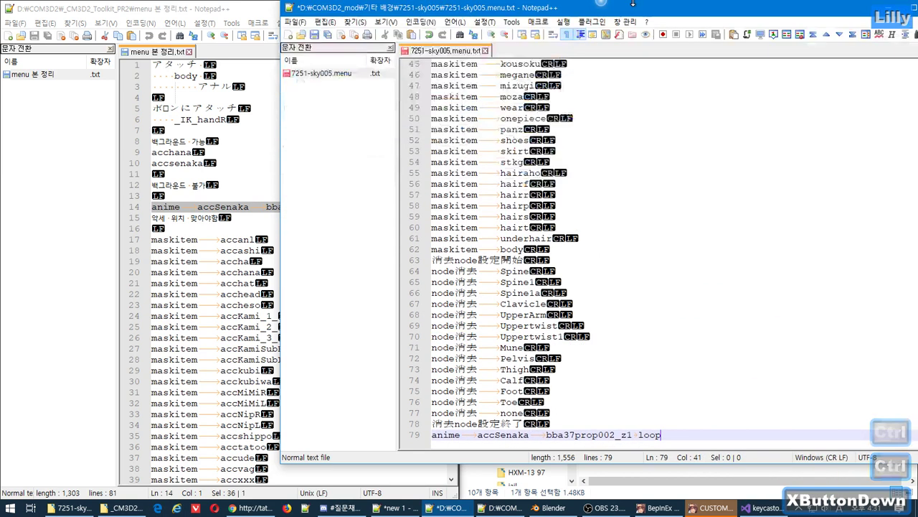
{"action": "scroll", "coordinate": [615, 364], "scroll_direction": "up", "scroll_amount": 12}
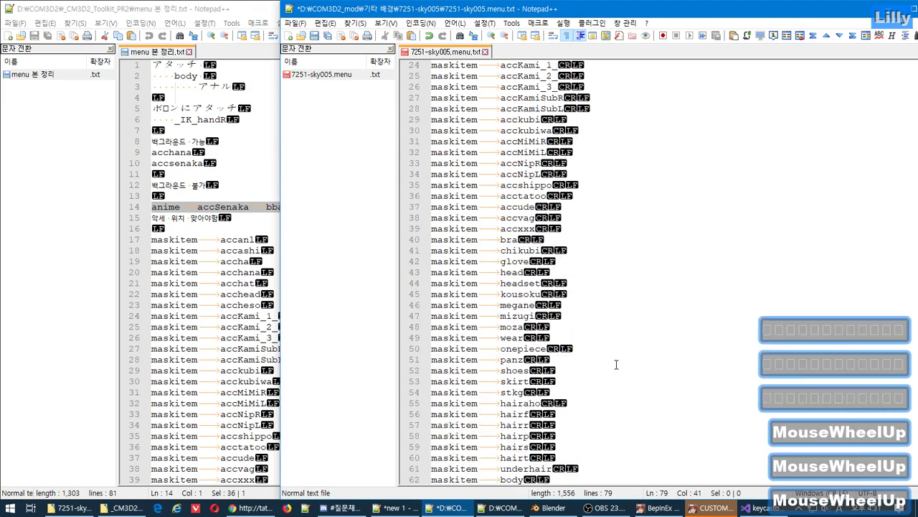
{"action": "double_click", "coordinate": [617, 174]}
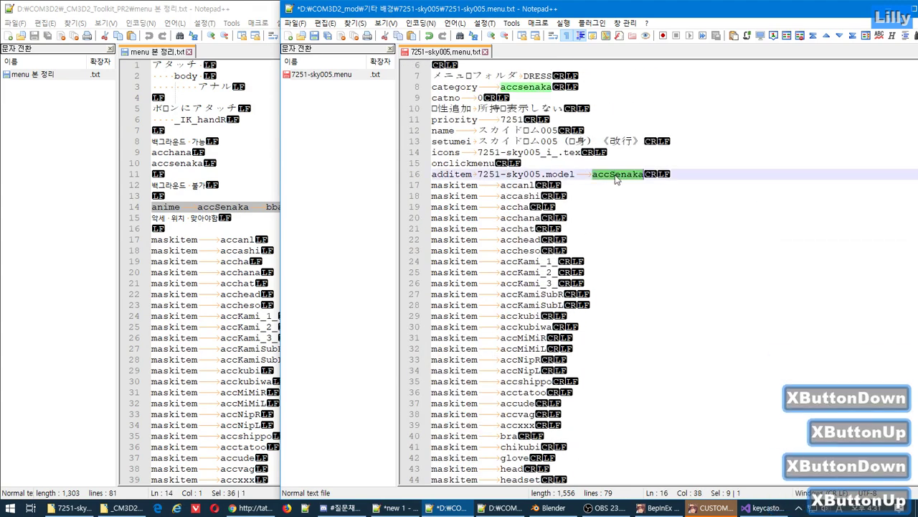
{"action": "scroll", "coordinate": [617, 182], "scroll_direction": "down", "scroll_amount": 12}
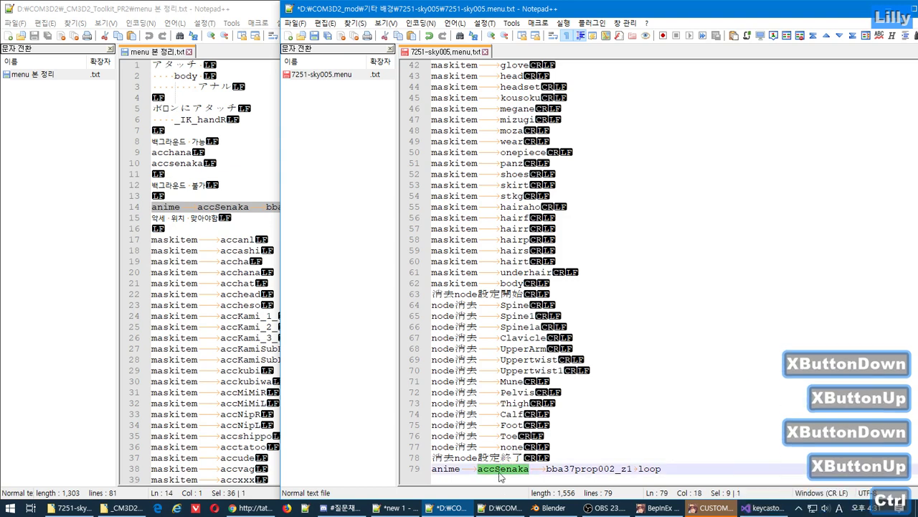
{"action": "left_click", "coordinate": [546, 468]}
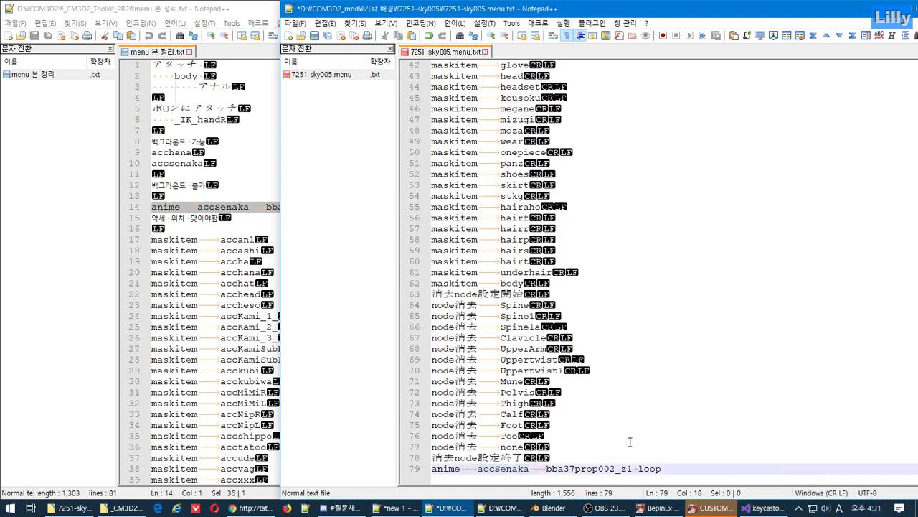
{"action": "key", "text": "super+Left"}
{"action": "key", "text": "super+Left"}
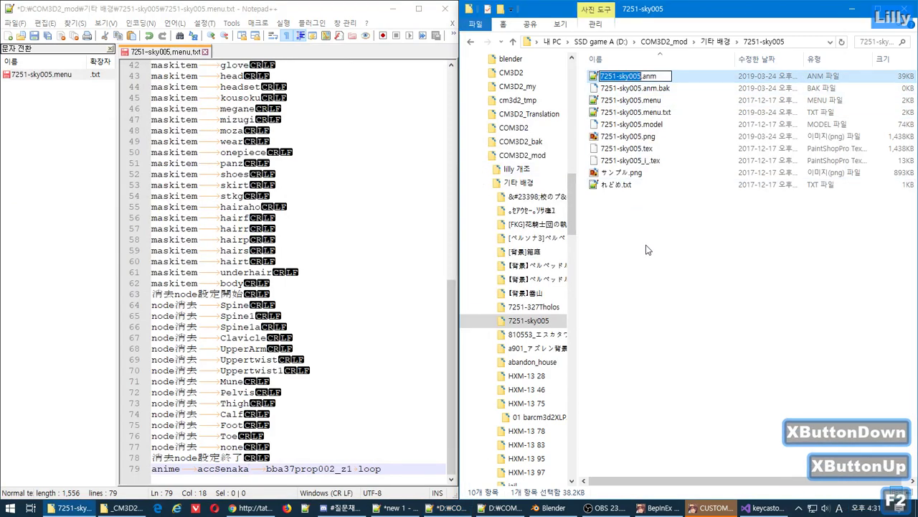
{"action": "left_click", "coordinate": [318, 468]}
{"action": "double_click", "coordinate": [319, 468]}
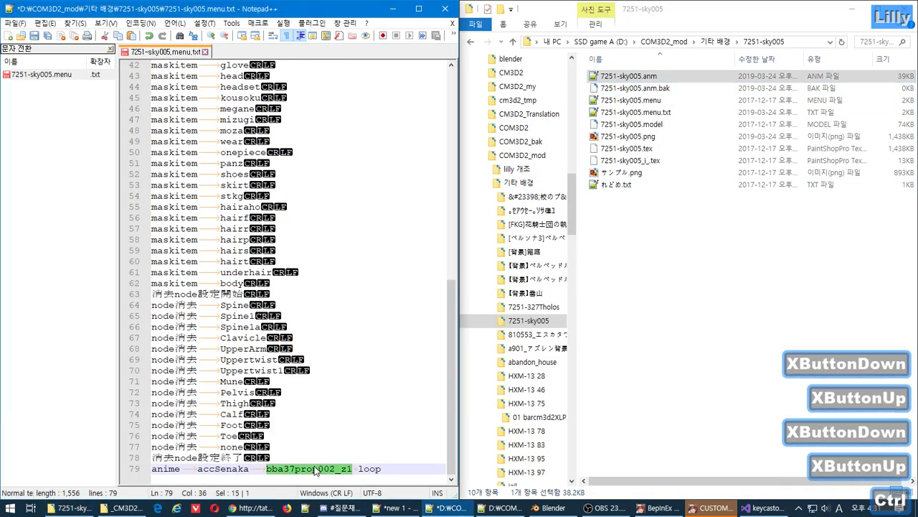
{"action": "type", "text": "7251-sky005"}
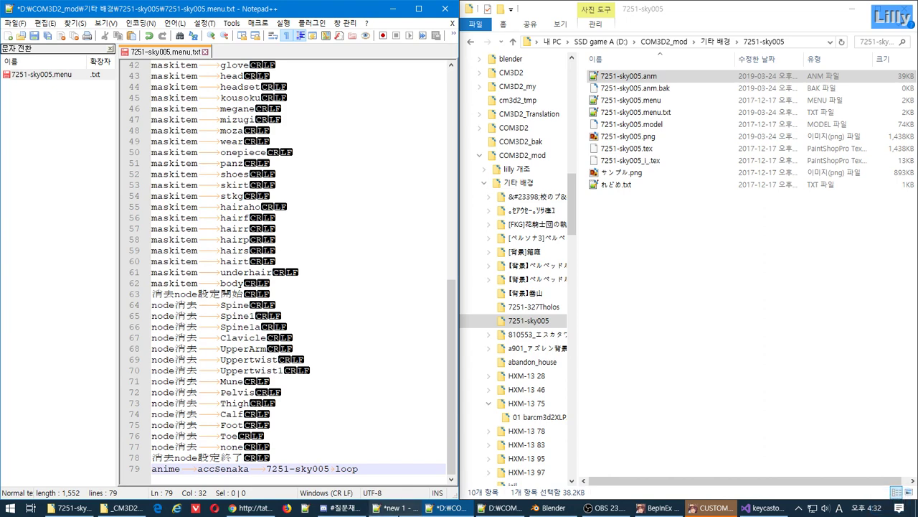
Add the note "파일명만 써주면 됨." on the empty last line of the new 1 document
{"action": "left_click", "coordinate": [396, 507]}
{"action": "type", "text": "vkdlf"}
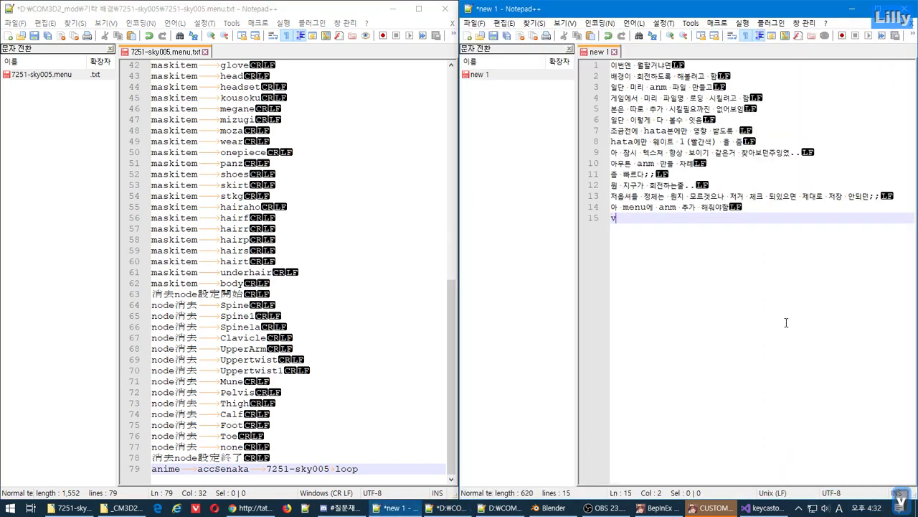
{"action": "key", "text": "Insert"}
{"action": "key", "text": "BackSpace"}
{"action": "key", "text": "BackSpace"}
{"action": "key", "text": "BackSpace"}
{"action": "key", "text": "BackSpace"}
{"action": "key", "text": "BackSpace"}
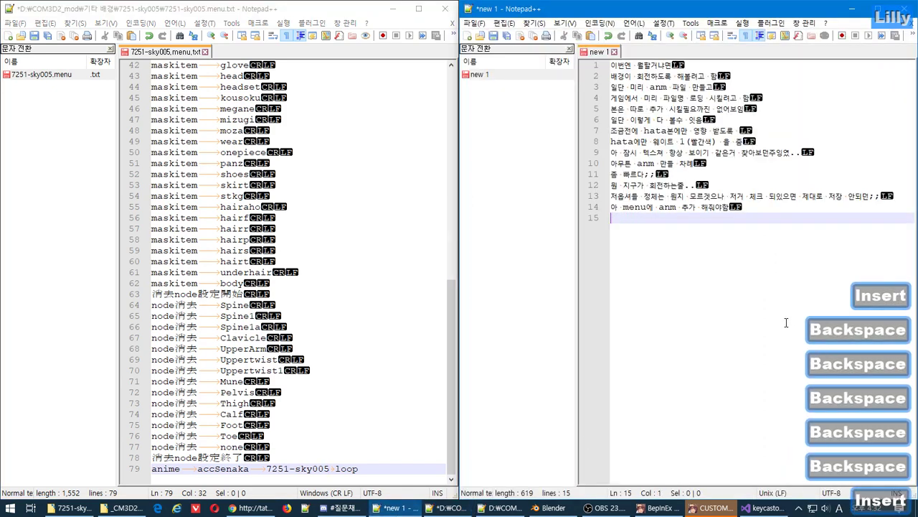
{"action": "key", "text": "Hangul"}
{"action": "type", "text": "파일명만 "}
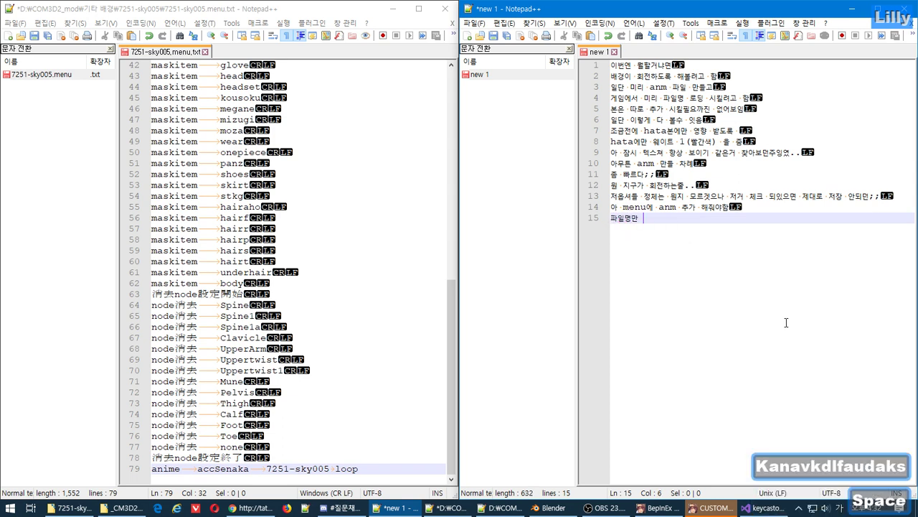
{"action": "type", "text": "써주며ㄴ 됨."}
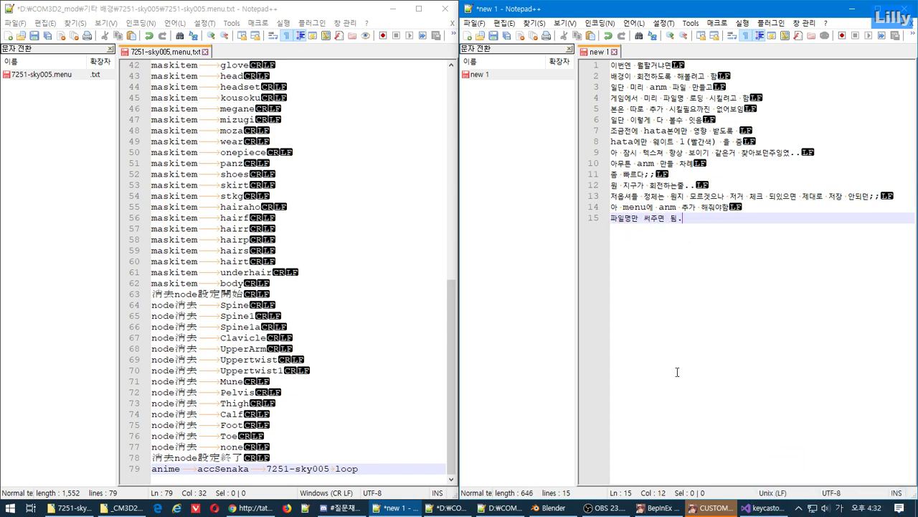
Save 7251-sky005.menu.txt and minimize the windows covering the game, keeping the notes window open
{"action": "left_click_drag", "start_coordinate": [452, 368], "coordinate": [467, 404]}
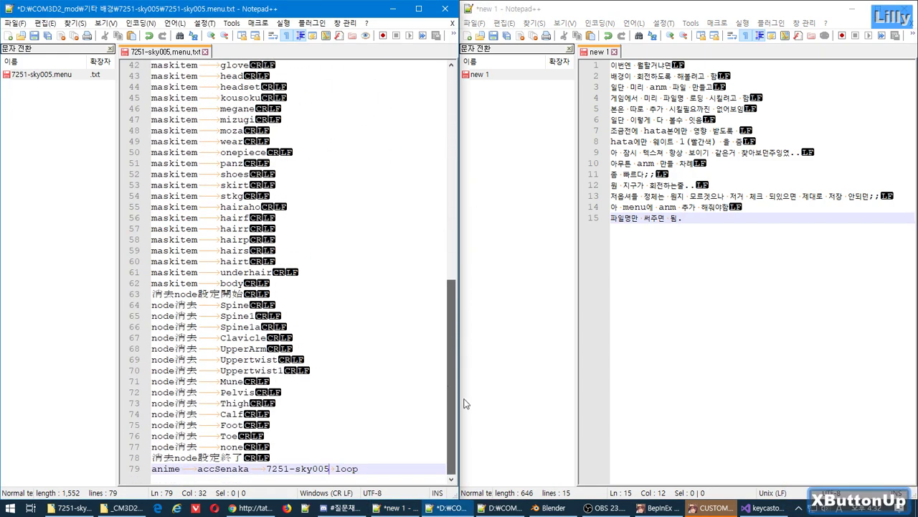
{"action": "left_click", "coordinate": [286, 261]}
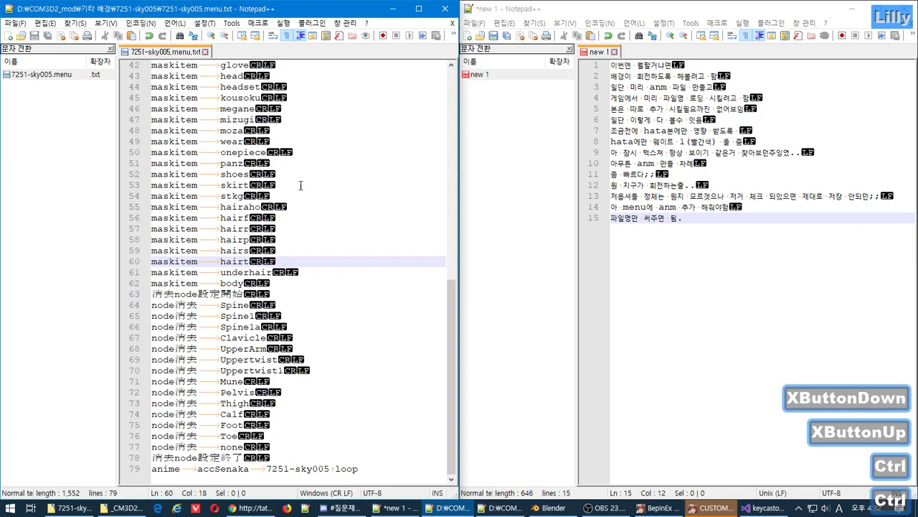
{"action": "left_click", "coordinate": [392, 10]}
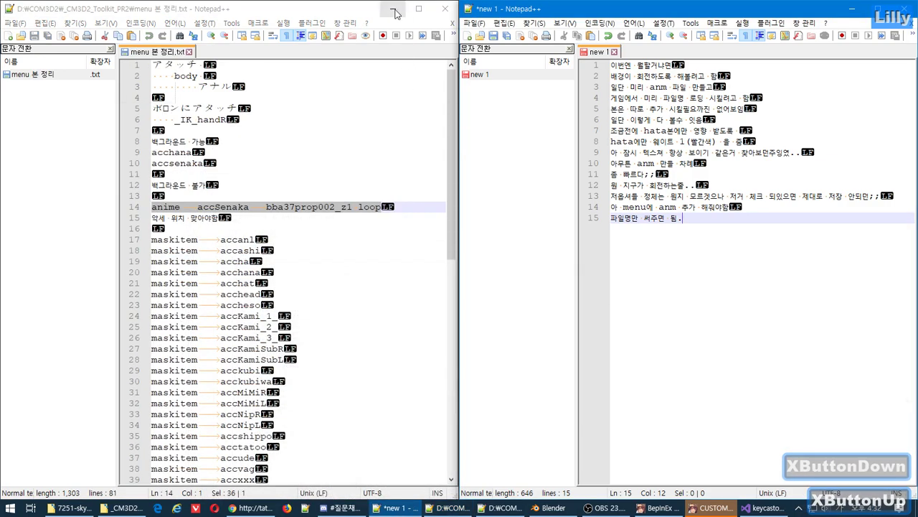
{"action": "left_click", "coordinate": [393, 11]}
{"action": "left_click", "coordinate": [393, 10]}
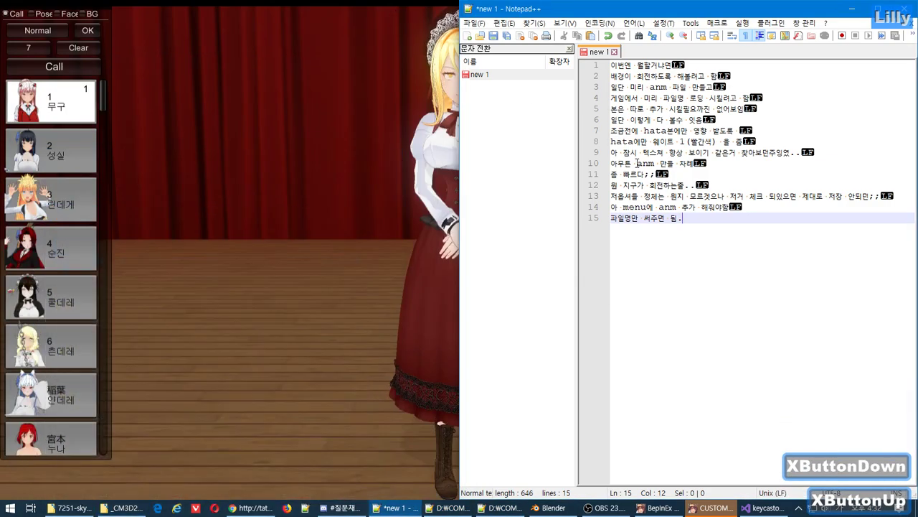
Prefix the last note line in new 1 with "anm" so it reads "anm파일명만 써주면 됨."
{"action": "key", "text": "Home"}
{"action": "type", "text": "ㅁ"}
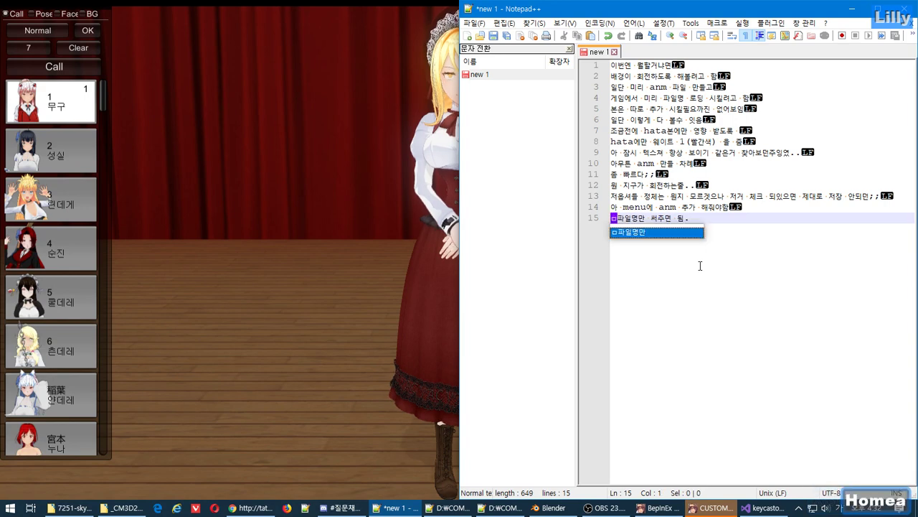
{"action": "key", "text": "BackSpace"}
{"action": "key", "text": "Hangul"}
{"action": "type", "text": "anm"}
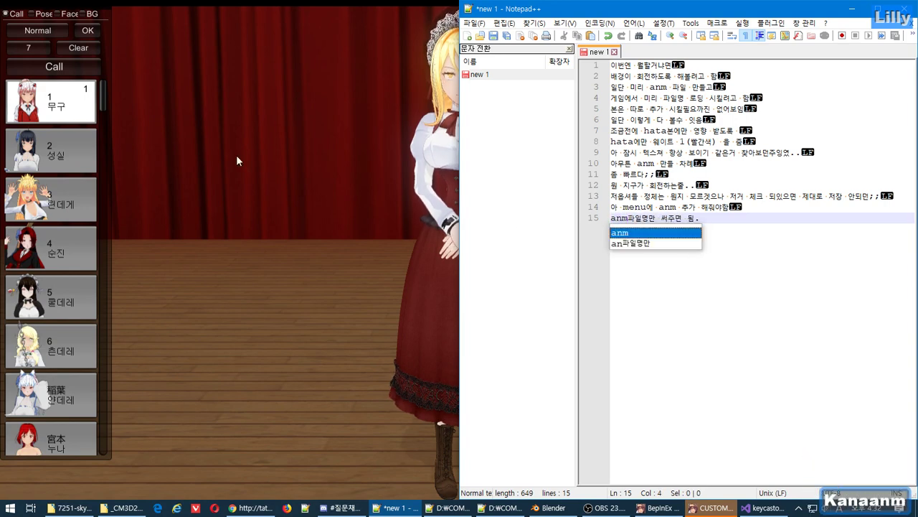
Switch to Custom Order Maid 3D 2 and choose the Back category for Clothes Accessory in the BG2 settings
{"action": "left_click", "coordinate": [92, 16]}
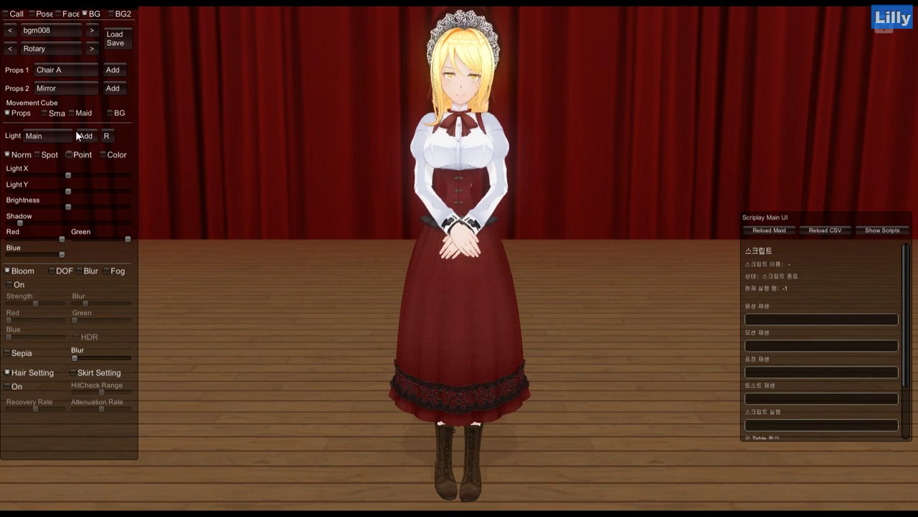
{"action": "left_click", "coordinate": [80, 89]}
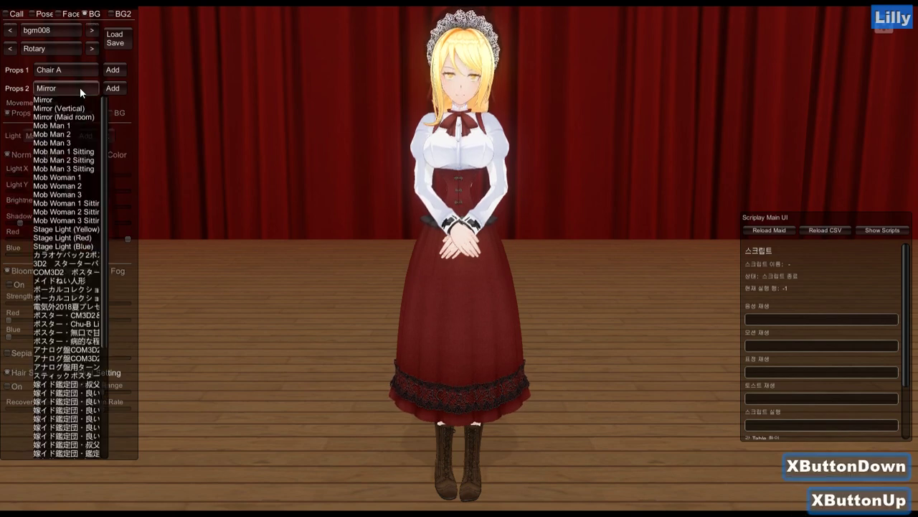
{"action": "left_click", "coordinate": [79, 89]}
{"action": "left_click", "coordinate": [117, 14]}
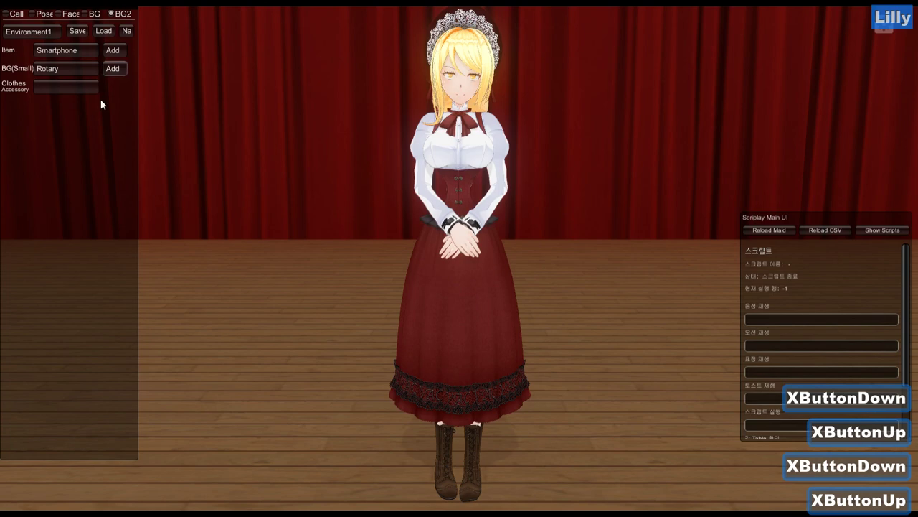
{"action": "key", "text": "alt+Tab"}
{"action": "left_click", "coordinate": [58, 86]}
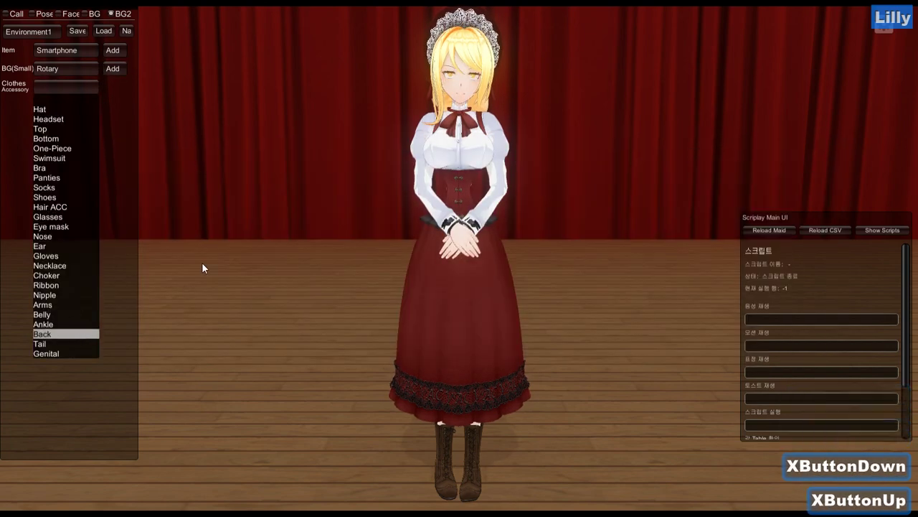
Switch to Blender and minimize its window to return to the game
{"action": "key", "text": "alt+Tab"}
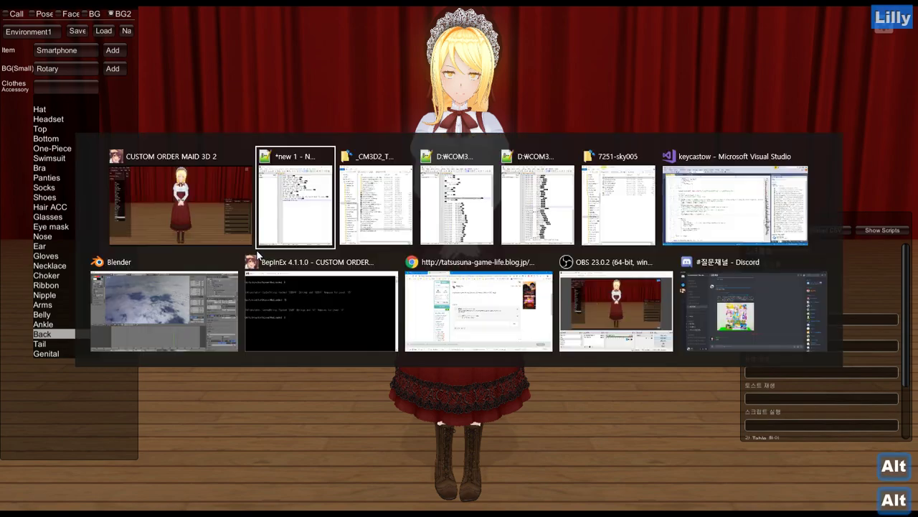
{"action": "left_click", "coordinate": [185, 319]}
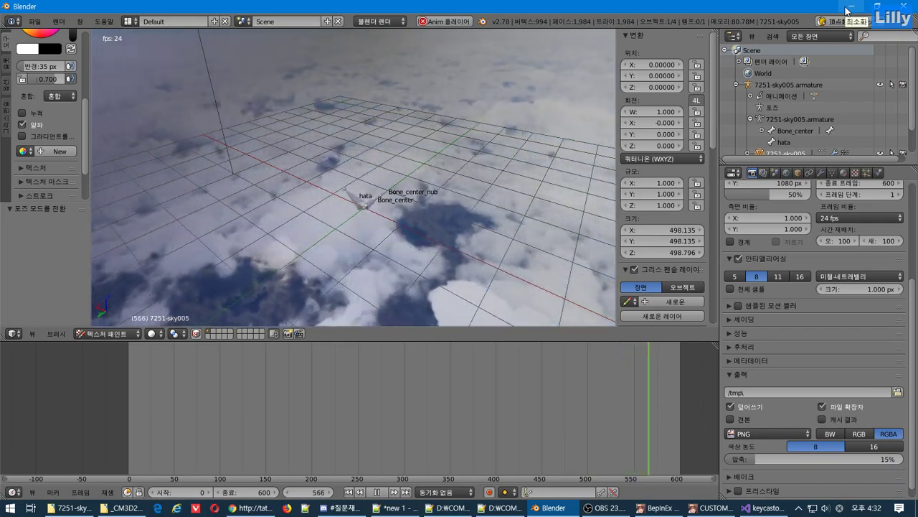
{"action": "left_click", "coordinate": [849, 8]}
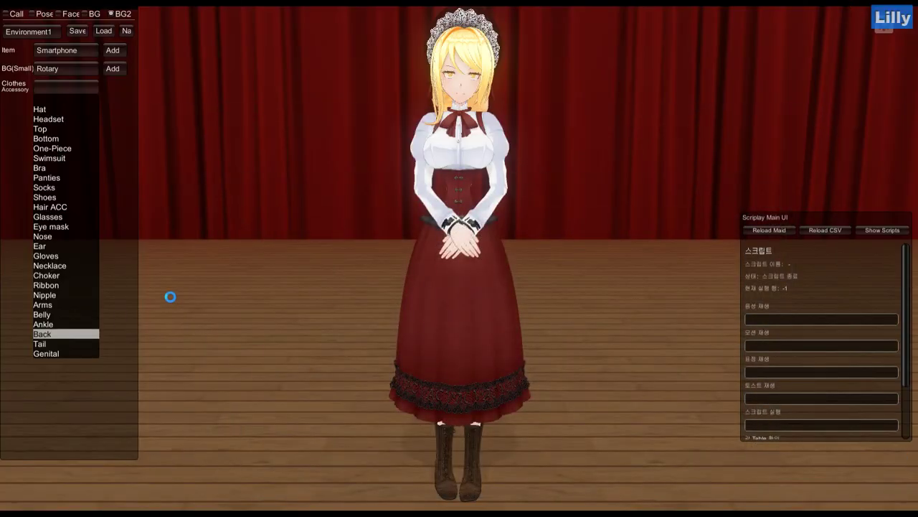
Switch to the new 1 document in Notepad++ and add the note "길고 긴 로딩의 시간" on a new last line
{"action": "key", "text": "alt+Tab"}
{"action": "key", "text": "Tab"}
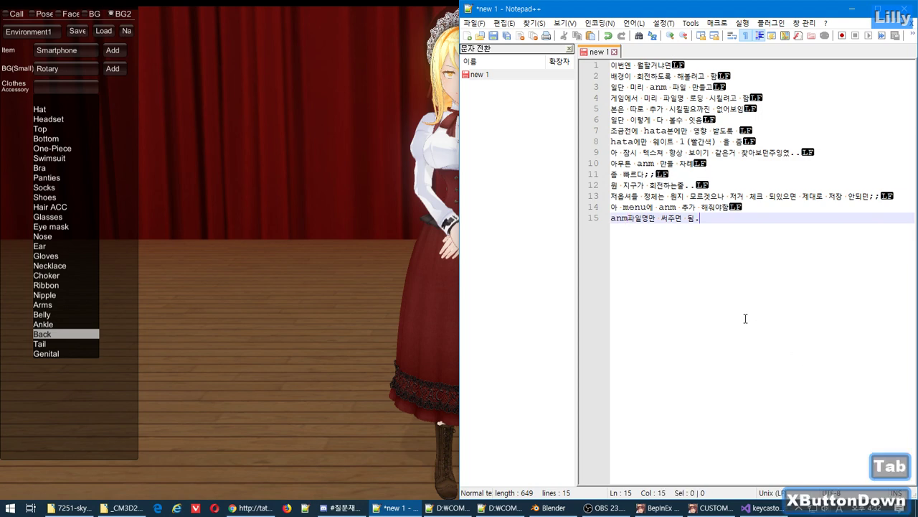
{"action": "key", "text": "Return"}
{"action": "type", "text": "rlfrh"}
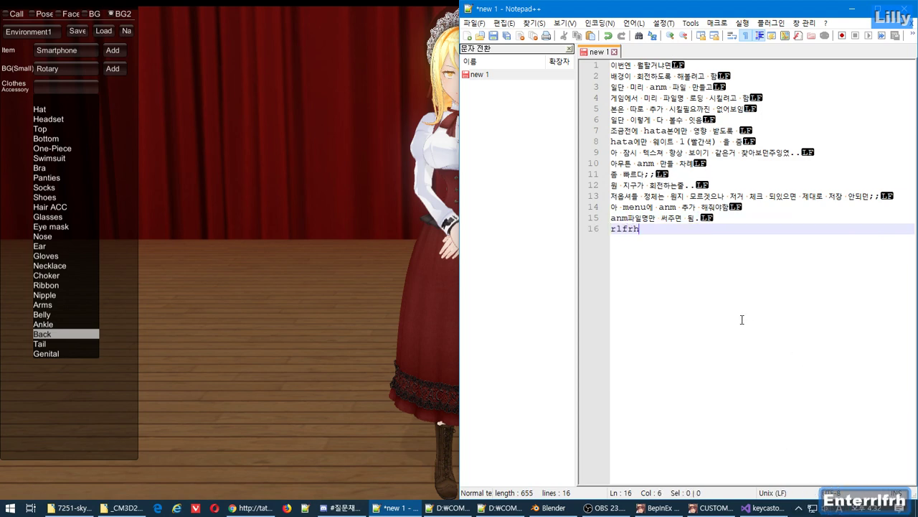
{"action": "key", "text": "BackSpace"}
{"action": "key", "text": "BackSpace"}
{"action": "key", "text": "BackSpace"}
{"action": "key", "text": "BackSpace"}
{"action": "key", "text": "BackSpace"}
{"action": "key", "text": "Hangul"}
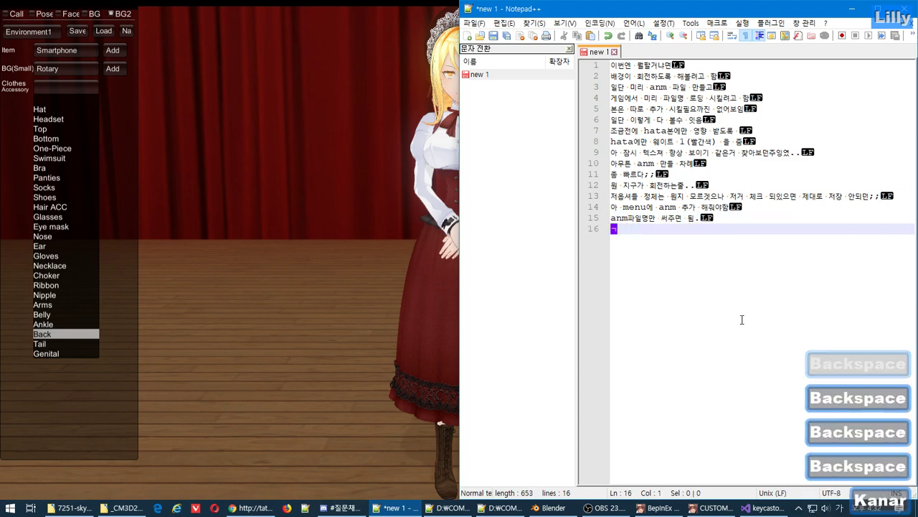
{"action": "type", "text": "rlfrh rls fhelddml"}
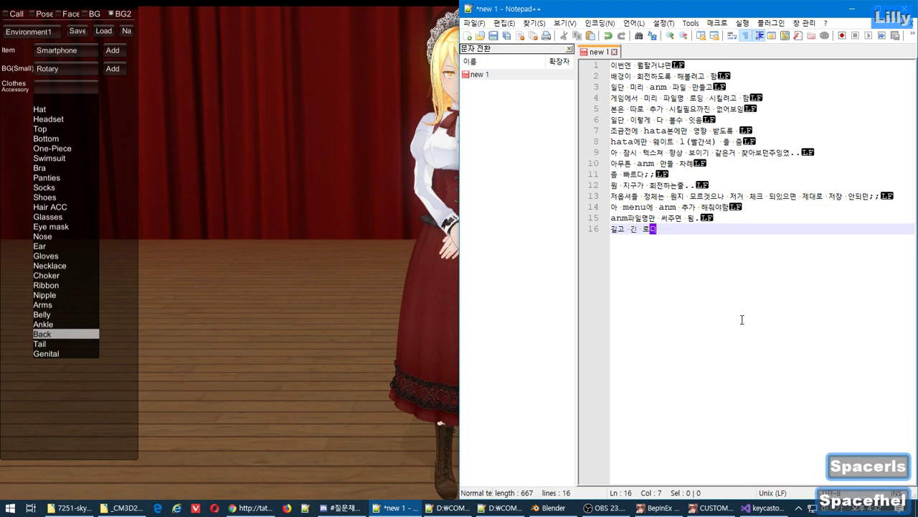
{"action": "type", "text": " tlrks"}
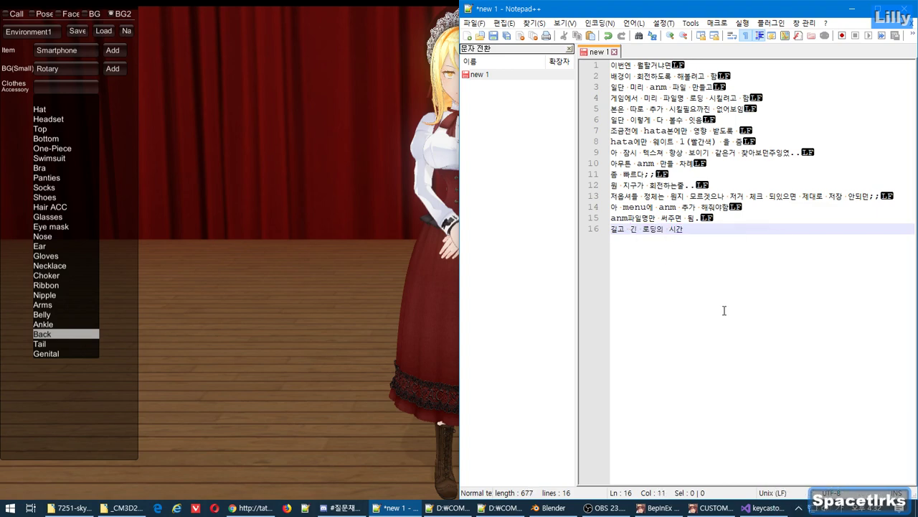
Switch to Visual Studio, normalize keylog.cpp's line endings to Windows (CR LF), and un-maximize and widen the window beside the game's list
{"action": "key", "text": "alt+Tab"}
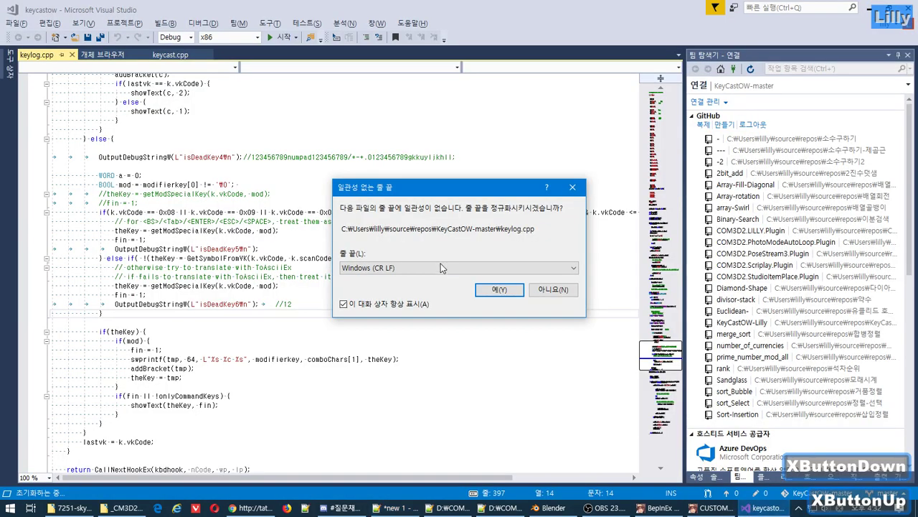
{"action": "left_click", "coordinate": [492, 287]}
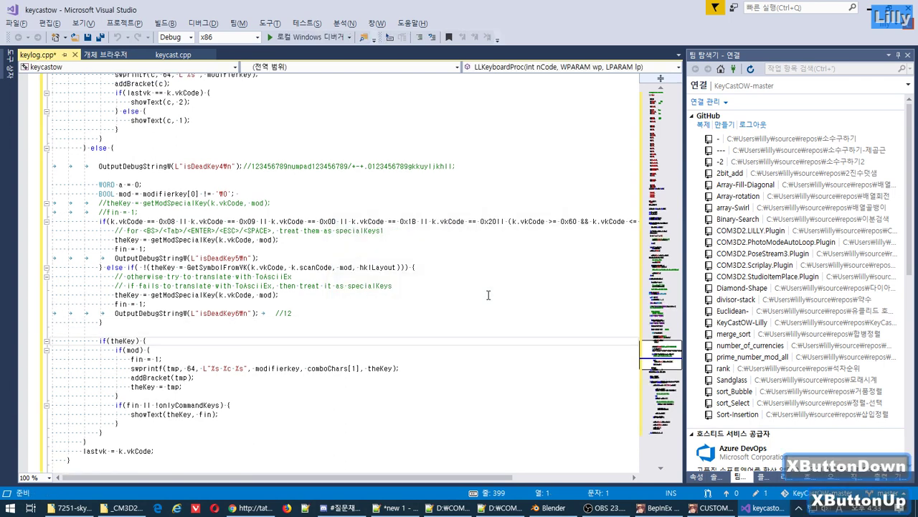
{"action": "double_click", "coordinate": [348, 9]}
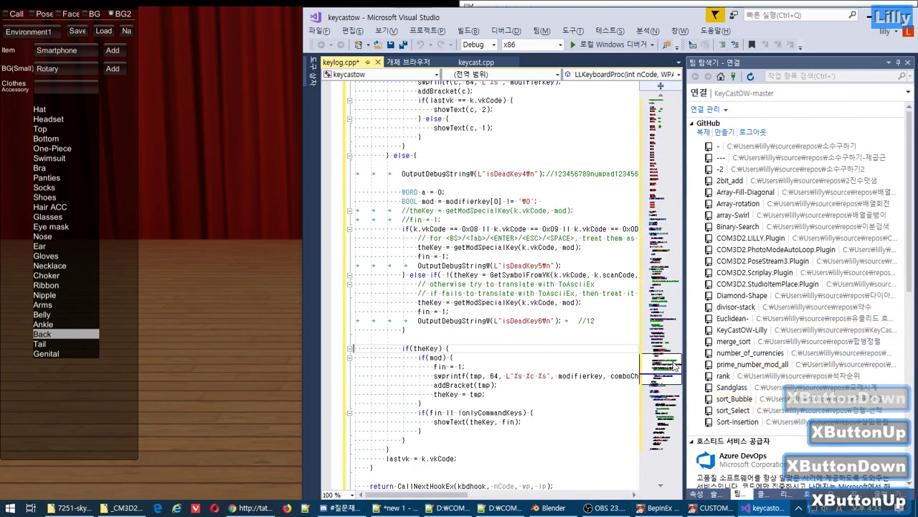
{"action": "scroll", "coordinate": [667, 362], "scroll_direction": "up", "scroll_amount": 3}
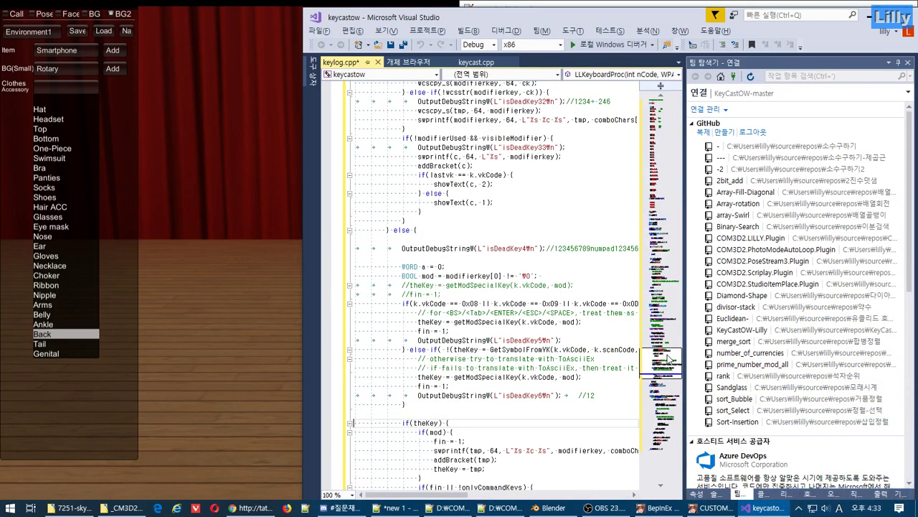
{"action": "scroll", "coordinate": [668, 358], "scroll_direction": "down", "scroll_amount": 4}
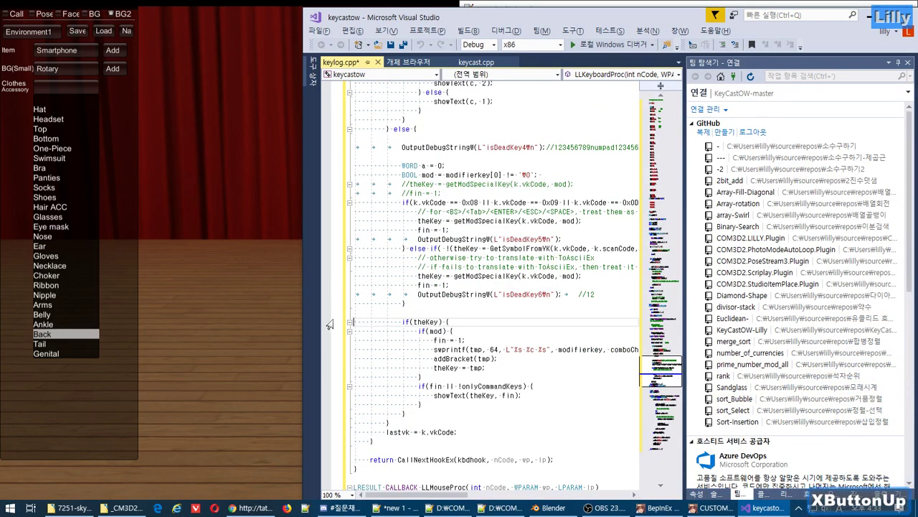
{"action": "left_click_drag", "start_coordinate": [303, 328], "coordinate": [185, 307]}
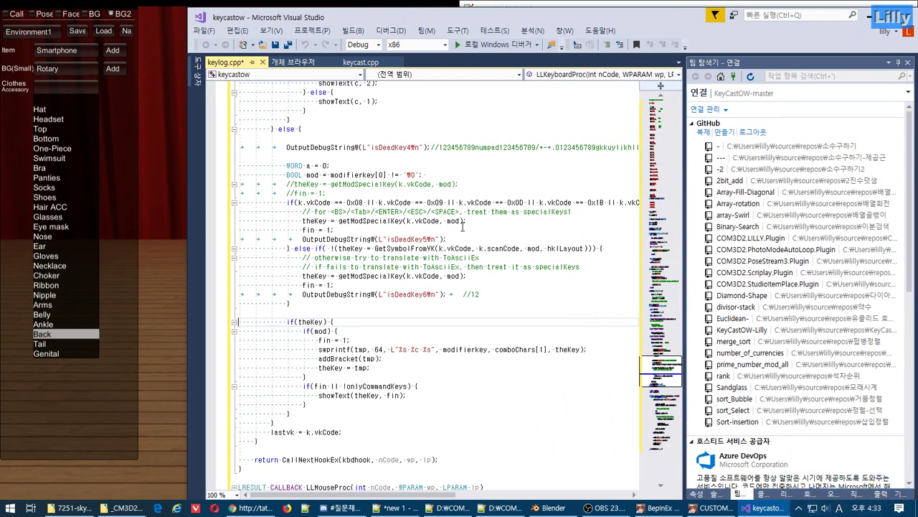
{"action": "left_click", "coordinate": [354, 192]}
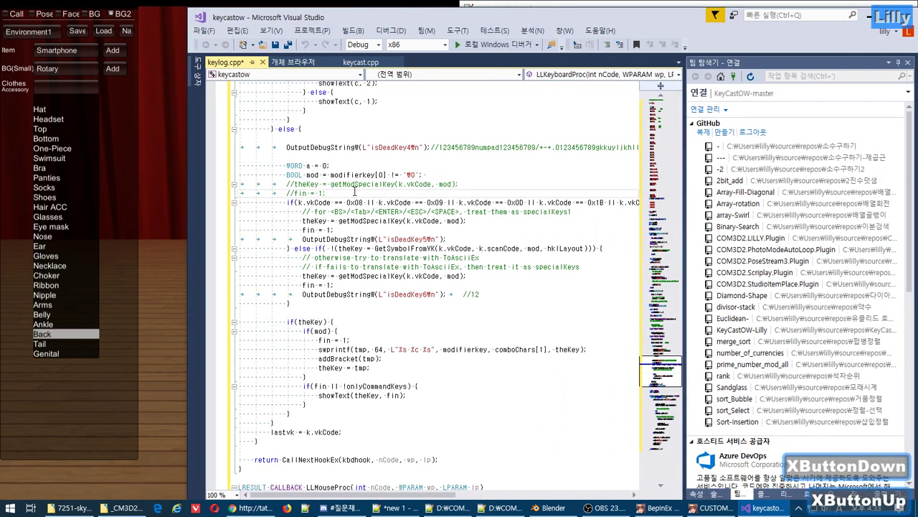
{"action": "key", "text": "ctrl"}
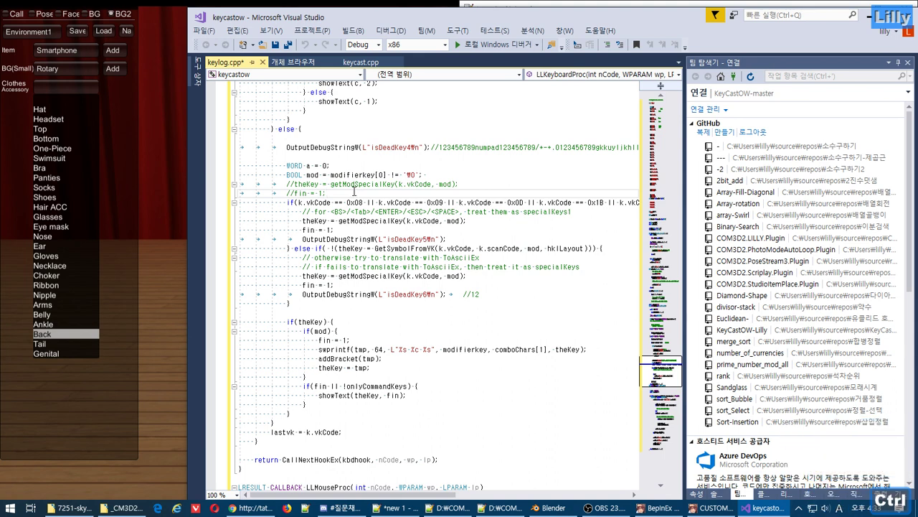
{"action": "key", "text": "ctrl"}
{"action": "key", "text": "ctrl"}
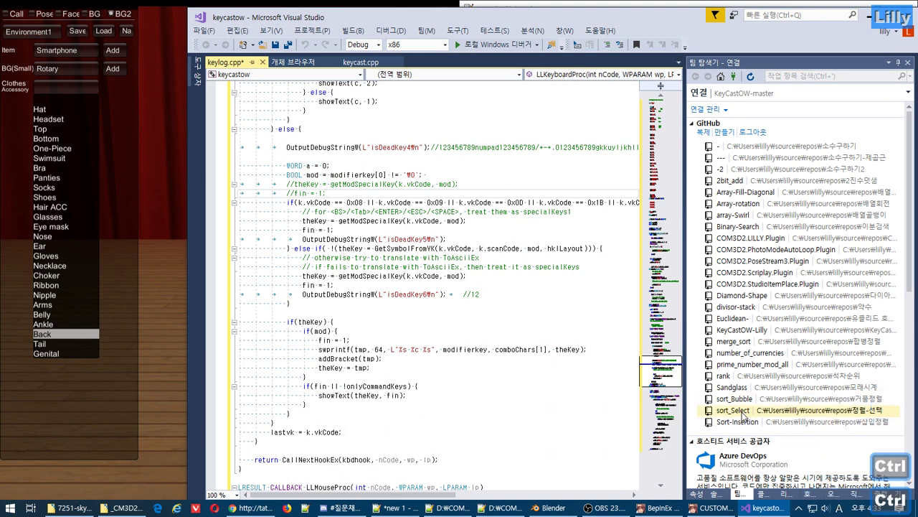
{"action": "key", "text": "ctrl"}
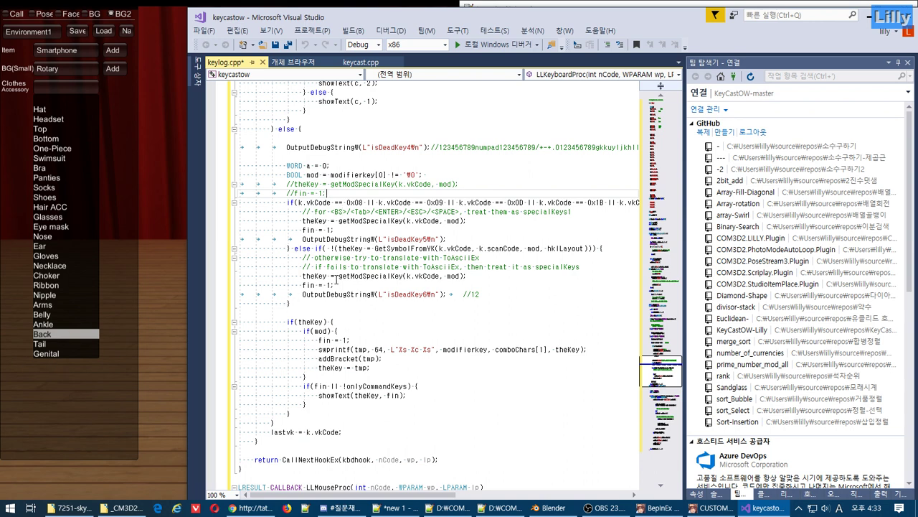
{"action": "left_click", "coordinate": [539, 299]}
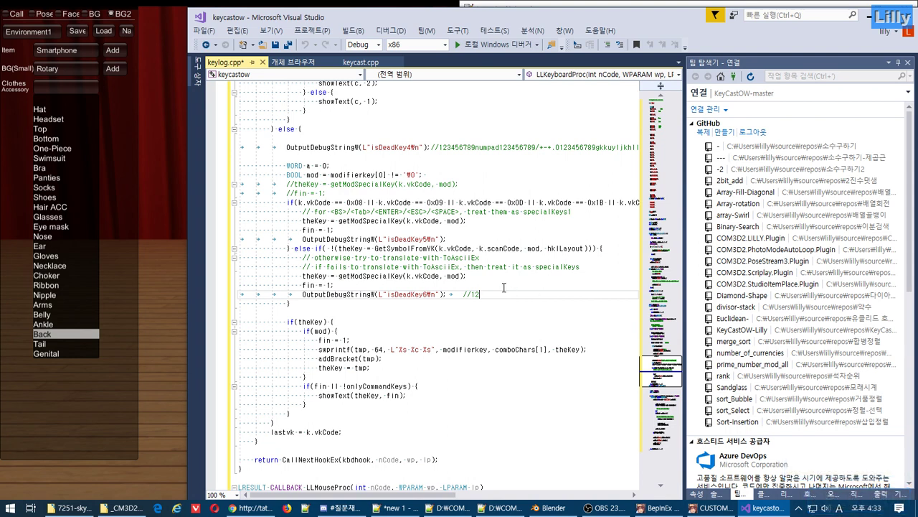
Exit the running keystroke display program from the system tray and return to the keylog.cpp code
{"action": "left_click", "coordinate": [799, 507]}
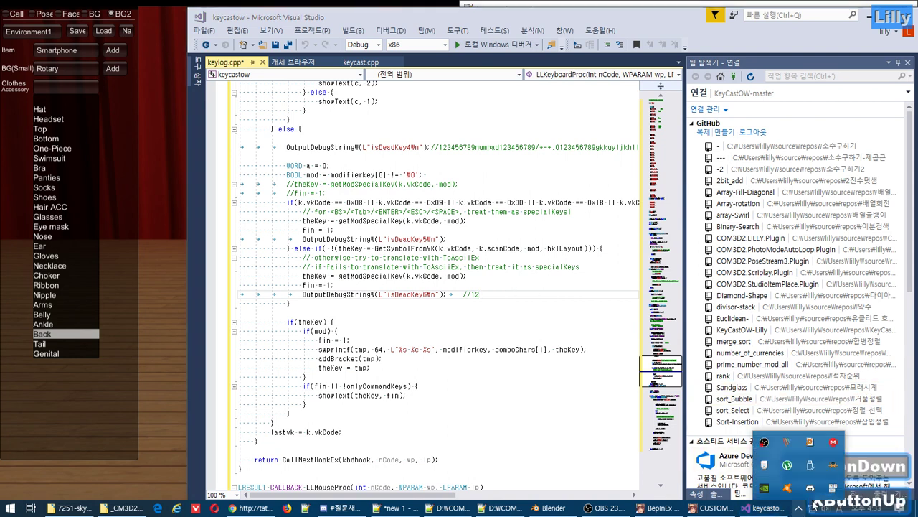
{"action": "right_click", "coordinate": [830, 490]}
{"action": "left_click", "coordinate": [840, 486]}
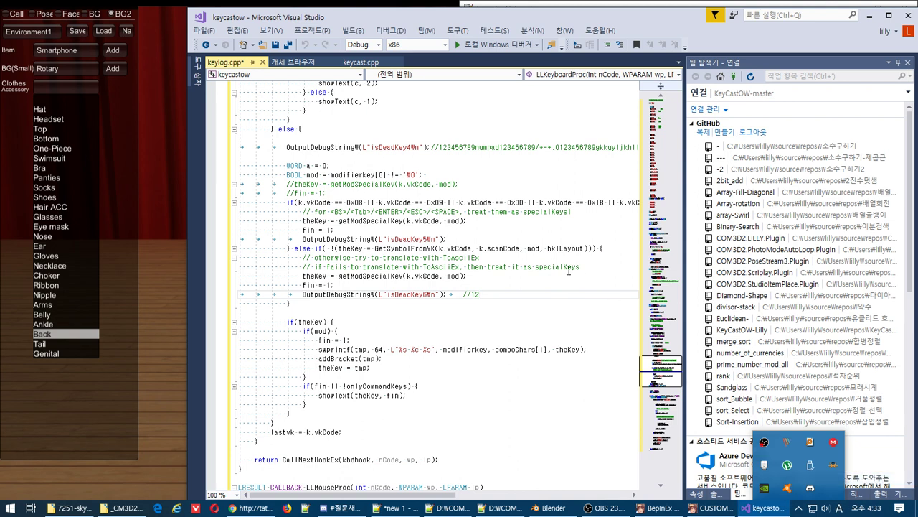
{"action": "left_click", "coordinate": [372, 267]}
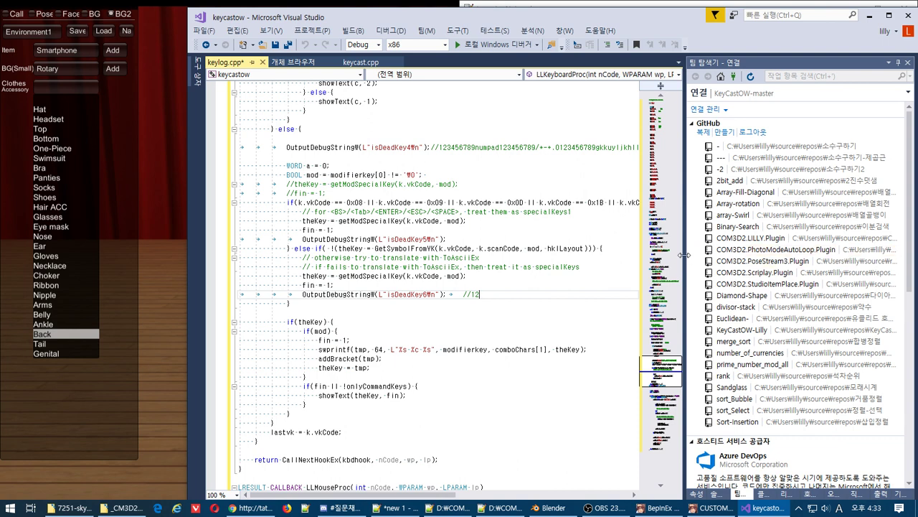
Widen the code area and duplicate the if line in keylog.cpp that compares k.vkCode with 0x08, 0x09, 0x0D, 0x1B and 0x20
{"action": "left_click_drag", "start_coordinate": [685, 257], "coordinate": [744, 260]}
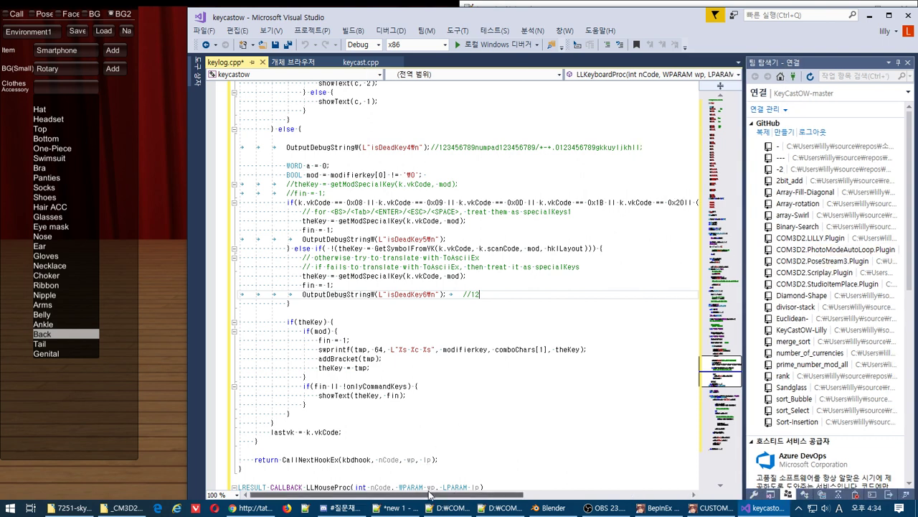
{"action": "left_click_drag", "start_coordinate": [431, 494], "coordinate": [391, 494]}
{"action": "left_click", "coordinate": [372, 203]}
{"action": "key", "text": "ctrl+d"}
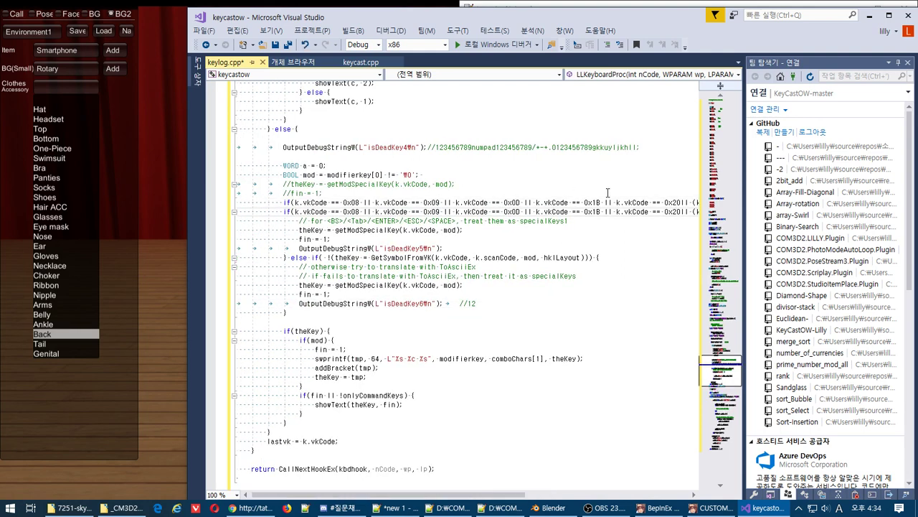
Delete the condition "|| (k.vkCode >= 0x60 && k.vkCode <= 0x6F)" from the lower copy of the if line
{"action": "left_click_drag", "start_coordinate": [693, 211], "coordinate": [640, 220]}
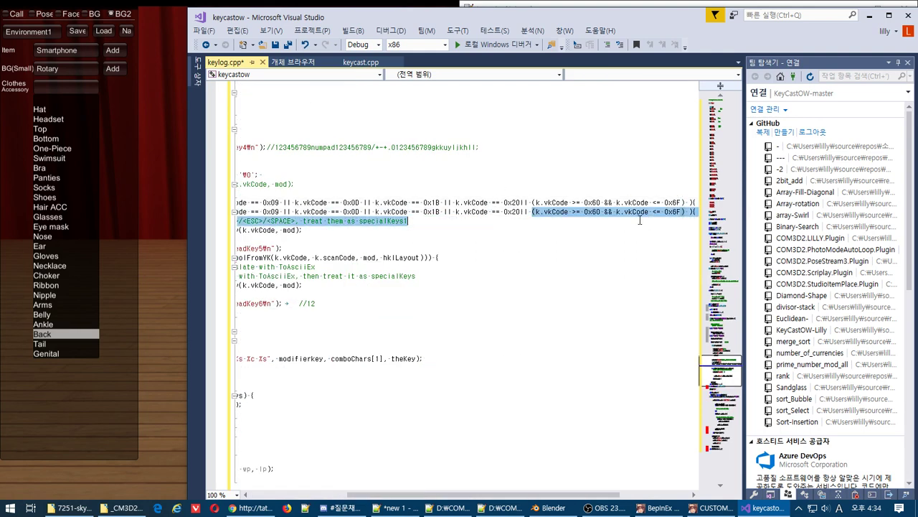
{"action": "left_click_drag", "start_coordinate": [521, 212], "coordinate": [631, 212]}
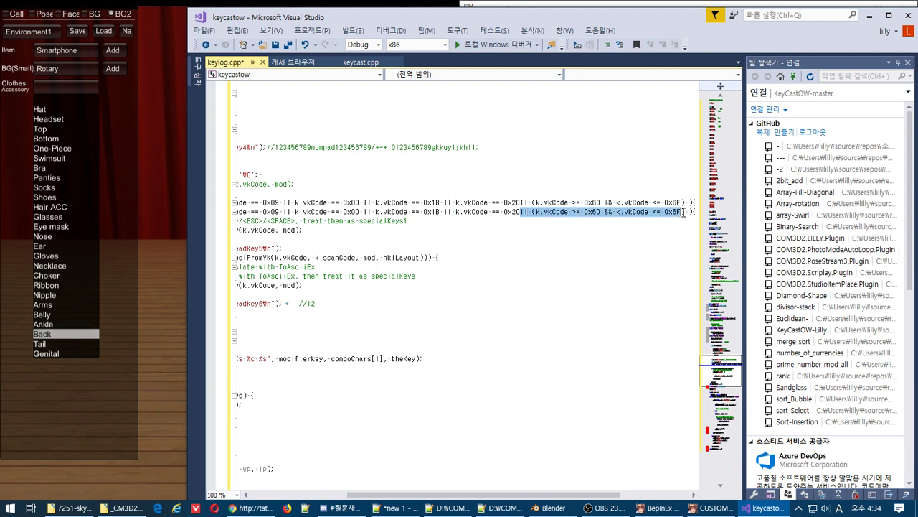
{"action": "key", "text": "Delete"}
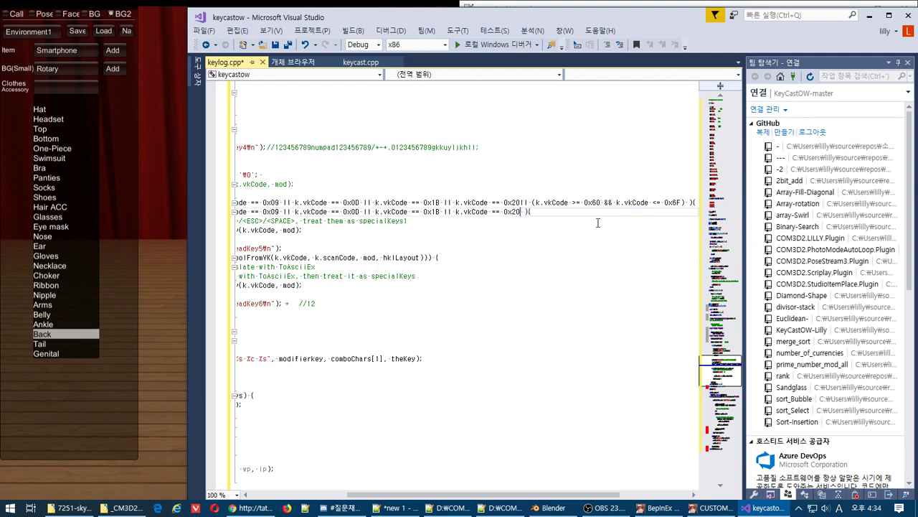
Comment out the upper if line that still contains the 0x60 to 0x6F range check
{"action": "key", "text": "Up"}
{"action": "key", "text": "Home"}
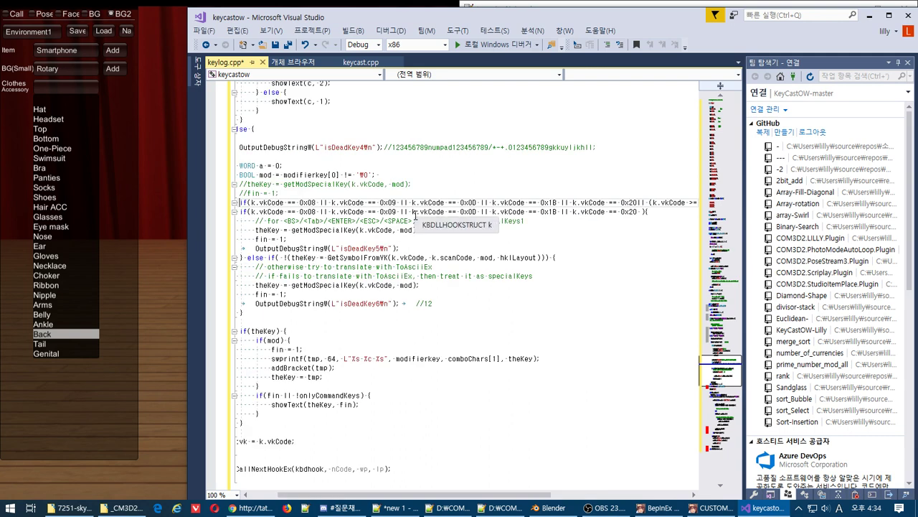
{"action": "type", "text": "//"}
Start debugging keycastow, enter a test 3 after the commented "fin = 1;" line in keylog.cpp, and show the output log
{"action": "left_click", "coordinate": [391, 30]}
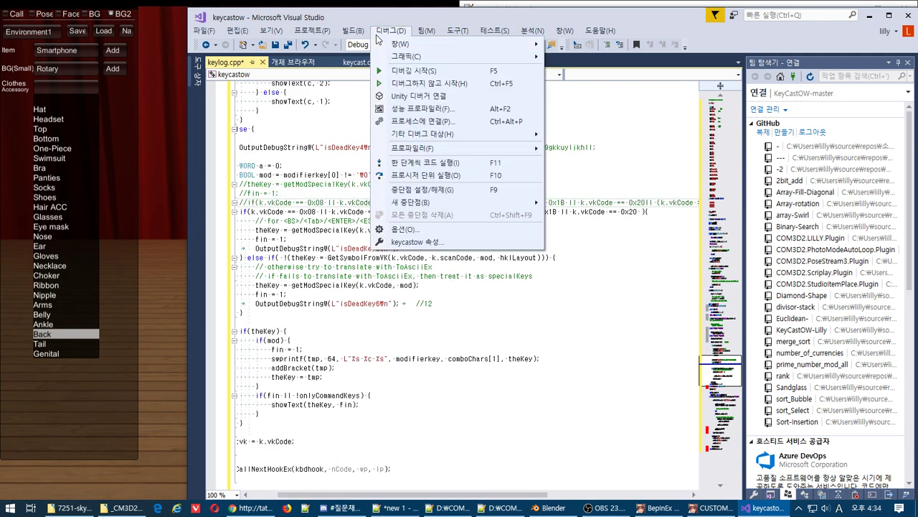
{"action": "left_click", "coordinate": [430, 68]}
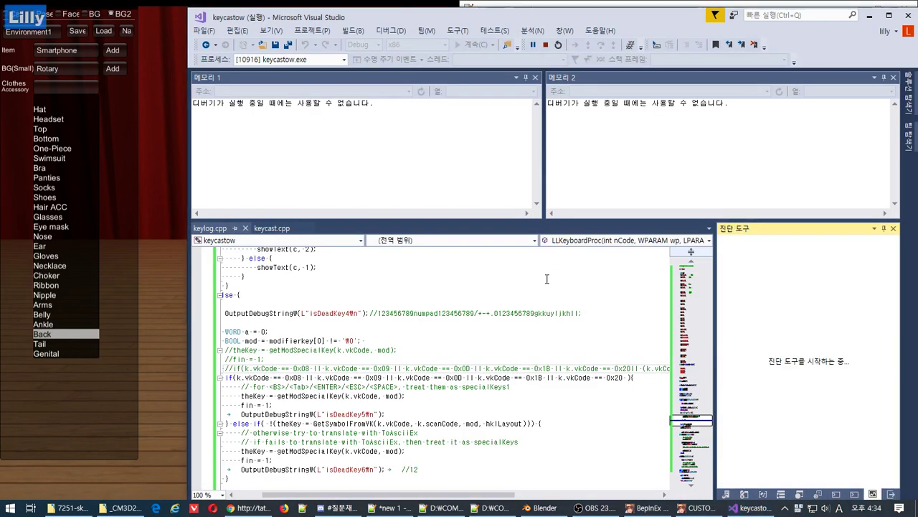
{"action": "left_click", "coordinate": [299, 358]}
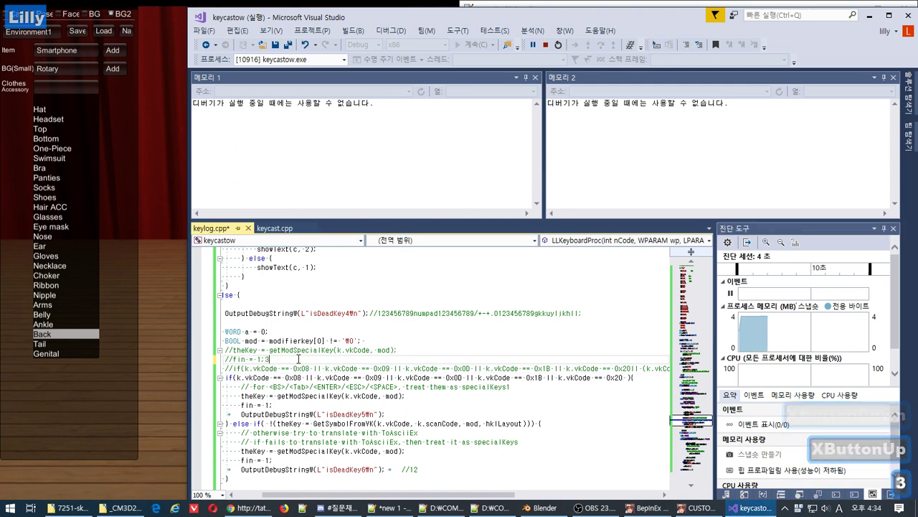
{"action": "type", "text": "3"}
{"action": "left_click", "coordinate": [854, 494]}
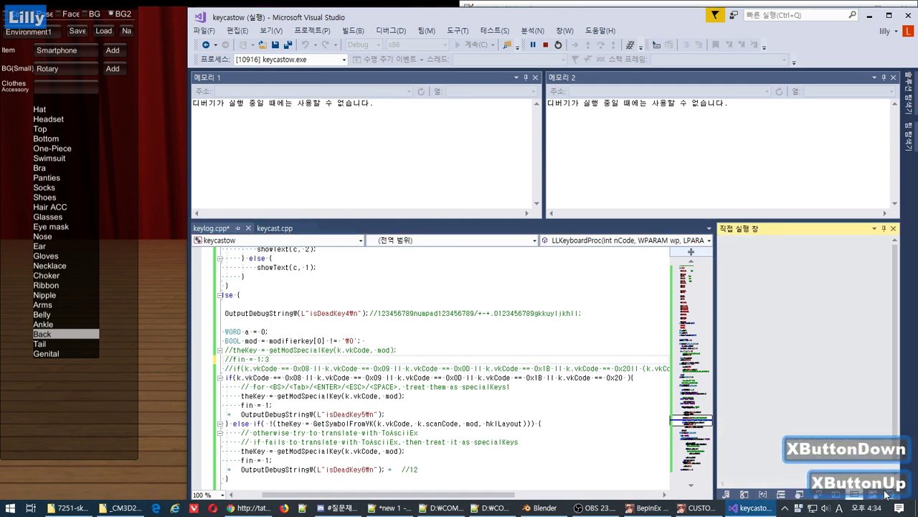
{"action": "left_click", "coordinate": [889, 494]}
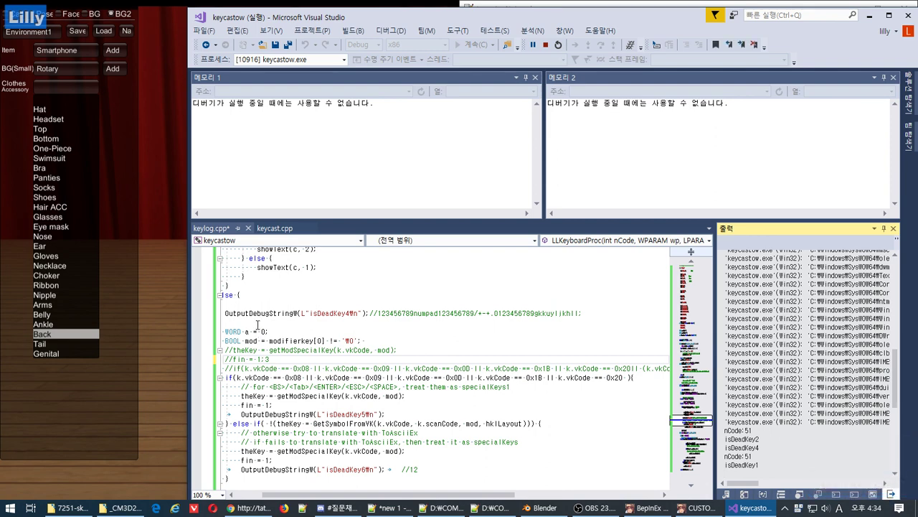
Replace the test 3 after the commented "fin = 1;" with 1, and test pasting a duplicate of that line and undoing it
{"action": "left_click", "coordinate": [293, 361]}
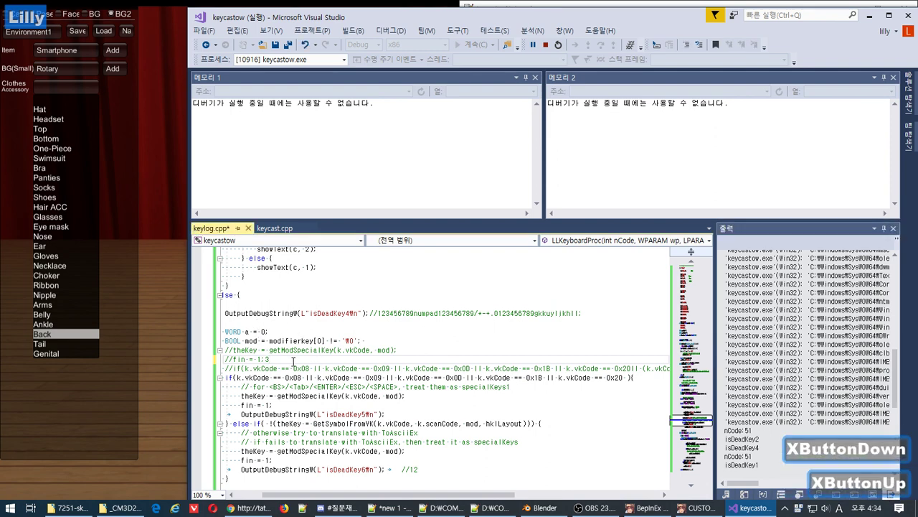
{"action": "key", "text": "BackSpace"}
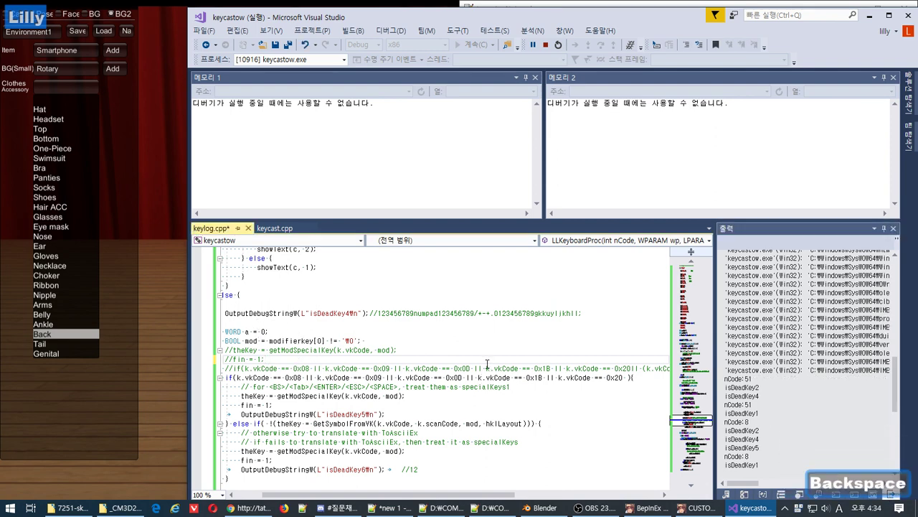
{"action": "type", "text": "1"}
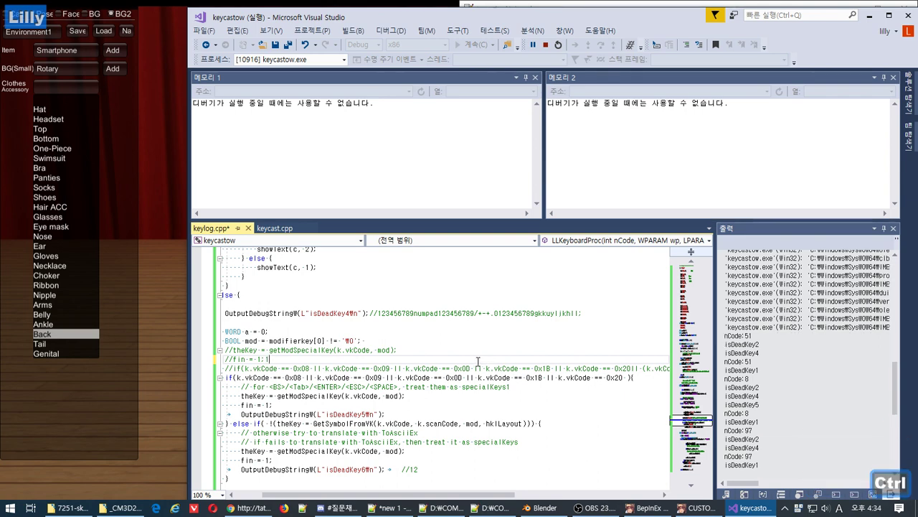
{"action": "type", "text": "//fin = 1;"}
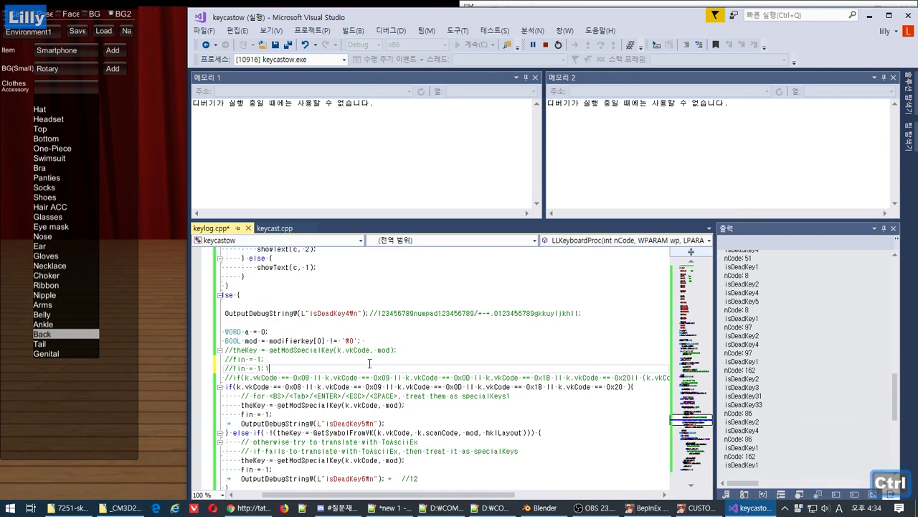
{"action": "key", "text": "ctrl+z"}
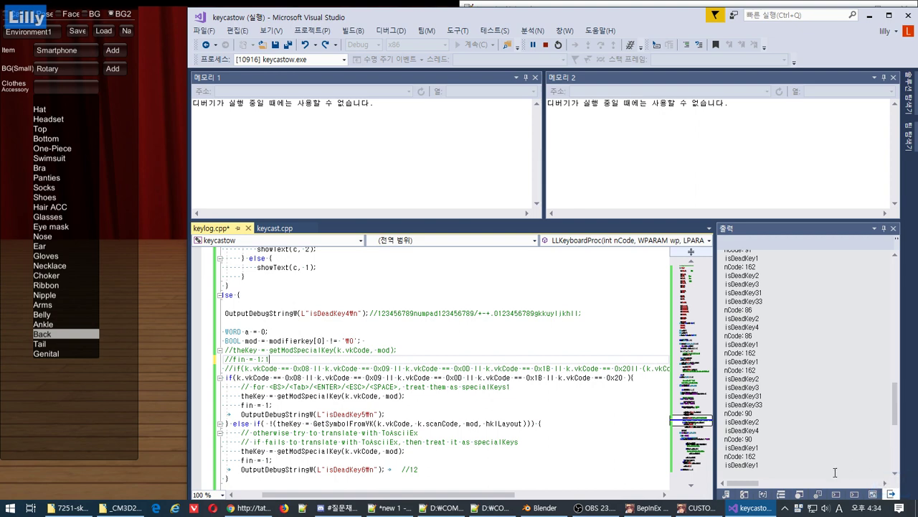
Enable SHIFT as Modifier Key in the KeyCastOW settings, save them, and test the copy shortcut in keylog.cpp
{"action": "right_click", "coordinate": [801, 510]}
{"action": "left_click", "coordinate": [825, 464]}
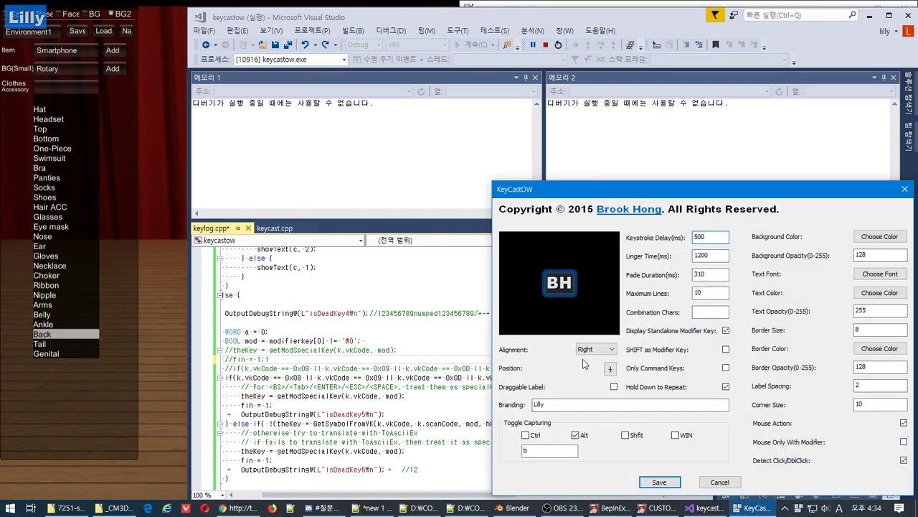
{"action": "left_click", "coordinate": [726, 351]}
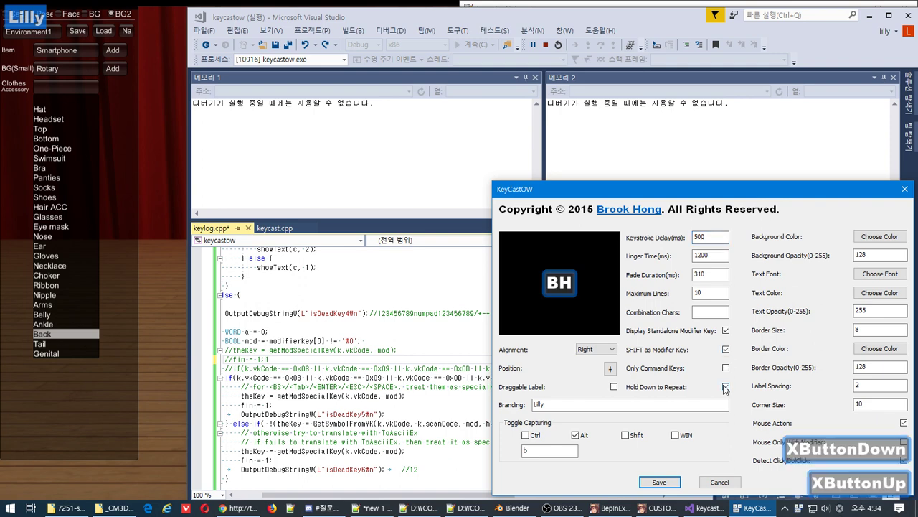
{"action": "left_click", "coordinate": [659, 481]}
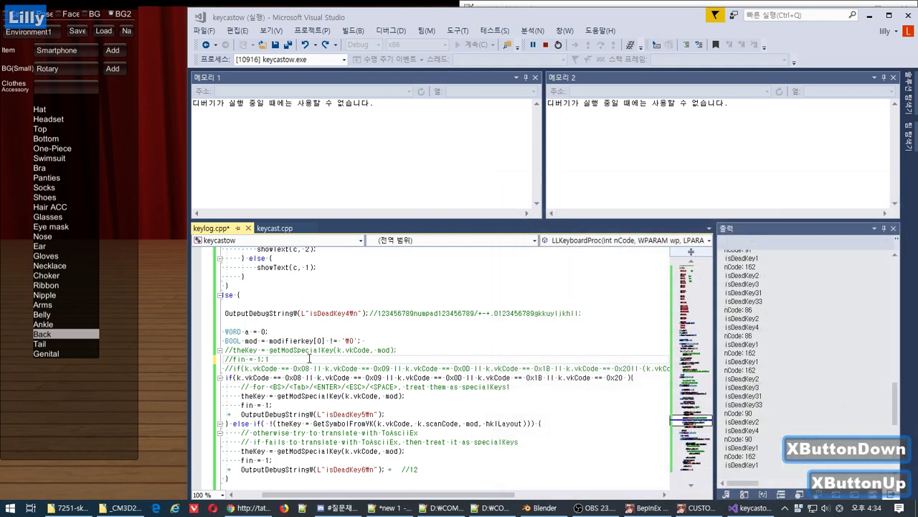
{"action": "key", "text": "ctrl+c"}
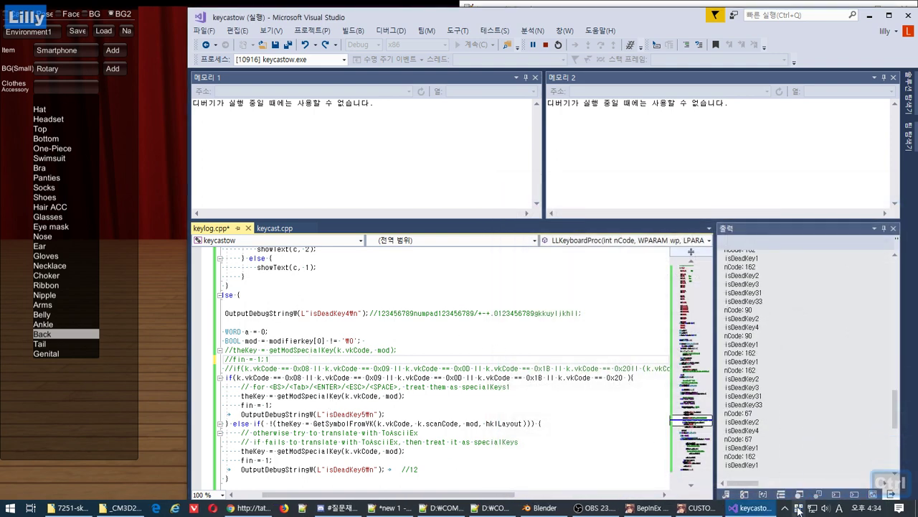
Switch to the game, select Back as the clothes accessory again, and view the maid from a different angle
{"action": "left_click", "coordinate": [799, 509]}
{"action": "right_click", "coordinate": [797, 488]}
{"action": "left_click", "coordinate": [790, 492]}
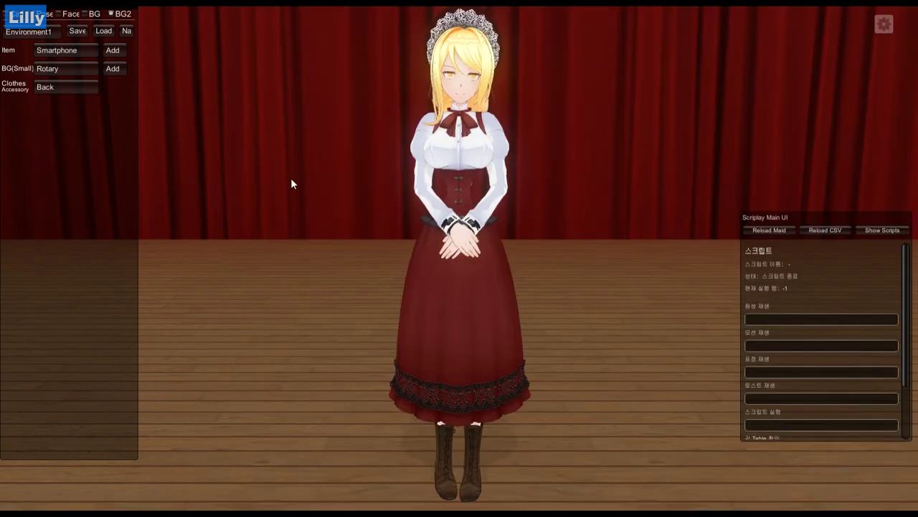
{"action": "left_click", "coordinate": [69, 87]}
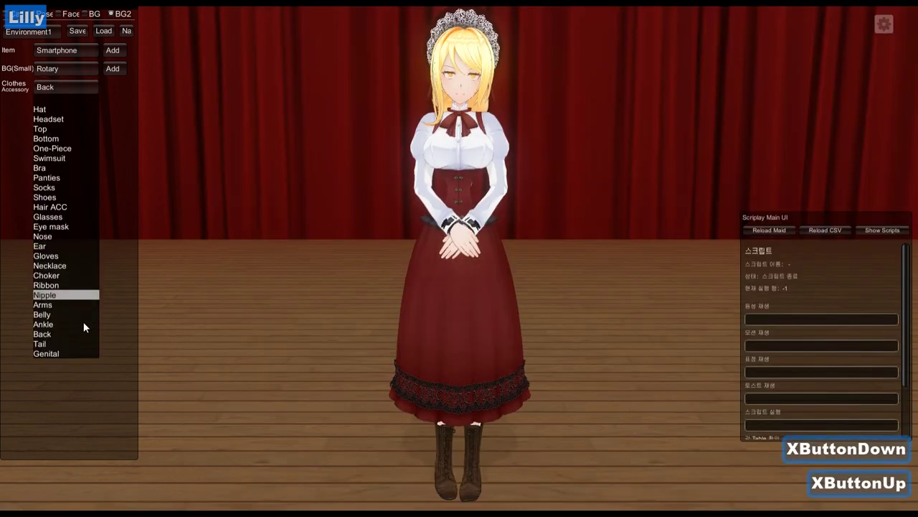
{"action": "left_click", "coordinate": [41, 334]}
{"action": "left_click_drag", "start_coordinate": [287, 208], "coordinate": [271, 193]}
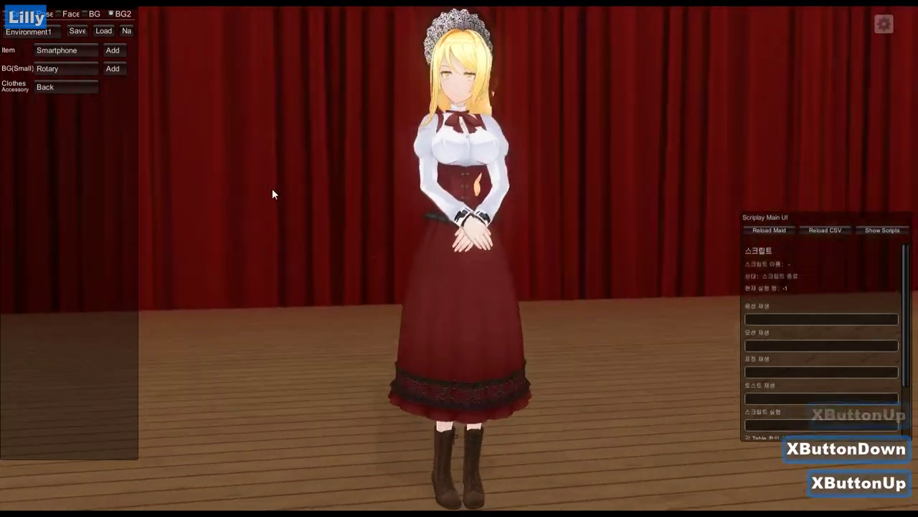
Test the modifier keys in the game, and add the line "아놔 버그 있네;" to the Notepad++ notes
{"action": "key", "text": "shift"}
{"action": "key", "text": "shift"}
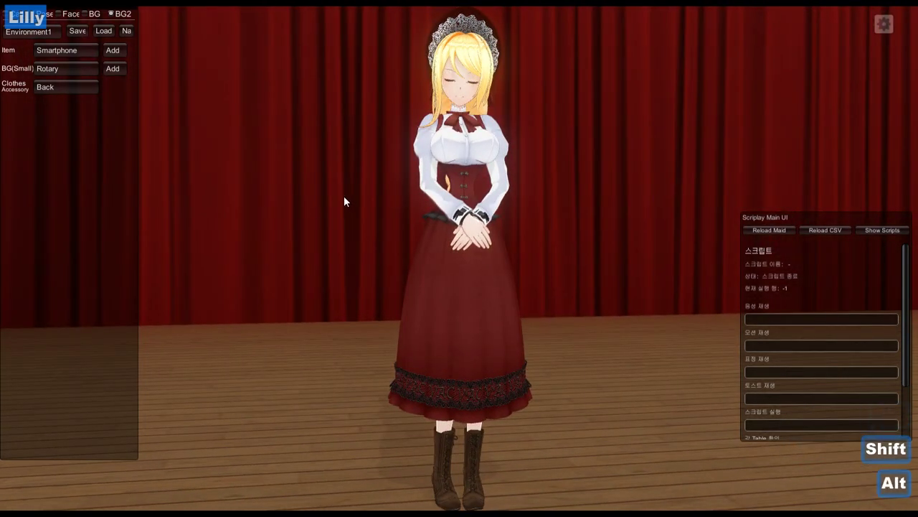
{"action": "key", "text": "alt+Tab"}
{"action": "key", "text": "Return"}
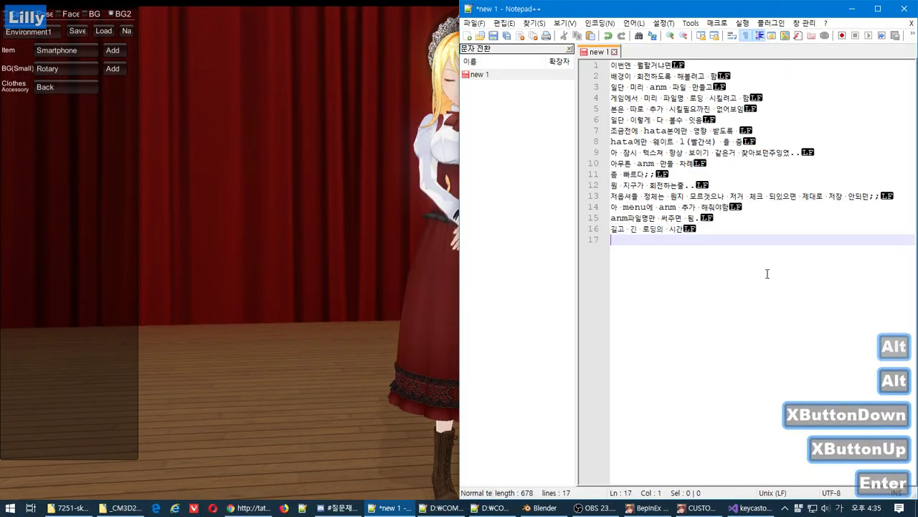
{"action": "type", "text": "아놔 "}
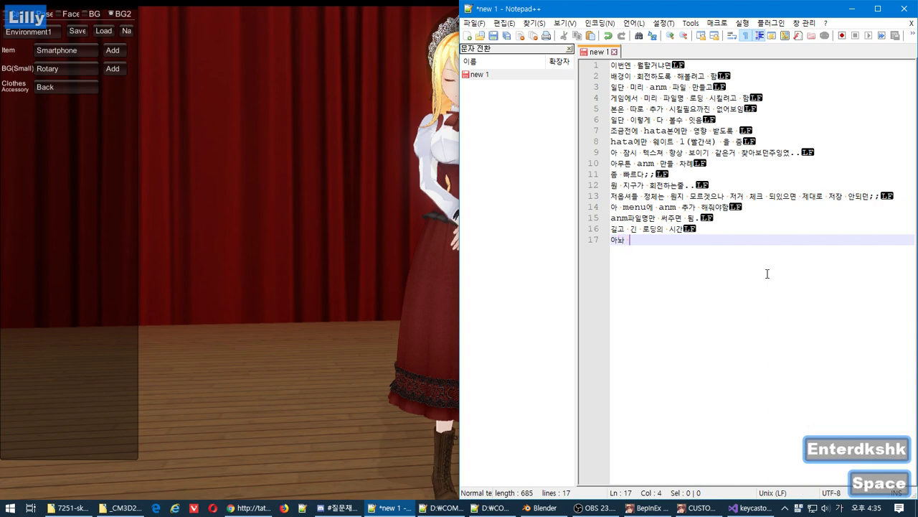
{"action": "type", "text": "버그 있네;"}
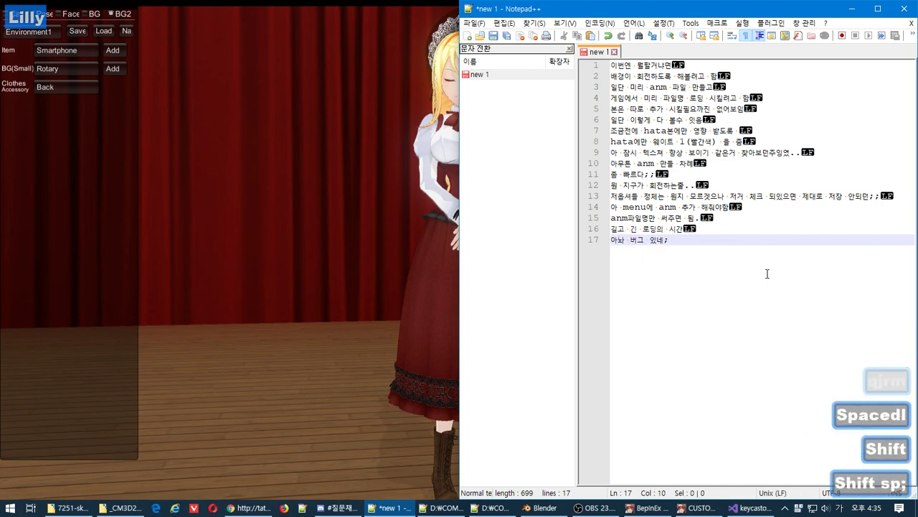
Return to Visual Studio, reopen the KeyCastOW settings, move the dialog clear of the tray, and activate Combination Chars for editing
{"action": "left_click", "coordinate": [495, 508]}
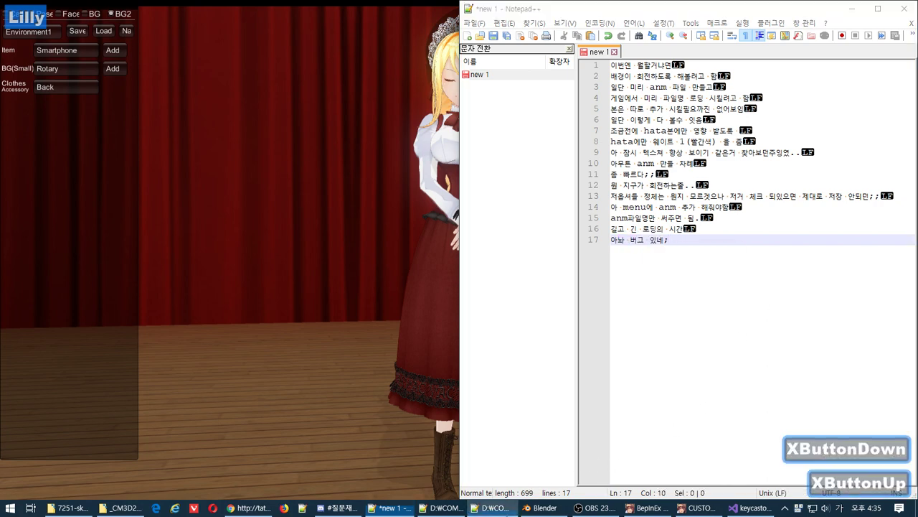
{"action": "left_click", "coordinate": [495, 508]}
{"action": "left_click", "coordinate": [758, 507]}
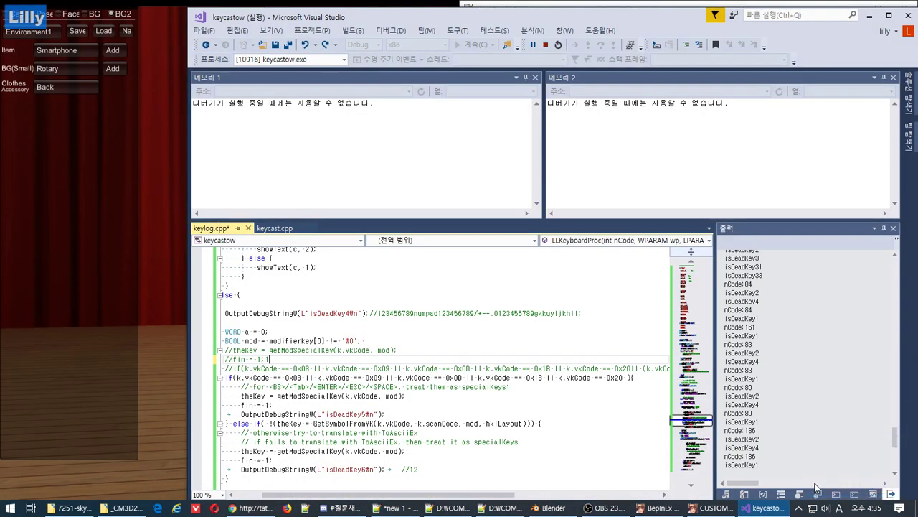
{"action": "left_click", "coordinate": [800, 511]}
{"action": "right_click", "coordinate": [790, 447]}
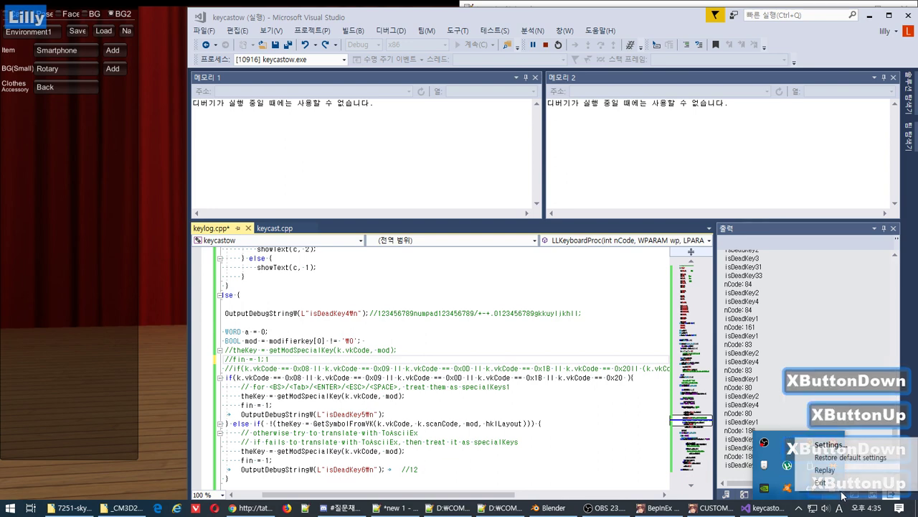
{"action": "left_click", "coordinate": [831, 445]}
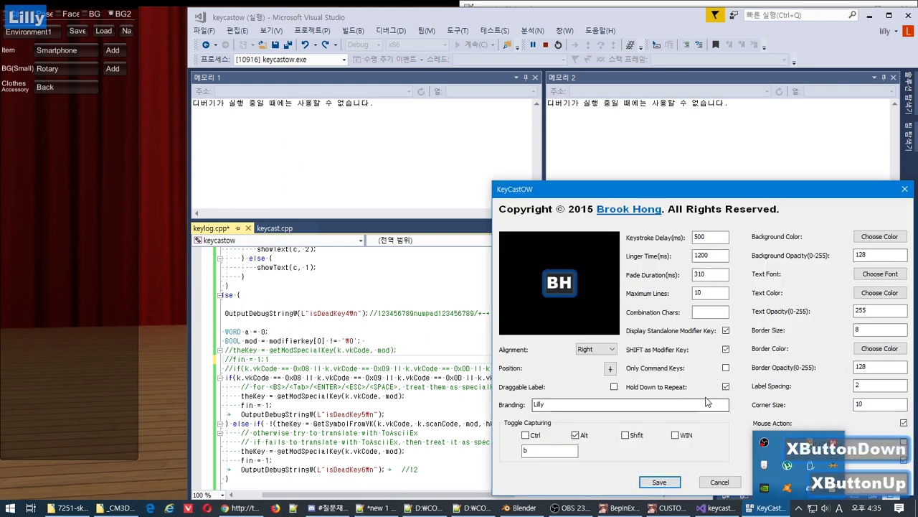
{"action": "left_click", "coordinate": [750, 382]}
{"action": "left_click_drag", "start_coordinate": [707, 182], "coordinate": [670, 169]}
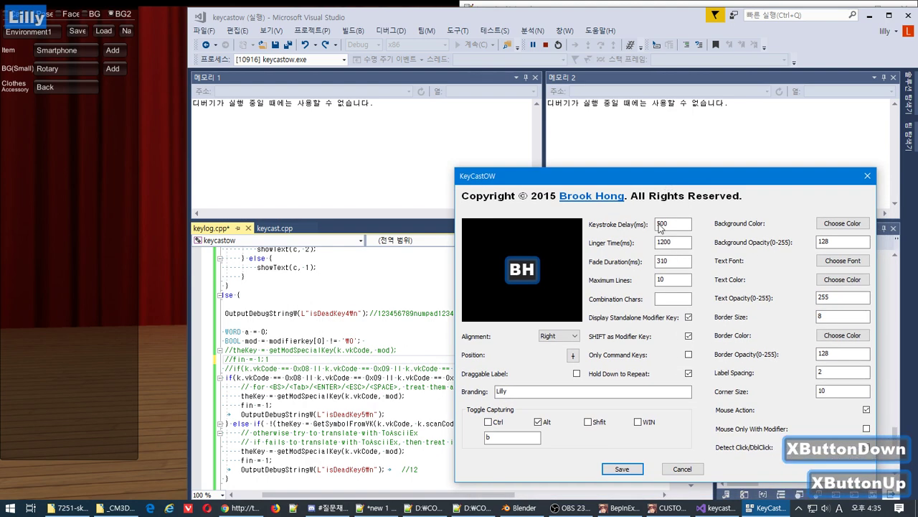
{"action": "left_click", "coordinate": [668, 297]}
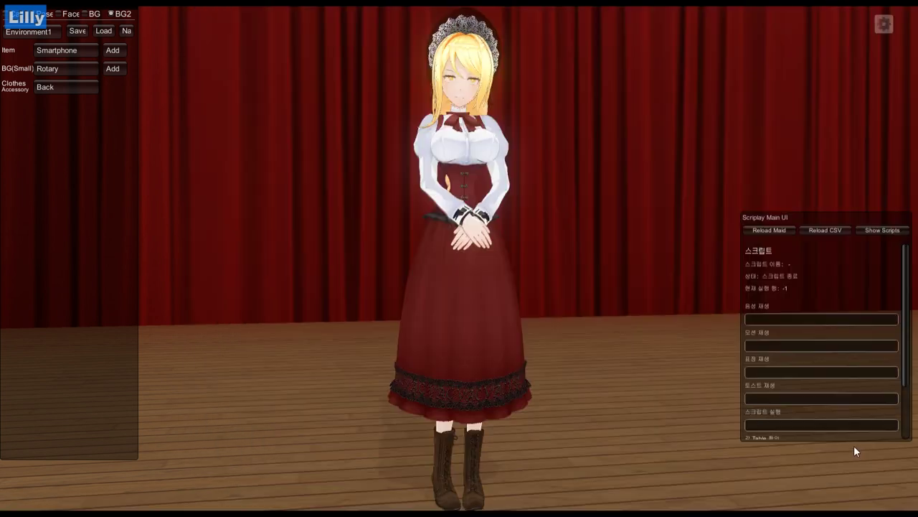
Switch to the game, leave the stage scene, and enter photo mode (촬영 모드) from the office screen
{"action": "key", "text": "alt"}
{"action": "middle_click_drag", "start_coordinate": [115, 163], "coordinate": [271, 230]}
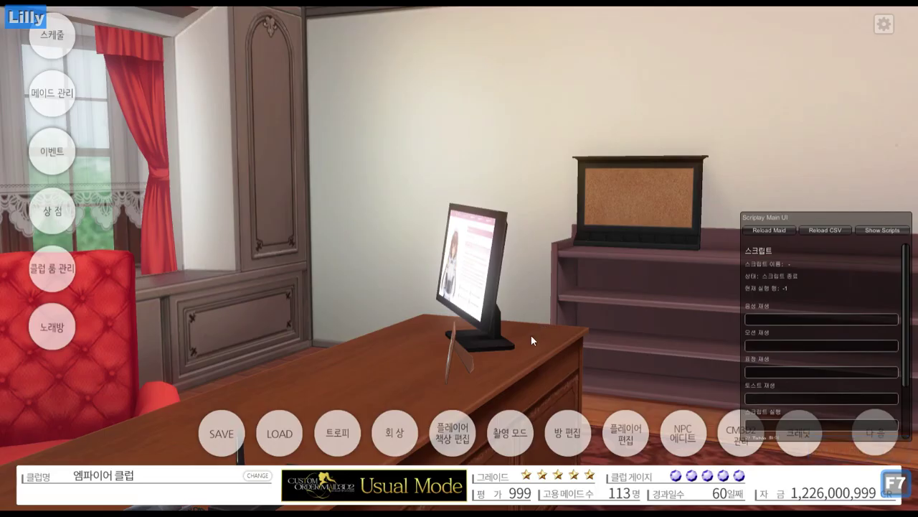
{"action": "middle_click", "coordinate": [513, 435]}
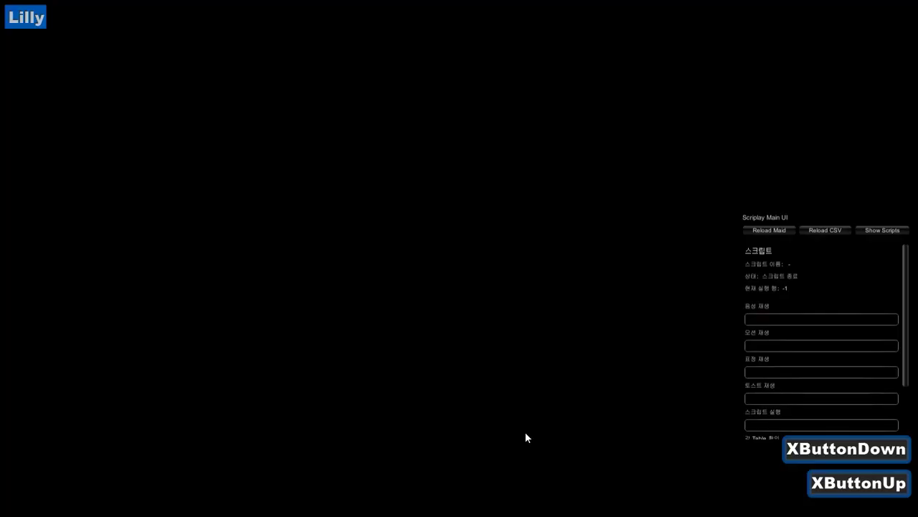
Turn off the Alt modifier under Toggle Capturing in the KeyCastOW settings and save them
{"action": "key", "text": "alt+Tab"}
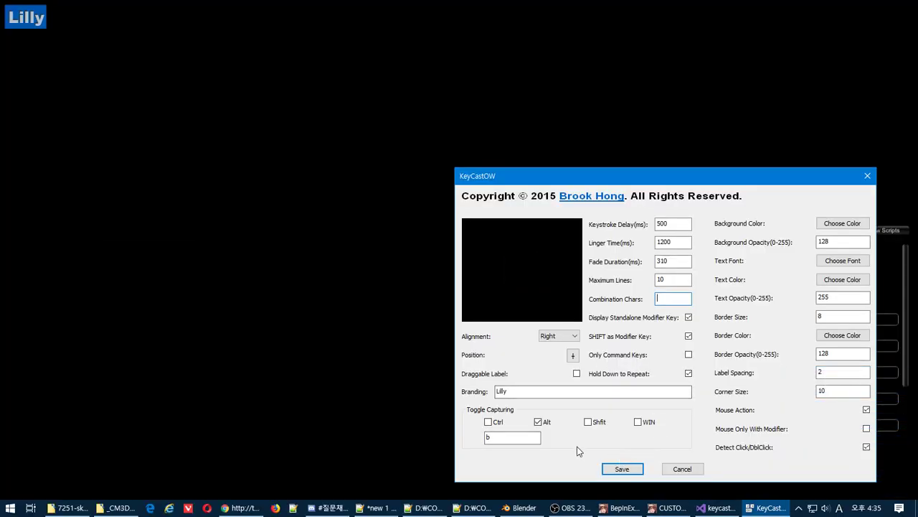
{"action": "left_click", "coordinate": [540, 423]}
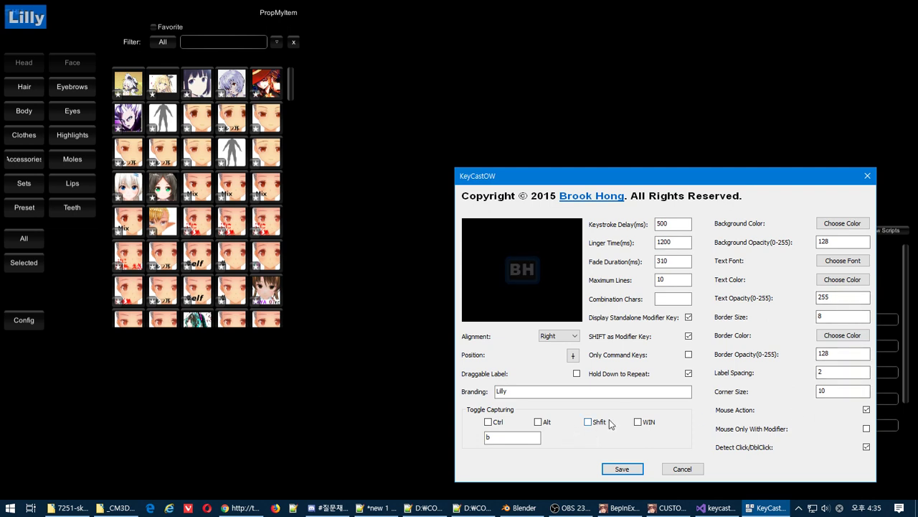
{"action": "left_click", "coordinate": [609, 470]}
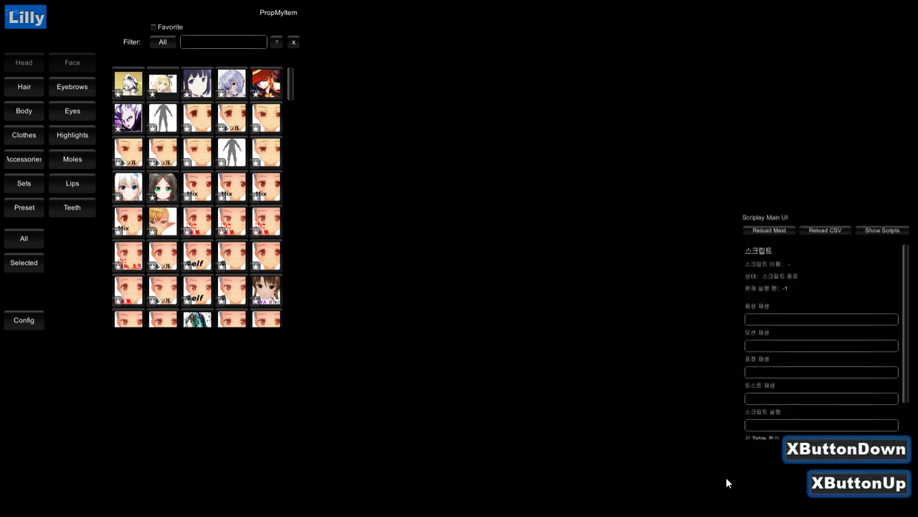
{"action": "left_click", "coordinate": [548, 350]}
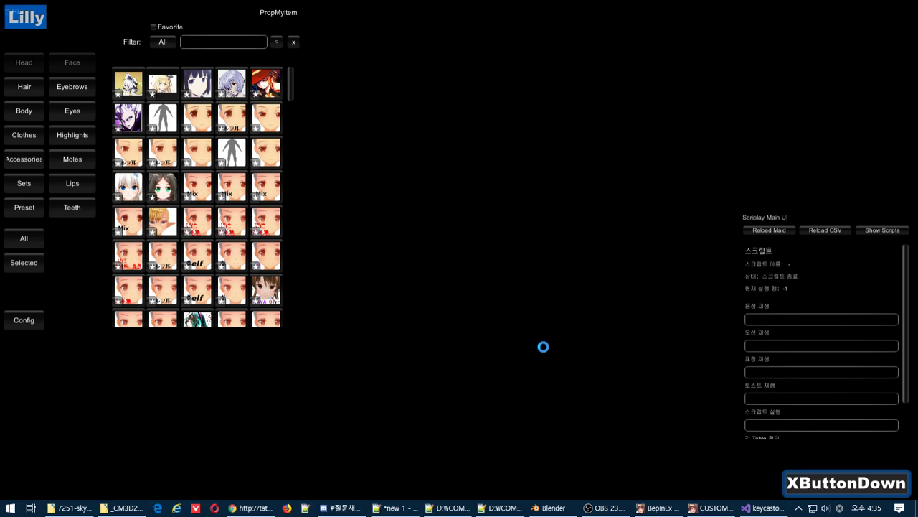
{"action": "key", "text": "ctrl"}
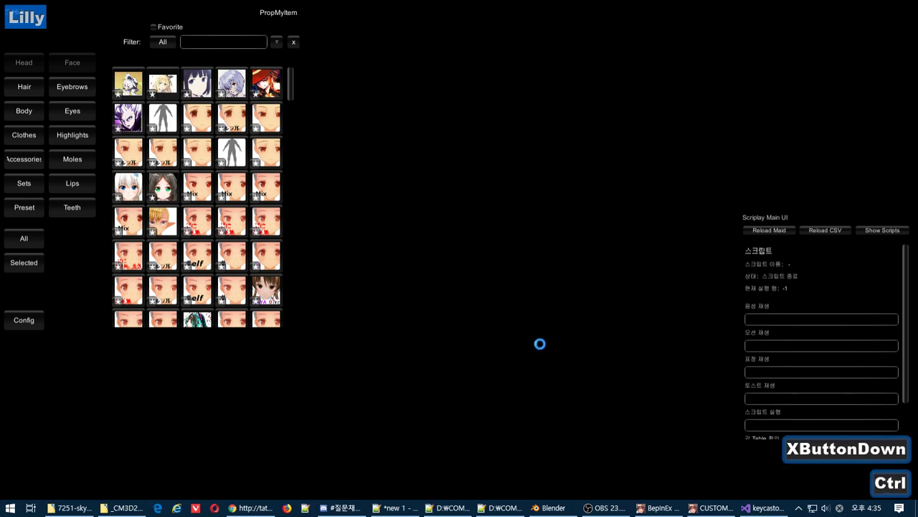
{"action": "left_click", "coordinate": [798, 506]}
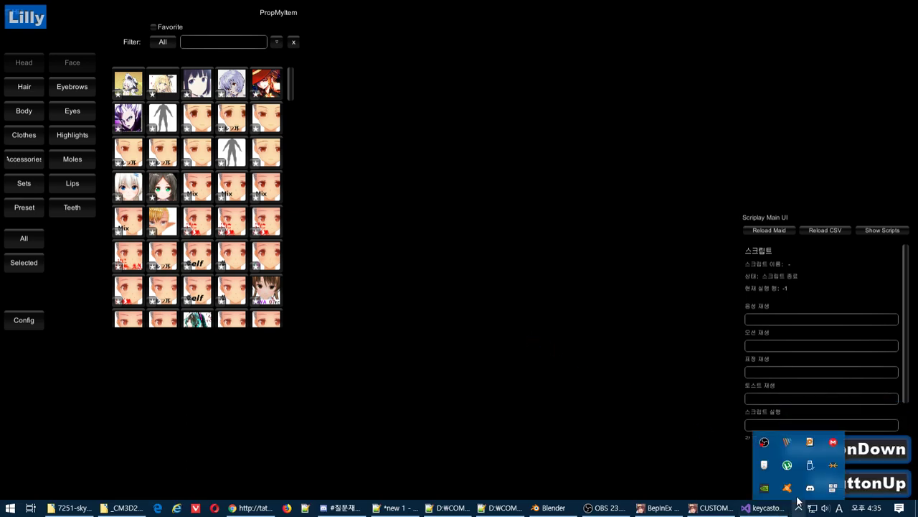
{"action": "right_click", "coordinate": [833, 492]}
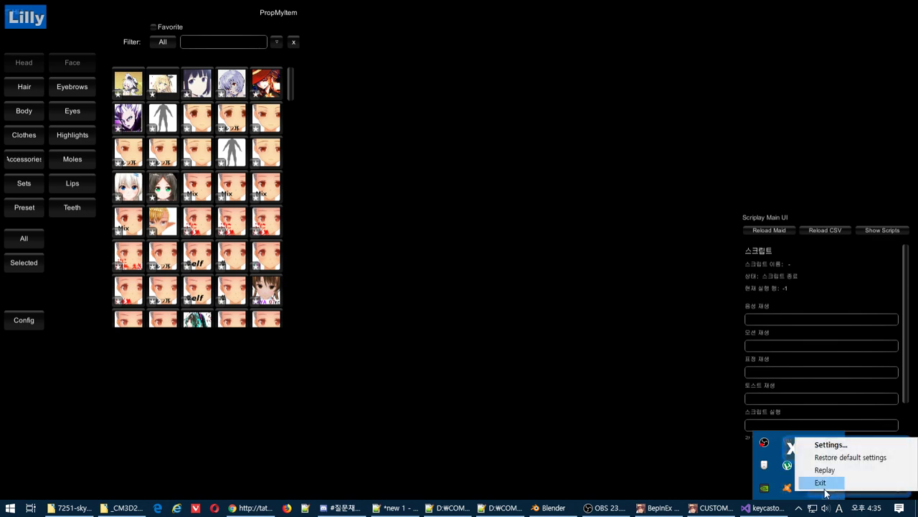
Switch to Visual Studio and stop the keycastow debugging session
{"action": "left_click", "coordinate": [749, 508]}
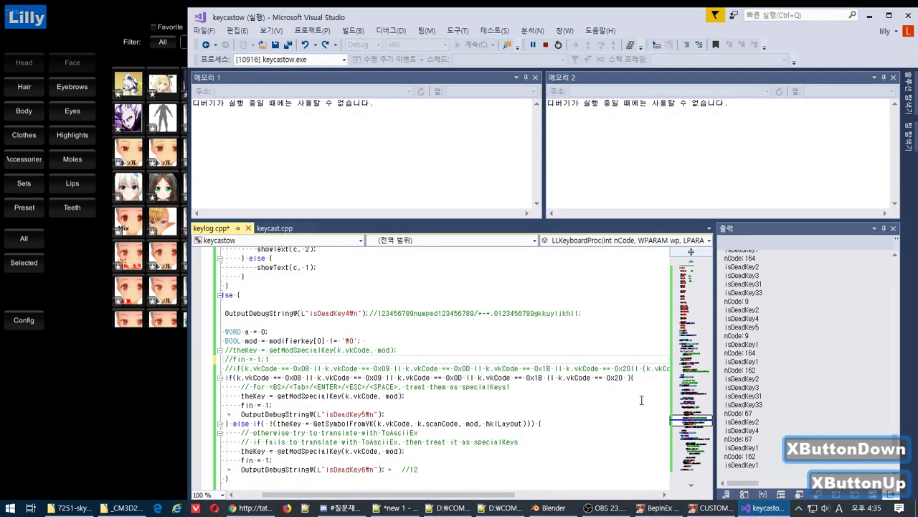
{"action": "left_click", "coordinate": [740, 495]}
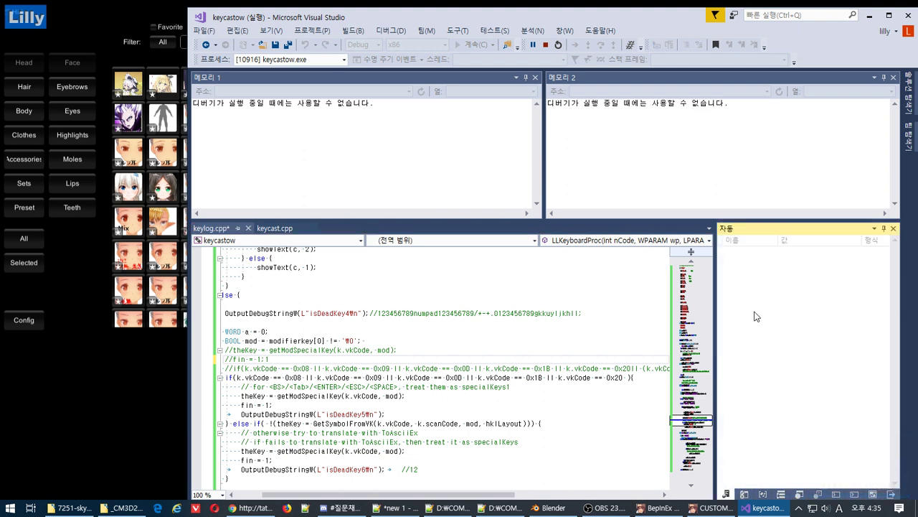
{"action": "left_click", "coordinate": [763, 494]}
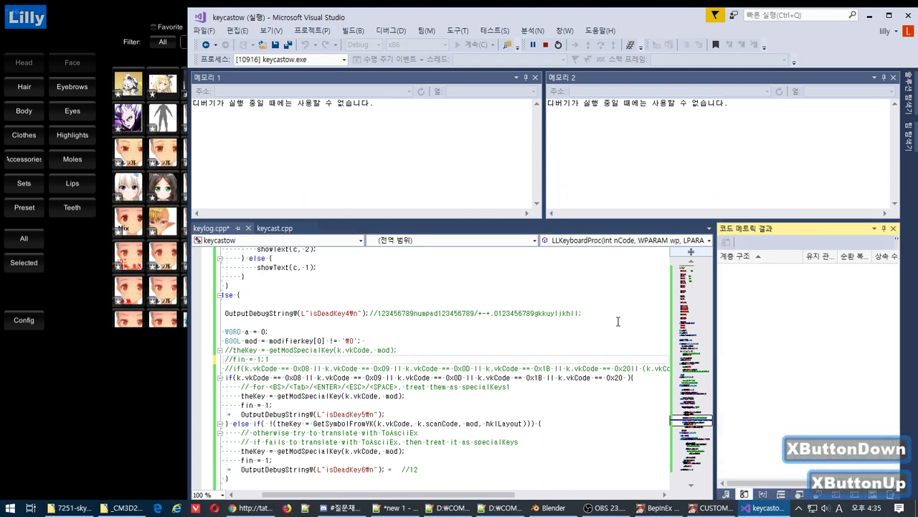
{"action": "left_click", "coordinate": [546, 44]}
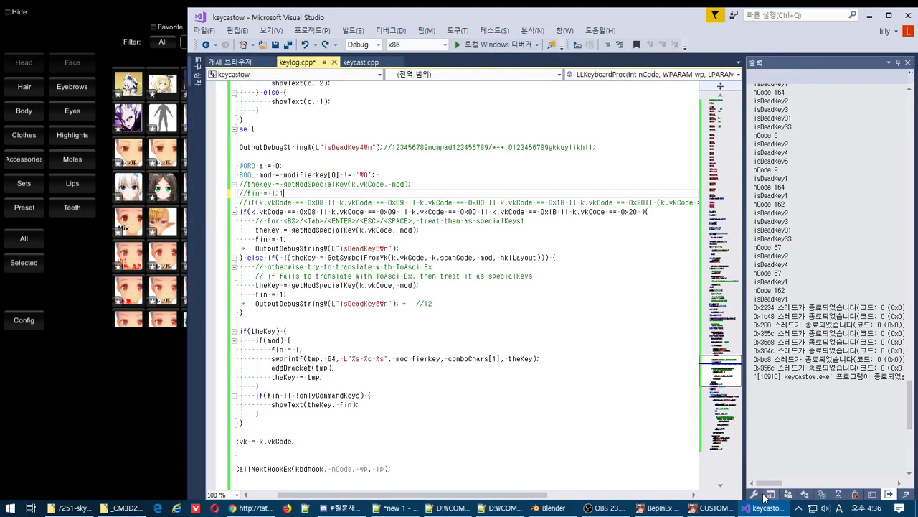
Show the keycastow project in Solution Explorer and open the commit history of keylog.cpp
{"action": "left_click", "coordinate": [767, 495]}
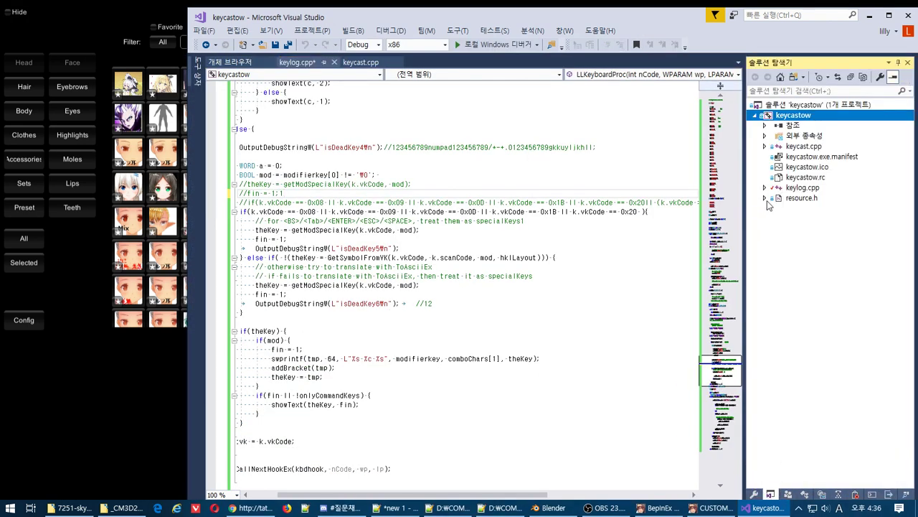
{"action": "right_click", "coordinate": [789, 118]}
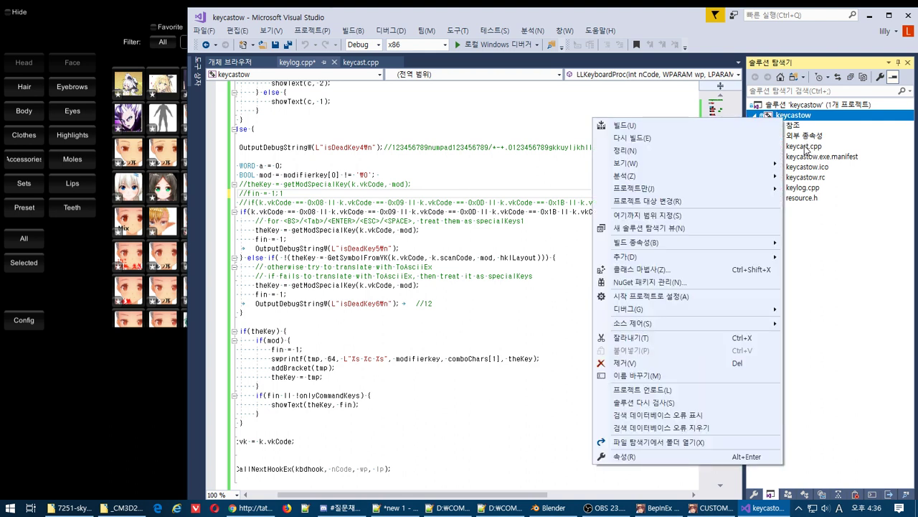
{"action": "key", "text": "Escape"}
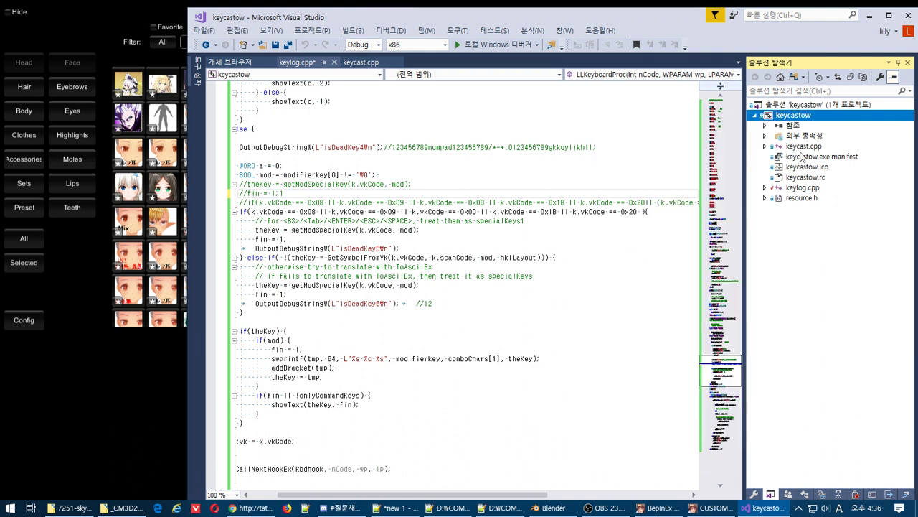
{"action": "right_click", "coordinate": [808, 188]}
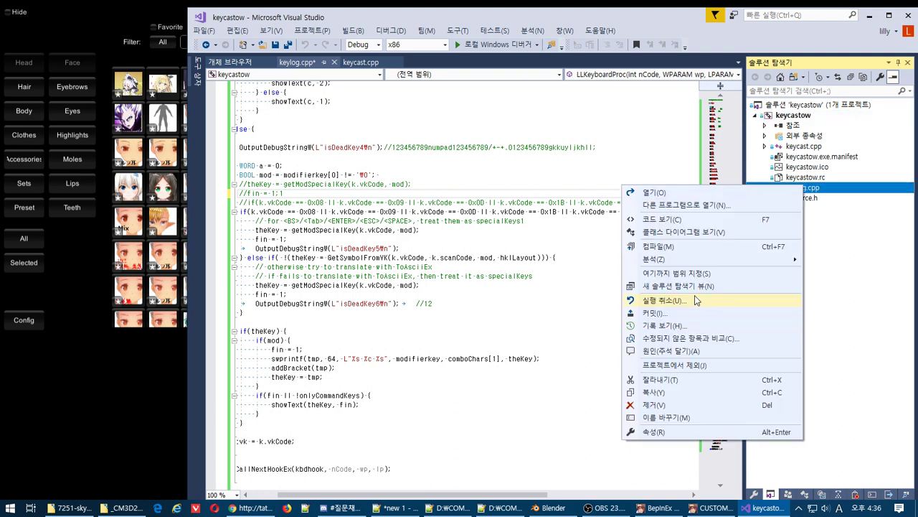
{"action": "left_click", "coordinate": [687, 326]}
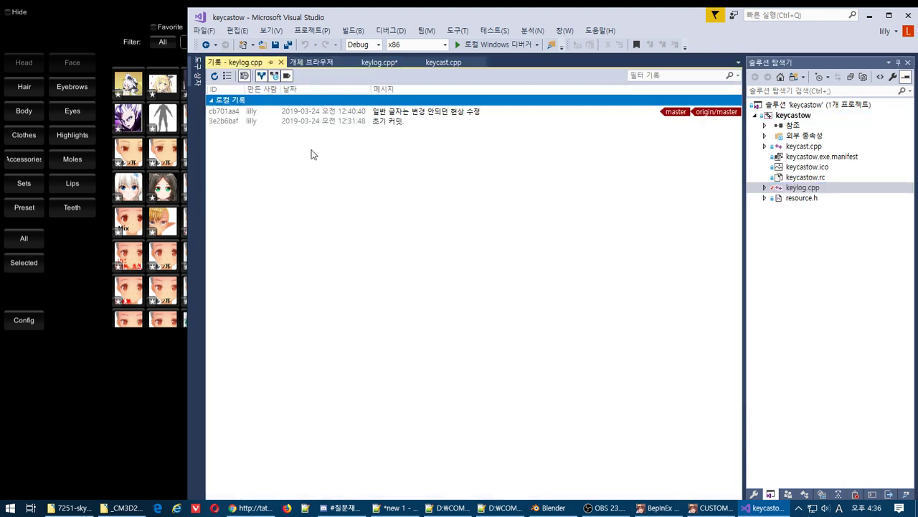
Try to revert the initial commit (초기 커밋) from the keylog.cpp history, saving the pending changes to keylog.cpp
{"action": "left_click", "coordinate": [342, 122]}
{"action": "right_click", "coordinate": [343, 127]}
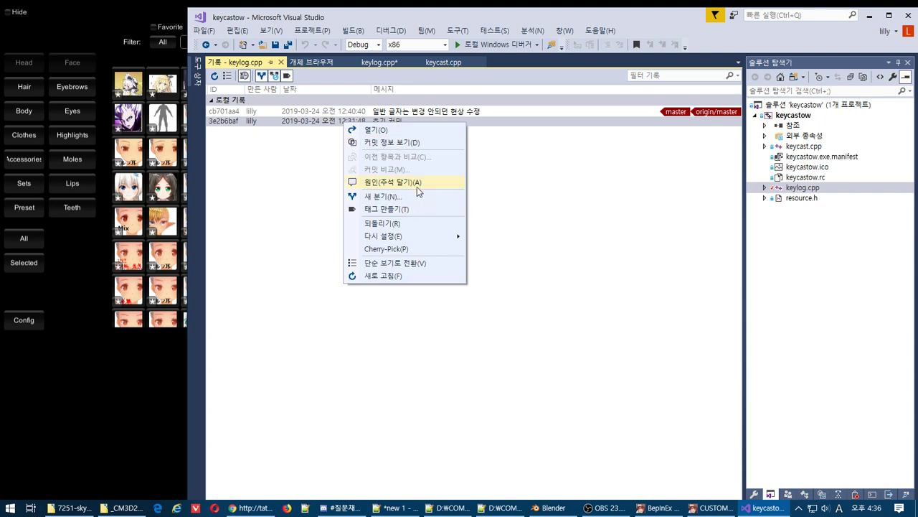
{"action": "left_click", "coordinate": [414, 222]}
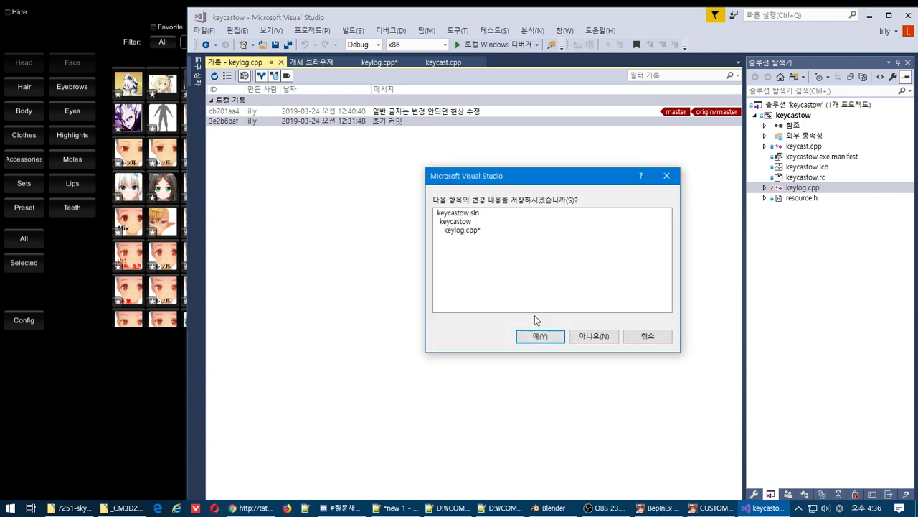
{"action": "left_click", "coordinate": [540, 339]}
{"action": "left_click", "coordinate": [464, 298]}
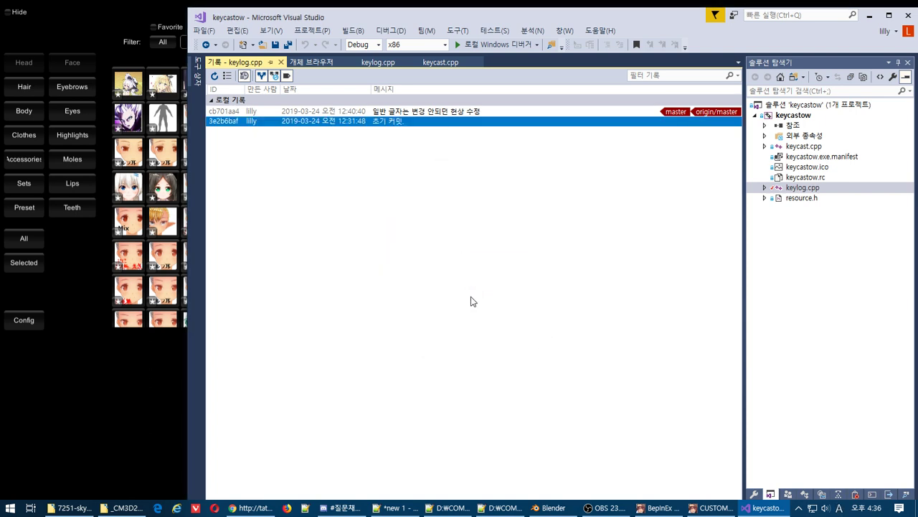
Check the code in keylog.cpp, close the file, and try again to revert the 초기 커밋 commit
{"action": "double_click", "coordinate": [800, 188]}
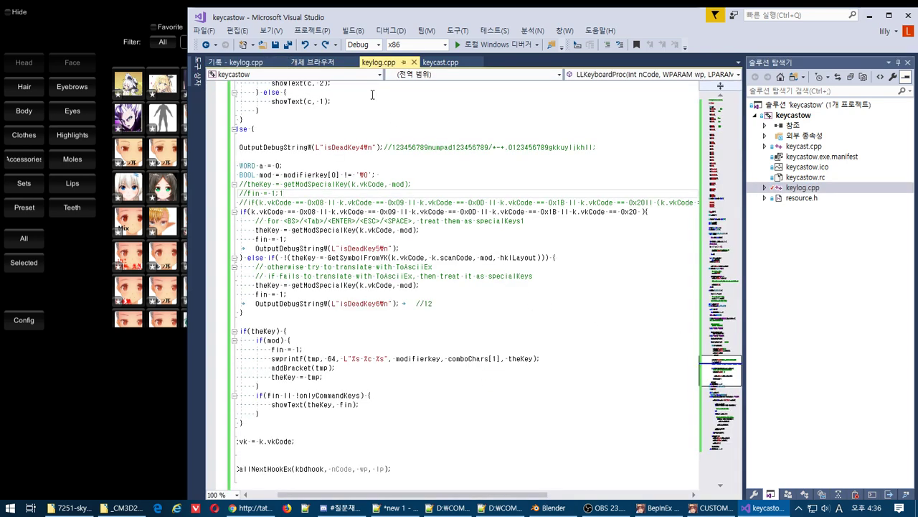
{"action": "left_click", "coordinate": [414, 62]}
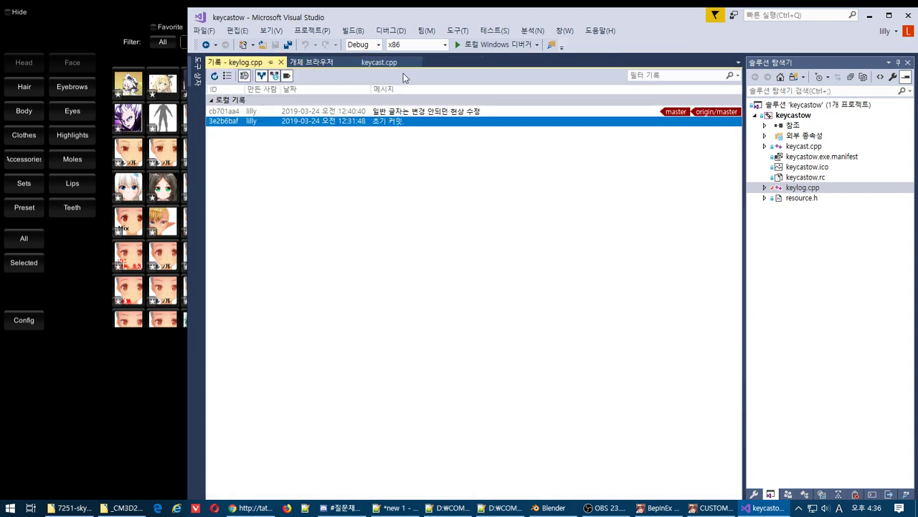
{"action": "right_click", "coordinate": [414, 122]}
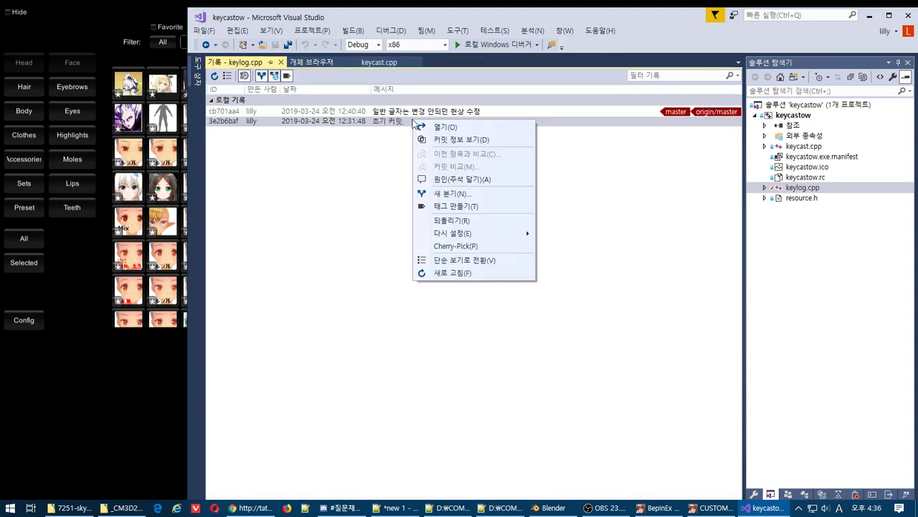
{"action": "left_click", "coordinate": [494, 222]}
{"action": "left_click", "coordinate": [463, 297]}
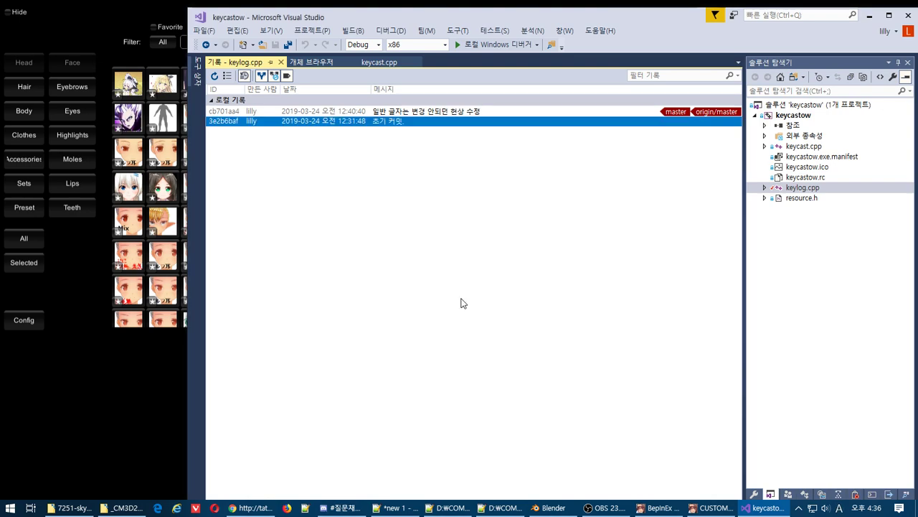
Open keylog.cpp and go to the key-handling branch that follows the isDeadKey4 debug output
{"action": "double_click", "coordinate": [804, 188]}
{"action": "left_click", "coordinate": [739, 201]}
{"action": "left_click_drag", "start_coordinate": [739, 202], "coordinate": [796, 373]}
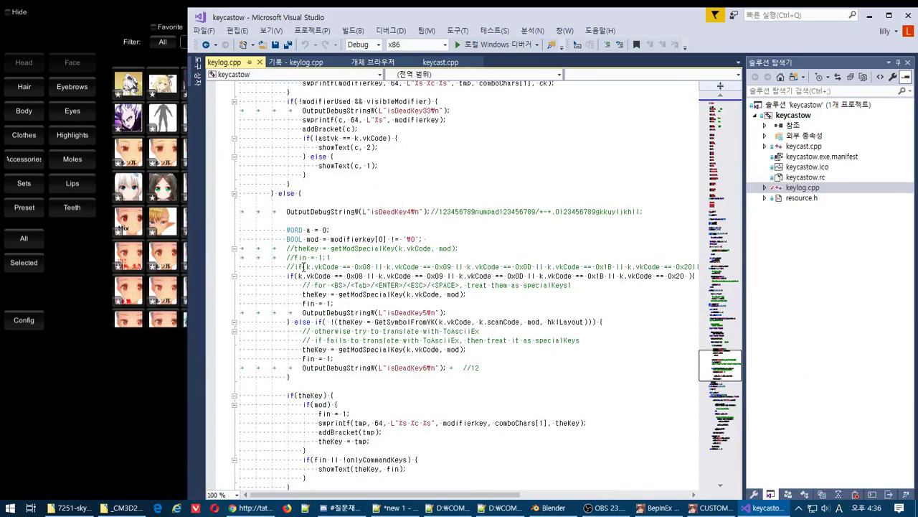
{"action": "left_click", "coordinate": [433, 256]}
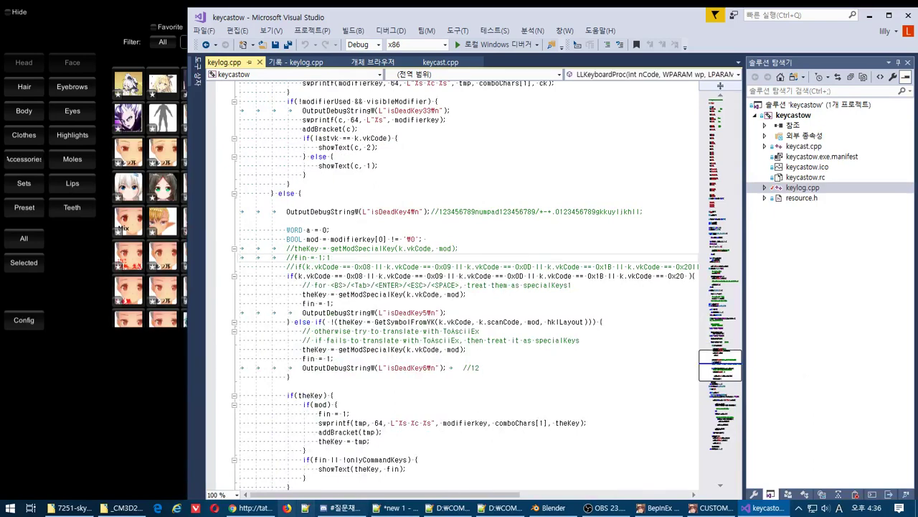
{"action": "mouse_move", "coordinate": [278, 505]}
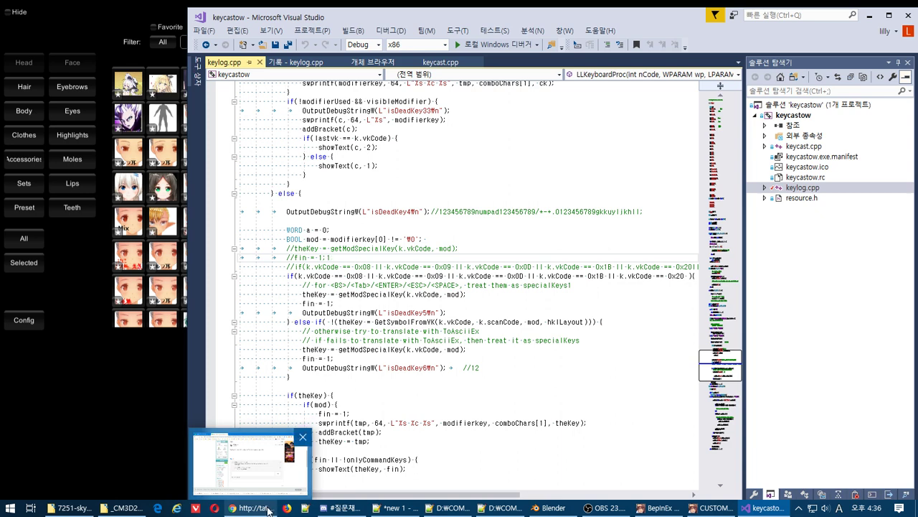
{"action": "left_click", "coordinate": [263, 509]}
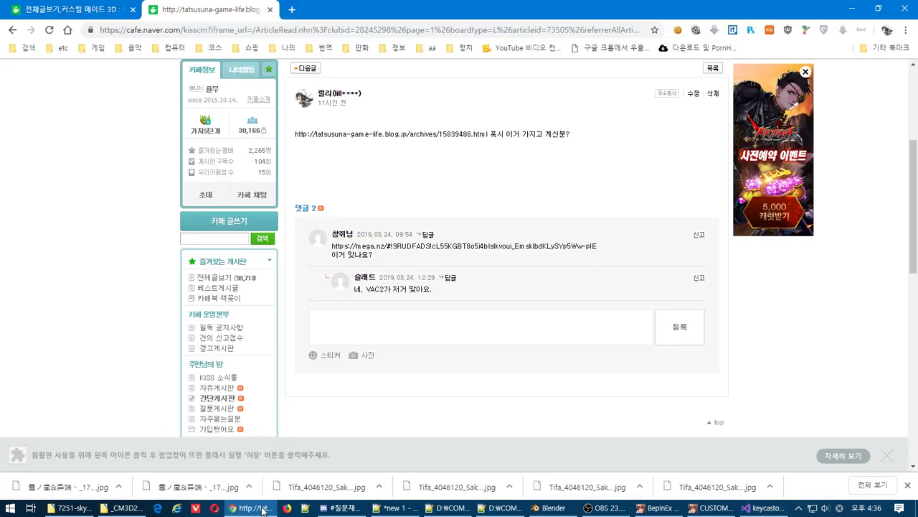
{"action": "left_click", "coordinate": [263, 509]}
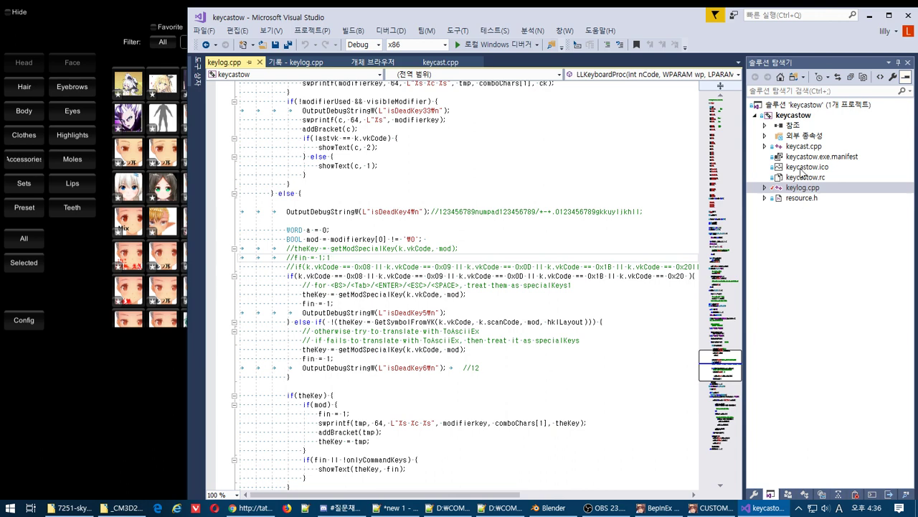
Search Google for the project name keycastow in a new Chrome tab
{"action": "left_click", "coordinate": [786, 117]}
{"action": "right_click", "coordinate": [801, 117]}
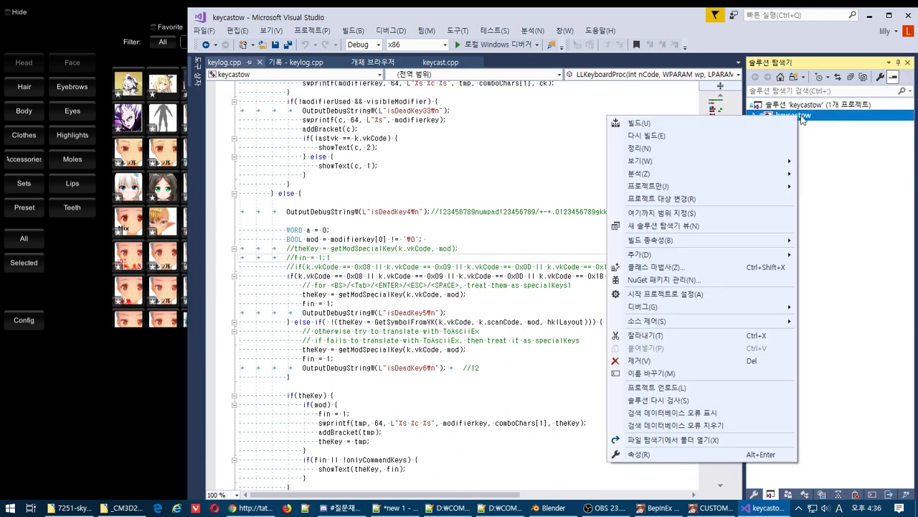
{"action": "left_click", "coordinate": [720, 373]}
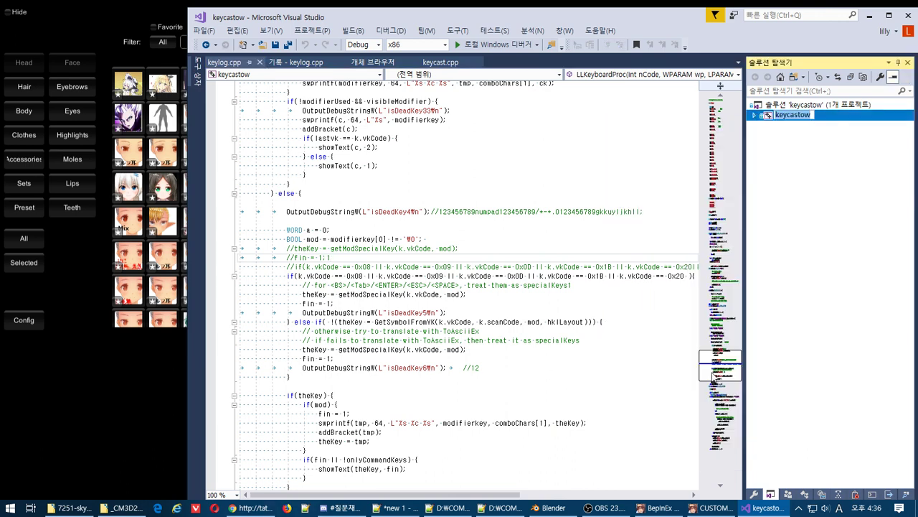
{"action": "left_click", "coordinate": [251, 508]}
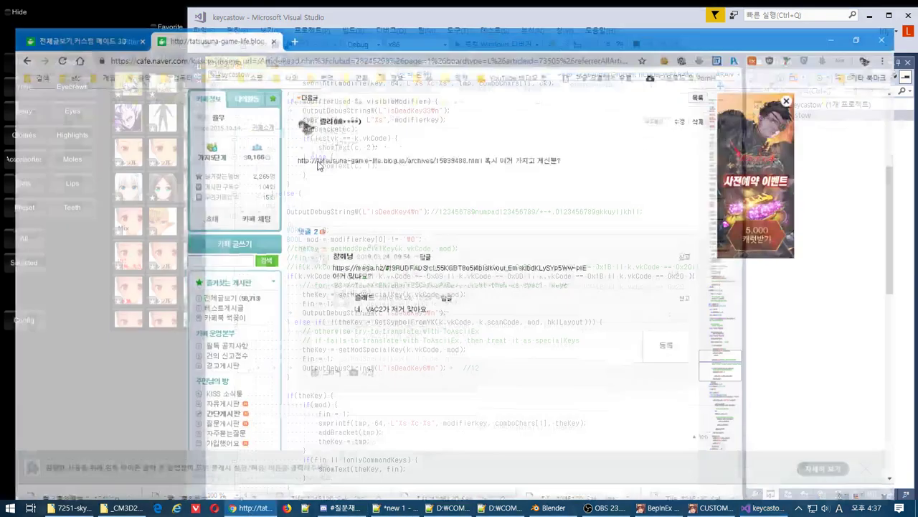
{"action": "left_click", "coordinate": [291, 9]}
{"action": "type", "text": "keycastow"}
{"action": "key", "text": "Return"}
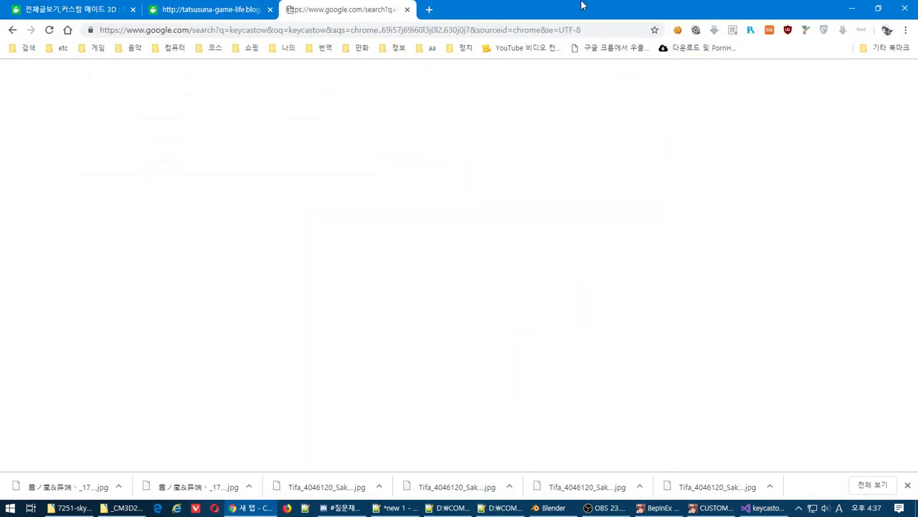
Restore the browser to a smaller window and open the brookhong/KeyCastOW GitHub repository from the search results
{"action": "left_click_drag", "start_coordinate": [581, 6], "coordinate": [490, 50]}
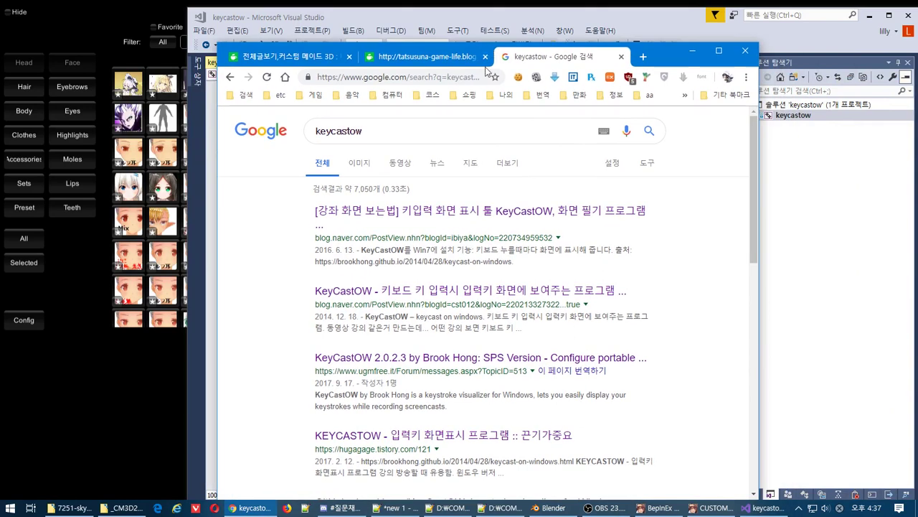
{"action": "scroll", "coordinate": [384, 298], "scroll_direction": "down", "scroll_amount": 1}
{"action": "scroll", "coordinate": [384, 298], "scroll_direction": "down", "scroll_amount": 2}
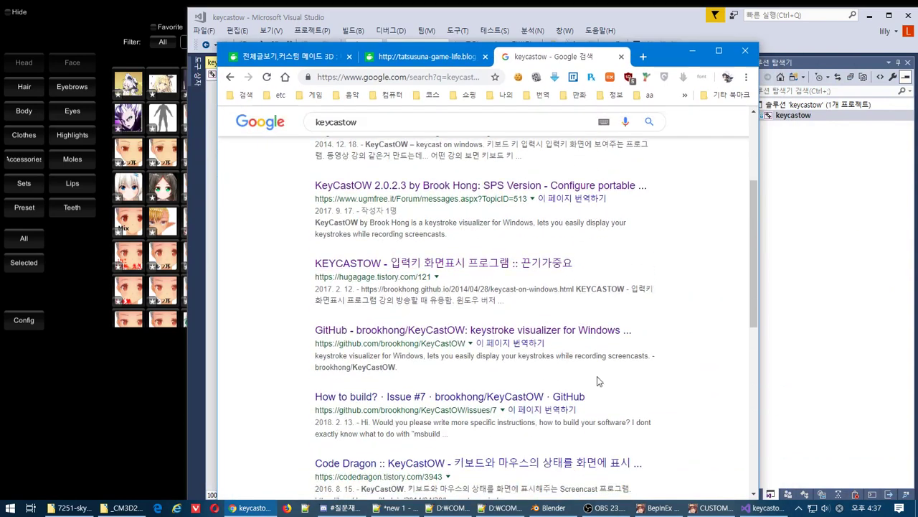
{"action": "left_click", "coordinate": [502, 332]}
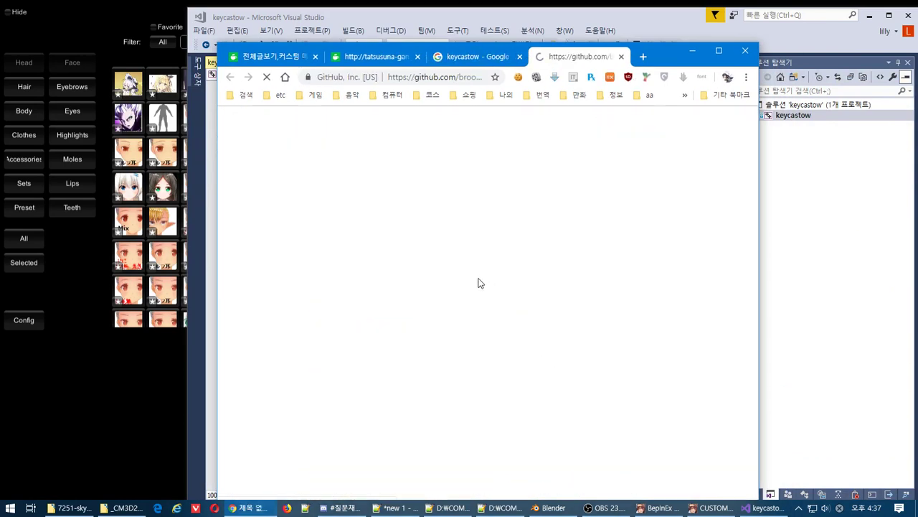
{"action": "scroll", "coordinate": [479, 282], "scroll_direction": "down", "scroll_amount": 1}
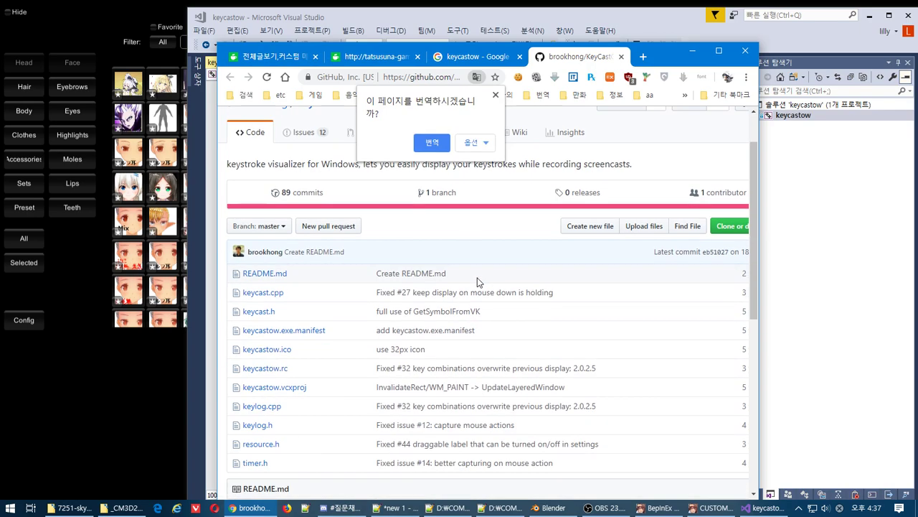
Place the browser beside the code editor and bring up lines 349 to 360 of the repository's keylog.cpp
{"action": "left_click_drag", "start_coordinate": [682, 50], "coordinate": [917, 50]}
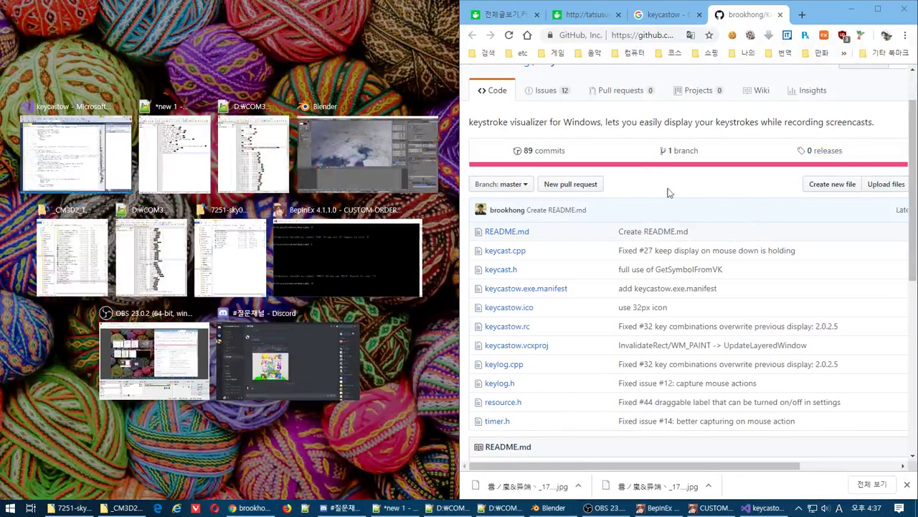
{"action": "left_click", "coordinate": [633, 188]}
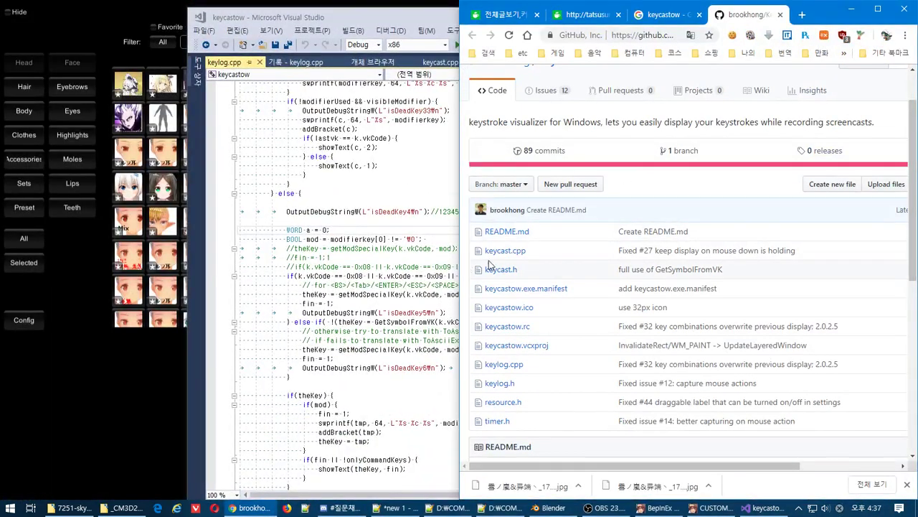
{"action": "left_click", "coordinate": [511, 371]}
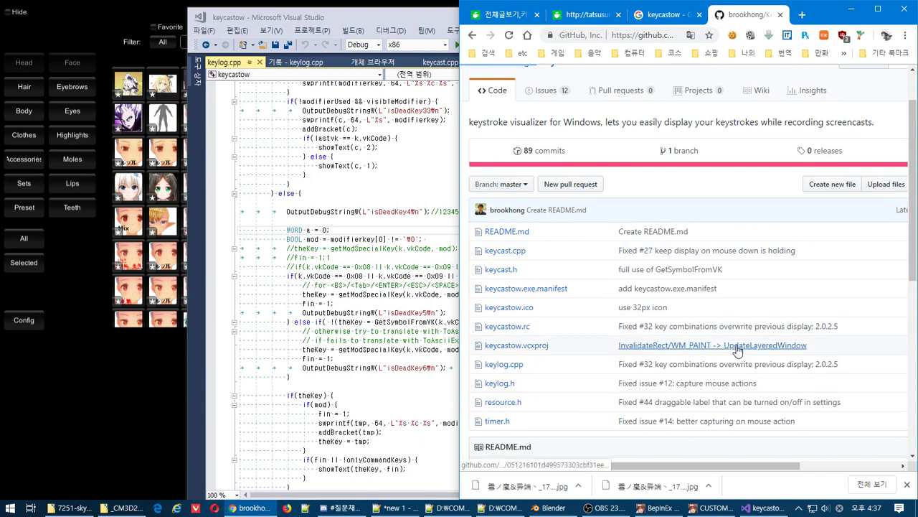
{"action": "scroll", "coordinate": [714, 340], "scroll_direction": "down", "scroll_amount": 3}
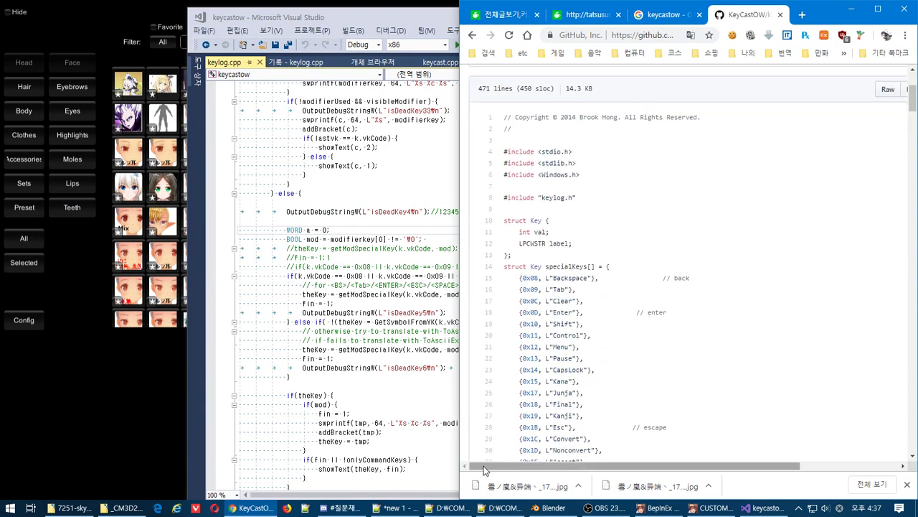
{"action": "scroll", "coordinate": [914, 149], "scroll_direction": "down", "scroll_amount": 3}
{"action": "left_click_drag", "start_coordinate": [913, 114], "coordinate": [913, 362]}
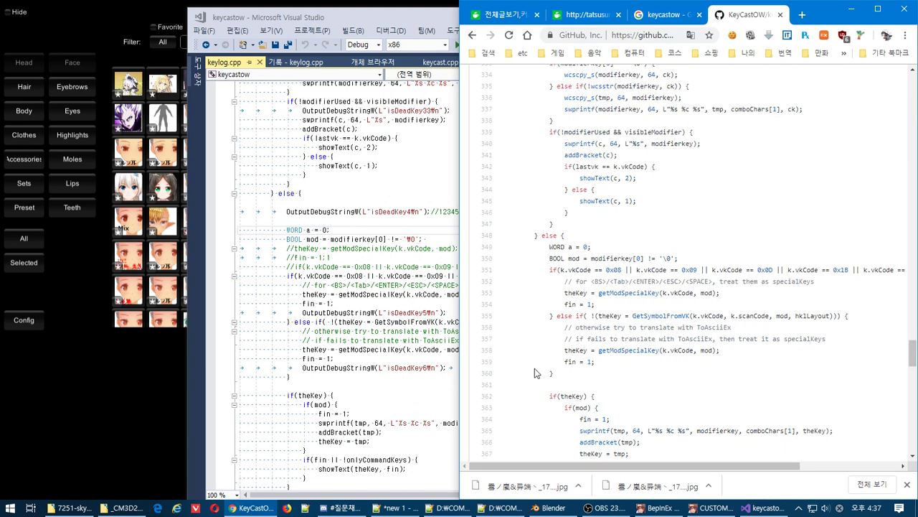
Replace the local keylog.cpp block from "WORD a = 0;" through the isDeadKey6 branch with the repository's original lines 349 to 360
{"action": "left_click_drag", "start_coordinate": [549, 372], "coordinate": [487, 255]}
{"action": "key", "text": "ctrl+c"}
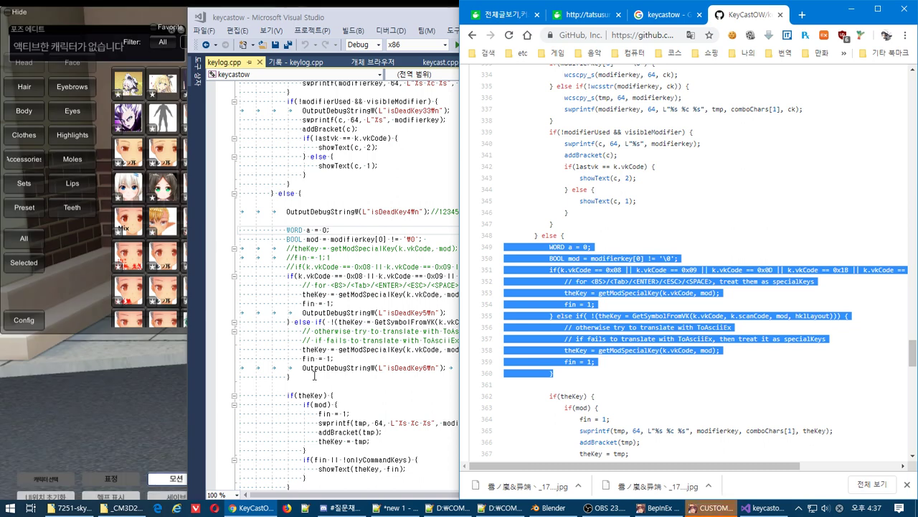
{"action": "left_click_drag", "start_coordinate": [314, 375], "coordinate": [212, 229]}
{"action": "key", "text": "ctrl+v"}
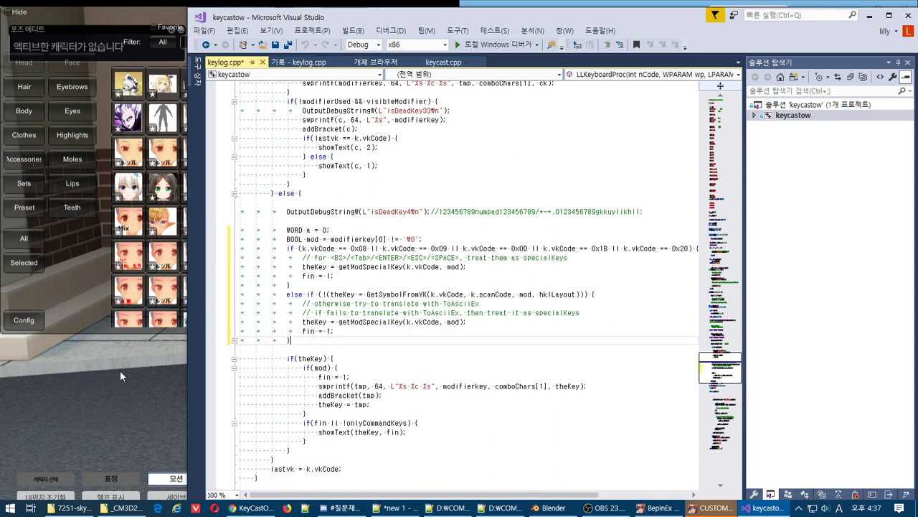
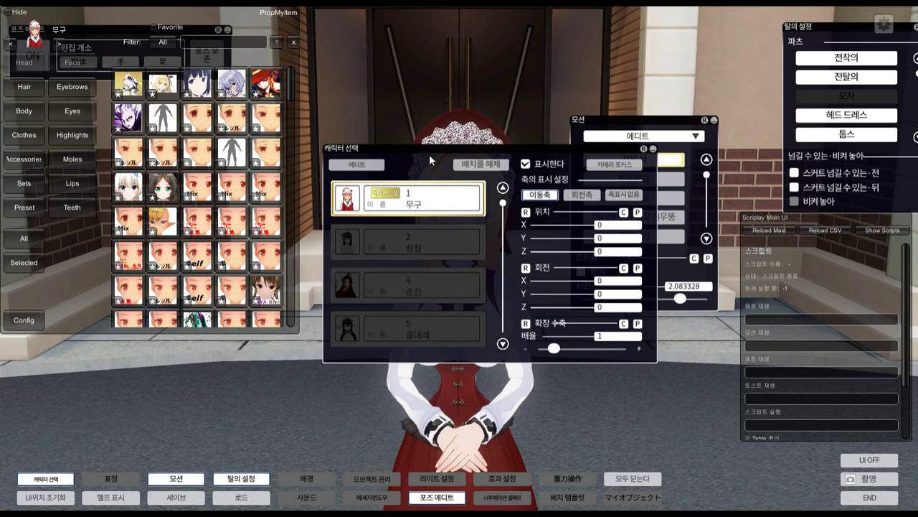
In CUSTOM ORDER MAID 3D 2, move the character selection window off the maid's face and browse the Back accessories in PropMyItem
{"action": "left_click_drag", "start_coordinate": [429, 154], "coordinate": [426, 239]}
{"action": "scroll", "coordinate": [408, 172], "scroll_direction": "down", "scroll_amount": 5}
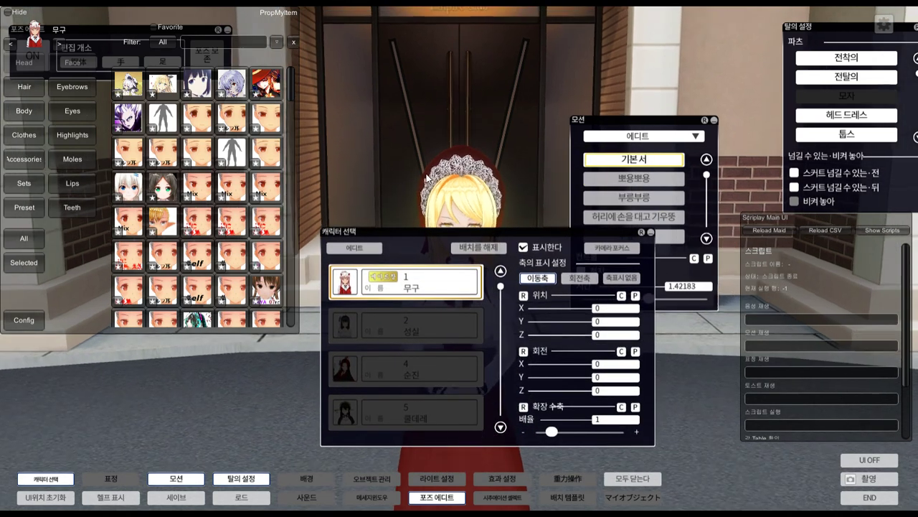
{"action": "left_click", "coordinate": [27, 160]}
{"action": "left_click_drag", "start_coordinate": [108, 197], "coordinate": [118, 246]}
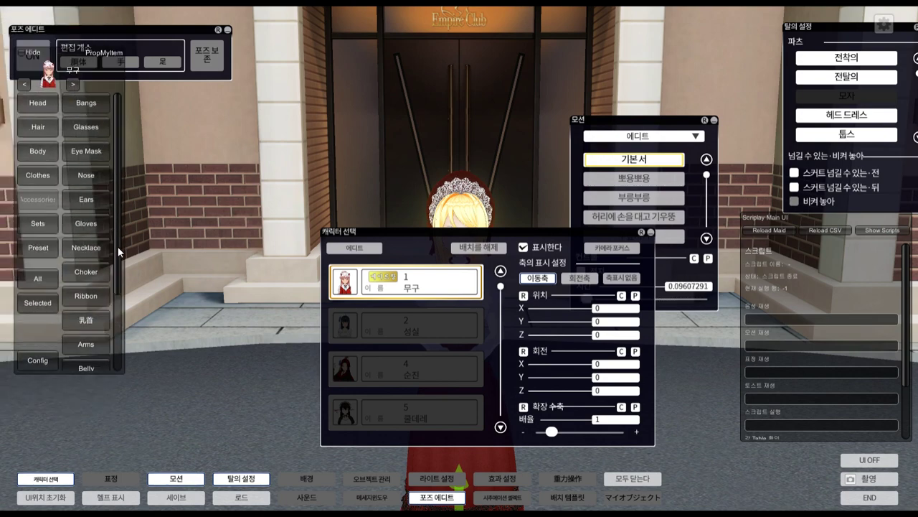
{"action": "scroll", "coordinate": [104, 307], "scroll_direction": "down", "scroll_amount": 4}
{"action": "left_click", "coordinate": [92, 306]}
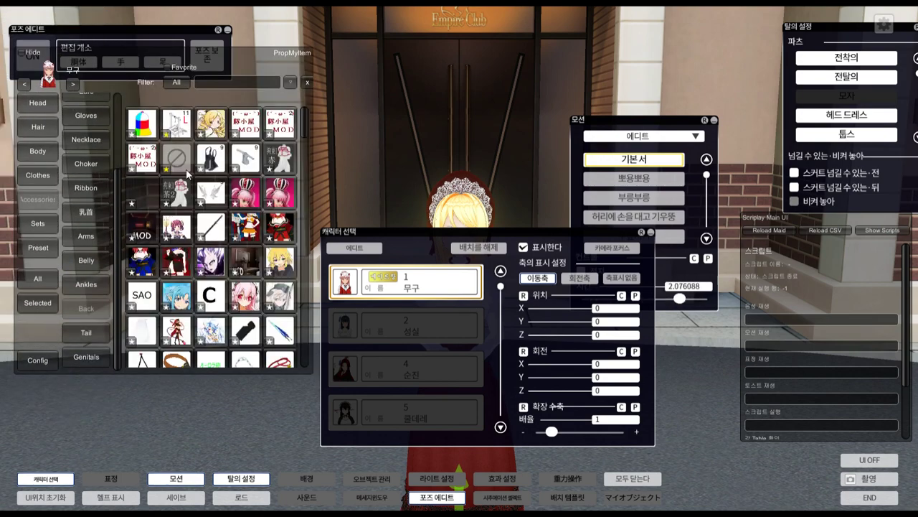
{"action": "left_click_drag", "start_coordinate": [301, 131], "coordinate": [304, 207]}
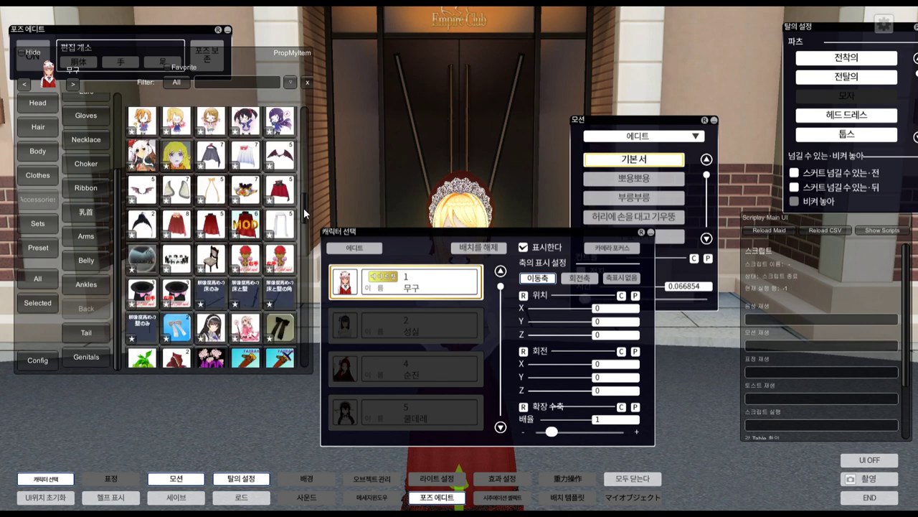
Filter the Back accessories by 7251-sky005, copying the name from the .anm file in the 7251-sky005 folder
{"action": "key", "text": "super"}
{"action": "left_click", "coordinate": [72, 507]}
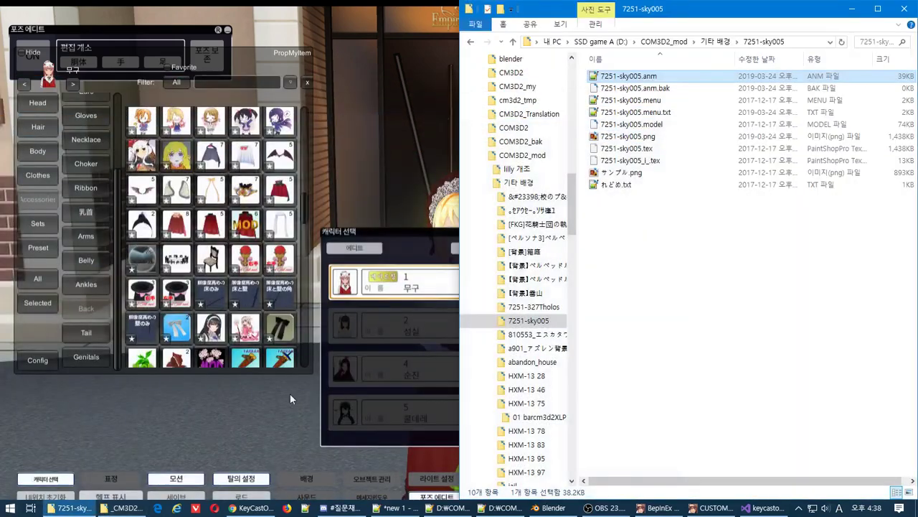
{"action": "key", "text": "F2"}
{"action": "key", "text": "ctrl+c"}
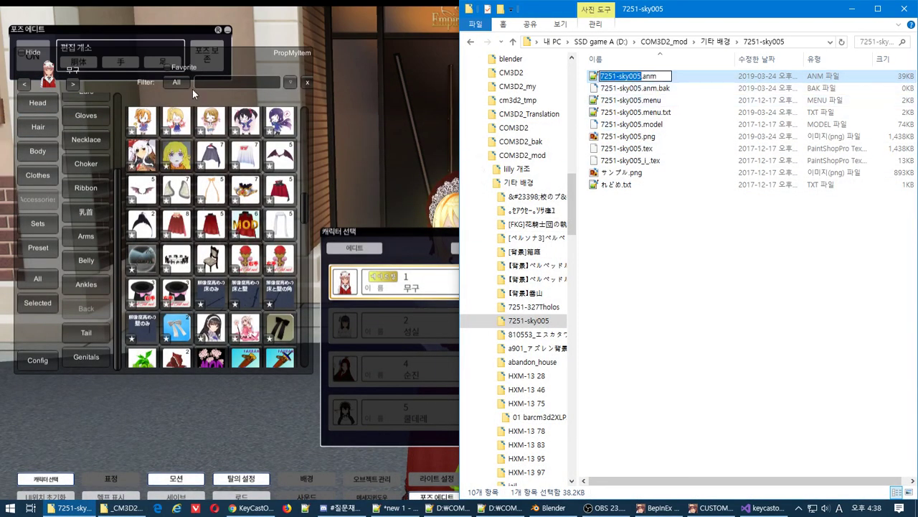
{"action": "left_click", "coordinate": [228, 83]}
{"action": "key", "text": "ctrl+v"}
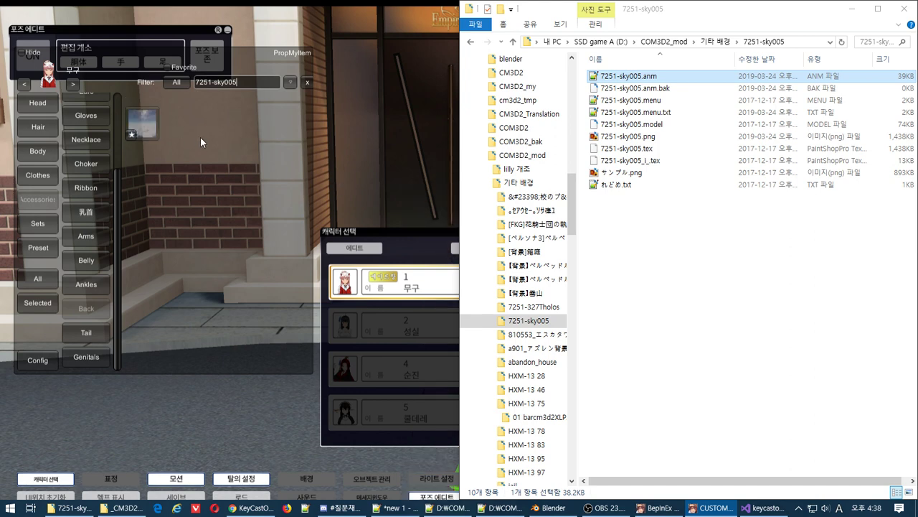
Hide the stage background with the 비표시 option and turn off the studio interface
{"action": "left_click", "coordinate": [378, 203]}
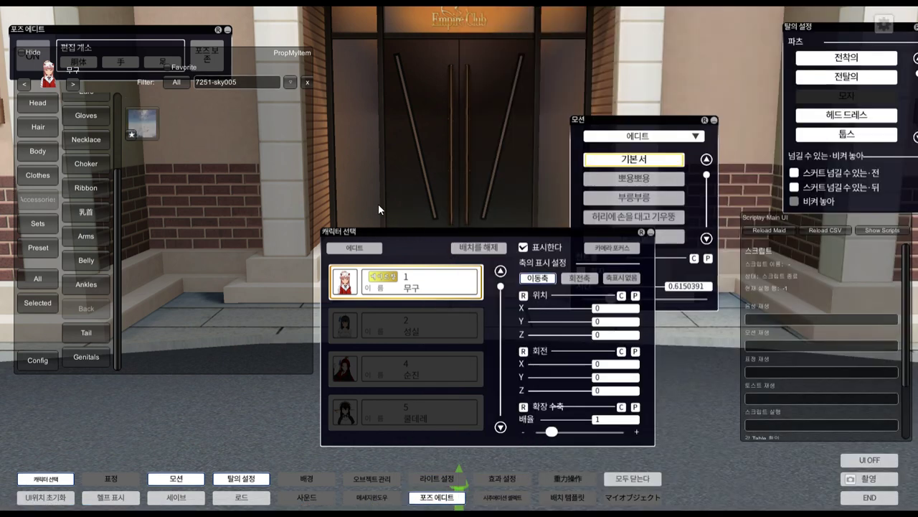
{"action": "left_click", "coordinate": [306, 478]}
{"action": "left_click", "coordinate": [532, 326]}
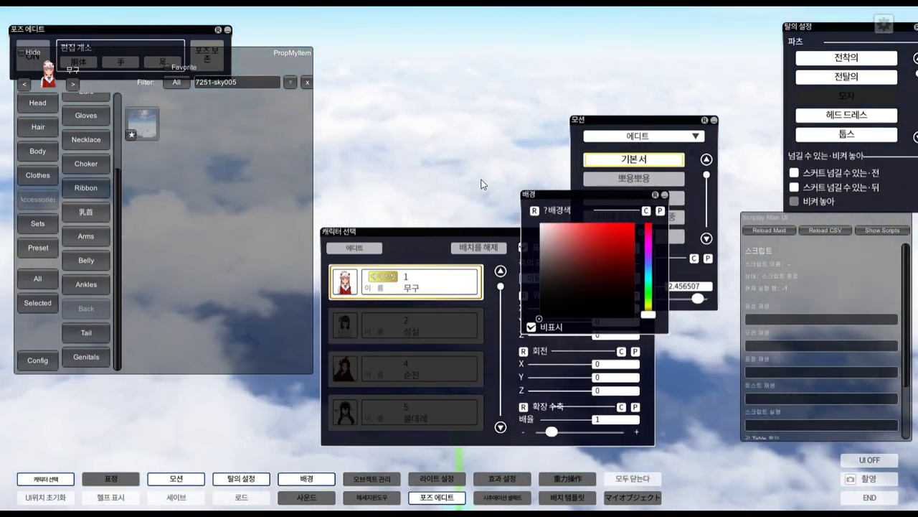
{"action": "left_click", "coordinate": [870, 459]}
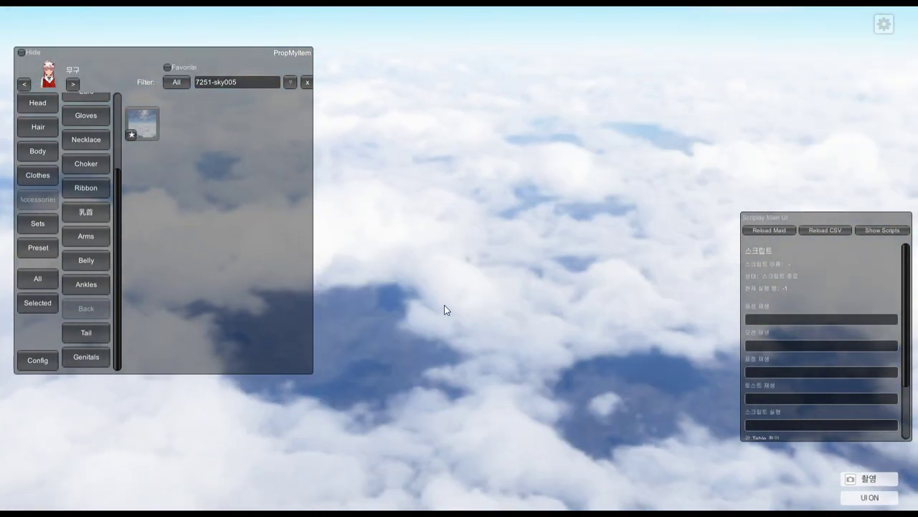
Switch to Blender, select the 7251-sky005 armature and put it in pose mode
{"action": "key", "text": "alt+Tab"}
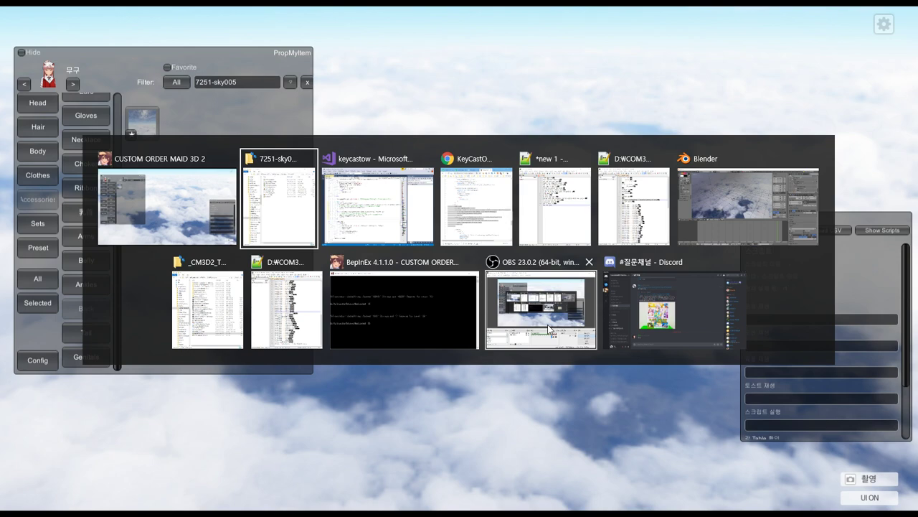
{"action": "left_click", "coordinate": [722, 199]}
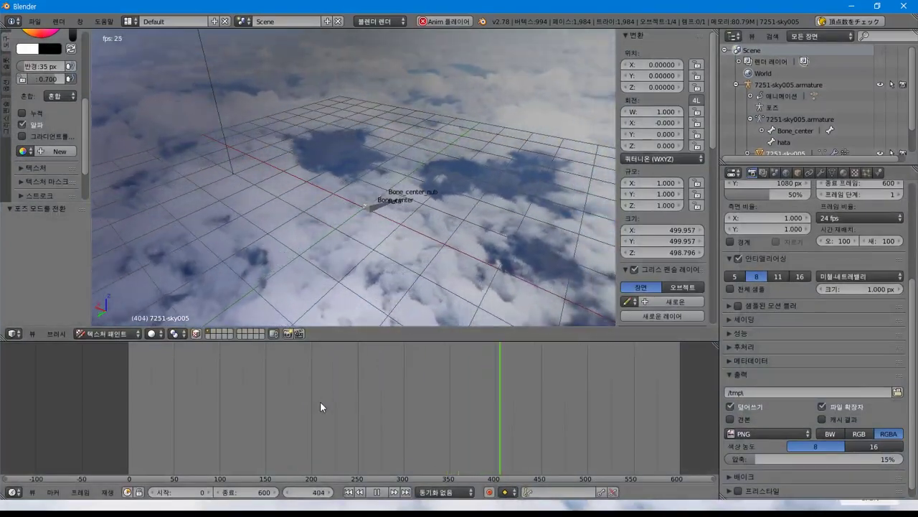
{"action": "right_click", "coordinate": [380, 206]}
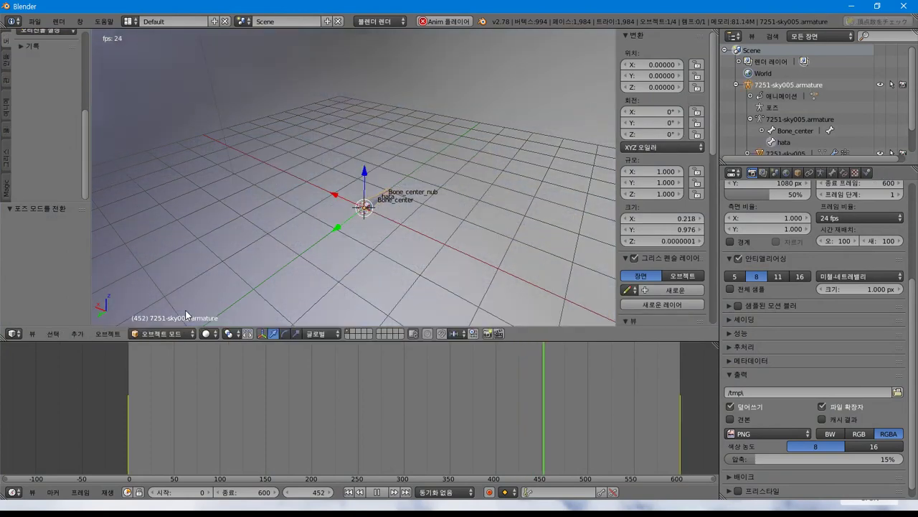
{"action": "left_click", "coordinate": [163, 333]}
{"action": "left_click", "coordinate": [165, 292]}
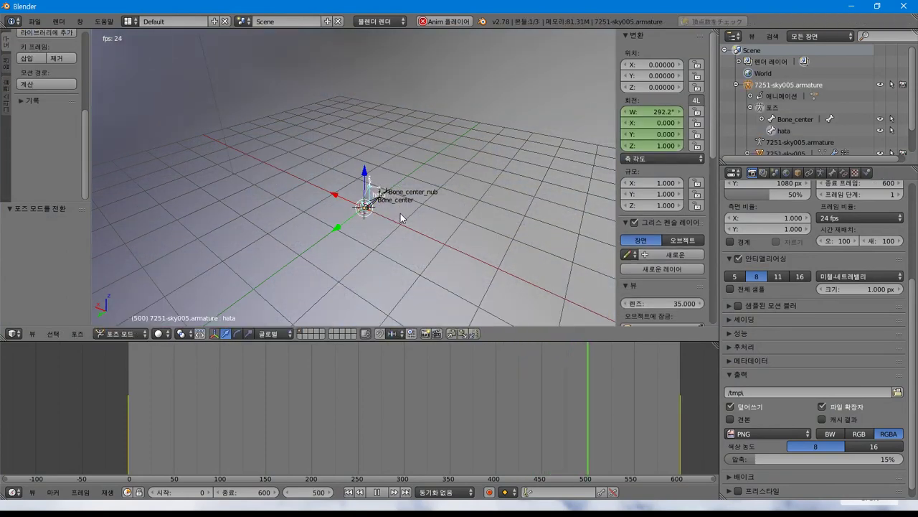
Start exporting the armature's animation as a CM3D2 motion, choosing 7251-sky005.anm in the 7251-sky005 folder
{"action": "left_click", "coordinate": [34, 21]}
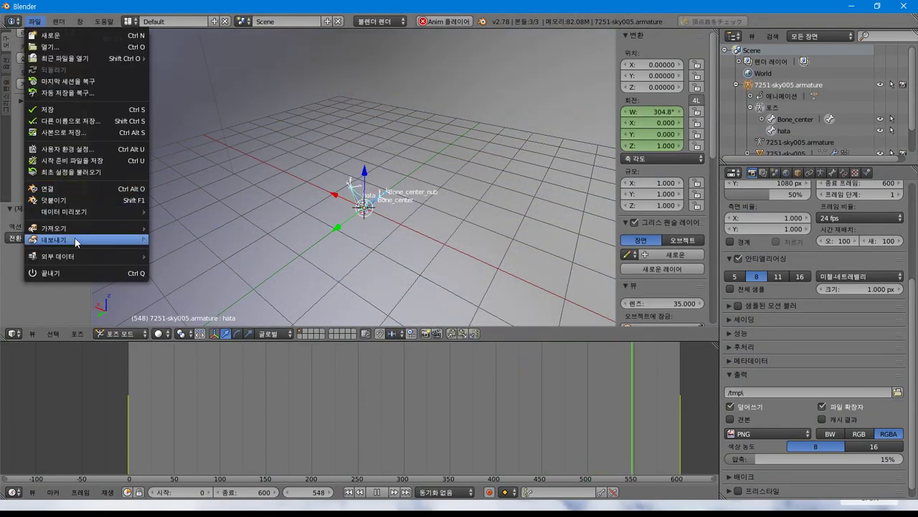
{"action": "mouse_move", "coordinate": [71, 239]}
{"action": "left_click", "coordinate": [208, 354]}
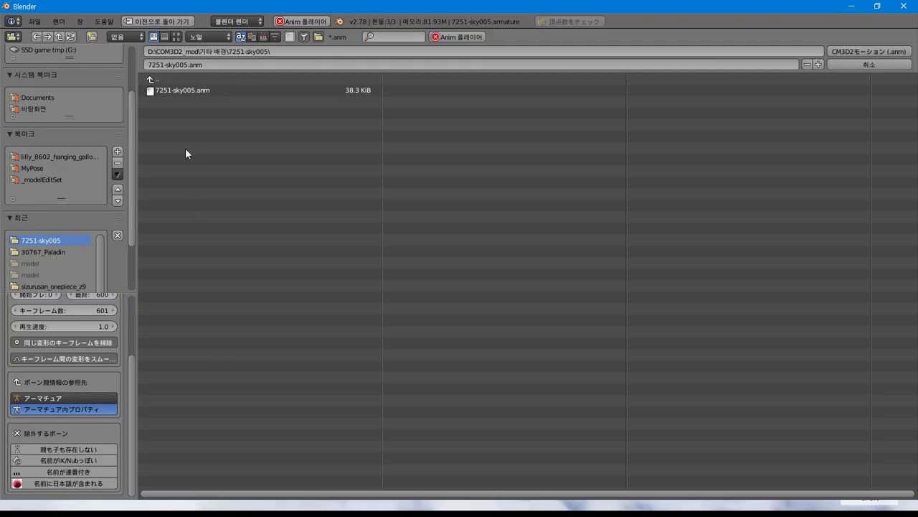
{"action": "double_click", "coordinate": [189, 92]}
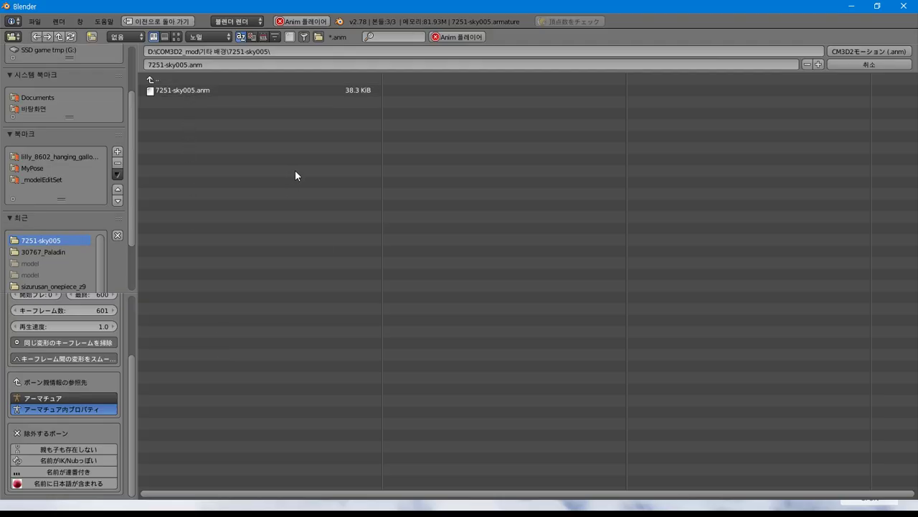
Minimize Blender, switch to the new 1 notes in Notepad++ and highlight the line about adding the anm to the menu
{"action": "left_click", "coordinate": [851, 6]}
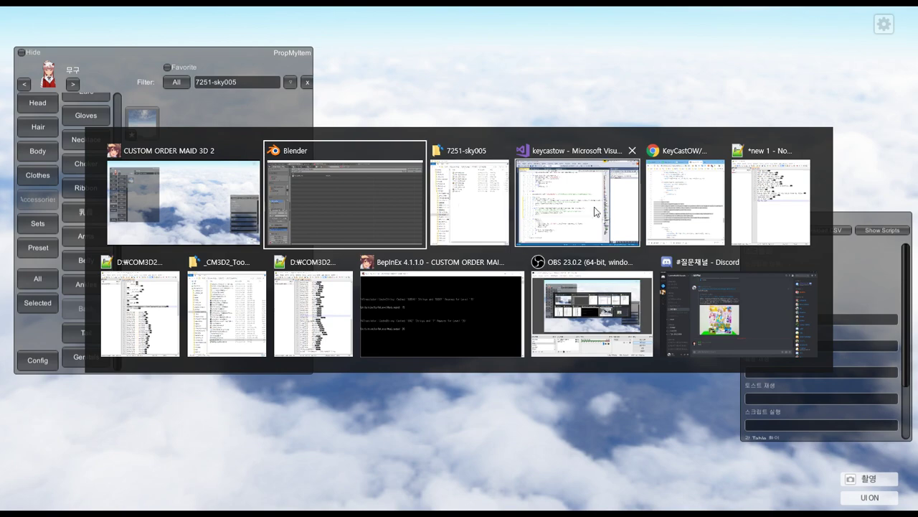
{"action": "left_click", "coordinate": [797, 211]}
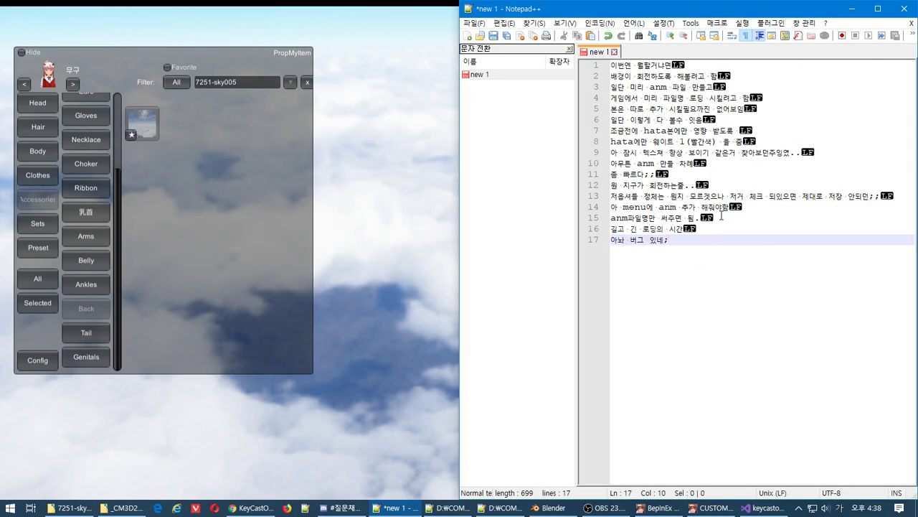
{"action": "left_click_drag", "start_coordinate": [723, 213], "coordinate": [578, 208]}
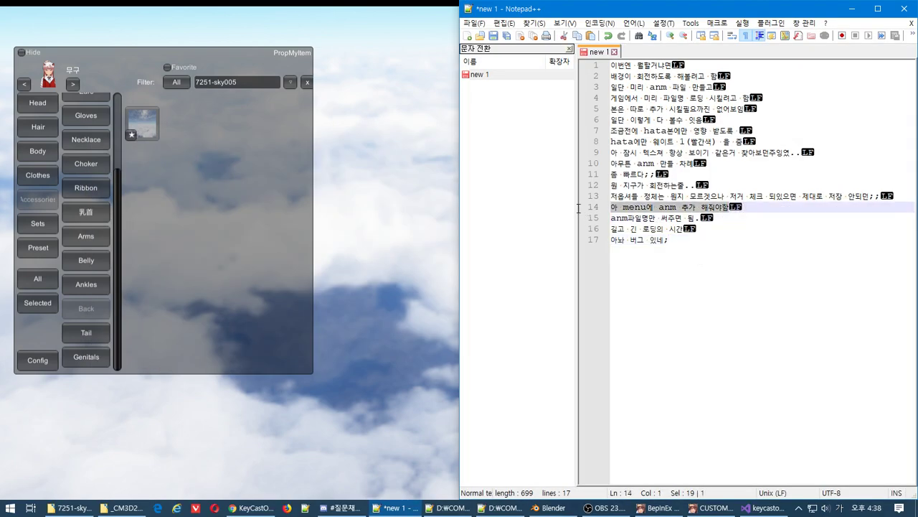
Bring up the toolkit folder and review 7251-sky005.menu.txt in Notepad++ from its final anime line back to the beginning
{"action": "left_click", "coordinate": [105, 509]}
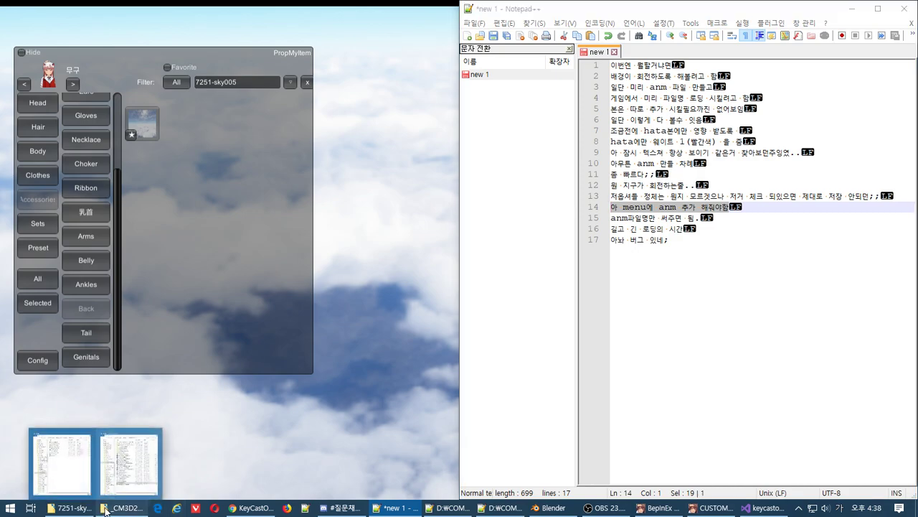
{"action": "left_click", "coordinate": [64, 460]}
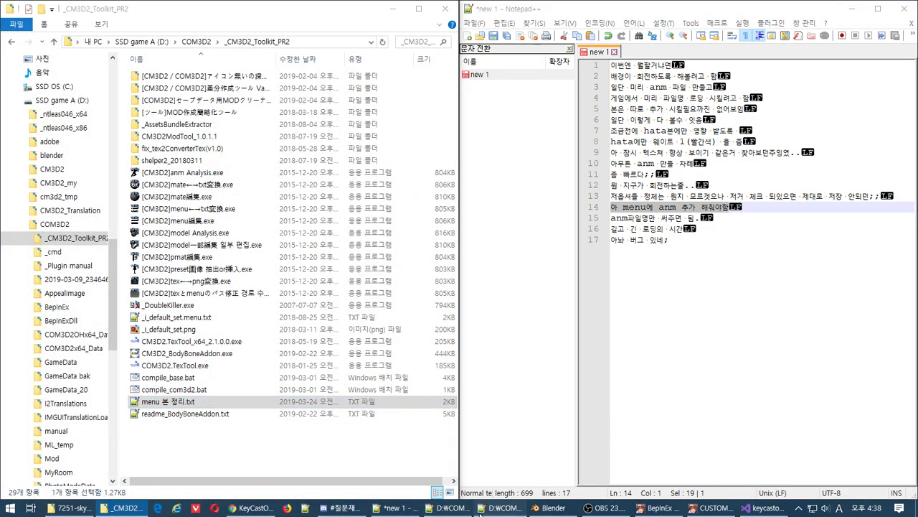
{"action": "left_click", "coordinate": [443, 508]}
{"action": "left_click", "coordinate": [441, 509]}
{"action": "left_click", "coordinate": [441, 509]}
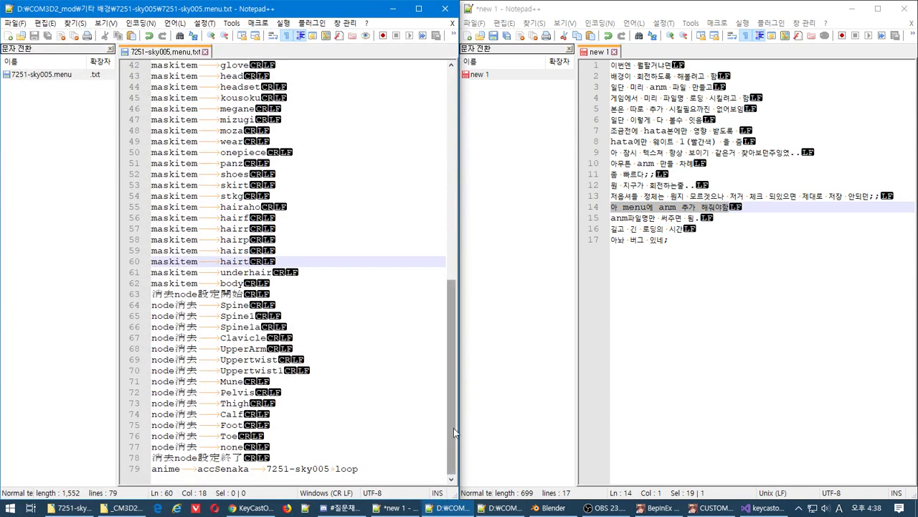
{"action": "left_click_drag", "start_coordinate": [453, 427], "coordinate": [420, 41]}
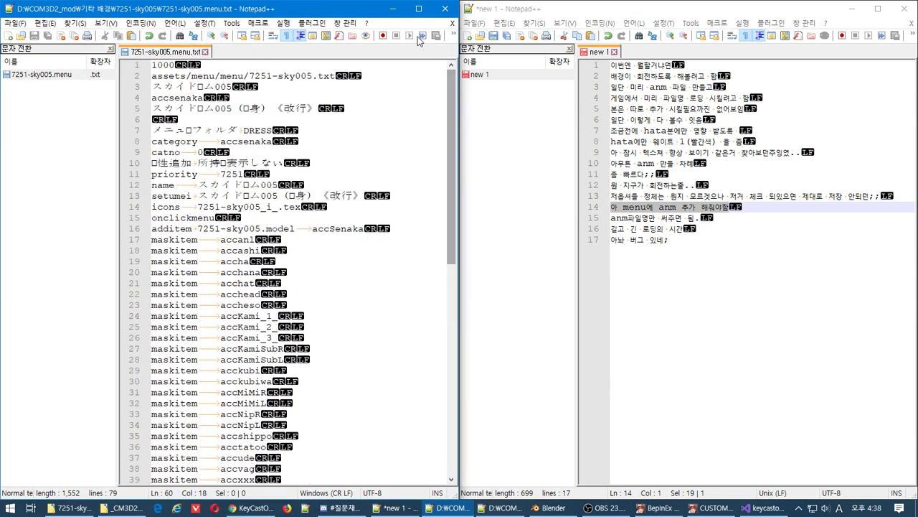
Convert 7251-sky005.menu.txt from the 7251-sky005 folder into a .menu file with [CM3D2]menu←→txt変換.exe
{"action": "left_click", "coordinate": [392, 8]}
{"action": "left_click", "coordinate": [67, 508]}
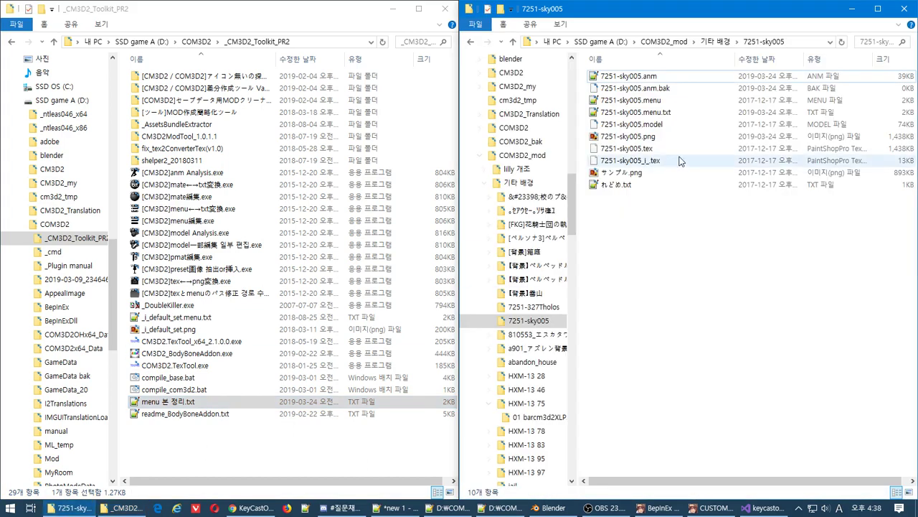
{"action": "left_click_drag", "start_coordinate": [655, 116], "coordinate": [390, 208]}
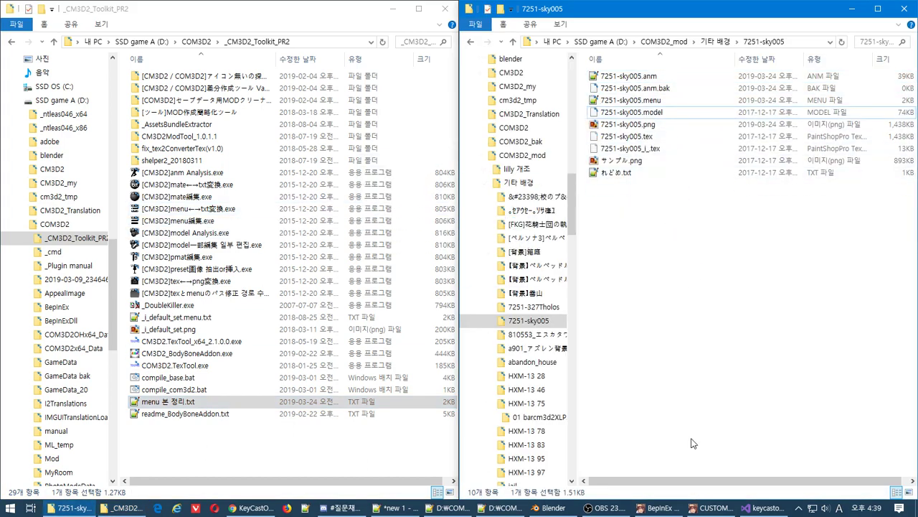
Return to the game, clear the PropMyItem filter and remove the maid's Back accessory with the empty item
{"action": "left_click", "coordinate": [678, 458]}
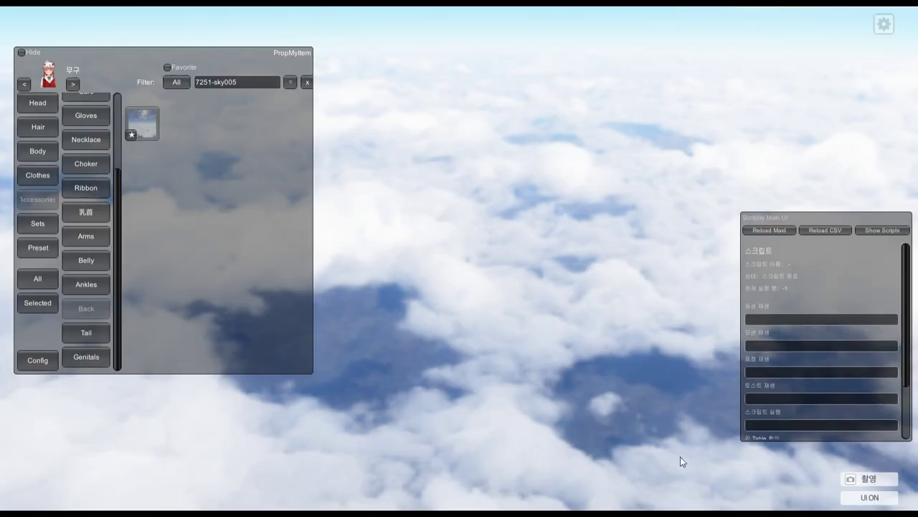
{"action": "left_click", "coordinate": [307, 83]}
{"action": "left_click", "coordinate": [188, 153]}
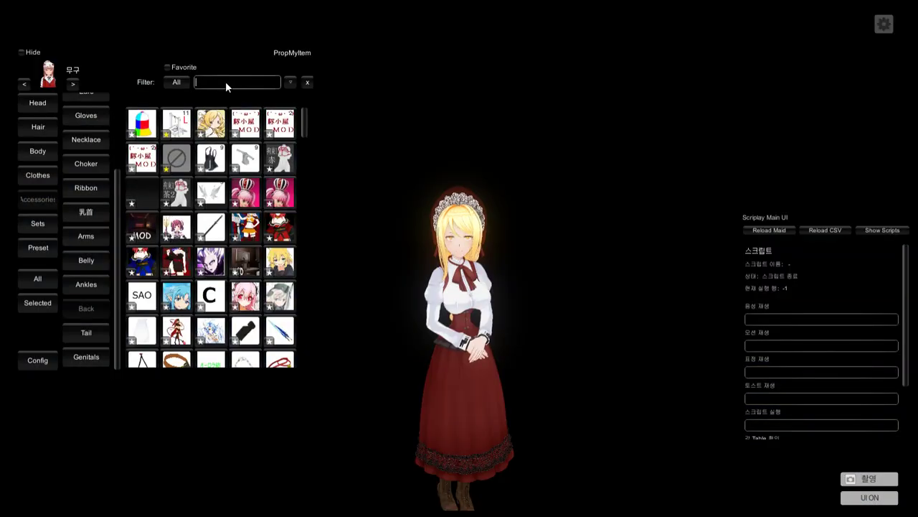
Filter the Back accessories by 7251-sky005 and apply the sky item to the maid
{"action": "left_click", "coordinate": [226, 81]}
{"action": "key", "text": "ctrl+v"}
{"action": "left_click", "coordinate": [149, 123]}
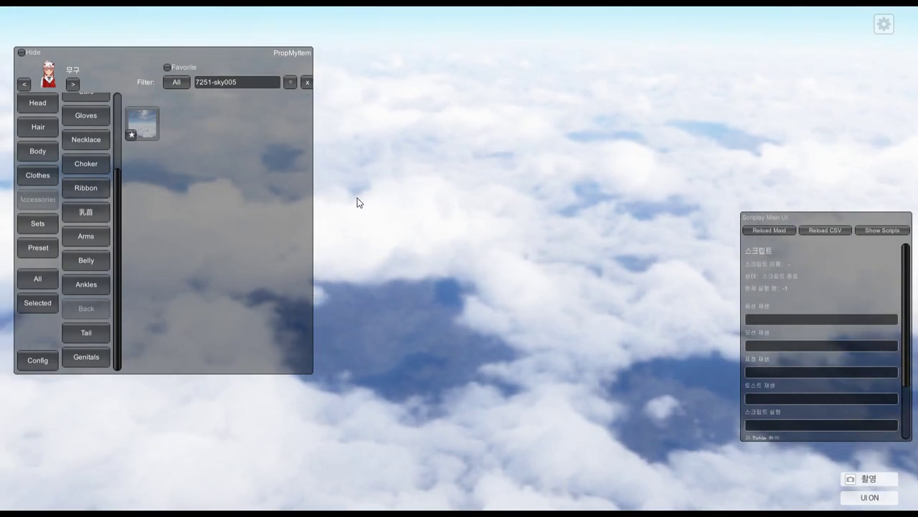
Load 7251-sky005.menu into [CM3D2]menu編集.exe and check its entries down to the anime section
{"action": "key", "text": "alt+Tab"}
{"action": "key", "text": "alt+Tab"}
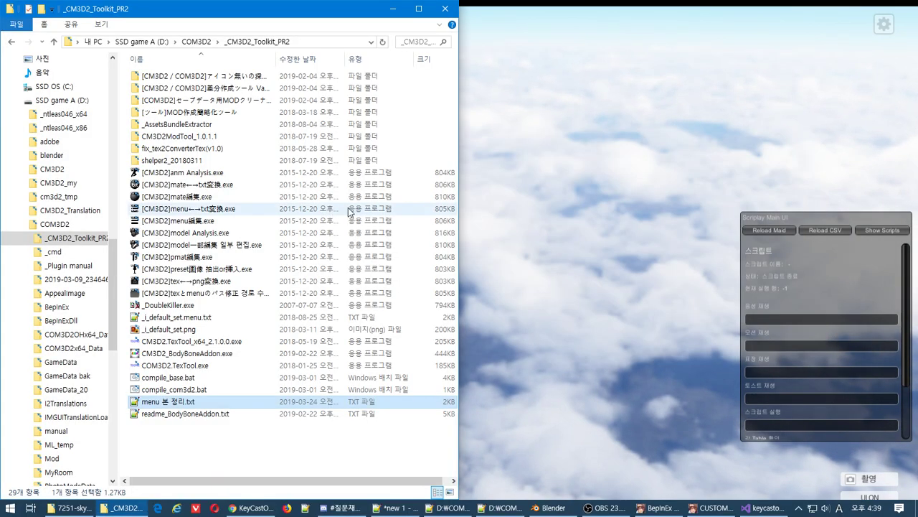
{"action": "left_click", "coordinate": [90, 508]}
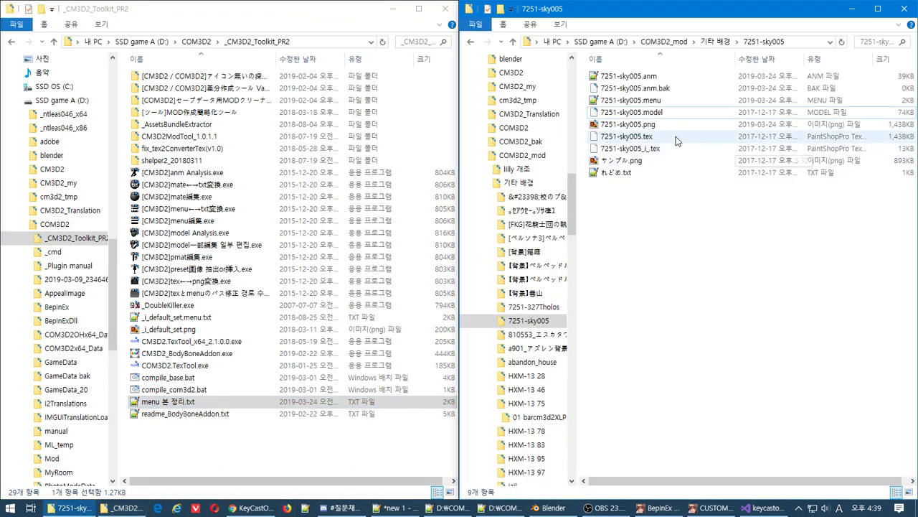
{"action": "left_click_drag", "start_coordinate": [632, 100], "coordinate": [321, 217]}
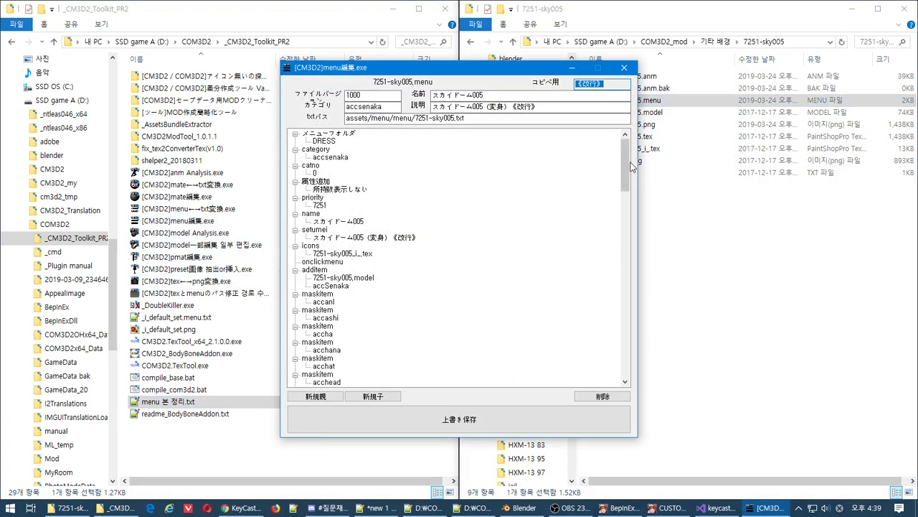
{"action": "left_click_drag", "start_coordinate": [628, 169], "coordinate": [631, 367]}
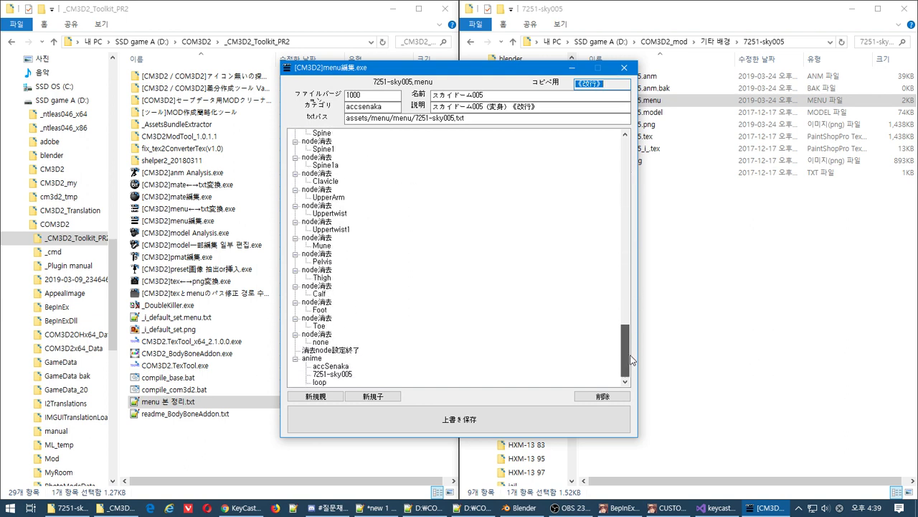
{"action": "left_click_drag", "start_coordinate": [632, 359], "coordinate": [594, 127]}
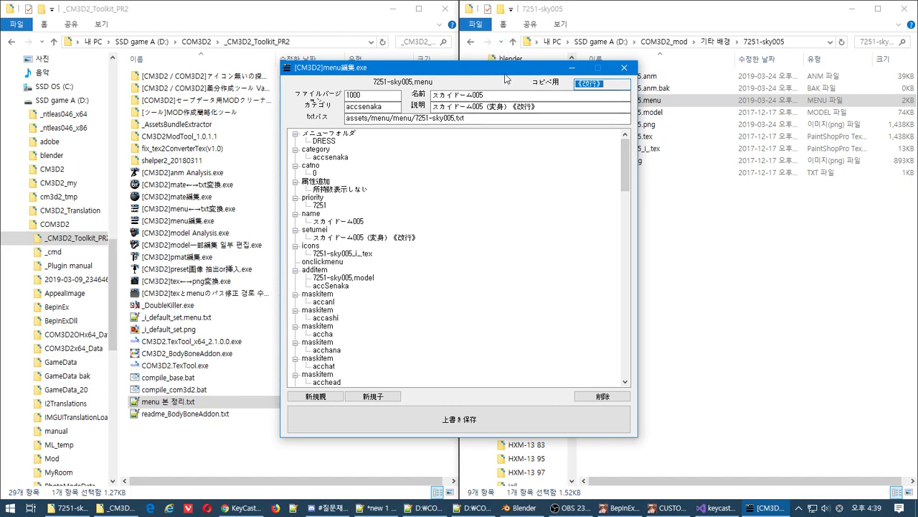
{"action": "left_click_drag", "start_coordinate": [500, 72], "coordinate": [622, 114]}
Switch to Blender and confirm the pending CM3D2 motion export to 7251-sky005.anm
{"action": "key", "text": "alt+Tab"}
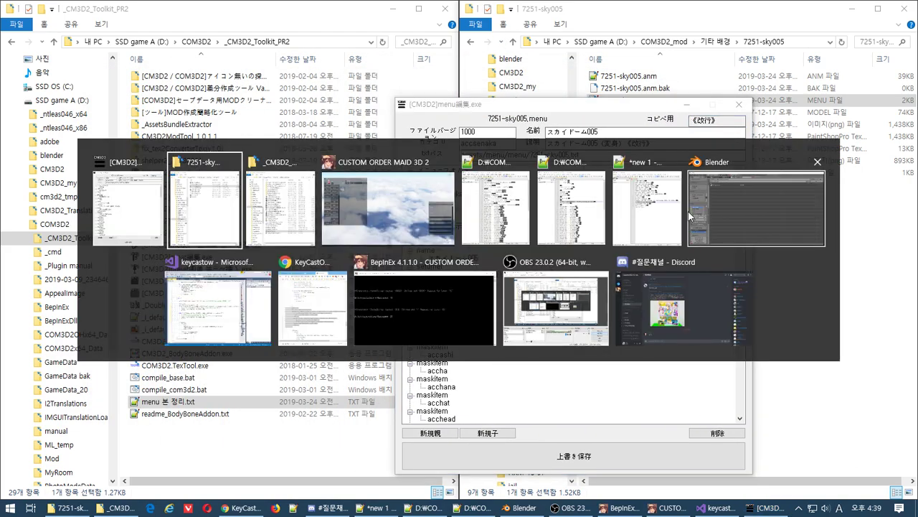
{"action": "key", "text": "Escape"}
{"action": "key", "text": "alt+Tab"}
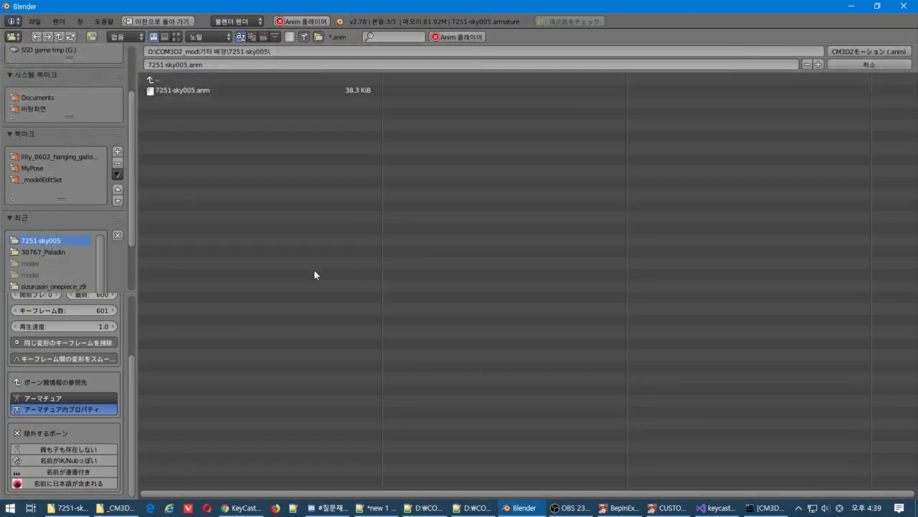
{"action": "key", "text": "Return"}
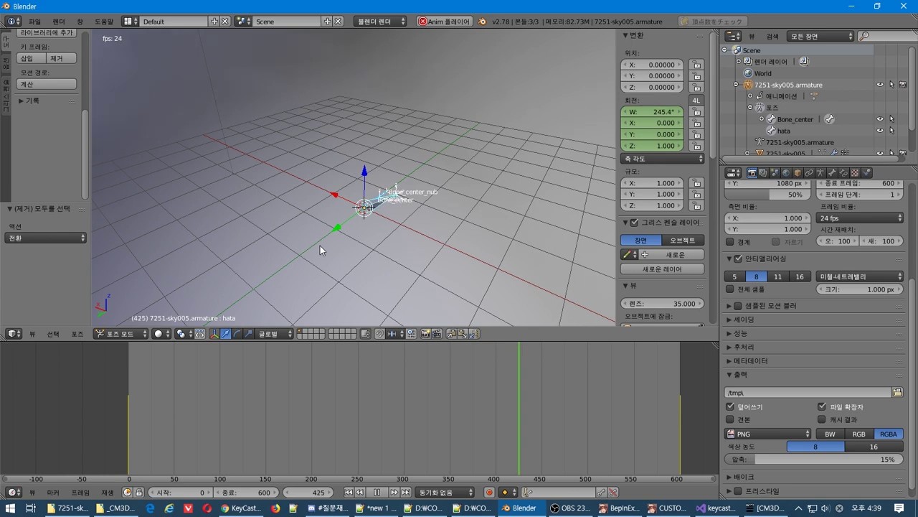
Put the armature in object mode and export its animation as a CM3D2 motion over 7251-sky005.anm
{"action": "left_click", "coordinate": [115, 334]}
{"action": "left_click", "coordinate": [127, 319]}
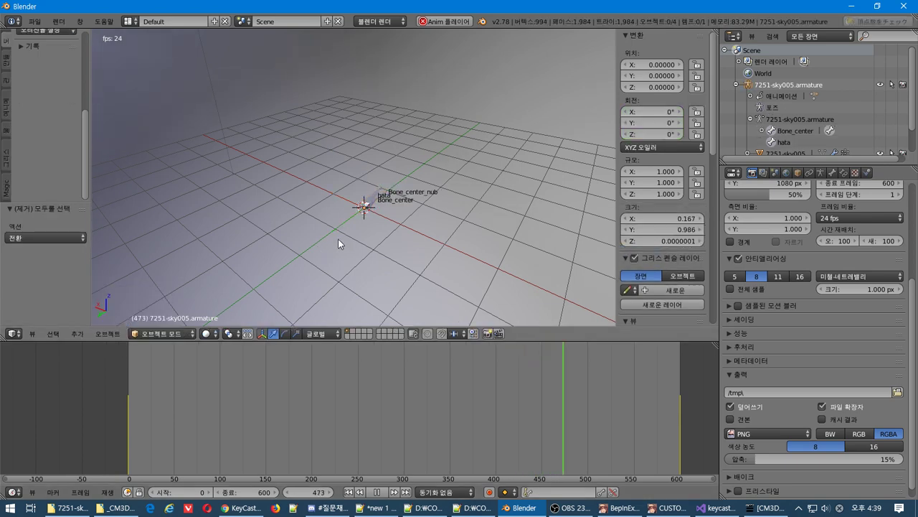
{"action": "left_click", "coordinate": [35, 22]}
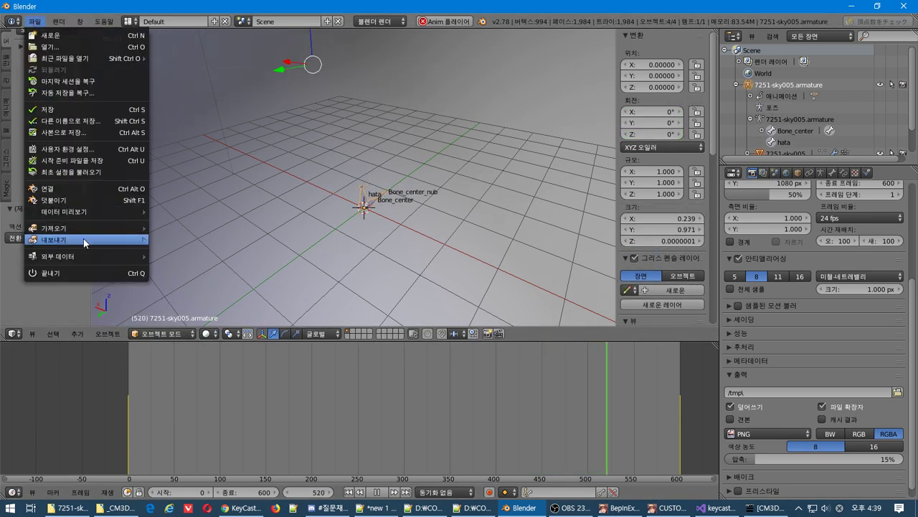
{"action": "mouse_move", "coordinate": [83, 238]}
{"action": "left_click", "coordinate": [208, 354]}
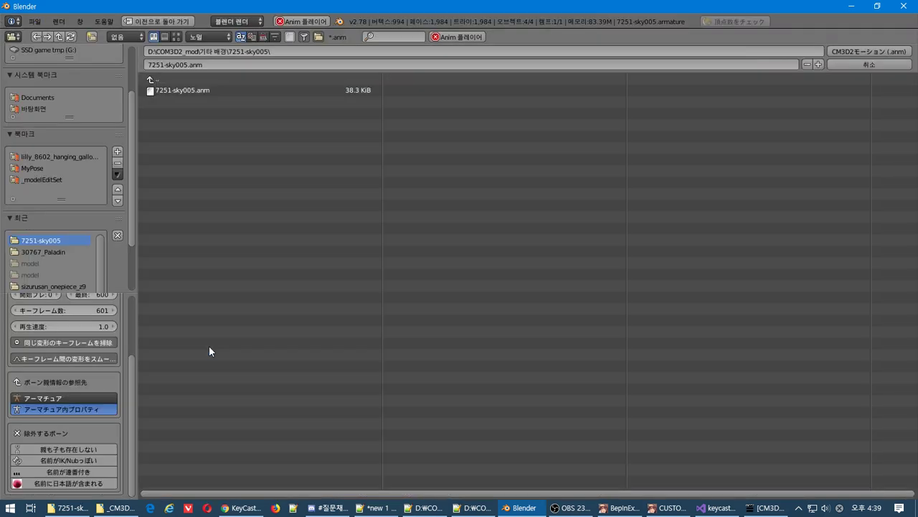
{"action": "left_click", "coordinate": [198, 94]}
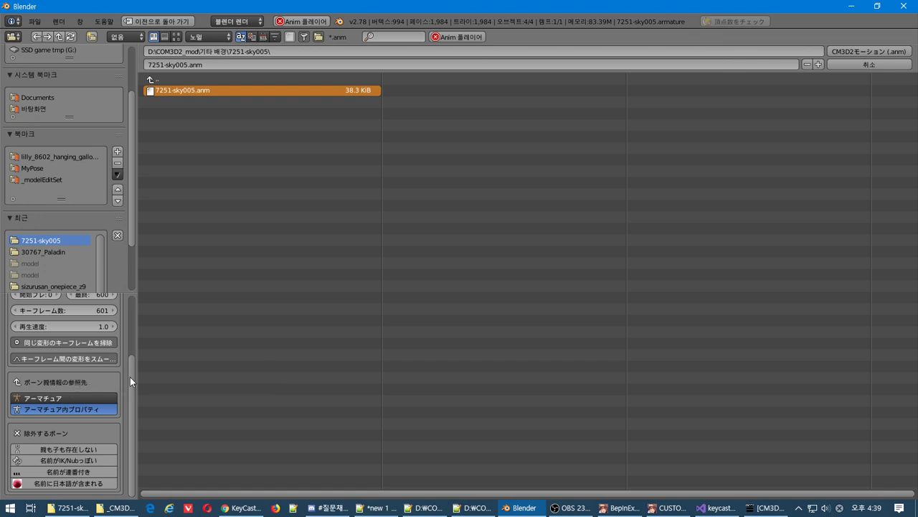
{"action": "left_click_drag", "start_coordinate": [130, 377], "coordinate": [405, 150]}
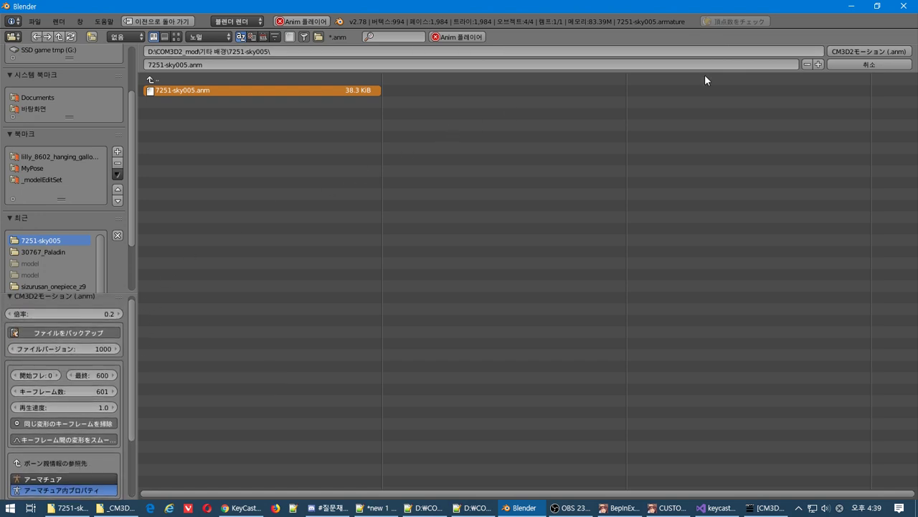
{"action": "left_click", "coordinate": [840, 51]}
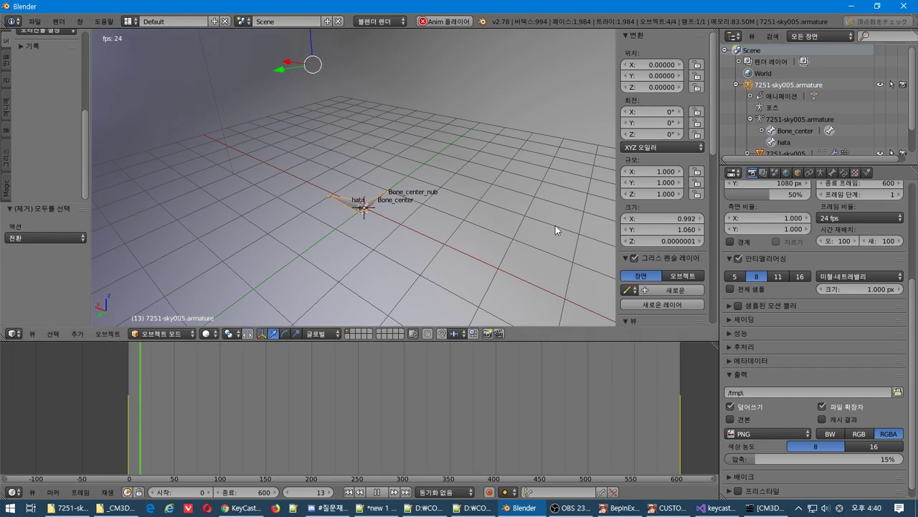
In the game, shorten the accessory filter to 7251- and reload the sky by applying the stone ruins item and reapplying the sky item
{"action": "key", "text": "alt+Tab"}
{"action": "key", "text": "alt+Tab"}
{"action": "key", "text": "alt+Tab"}
{"action": "key", "text": "alt+Tab"}
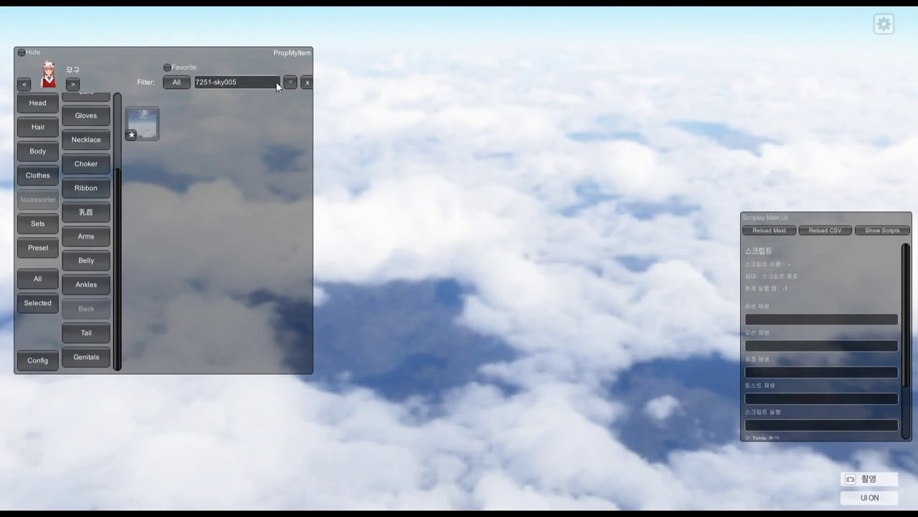
{"action": "left_click", "coordinate": [255, 80]}
{"action": "left_click_drag", "start_coordinate": [215, 81], "coordinate": [269, 89]}
{"action": "key", "text": "BackSpace"}
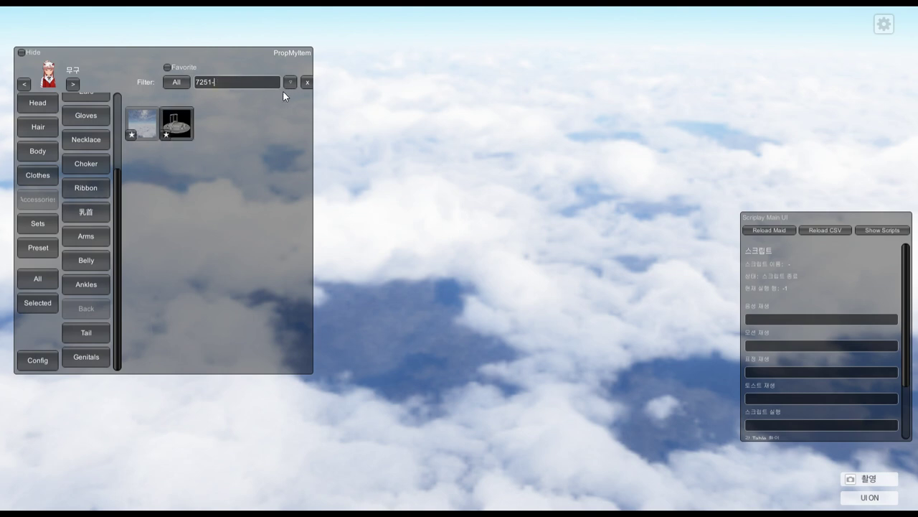
{"action": "left_click", "coordinate": [133, 122]}
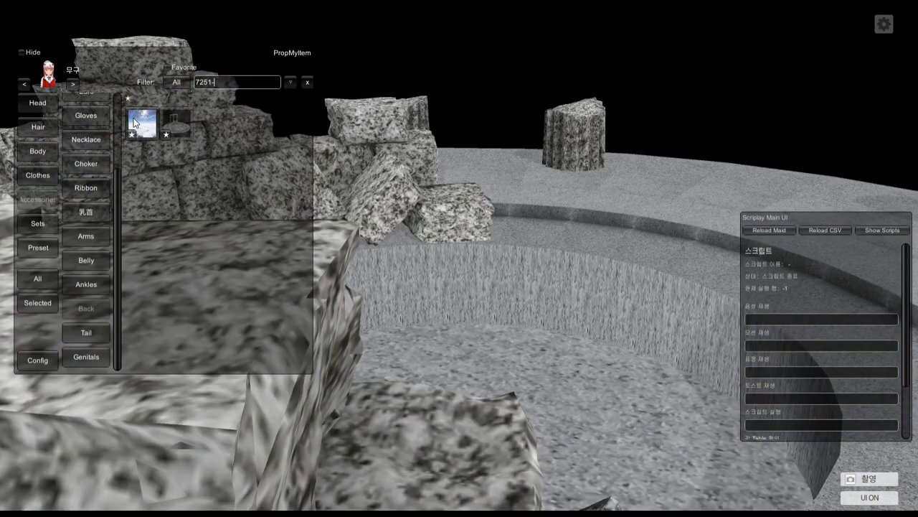
{"action": "left_click", "coordinate": [134, 121]}
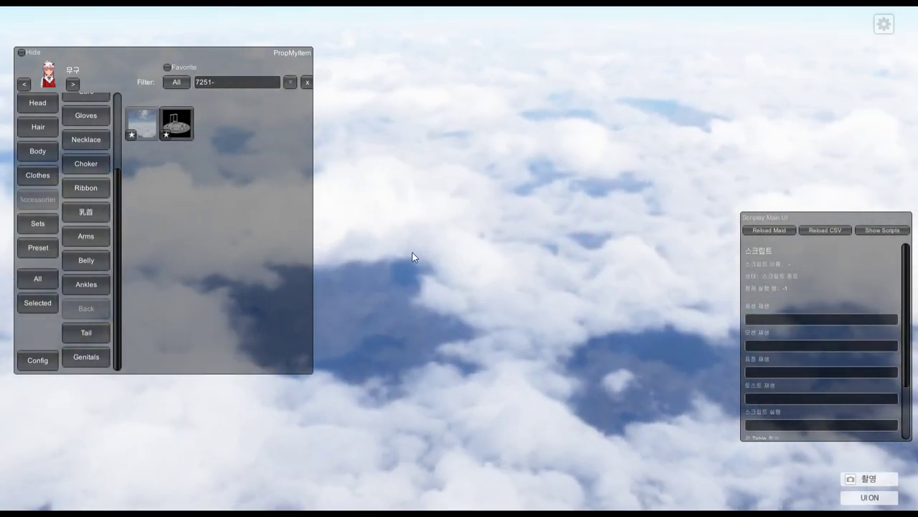
Switch from the game to Blender and start a CM3D2 model export of the 7251-sky005 mesh
{"action": "key", "text": "alt+Tab"}
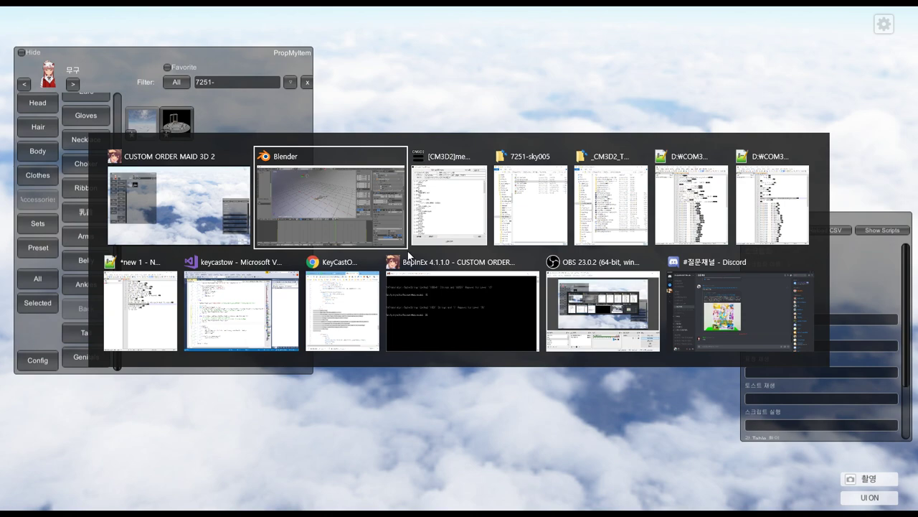
{"action": "key", "text": "alt+Tab"}
{"action": "key", "text": "alt+Tab"}
{"action": "key", "text": "alt+Tab"}
{"action": "key", "text": "alt+Tab"}
{"action": "key", "text": "alt+Tab"}
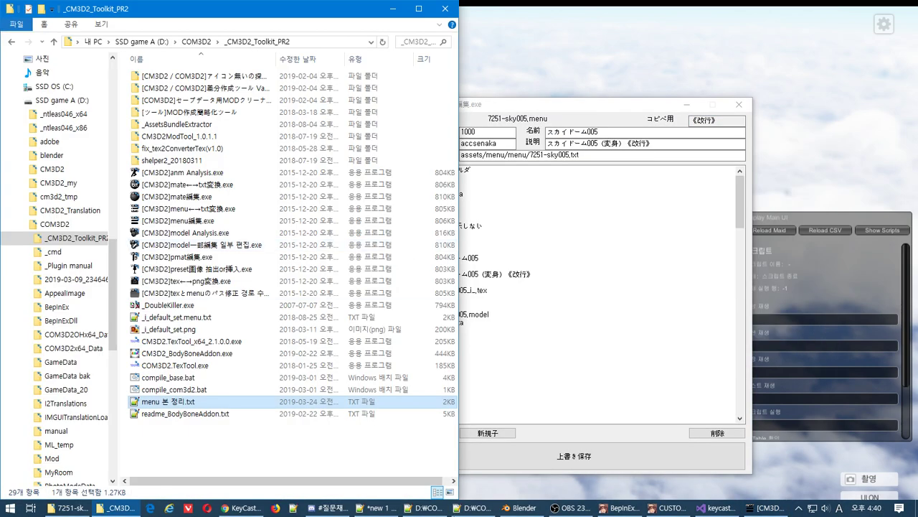
{"action": "key", "text": "alt+Tab"}
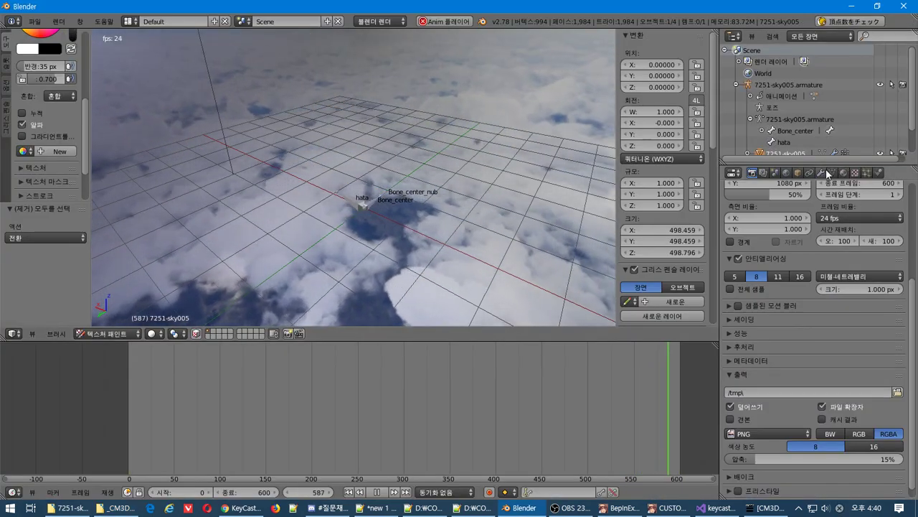
{"action": "left_click", "coordinate": [35, 21]}
{"action": "mouse_move", "coordinate": [54, 239]}
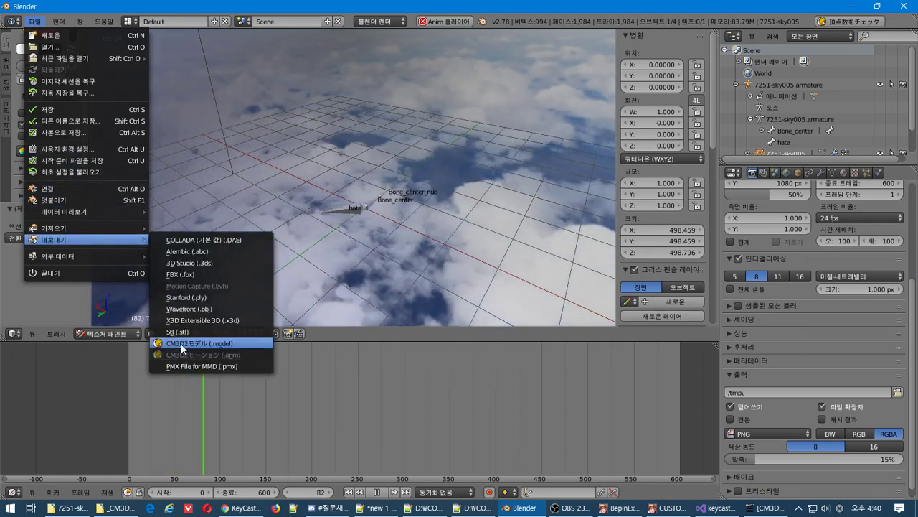
{"action": "left_click", "coordinate": [193, 343]}
Switch to Notepad++ and add the line "아까 웨이트 주고선 모델 저장 안함;" at the end of the notes
{"action": "key", "text": "alt+Tab"}
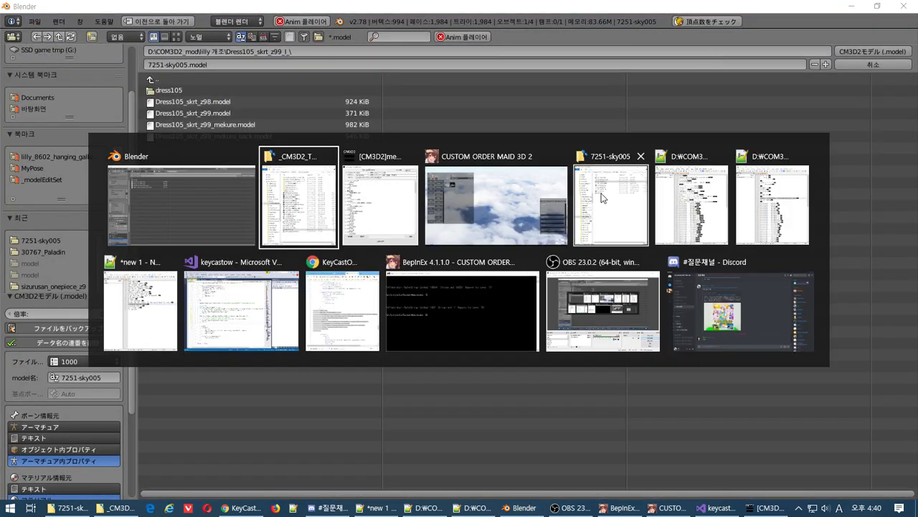
{"action": "left_click", "coordinate": [136, 315]}
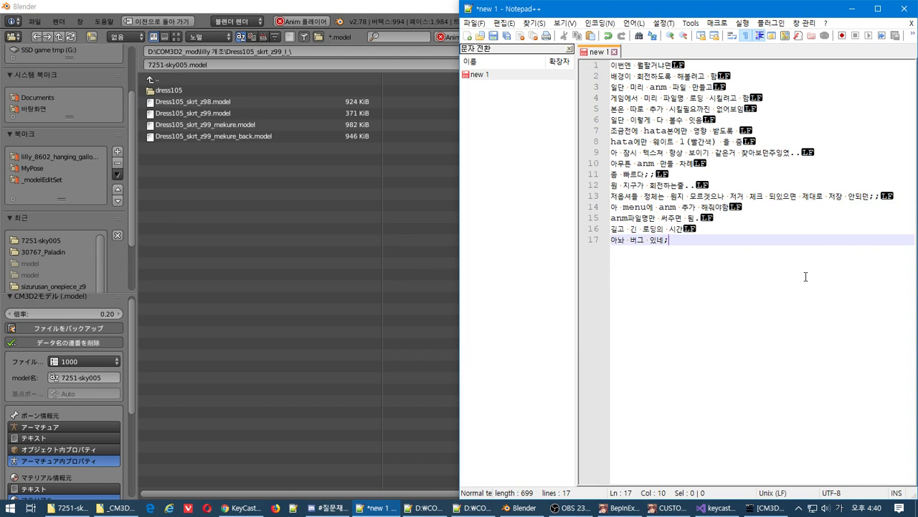
{"action": "key", "text": "Return"}
{"action": "type", "text": "아까"}
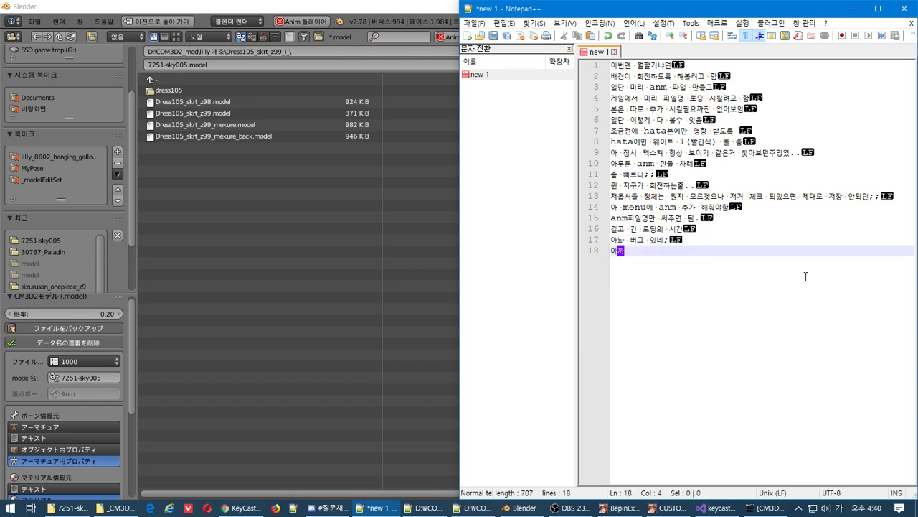
{"action": "type", "text": " 웨이트 주고선 모델 저장 안함;"}
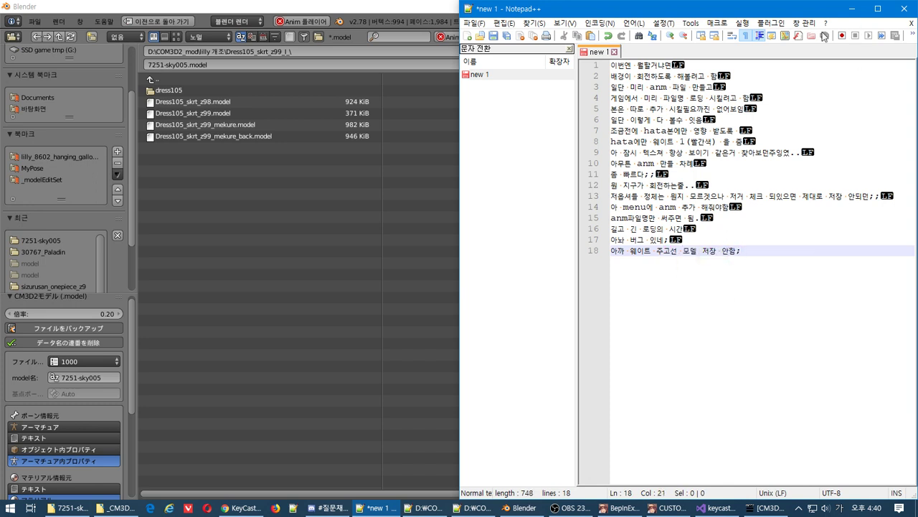
Back in Blender, try to export 7251-sky005.model into the recent 7251-sky005 folder, and bring up the mesh's vertex groups
{"action": "left_click", "coordinate": [19, 244]}
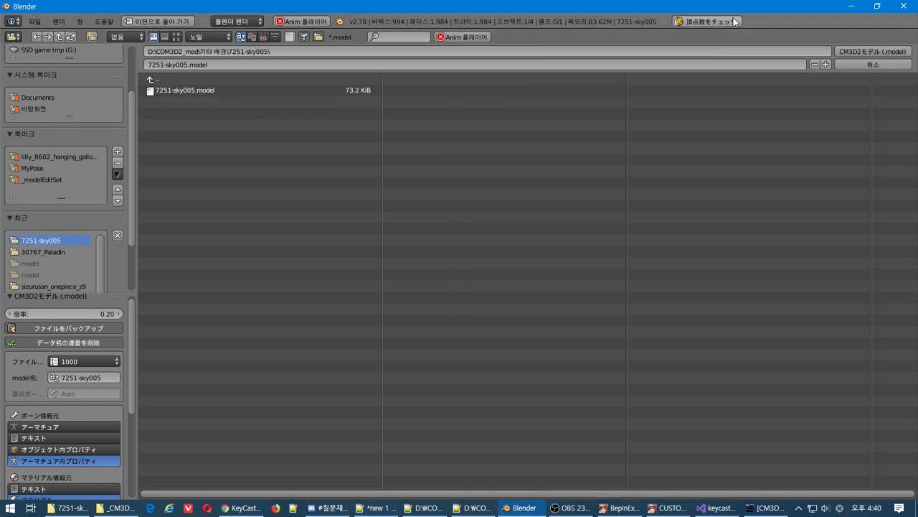
{"action": "left_click", "coordinate": [852, 51]}
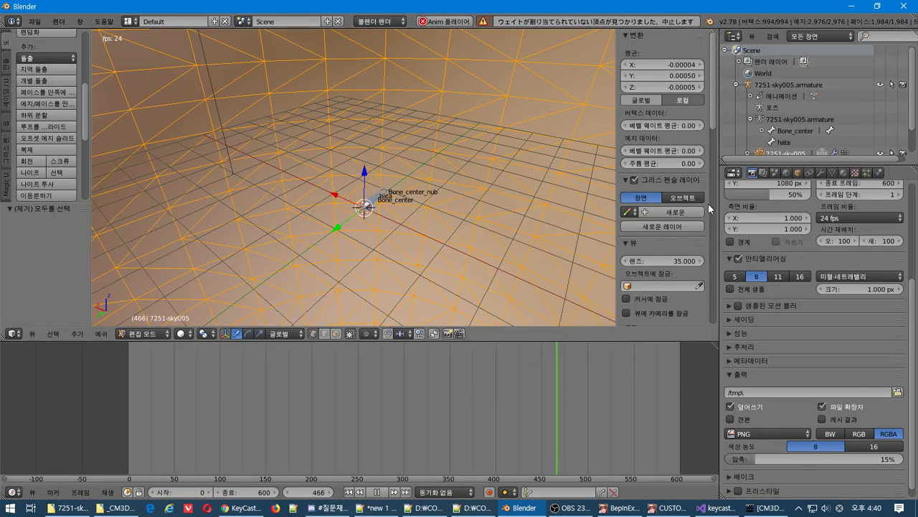
{"action": "scroll", "coordinate": [441, 198], "scroll_direction": "up", "scroll_amount": 2}
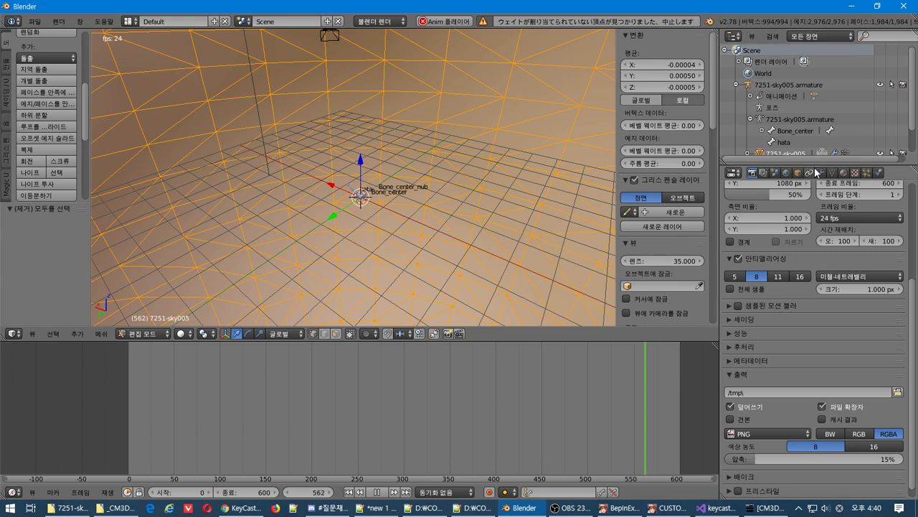
{"action": "left_click_drag", "start_coordinate": [817, 167], "coordinate": [816, 215]}
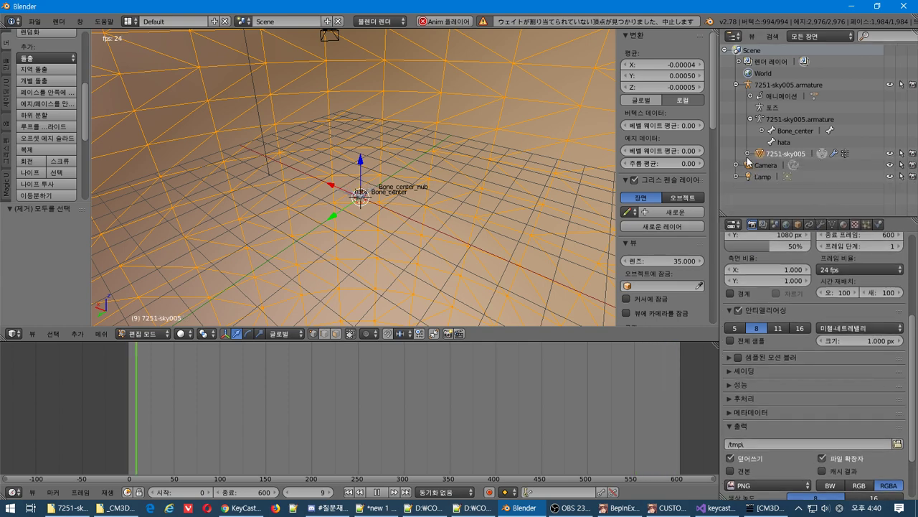
{"action": "key", "text": "KP_Decimal"}
{"action": "left_click", "coordinate": [831, 223]}
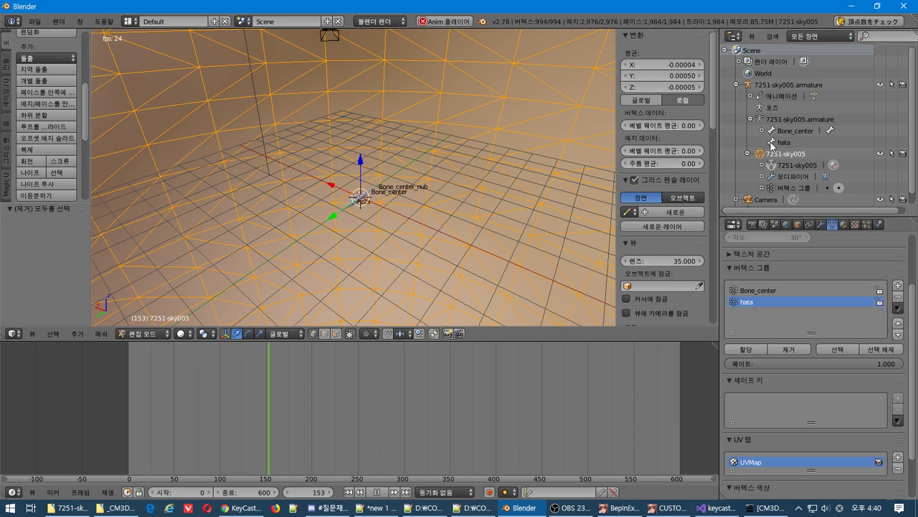
Run Import BoneData on the armature with base bone hata and scale 5.0, and copy the armature's bone info
{"action": "left_click", "coordinate": [763, 119]}
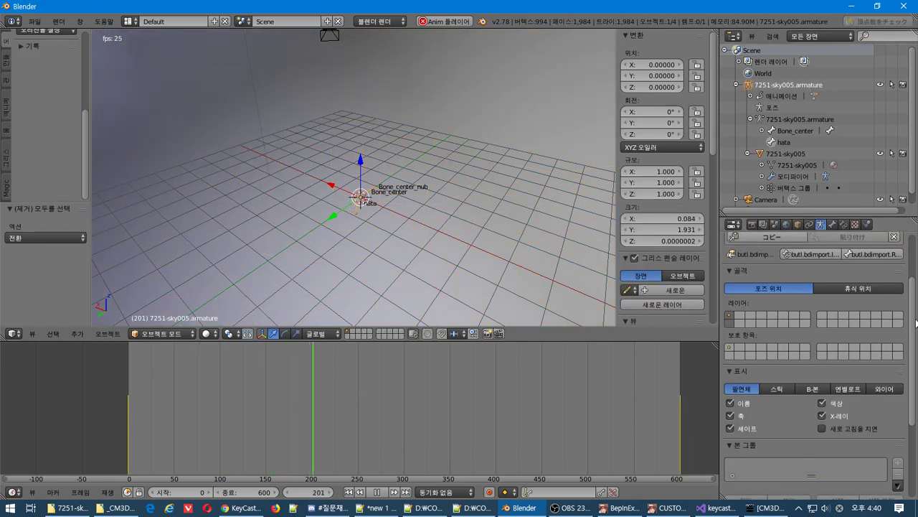
{"action": "scroll", "coordinate": [809, 287], "scroll_direction": "up", "scroll_amount": 3}
{"action": "left_click", "coordinate": [813, 328]}
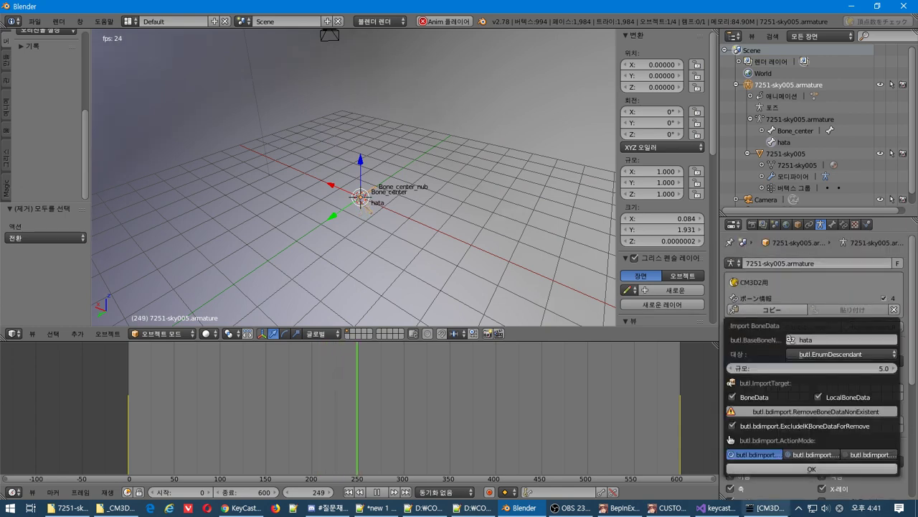
{"action": "left_click", "coordinate": [812, 468]}
{"action": "left_click", "coordinate": [766, 309]}
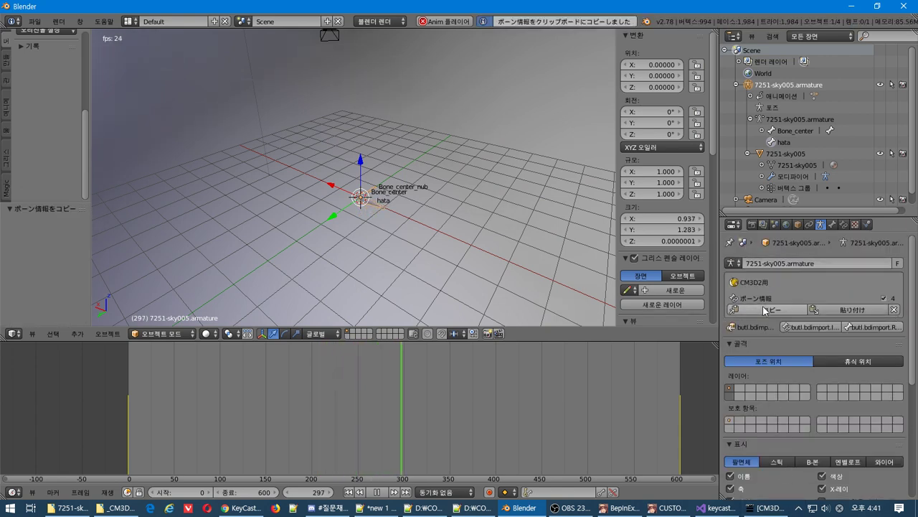
Paste the copied bone info into the 7251-sky005 mesh object's CM3D2 bone data
{"action": "left_click", "coordinate": [778, 166]}
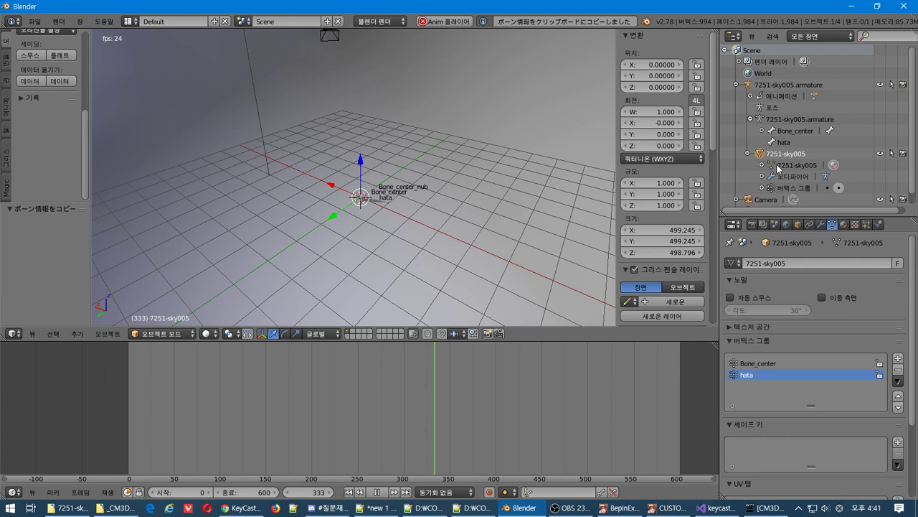
{"action": "left_click", "coordinate": [798, 224]}
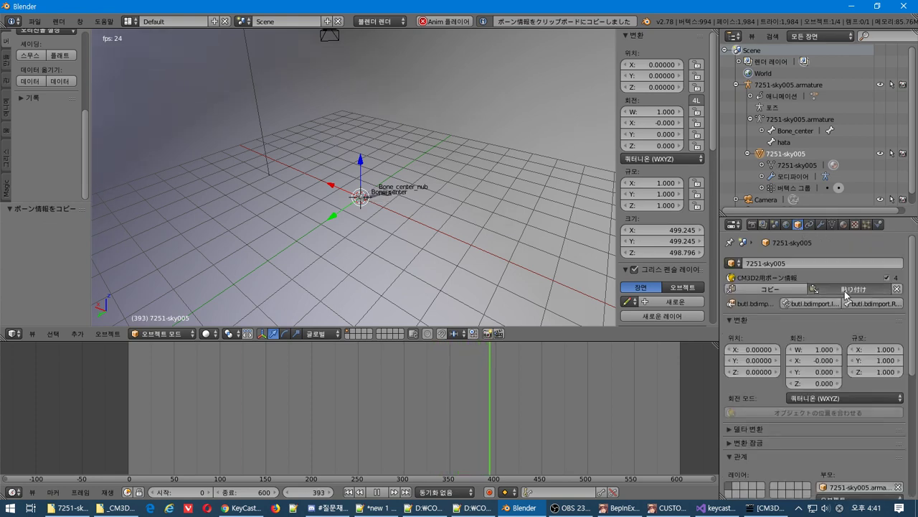
{"action": "left_click", "coordinate": [839, 288]}
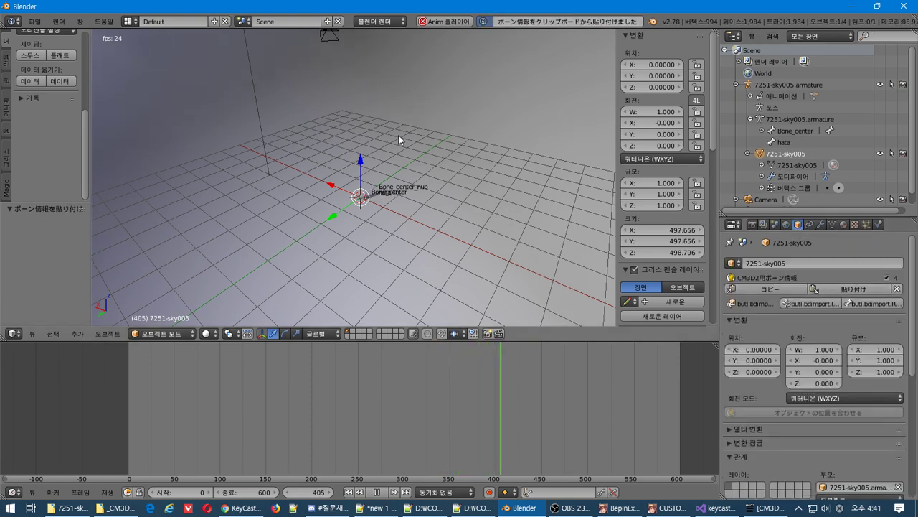
Try again to export the mesh as a CM3D2 model over 7251-sky005.model
{"action": "left_click", "coordinate": [35, 22]}
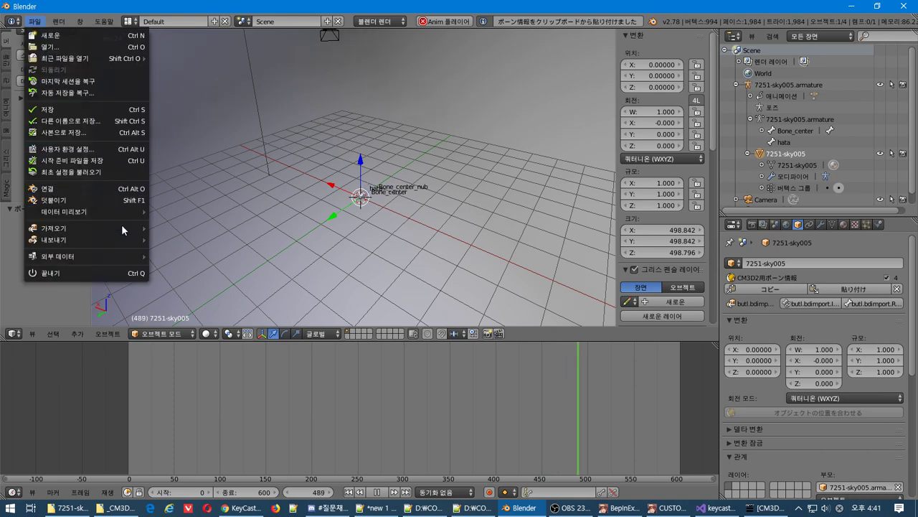
{"action": "mouse_move", "coordinate": [107, 248]}
{"action": "left_click", "coordinate": [212, 345]}
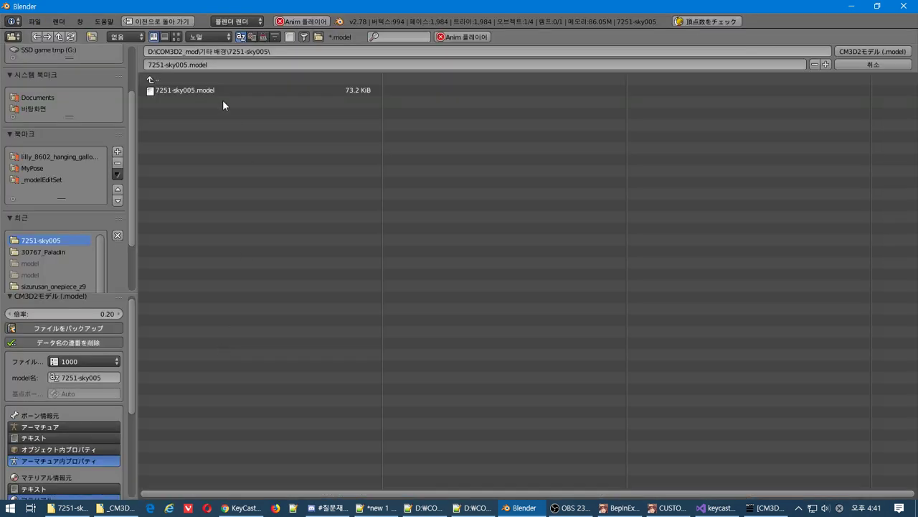
{"action": "left_click", "coordinate": [854, 50]}
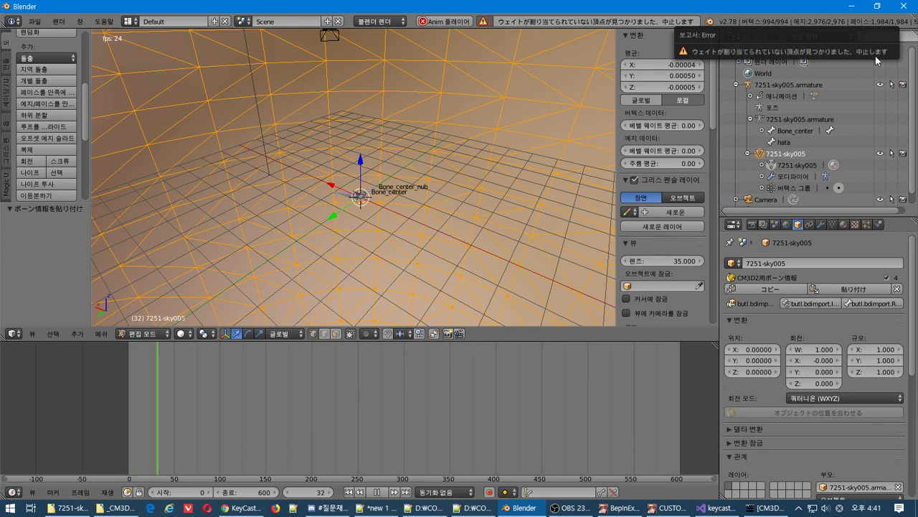
Put the sky mesh in weight paint mode and compare the weights of the Bone_center and hata vertex groups over the whole sphere
{"action": "left_click", "coordinate": [823, 225]}
{"action": "left_click", "coordinate": [832, 224]}
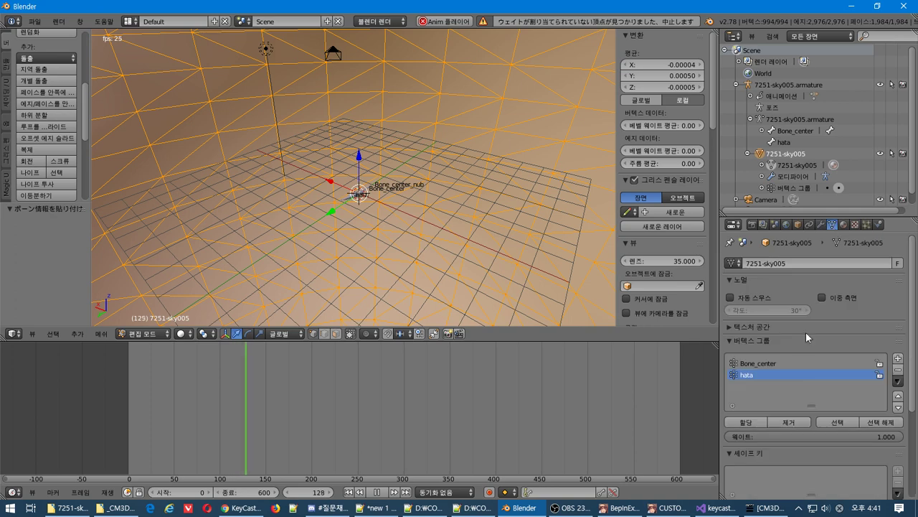
{"action": "left_click", "coordinate": [146, 334]}
{"action": "left_click", "coordinate": [154, 269]}
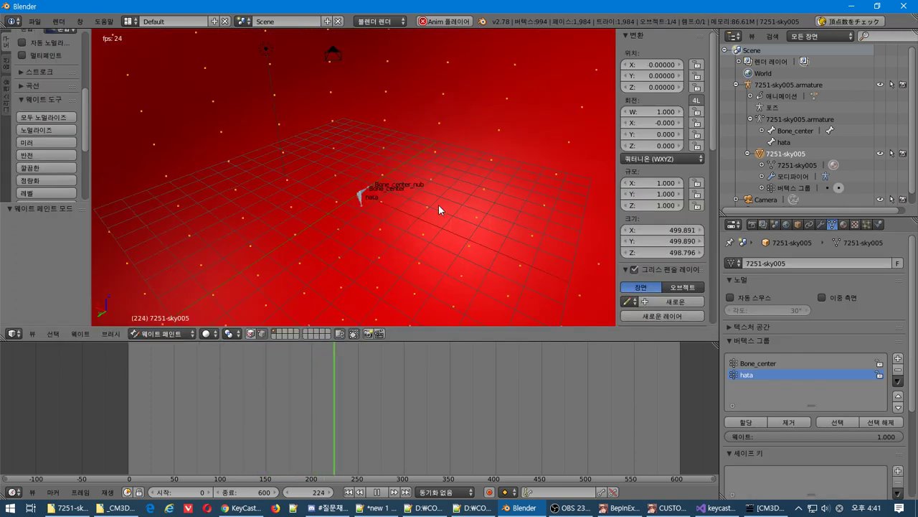
{"action": "scroll", "coordinate": [351, 162], "scroll_direction": "down", "scroll_amount": 10}
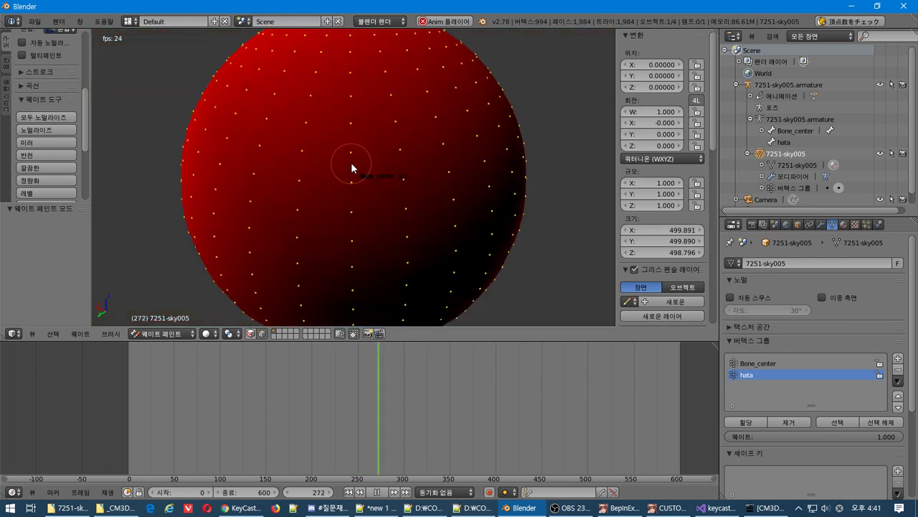
{"action": "left_click", "coordinate": [769, 363]}
{"action": "left_click", "coordinate": [768, 374]}
{"action": "left_click", "coordinate": [766, 364]}
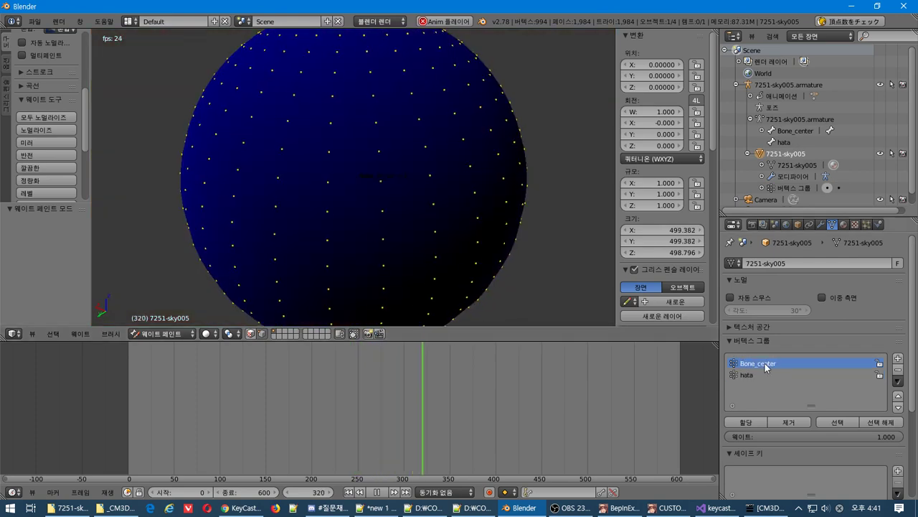
{"action": "left_click", "coordinate": [771, 373]}
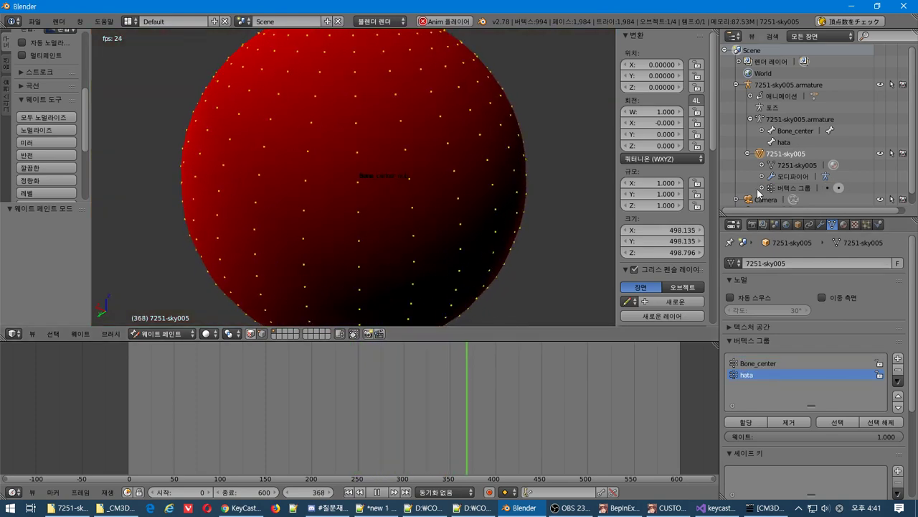
Make the 7251-sky005 armature active, dismiss Import BoneData and select all objects in the scene
{"action": "left_click", "coordinate": [772, 142]}
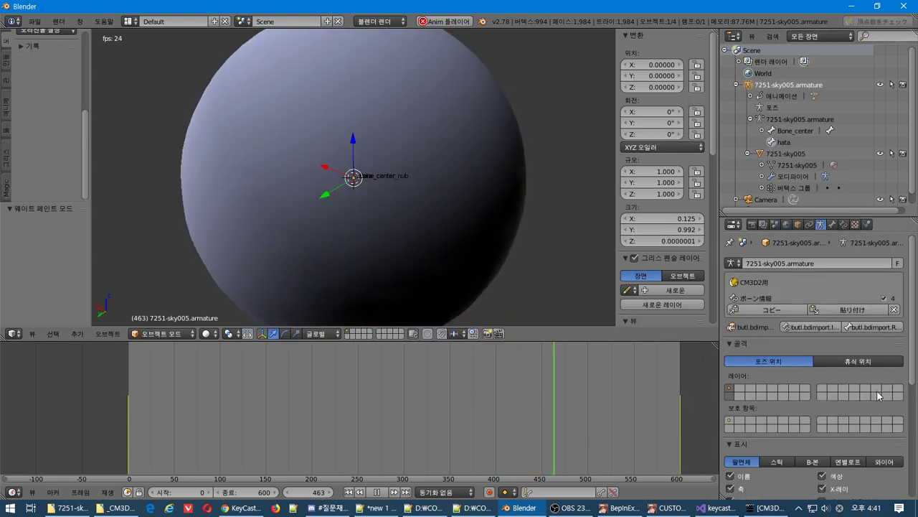
{"action": "left_click", "coordinate": [794, 327]}
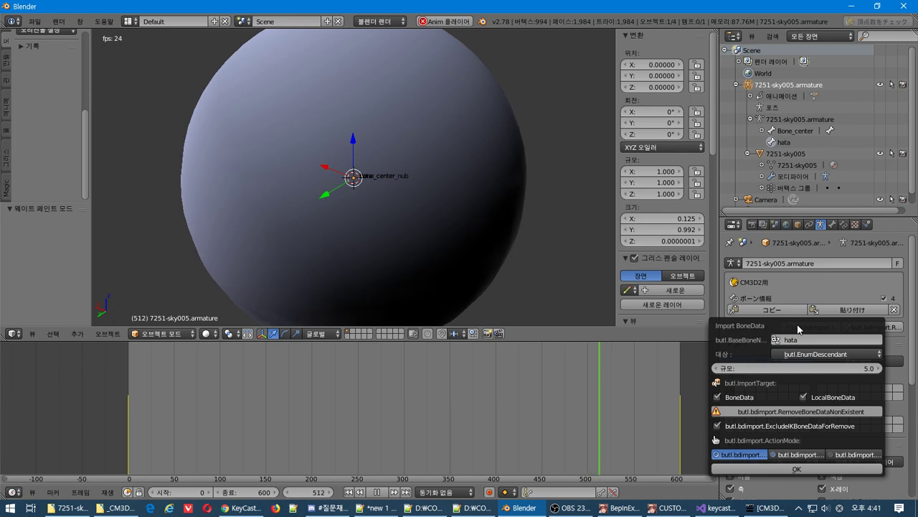
{"action": "key", "text": "a"}
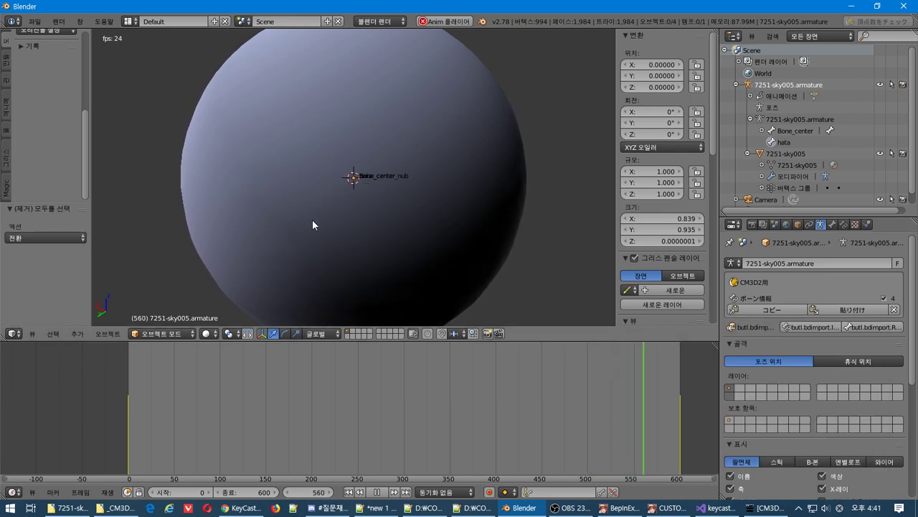
{"action": "key", "text": "a"}
{"action": "key", "text": "a"}
{"action": "key", "text": "a"}
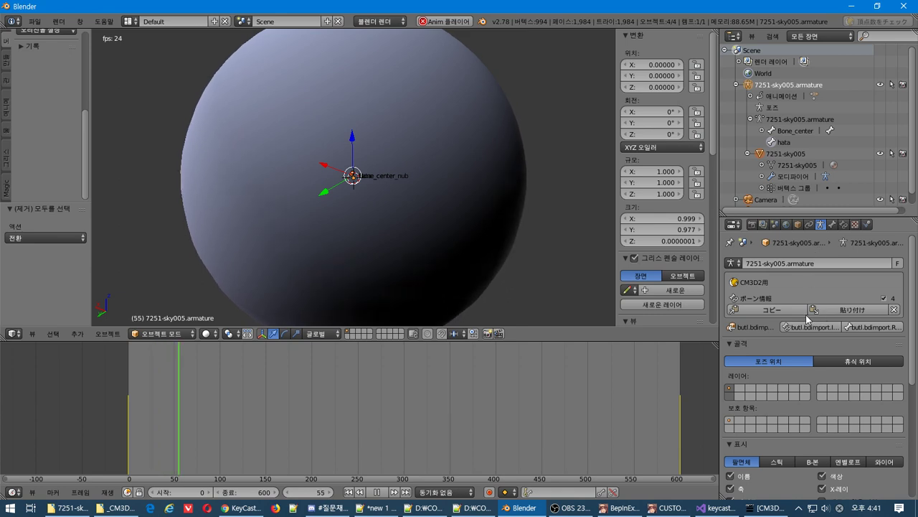
Confirm Rename BaseBone on the armature with hata as the base bone and copy the armature's bone info
{"action": "left_click", "coordinate": [868, 327]}
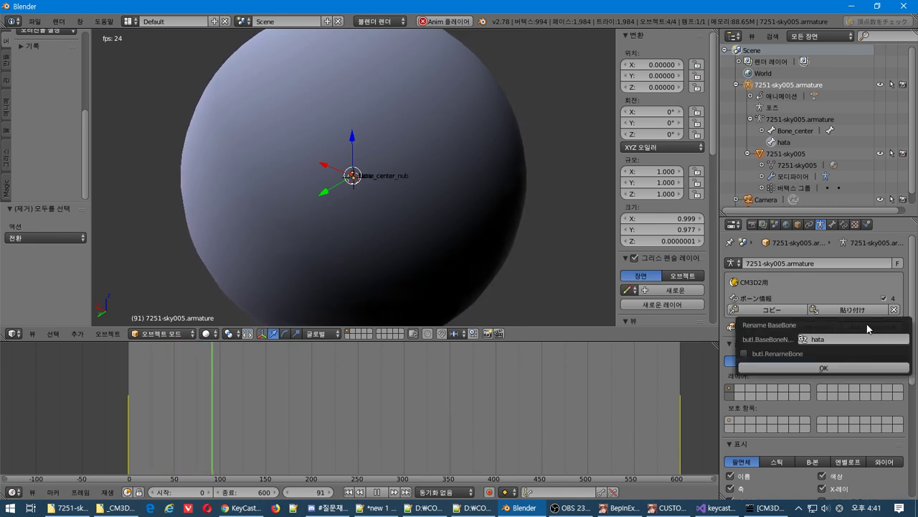
{"action": "left_click", "coordinate": [825, 368]}
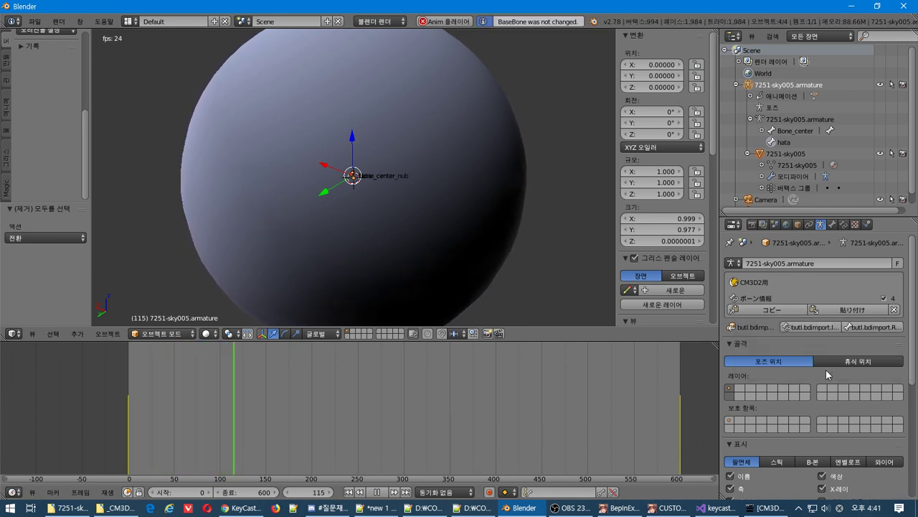
{"action": "left_click", "coordinate": [791, 310]}
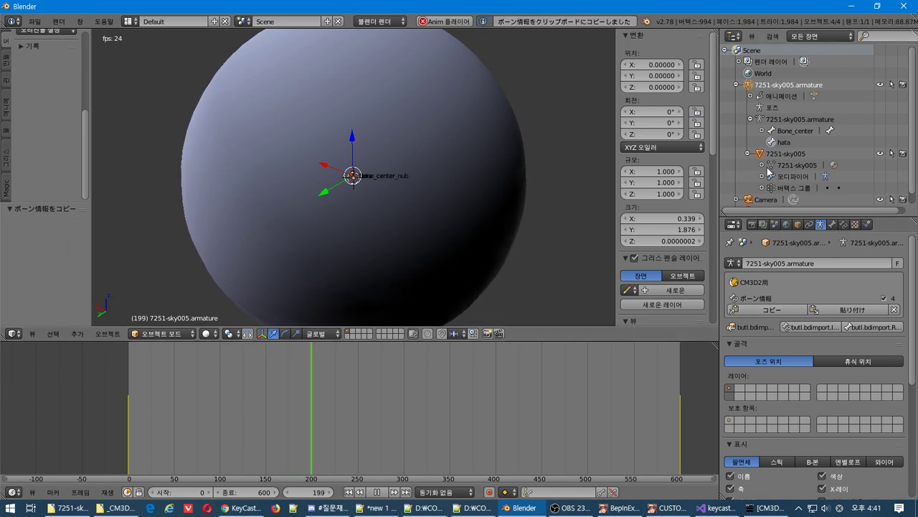
Paste the copied bone info into the 7251-sky005 mesh object's CM3D2 bone data and confirm hata as its base bone
{"action": "left_click", "coordinate": [761, 155]}
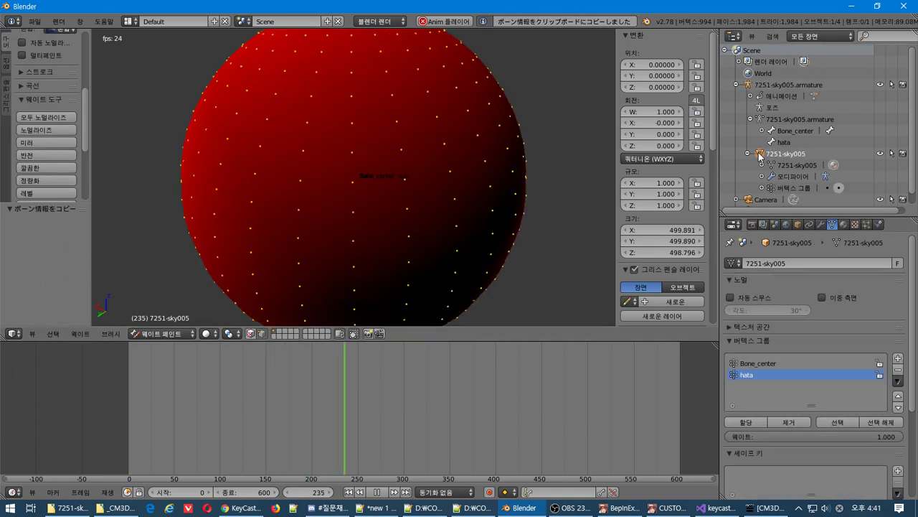
{"action": "left_click", "coordinate": [839, 225]}
{"action": "left_click", "coordinate": [818, 225]}
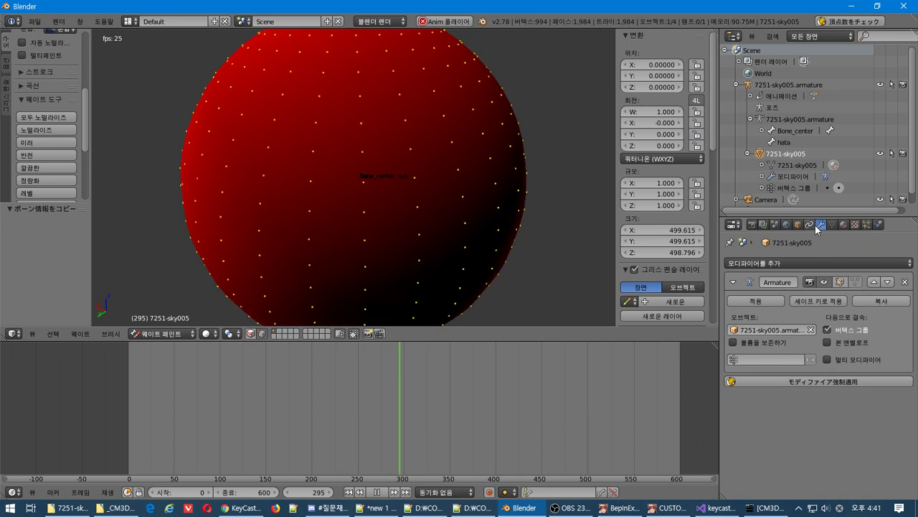
{"action": "left_click", "coordinate": [809, 223]}
{"action": "left_click", "coordinate": [797, 224]}
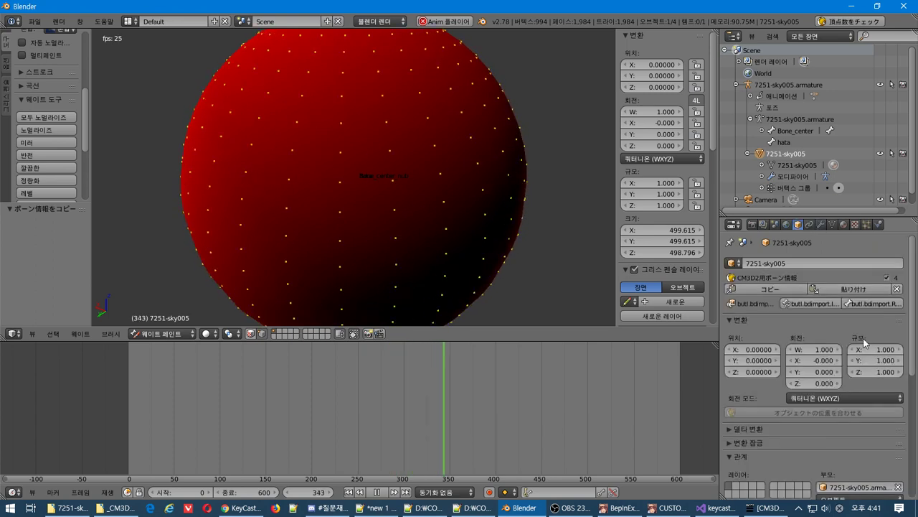
{"action": "left_click", "coordinate": [838, 289]}
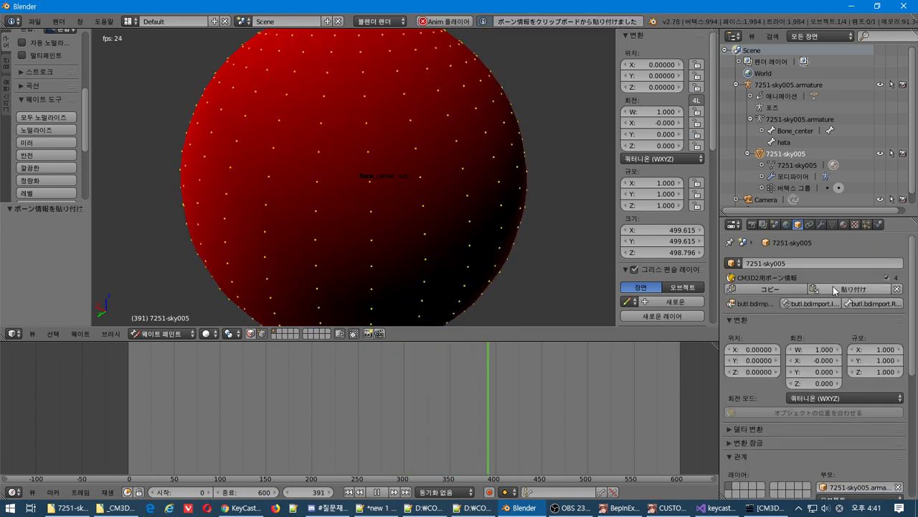
{"action": "left_click", "coordinate": [832, 304]}
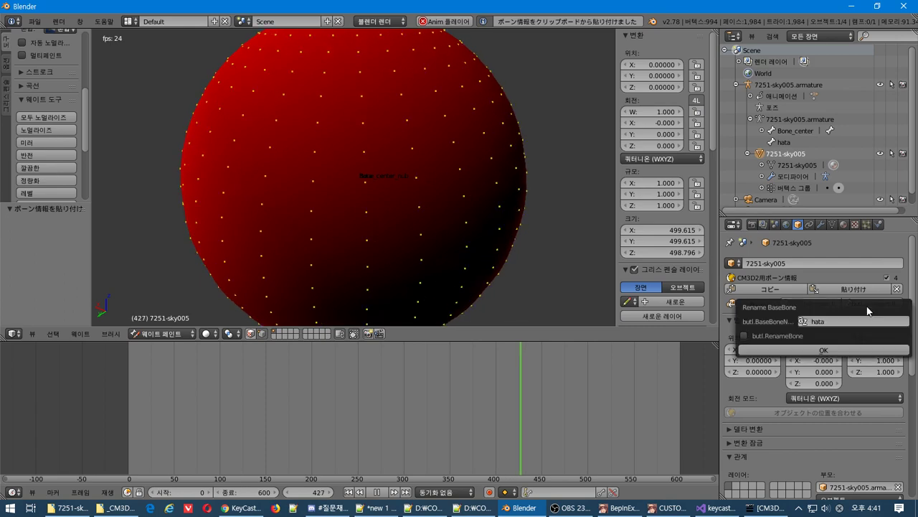
{"action": "left_click", "coordinate": [845, 346]}
Try to export the sky mesh as a CM3D2 model over 7251-sky005.model, taking bone data from the armature properties
{"action": "left_click", "coordinate": [36, 26]}
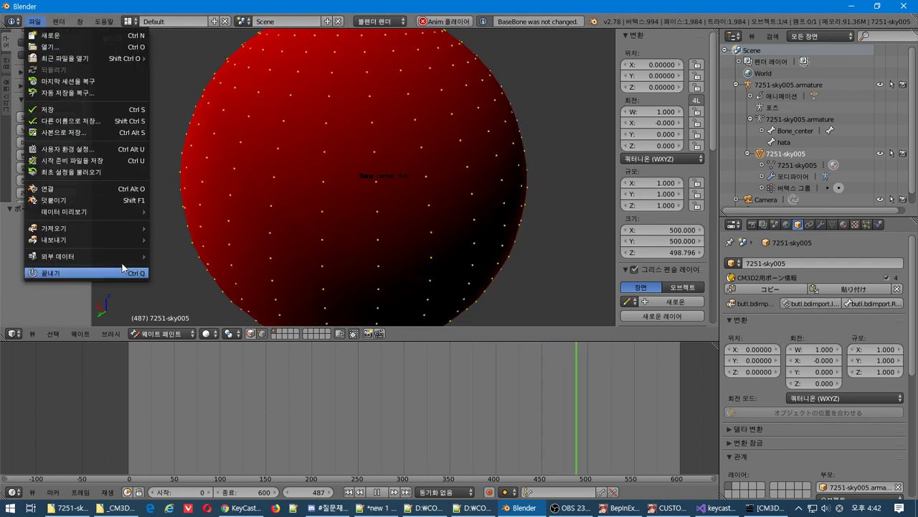
{"action": "mouse_move", "coordinate": [100, 239]}
{"action": "left_click", "coordinate": [227, 343]}
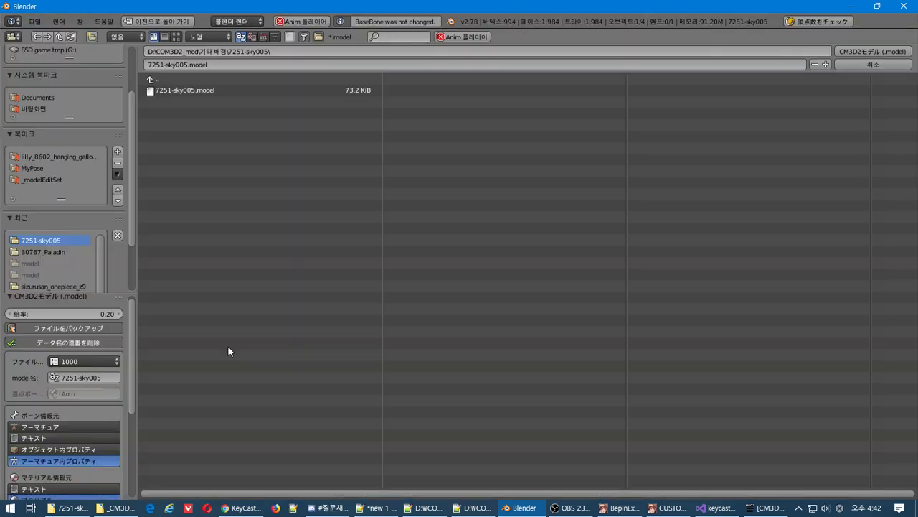
{"action": "left_click", "coordinate": [237, 90]}
{"action": "left_click", "coordinate": [854, 54]}
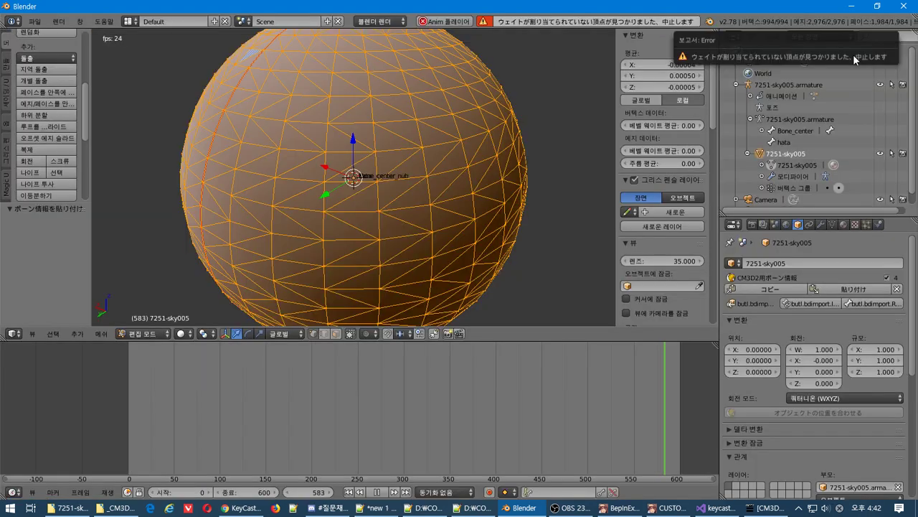
Switch to Notepad++ and add the line "항상 이부분이 막힘" at the end of the notes
{"action": "scroll", "coordinate": [314, 190], "scroll_direction": "down", "scroll_amount": 2}
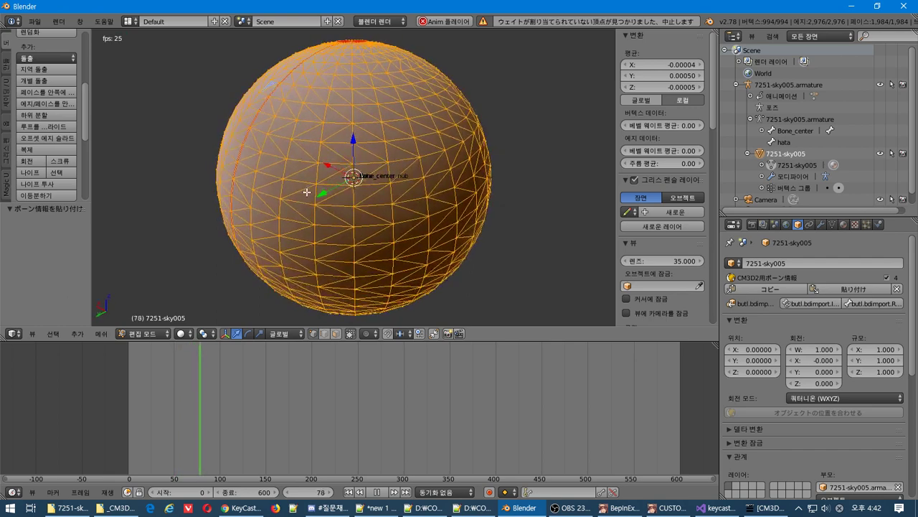
{"action": "scroll", "coordinate": [338, 190], "scroll_direction": "up", "scroll_amount": 1}
{"action": "key", "text": "alt+Tab"}
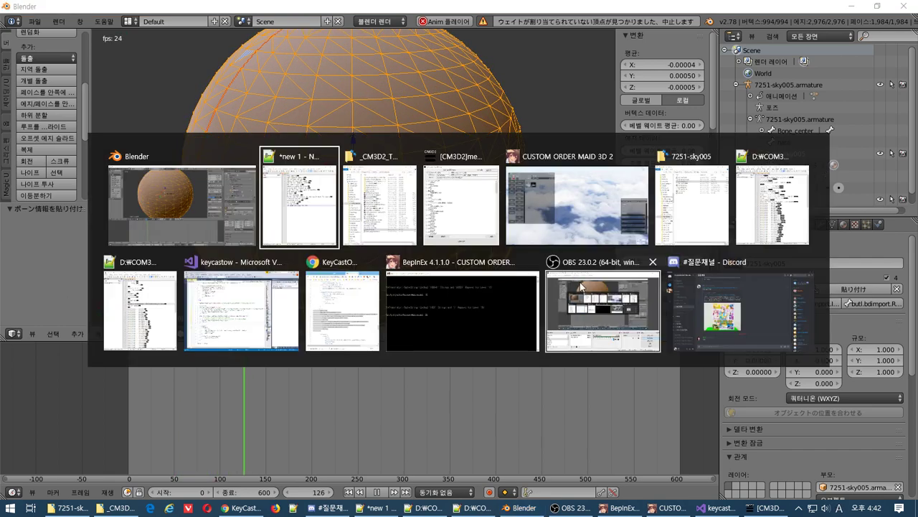
{"action": "key", "text": "Return"}
{"action": "type", "text": "ㅎ"}
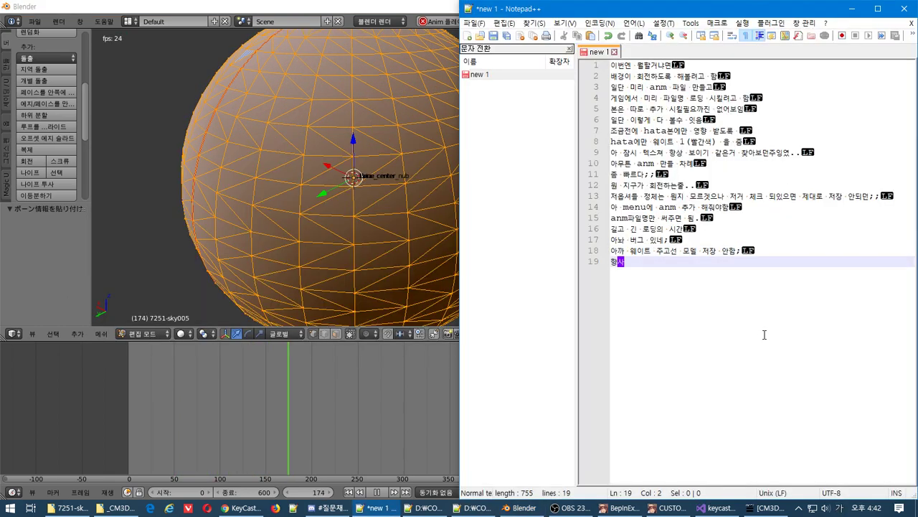
{"action": "type", "text": "상 이부분이 막힘"}
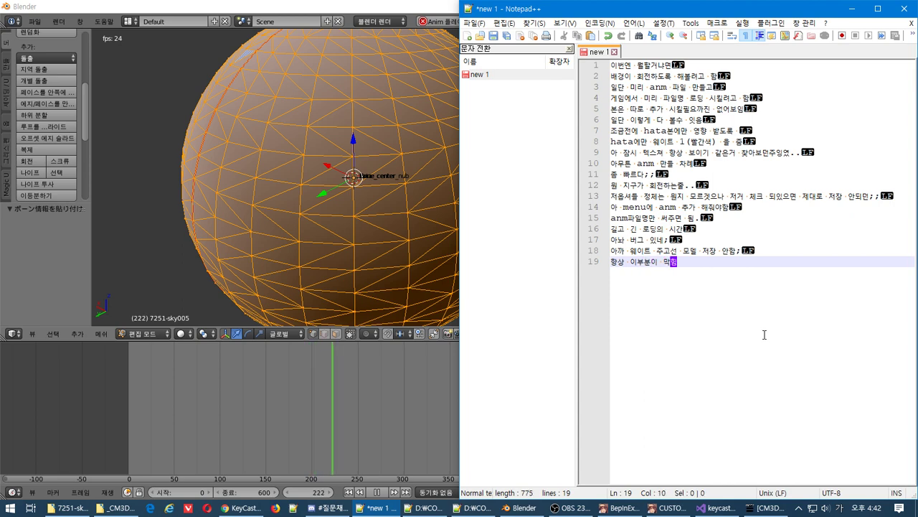
Return to Blender, put the sky mesh in weight paint mode and blur all vertex groups with smooth falloff, range 4.0 and 1 iteration
{"action": "left_click", "coordinate": [205, 9]}
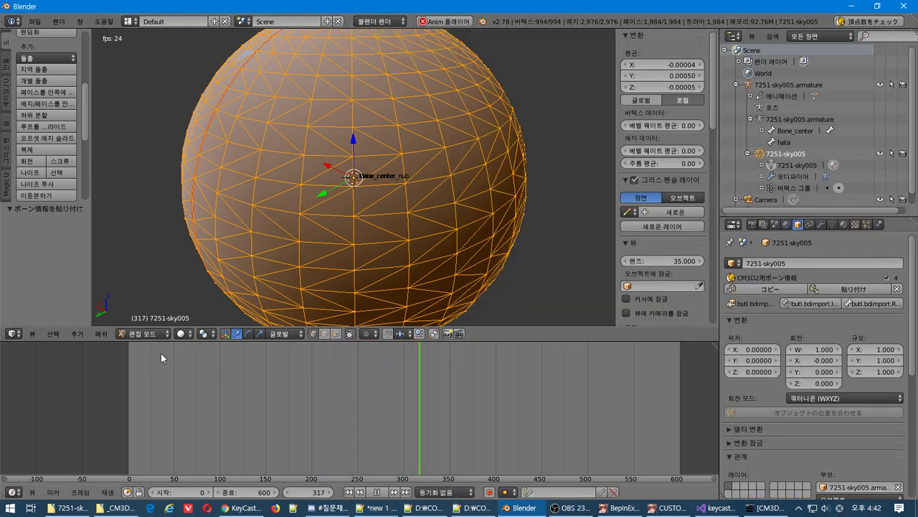
{"action": "left_click", "coordinate": [144, 333]}
{"action": "left_click", "coordinate": [150, 273]}
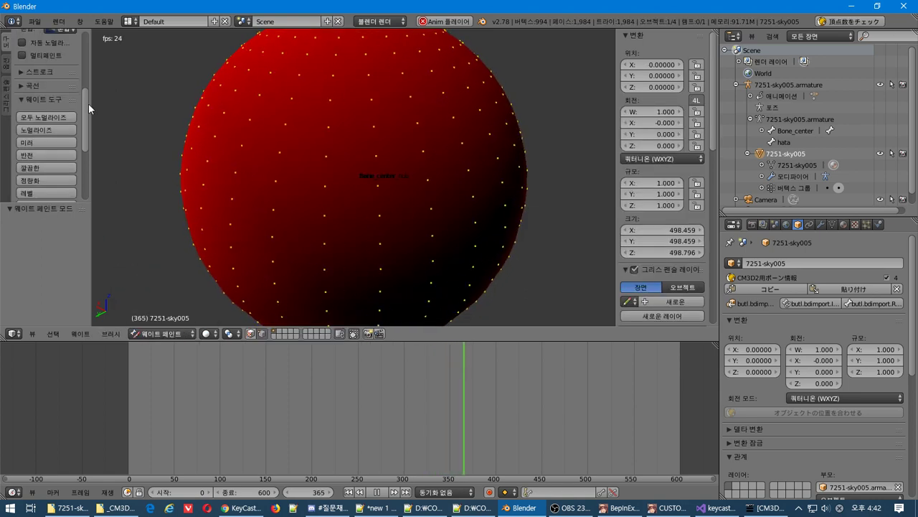
{"action": "scroll", "coordinate": [88, 108], "scroll_direction": "down", "scroll_amount": 5}
{"action": "left_click", "coordinate": [55, 163]}
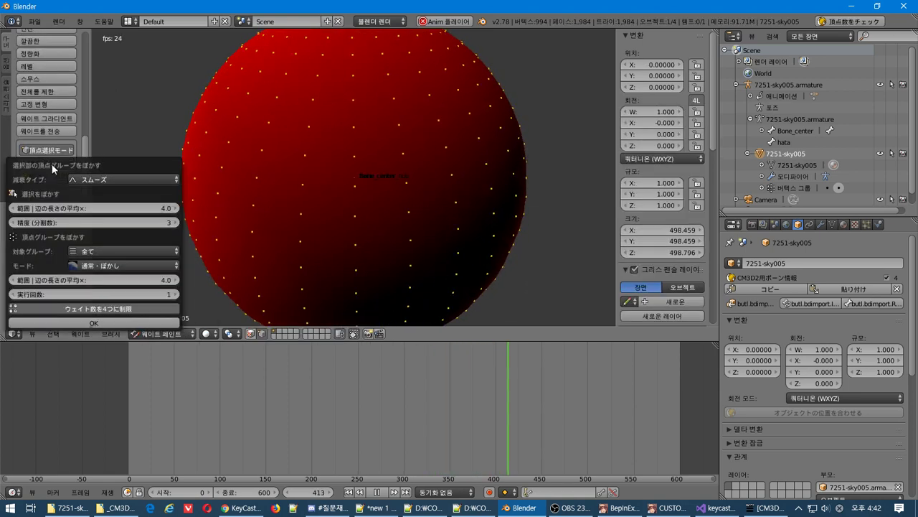
{"action": "left_click", "coordinate": [74, 323]}
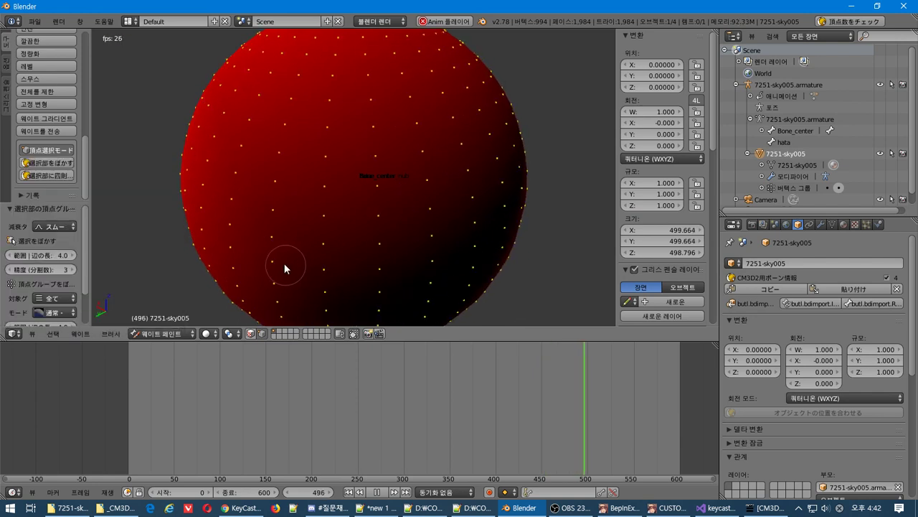
Compare the sphere's weights in the Bone_center and hata vertex groups
{"action": "left_click", "coordinate": [815, 225]}
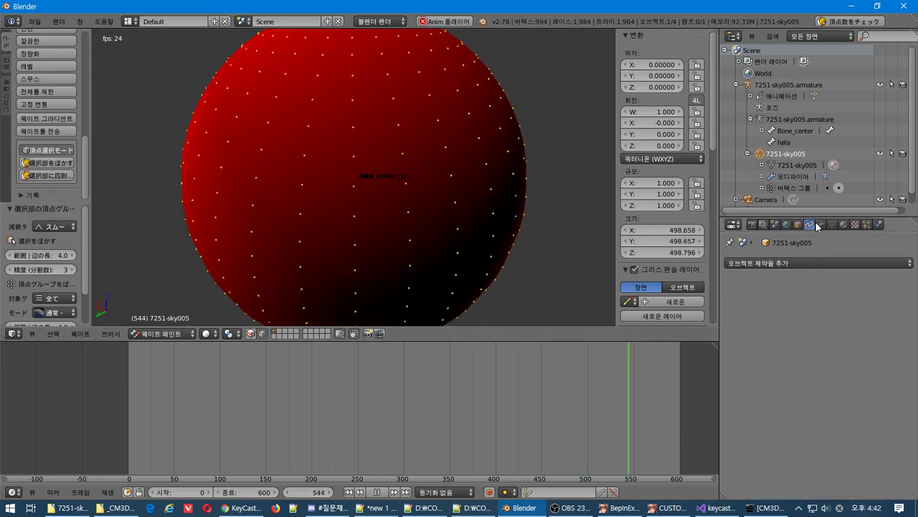
{"action": "left_click", "coordinate": [821, 224]}
{"action": "left_click", "coordinate": [831, 224]}
{"action": "left_click", "coordinate": [759, 363]}
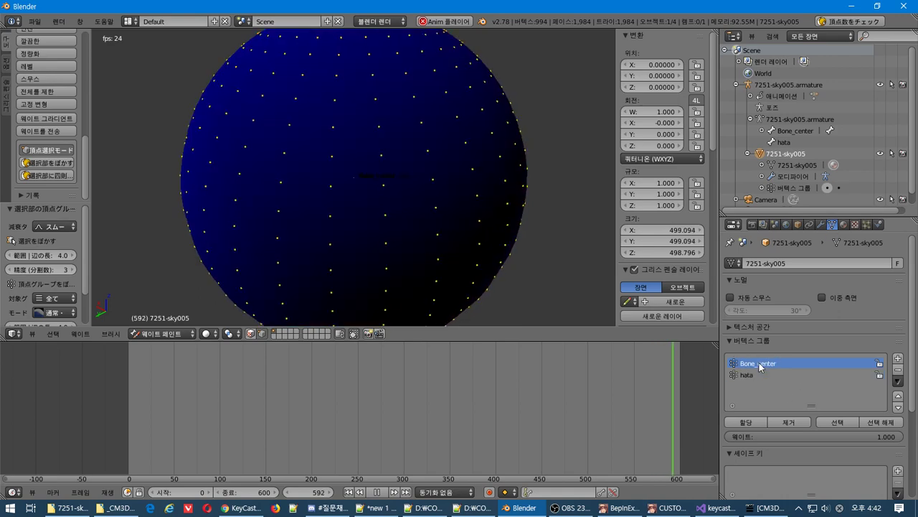
{"action": "left_click", "coordinate": [758, 373]}
Try once more to export the mesh as a CM3D2 model over 7251-sky005.model
{"action": "left_click", "coordinate": [39, 23]}
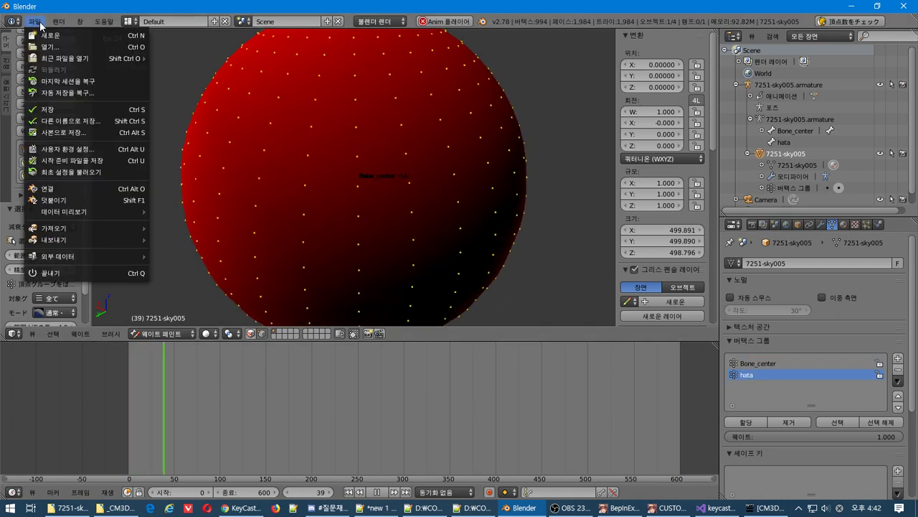
{"action": "mouse_move", "coordinate": [78, 240]}
{"action": "left_click", "coordinate": [215, 334]}
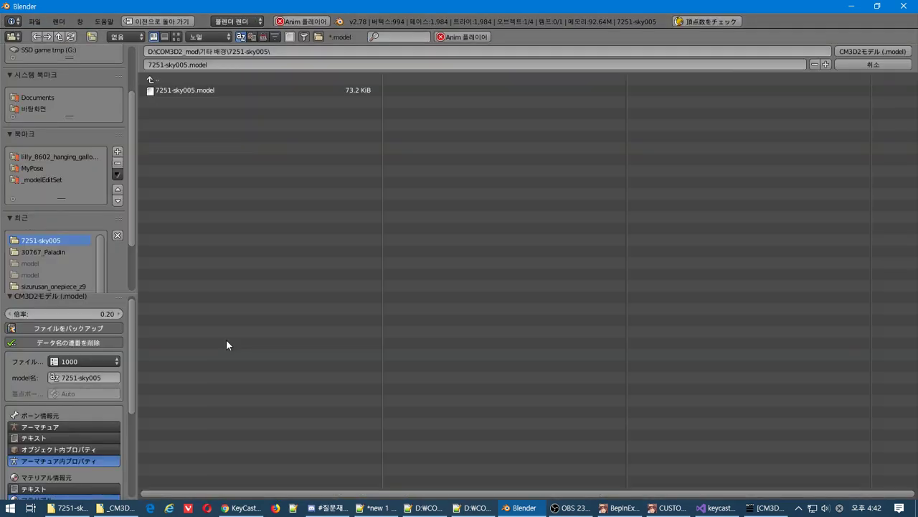
{"action": "left_click", "coordinate": [858, 50]}
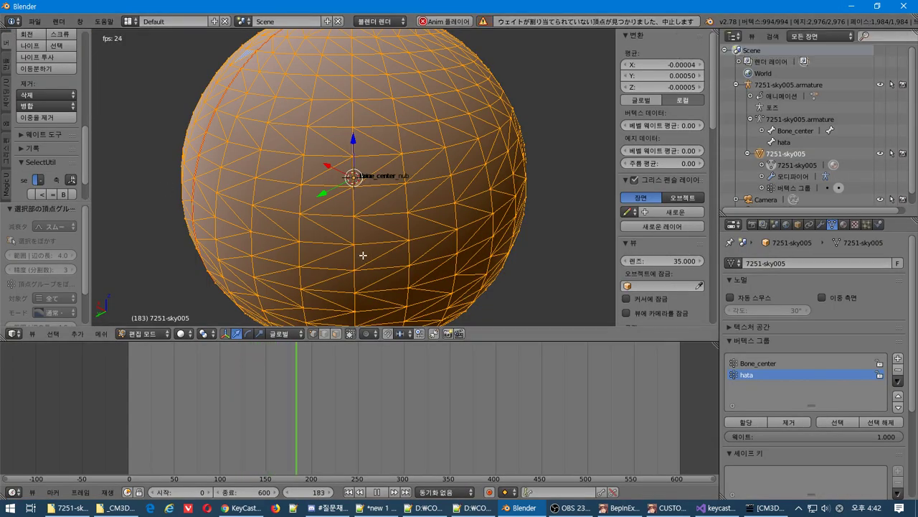
Check the vertex weights of a single vertex on the sphere, and reselect all of the mesh's vertices
{"action": "right_click", "coordinate": [397, 231]}
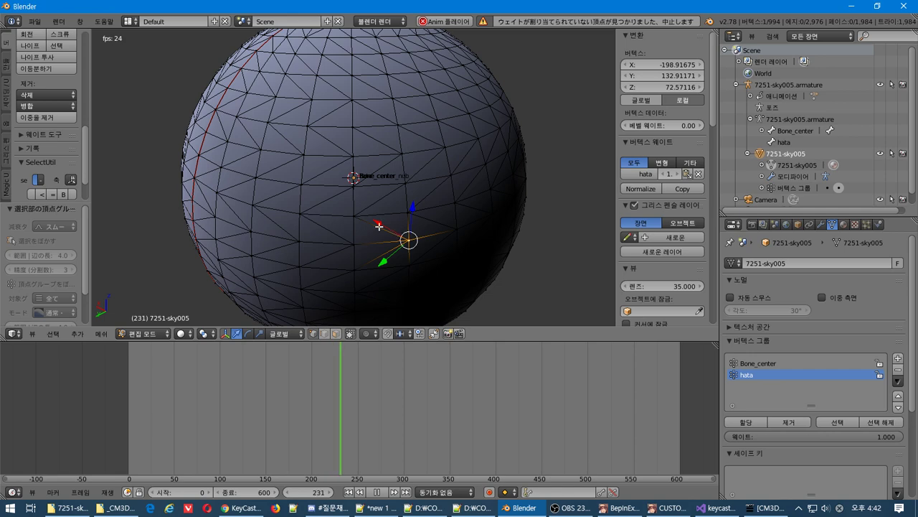
{"action": "key", "text": "a"}
{"action": "key", "text": "a"}
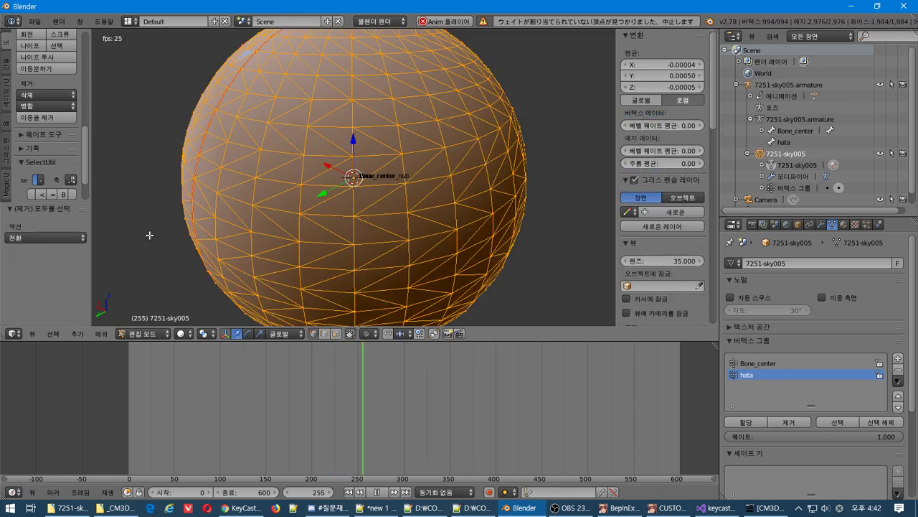
{"action": "left_click", "coordinate": [8, 92]}
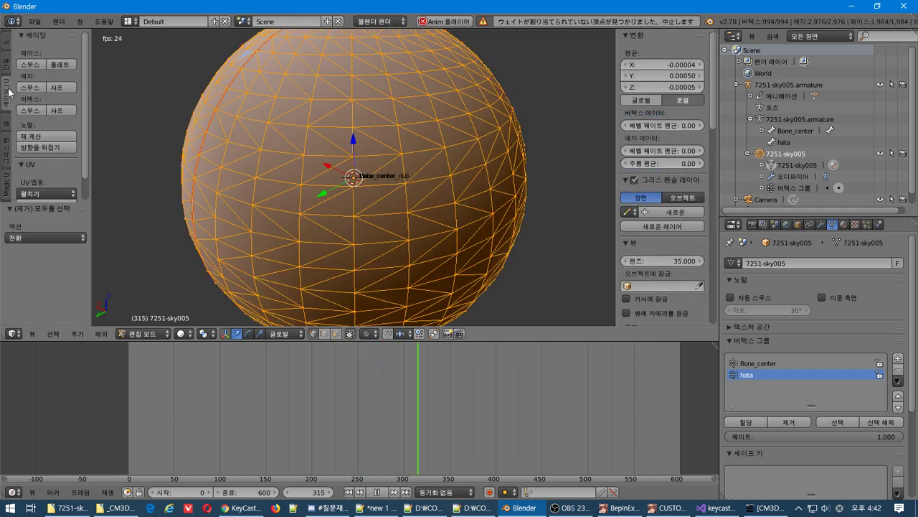
Put the mesh back in weight paint mode and review the vertex group blur options without applying them
{"action": "left_click", "coordinate": [142, 337]}
{"action": "left_click", "coordinate": [152, 267]}
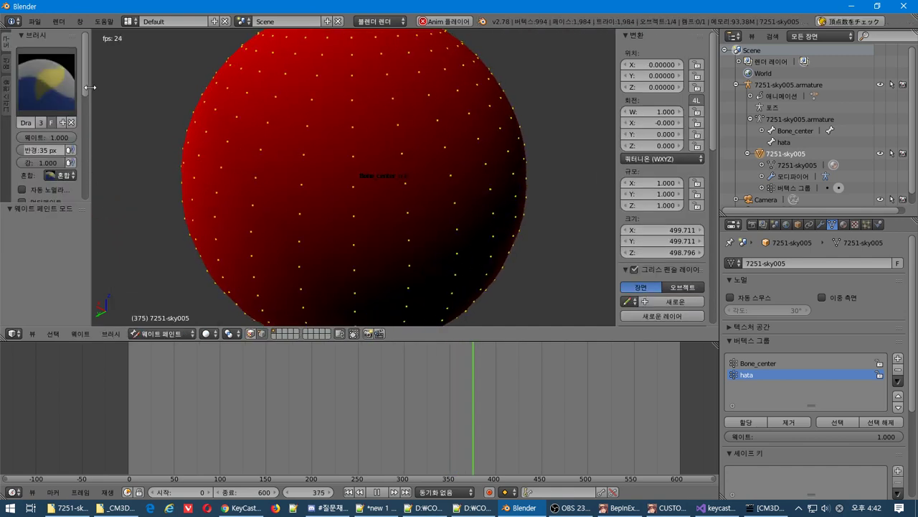
{"action": "left_click_drag", "start_coordinate": [82, 81], "coordinate": [84, 200]}
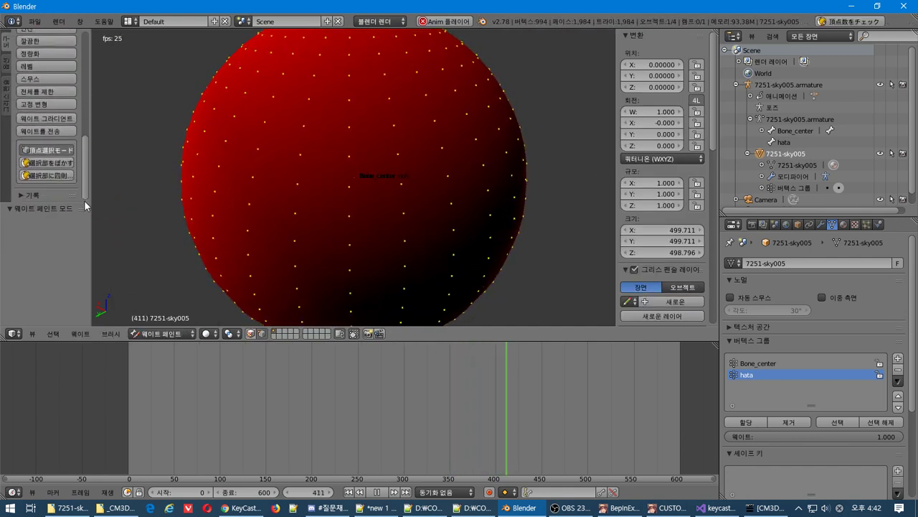
{"action": "left_click", "coordinate": [45, 162]}
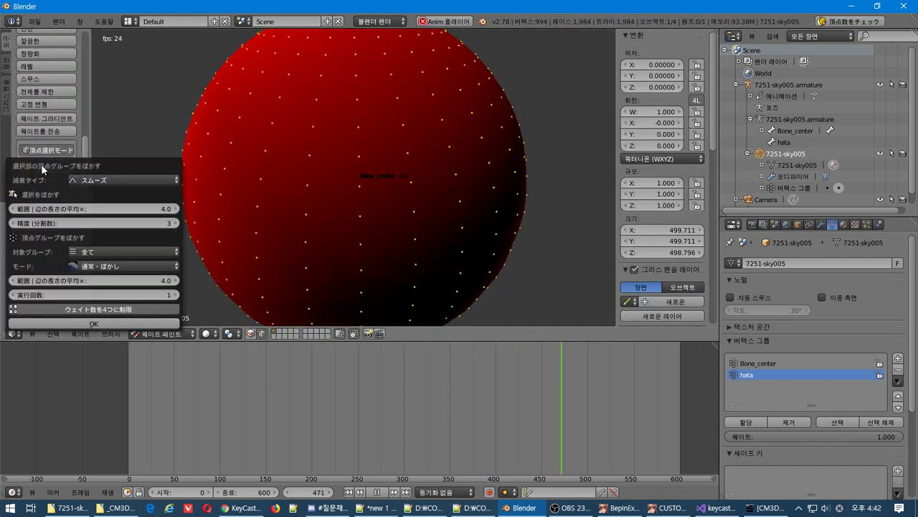
{"action": "left_click", "coordinate": [91, 180]}
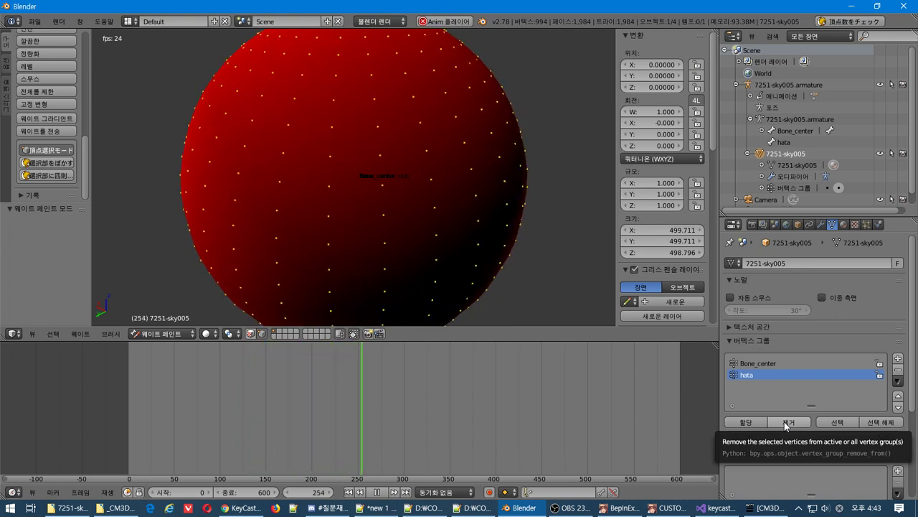
Inspect the vertex weights of a single vertex on the sphere near the bones
{"action": "scroll", "coordinate": [338, 153], "scroll_direction": "up", "scroll_amount": 5}
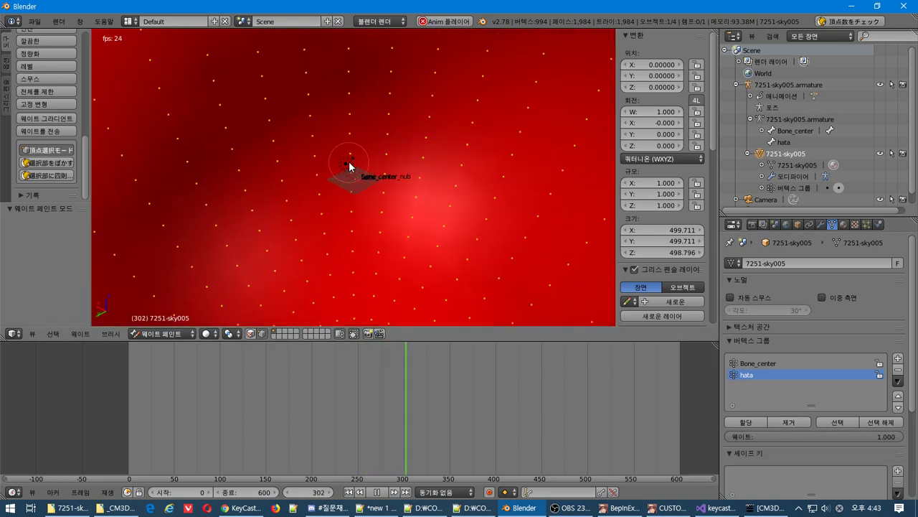
{"action": "scroll", "coordinate": [351, 169], "scroll_direction": "down", "scroll_amount": 5}
{"action": "right_click", "coordinate": [378, 203]}
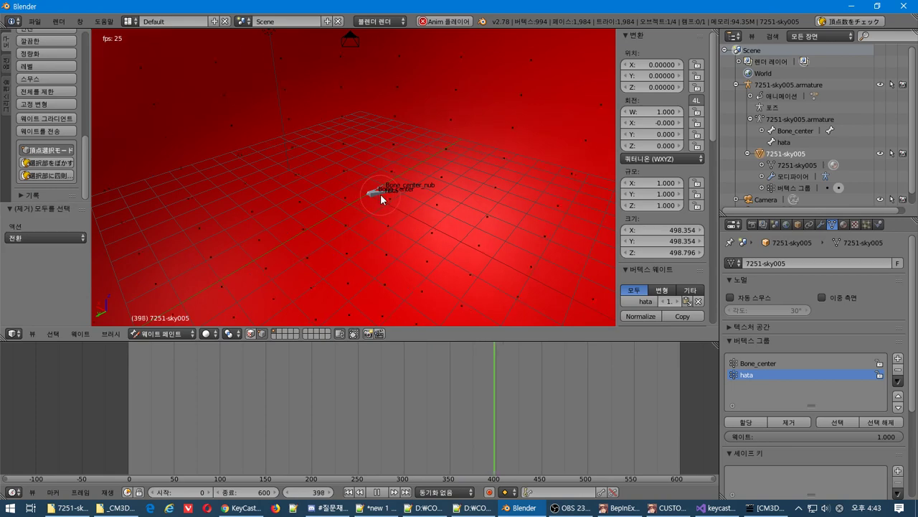
{"action": "middle_click_drag", "start_coordinate": [380, 194], "coordinate": [308, 262]}
Switch the weight paint selection mask from vertices to faces and select all of the sphere's faces
{"action": "left_click", "coordinate": [260, 333]}
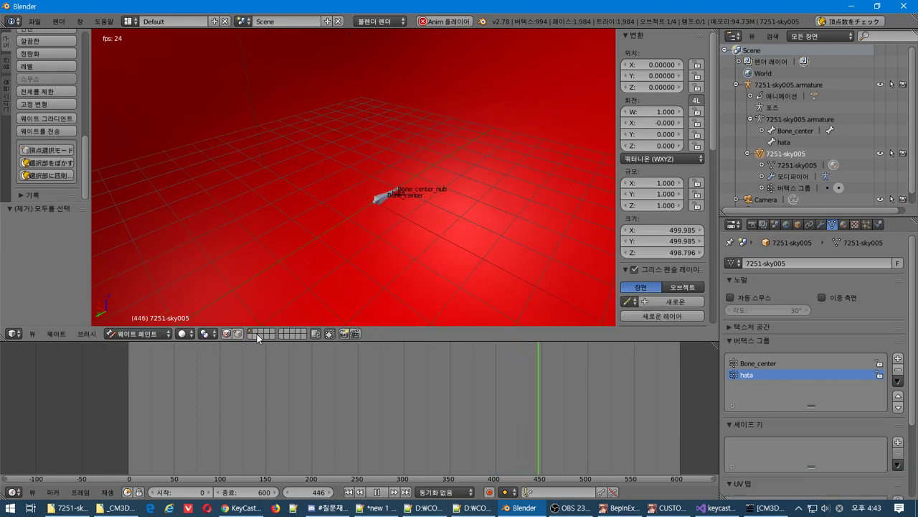
{"action": "left_click", "coordinate": [250, 335]}
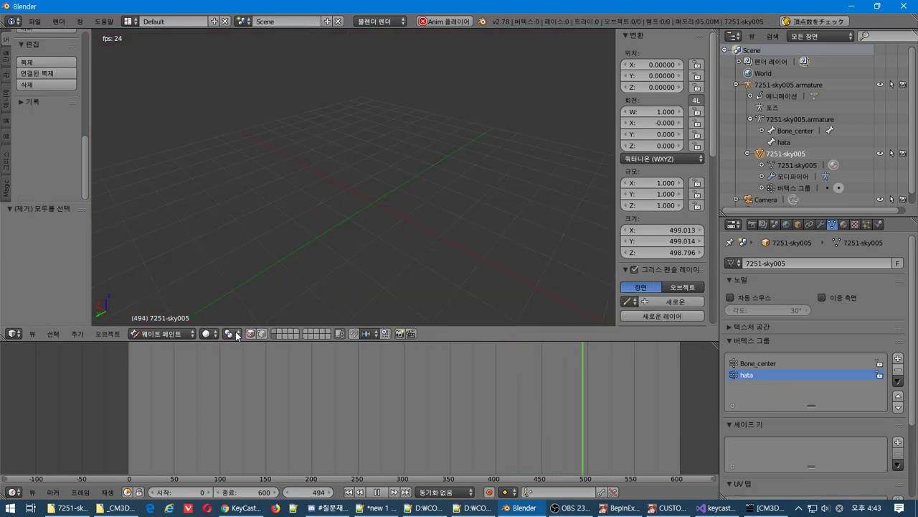
{"action": "left_click", "coordinate": [272, 334]}
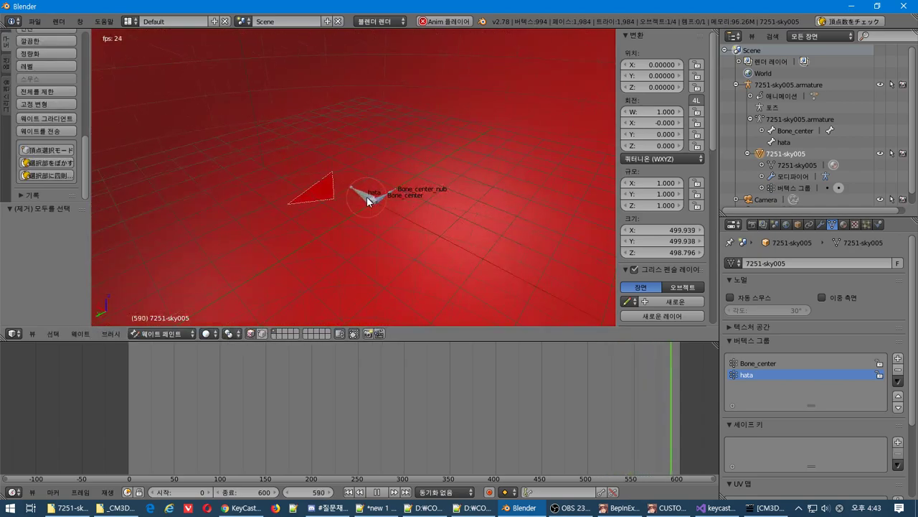
{"action": "key", "text": "a"}
{"action": "key", "text": "a"}
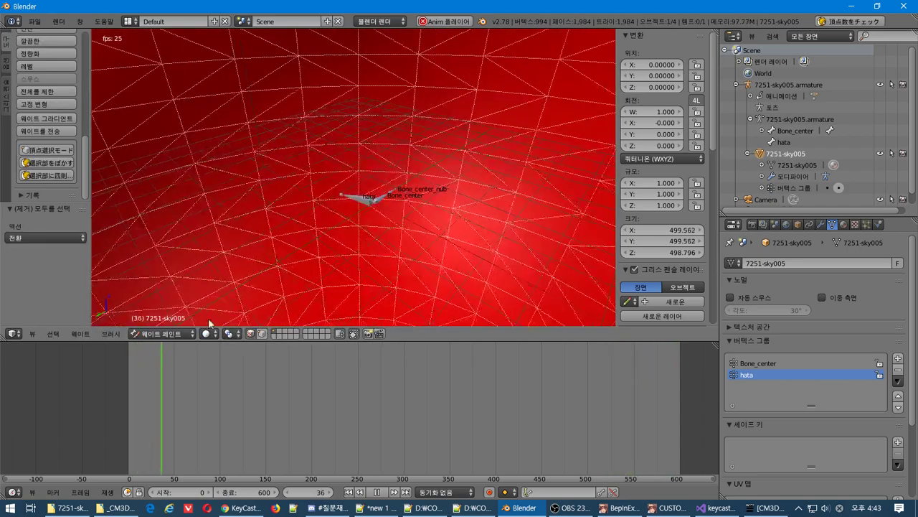
Return to object mode and select the sky sphere together with the armature, leaving the armature as the active object
{"action": "left_click", "coordinate": [168, 335]}
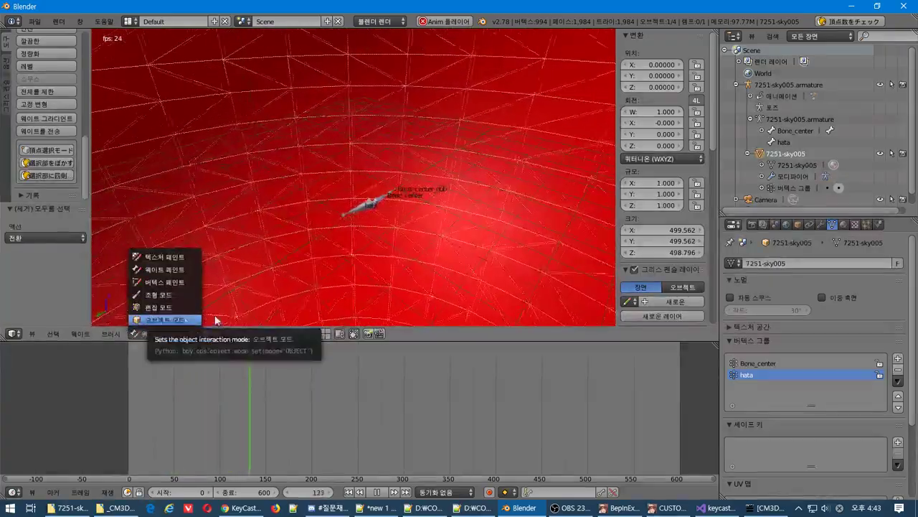
{"action": "left_click", "coordinate": [150, 323]}
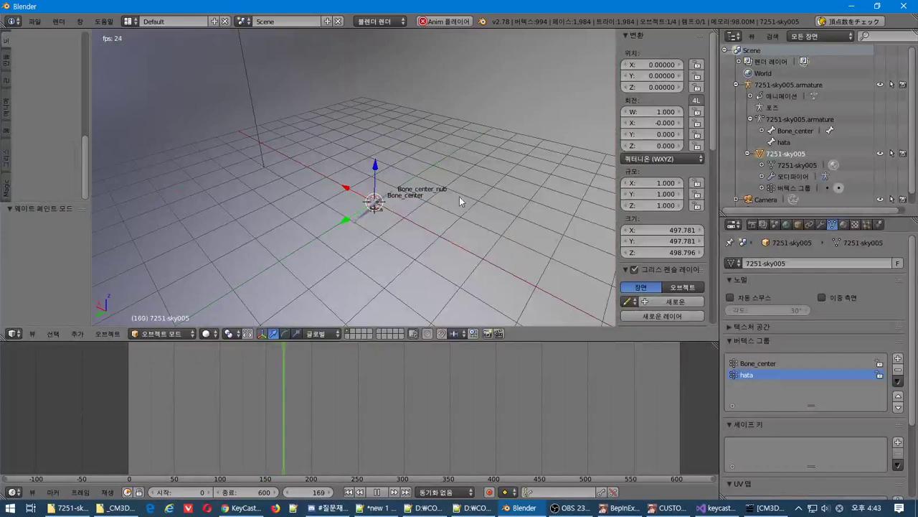
{"action": "right_click", "coordinate": [371, 215]}
{"action": "key", "text": "KP_Decimal"}
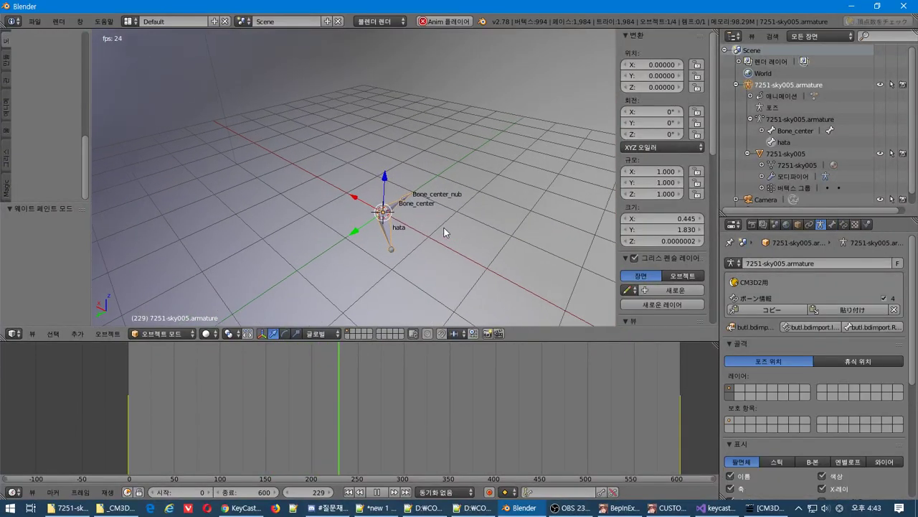
{"action": "right_click", "coordinate": [515, 224], "text": "shift"}
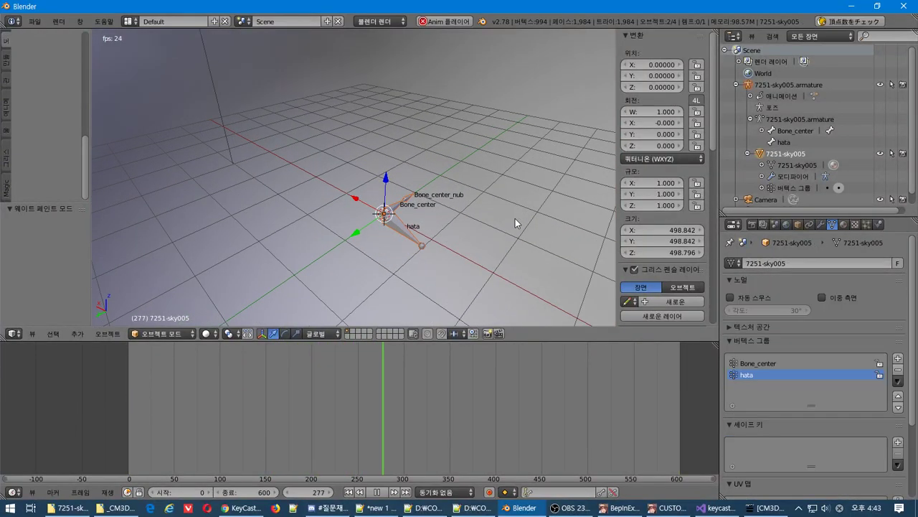
{"action": "right_click", "coordinate": [513, 218]}
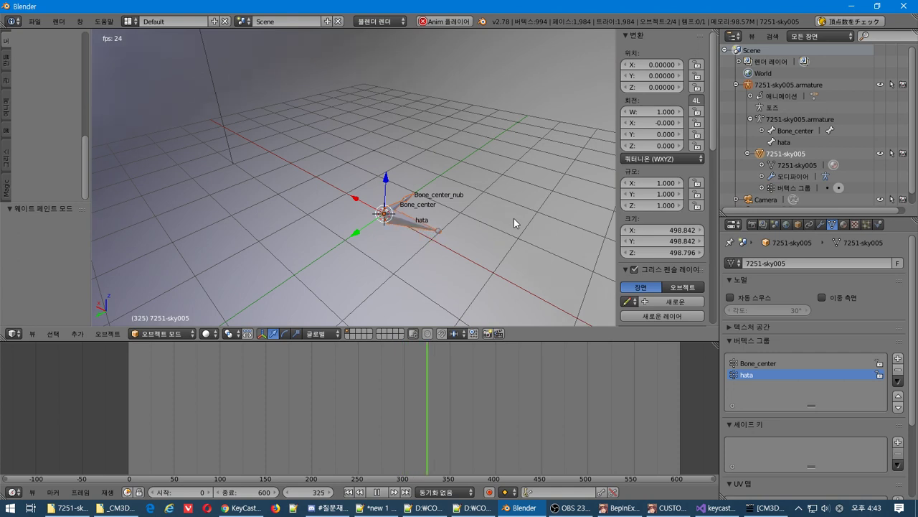
{"action": "key", "text": "g"}
{"action": "key", "text": "Escape"}
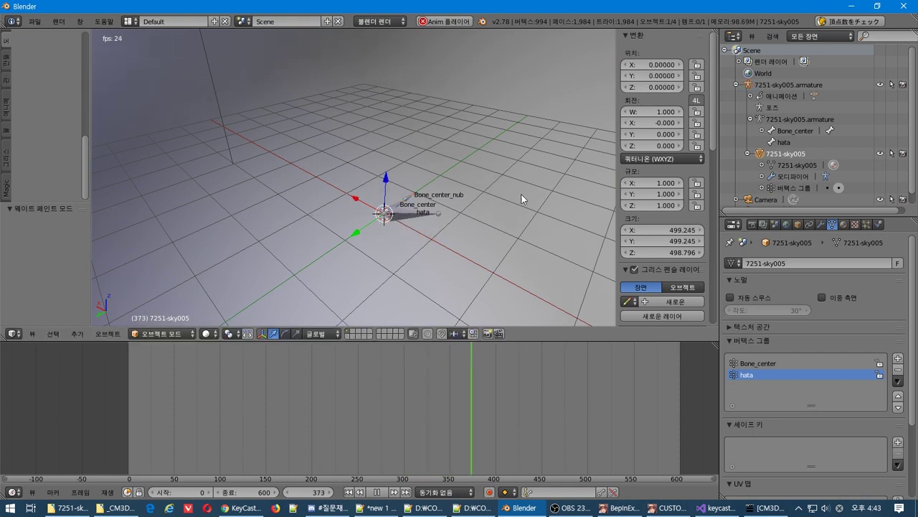
{"action": "right_click", "coordinate": [412, 211], "text": "shift"}
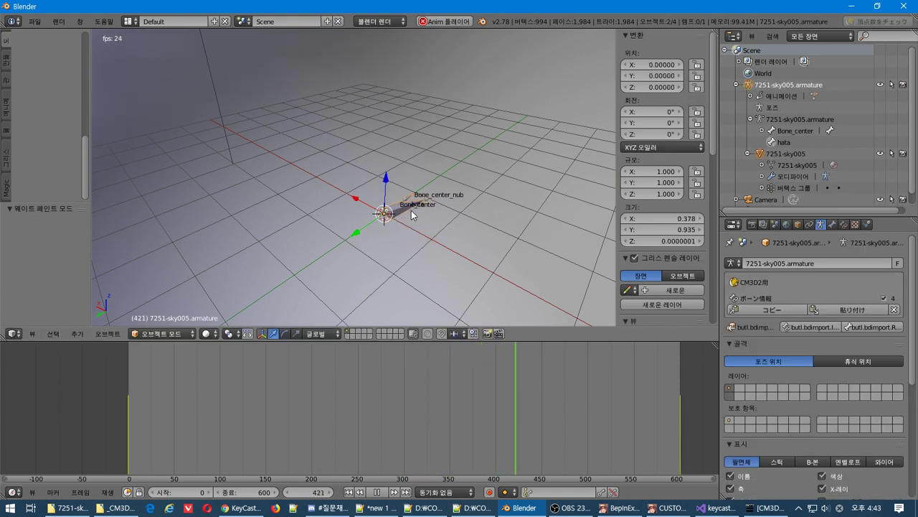
Parent the sky sphere to the armature using the Bone (본) parenting type
{"action": "scroll", "coordinate": [432, 211], "scroll_direction": "down", "scroll_amount": 8}
{"action": "scroll", "coordinate": [439, 214], "scroll_direction": "up", "scroll_amount": 8}
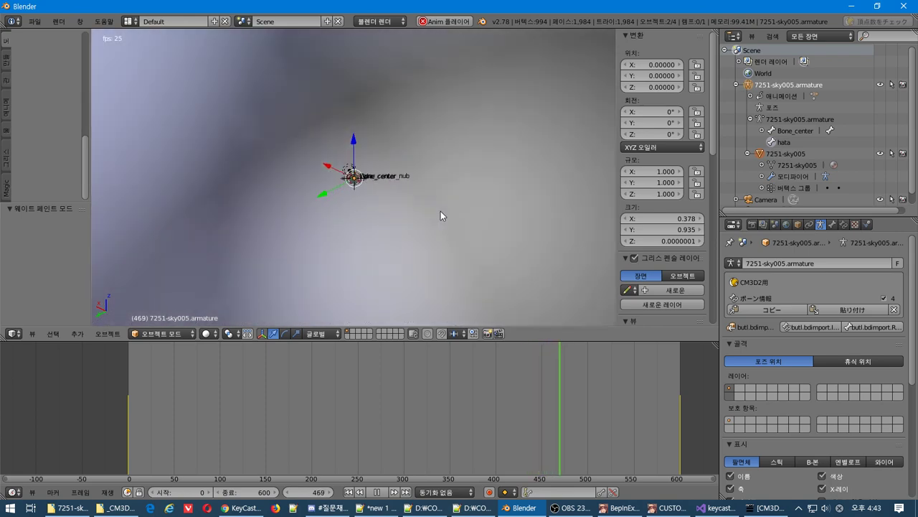
{"action": "scroll", "coordinate": [424, 212], "scroll_direction": "up", "scroll_amount": 8}
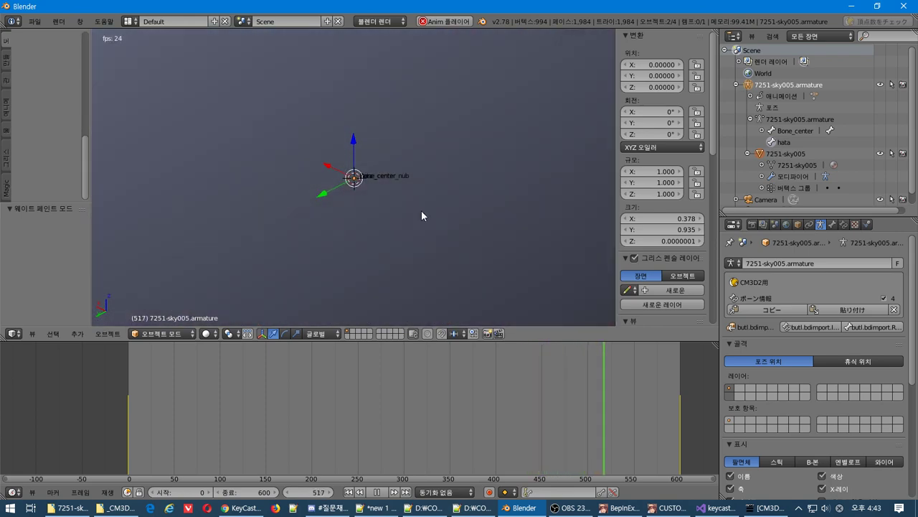
{"action": "scroll", "coordinate": [422, 215], "scroll_direction": "up", "scroll_amount": 5}
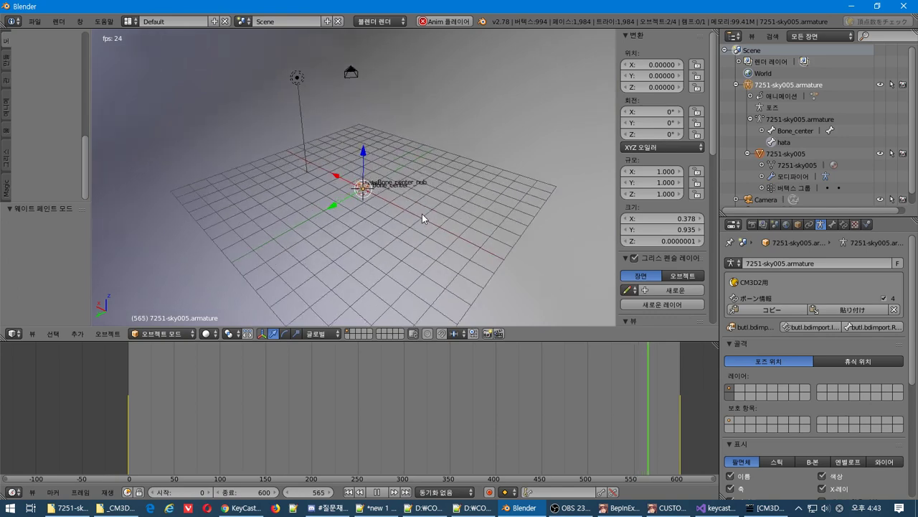
{"action": "key", "text": "ctrl+p"}
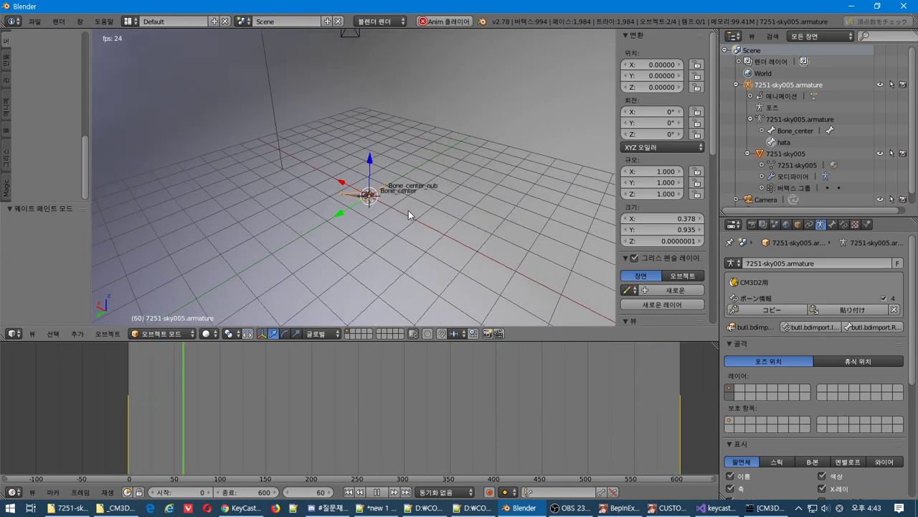
{"action": "key", "text": "ctrl+p"}
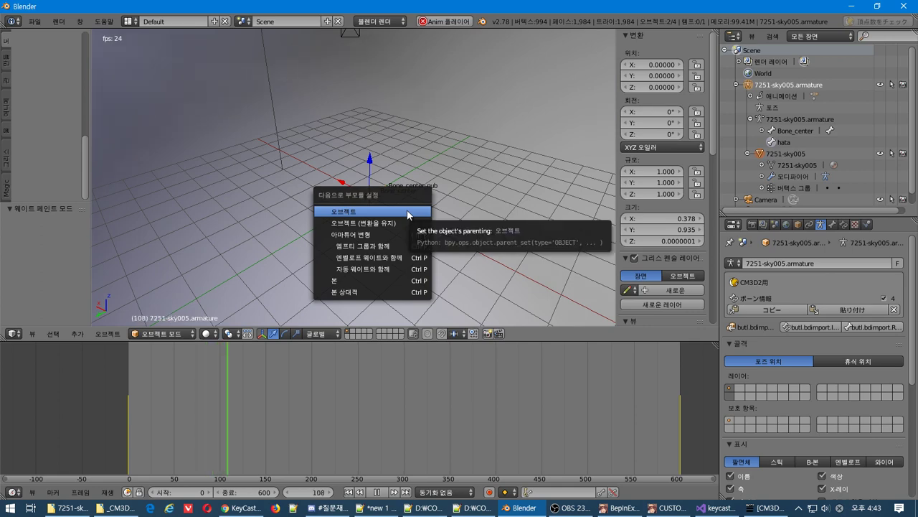
{"action": "left_click", "coordinate": [387, 281]}
{"action": "middle_click_drag", "start_coordinate": [450, 261], "coordinate": [446, 247]}
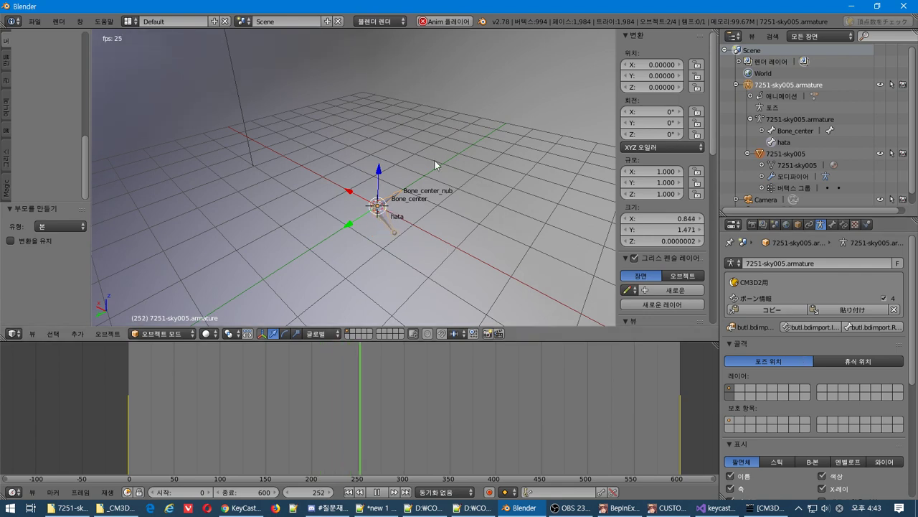
Select only the sky sphere and try to export it as a CM3D2 model over 7251-sky005.model
{"action": "left_click", "coordinate": [41, 27]}
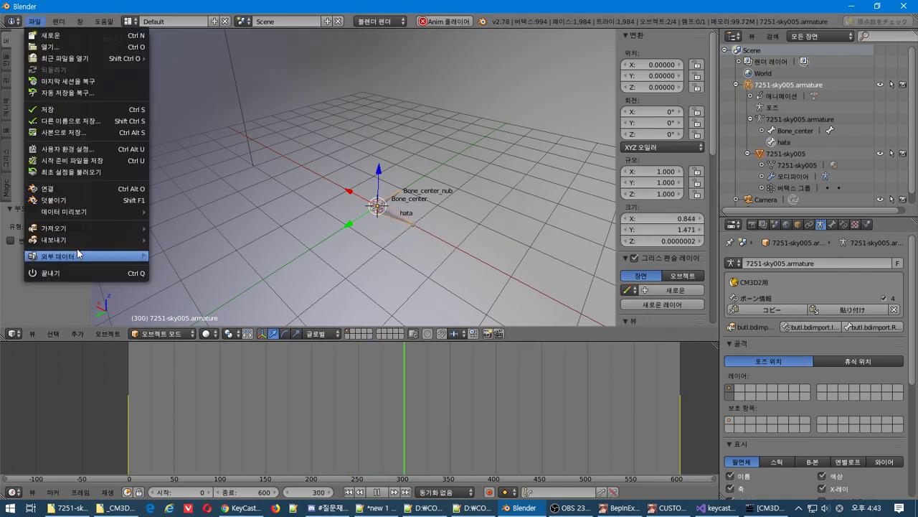
{"action": "right_click", "coordinate": [251, 148]}
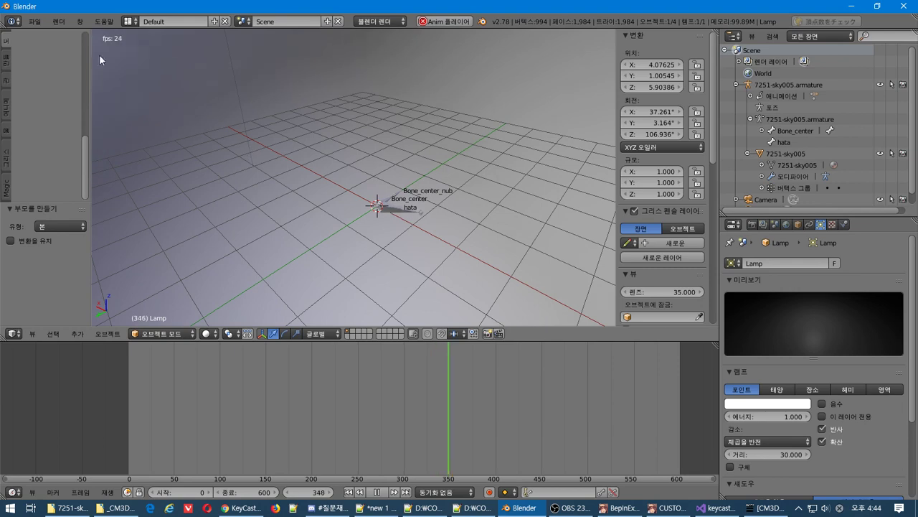
{"action": "left_click", "coordinate": [34, 21]}
{"action": "mouse_move", "coordinate": [106, 242]}
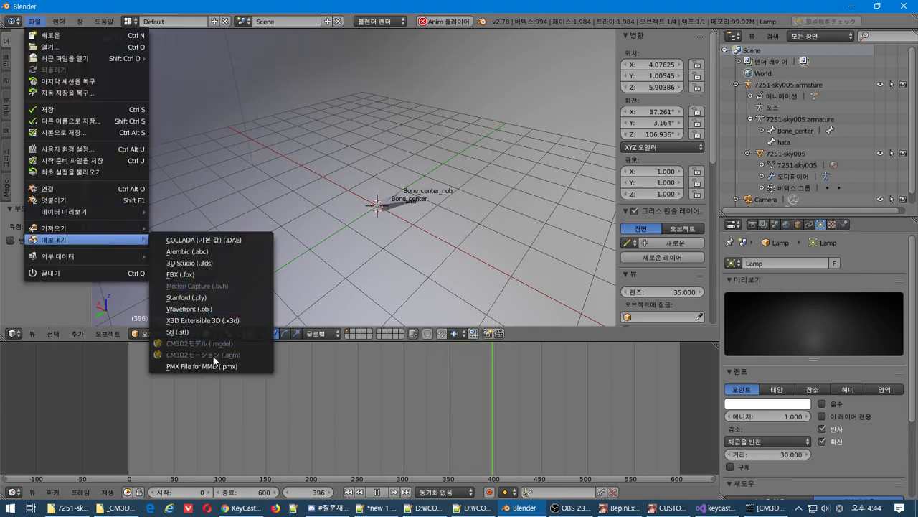
{"action": "right_click", "coordinate": [291, 147]}
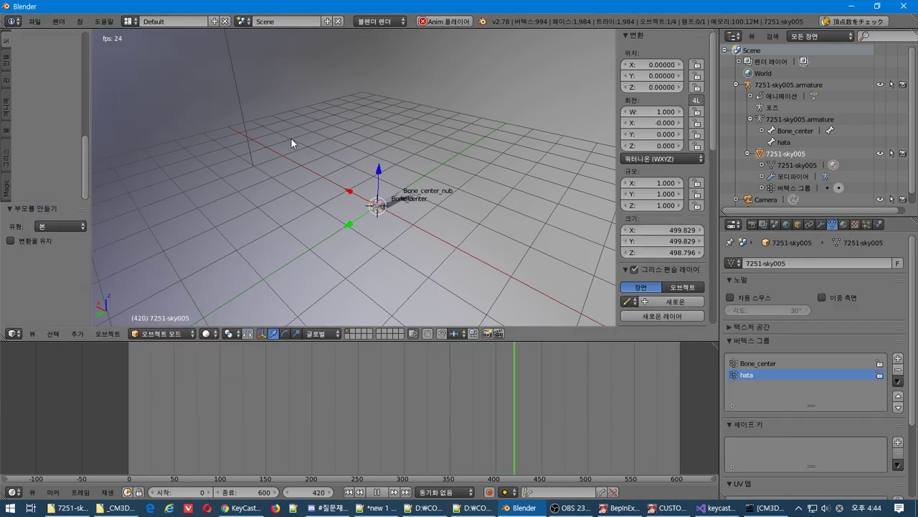
{"action": "left_click", "coordinate": [36, 21]}
{"action": "mouse_move", "coordinate": [114, 243]}
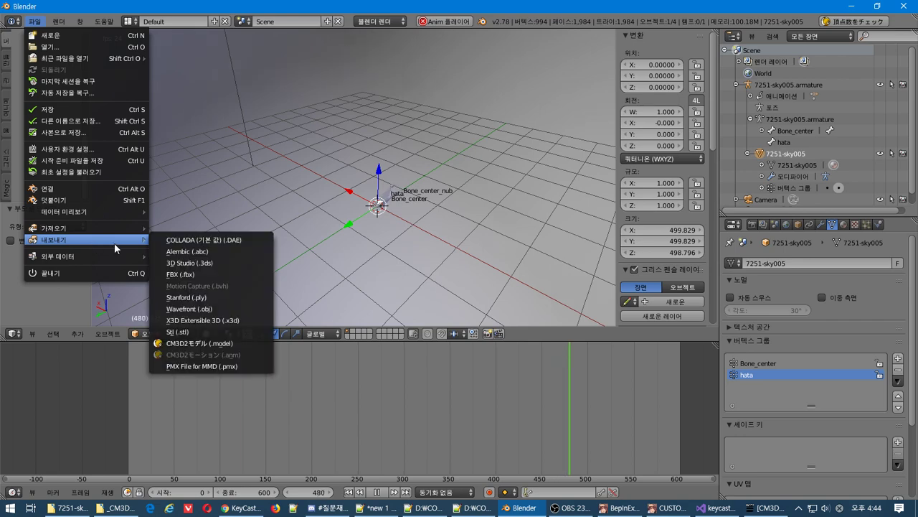
{"action": "left_click", "coordinate": [210, 343]}
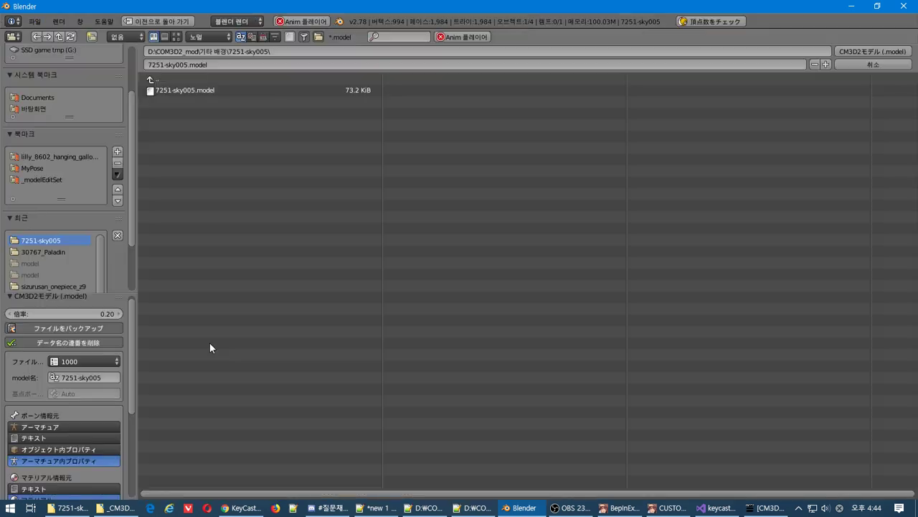
{"action": "left_click", "coordinate": [848, 52]}
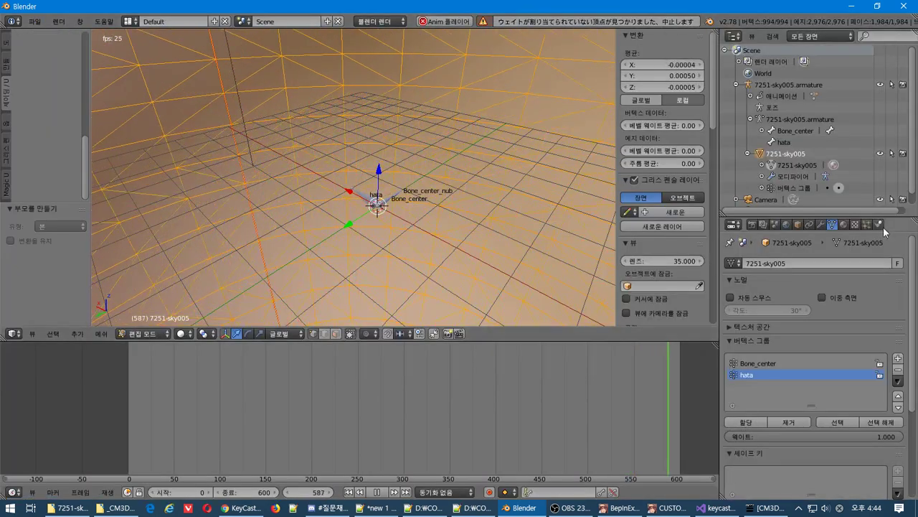
Switch between the Bone_center and hata vertex groups to compare them in edit mode
{"action": "left_click", "coordinate": [807, 364]}
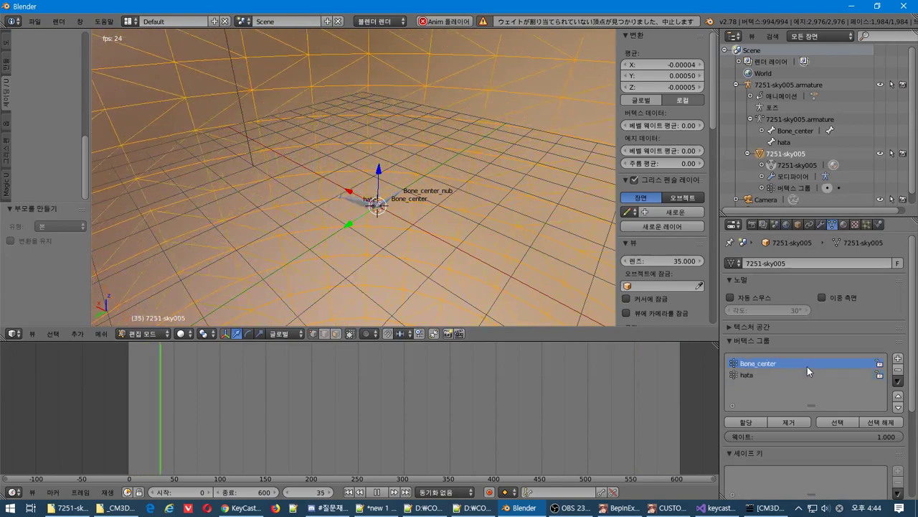
{"action": "left_click", "coordinate": [803, 374]}
{"action": "left_click", "coordinate": [800, 362]}
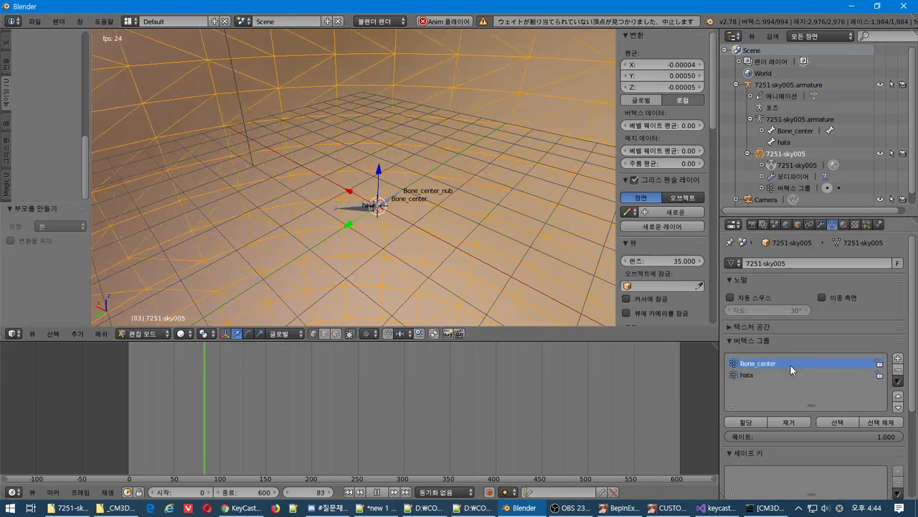
{"action": "left_click", "coordinate": [787, 371]}
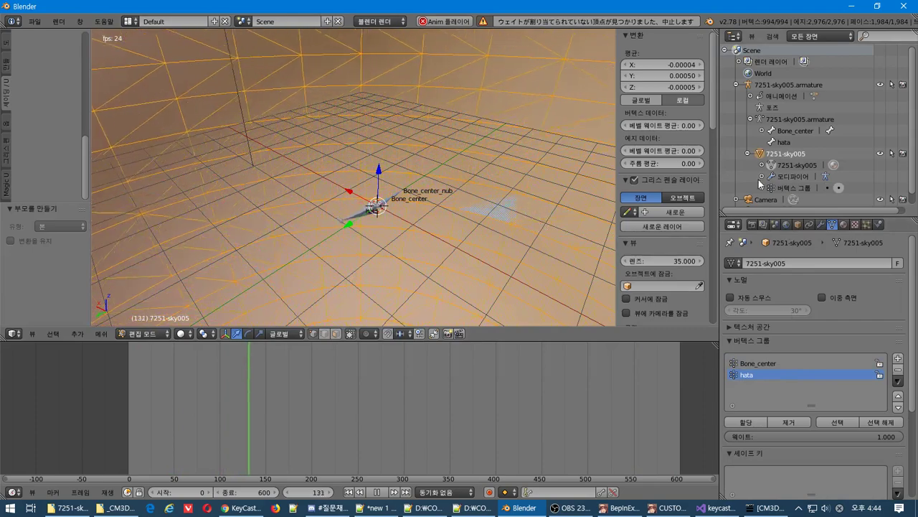
Examine the sphere's material, Armature modifier and vertex groups in the scene hierarchy, and make Bone_center the active vertex group
{"action": "scroll", "coordinate": [764, 130], "scroll_direction": "down", "scroll_amount": 2}
{"action": "left_click", "coordinate": [762, 153]}
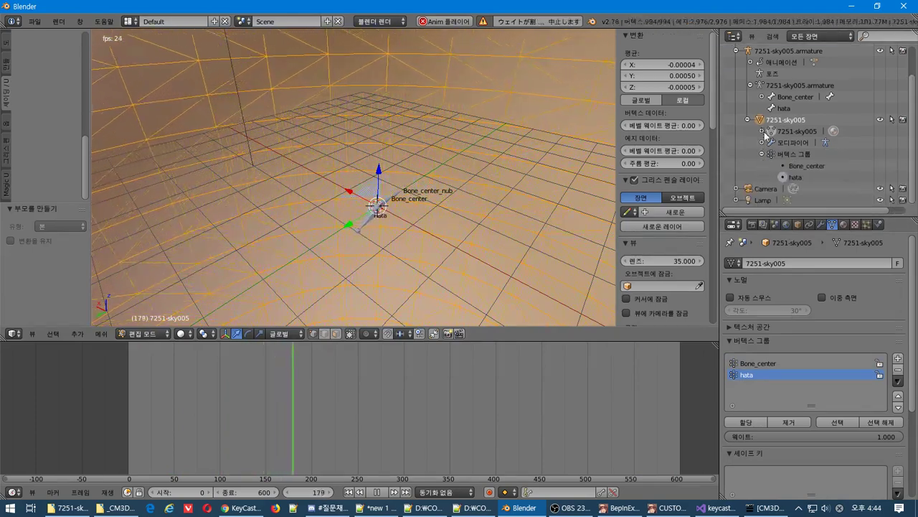
{"action": "left_click", "coordinate": [762, 131]}
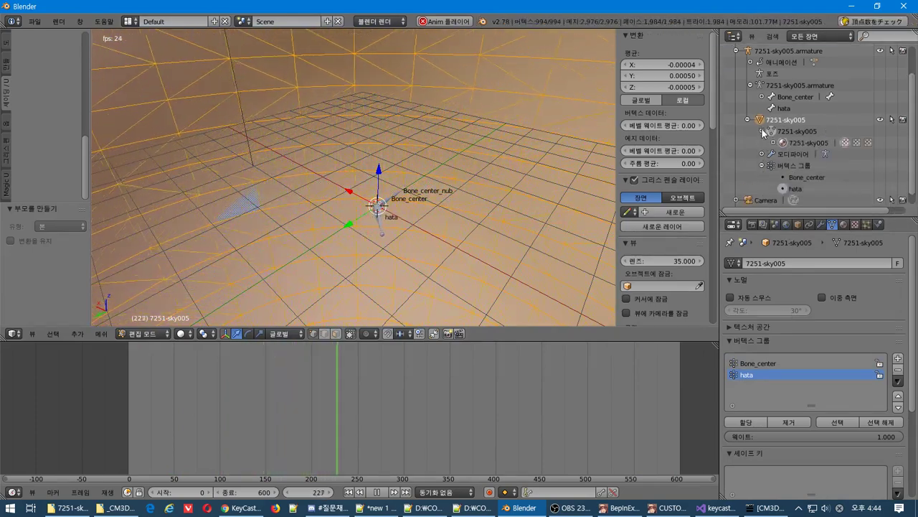
{"action": "left_click", "coordinate": [763, 154]}
{"action": "left_click", "coordinate": [773, 166]}
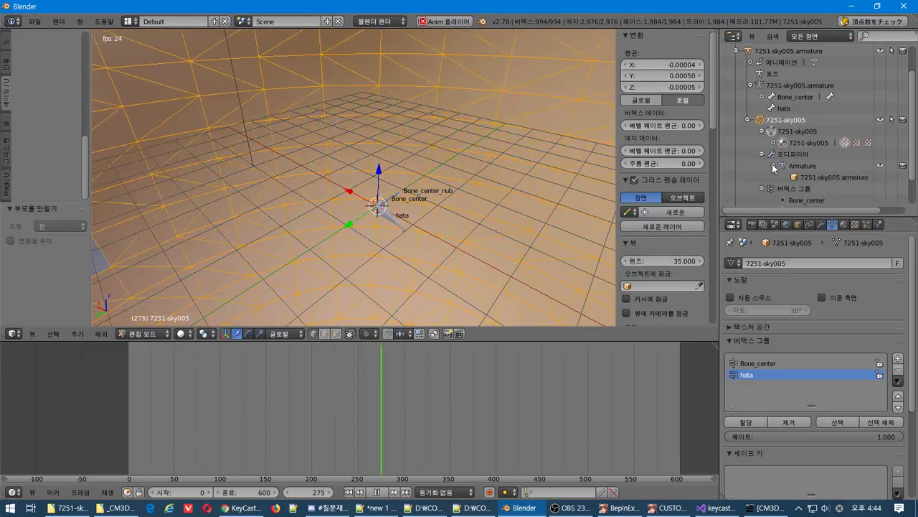
{"action": "scroll", "coordinate": [775, 167], "scroll_direction": "down", "scroll_amount": 1}
{"action": "left_click", "coordinate": [774, 122]}
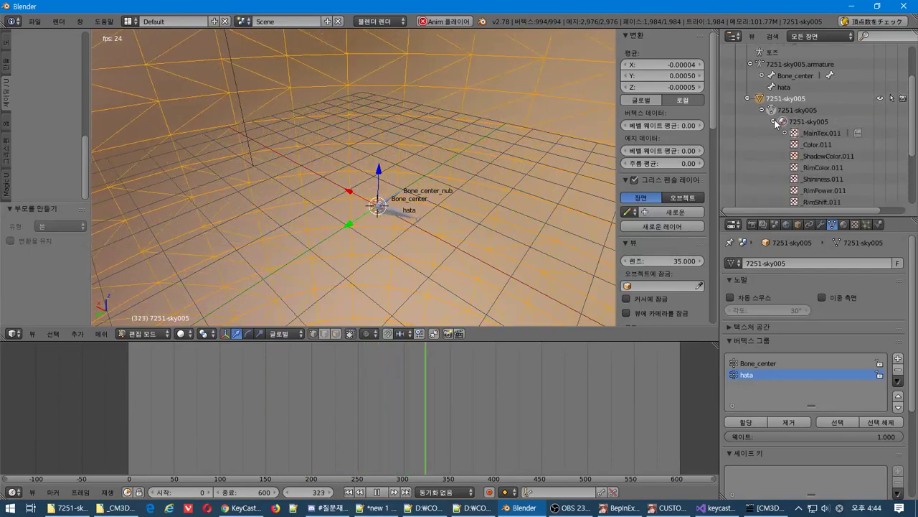
{"action": "left_click", "coordinate": [775, 122]}
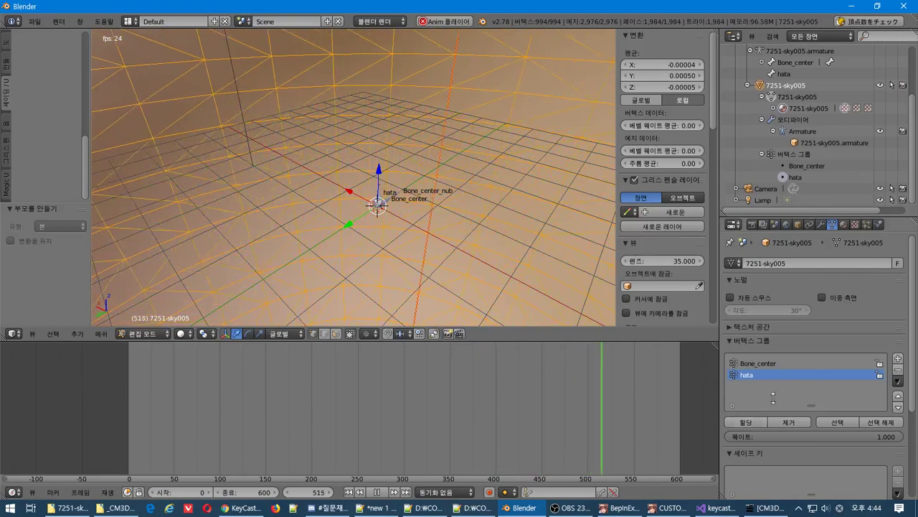
{"action": "left_click", "coordinate": [778, 364]}
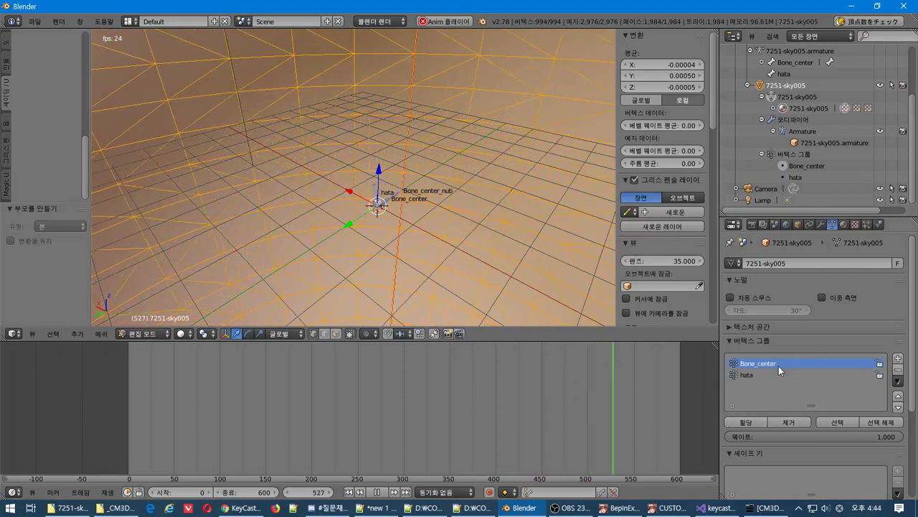
Check which vertices belong to the hata and Bone_center groups by selecting and deselecting each group's vertices
{"action": "left_click", "coordinate": [842, 423]}
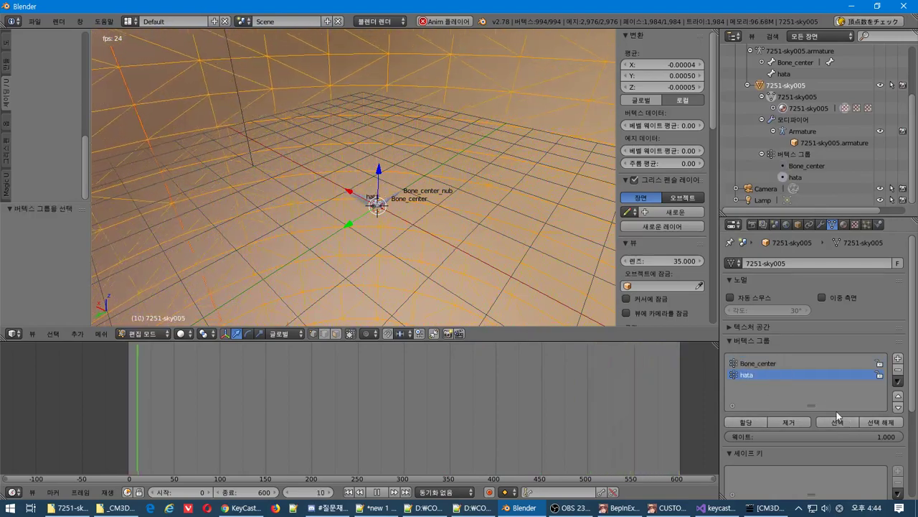
{"action": "left_click", "coordinate": [867, 423]}
{"action": "left_click", "coordinate": [805, 364]}
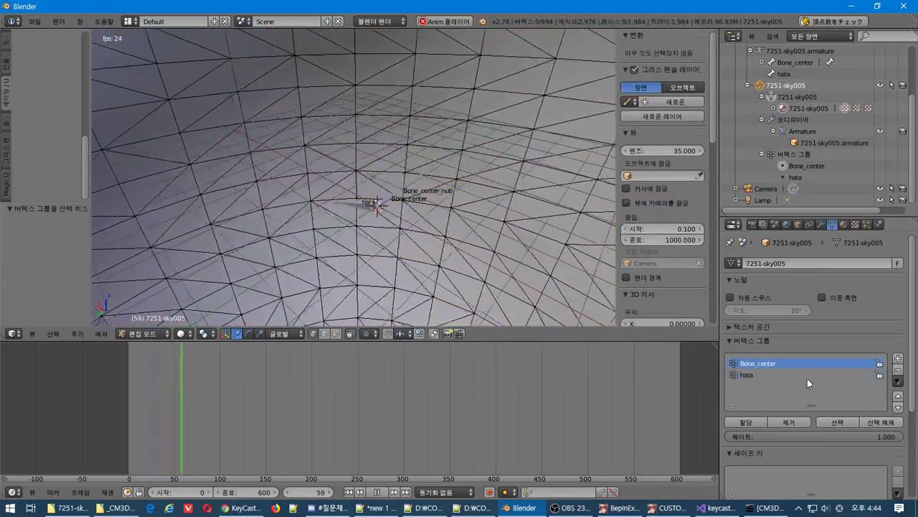
{"action": "left_click", "coordinate": [848, 424]}
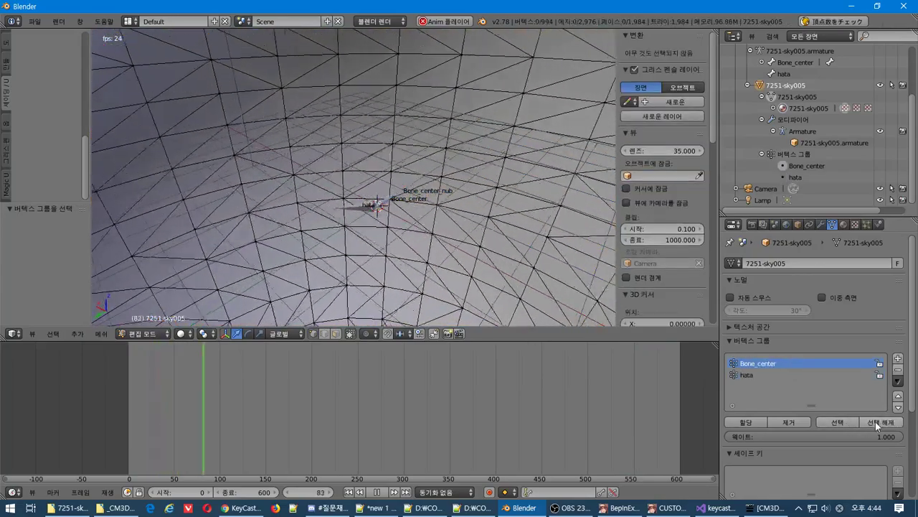
{"action": "left_click", "coordinate": [764, 373]}
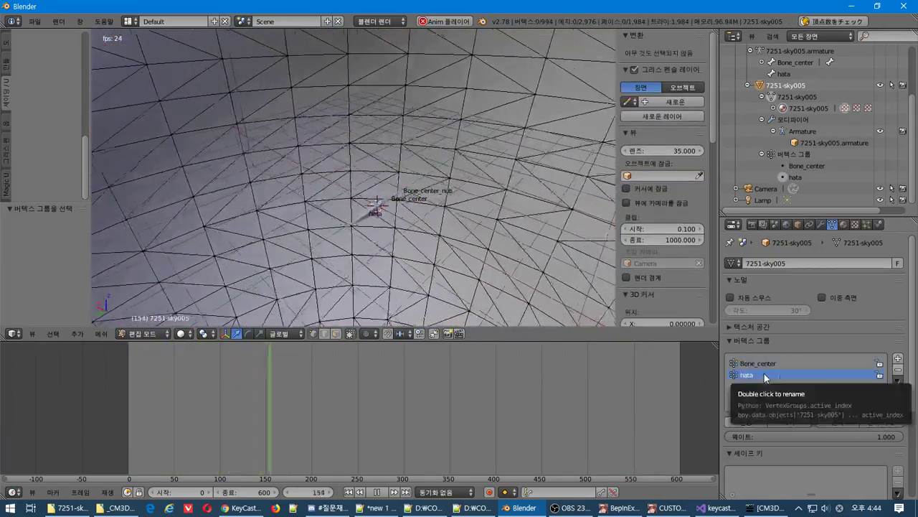
Delete the sky sphere's vertex groups that have no assigned vertices
{"action": "left_click", "coordinate": [896, 381]}
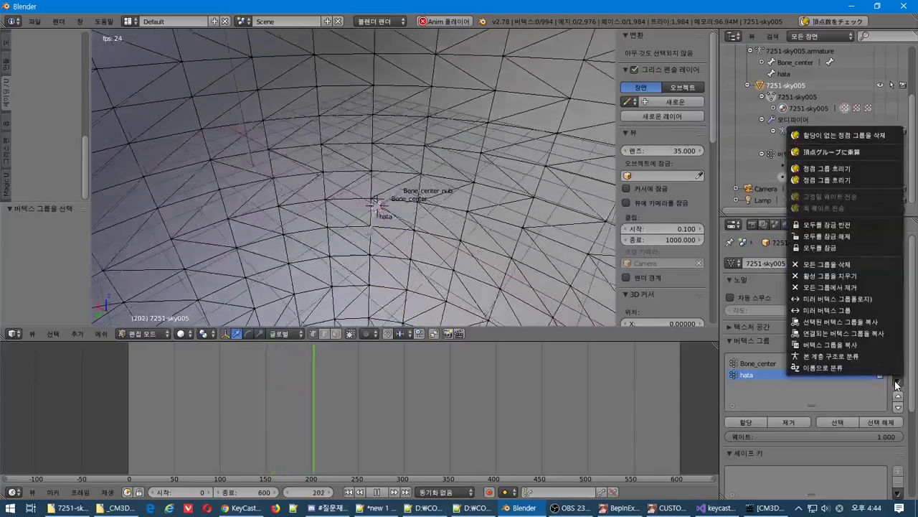
{"action": "left_click", "coordinate": [841, 136]}
{"action": "left_click", "coordinate": [835, 165]}
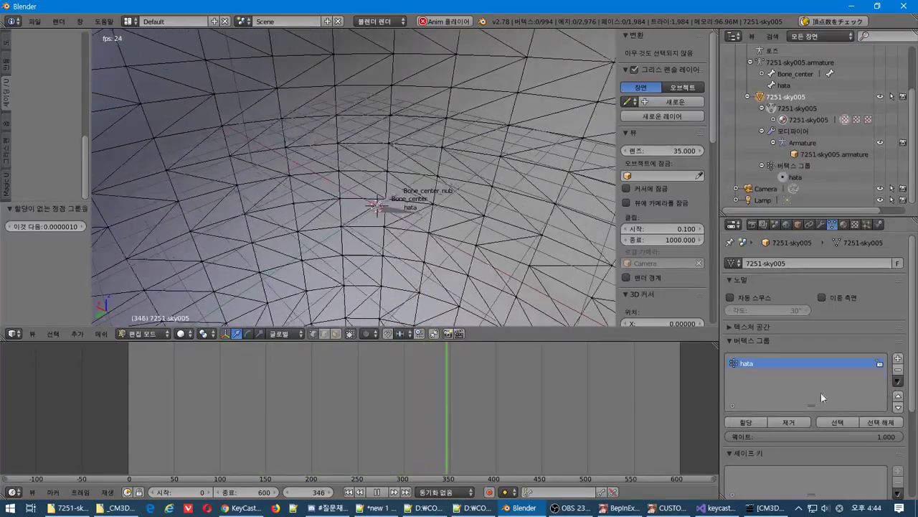
Try to export the sphere as a CM3D2 model over 7251-sky005.model, undo the last change, and select all its vertices
{"action": "left_click", "coordinate": [35, 21]}
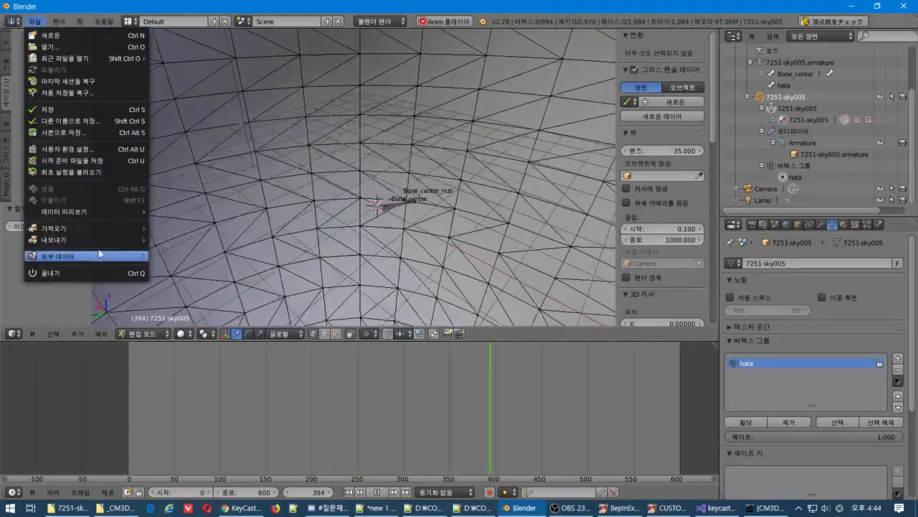
{"action": "mouse_move", "coordinate": [136, 240]}
{"action": "left_click", "coordinate": [215, 343]}
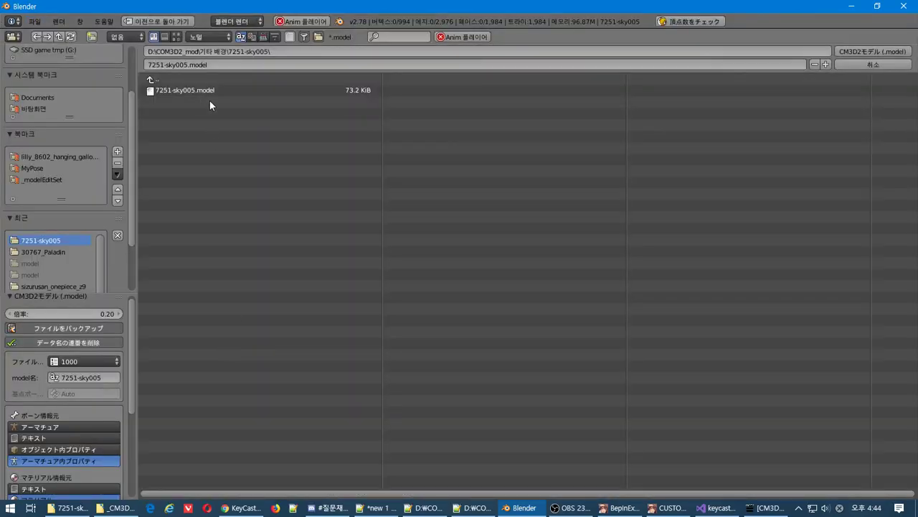
{"action": "left_click", "coordinate": [859, 51]}
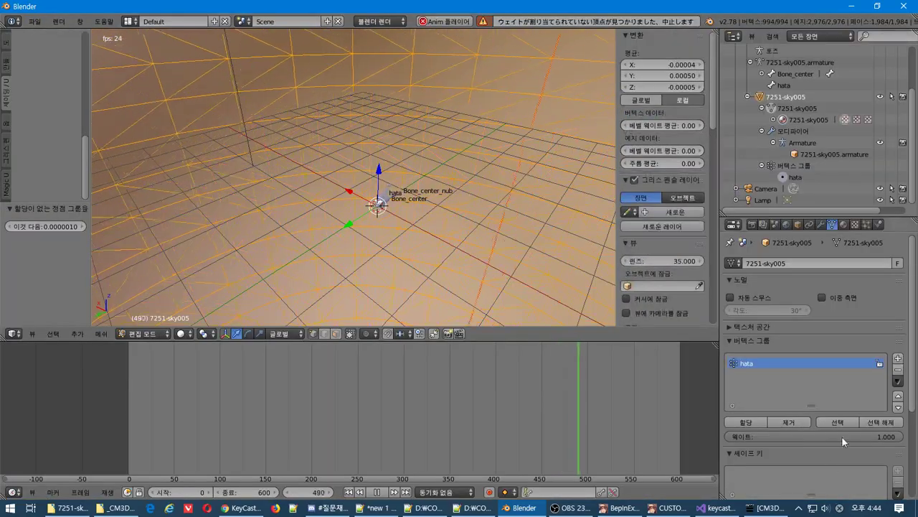
{"action": "key", "text": "ctrl+z"}
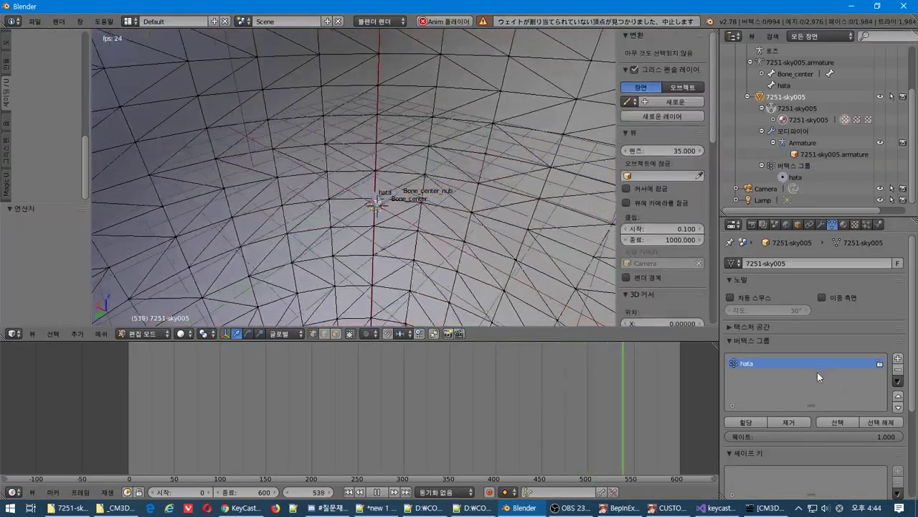
{"action": "key", "text": "a"}
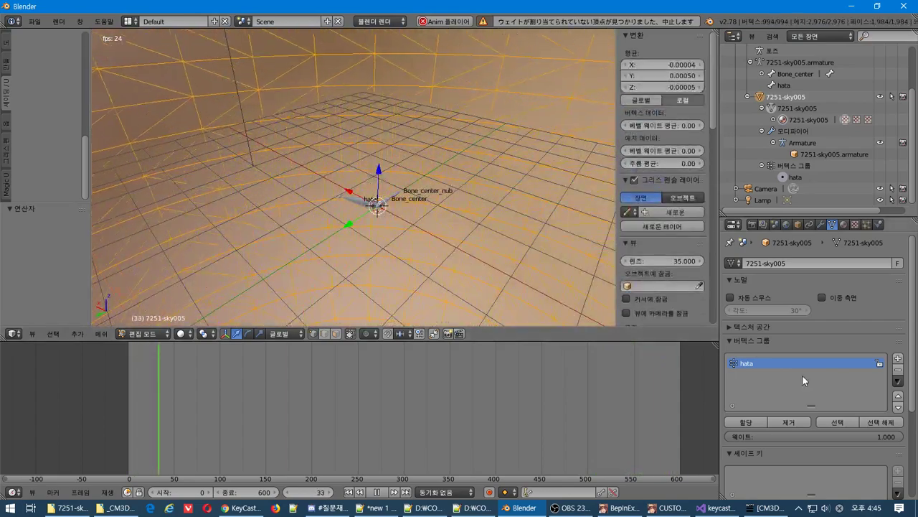
Examine the armature's Bone_center bone and the sky sphere's Armature modifier settings
{"action": "left_click", "coordinate": [788, 76]}
{"action": "double_click", "coordinate": [788, 76]}
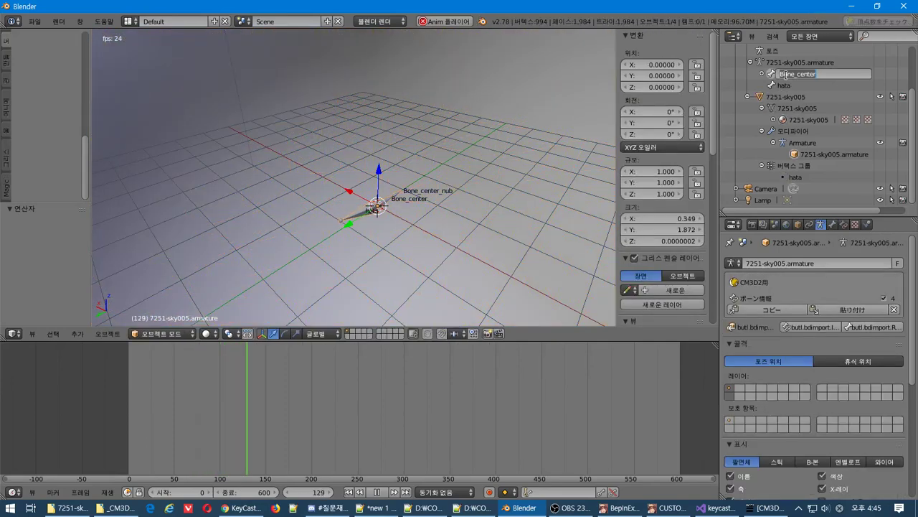
{"action": "left_click", "coordinate": [832, 224]}
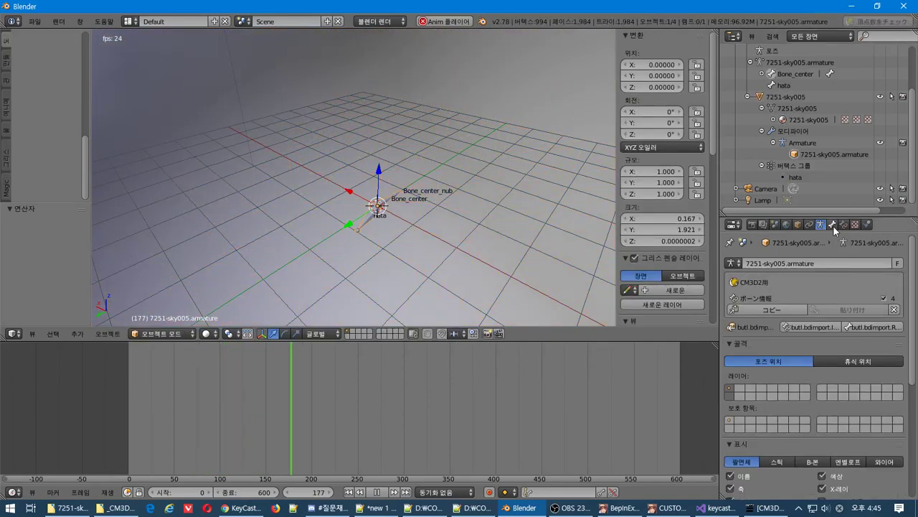
{"action": "left_click", "coordinate": [832, 224]}
{"action": "right_click", "coordinate": [477, 263]}
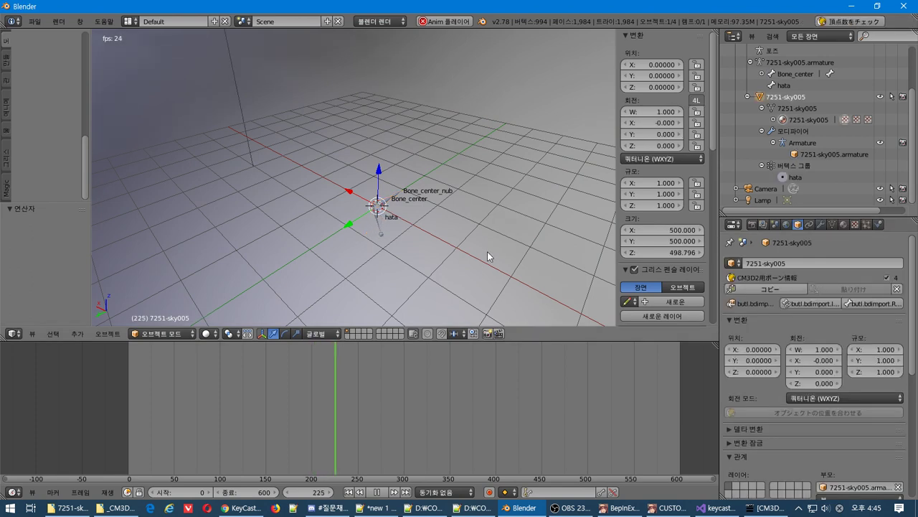
{"action": "left_click", "coordinate": [821, 225]}
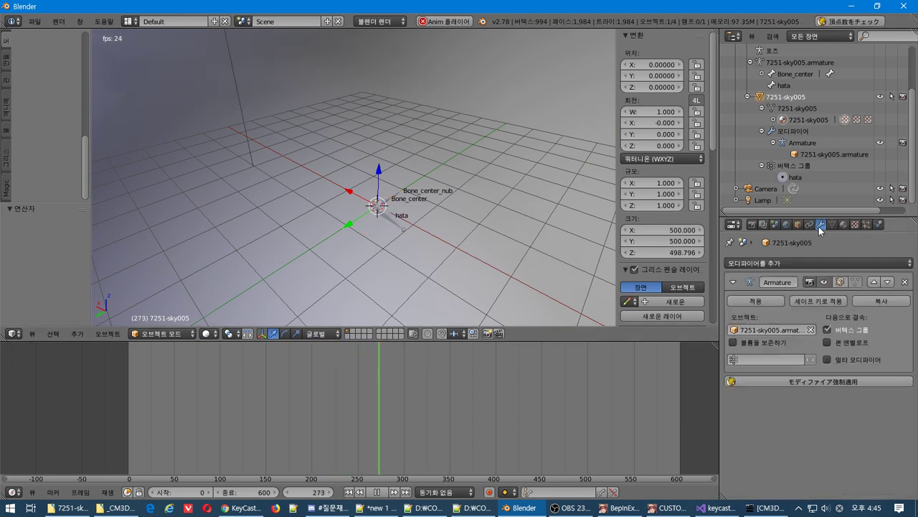
{"action": "scroll", "coordinate": [773, 88], "scroll_direction": "up", "scroll_amount": 3}
Import bone data on the 7251-sky005.armature with base bone hata and the target set to butl.EnumAll
{"action": "left_click", "coordinate": [752, 86]}
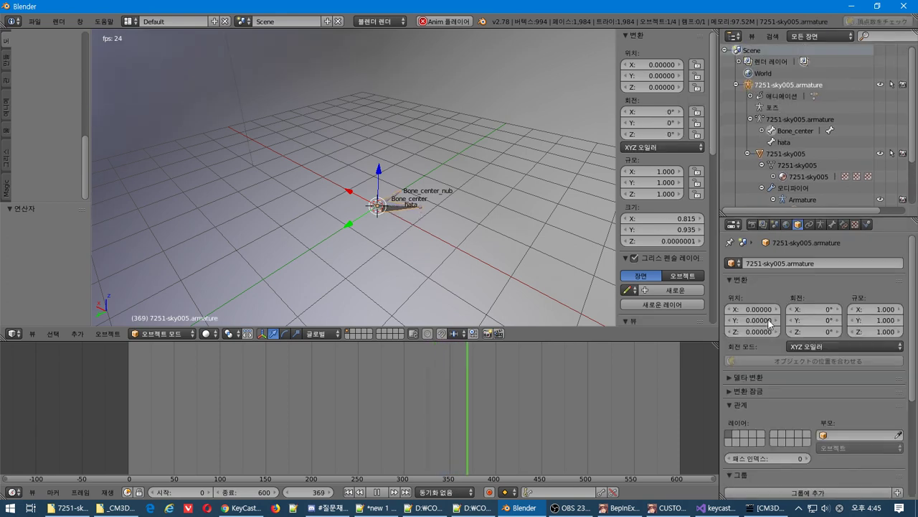
{"action": "left_click", "coordinate": [786, 226]}
{"action": "left_click", "coordinate": [798, 225]}
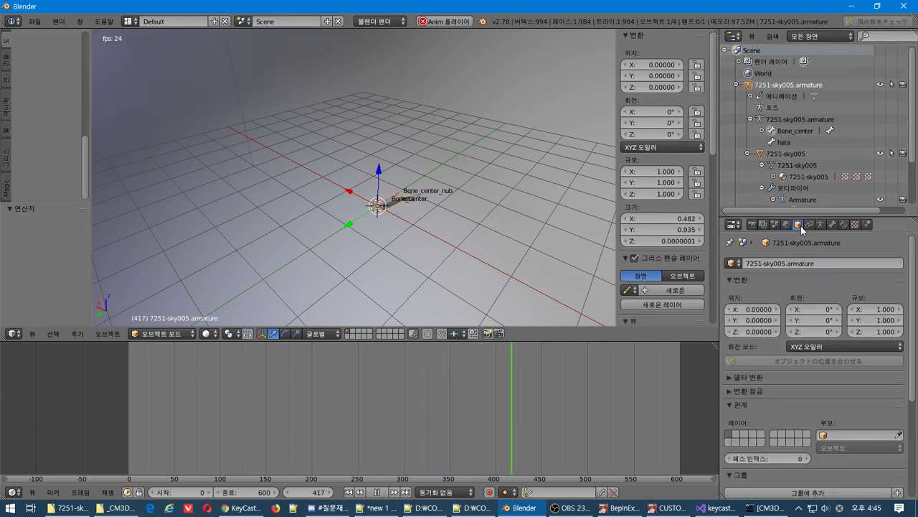
{"action": "left_click", "coordinate": [809, 226]}
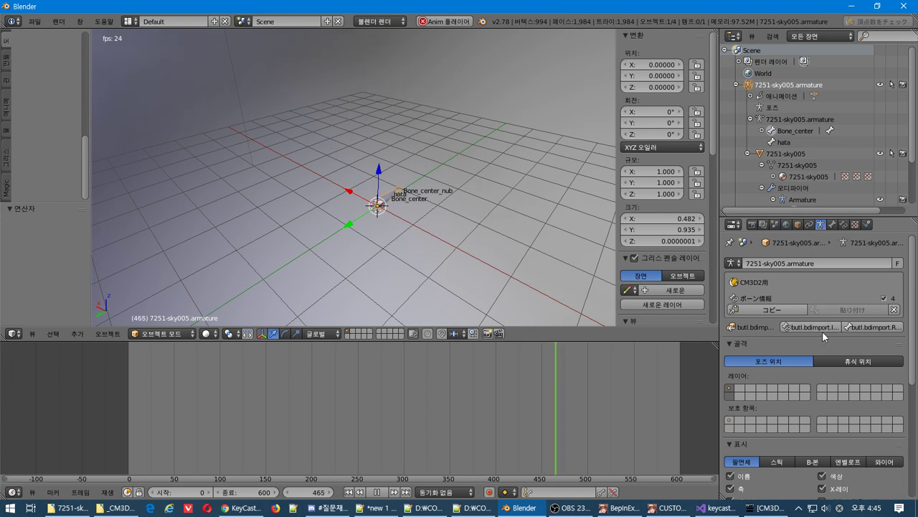
{"action": "left_click", "coordinate": [812, 326]}
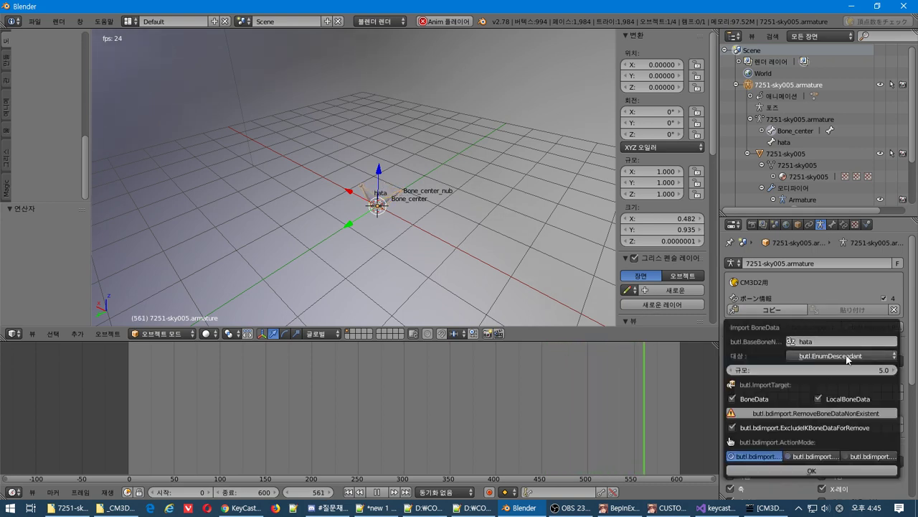
{"action": "left_click", "coordinate": [846, 355]}
{"action": "left_click", "coordinate": [844, 342]}
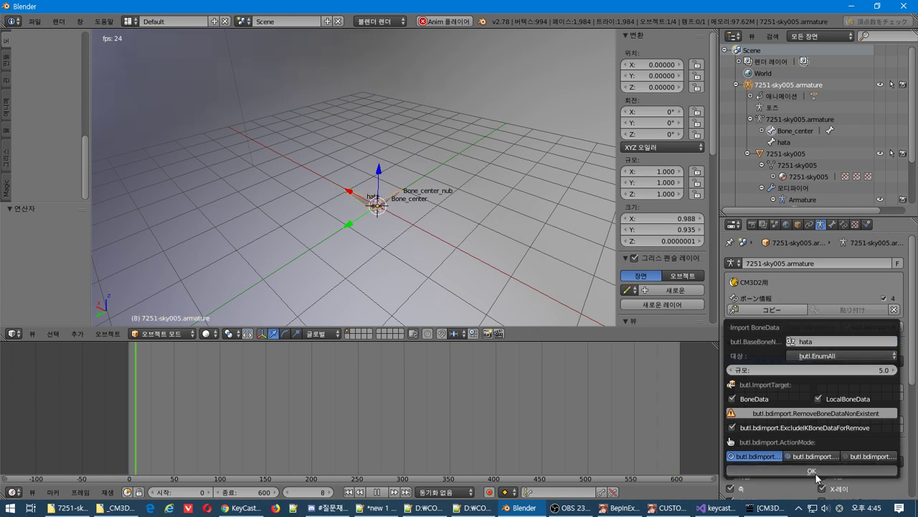
{"action": "left_click", "coordinate": [818, 471]}
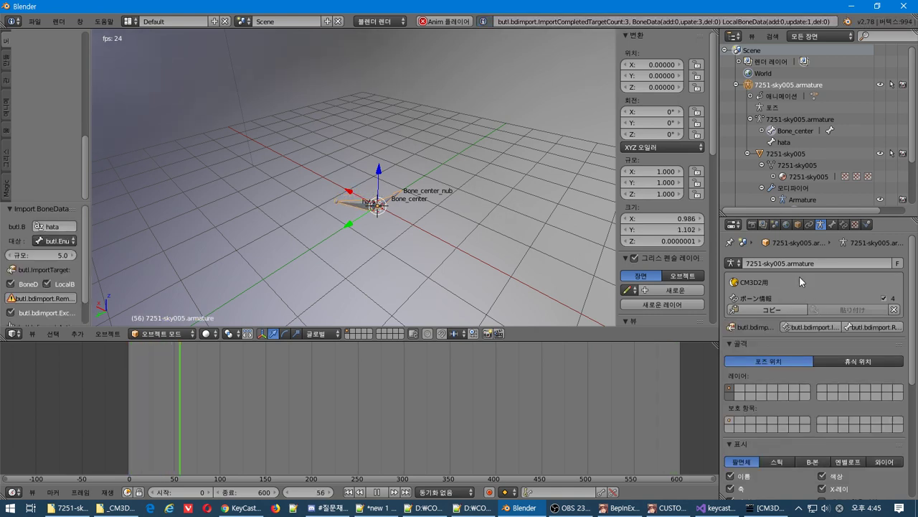
Copy the armature's CM3D2 bone information and paste it onto the 7251-sky005 sphere object
{"action": "left_click", "coordinate": [766, 310]}
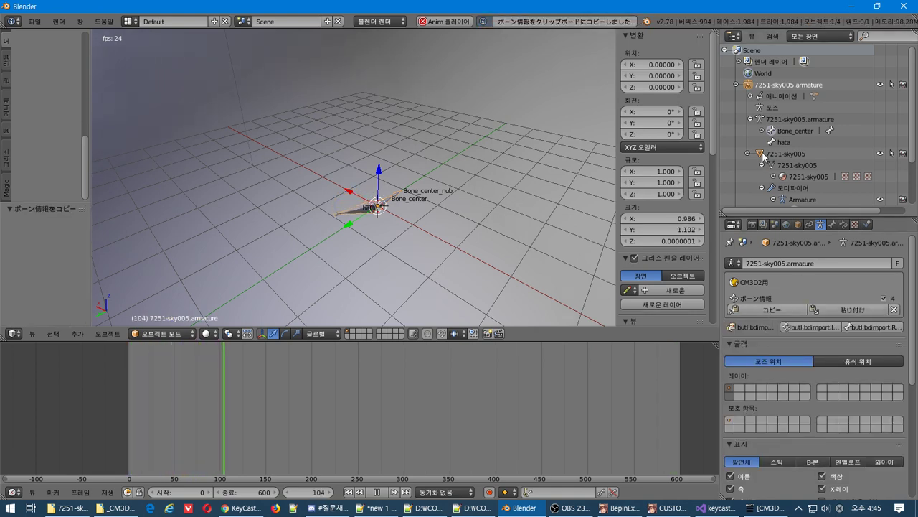
{"action": "left_click", "coordinate": [763, 155]}
{"action": "left_click", "coordinate": [799, 224]}
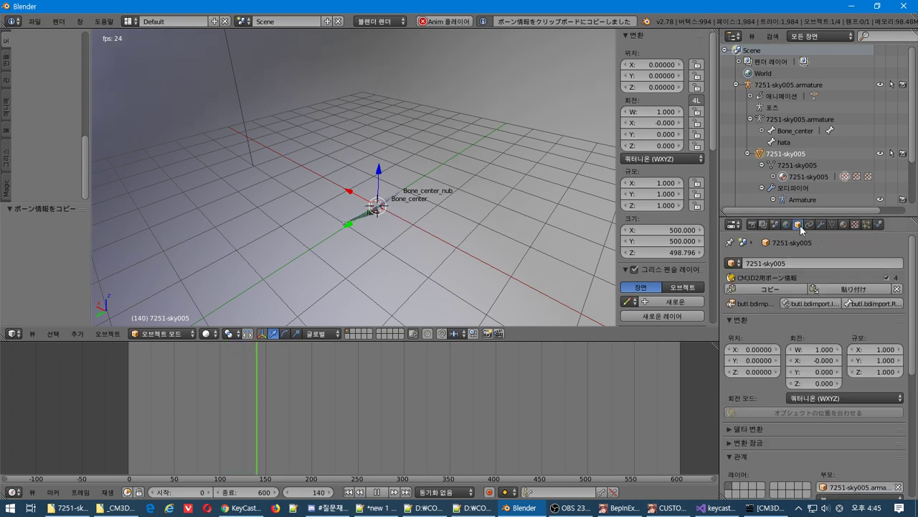
{"action": "left_click", "coordinate": [840, 286]}
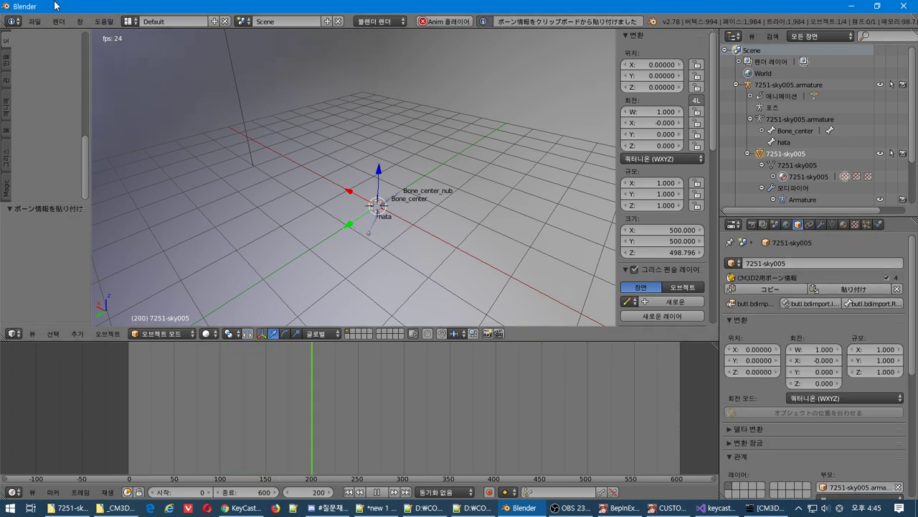
Try to export the sphere with the pasted bone information as a CM3D2 model over 7251-sky005.model
{"action": "left_click", "coordinate": [35, 21]}
{"action": "mouse_move", "coordinate": [118, 240]}
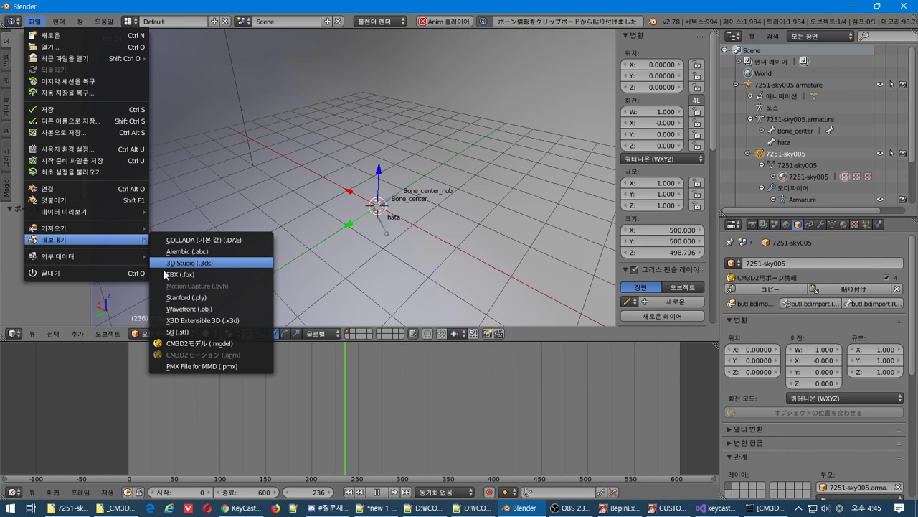
{"action": "left_click", "coordinate": [215, 347]}
{"action": "left_click", "coordinate": [863, 54]}
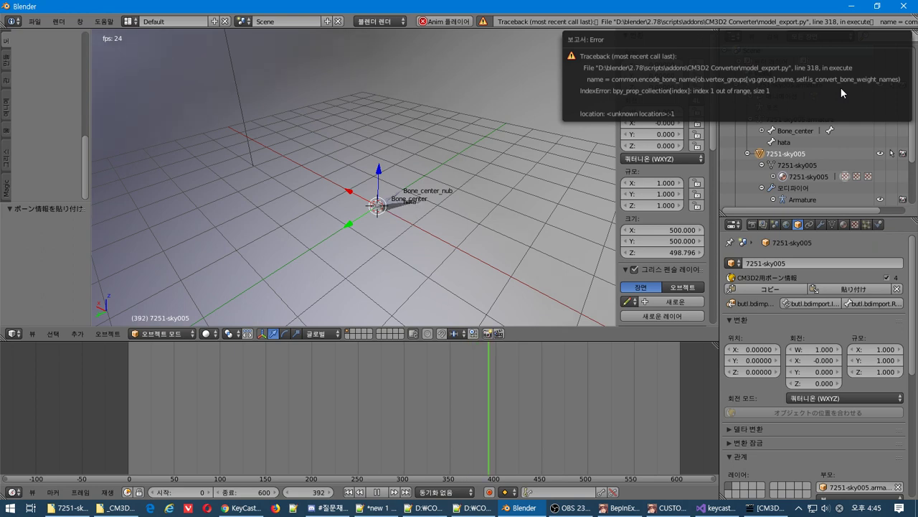
Add a vertex group named Bone_center to the sky sphere and move it above hata
{"action": "left_click", "coordinate": [835, 225]}
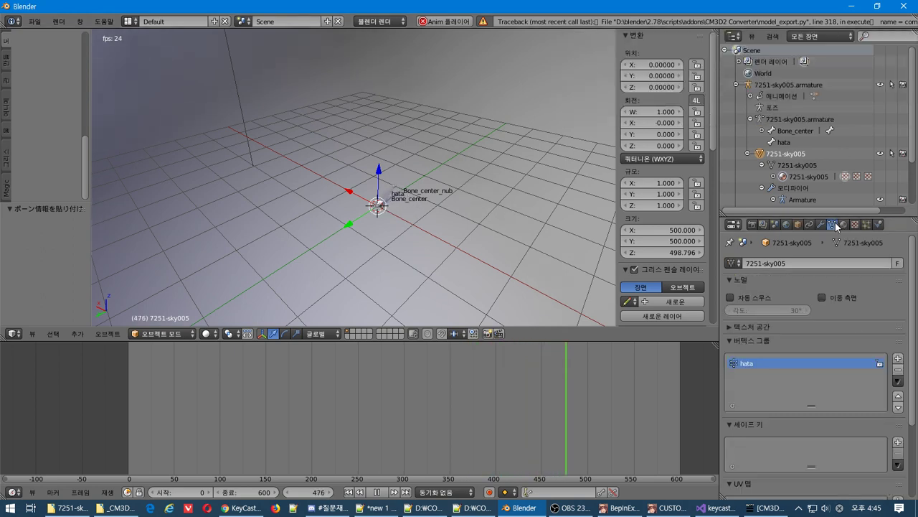
{"action": "left_click", "coordinate": [897, 358]}
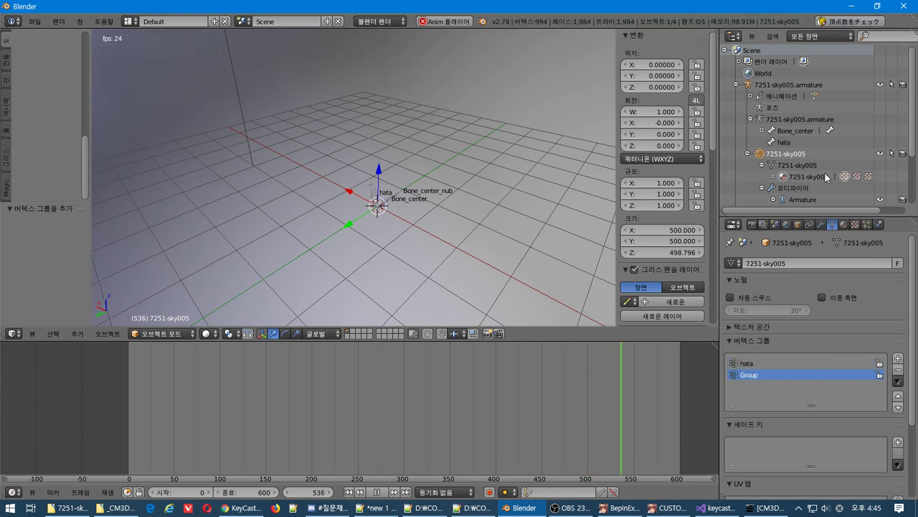
{"action": "double_click", "coordinate": [789, 130]}
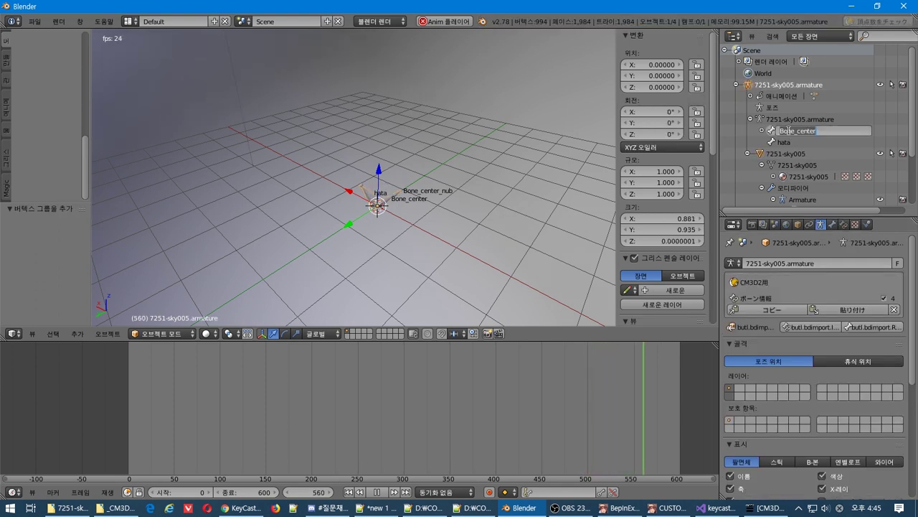
{"action": "left_click", "coordinate": [816, 196]}
{"action": "left_click", "coordinate": [786, 154]}
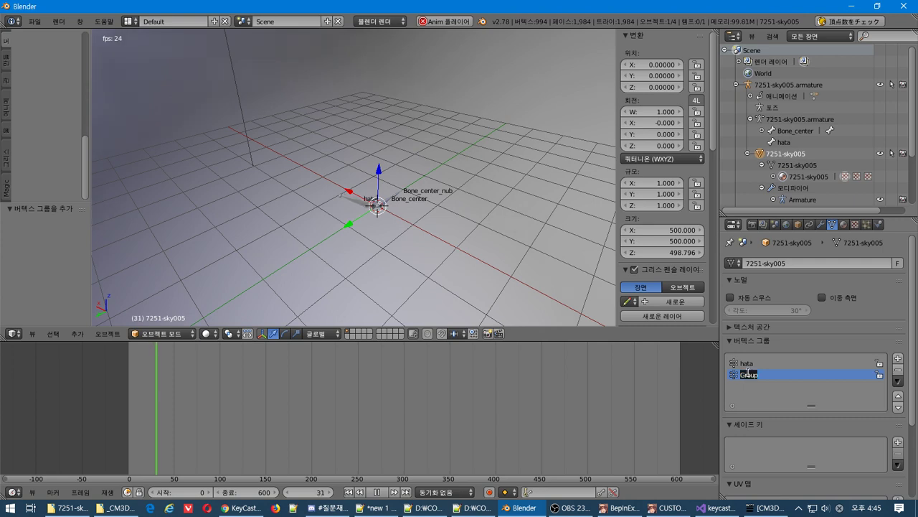
{"action": "key", "text": "ctrl+v"}
{"action": "key", "text": "Return"}
{"action": "left_click", "coordinate": [899, 397]}
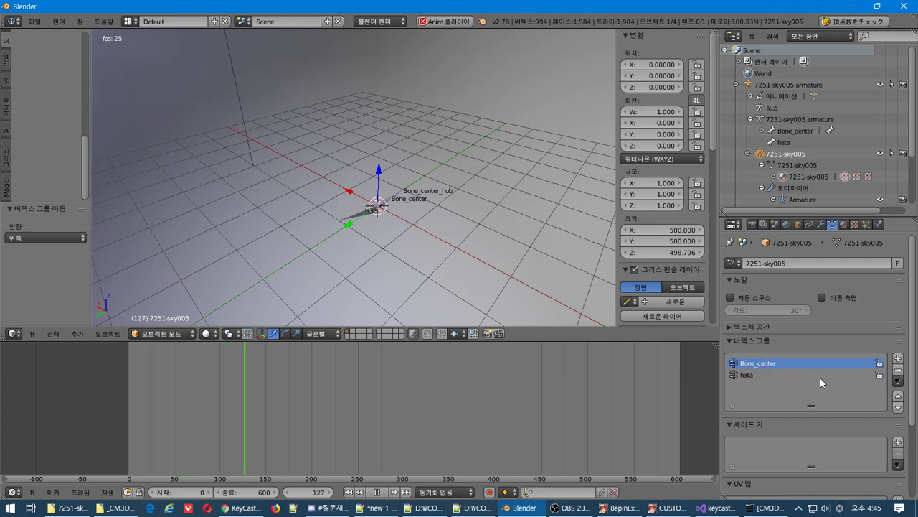
Switch the sphere to Weight Paint mode and compare the weights of the Bone_center and hata groups
{"action": "left_click", "coordinate": [186, 332]}
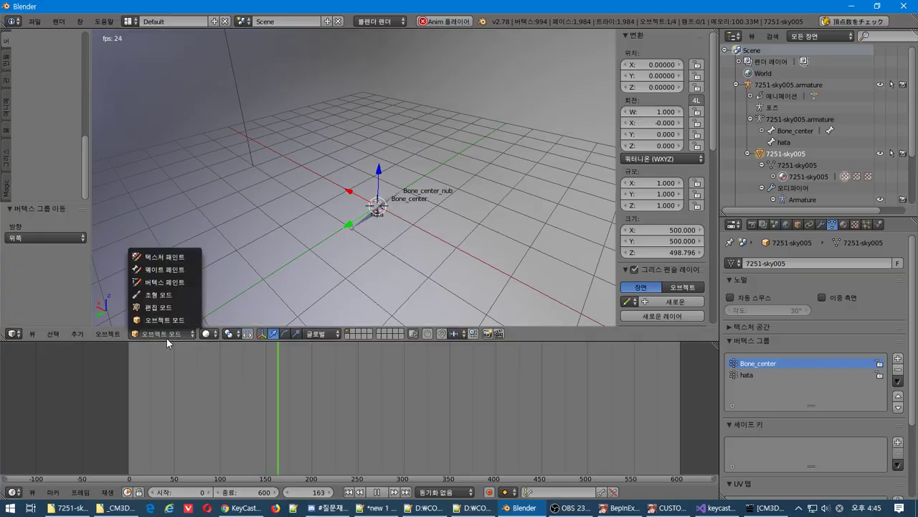
{"action": "left_click", "coordinate": [165, 271]}
{"action": "left_click", "coordinate": [762, 374]}
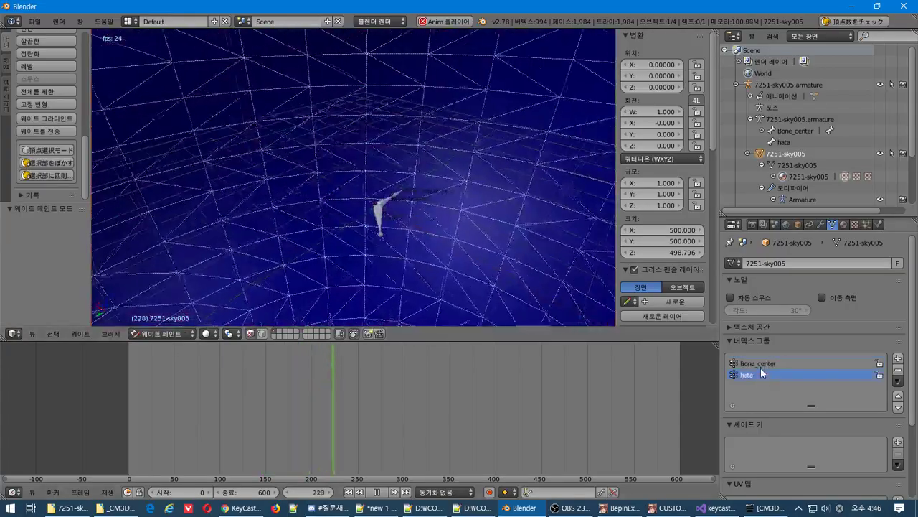
{"action": "left_click", "coordinate": [782, 364]}
{"action": "left_click", "coordinate": [776, 375]}
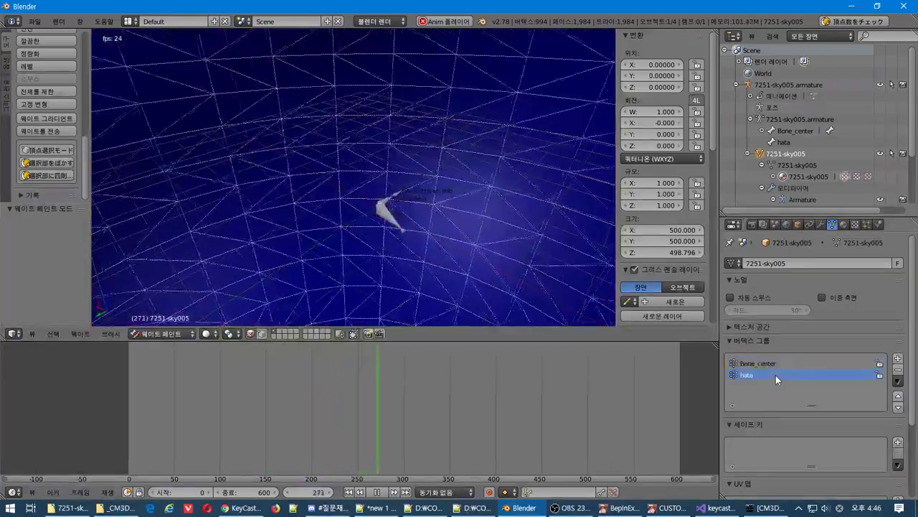
{"action": "left_click", "coordinate": [768, 365]}
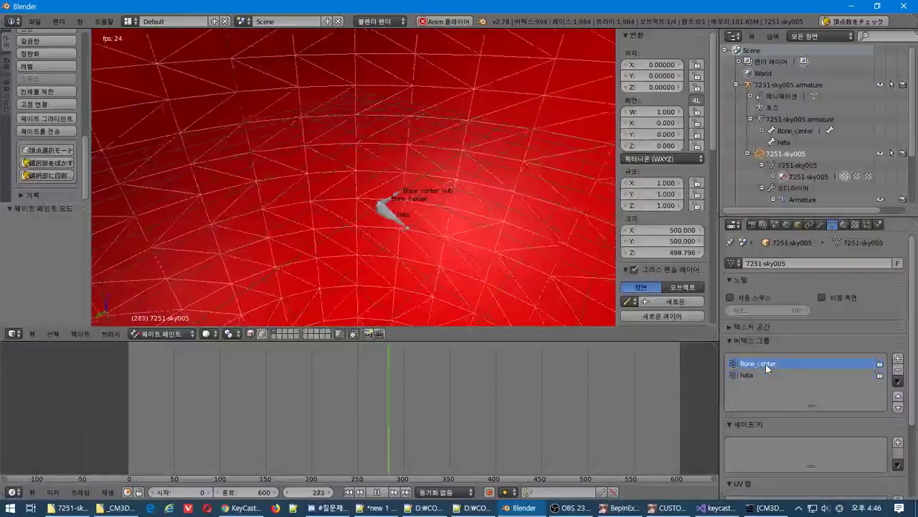
Export the weight-painted sky sphere as a CM3D2 model, overwriting 7251-sky005.model
{"action": "left_click", "coordinate": [35, 20]}
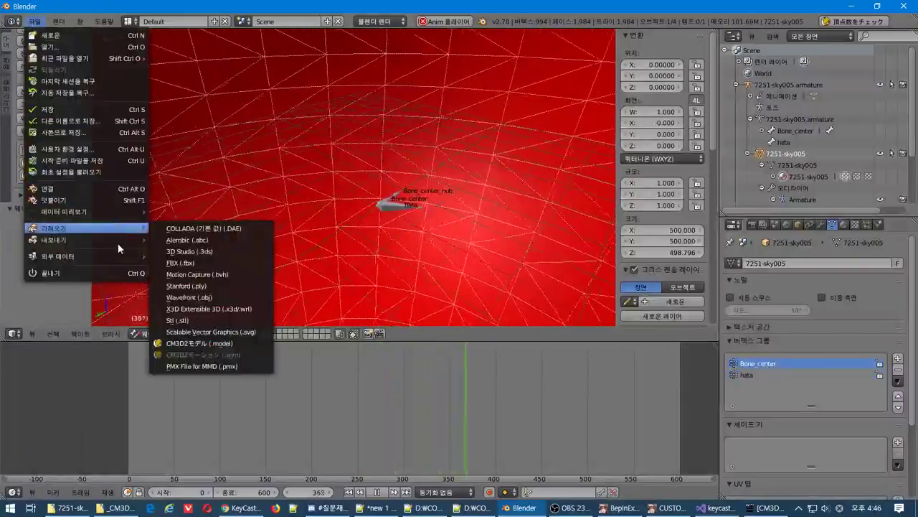
{"action": "mouse_move", "coordinate": [118, 240]}
{"action": "left_click", "coordinate": [210, 343]}
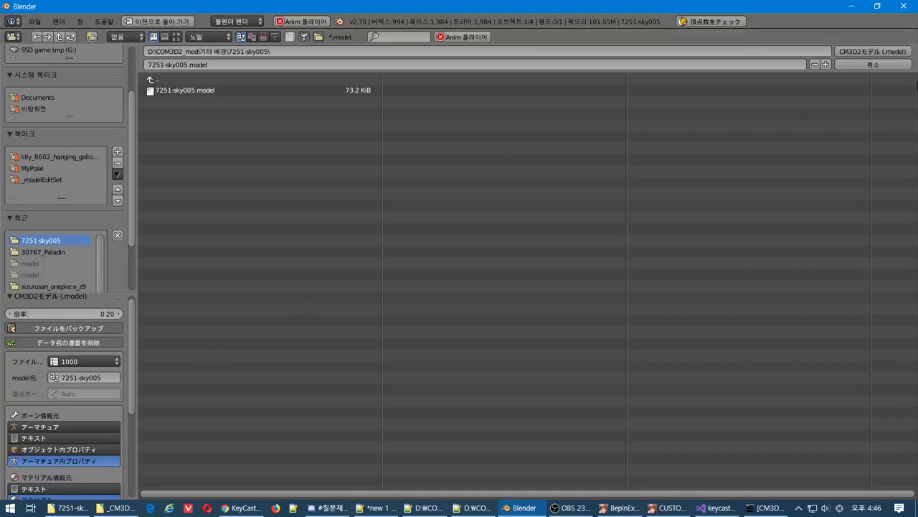
{"action": "left_click", "coordinate": [881, 54]}
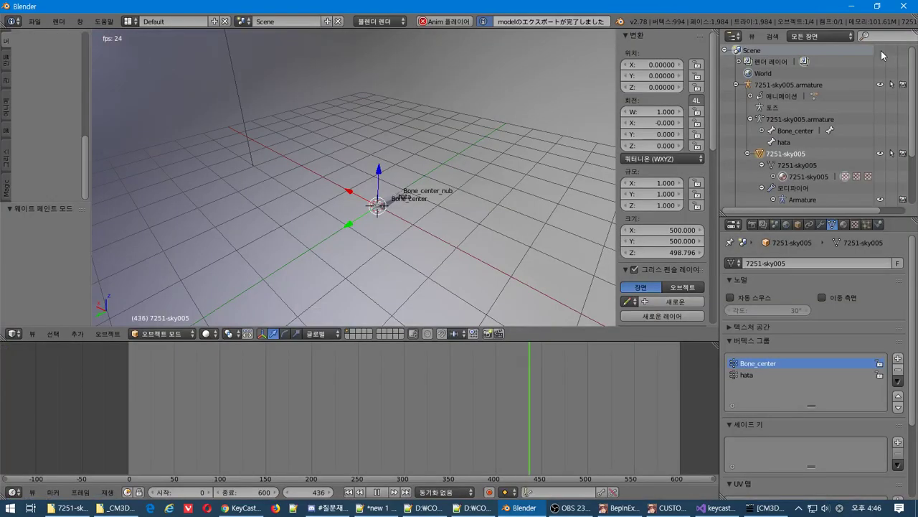
Put the sphere in Edit Mode, make hata the active vertex group and try to export it over 7251-sky005.model
{"action": "left_click", "coordinate": [767, 364]}
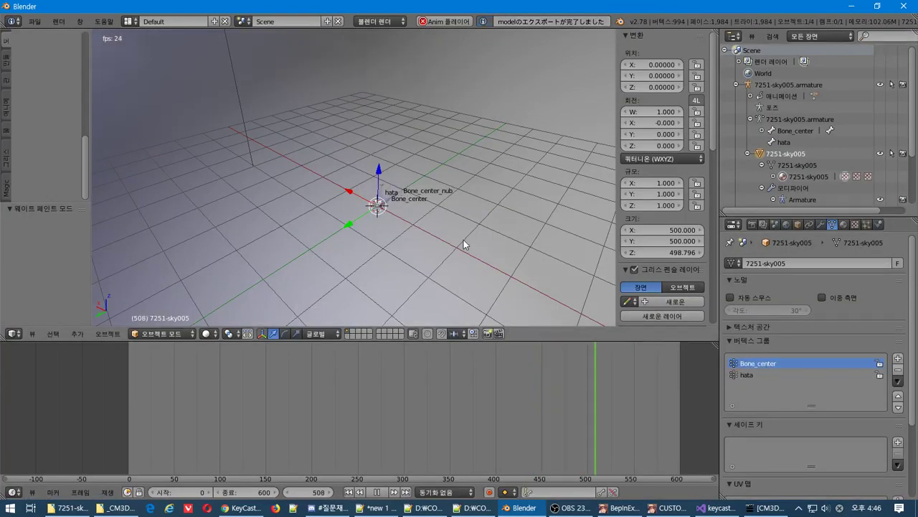
{"action": "key", "text": "Tab"}
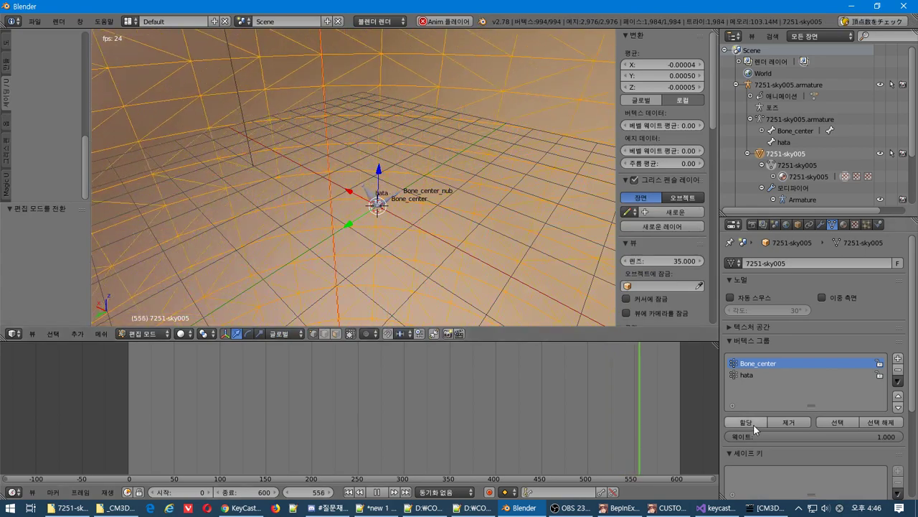
{"action": "left_click", "coordinate": [746, 374]}
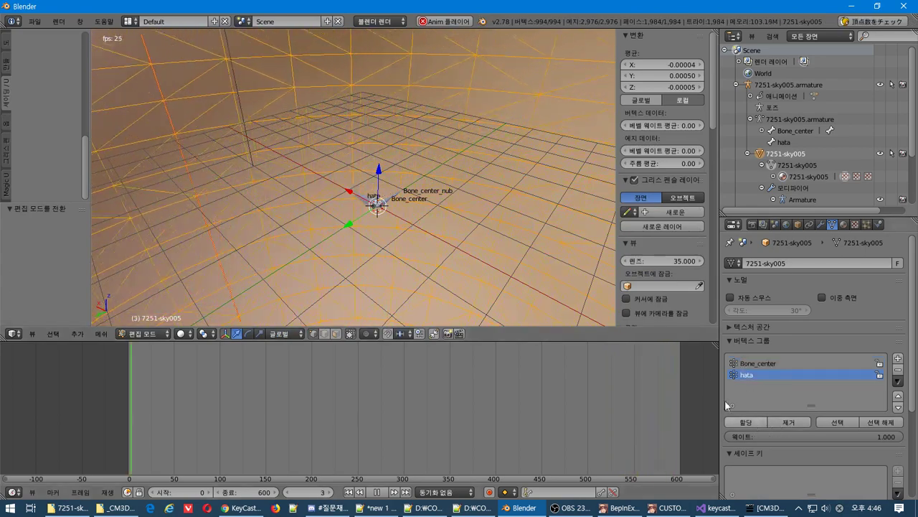
{"action": "left_click", "coordinate": [35, 21]}
{"action": "mouse_move", "coordinate": [108, 239]}
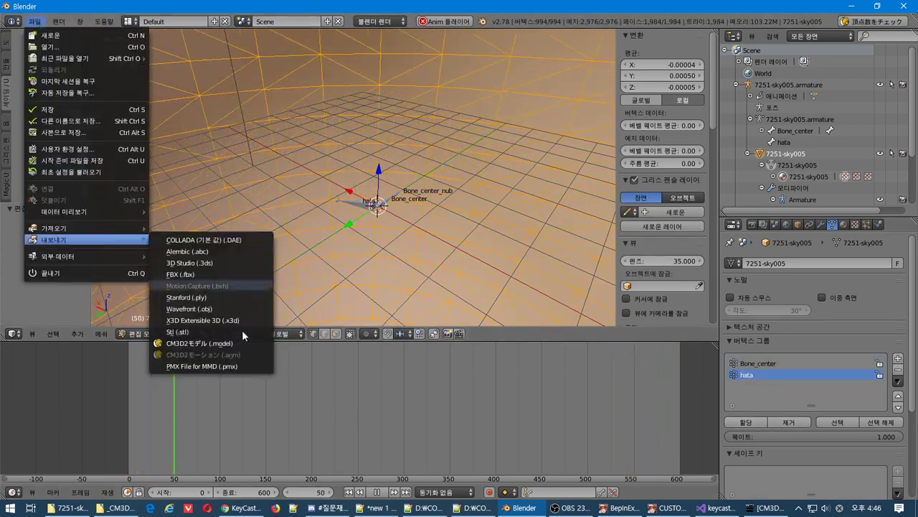
{"action": "left_click", "coordinate": [243, 344]}
{"action": "left_click", "coordinate": [866, 54]}
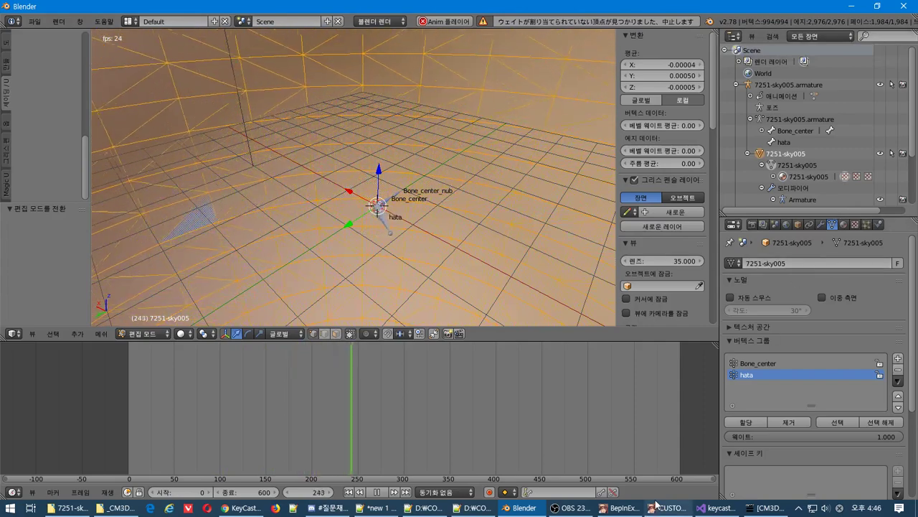
Select the armature, then add the line "hata 에 정보저장이 안되네;;" at the end of the Notepad++ notes
{"action": "left_click", "coordinate": [769, 134]}
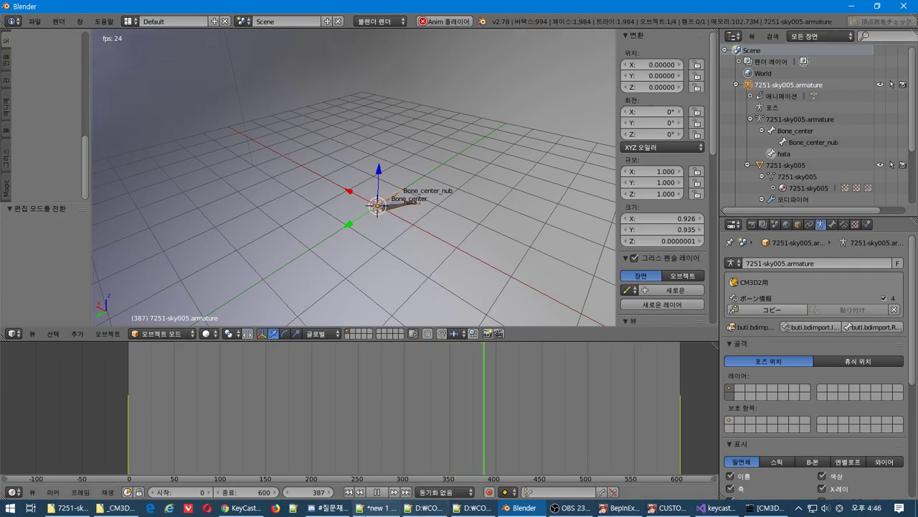
{"action": "left_click", "coordinate": [378, 507]}
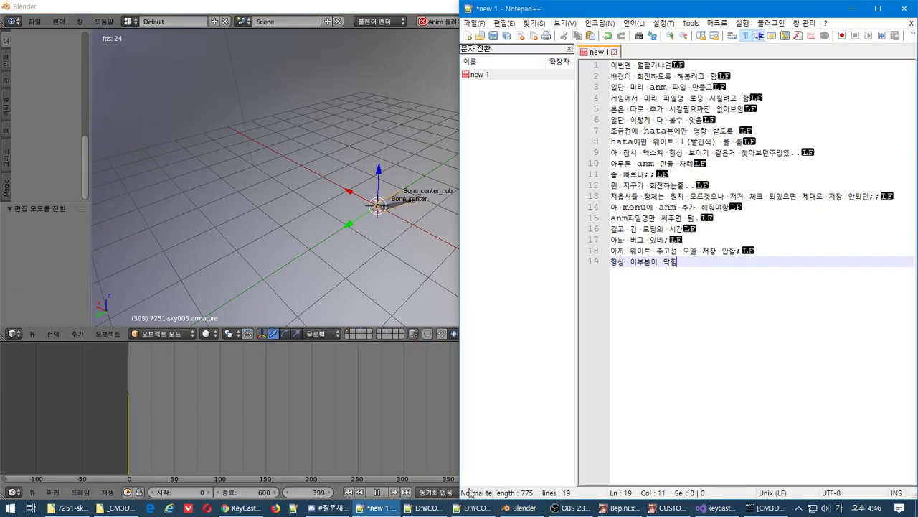
{"action": "left_click", "coordinate": [624, 141]}
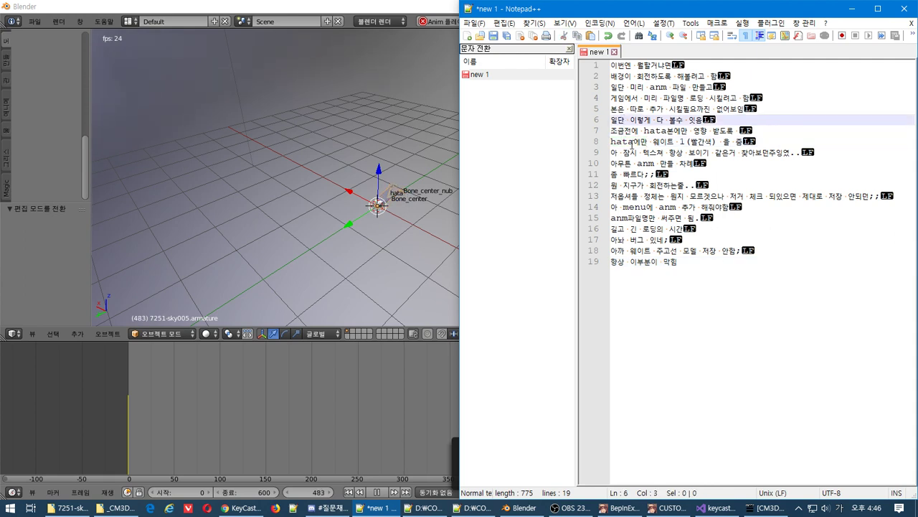
{"action": "left_click", "coordinate": [730, 355]}
{"action": "key", "text": "Return"}
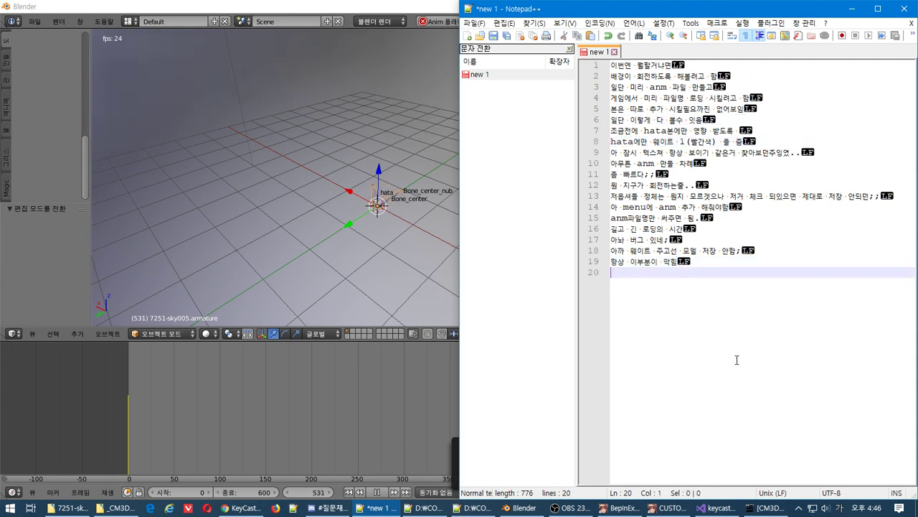
{"action": "type", "text": "hata에"}
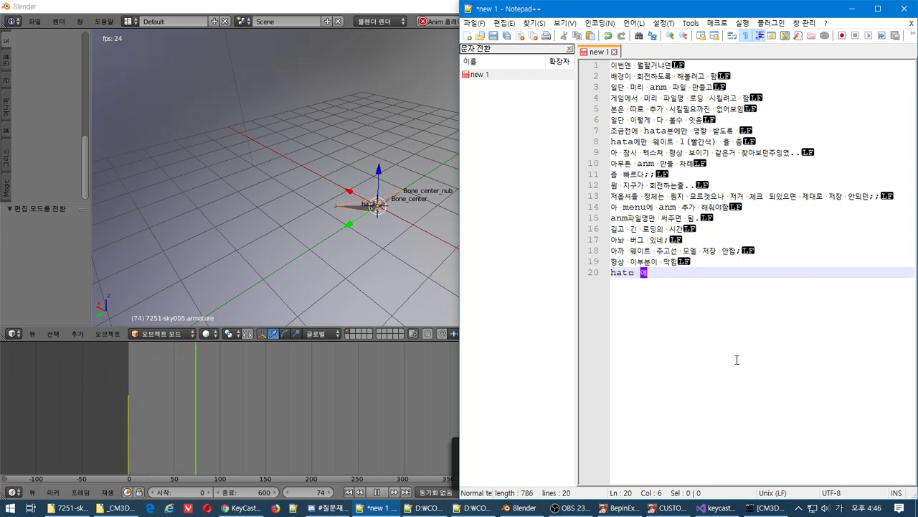
{"action": "type", "text": "정보"}
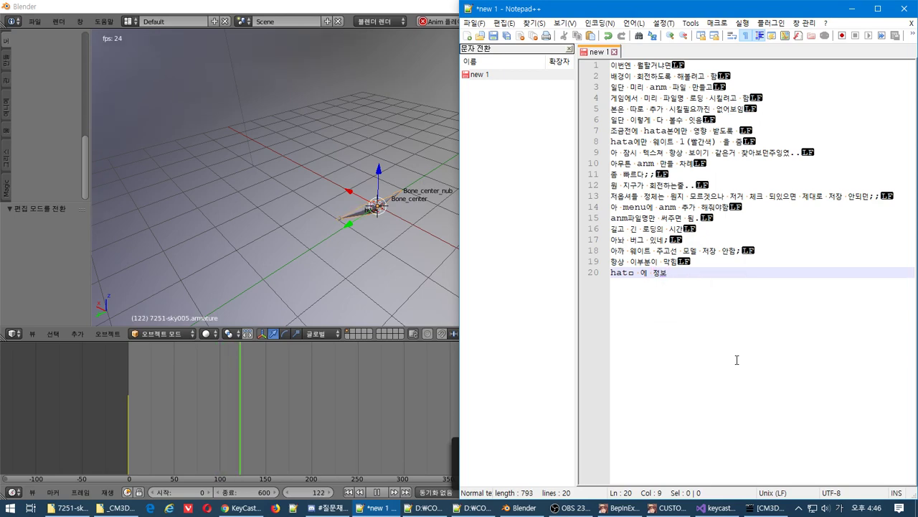
{"action": "type", "text": "장ㅇ 안되네"}
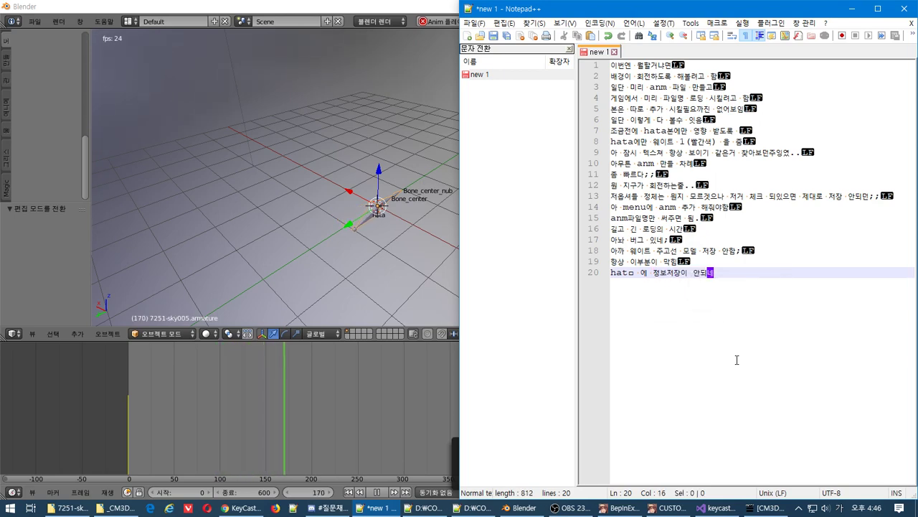
{"action": "type", "text": ";;"}
Back in Blender, import BoneData into the armature with base bone hata, all targets, scale 5.0, including BoneData and LocalBoneData
{"action": "left_click", "coordinate": [328, 6]}
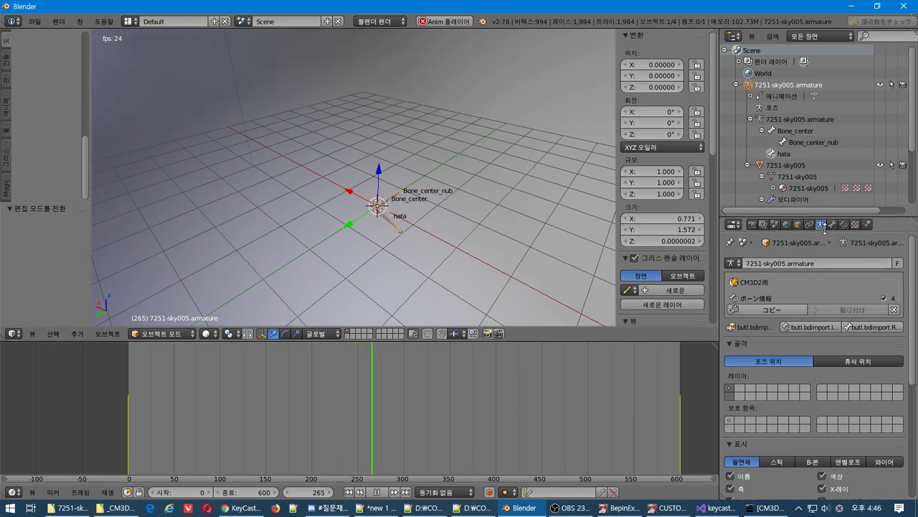
{"action": "left_click", "coordinate": [808, 327]}
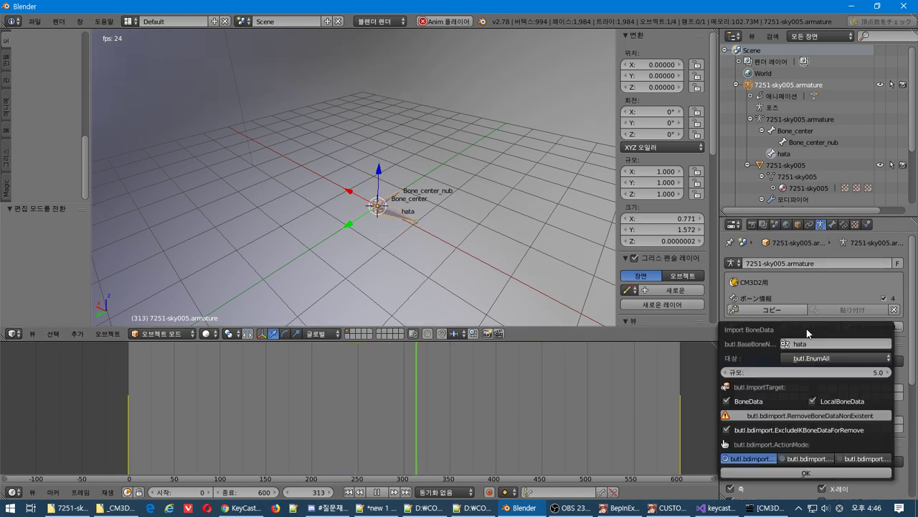
{"action": "left_click", "coordinate": [787, 473]}
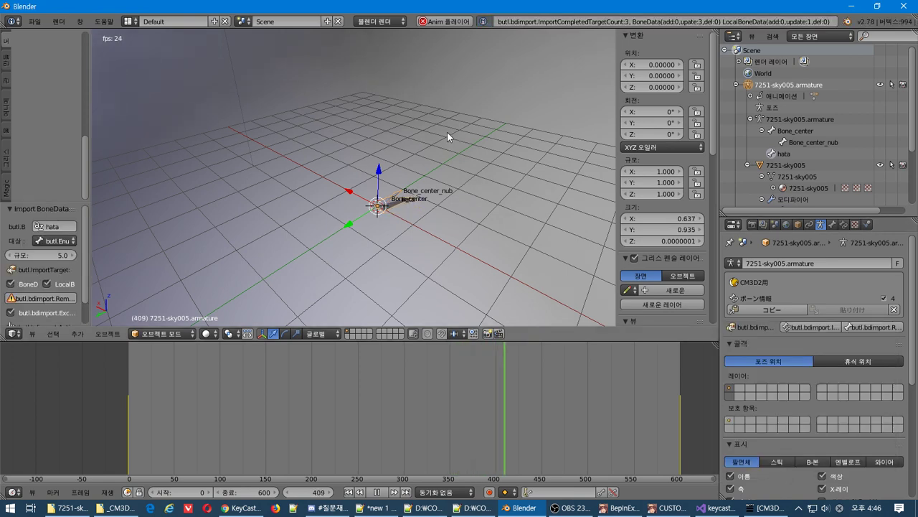
Import BoneData into the 7251-sky005 sphere object with base bone hata and scale 5.0, using the existing vertex groups
{"action": "left_click", "coordinate": [762, 168]}
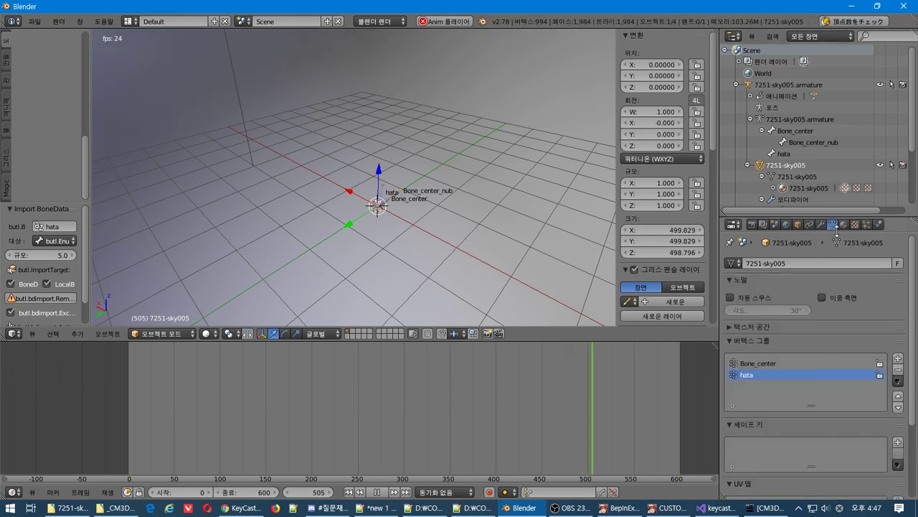
{"action": "left_click", "coordinate": [796, 224]}
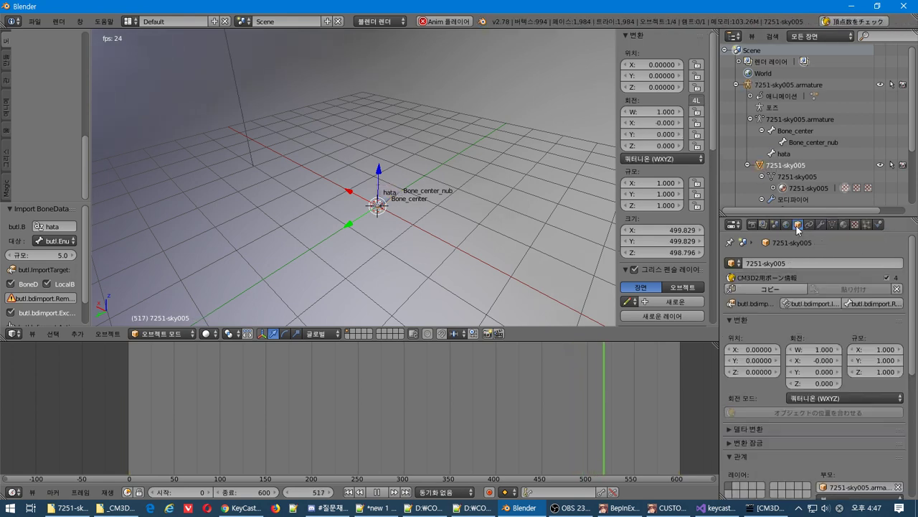
{"action": "left_click", "coordinate": [829, 304]}
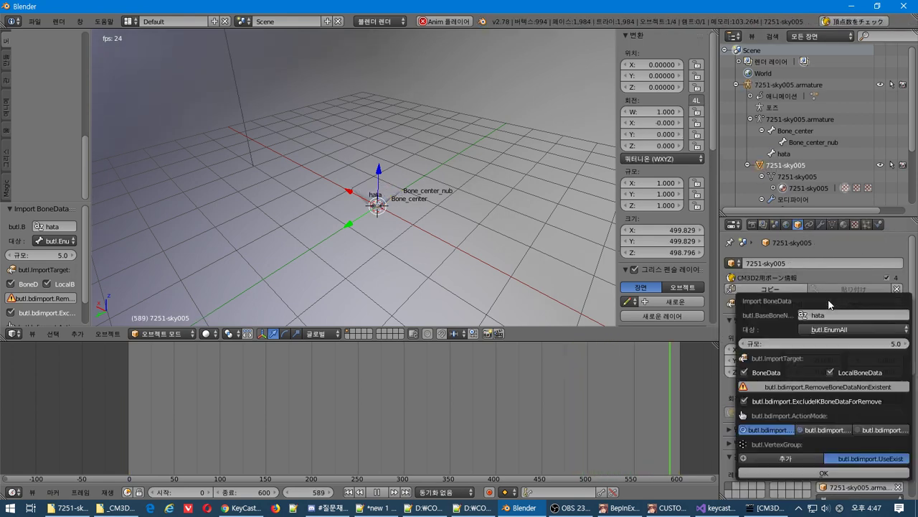
{"action": "left_click", "coordinate": [810, 471]}
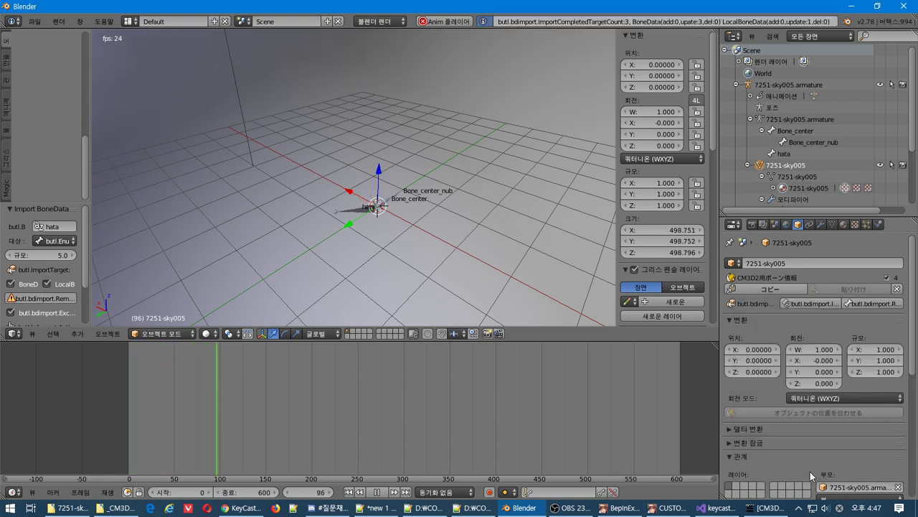
Try to export the sphere with the newly imported bone data as a CM3D2 model over 7251-sky005.model
{"action": "left_click", "coordinate": [35, 22]}
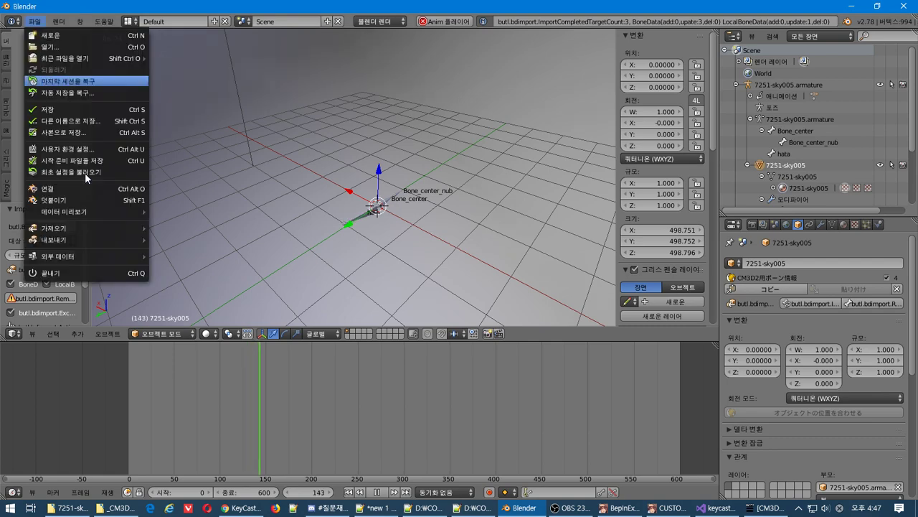
{"action": "mouse_move", "coordinate": [99, 239]}
{"action": "left_click", "coordinate": [206, 343]}
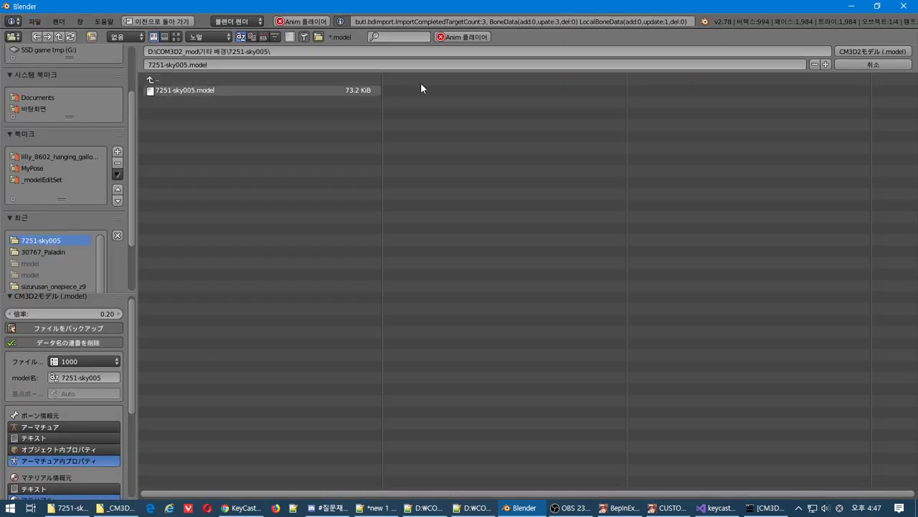
{"action": "left_click", "coordinate": [857, 51]}
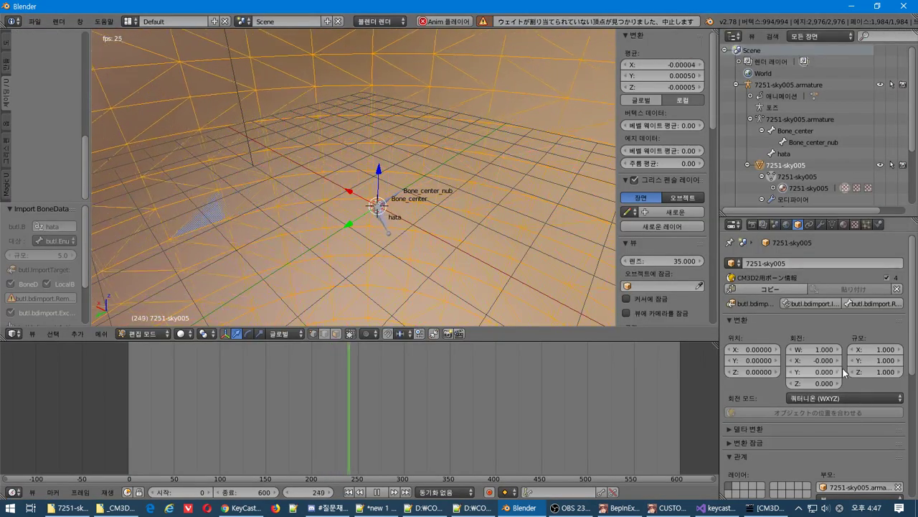
Run Rename BaseBone on the sphere with the name hata and try the export to 7251-sky005.model again
{"action": "left_click", "coordinate": [874, 304]}
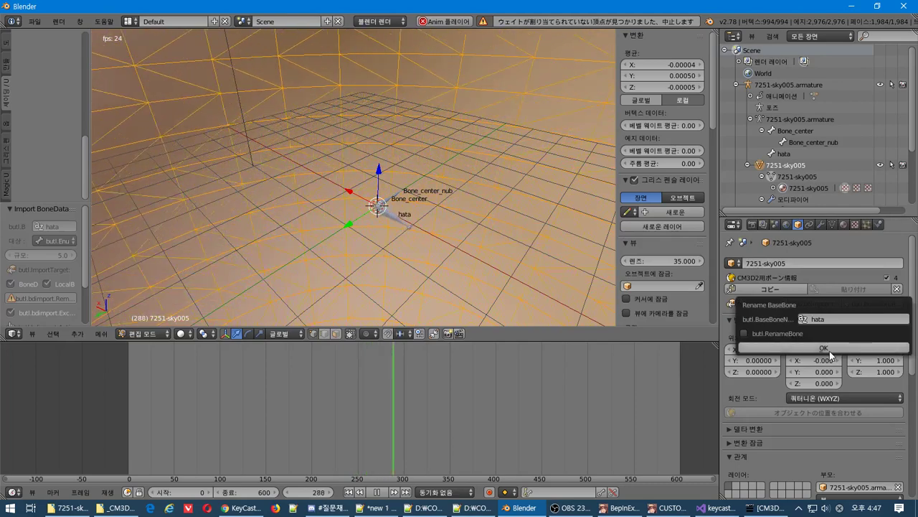
{"action": "left_click", "coordinate": [793, 345]}
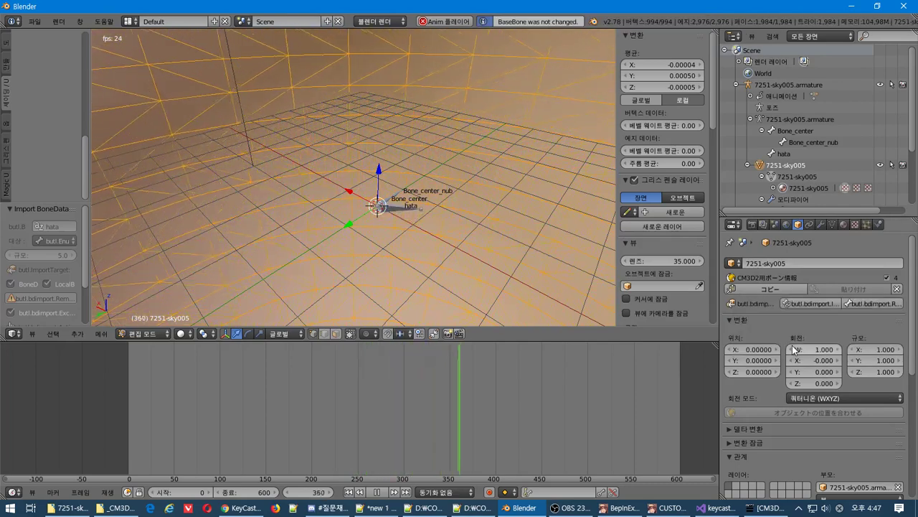
{"action": "left_click", "coordinate": [34, 21]}
{"action": "mouse_move", "coordinate": [86, 239]}
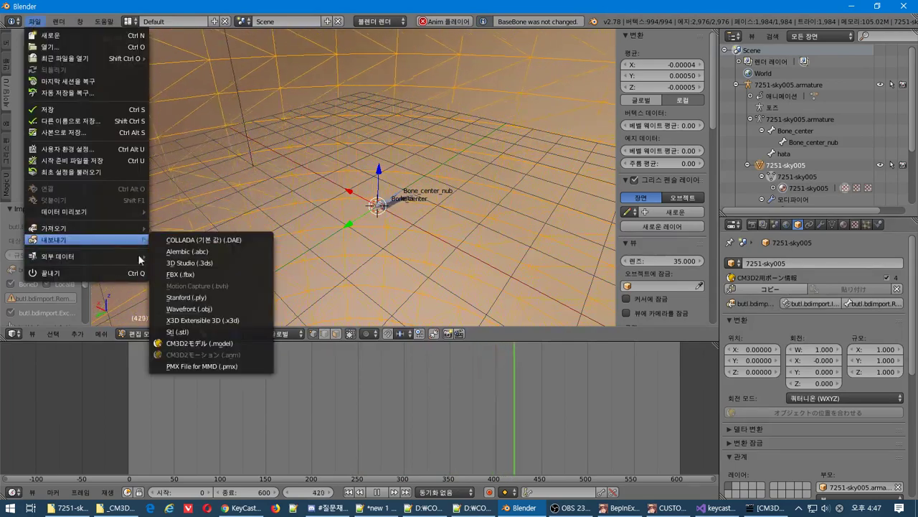
{"action": "left_click", "coordinate": [194, 343]}
{"action": "left_click", "coordinate": [864, 48]}
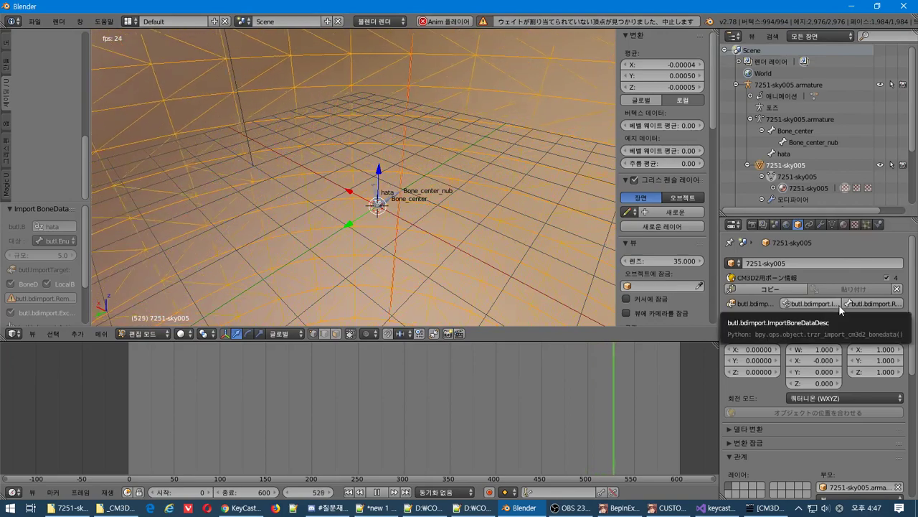
Return the sphere to Object Mode, add the armature to the selection and run the CM3D2 object position alignment
{"action": "key", "text": "a"}
{"action": "key", "text": "a"}
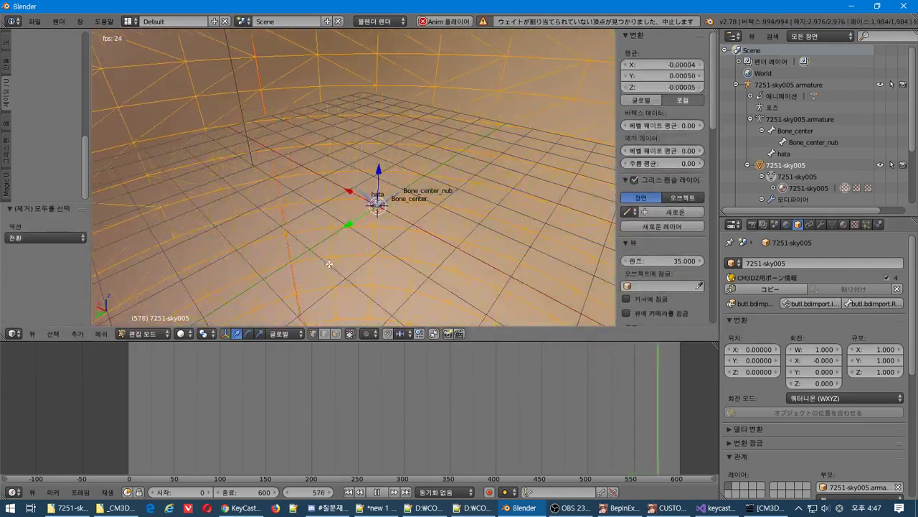
{"action": "left_click", "coordinate": [155, 335]}
{"action": "left_click", "coordinate": [152, 324]}
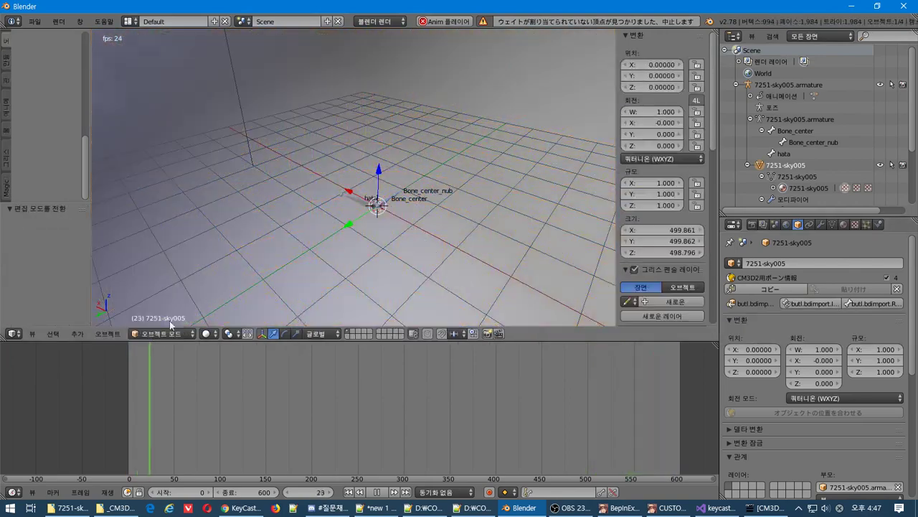
{"action": "right_click", "coordinate": [367, 205]}
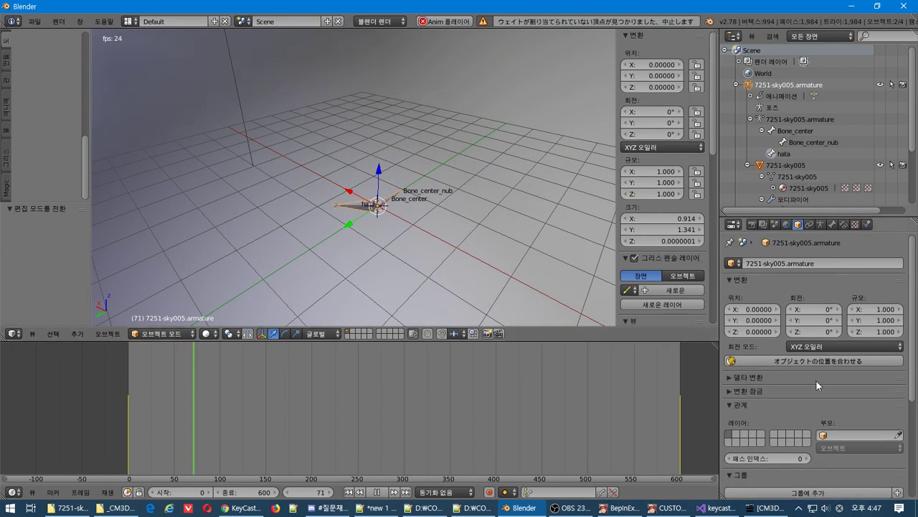
{"action": "left_click", "coordinate": [770, 360]}
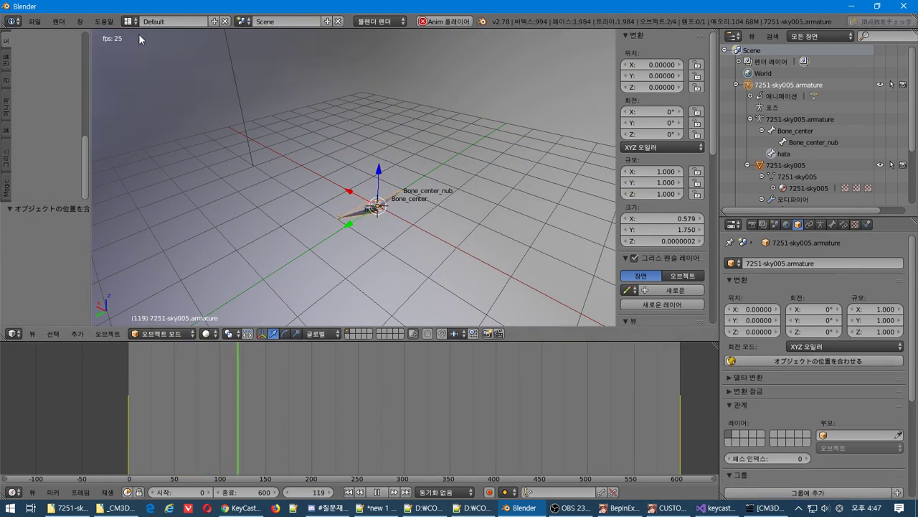
Select the sphere together with the armature and try to export it as a CM3D2 model over 7251-sky005.model
{"action": "left_click", "coordinate": [34, 20]}
{"action": "mouse_move", "coordinate": [76, 239]}
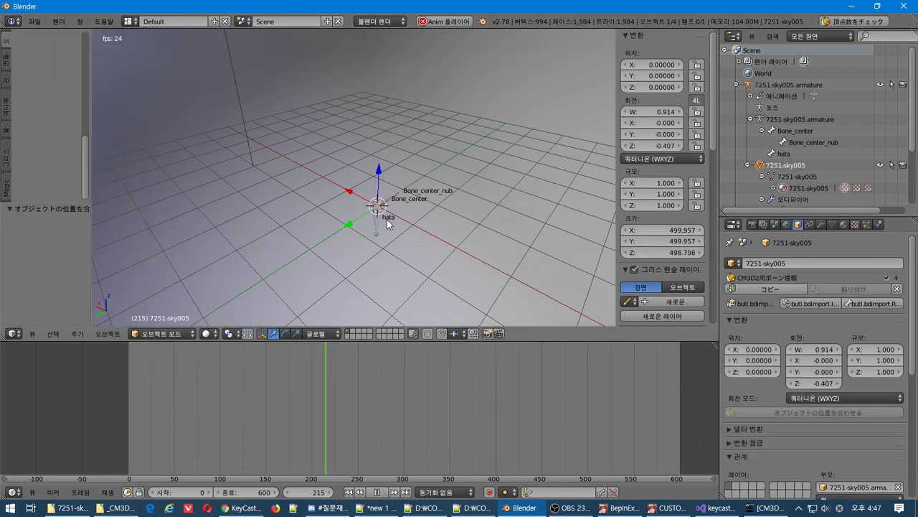
{"action": "right_click", "coordinate": [386, 218]}
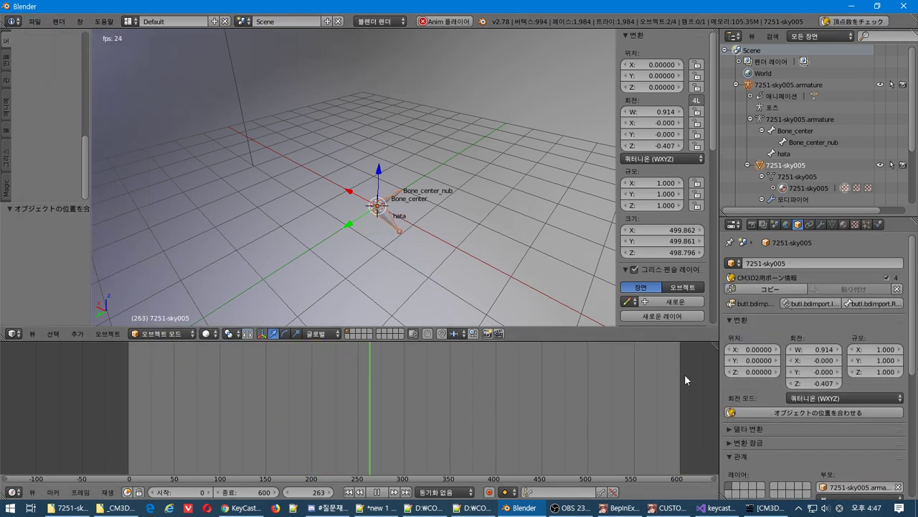
{"action": "left_click", "coordinate": [34, 22]}
{"action": "mouse_move", "coordinate": [114, 240]}
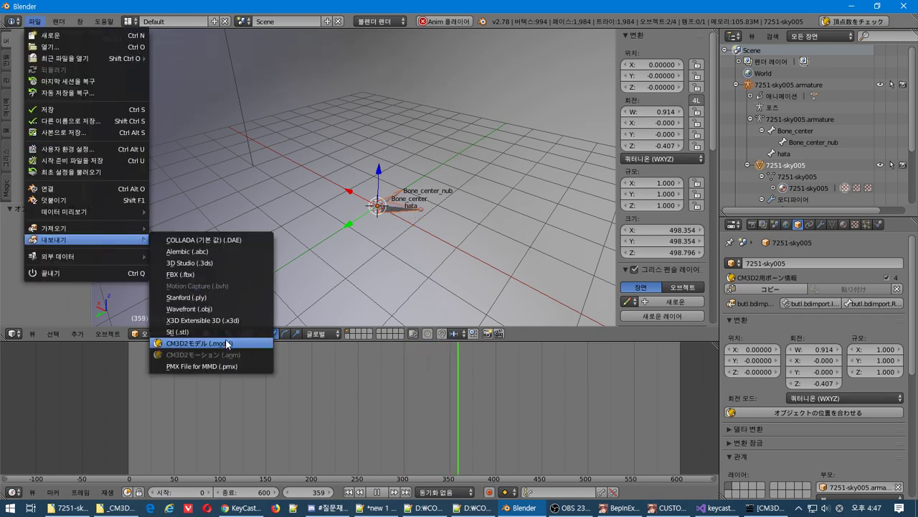
{"action": "left_click", "coordinate": [197, 343]}
{"action": "left_click", "coordinate": [861, 52]}
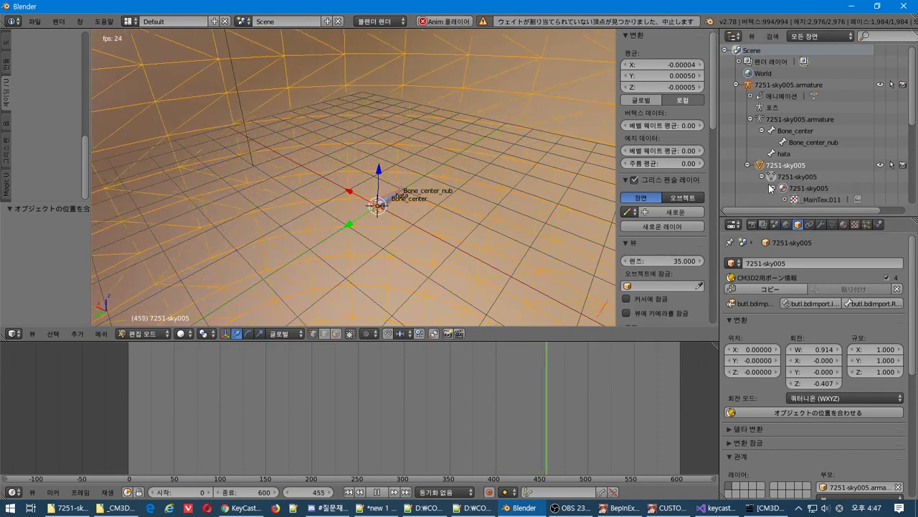
Return the sphere to Object Mode and examine the CM3D2 bone data and object settings of 7251-sky005.armature
{"action": "left_click", "coordinate": [769, 176]}
{"action": "scroll", "coordinate": [764, 172], "scroll_direction": "down", "scroll_amount": 3}
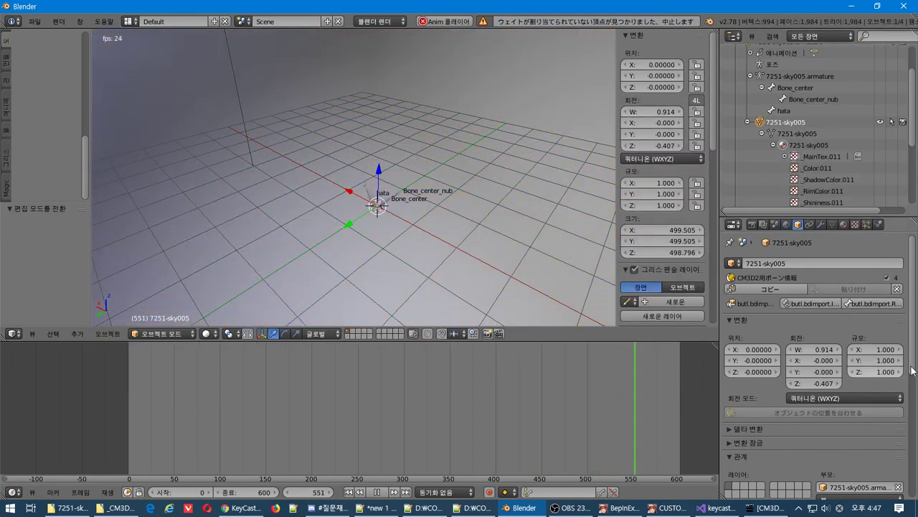
{"action": "right_click", "coordinate": [367, 204]}
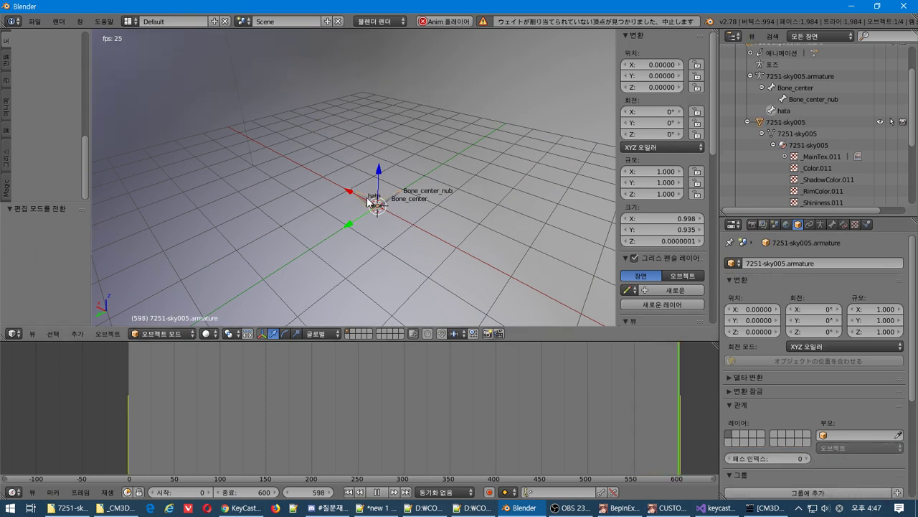
{"action": "right_click", "coordinate": [352, 242]}
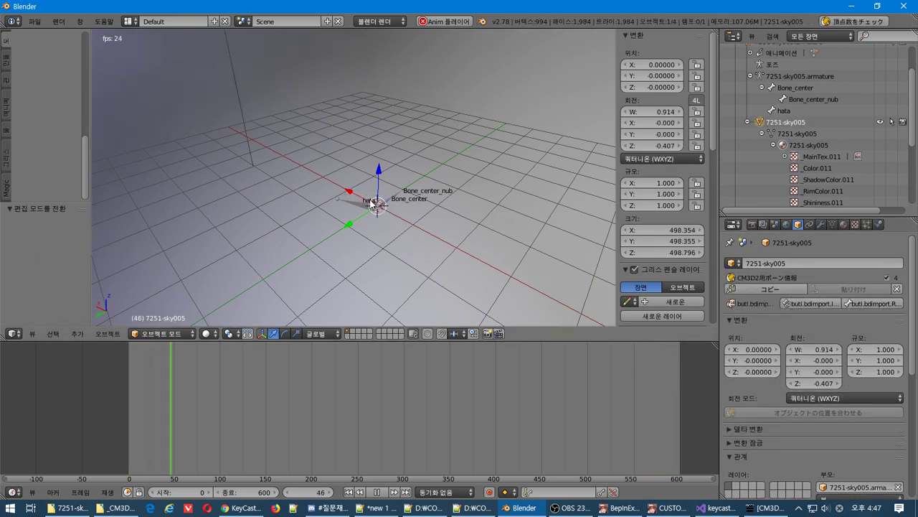
{"action": "right_click", "coordinate": [368, 206]}
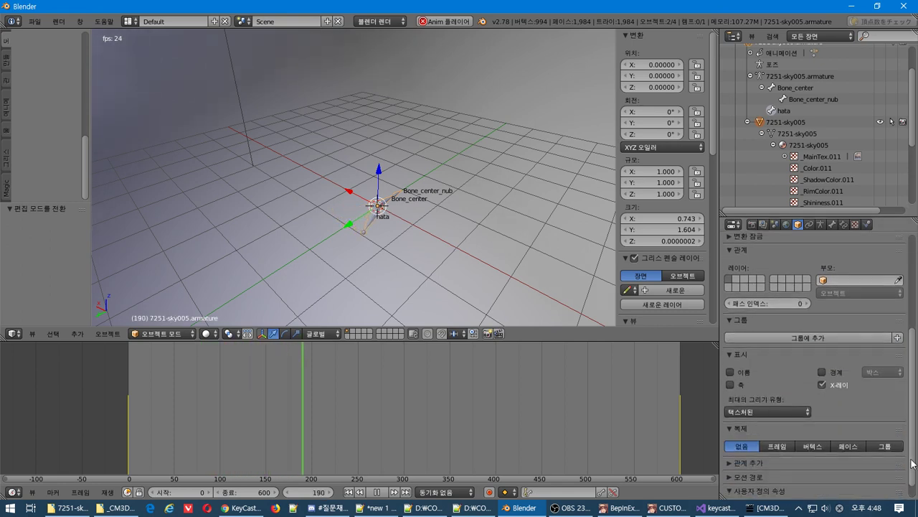
{"action": "scroll", "coordinate": [825, 359], "scroll_direction": "up", "scroll_amount": 5}
{"action": "left_click", "coordinate": [821, 224]}
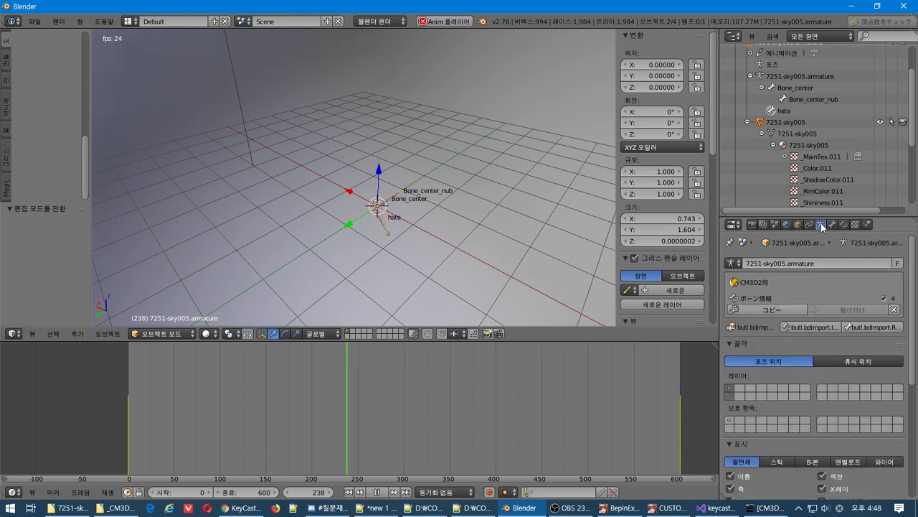
{"action": "left_click", "coordinate": [833, 224]}
{"action": "left_click", "coordinate": [821, 225]}
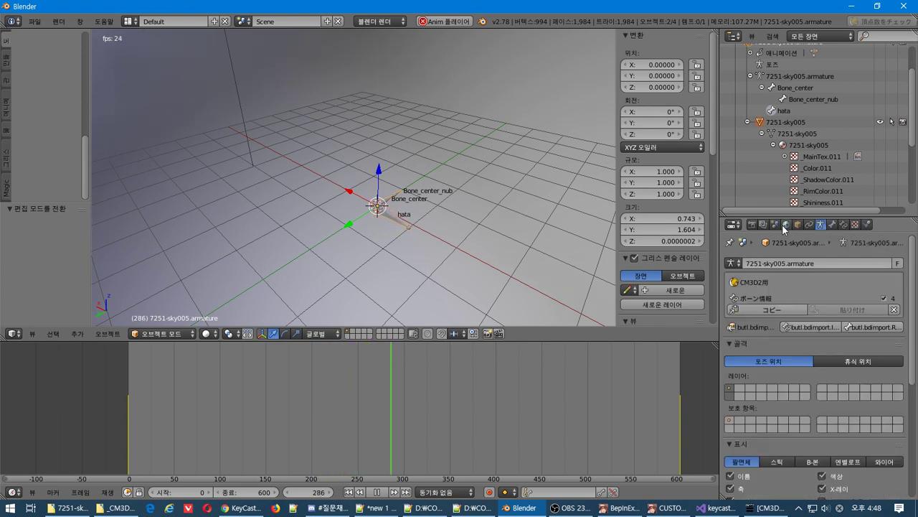
{"action": "left_click", "coordinate": [799, 227]}
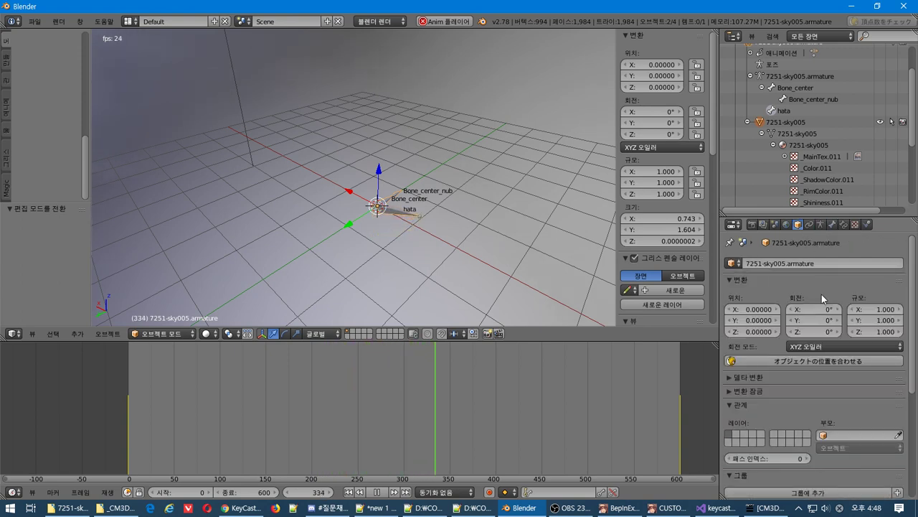
Select the sphere and armature and import BoneData again with base bone hata, scale 5.0 and vertex group adding
{"action": "right_click", "coordinate": [392, 206]}
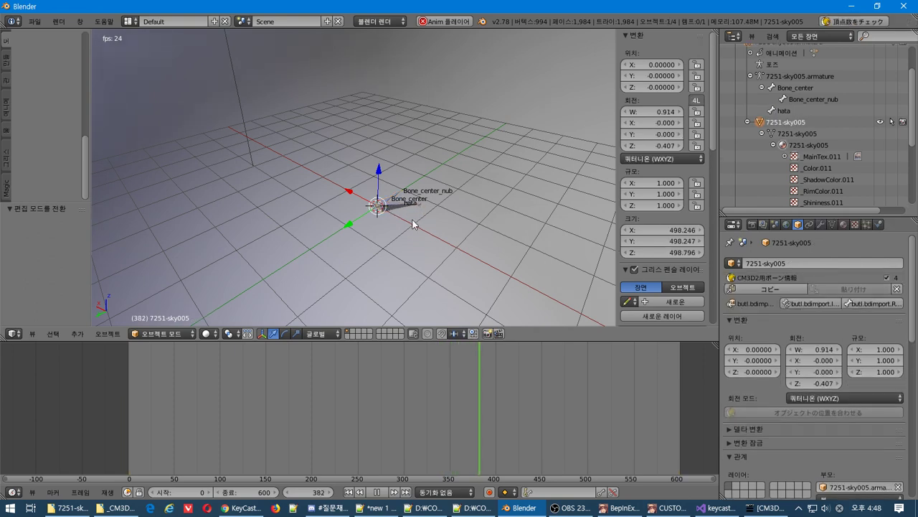
{"action": "right_click", "coordinate": [440, 231], "text": "shift"}
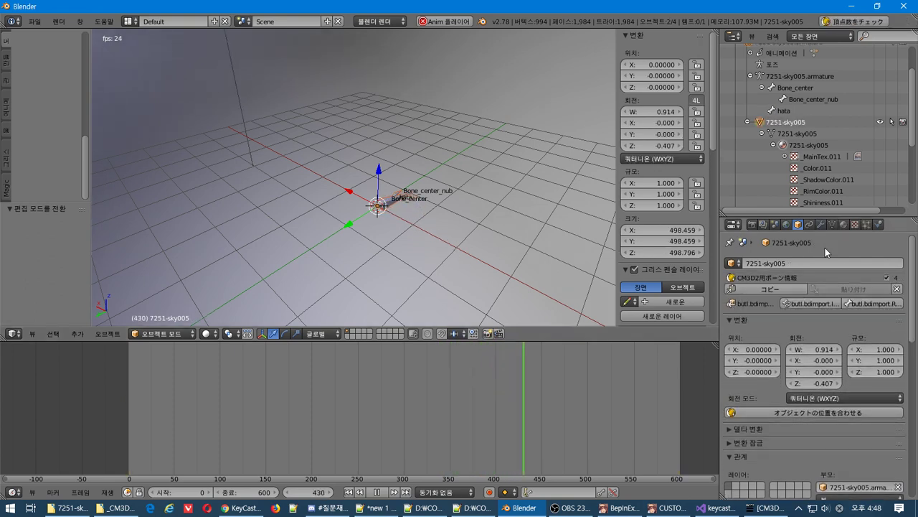
{"action": "left_click", "coordinate": [809, 304]}
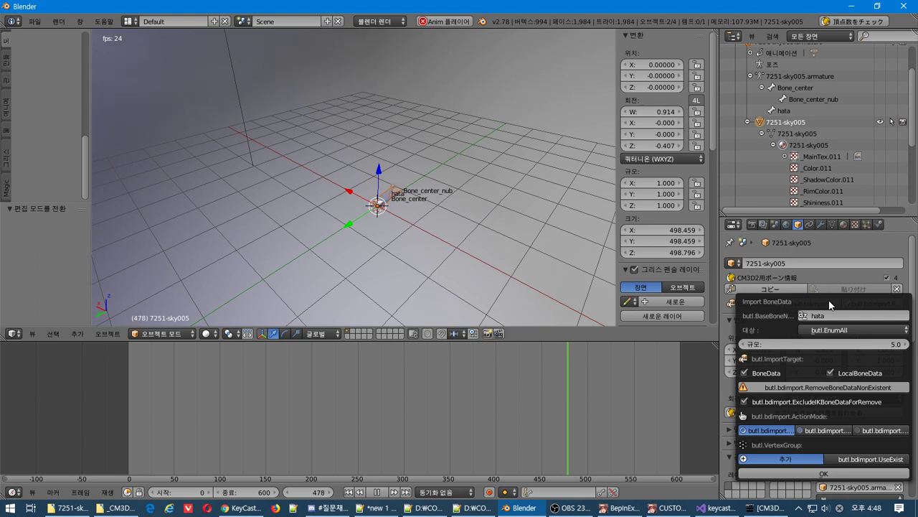
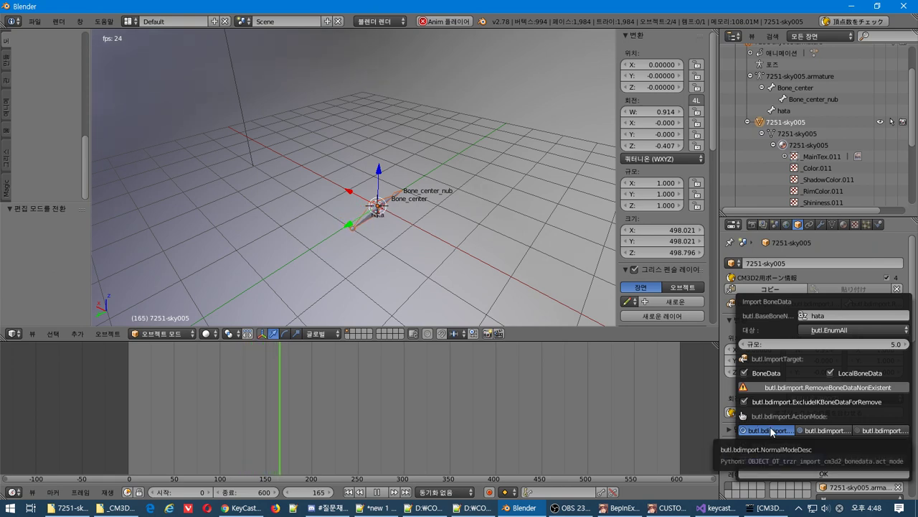
{"action": "left_click", "coordinate": [800, 474]}
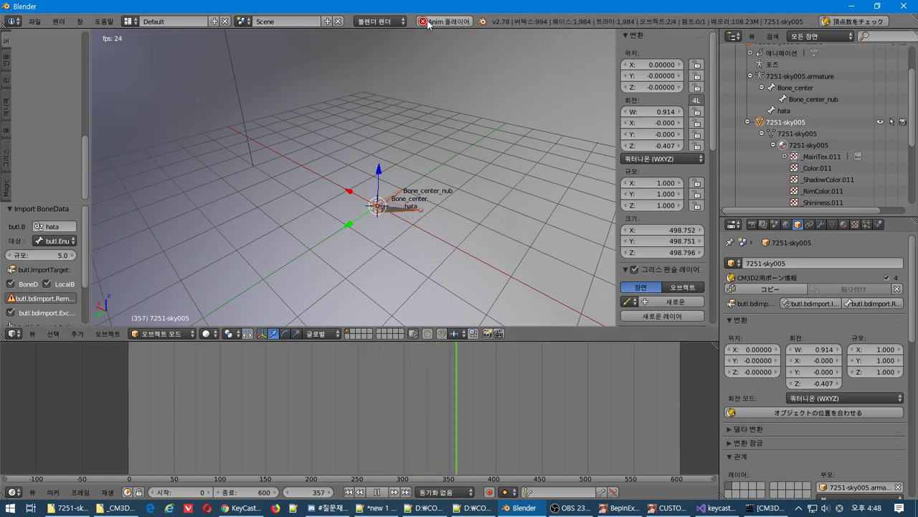
Try the CM3D2 export over 7251-sky005.model with the reimported bone data
{"action": "left_click", "coordinate": [34, 21]}
{"action": "mouse_move", "coordinate": [99, 255]}
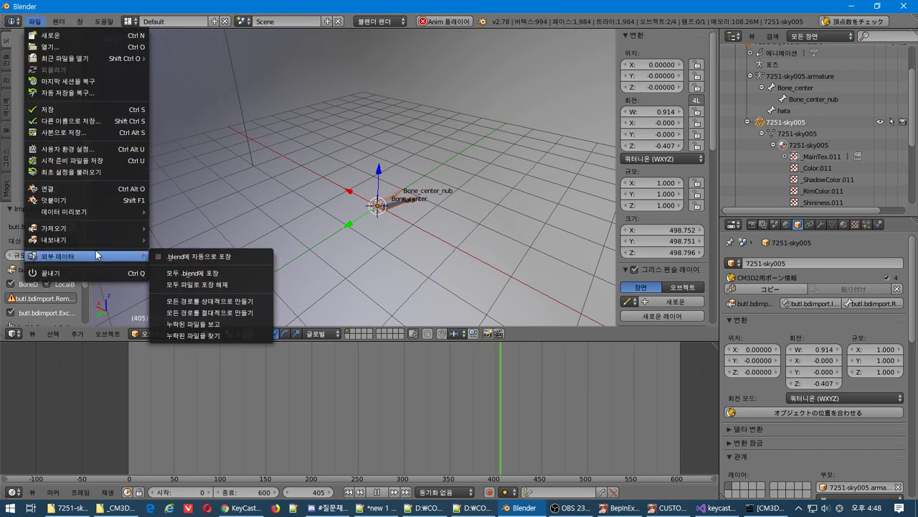
{"action": "mouse_move", "coordinate": [108, 240]}
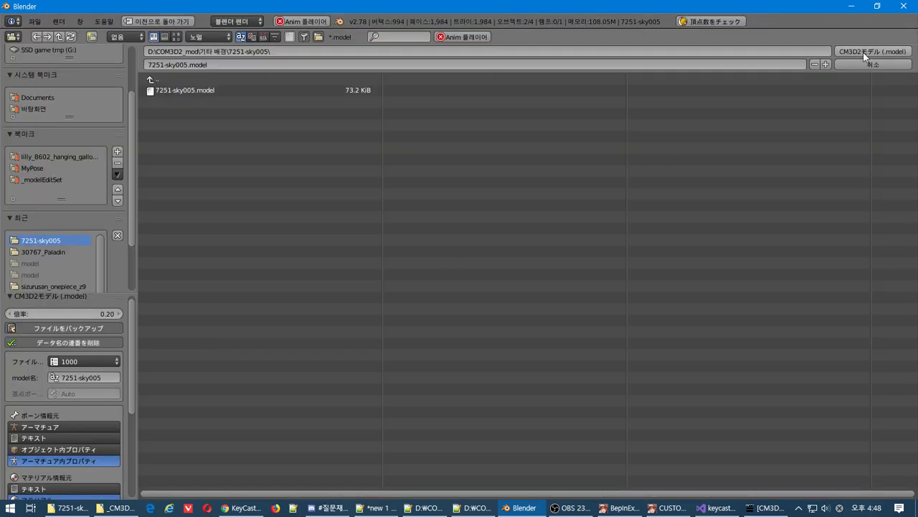
{"action": "left_click", "coordinate": [864, 52]}
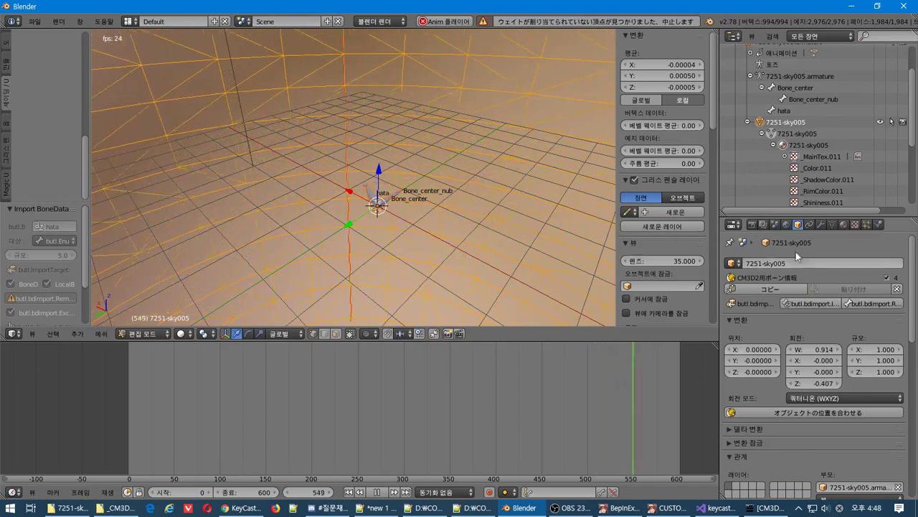
Examine the weights of the sphere's hata and Bone_center vertex groups in Weight Paint mode
{"action": "left_click", "coordinate": [809, 224]}
{"action": "left_click", "coordinate": [832, 223]}
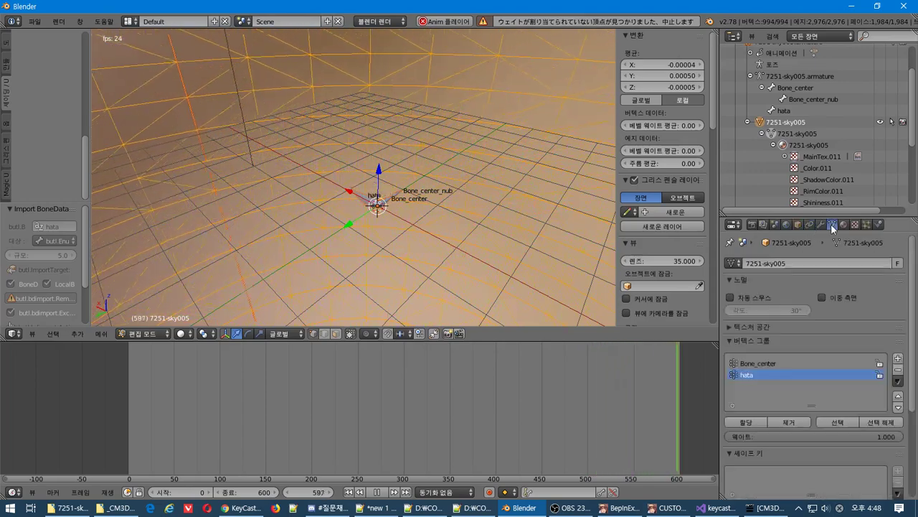
{"action": "left_click", "coordinate": [169, 335]}
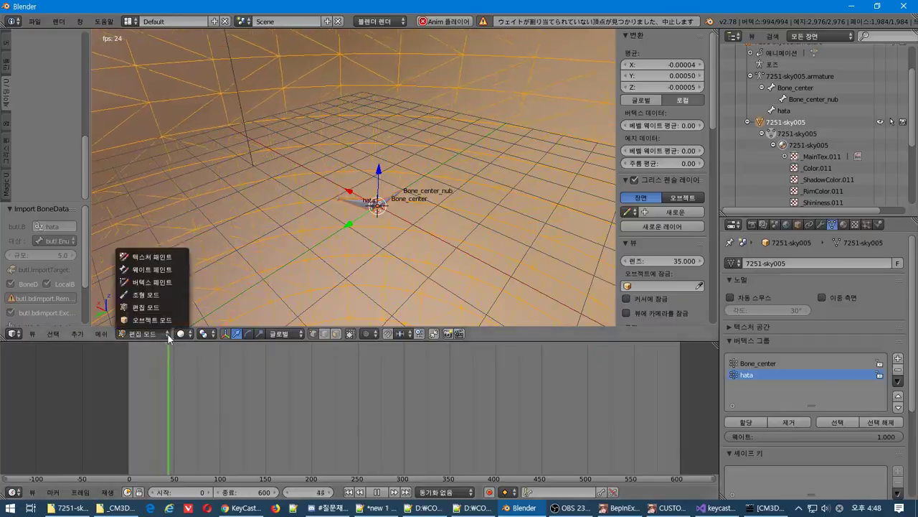
{"action": "left_click", "coordinate": [147, 269]}
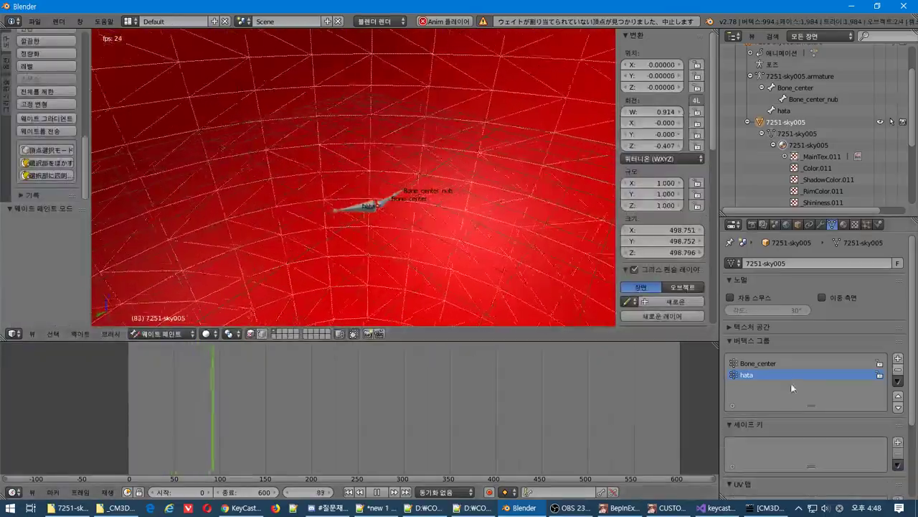
{"action": "left_click", "coordinate": [779, 362]}
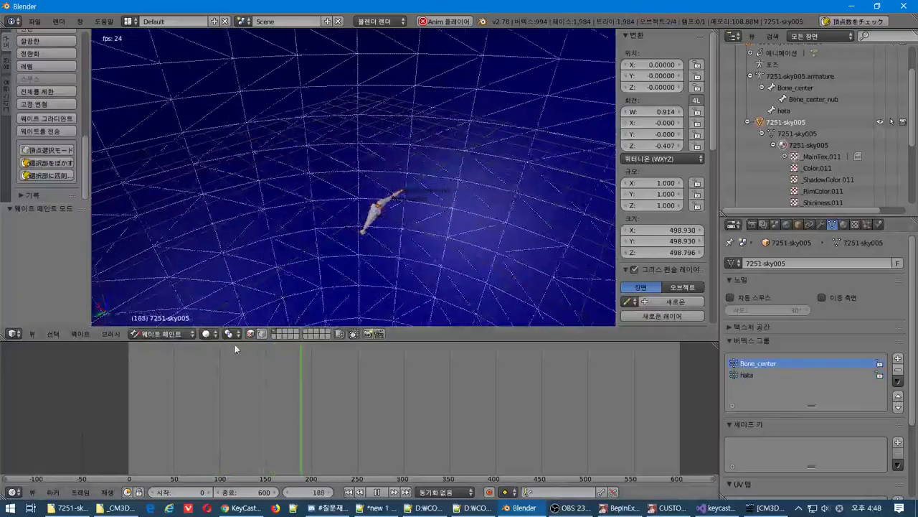
In Edit Mode, assign all of the sphere's vertices to the hata vertex group with weight 1.000
{"action": "key", "text": "Tab"}
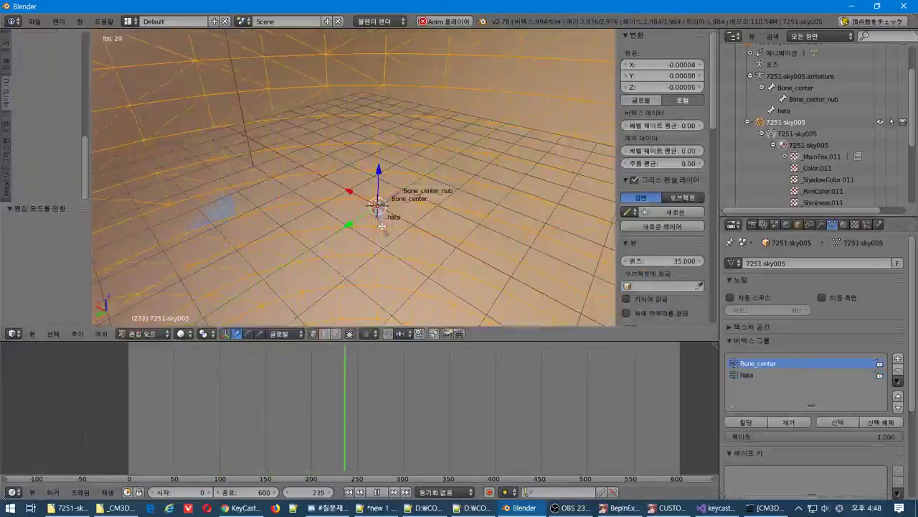
{"action": "left_click", "coordinate": [753, 376]}
{"action": "left_click", "coordinate": [743, 422]}
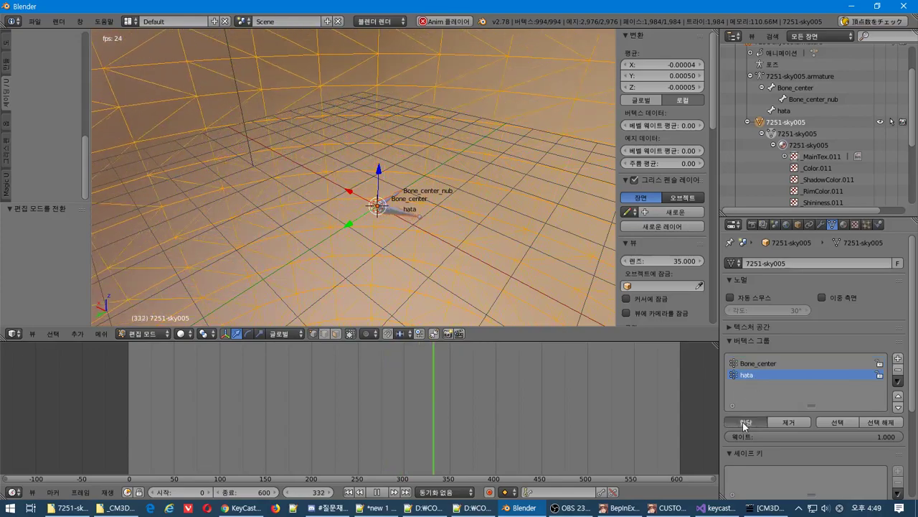
Export the reweighted sphere as a CM3D2 model over 7251-sky005.model at scale 0.20
{"action": "left_click", "coordinate": [35, 21]}
{"action": "mouse_move", "coordinate": [80, 245]}
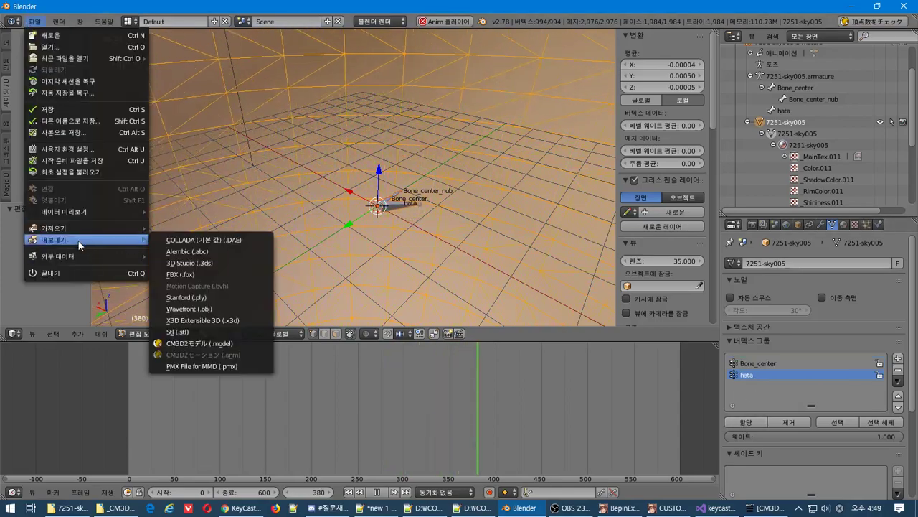
{"action": "left_click", "coordinate": [200, 343]}
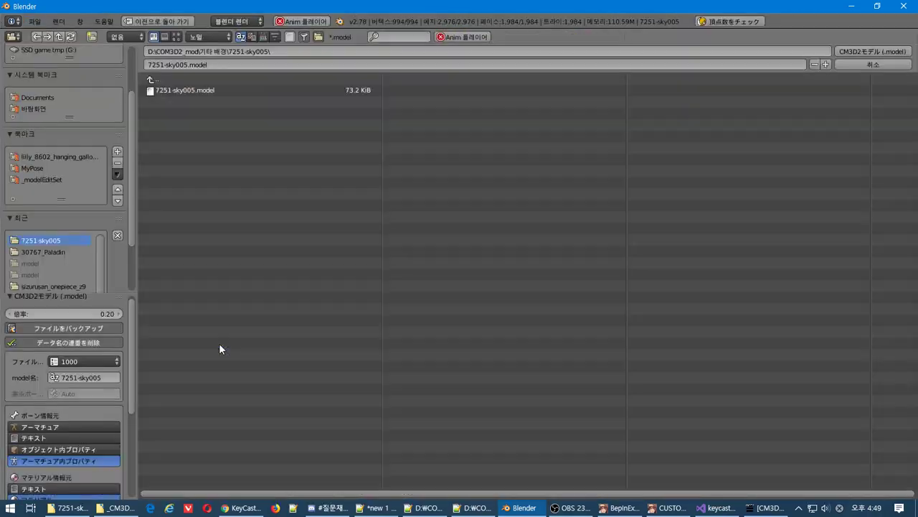
{"action": "left_click", "coordinate": [860, 49]}
Switch to CUSTOM ORDER MAID 3D 2 and reapply the 7251 sky accessory to test the exported model
{"action": "key", "text": "alt+Tab"}
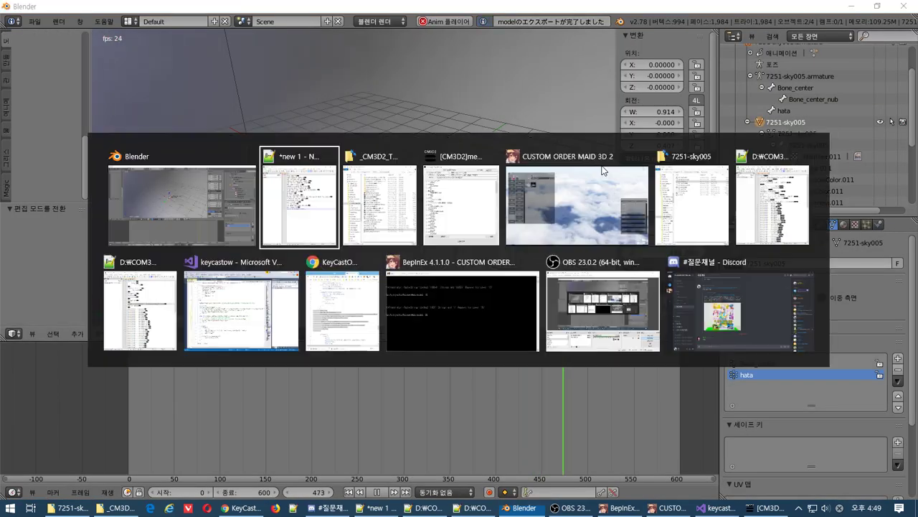
{"action": "left_click", "coordinate": [566, 201]}
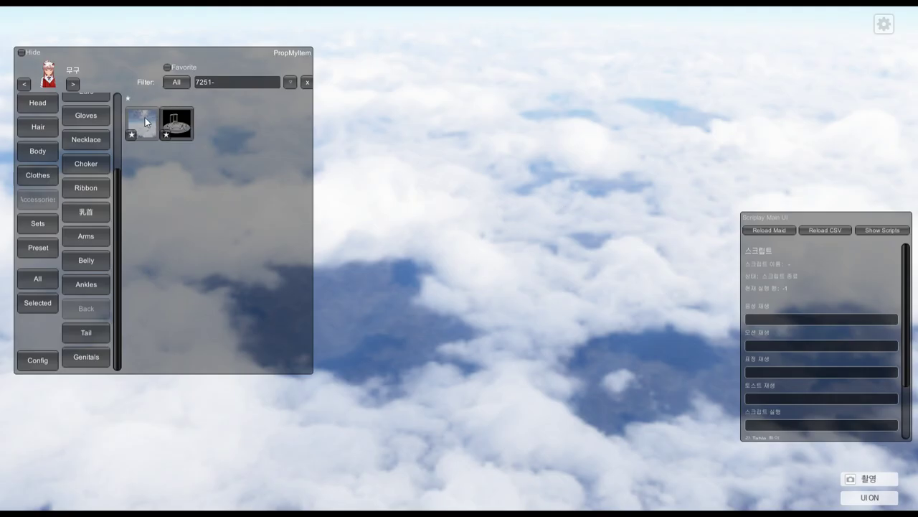
{"action": "left_click", "coordinate": [144, 121]}
Back in Blender, import the exported 7251-sky005.model at scale 5.0 and hide the original 7251-sky005.armature
{"action": "key", "text": "alt+Tab"}
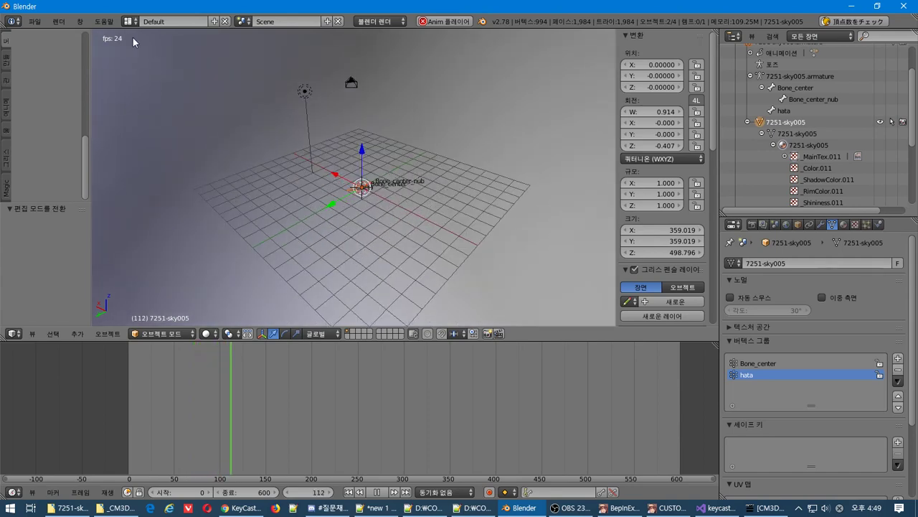
{"action": "left_click", "coordinate": [34, 21]}
{"action": "mouse_move", "coordinate": [72, 228]}
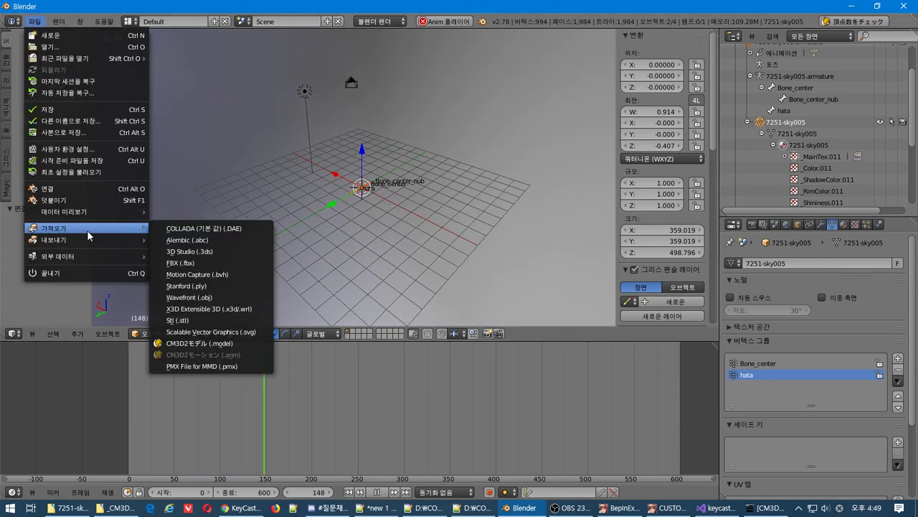
{"action": "left_click", "coordinate": [213, 345]}
{"action": "left_click", "coordinate": [182, 89]}
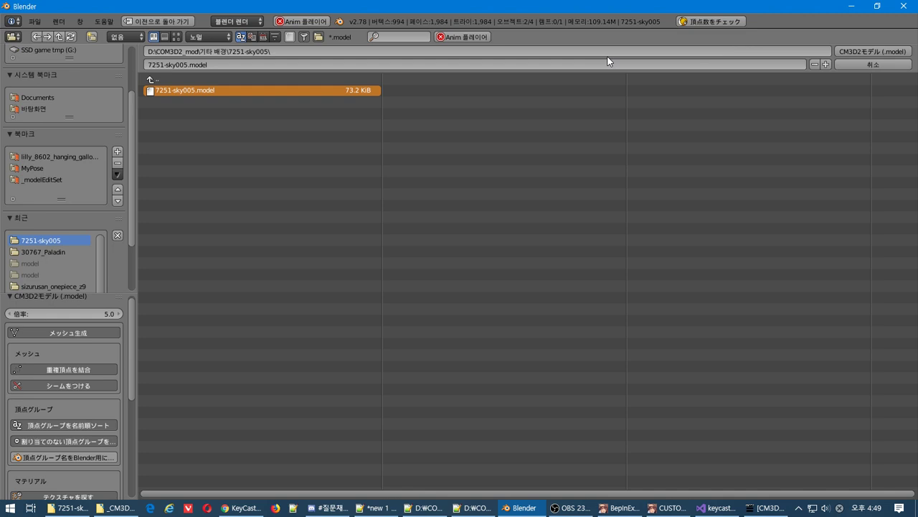
{"action": "left_click", "coordinate": [872, 52]}
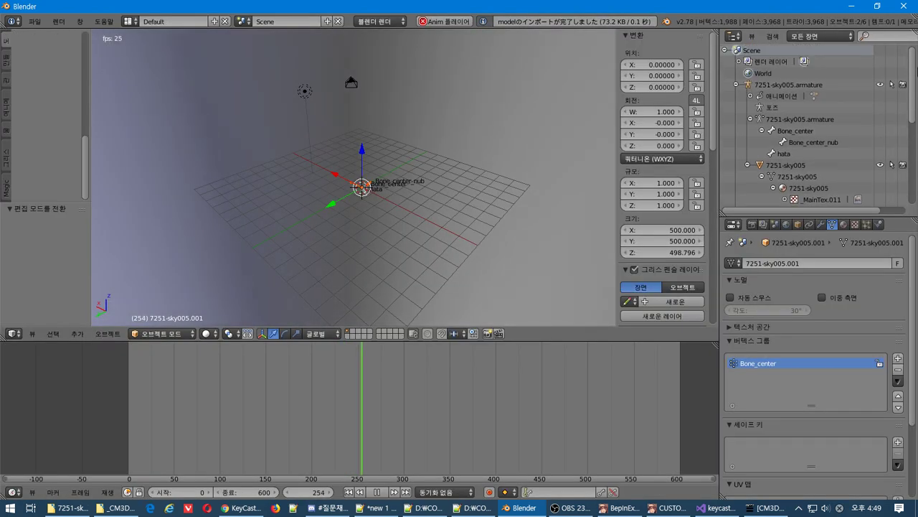
{"action": "left_click", "coordinate": [735, 84]}
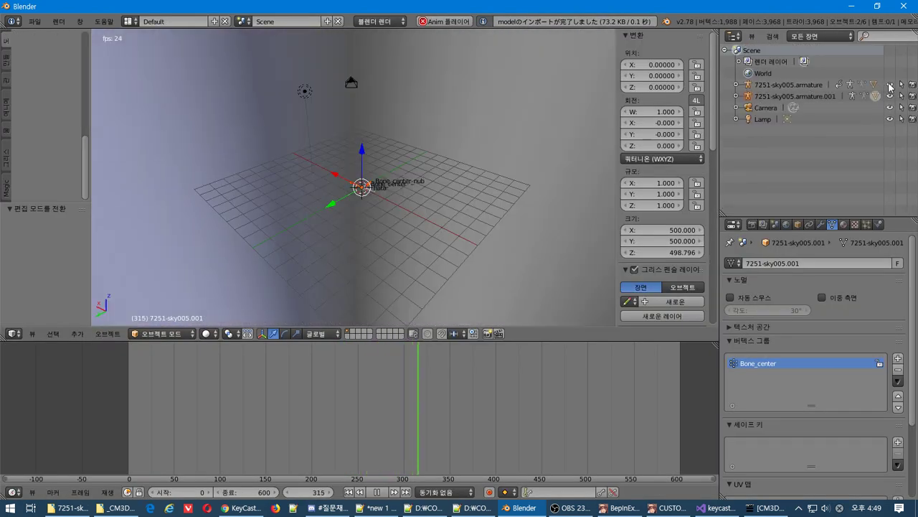
{"action": "left_click", "coordinate": [889, 86]}
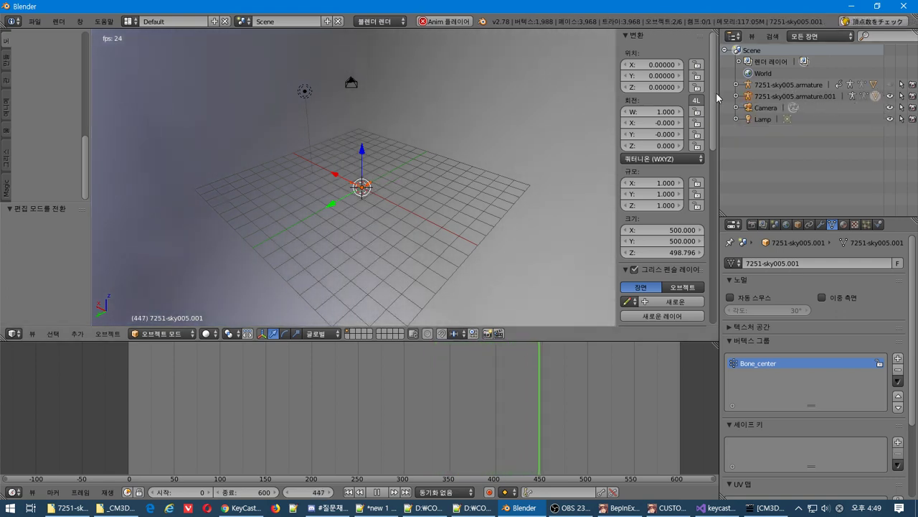
Expand the scene hierarchy and display the reimported mesh 7251-sky005.001 in Weight Paint mode to check its weights
{"action": "key", "text": "shift+a"}
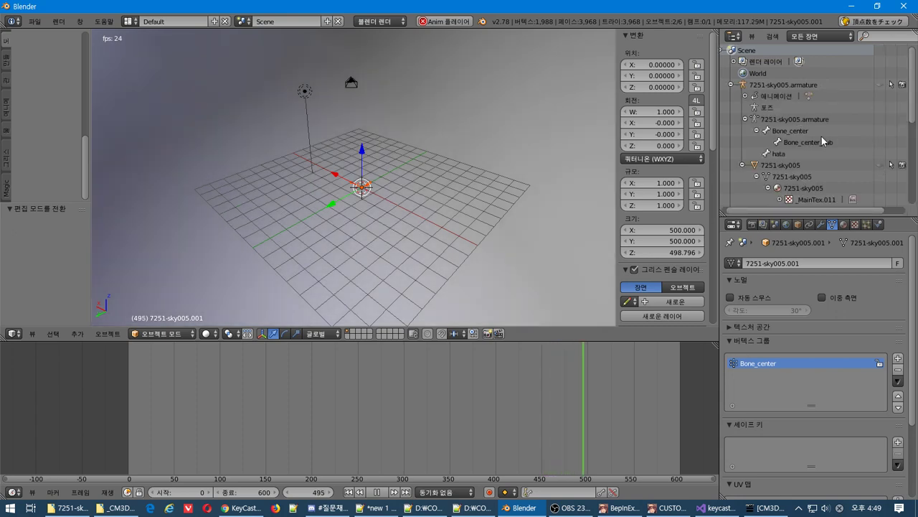
{"action": "scroll", "coordinate": [821, 136], "scroll_direction": "down", "scroll_amount": 5}
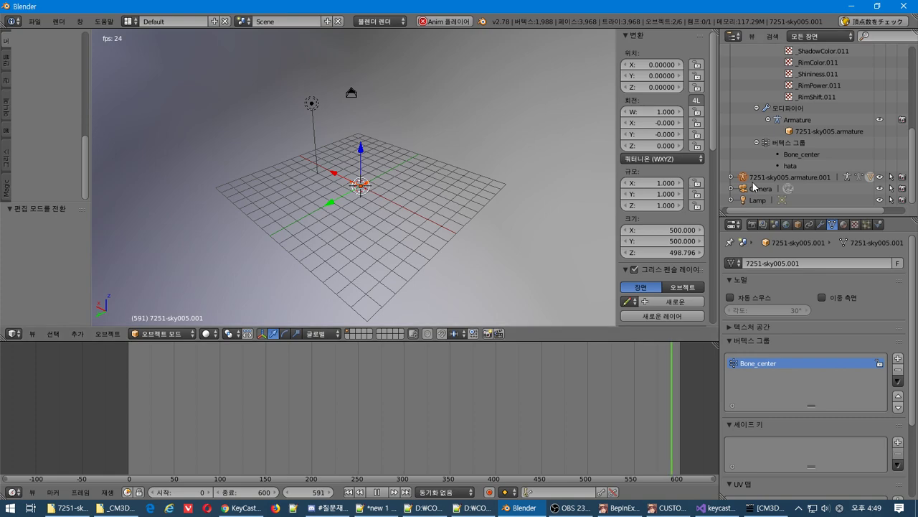
{"action": "left_click", "coordinate": [730, 178]}
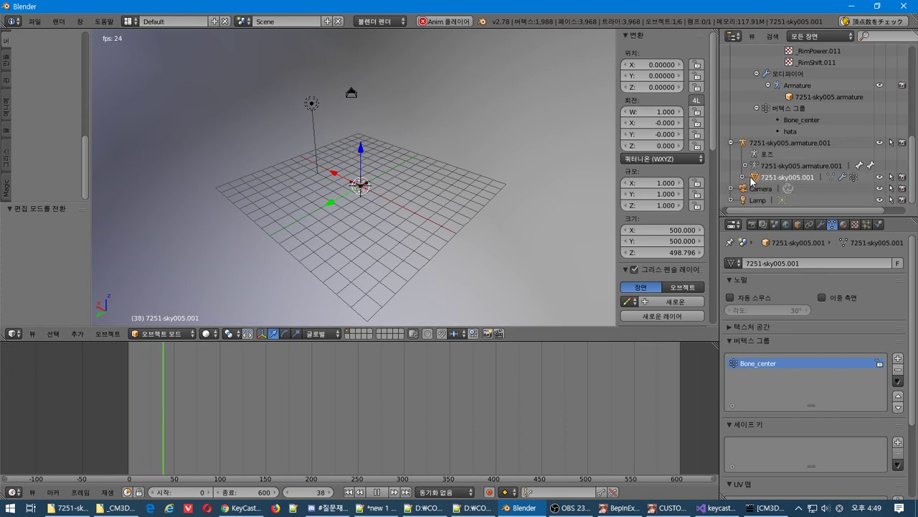
{"action": "left_click", "coordinate": [163, 334]}
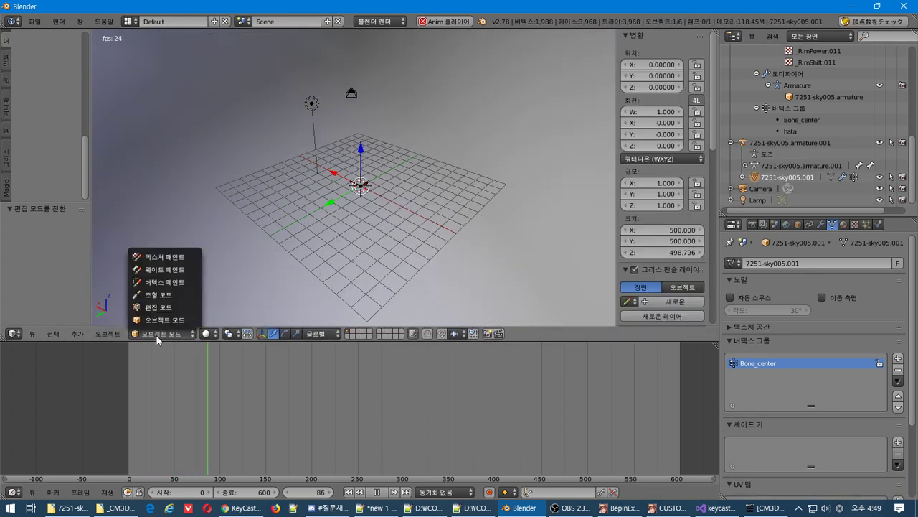
{"action": "left_click", "coordinate": [171, 272]}
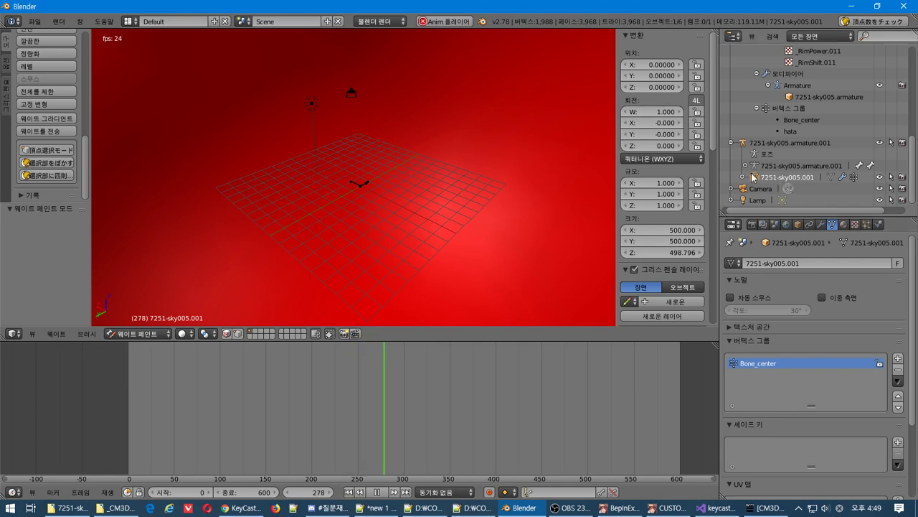
Delete the imported 7251-sky005.armature.001 hierarchy and remove the hata vertex group from the original 7251-sky005 mesh, unhiding that mesh
{"action": "right_click", "coordinate": [763, 145]}
{"action": "left_click", "coordinate": [721, 192]}
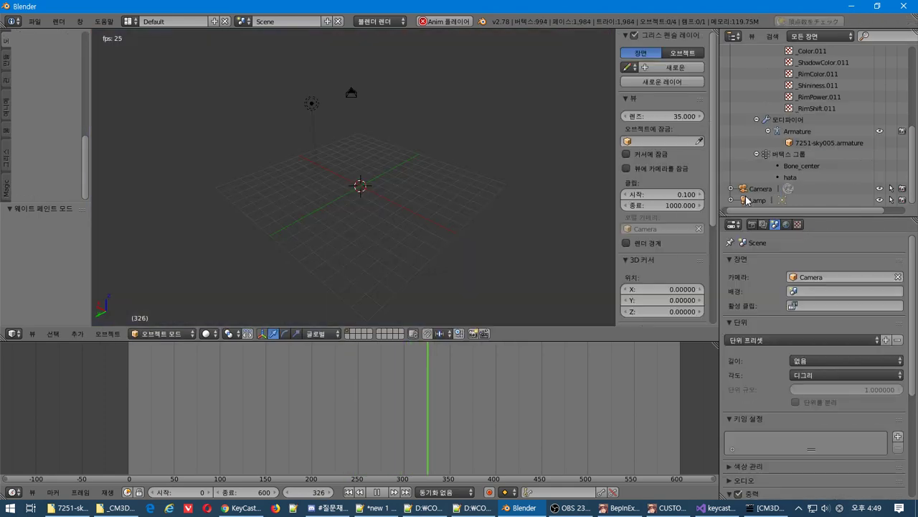
{"action": "scroll", "coordinate": [807, 154], "scroll_direction": "up", "scroll_amount": 2}
{"action": "left_click", "coordinate": [755, 79]}
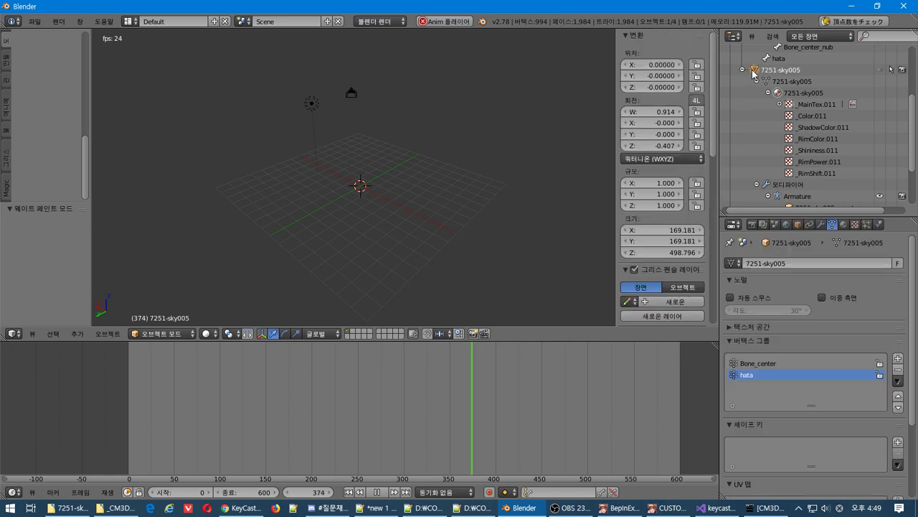
{"action": "left_click", "coordinate": [898, 374]}
{"action": "scroll", "coordinate": [307, 94], "scroll_direction": "up", "scroll_amount": 5}
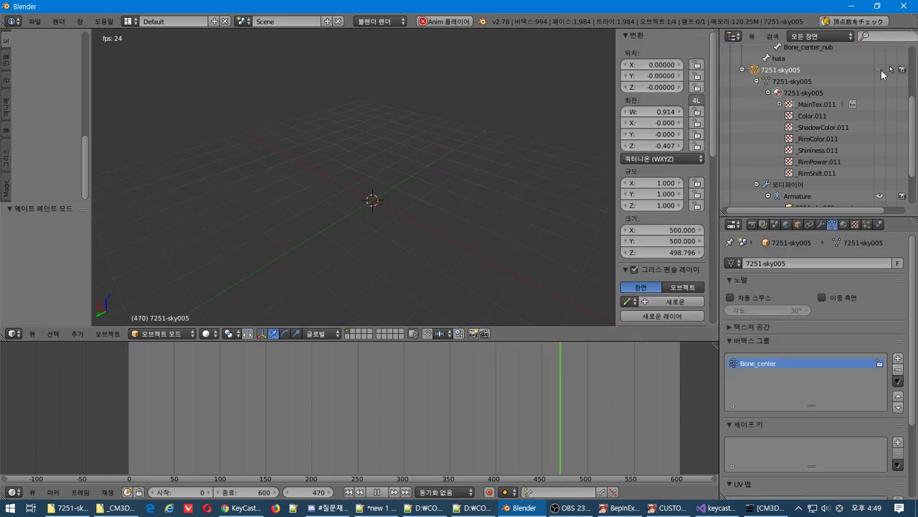
{"action": "scroll", "coordinate": [840, 96], "scroll_direction": "up", "scroll_amount": 5}
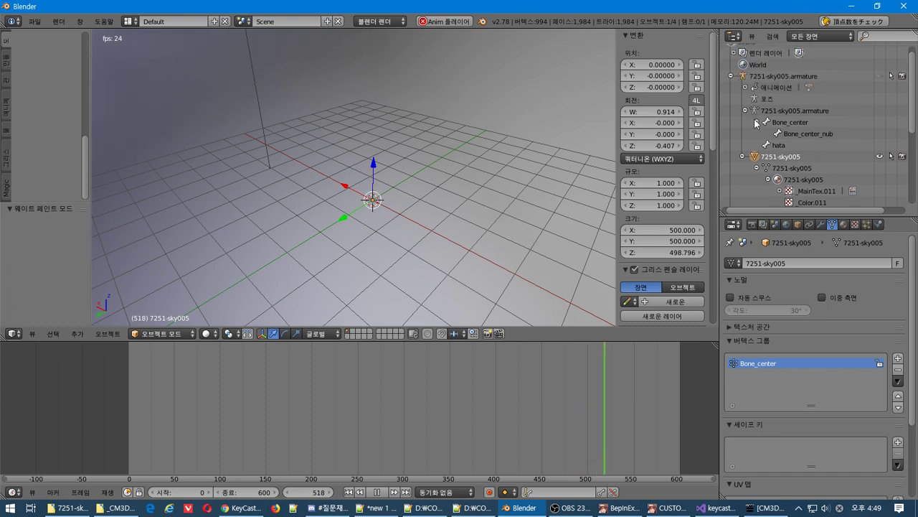
Select the hata bone of 7251-sky005.armature, unhide the armature and switch it to Pose Mode
{"action": "left_click", "coordinate": [766, 146]}
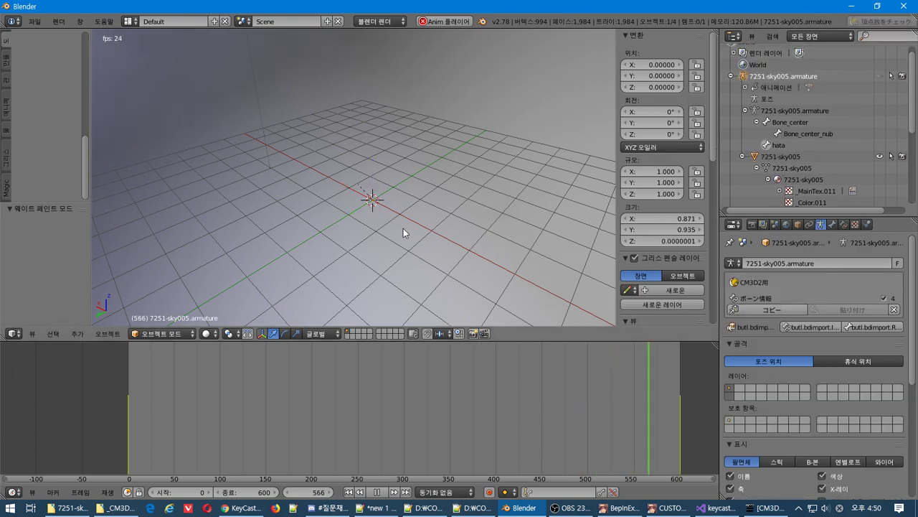
{"action": "left_click", "coordinate": [159, 334]}
{"action": "left_click", "coordinate": [164, 295]}
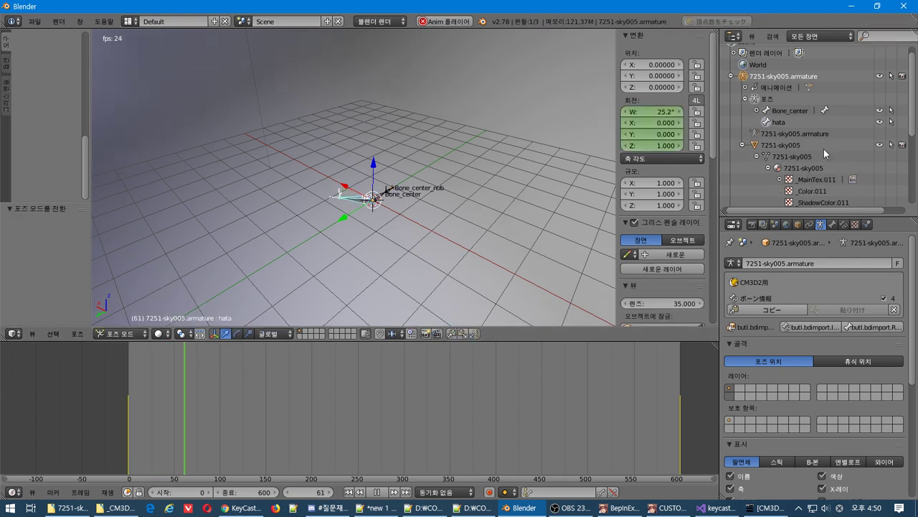
Enter Weight Paint mode on the 7251-sky005 mesh with the selection mask off and pick the hata bone
{"action": "left_click", "coordinate": [765, 146]}
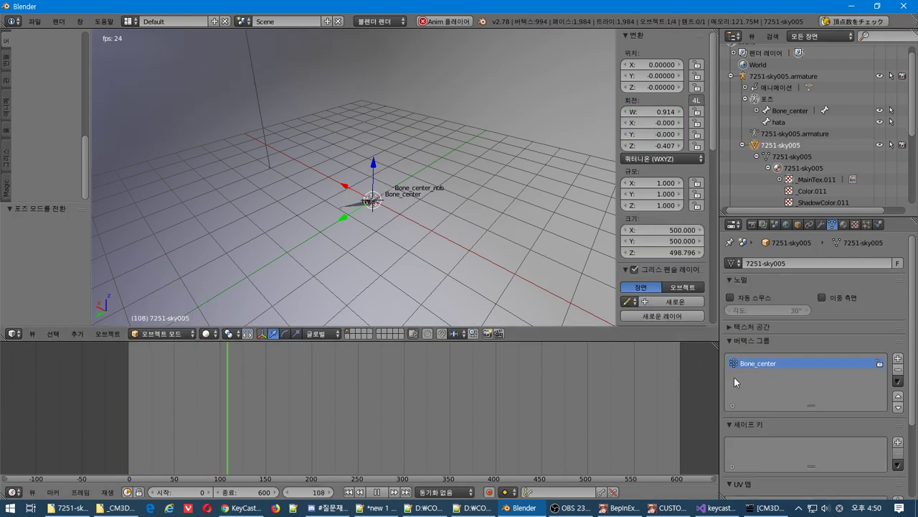
{"action": "left_click", "coordinate": [161, 333]}
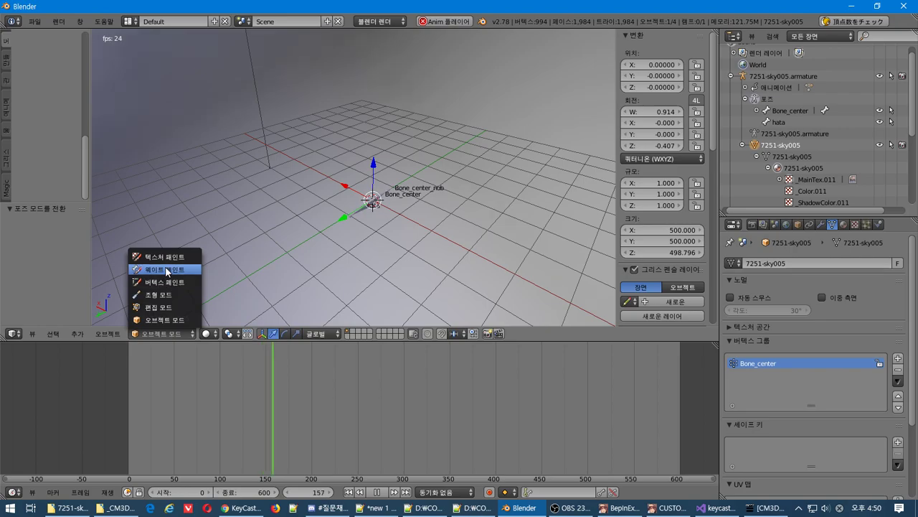
{"action": "left_click", "coordinate": [165, 266]}
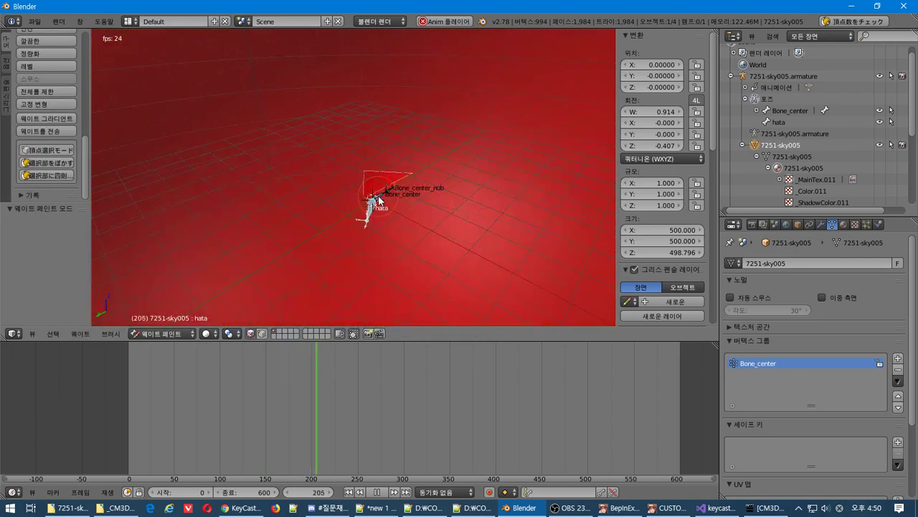
{"action": "left_click", "coordinate": [250, 334]}
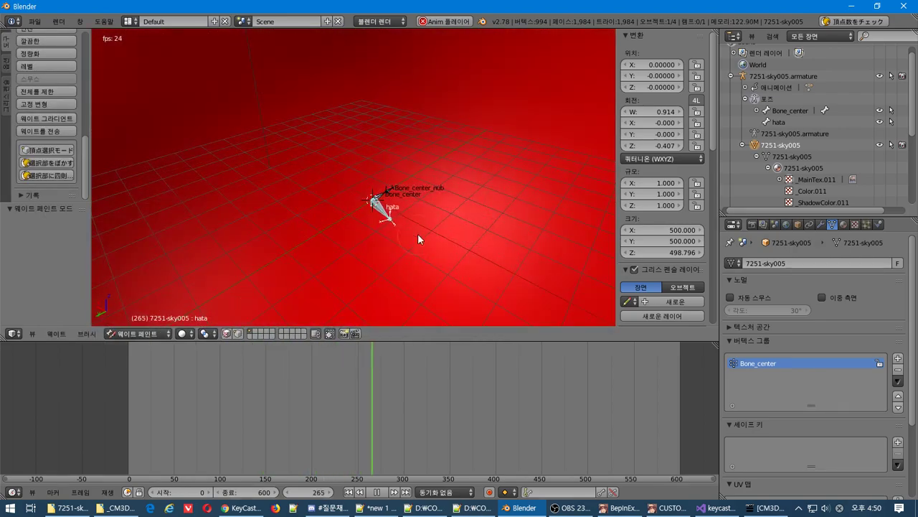
{"action": "right_click", "coordinate": [378, 205]}
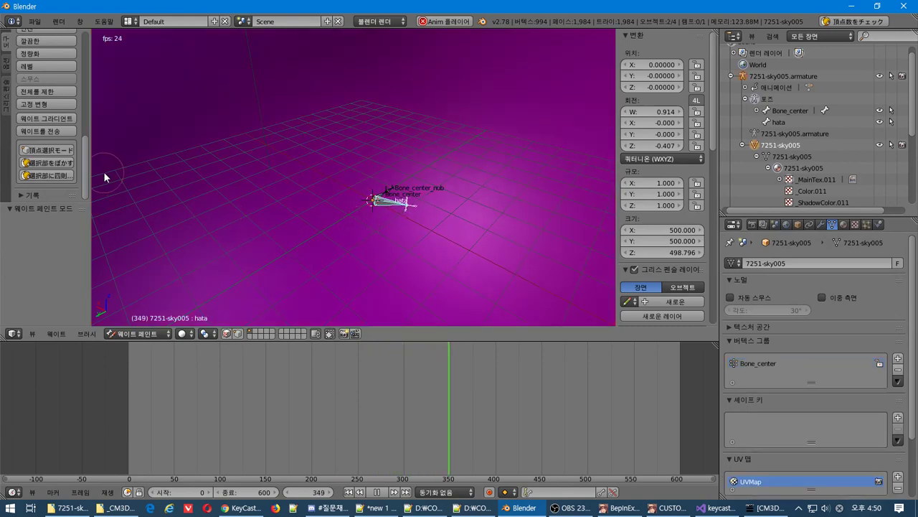
Enable vertex selection, select all of the sphere's vertices, and try the CM3D2 vertex group blur and arithmetic operations on them
{"action": "left_click", "coordinate": [46, 150]}
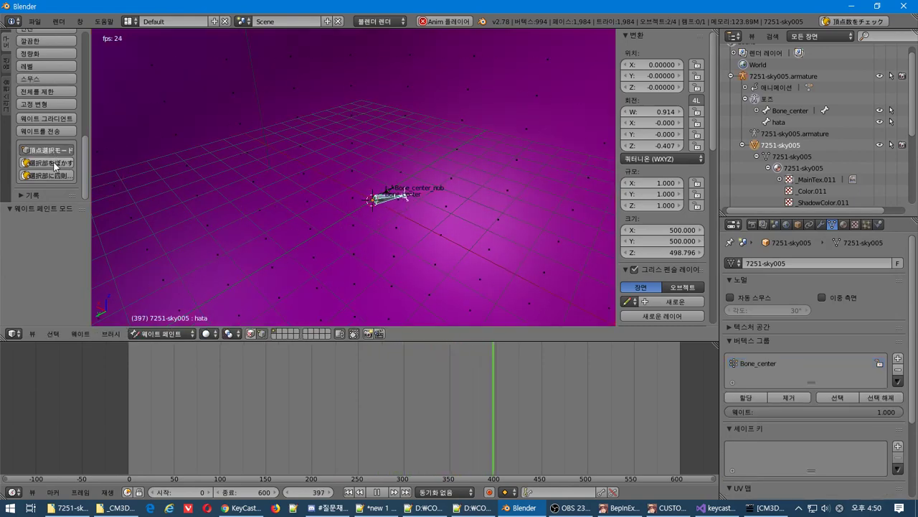
{"action": "left_click", "coordinate": [56, 166]}
{"action": "left_click", "coordinate": [96, 321]}
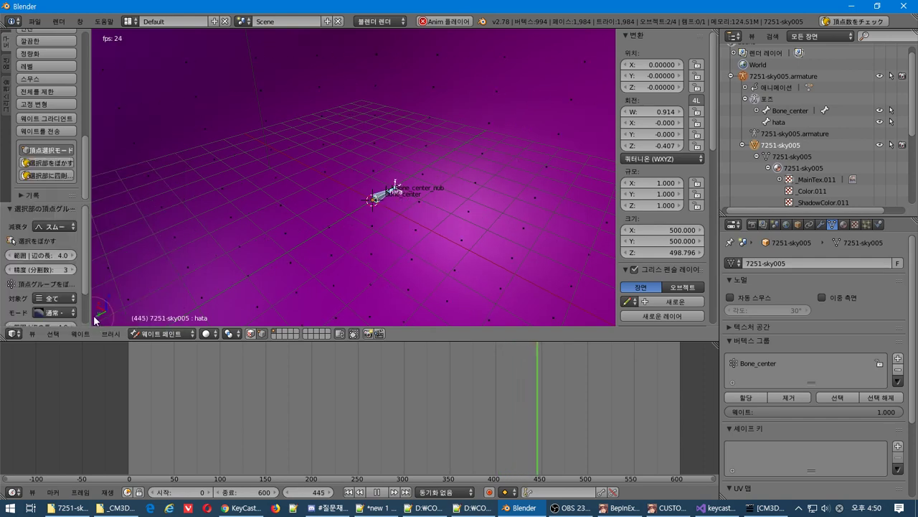
{"action": "key", "text": "a"}
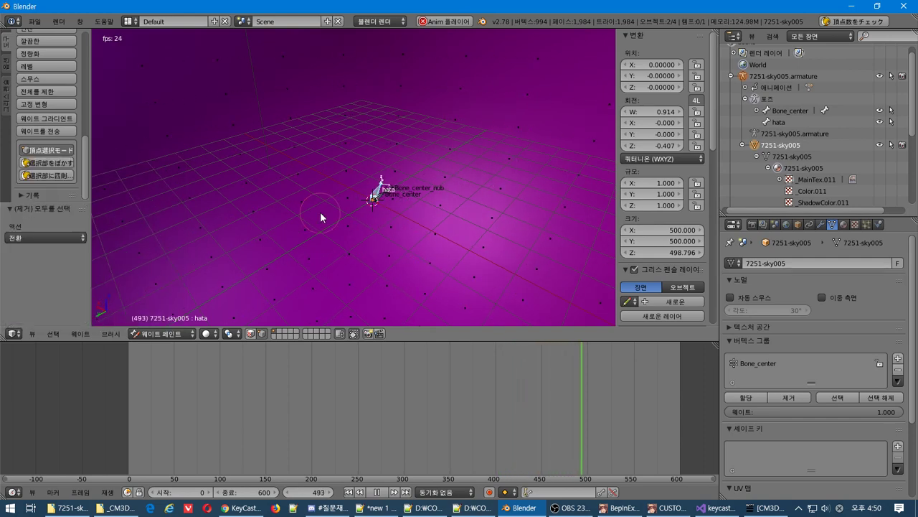
{"action": "left_click", "coordinate": [50, 162]}
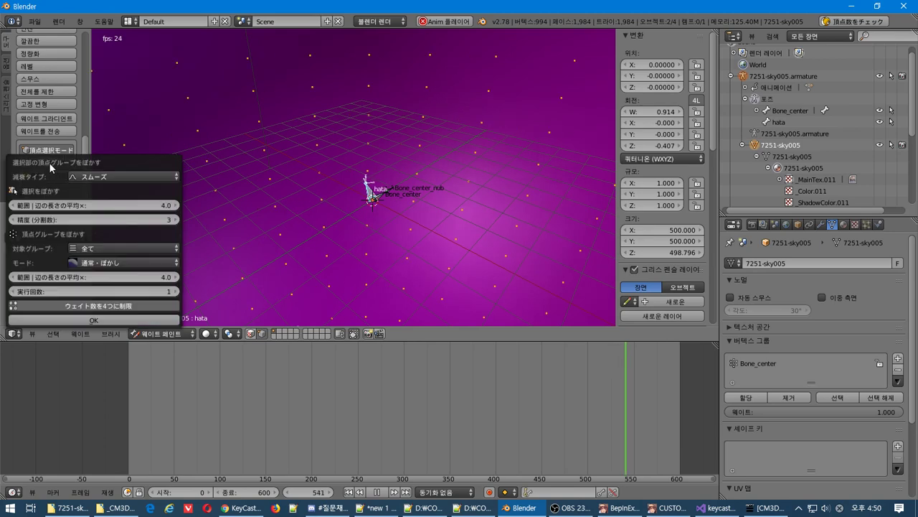
{"action": "left_click", "coordinate": [95, 321]}
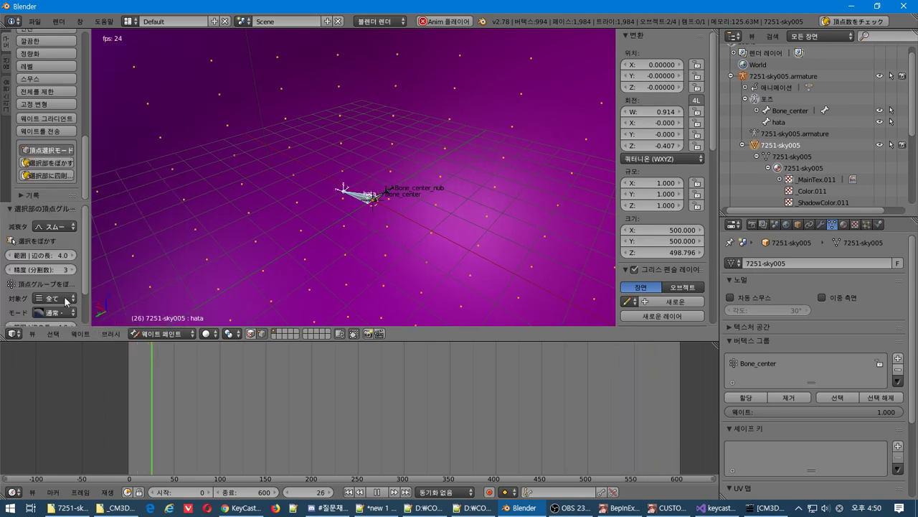
{"action": "left_click", "coordinate": [74, 175]}
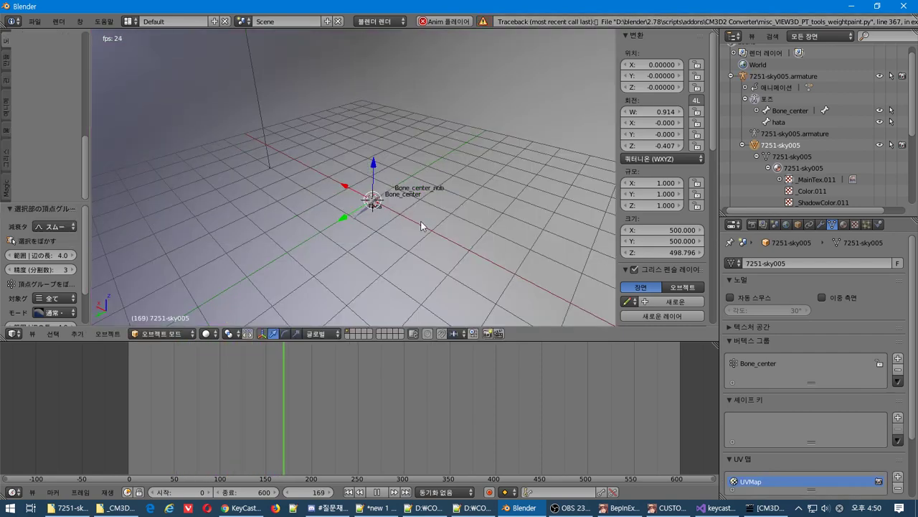
Return the 7251-sky005 mesh to Weight Paint mode and run Transfer Weights on it
{"action": "left_click", "coordinate": [164, 334]}
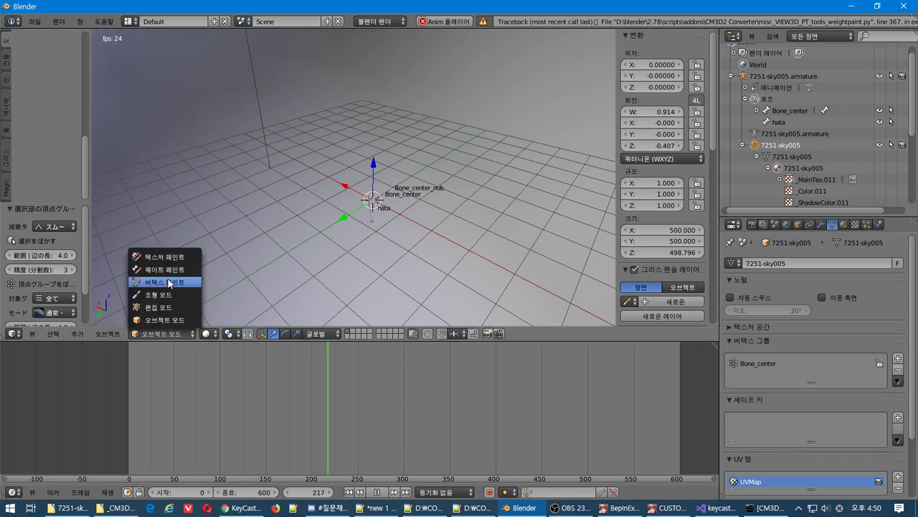
{"action": "left_click", "coordinate": [165, 268]}
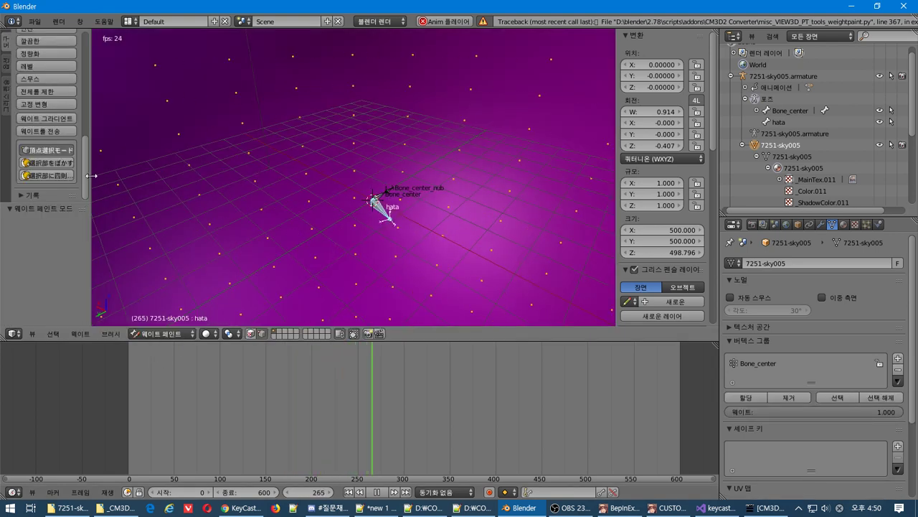
{"action": "left_click", "coordinate": [47, 130]}
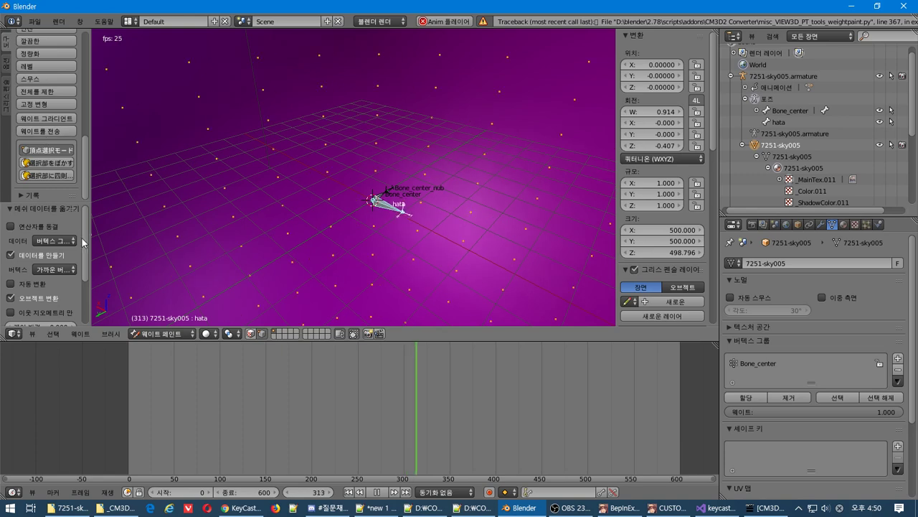
Look through the Transfer Weights options, the weight tools, and the brush and stroke settings
{"action": "scroll", "coordinate": [72, 151], "scroll_direction": "up", "scroll_amount": 10}
{"action": "scroll", "coordinate": [74, 126], "scroll_direction": "down", "scroll_amount": 5}
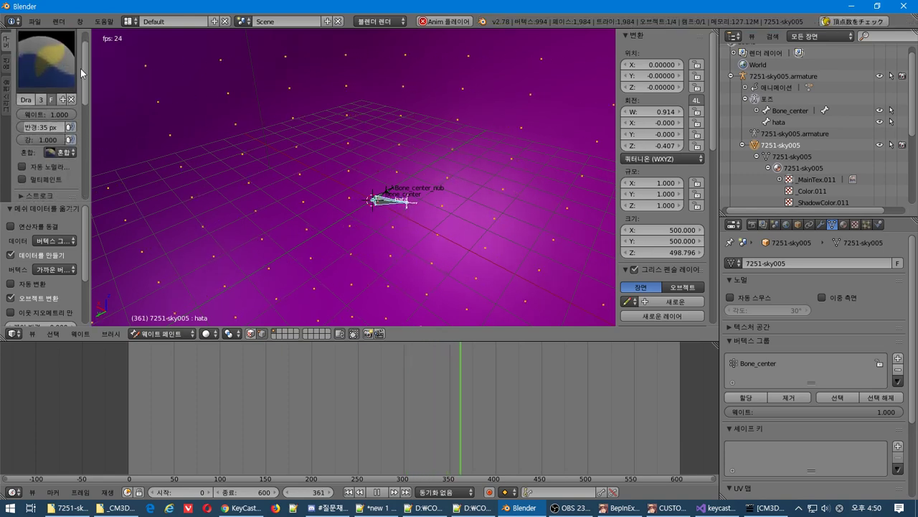
{"action": "scroll", "coordinate": [74, 126], "scroll_direction": "down", "scroll_amount": 5}
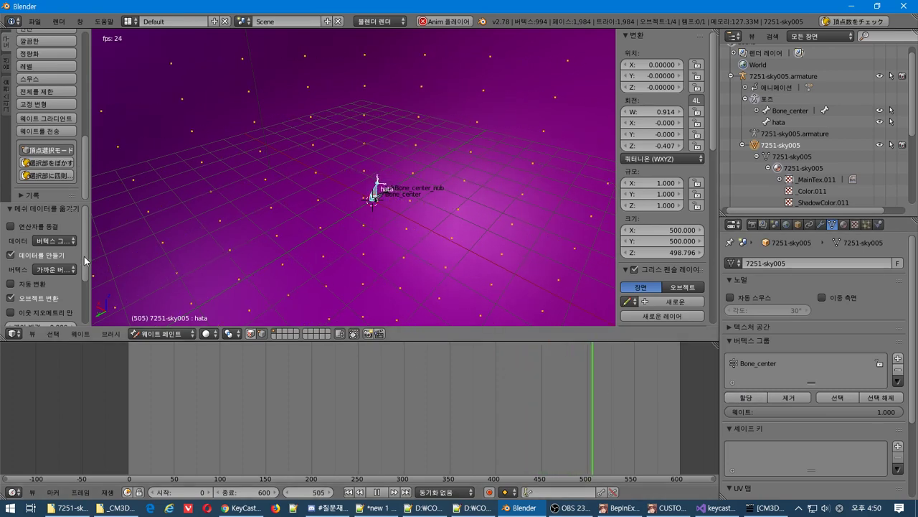
{"action": "left_click_drag", "start_coordinate": [84, 260], "coordinate": [84, 317]}
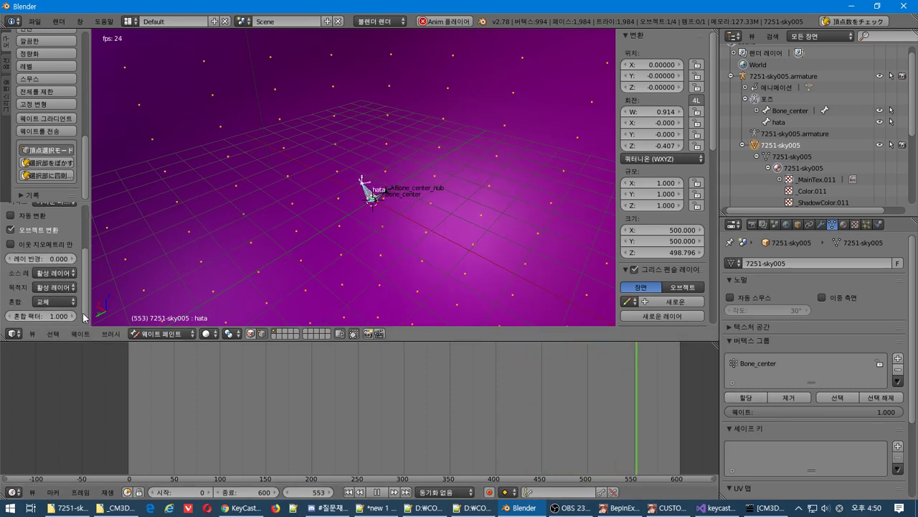
{"action": "scroll", "coordinate": [85, 317], "scroll_direction": "up", "scroll_amount": 3}
{"action": "scroll", "coordinate": [14, 56], "scroll_direction": "up", "scroll_amount": 3}
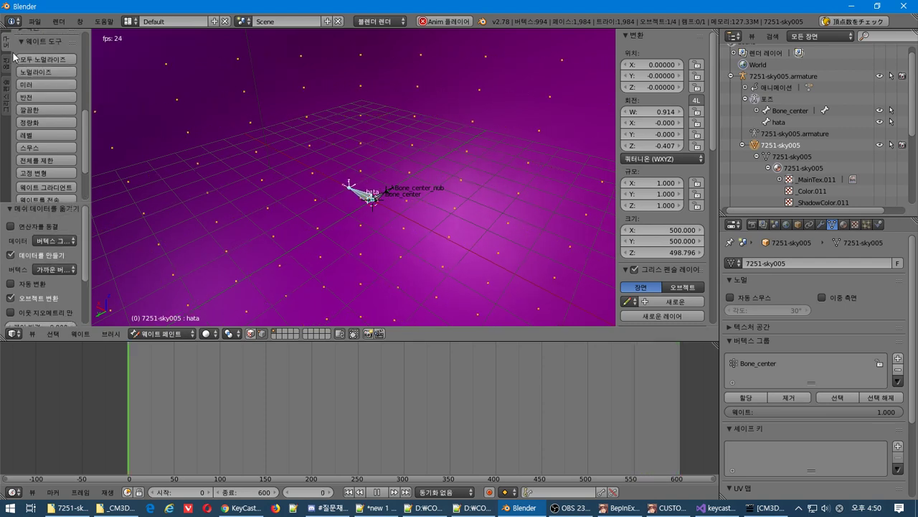
{"action": "scroll", "coordinate": [14, 56], "scroll_direction": "up", "scroll_amount": 5}
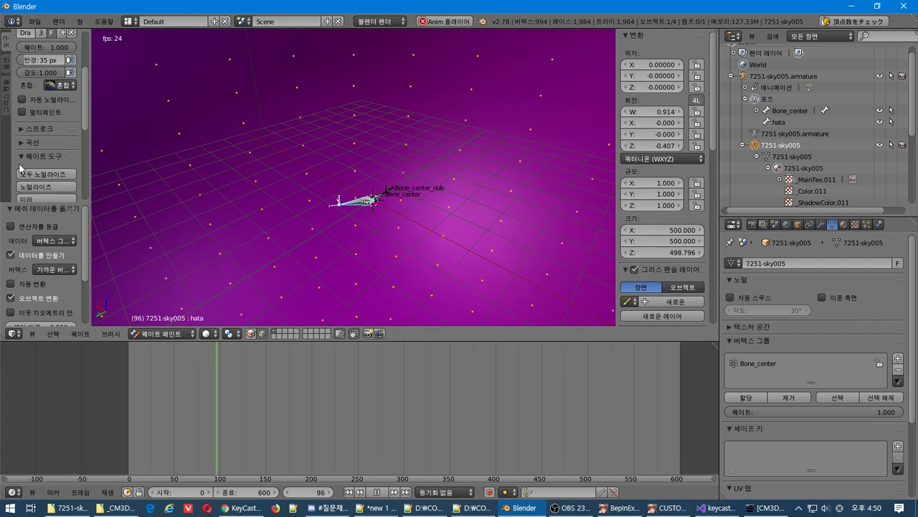
{"action": "left_click", "coordinate": [29, 129]}
{"action": "scroll", "coordinate": [76, 103], "scroll_direction": "down", "scroll_amount": 5}
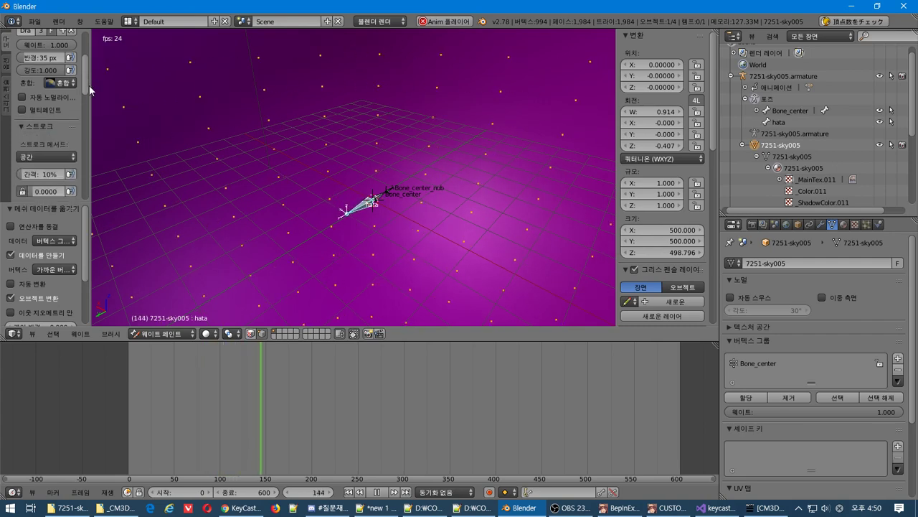
{"action": "scroll", "coordinate": [76, 41], "scroll_direction": "up", "scroll_amount": 6}
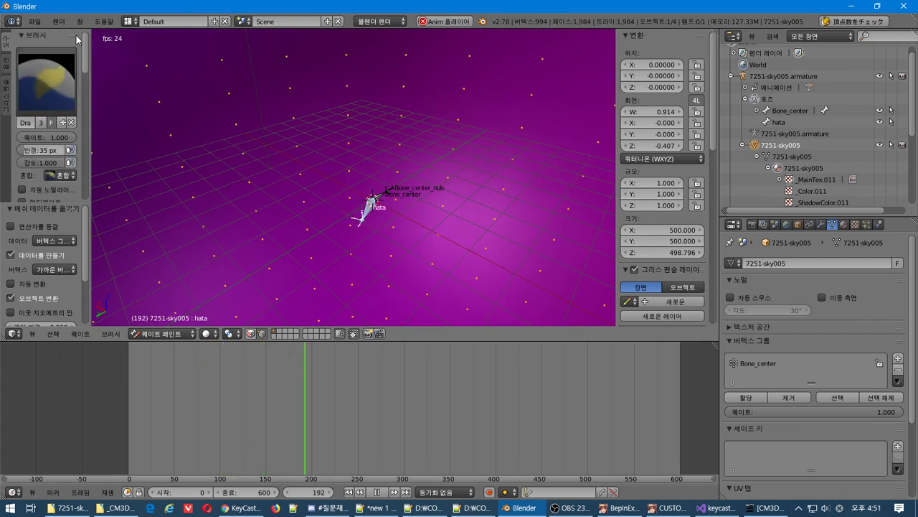
Paint the hata bone's weights across the sphere with the brush at weight 1.000 and check the whole sphere
{"action": "left_click_drag", "start_coordinate": [77, 39], "coordinate": [82, 196]}
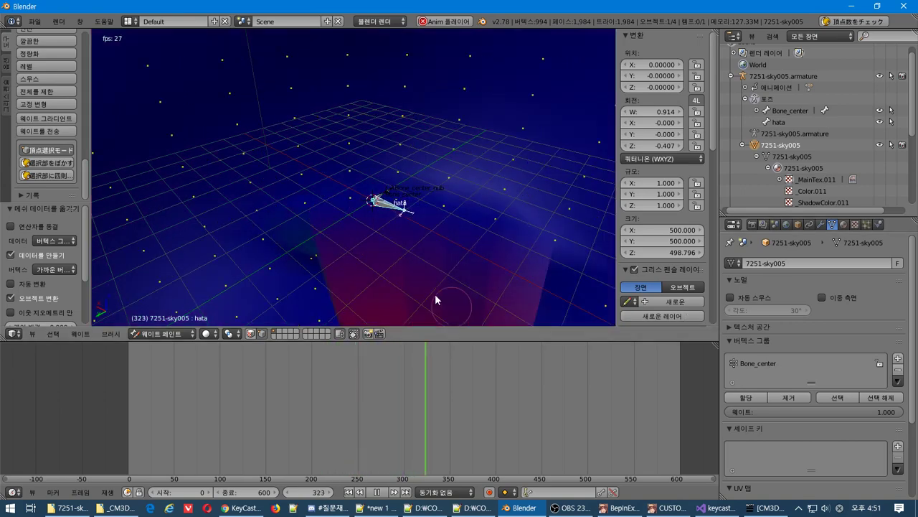
{"action": "left_click_drag", "start_coordinate": [437, 295], "coordinate": [362, 211]}
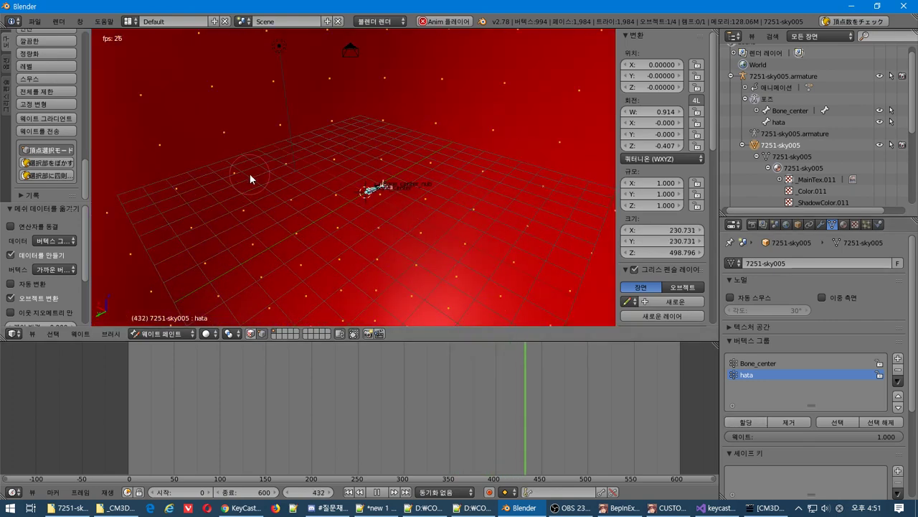
{"action": "scroll", "coordinate": [347, 197], "scroll_direction": "down", "scroll_amount": 10}
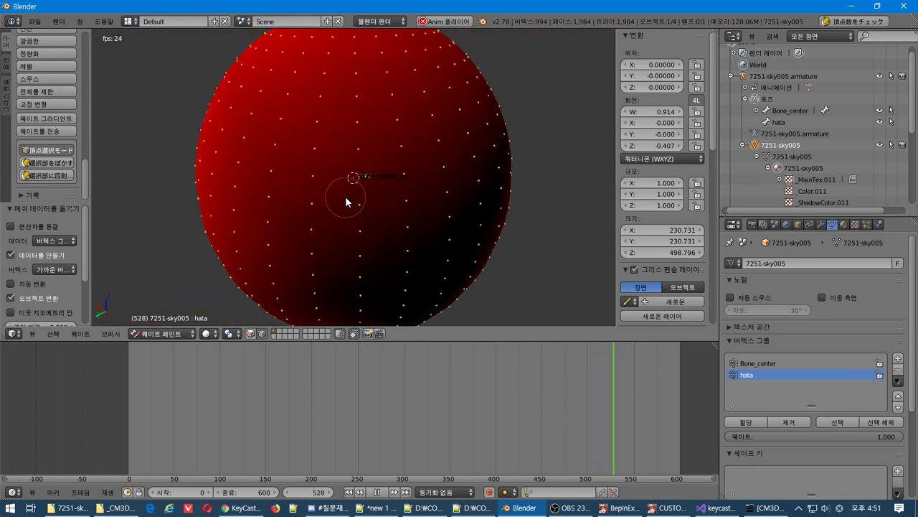
Remove the sphere's vertices from the Bone_center vertex group and try to export the mesh as a CM3D2 .model
{"action": "left_click", "coordinate": [759, 363]}
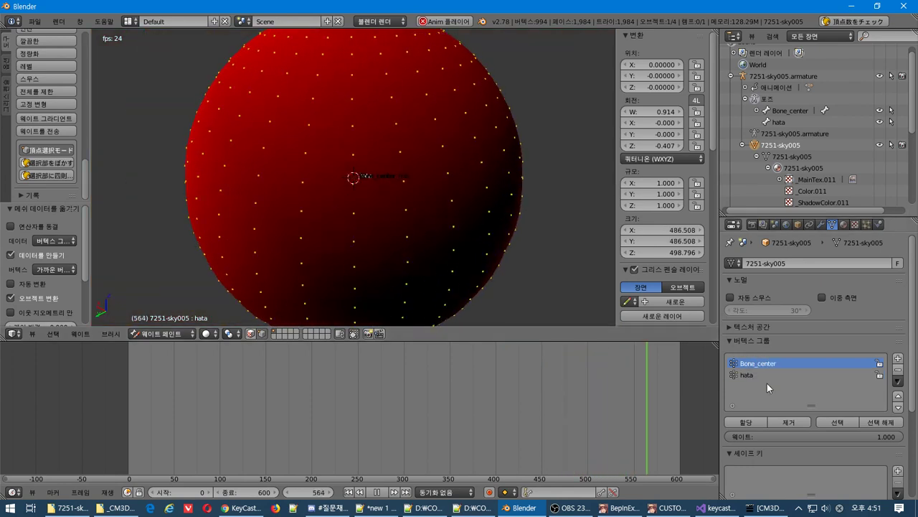
{"action": "left_click", "coordinate": [787, 422]}
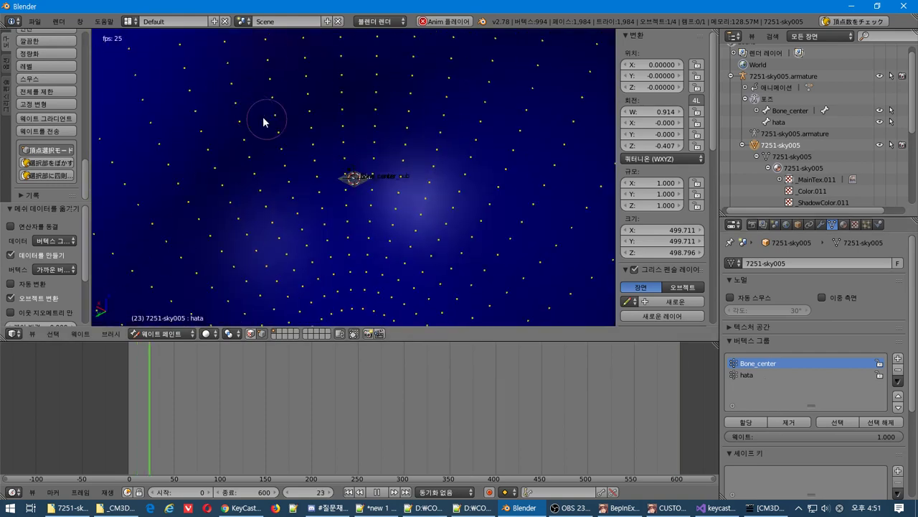
{"action": "left_click", "coordinate": [34, 22]}
{"action": "mouse_move", "coordinate": [86, 238]}
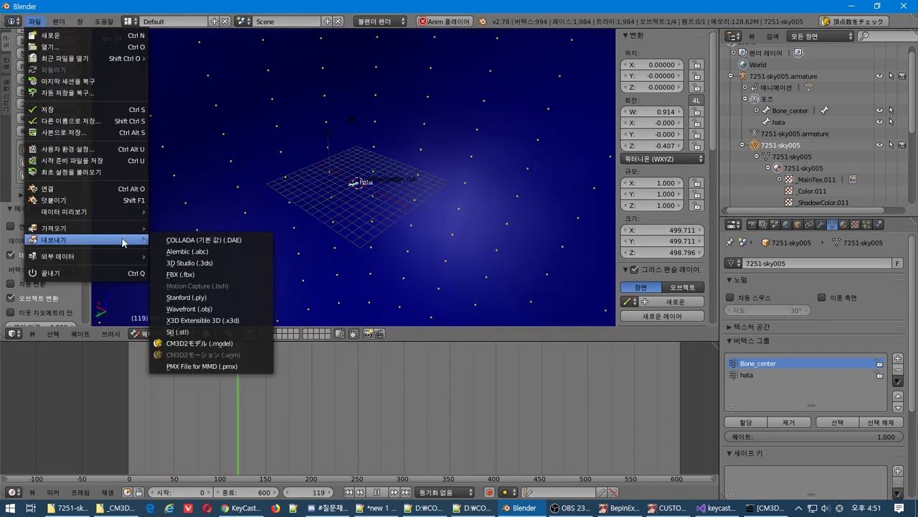
{"action": "left_click", "coordinate": [216, 343]}
{"action": "left_click", "coordinate": [890, 52]}
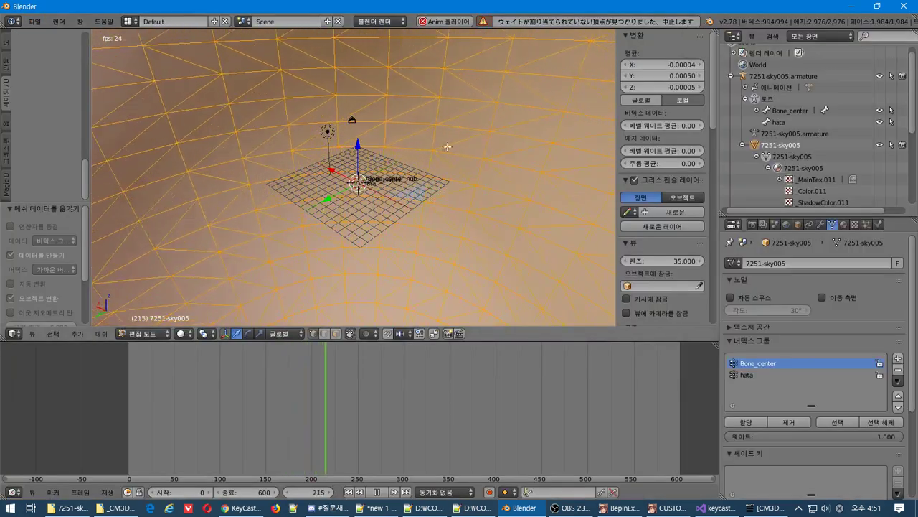
Show the hata bone's properties, then switch to Notepad++ and add the note "그냥 본 새로 따야하나;" on line 21
{"action": "left_click", "coordinate": [766, 122]}
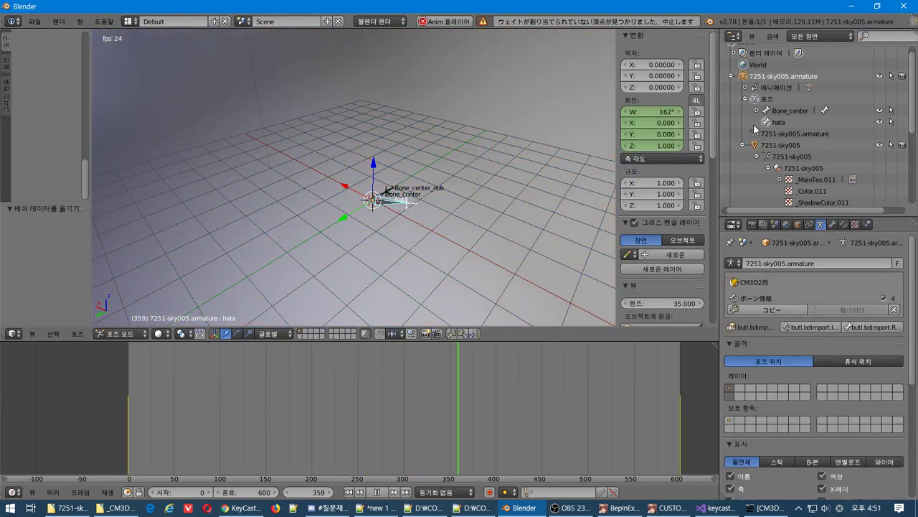
{"action": "left_click", "coordinate": [833, 225]}
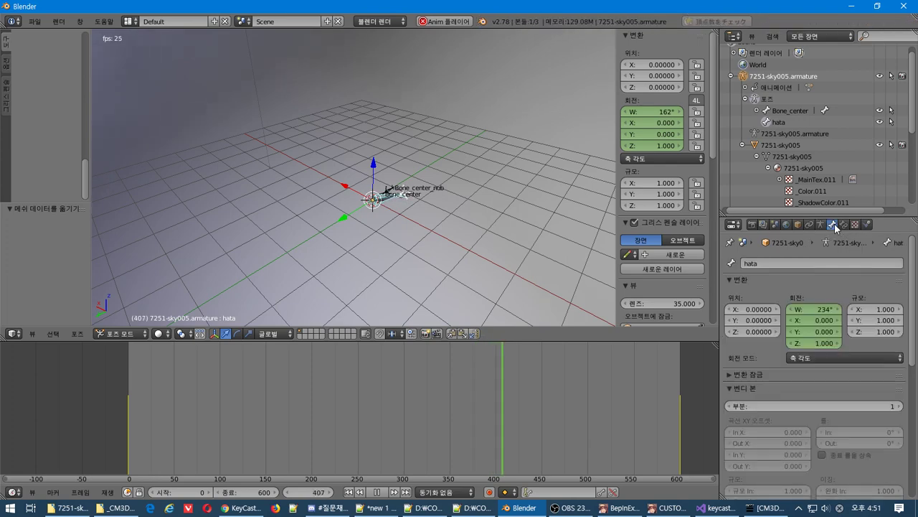
{"action": "key", "text": "alt+Tab"}
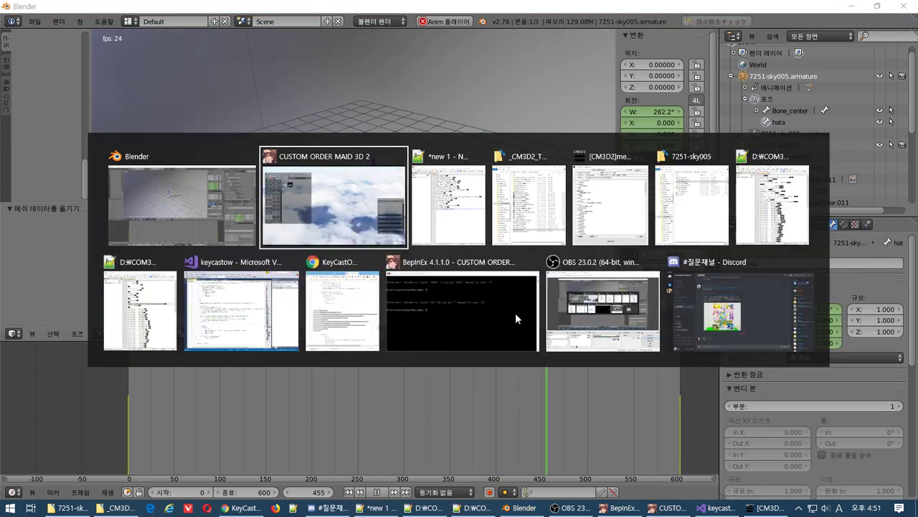
{"action": "key", "text": "Return"}
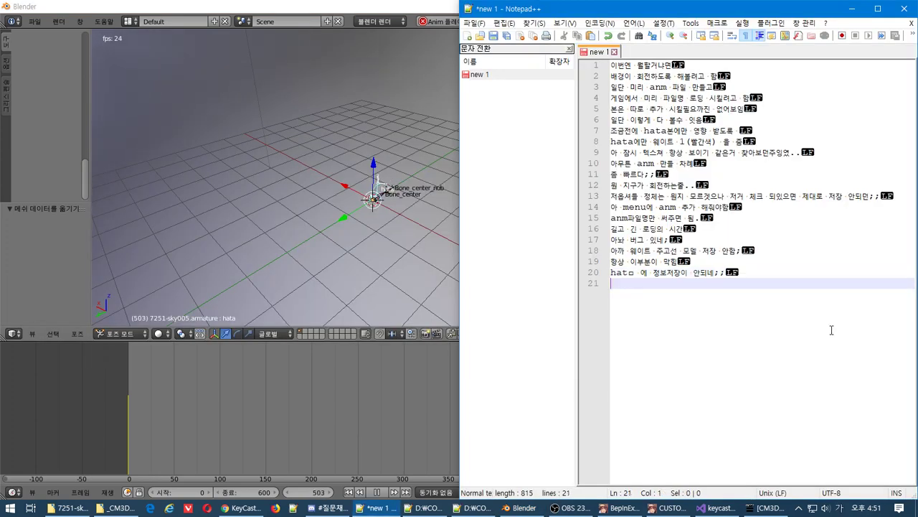
{"action": "type", "text": "그냥 본 새"}
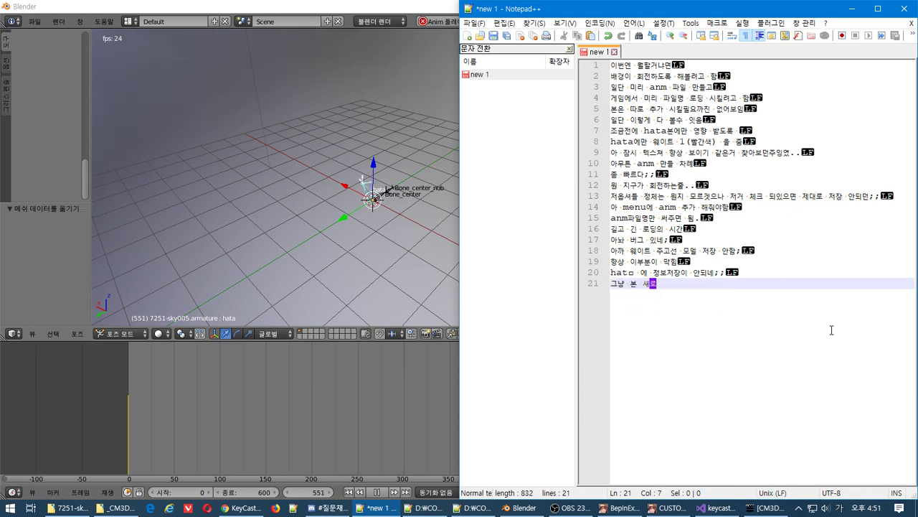
{"action": "type", "text": "로 따야하나;"}
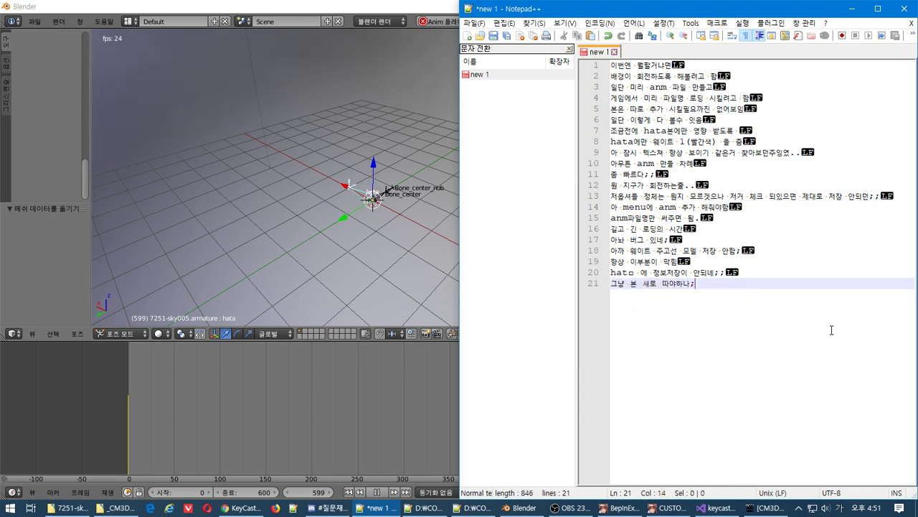
Return to Blender, put the 7251-sky005 armature in Edit Mode and add a single bone named Bone at the origin
{"action": "key", "text": "alt+Tab"}
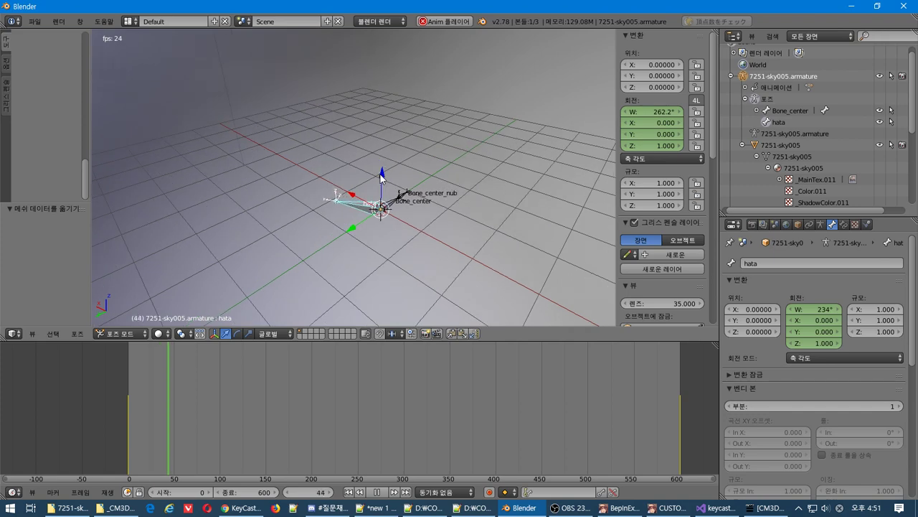
{"action": "middle_click_drag", "start_coordinate": [382, 176], "coordinate": [385, 195]}
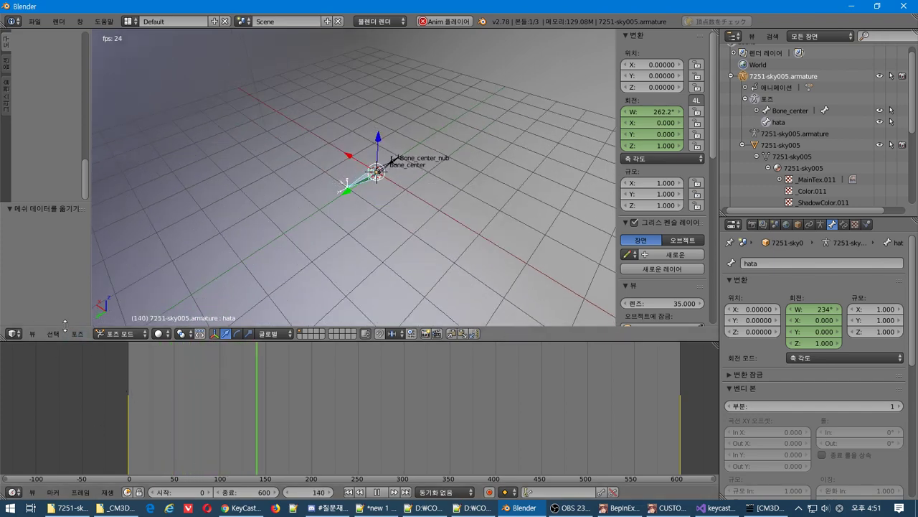
{"action": "key", "text": "Tab"}
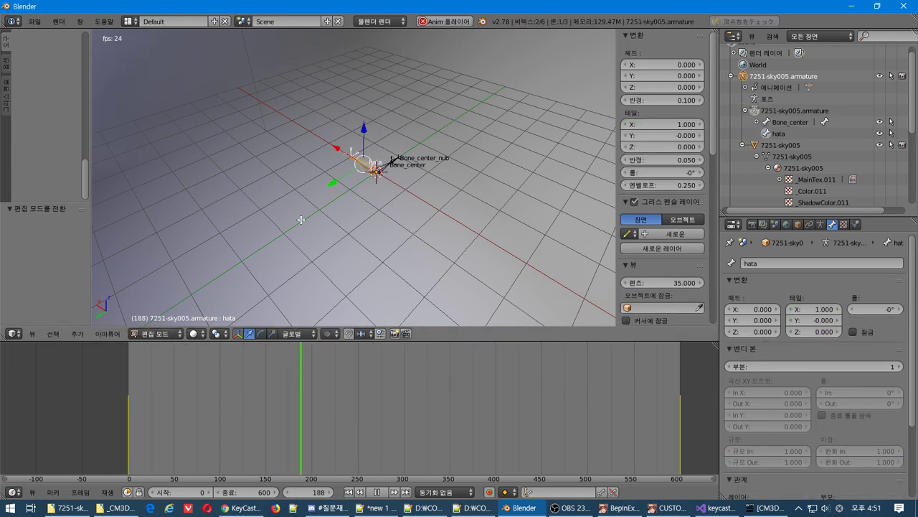
{"action": "key", "text": "shift+a"}
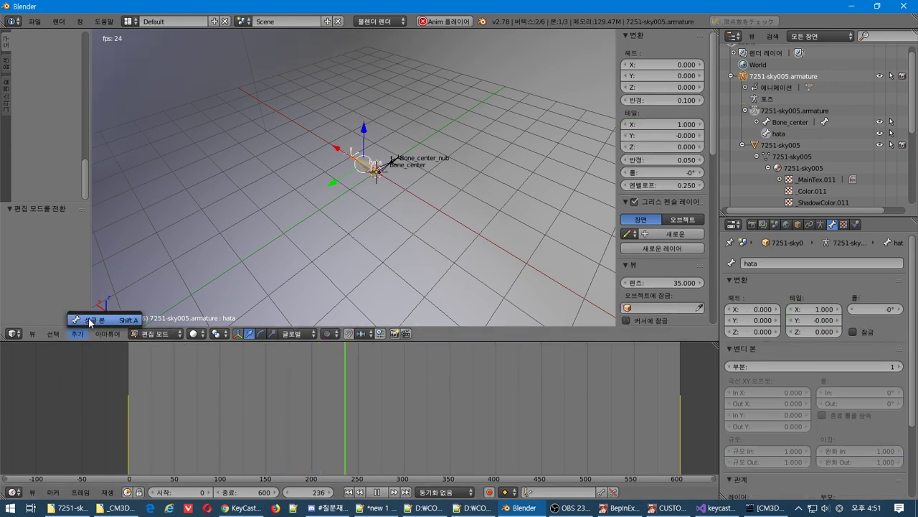
{"action": "middle_click_drag", "start_coordinate": [418, 188], "coordinate": [338, 57], "text": "shift"}
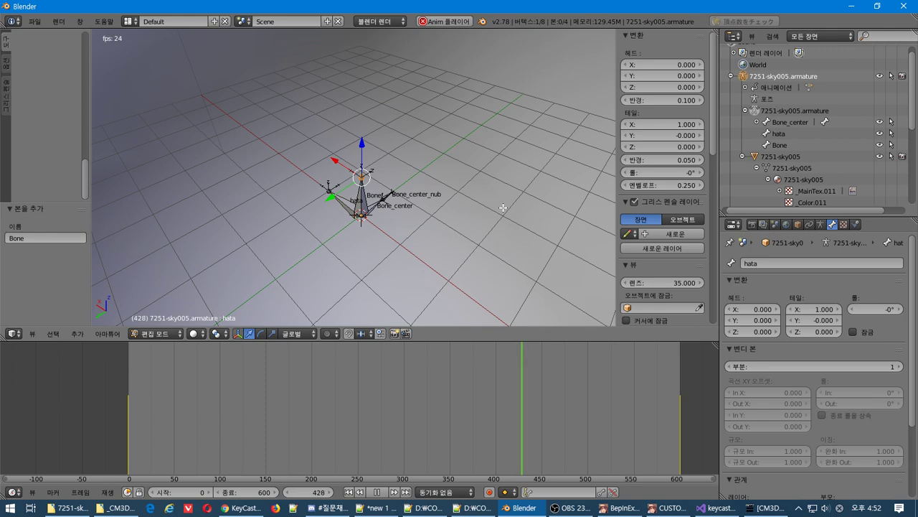
With the new Bone selected in Pose Mode, switch the 7251-sky005 mesh to Weight Paint mode and show its vertex groups
{"action": "key", "text": "ctrl+z"}
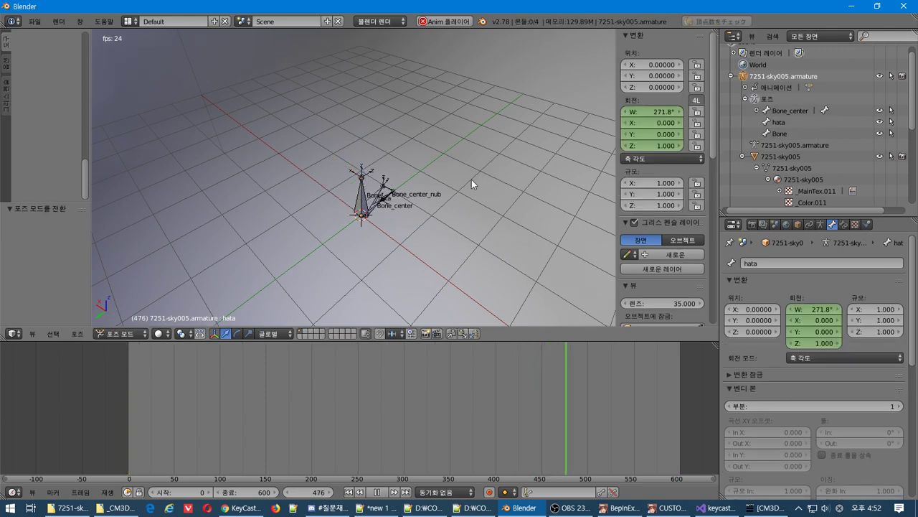
{"action": "key", "text": "ctrl+z"}
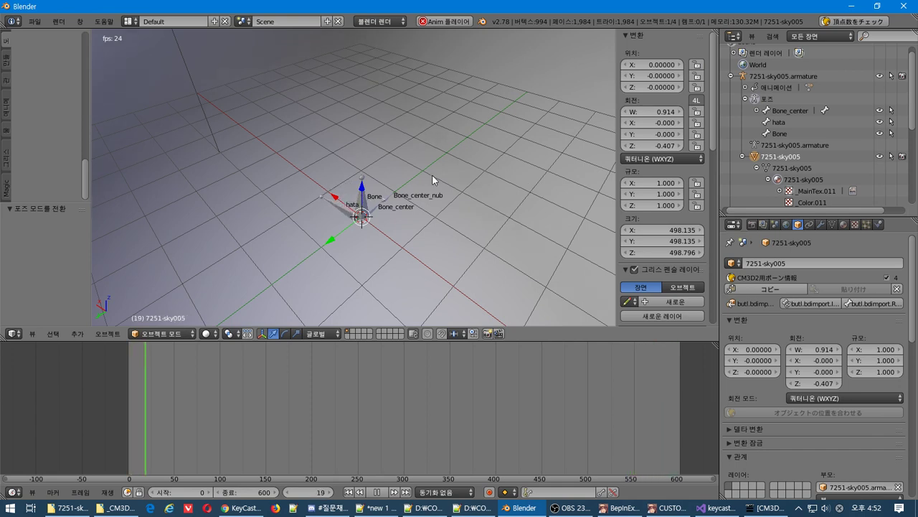
{"action": "key", "text": "ctrl+z"}
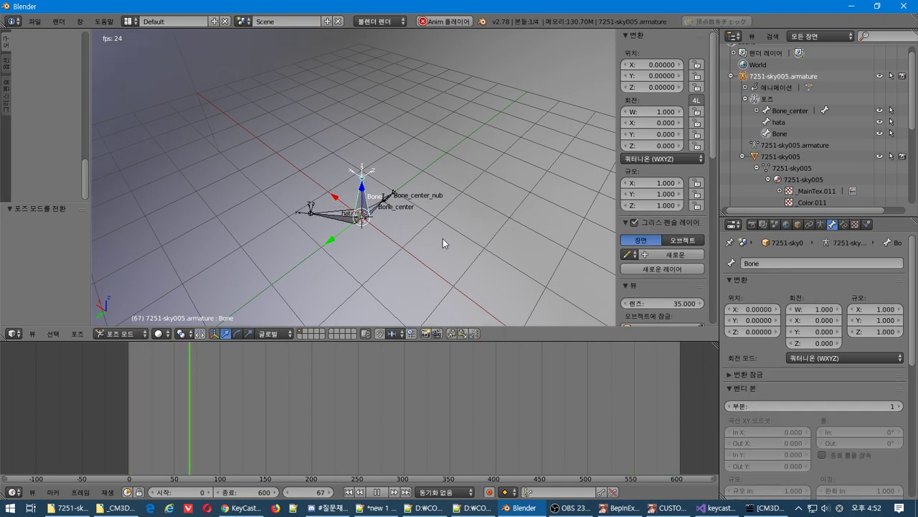
{"action": "key", "text": "ctrl+z"}
{"action": "left_click", "coordinate": [161, 334]}
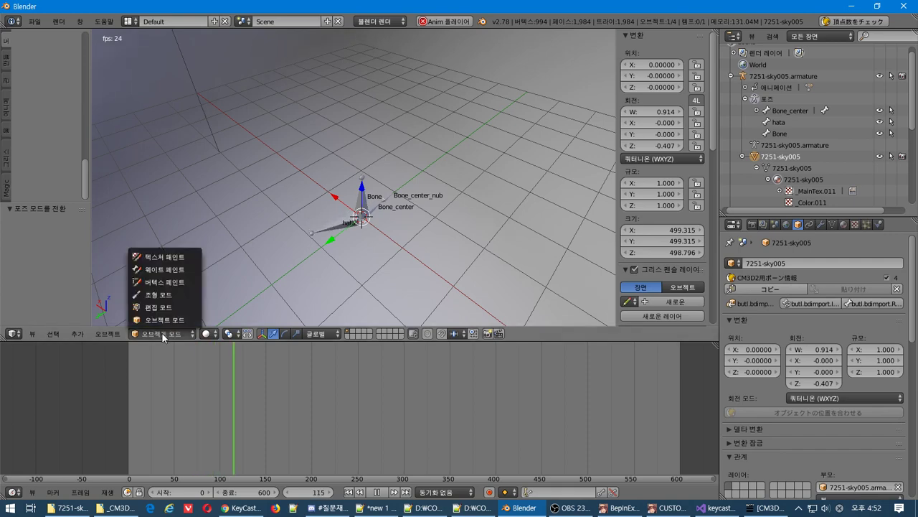
{"action": "left_click", "coordinate": [179, 270]}
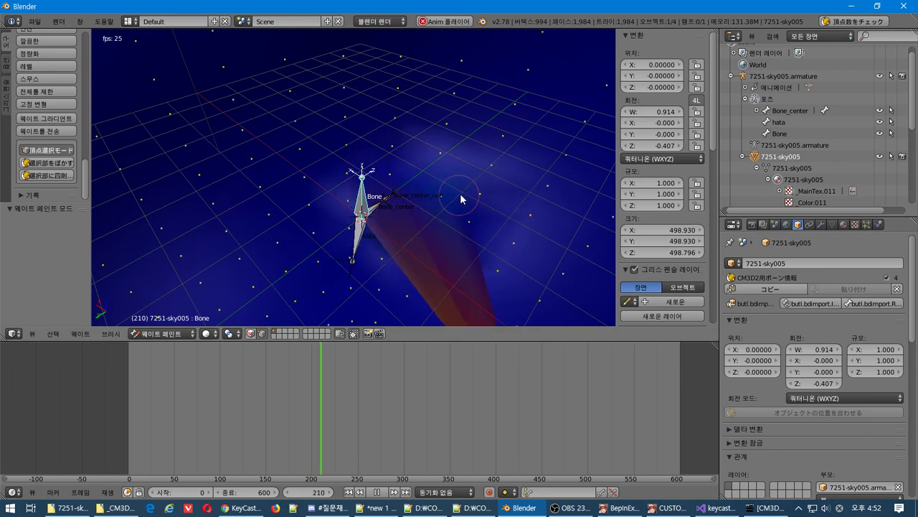
{"action": "left_click", "coordinate": [832, 225]}
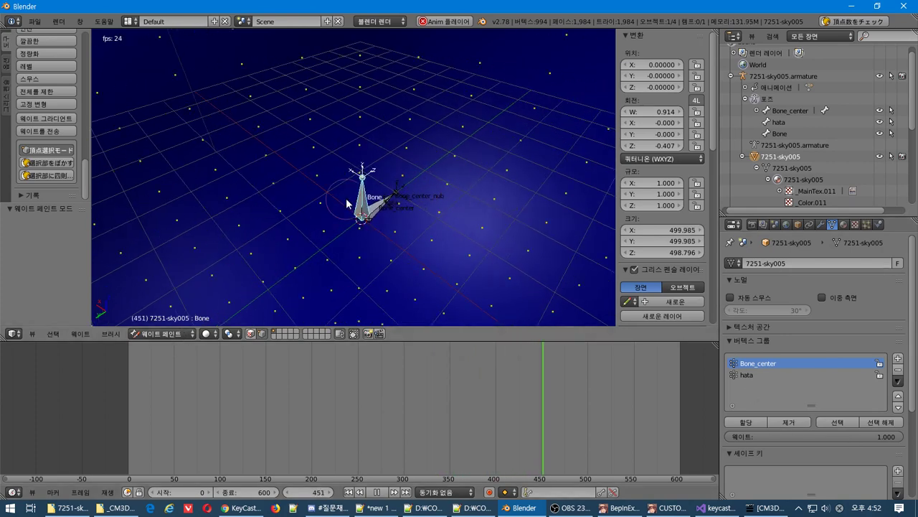
Try the vertex selection mode on the sphere with the Bone_center vertex group active
{"action": "key", "text": "v"}
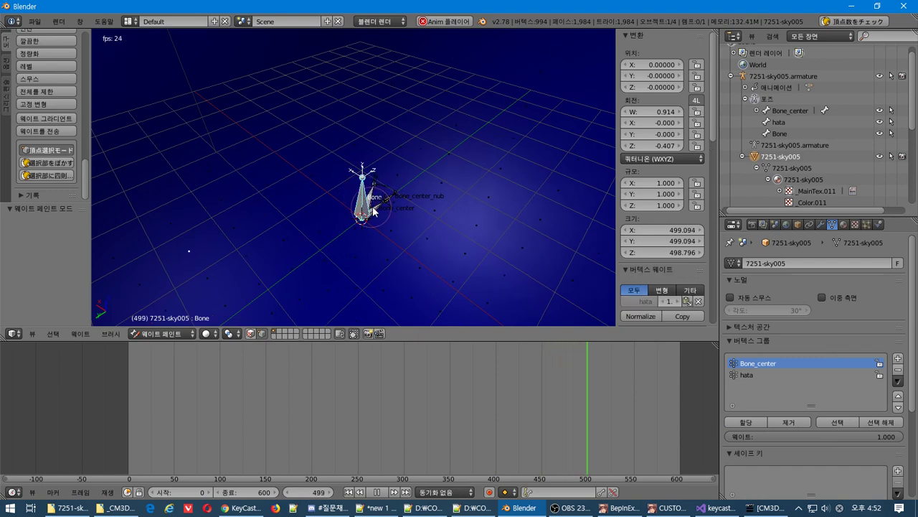
{"action": "key", "text": "a"}
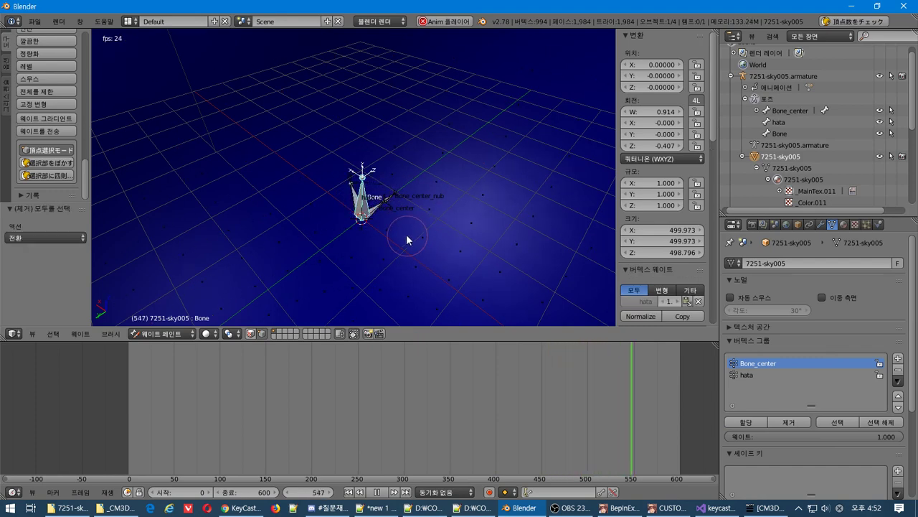
{"action": "key", "text": "v"}
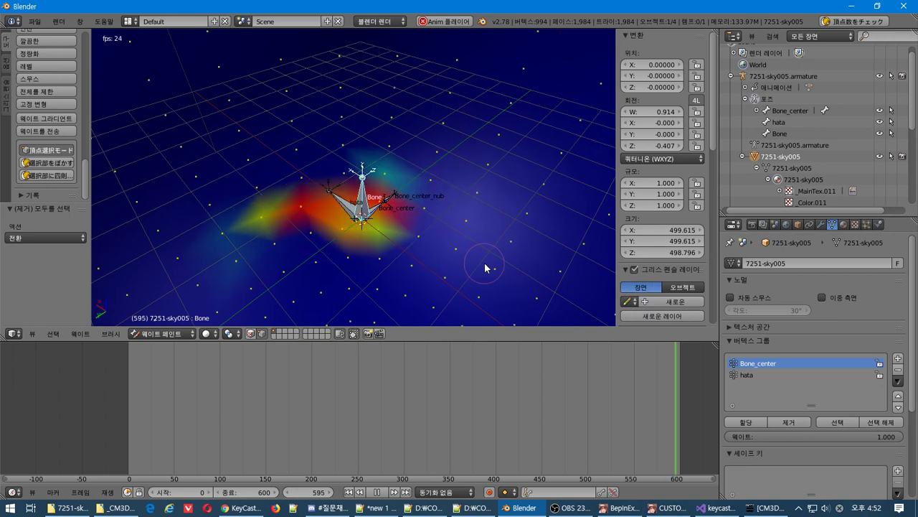
{"action": "key", "text": "ctrl+z"}
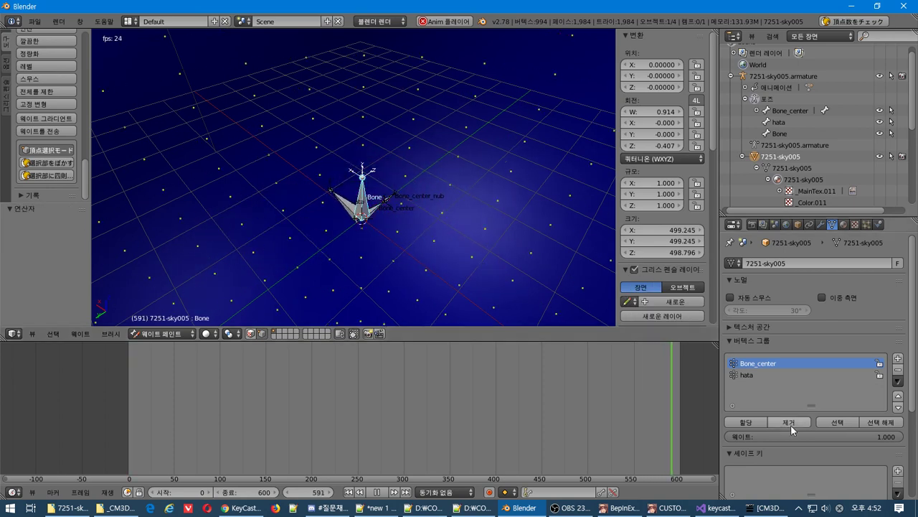
{"action": "right_click", "coordinate": [343, 219]}
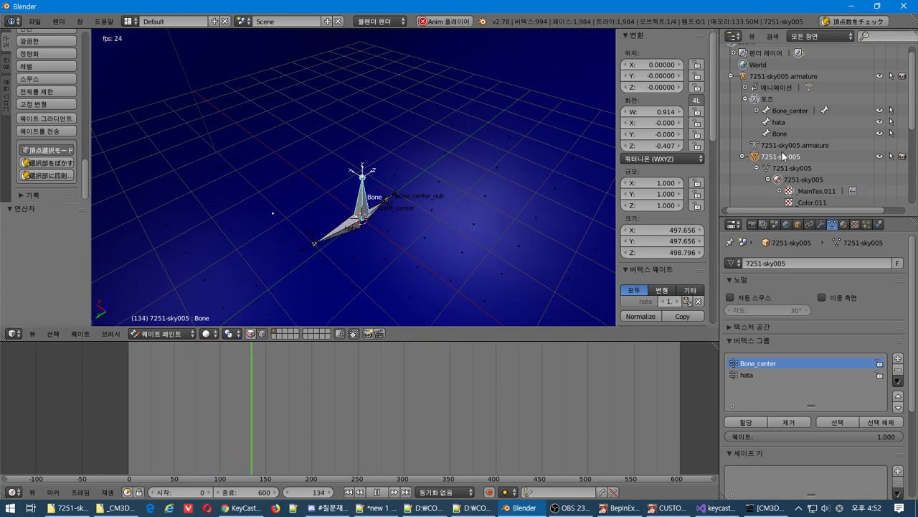
Turn off vertex selection and pick the new Bone in Weight Paint mode to give the mesh a Bone vertex group
{"action": "left_click", "coordinate": [261, 334]}
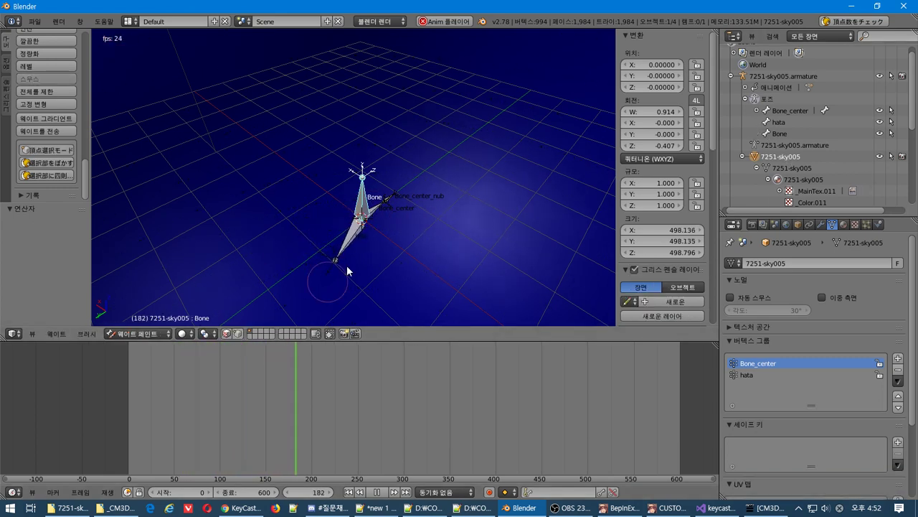
{"action": "left_click", "coordinate": [366, 201]}
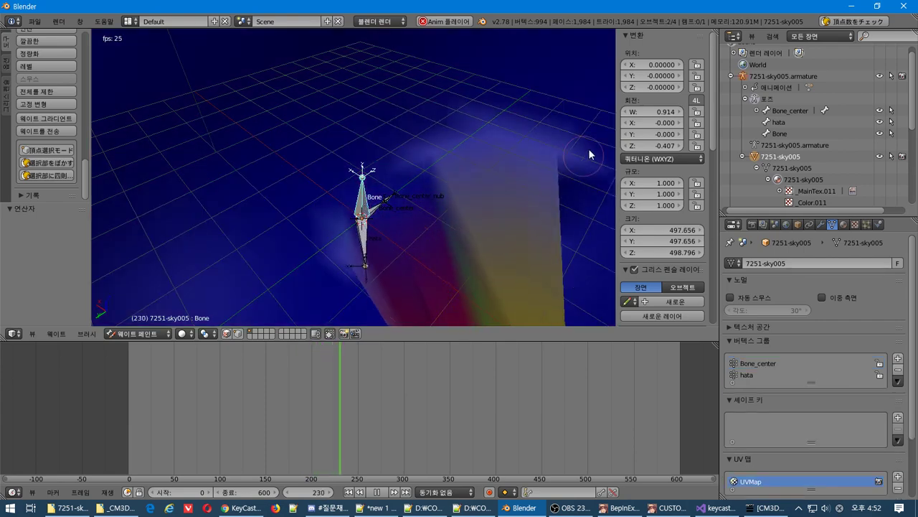
{"action": "left_click", "coordinate": [139, 334]}
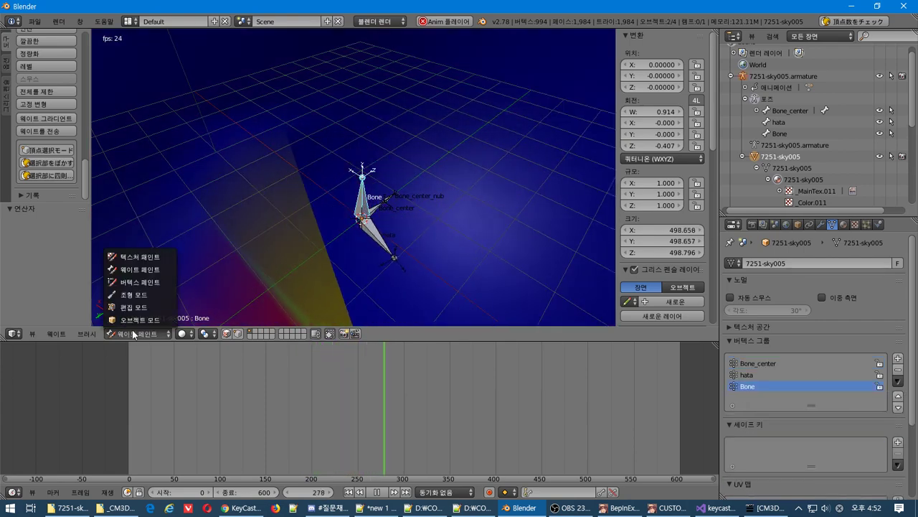
{"action": "left_click", "coordinate": [139, 269]}
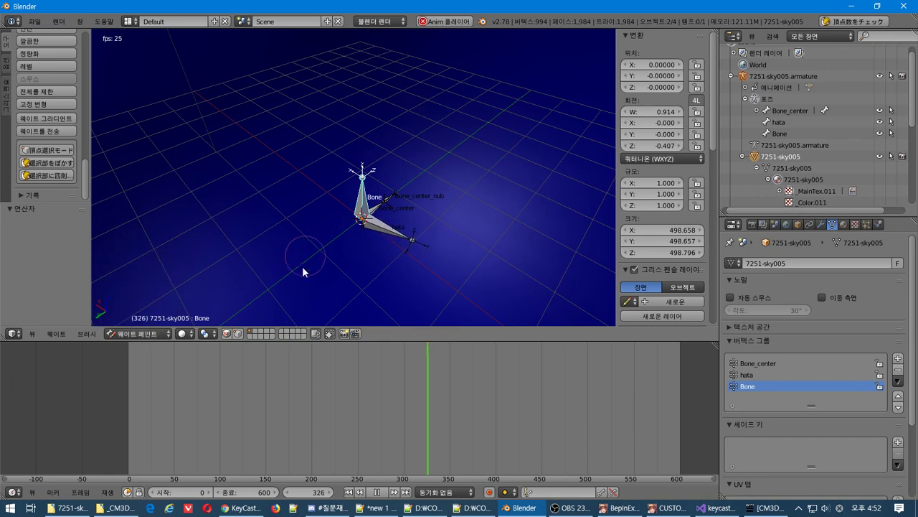
Assign all of the sphere's vertices to the Bone vertex group at weight 1.000 and remove them from the hata group
{"action": "left_click", "coordinate": [238, 334]}
{"action": "key", "text": "a"}
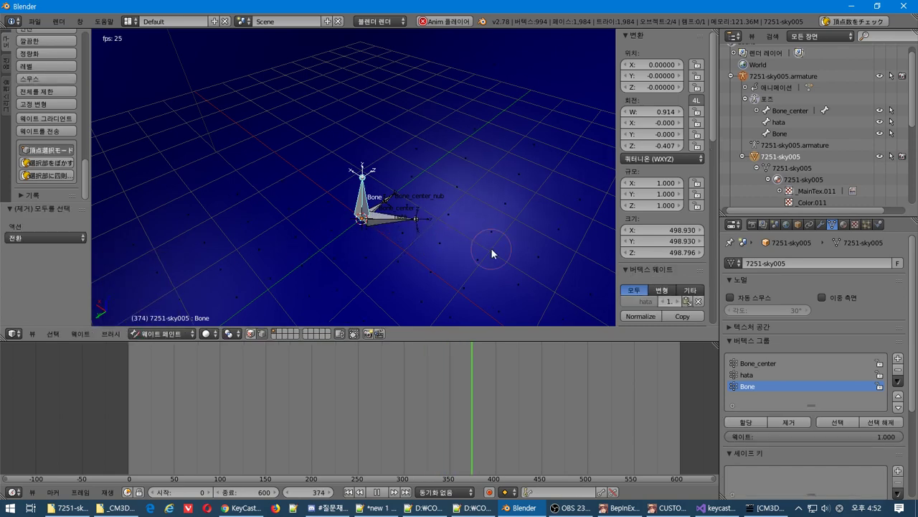
{"action": "left_click", "coordinate": [749, 422]}
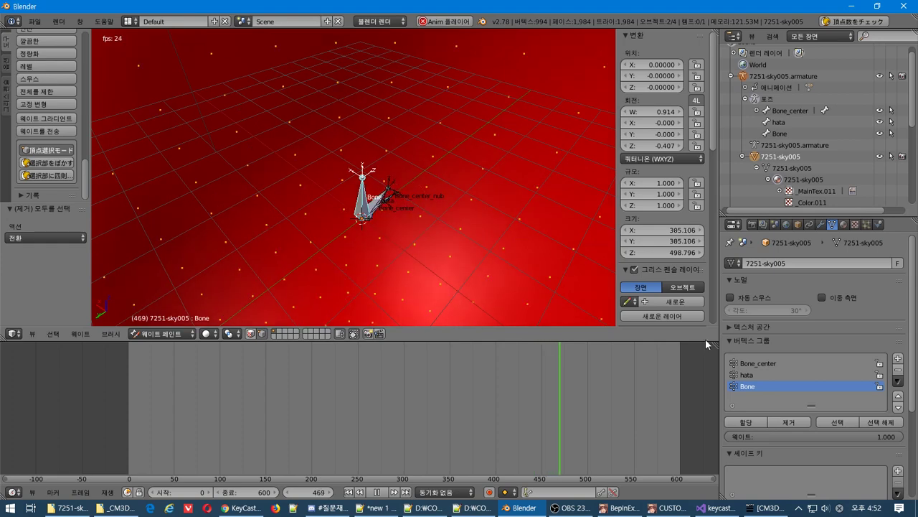
{"action": "left_click", "coordinate": [754, 373]}
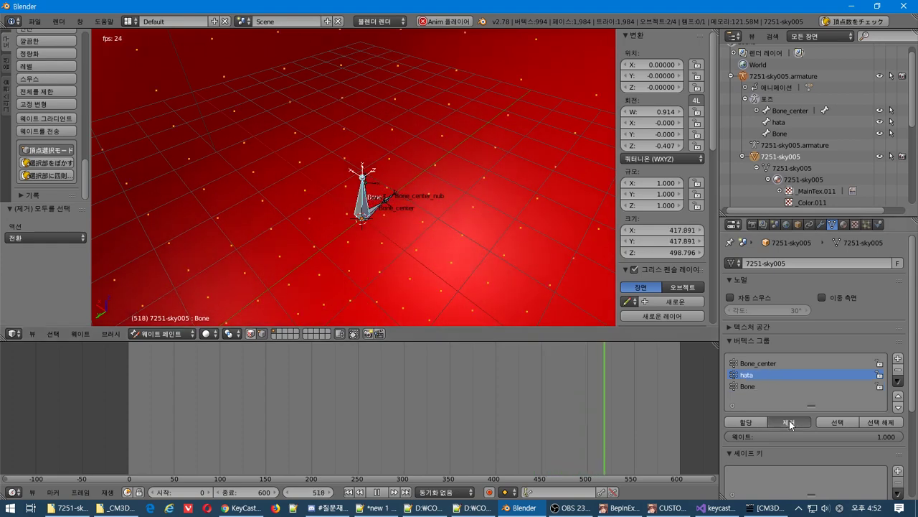
{"action": "left_click", "coordinate": [789, 422]}
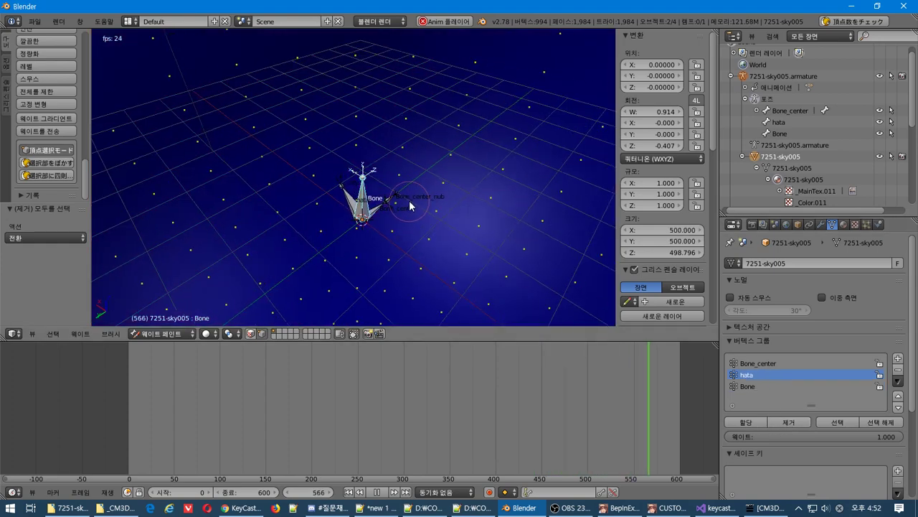
Try to export the weighted sphere as the CM3D2 model 7251-sky005.model, overwriting the existing file
{"action": "key", "text": "KP_4"}
{"action": "left_click", "coordinate": [33, 22]}
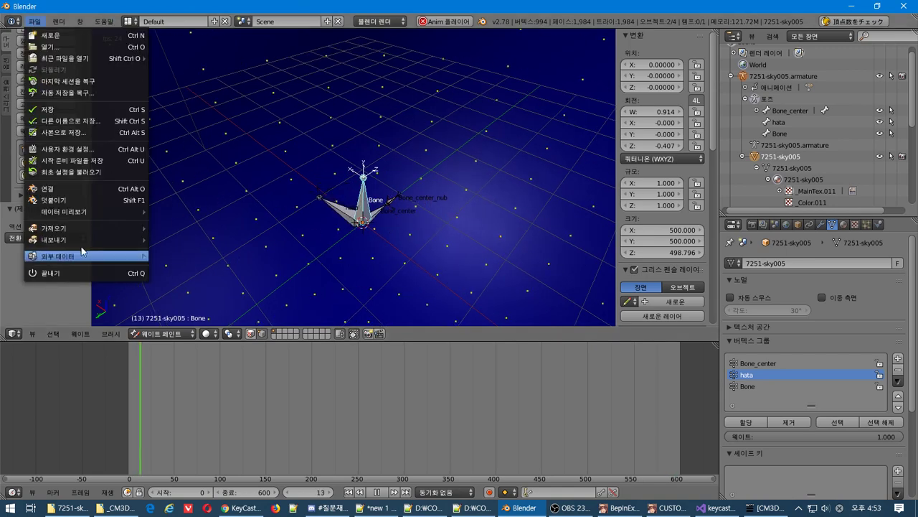
{"action": "mouse_move", "coordinate": [81, 244]}
{"action": "left_click", "coordinate": [199, 343]}
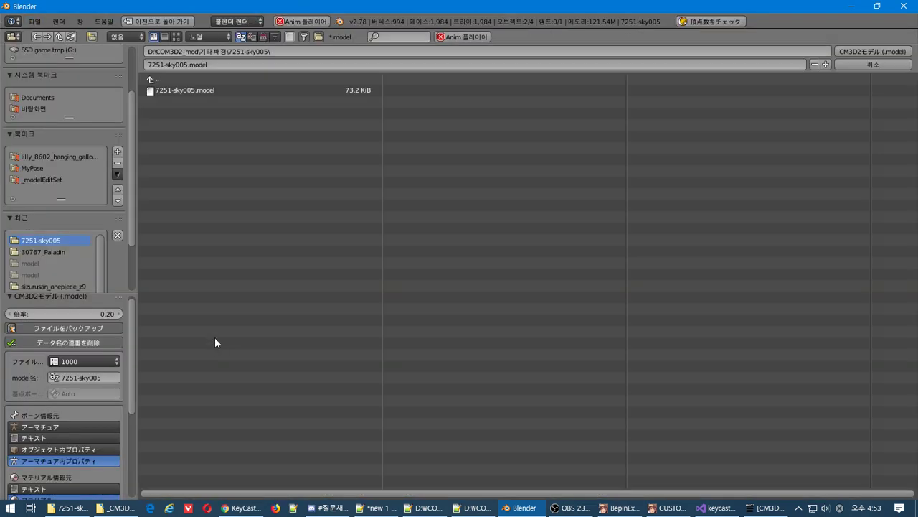
{"action": "left_click", "coordinate": [858, 52]}
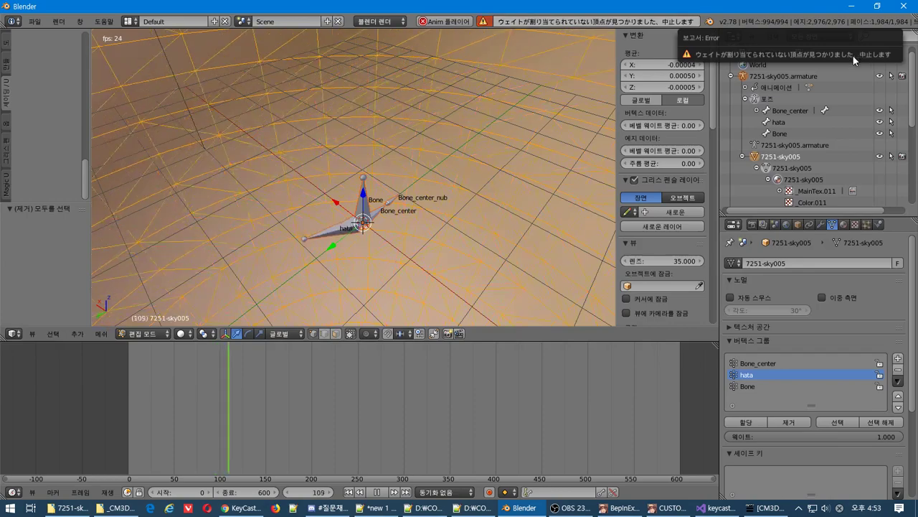
Import bone data for all bones of the armature in Pose Mode, using base bone hata, scale 5.0 and no IK bone exclusion
{"action": "key", "text": "Tab"}
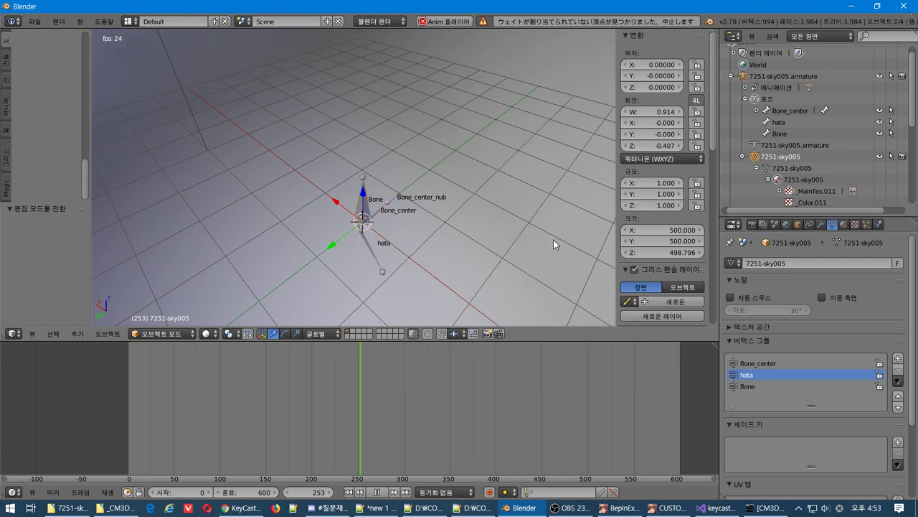
{"action": "right_click", "coordinate": [377, 230]}
{"action": "key", "text": "ctrl+Tab"}
{"action": "key", "text": "a"}
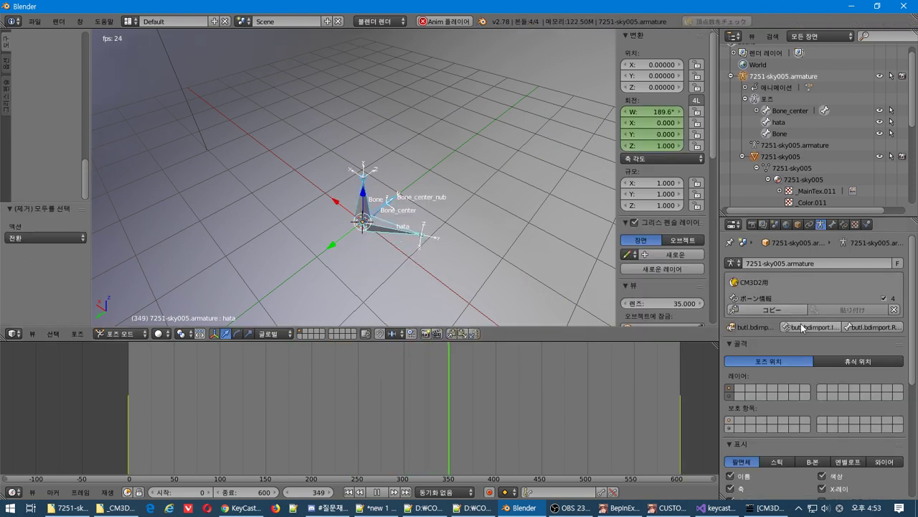
{"action": "left_click", "coordinate": [801, 325]}
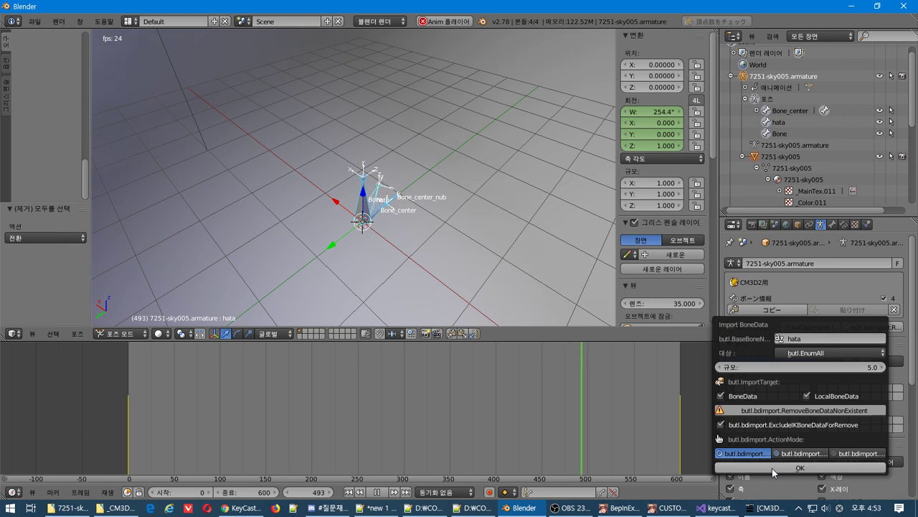
{"action": "left_click", "coordinate": [795, 424]}
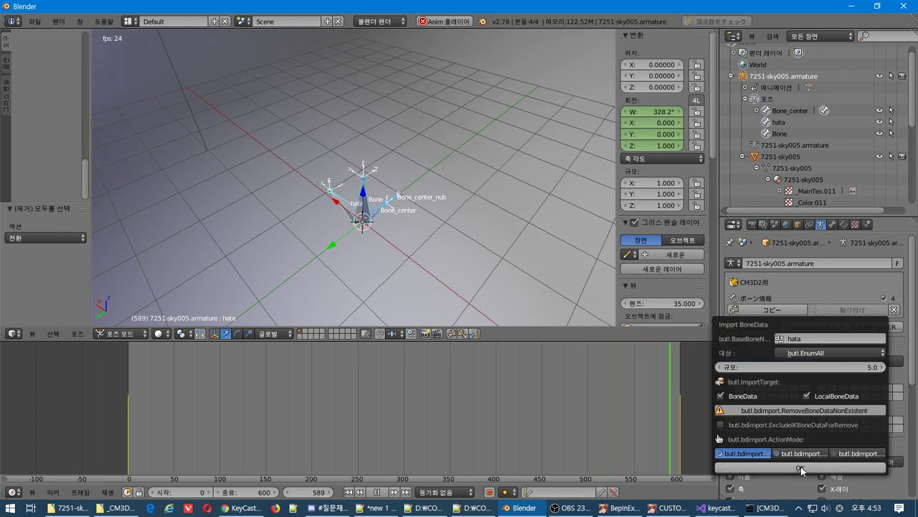
{"action": "left_click", "coordinate": [801, 466]}
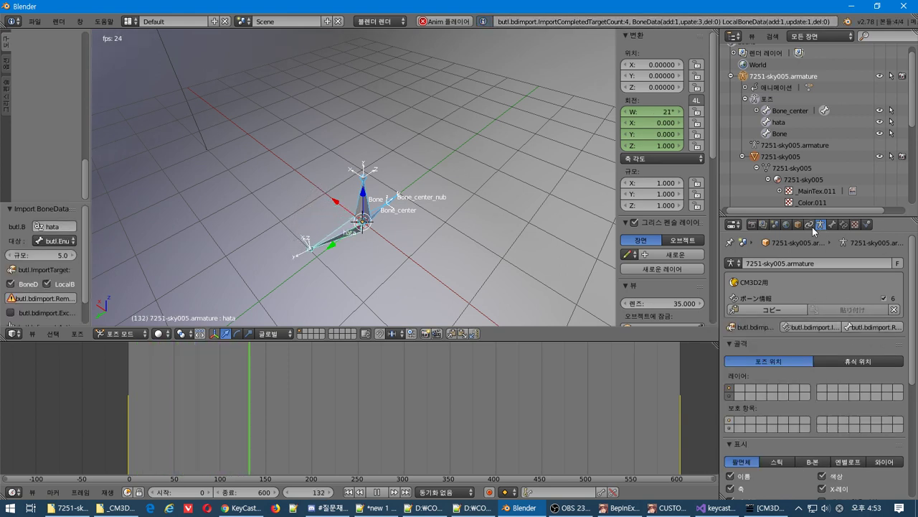
Copy the armature's CM3D2 bone information and paste it into the 7251-sky005 mesh's object properties
{"action": "left_click", "coordinate": [779, 309]}
{"action": "left_click", "coordinate": [756, 156]}
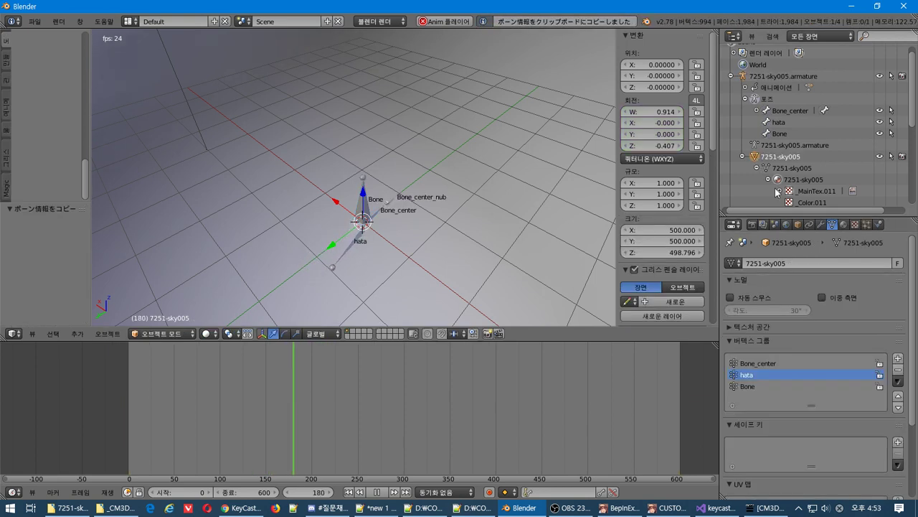
{"action": "left_click", "coordinate": [799, 224]}
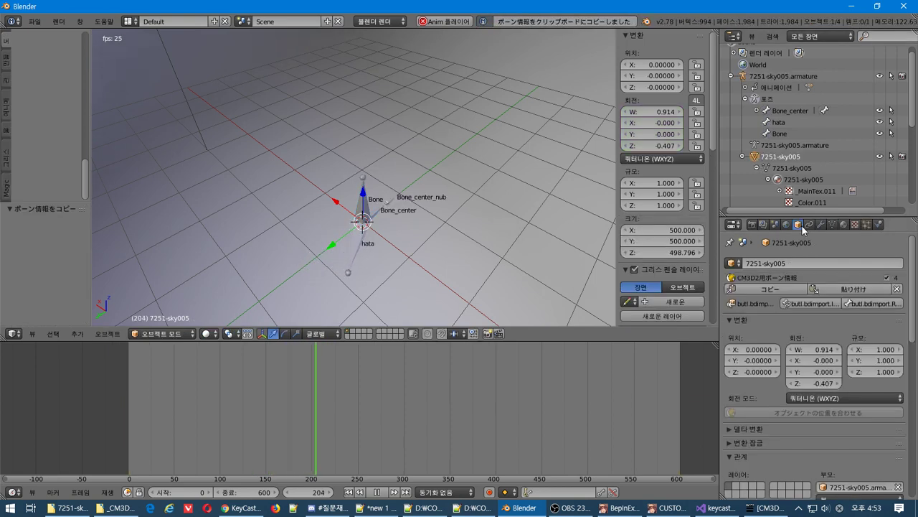
{"action": "left_click", "coordinate": [861, 291]}
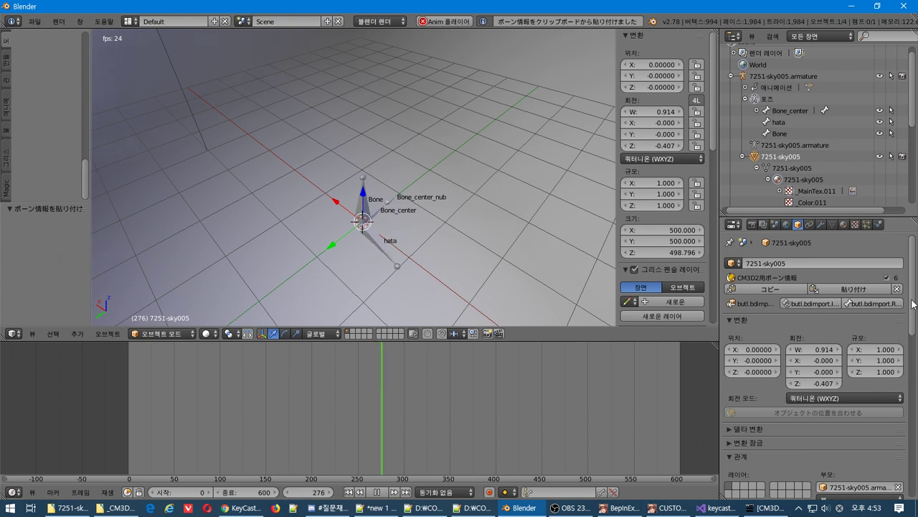
Export the 7251-sky005 mesh in CM3D2 model format over 7251-sky005.model
{"action": "left_click", "coordinate": [831, 225]}
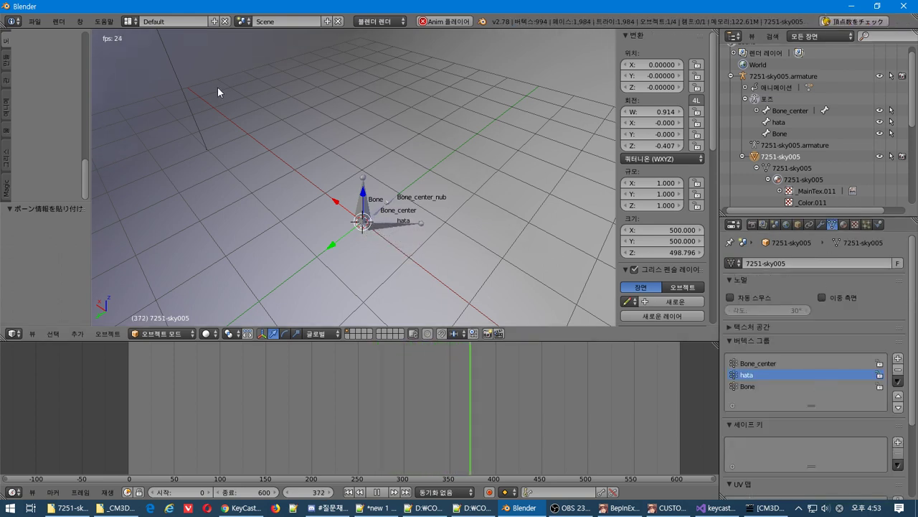
{"action": "left_click", "coordinate": [34, 21]}
{"action": "mouse_move", "coordinate": [92, 242]}
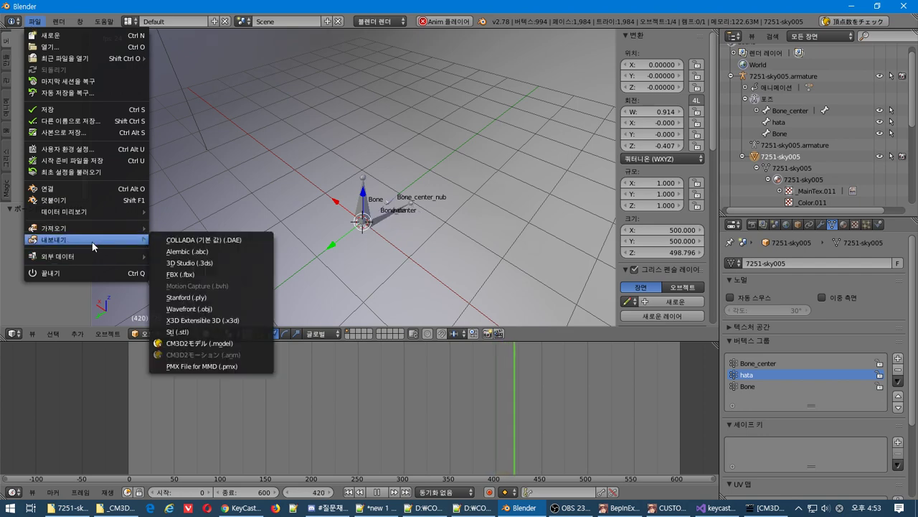
{"action": "left_click", "coordinate": [173, 343]}
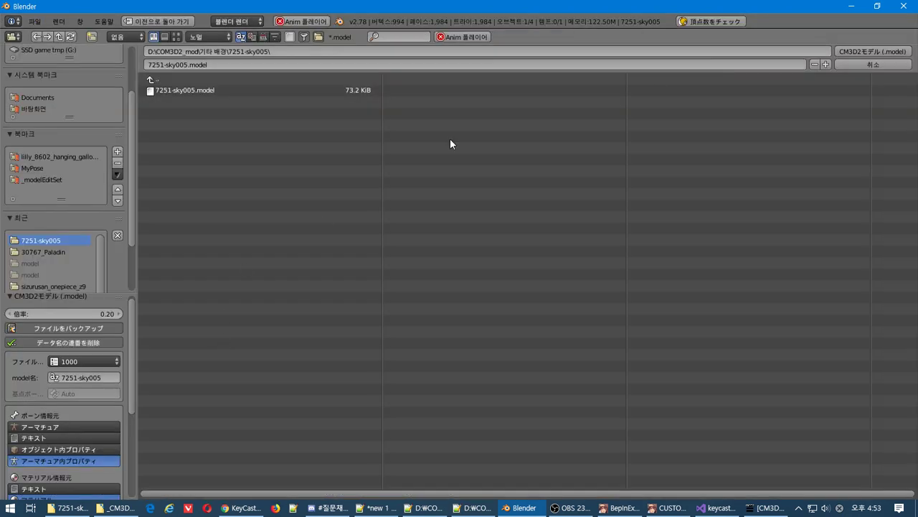
{"action": "left_click", "coordinate": [876, 51]}
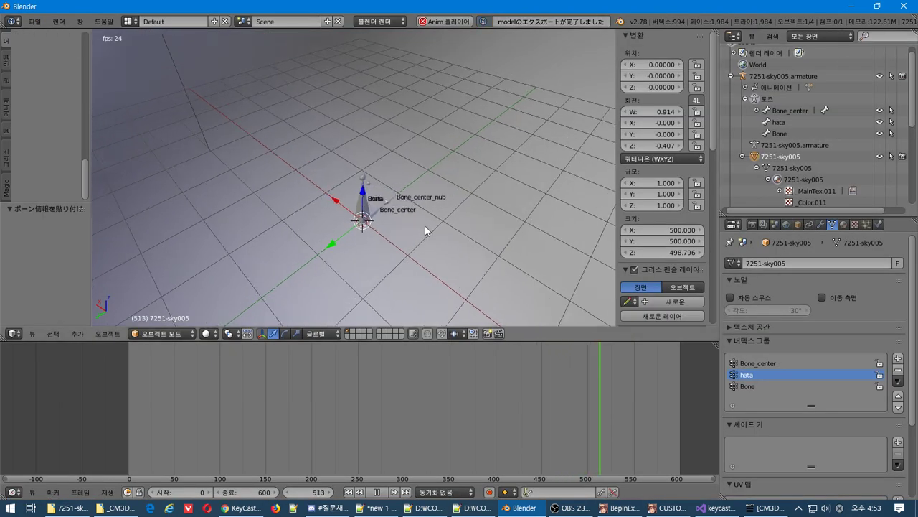
Put the armature into Pose Mode, stop the playback, go to frame 0 and select only Bone
{"action": "left_click", "coordinate": [761, 387]}
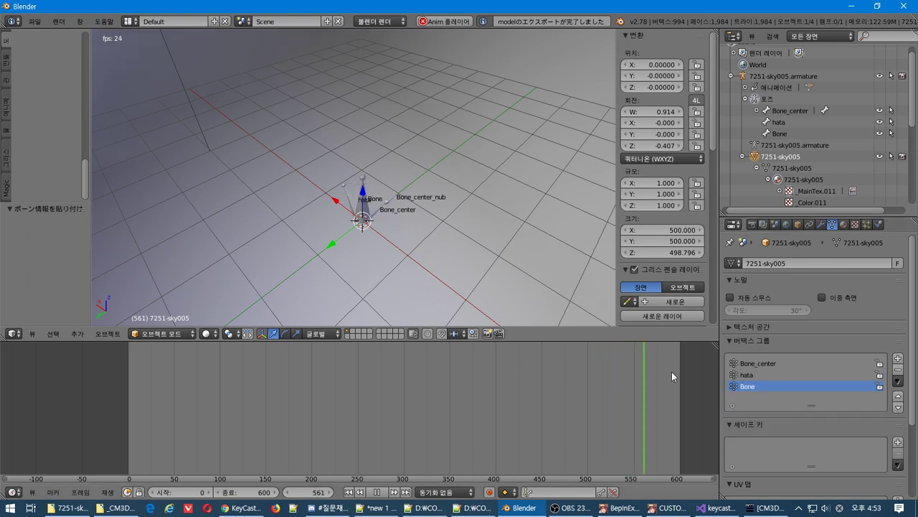
{"action": "right_click", "coordinate": [361, 210]}
{"action": "key", "text": "ctrl+Tab"}
{"action": "key", "text": "a"}
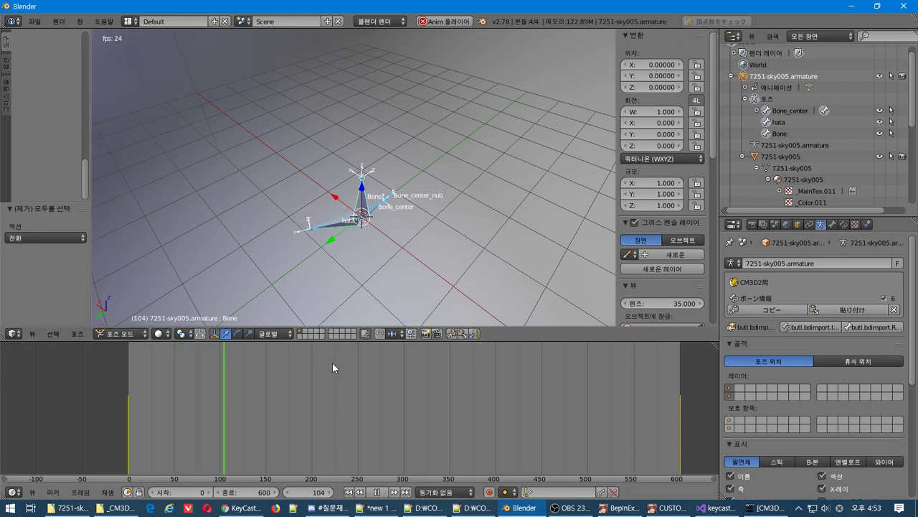
{"action": "left_click", "coordinate": [369, 488]}
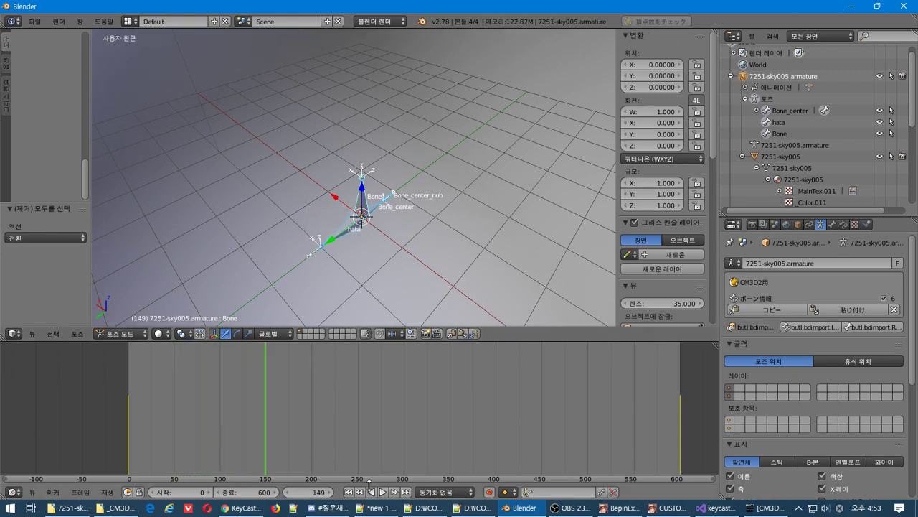
{"action": "left_click", "coordinate": [348, 492]}
{"action": "right_click", "coordinate": [363, 201]}
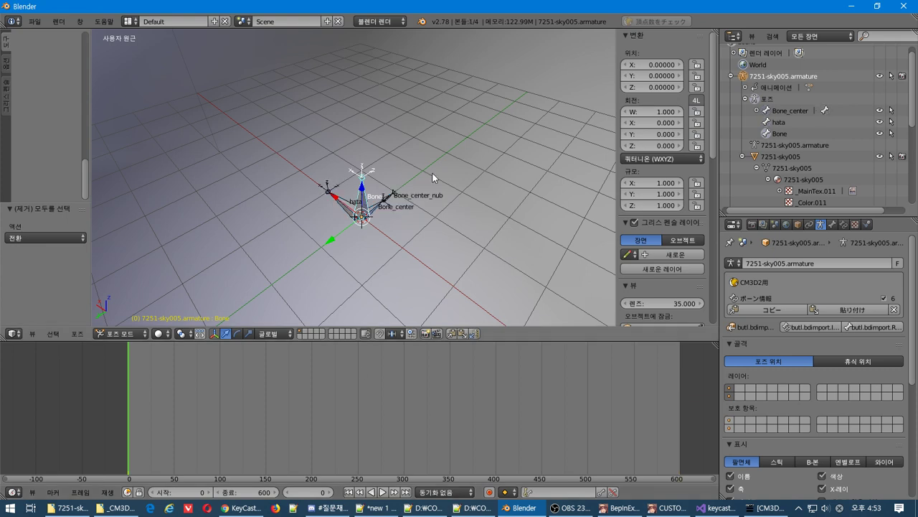
Keyframe Bone's quaternion rotation at frame 0 and change its rotation mode to Axis Angle
{"action": "right_click", "coordinate": [645, 123]}
{"action": "left_click", "coordinate": [645, 120]}
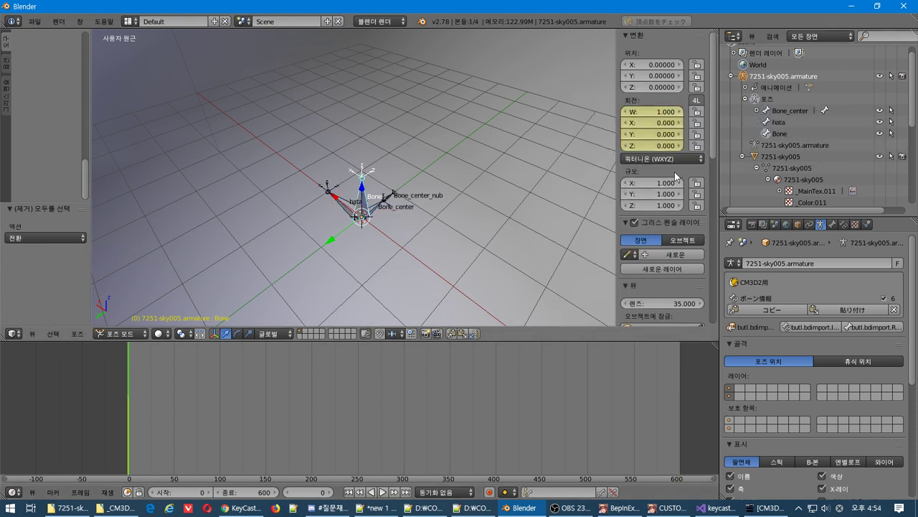
{"action": "left_click", "coordinate": [663, 159]}
{"action": "left_click", "coordinate": [655, 56]}
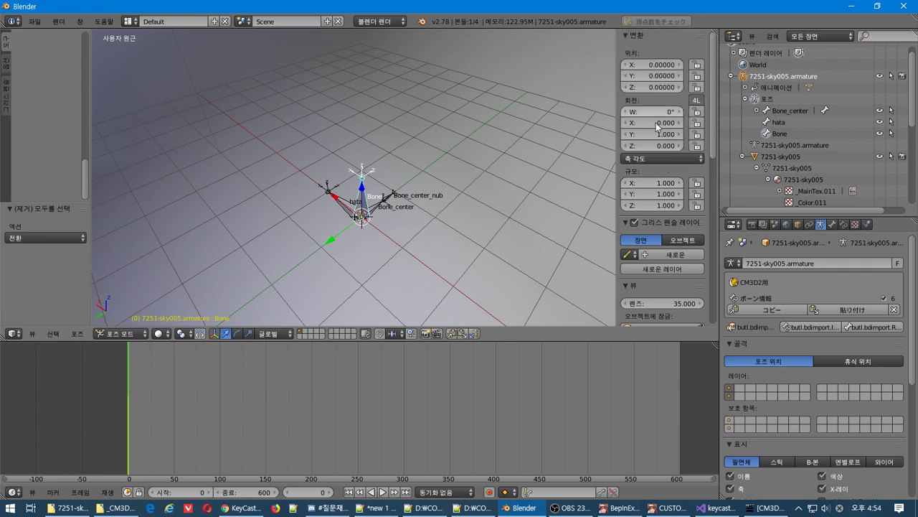
Keyframe Bone's axis-angle rotation at frame 0 with W at 0° and Y at 1.000
{"action": "right_click", "coordinate": [655, 146]}
{"action": "left_click", "coordinate": [648, 145]}
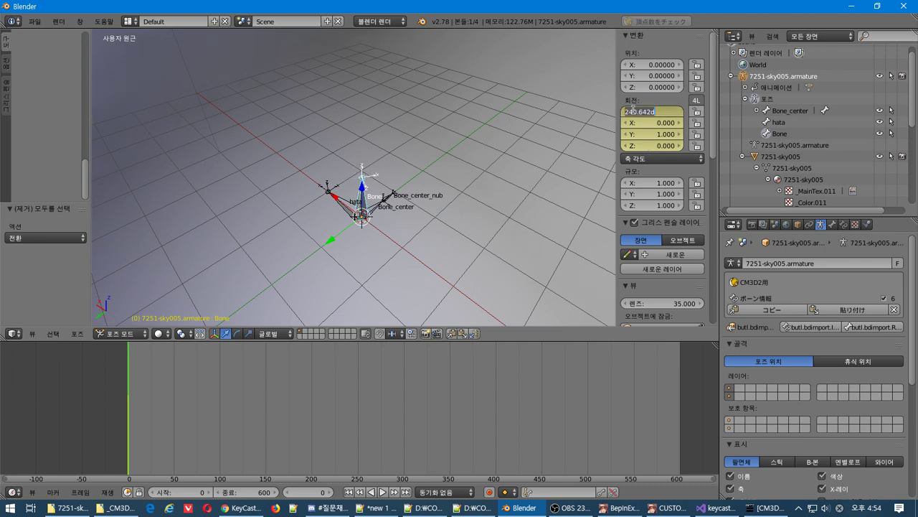
{"action": "key", "text": "Return"}
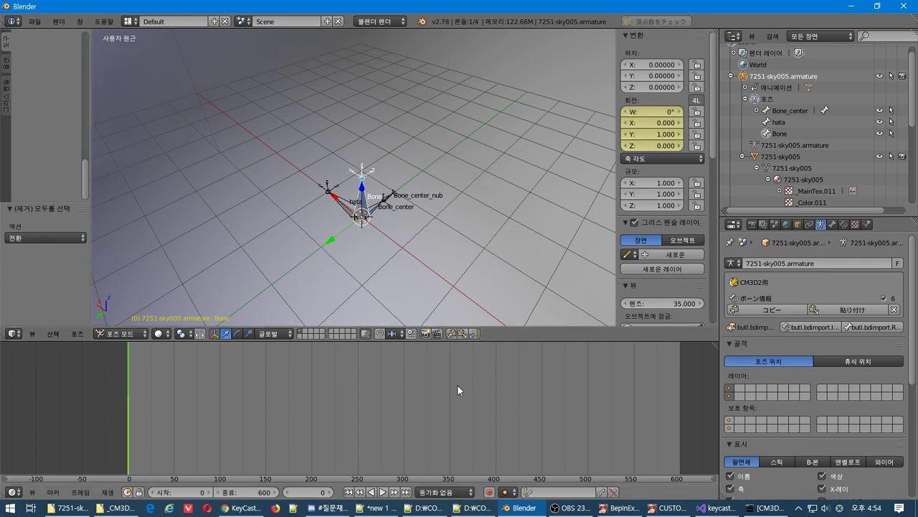
Keyframe Bone's rotation at the end frame 600 with W at 360°
{"action": "left_click", "coordinate": [407, 492]}
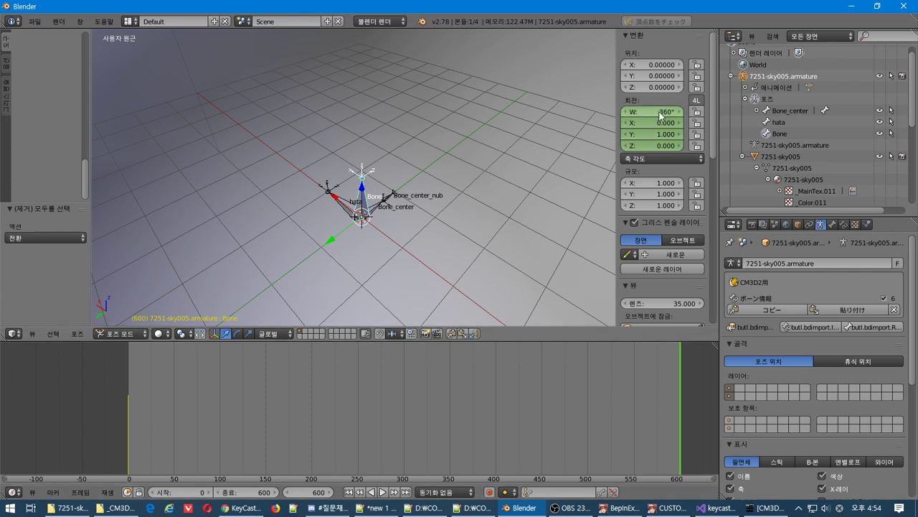
{"action": "right_click", "coordinate": [659, 114]}
{"action": "left_click", "coordinate": [655, 113]}
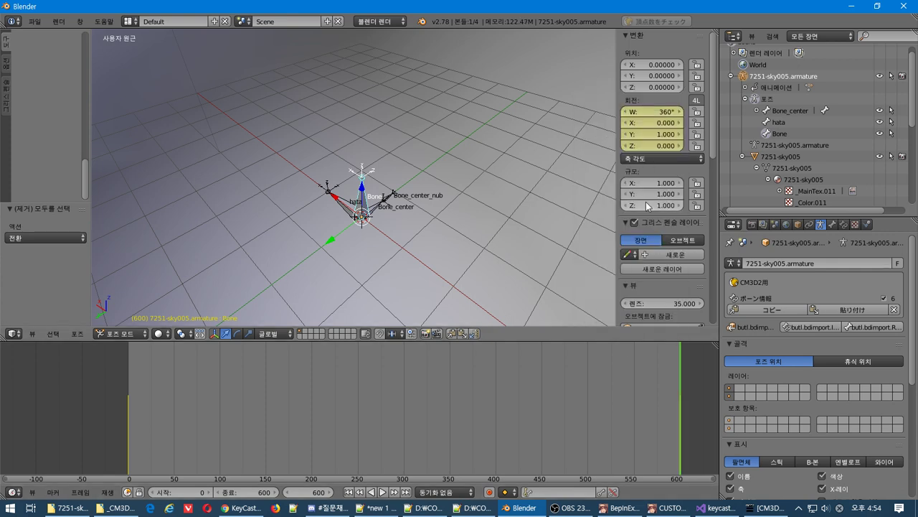
Play the animation and scrub through the frames to check Bone's rotation, ending at frame 0
{"action": "left_click", "coordinate": [383, 492]}
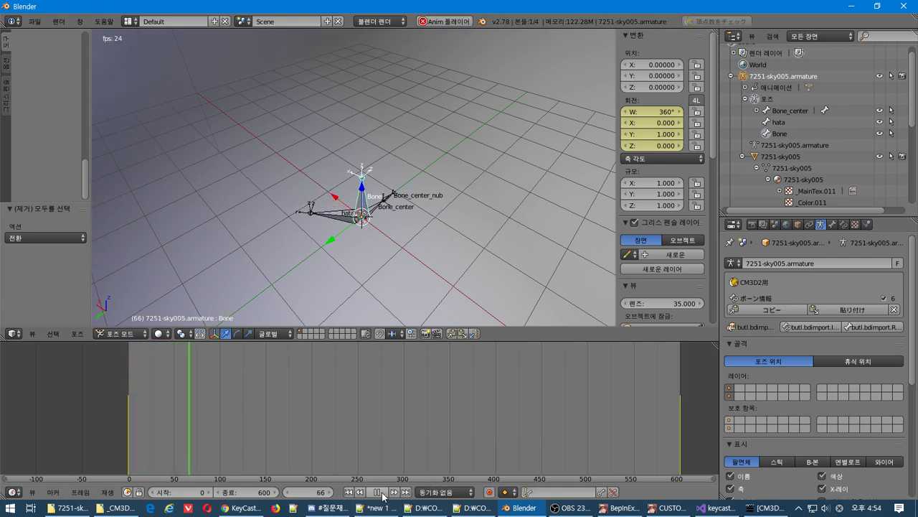
{"action": "left_click", "coordinate": [377, 492]}
{"action": "left_click", "coordinate": [238, 402]}
{"action": "left_click_drag", "start_coordinate": [234, 399], "coordinate": [570, 377]}
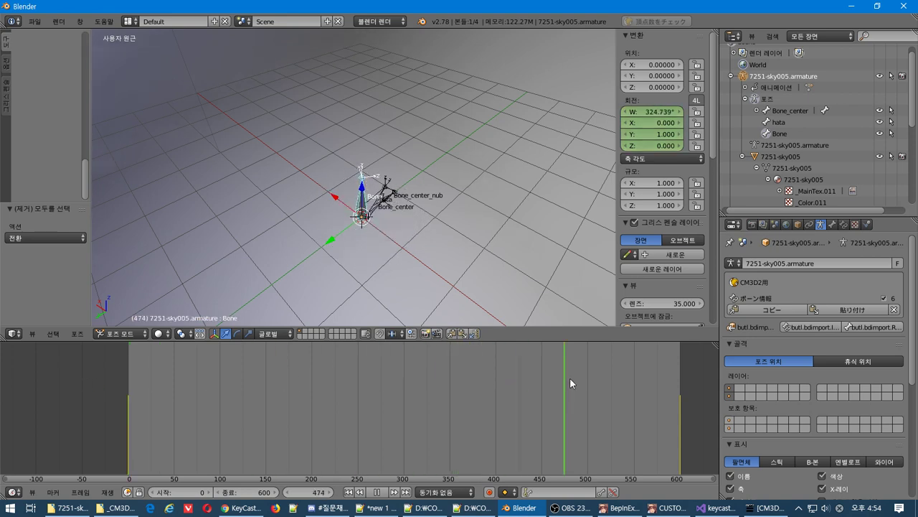
{"action": "left_click_drag", "start_coordinate": [605, 403], "coordinate": [110, 420]}
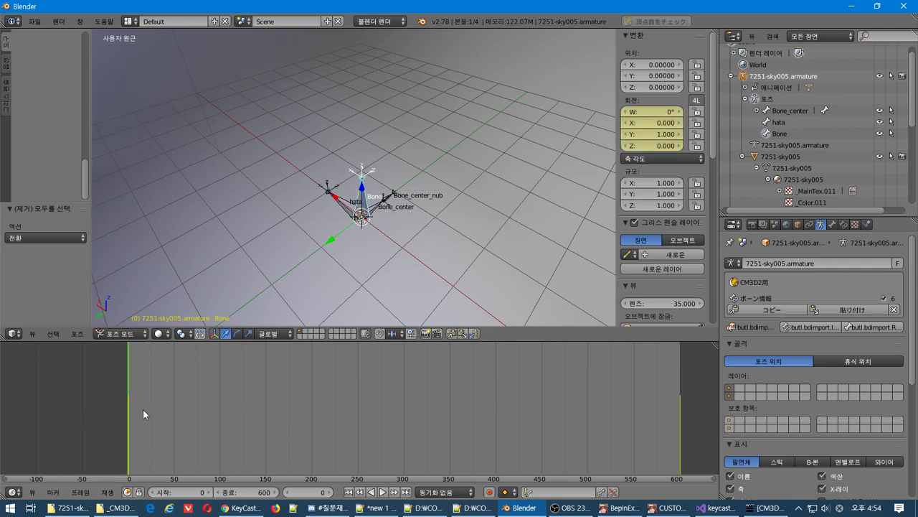
Show the Graph Editor in place of the Timeline and set Bone's rotation keyframes to Linear interpolation
{"action": "left_click", "coordinate": [14, 491]}
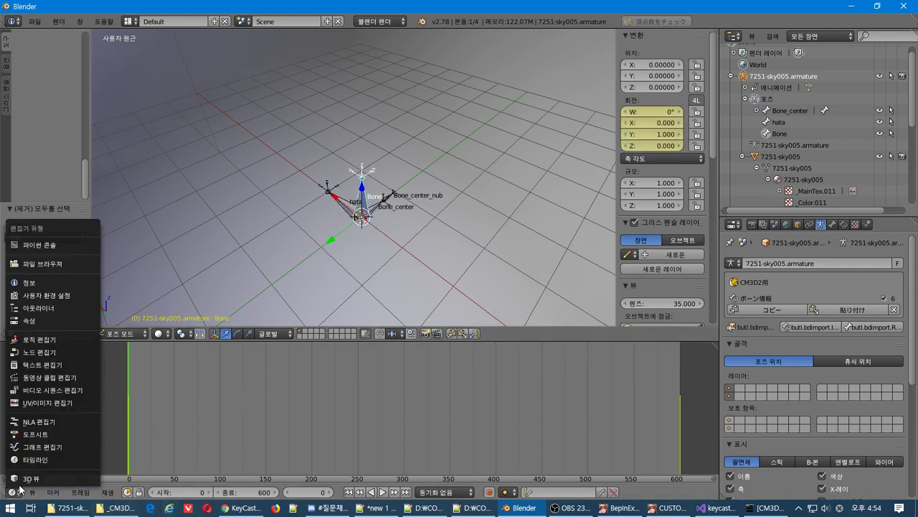
{"action": "left_click", "coordinate": [34, 448]}
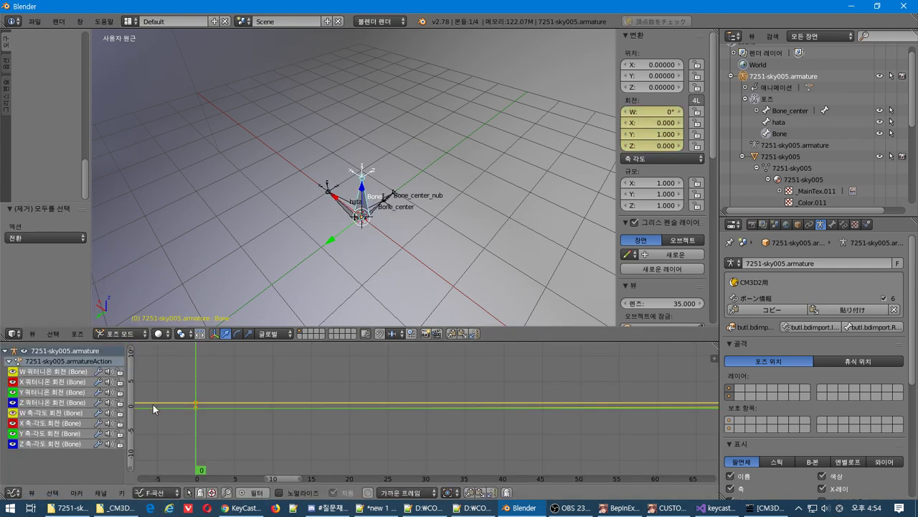
{"action": "left_click", "coordinate": [121, 493]}
{"action": "mouse_move", "coordinate": [216, 344]}
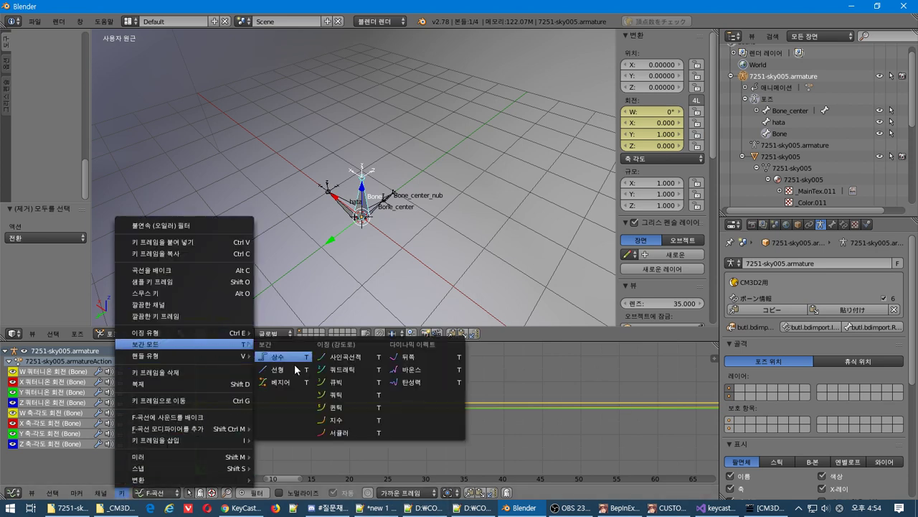
{"action": "left_click", "coordinate": [289, 366]}
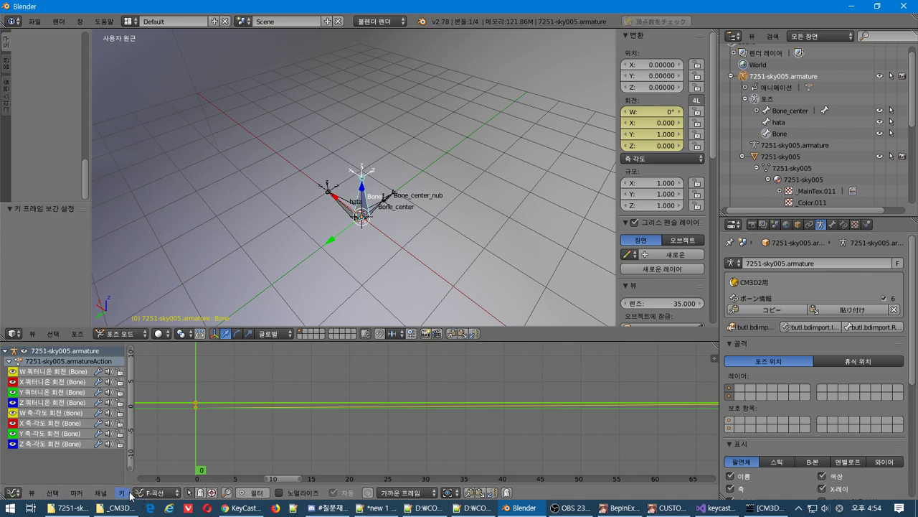
Bring back the Timeline and briefly play the animation to check the rotation of Bone
{"action": "left_click", "coordinate": [13, 493]}
{"action": "left_click", "coordinate": [41, 461]}
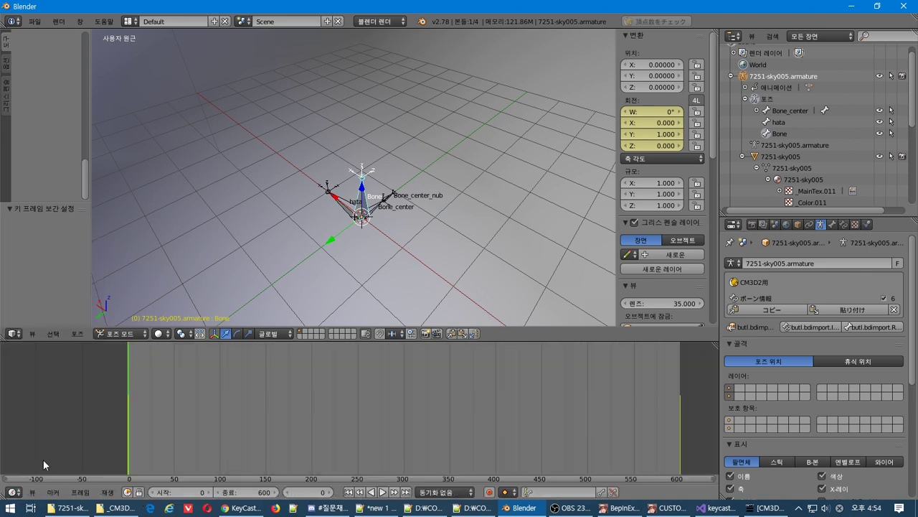
{"action": "left_click", "coordinate": [381, 491]}
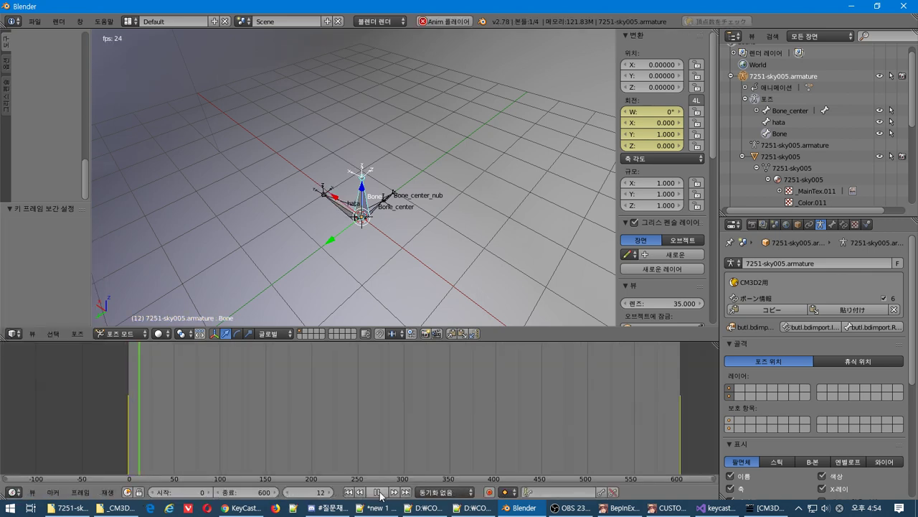
{"action": "left_click", "coordinate": [379, 492]}
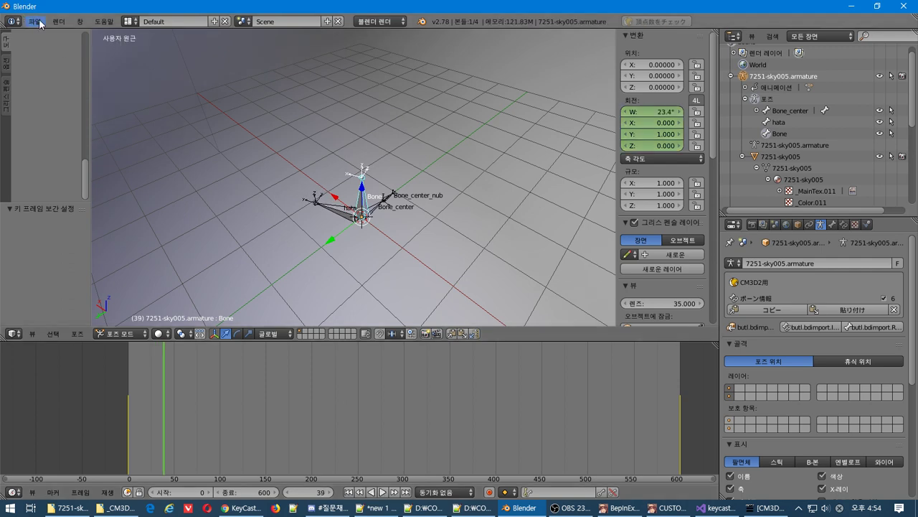
Select all bones of the armature, export the CM3D2 motion over 7251-sky005.anm, and check the file in the 7251-sky005 folder
{"action": "key", "text": "a"}
{"action": "key", "text": "a"}
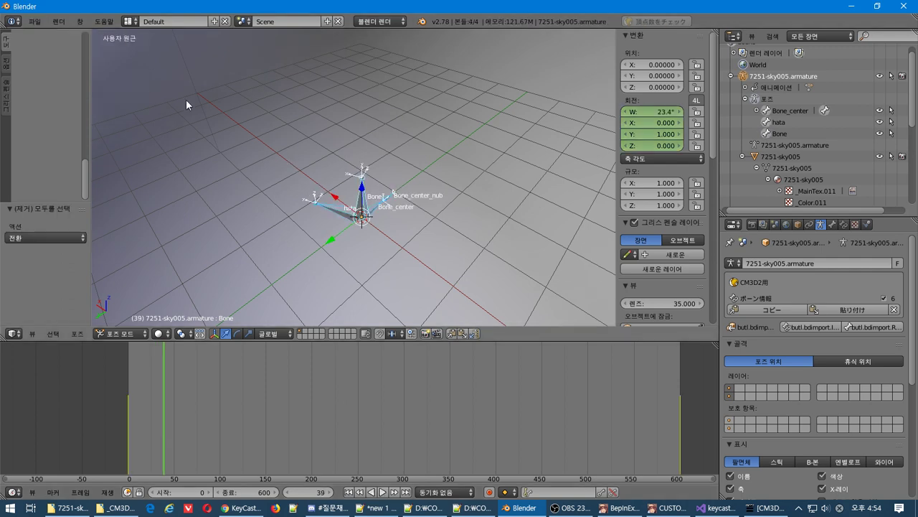
{"action": "left_click", "coordinate": [35, 21]}
{"action": "mouse_move", "coordinate": [72, 239]}
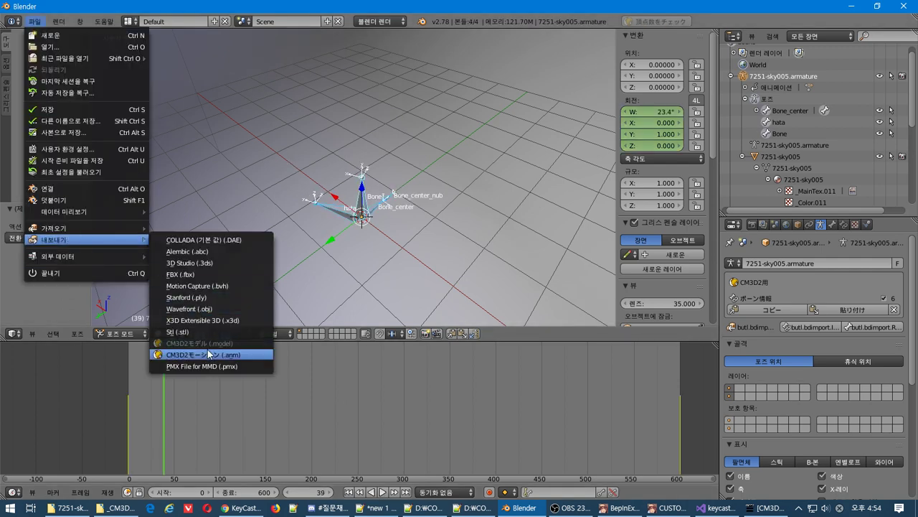
{"action": "left_click", "coordinate": [179, 350]}
{"action": "left_click", "coordinate": [215, 93]}
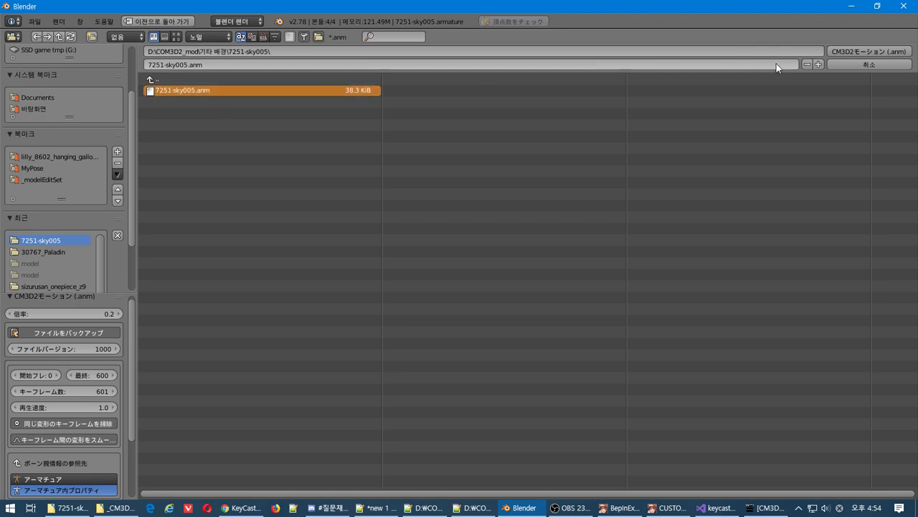
{"action": "left_click", "coordinate": [846, 51]}
{"action": "left_click", "coordinate": [81, 512]}
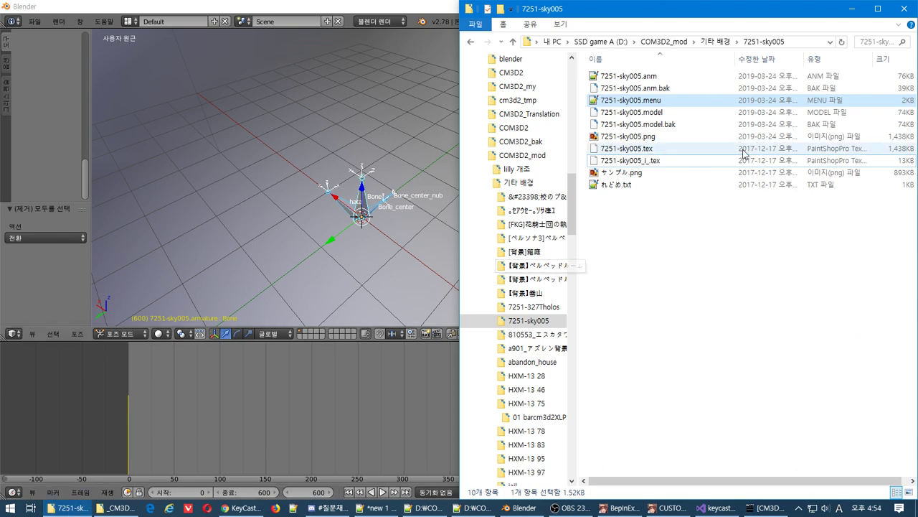
{"action": "double_click", "coordinate": [271, 10]}
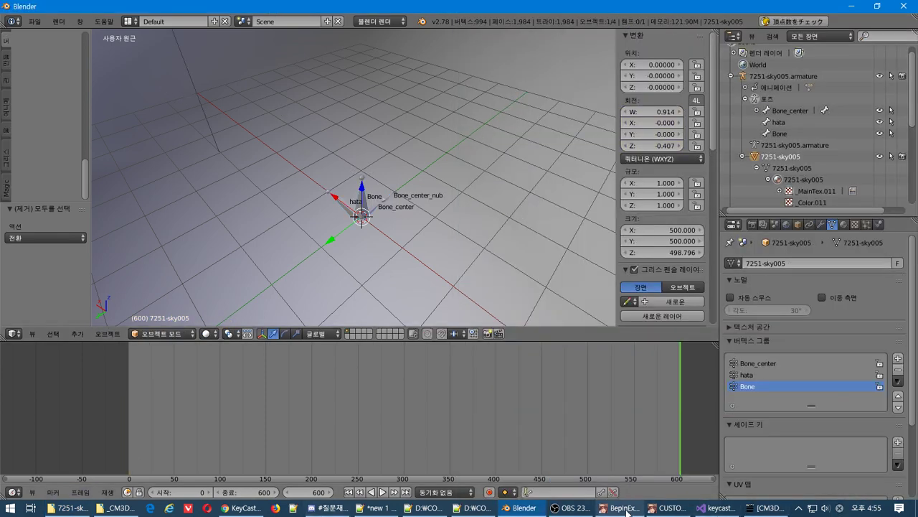
Switch to Custom Order Maid 3D 2 and reload the sky accessory by equipping the stone ruins item and re-equipping the sky
{"action": "mouse_move", "coordinate": [649, 507]}
{"action": "left_click", "coordinate": [654, 489]}
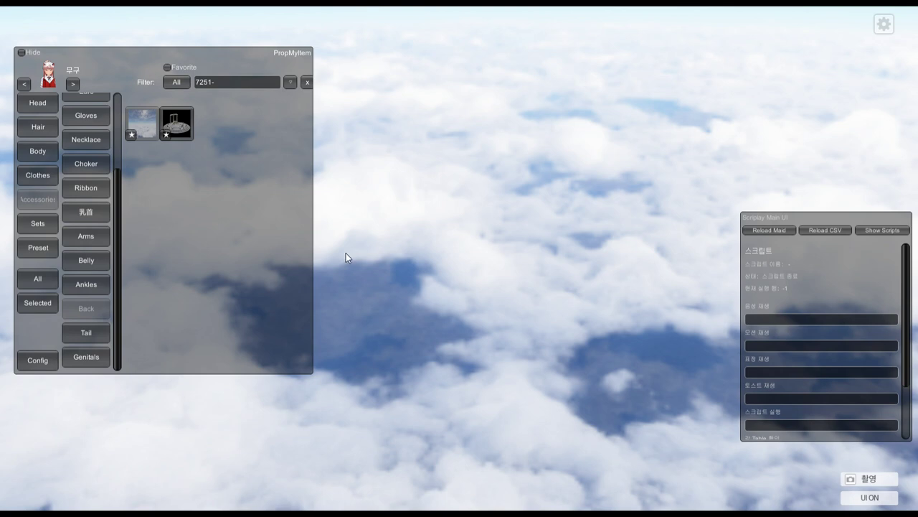
{"action": "left_click", "coordinate": [140, 124]}
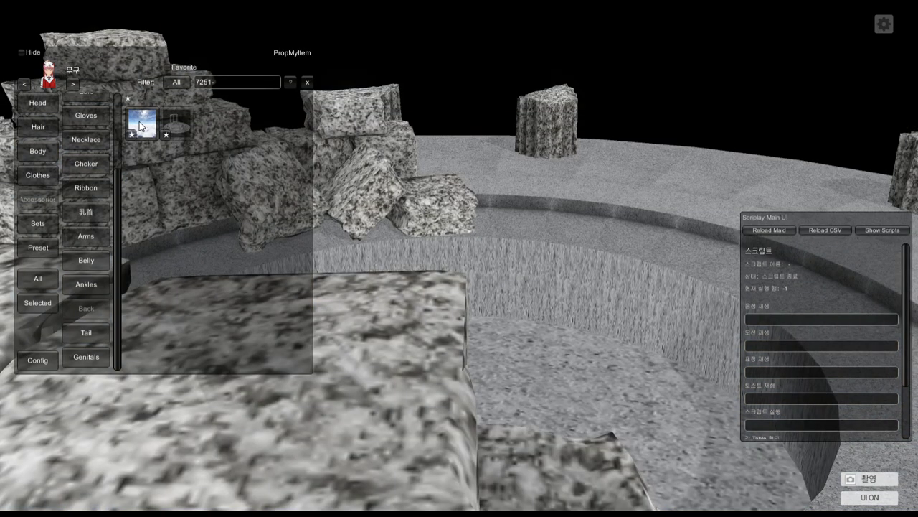
{"action": "left_click", "coordinate": [176, 123]}
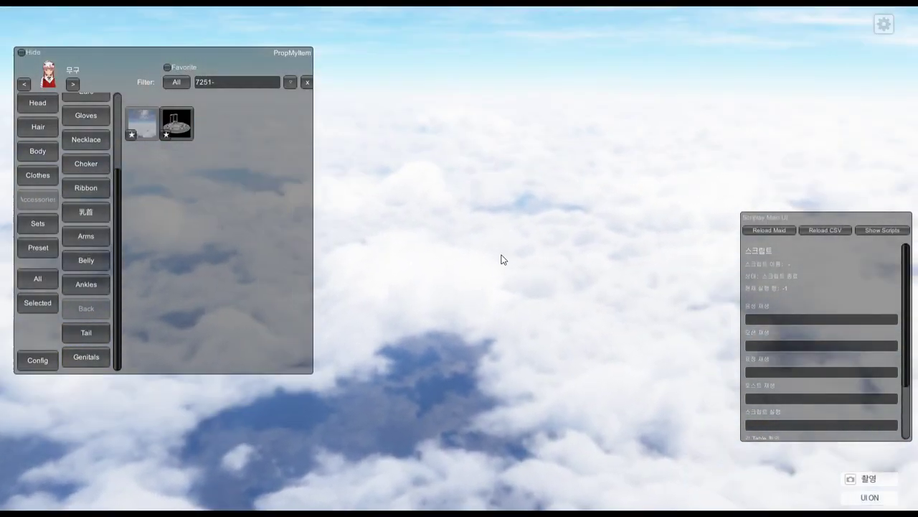
Switch to Notepad++ and add the note line "베이스본은 적용이 안되는건가 아직 개념이 안잡힌건가;;" at the end of new 1
{"action": "key", "text": "alt+Tab"}
{"action": "left_click", "coordinate": [515, 225]}
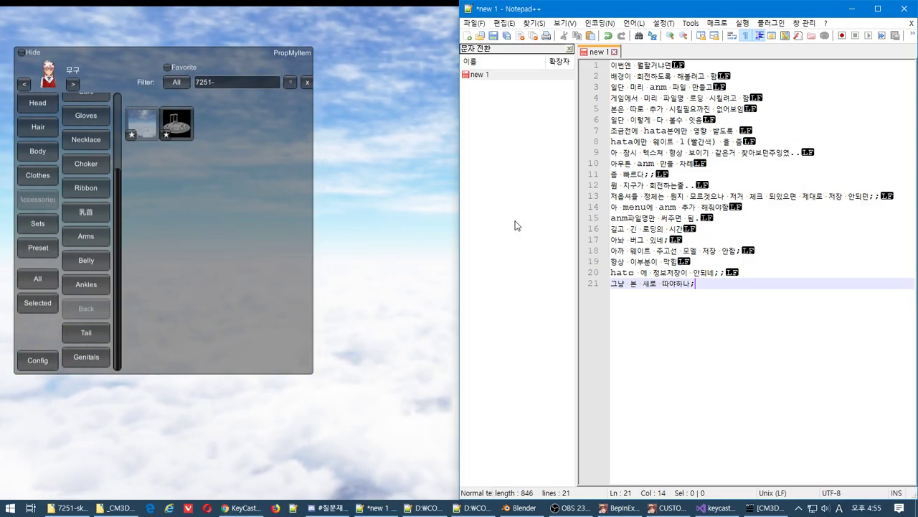
{"action": "key", "text": "Return"}
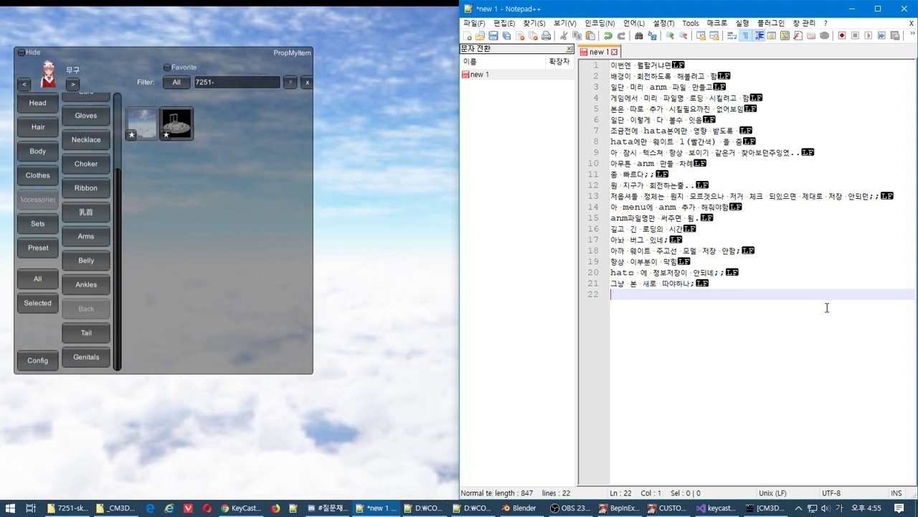
{"action": "type", "text": "베이스"}
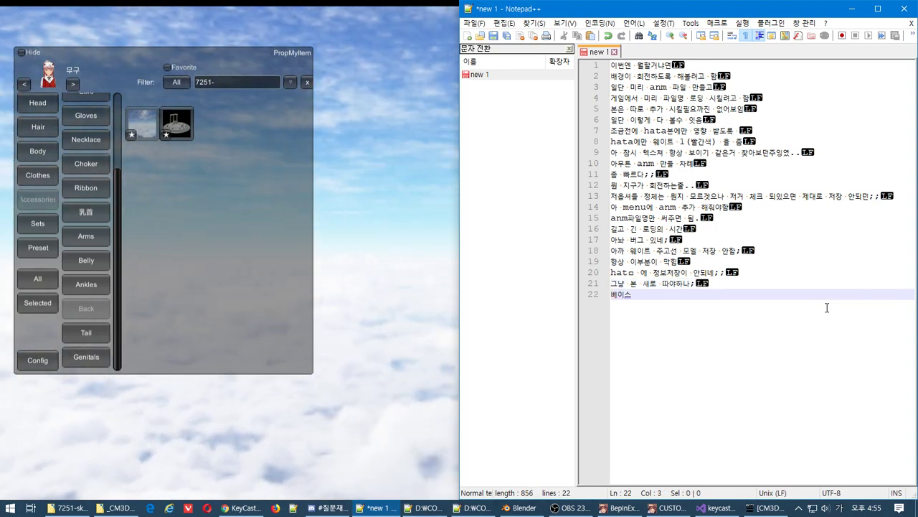
{"action": "type", "text": " 본은"}
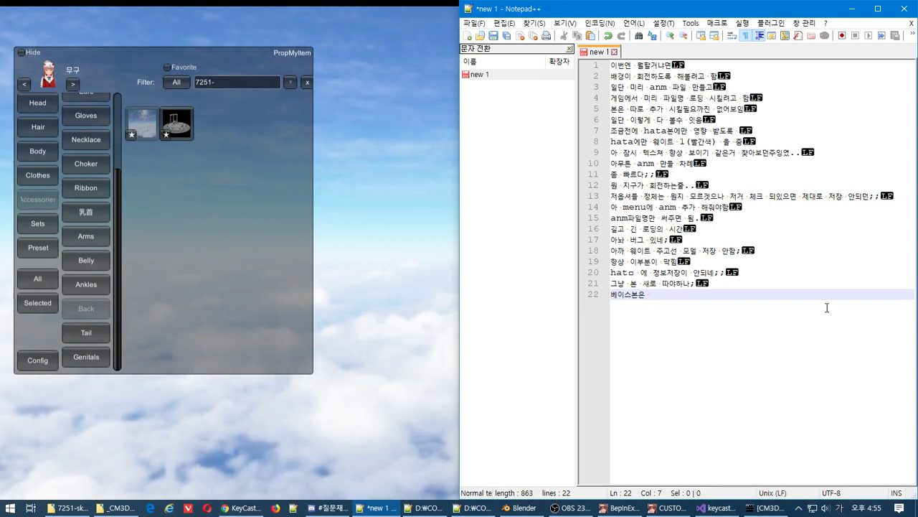
{"action": "type", "text": "웨이"}
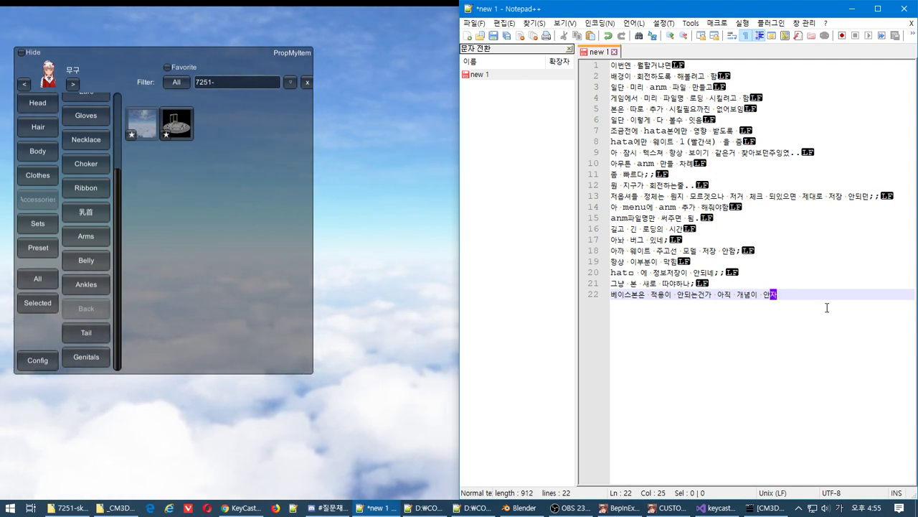
{"action": "key", "text": "Return"}
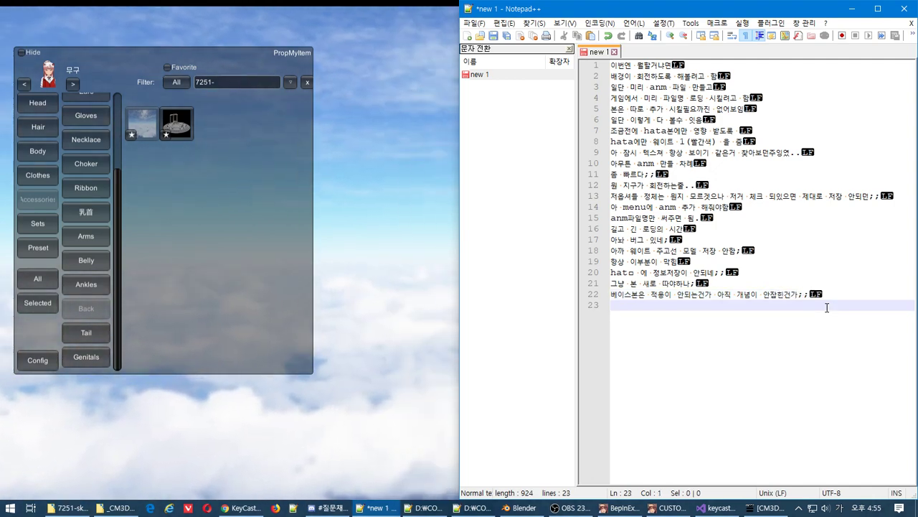
Return to Custom Order Maid 3D 2 and watch the sky accessory's animation
{"action": "left_click", "coordinate": [419, 245]}
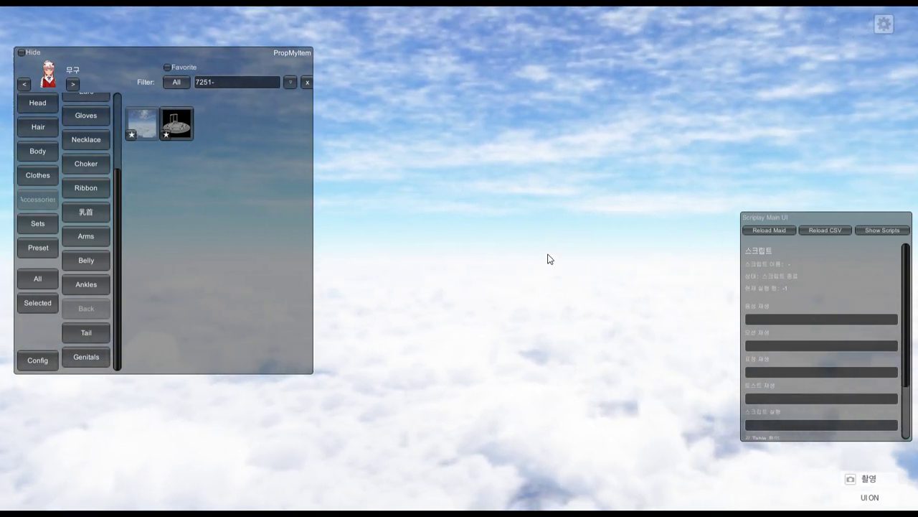
{"action": "key", "text": "alt+Tab"}
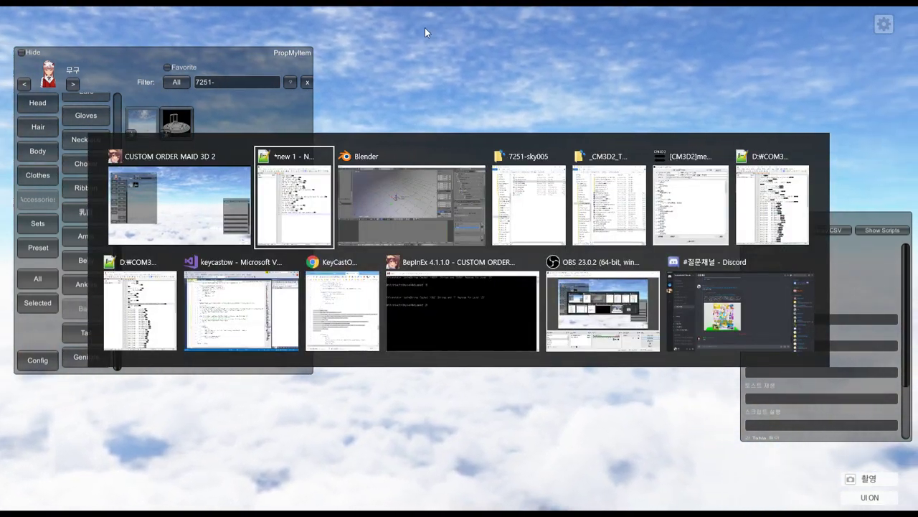
{"action": "key", "text": "Escape"}
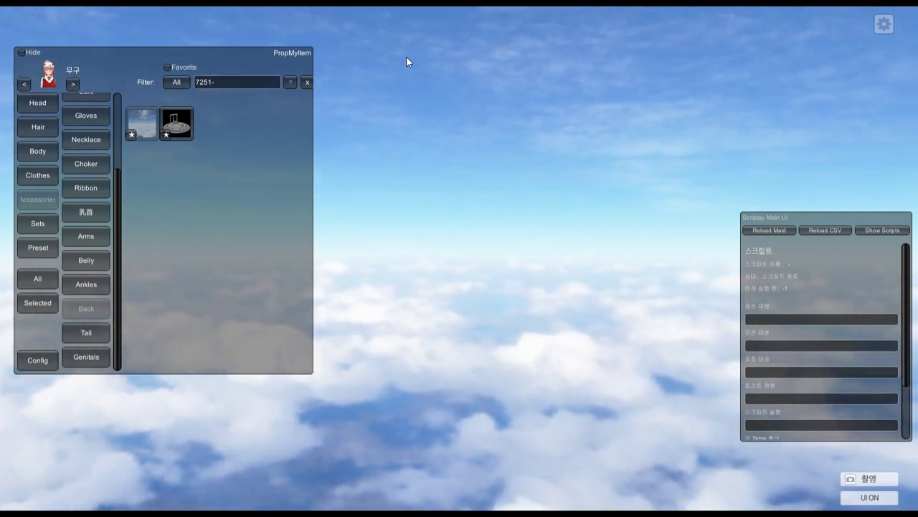
{"action": "key", "text": "alt+Tab"}
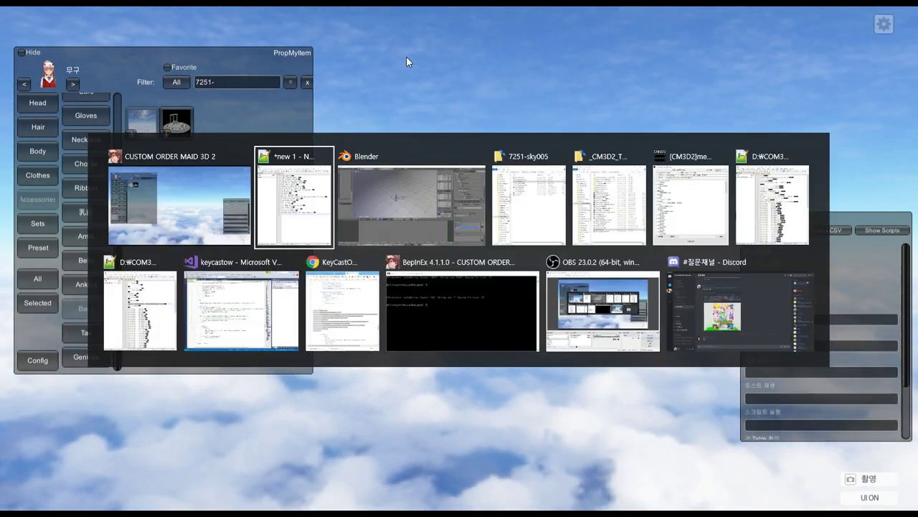
{"action": "left_click", "coordinate": [587, 327]}
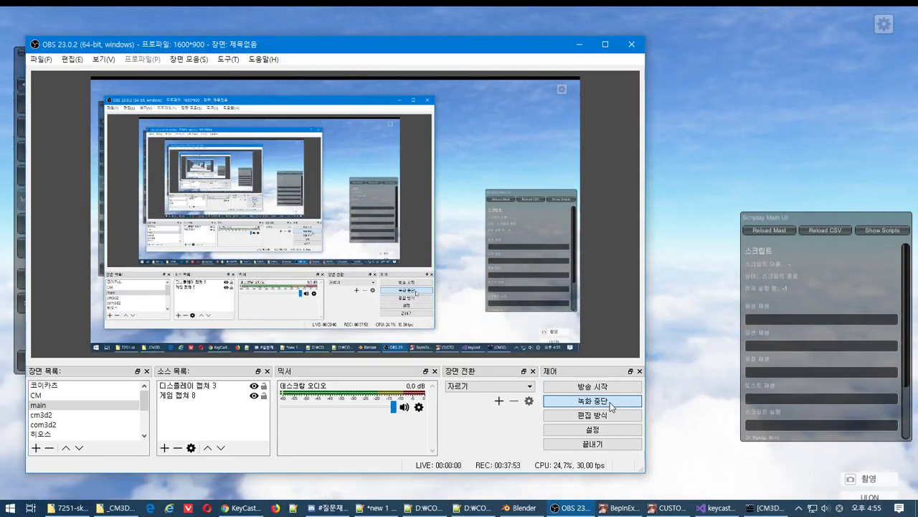